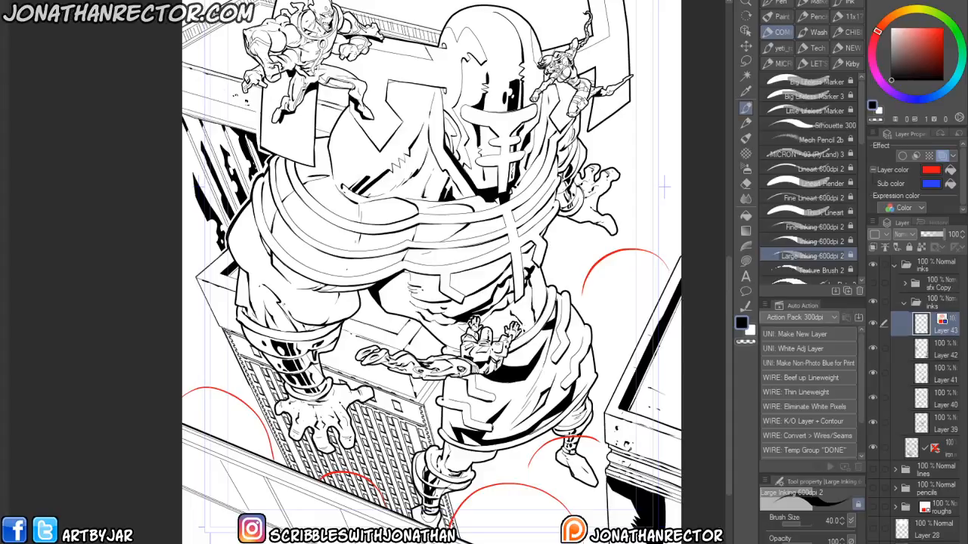
- Zoom out to view the whole cover and show the sfx Copy folder
key(ctrl+minus)
key(ctrl+minus)
key(ctrl+minus)
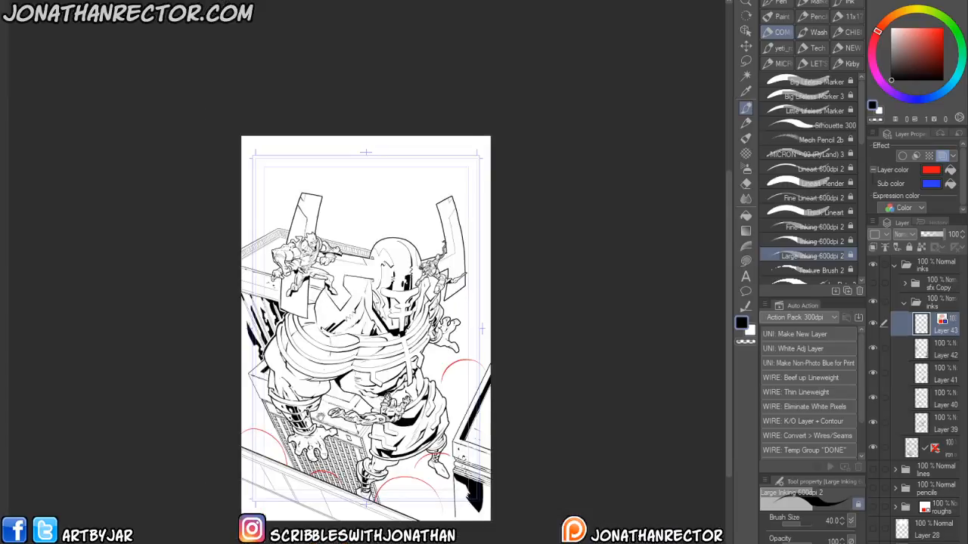
drag(350, 356, 361, 401)
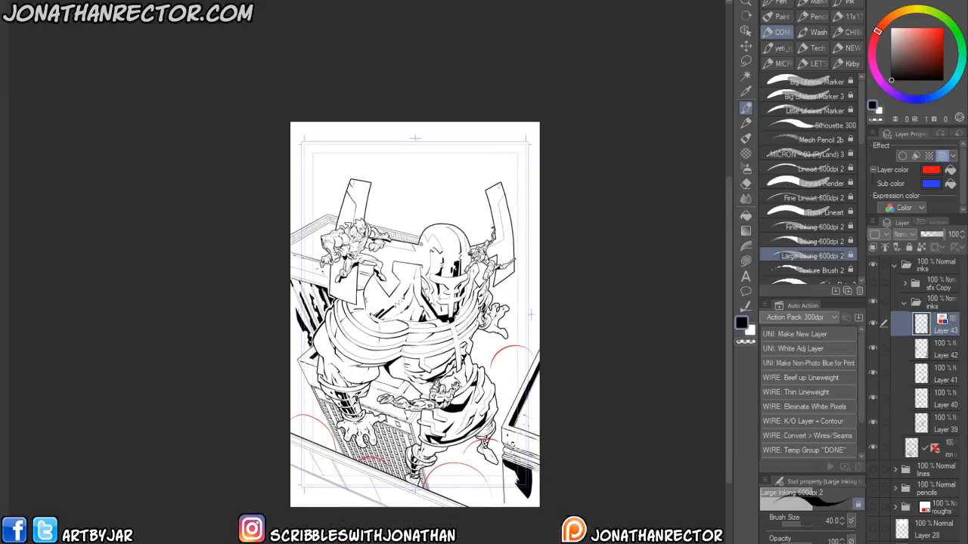
click(873, 282)
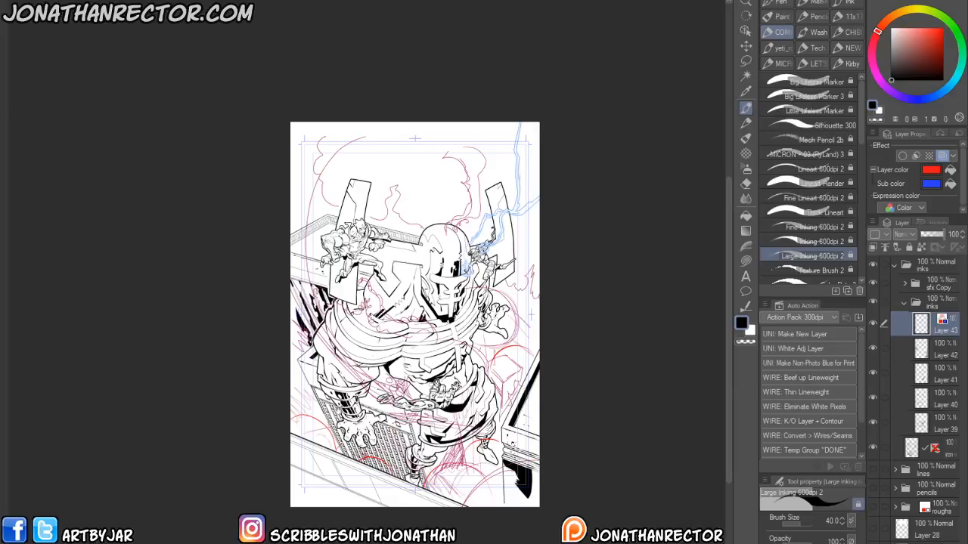
- Zoom in and pan around the cover to examine the sfx reference lines over the inks
key(ctrl+plus)
key(ctrl+plus)
key(ctrl+plus)
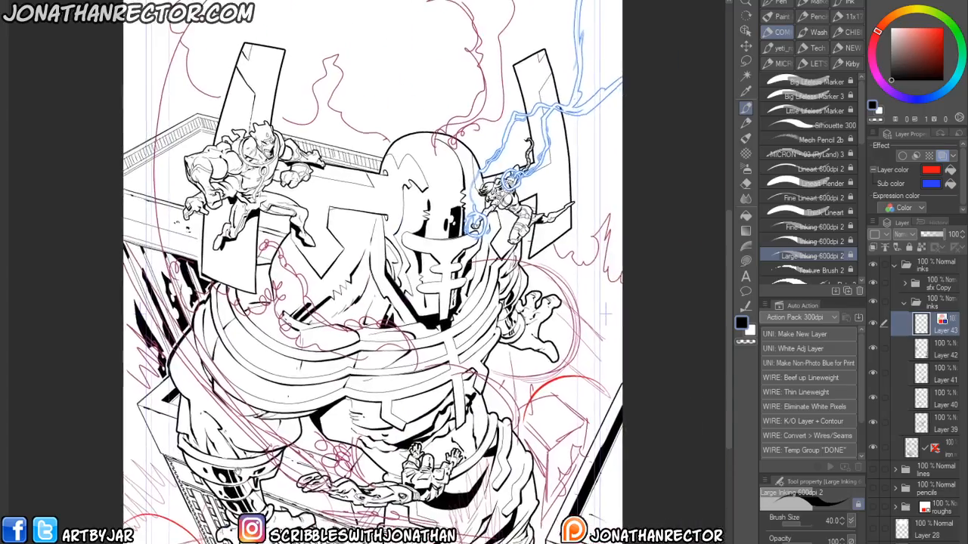
drag(237, 470, 238, 481)
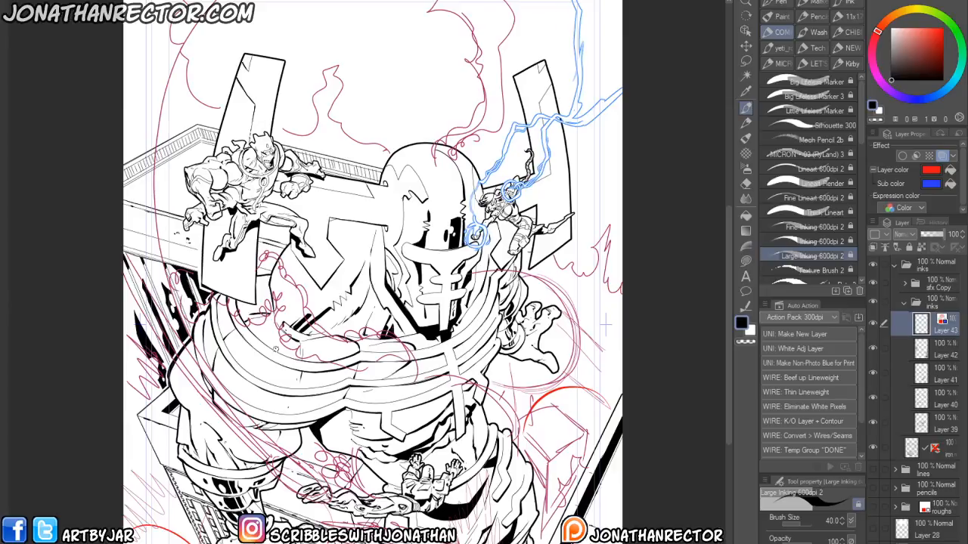
drag(297, 490, 308, 420)
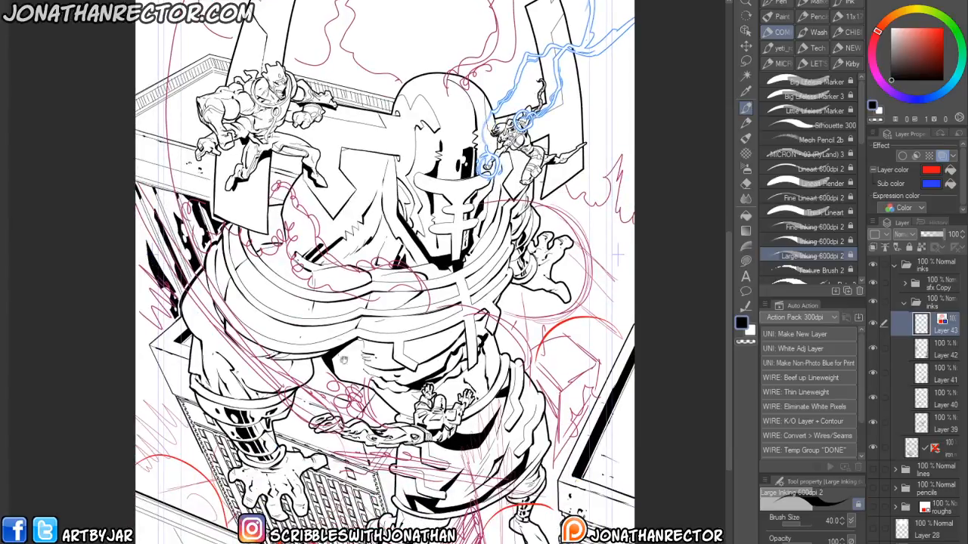
drag(341, 356, 337, 434)
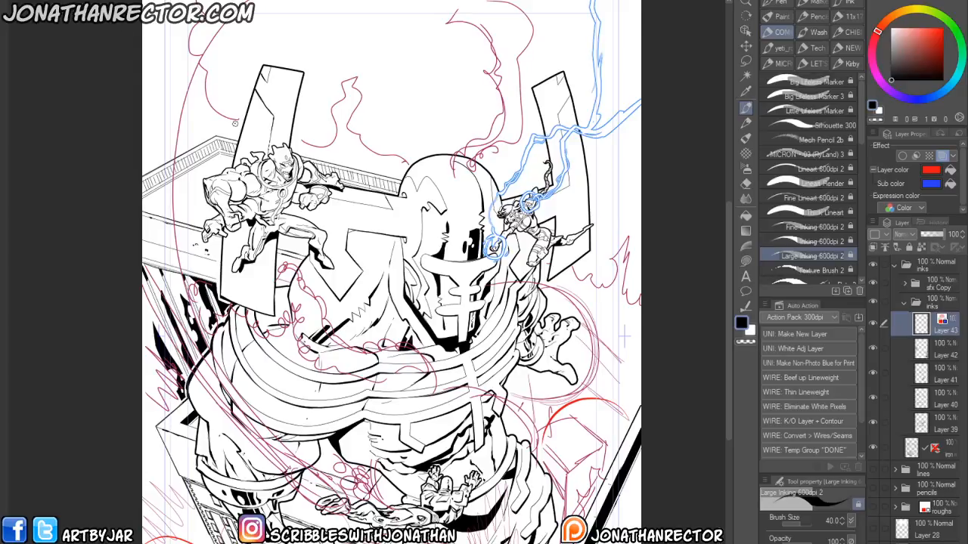
drag(328, 482, 299, 384)
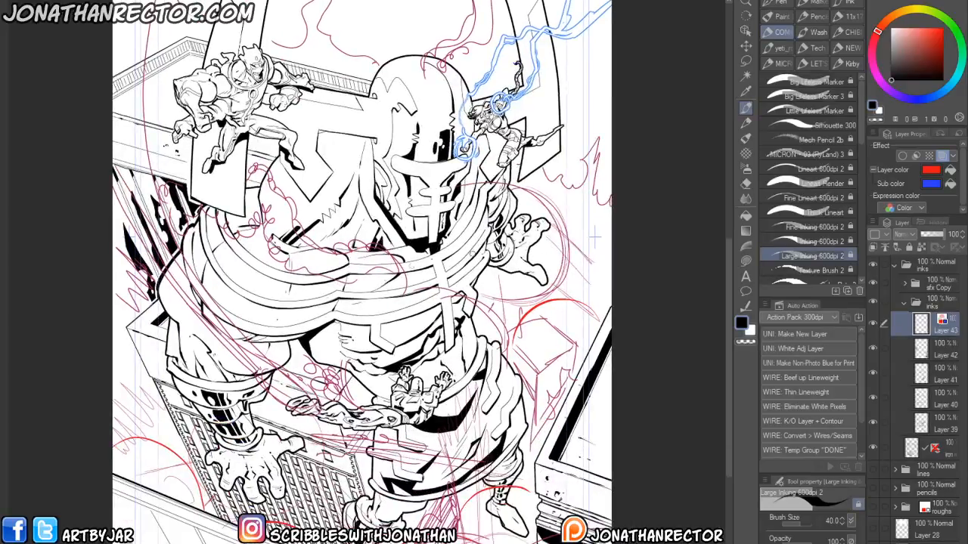
drag(360, 380, 356, 486)
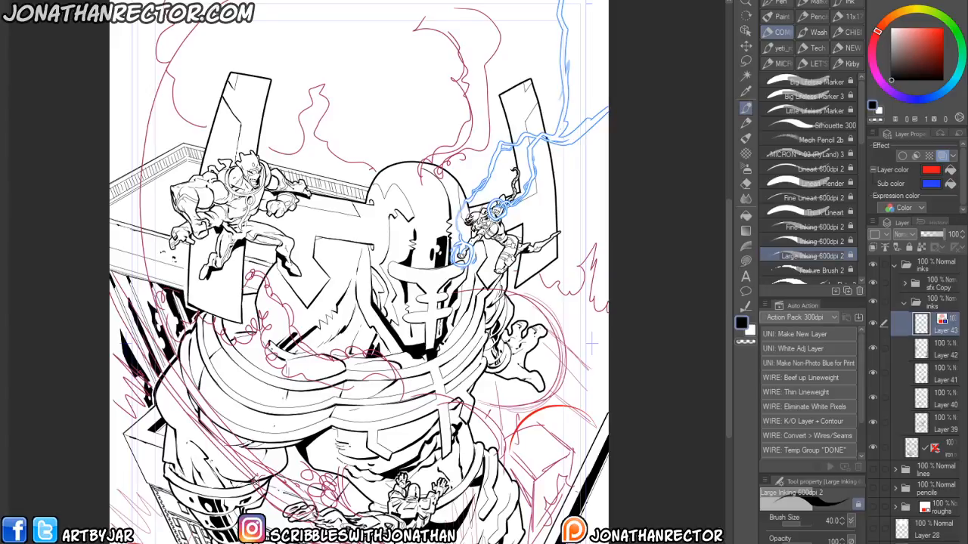
drag(262, 436, 266, 423)
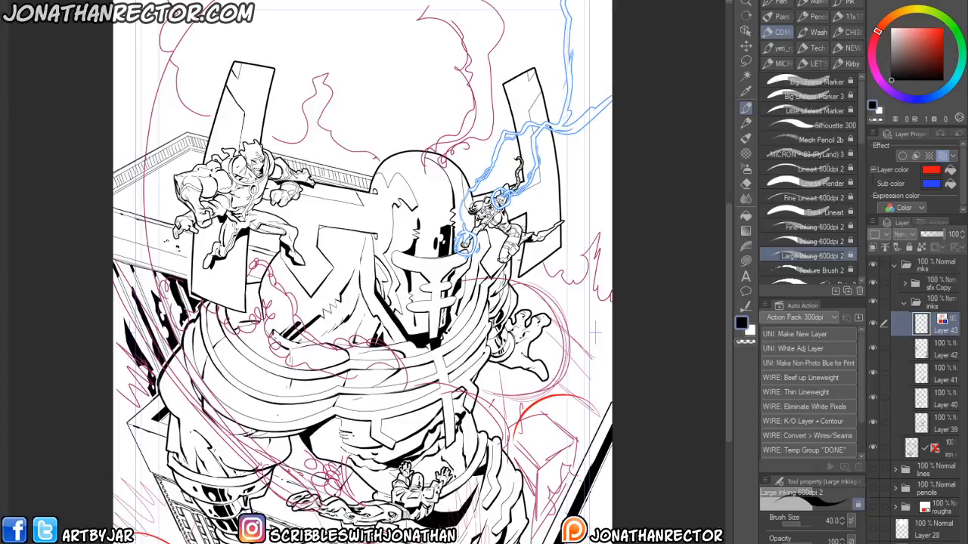
- Toggle the inks and sfx Copy folders on and off to compare the artwork, collapsing the inks folder
click(902, 304)
click(871, 301)
click(872, 301)
click(872, 284)
click(872, 285)
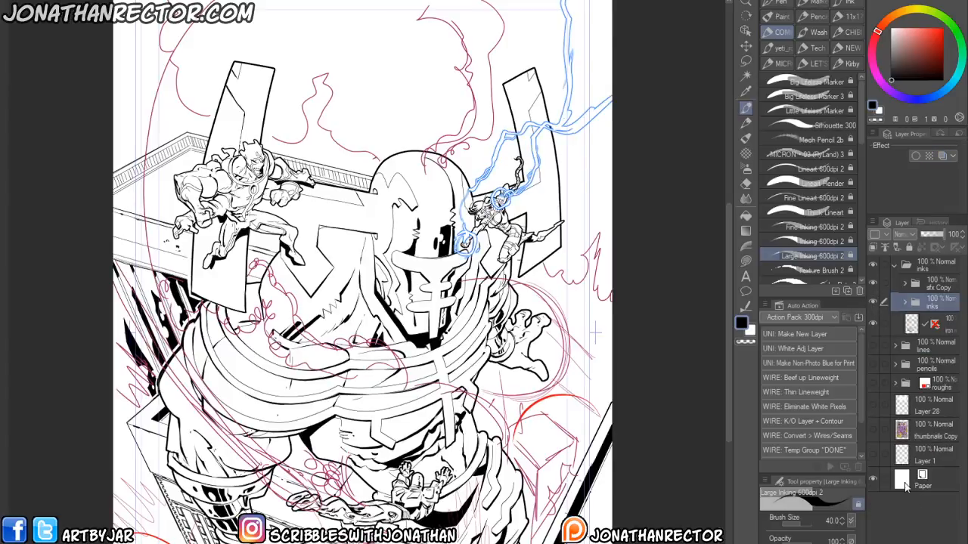
drag(258, 503, 253, 391)
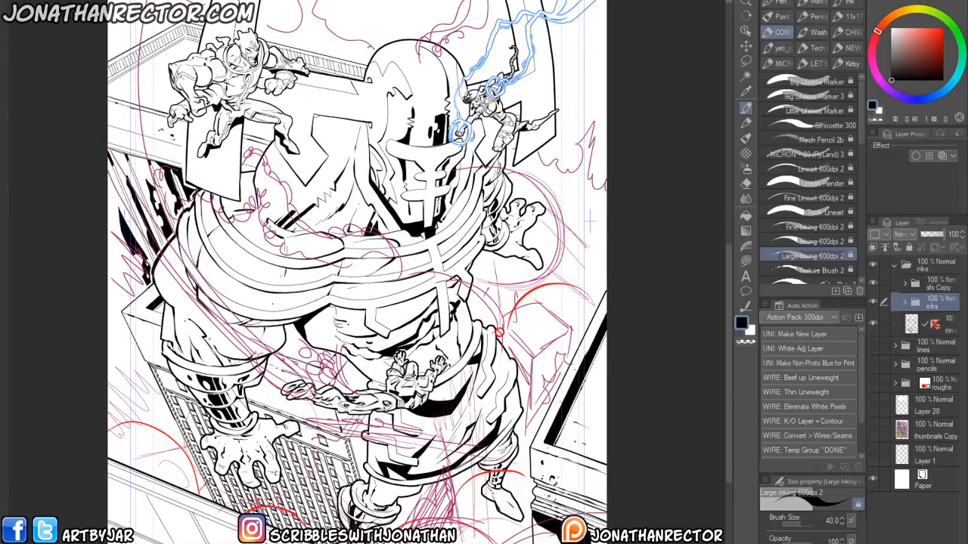
scroll(491, 355, up, 4)
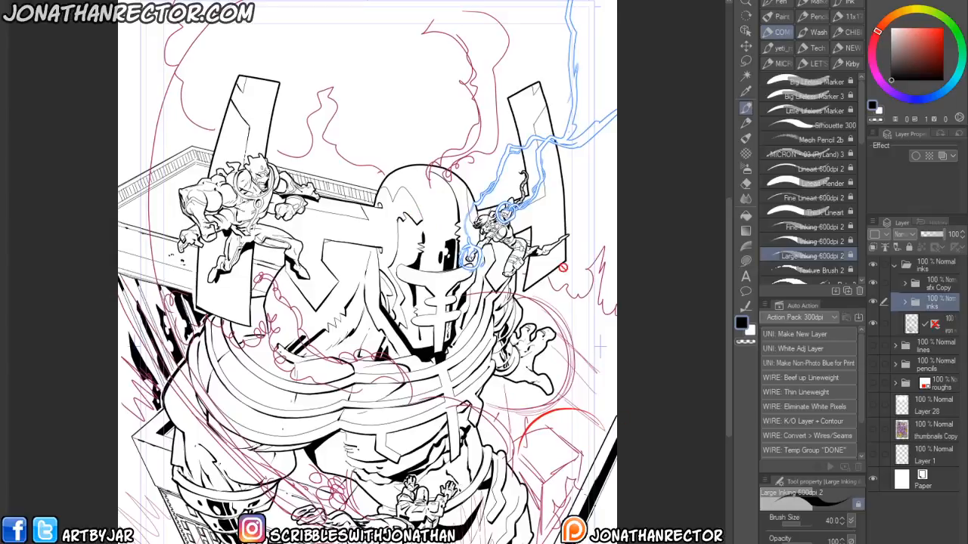
scroll(507, 450, down, 4)
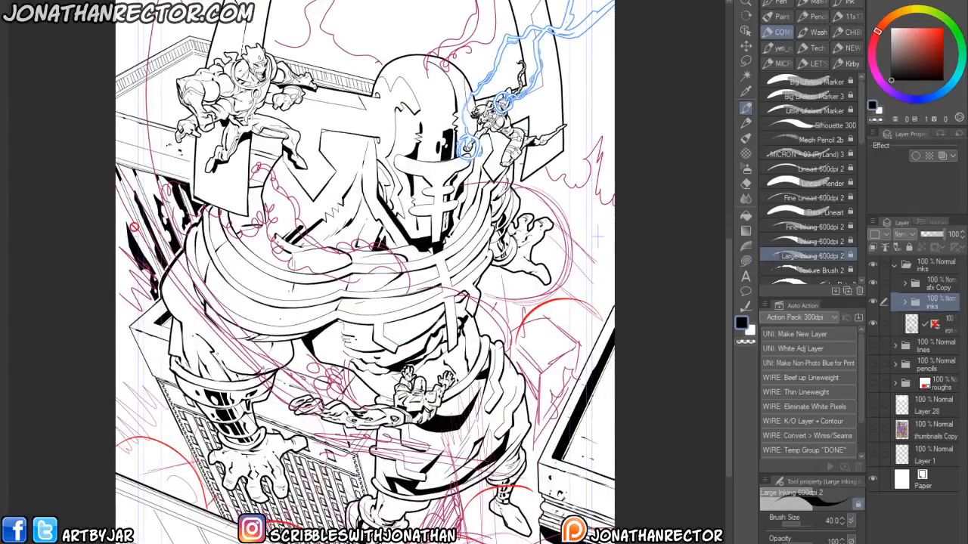
- Hide the sfx Copy folder and expand the inks folder
click(873, 285)
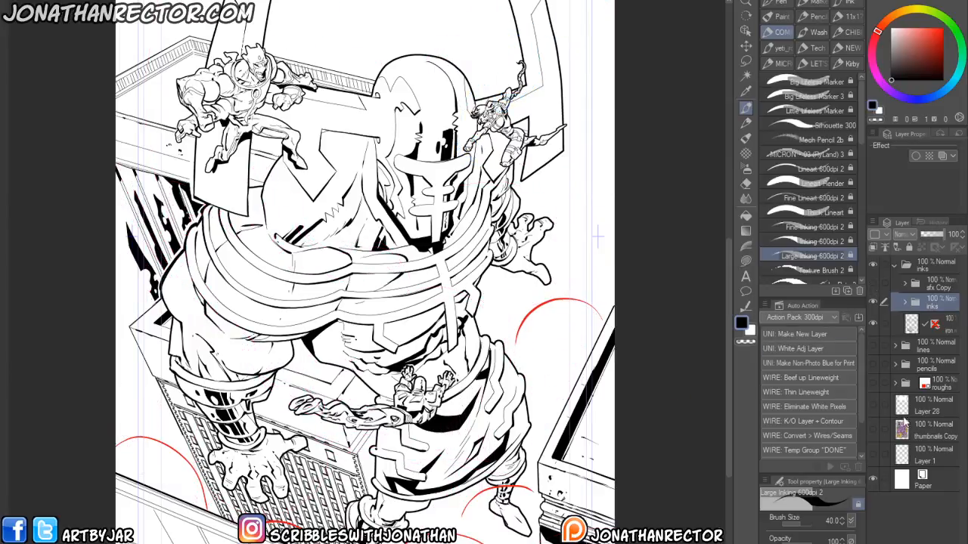
drag(544, 363, 532, 317)
click(905, 303)
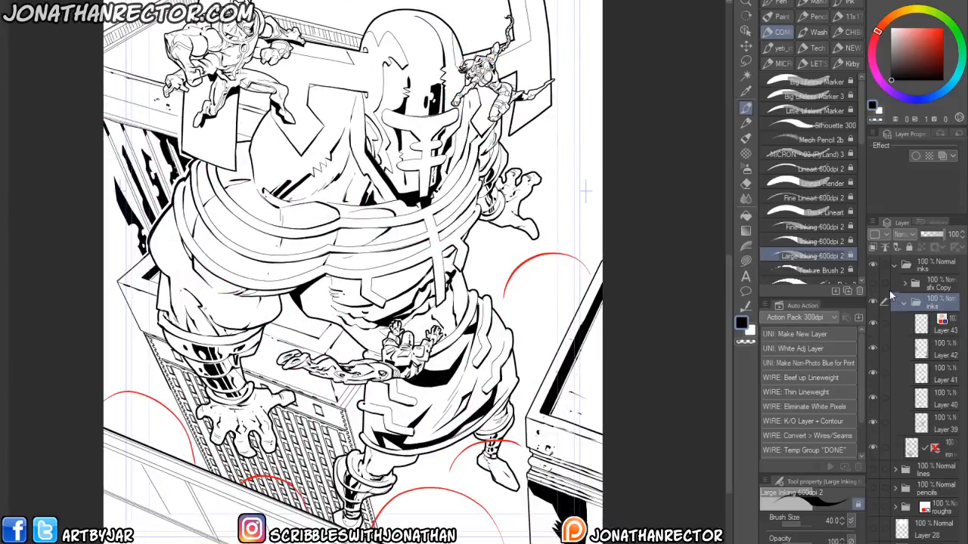
- Put Layer 43 into a new folder and name the folder sfx
click(872, 323)
click(872, 322)
click(941, 323)
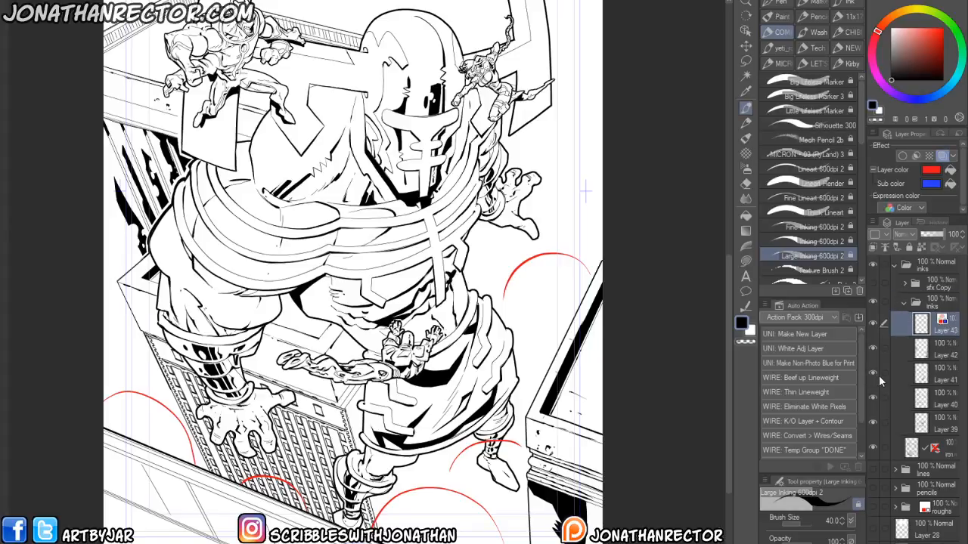
key(ctrl+g)
double_click(940, 326)
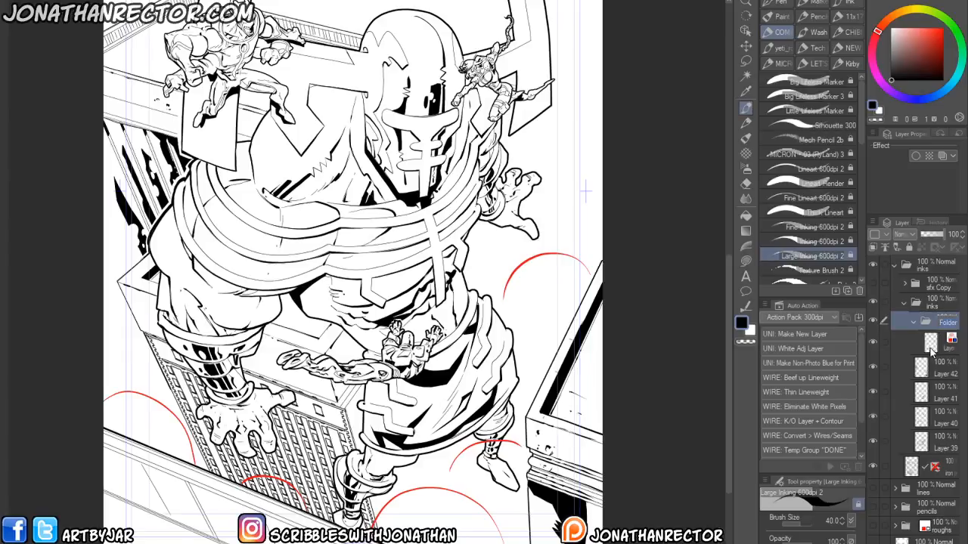
text(sfx)
key(Return)
- On the sfx layer, draw two long horizontal straight lines across the lower middle of the cover
click(941, 347)
drag(369, 444, 397, 411)
drag(338, 412, 319, 452)
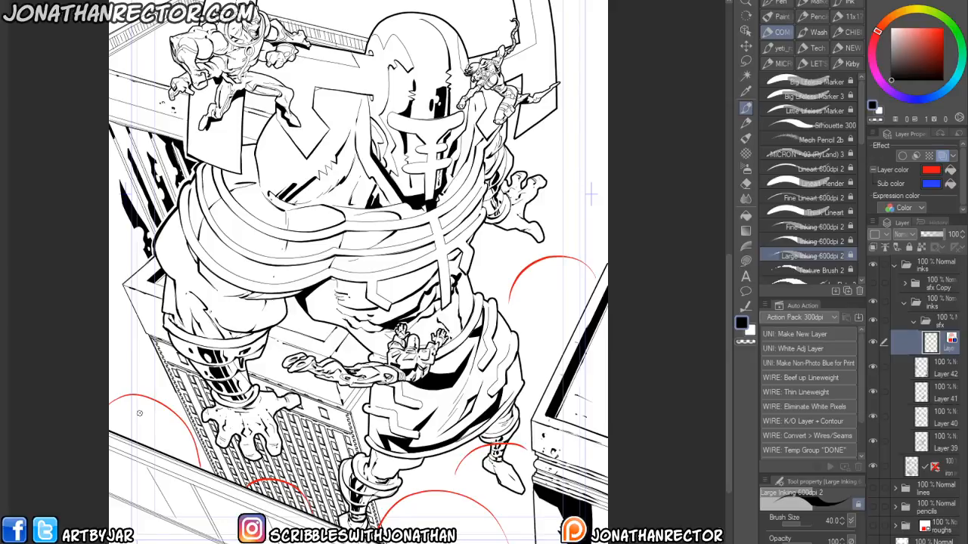
drag(353, 406, 365, 425)
drag(259, 420, 268, 430)
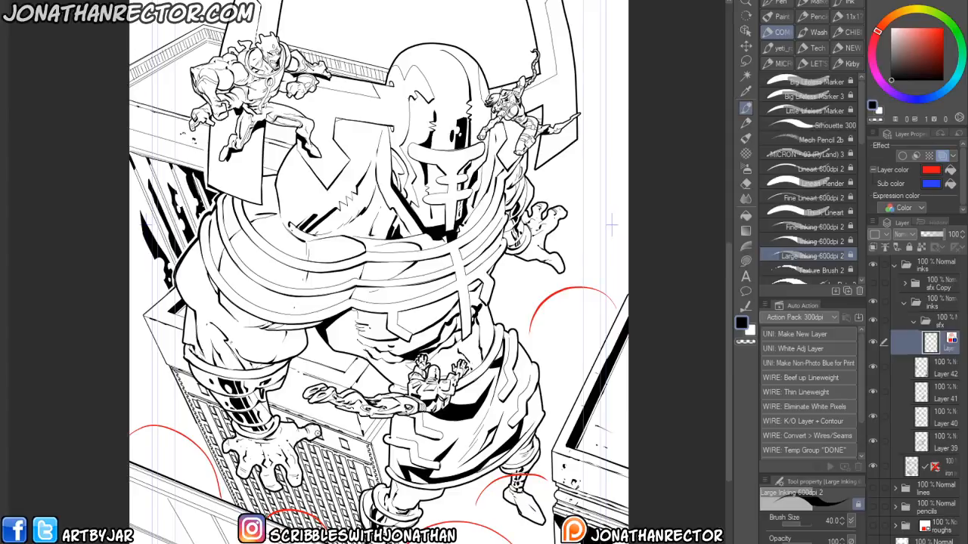
drag(316, 433, 562, 442)
drag(324, 429, 562, 435)
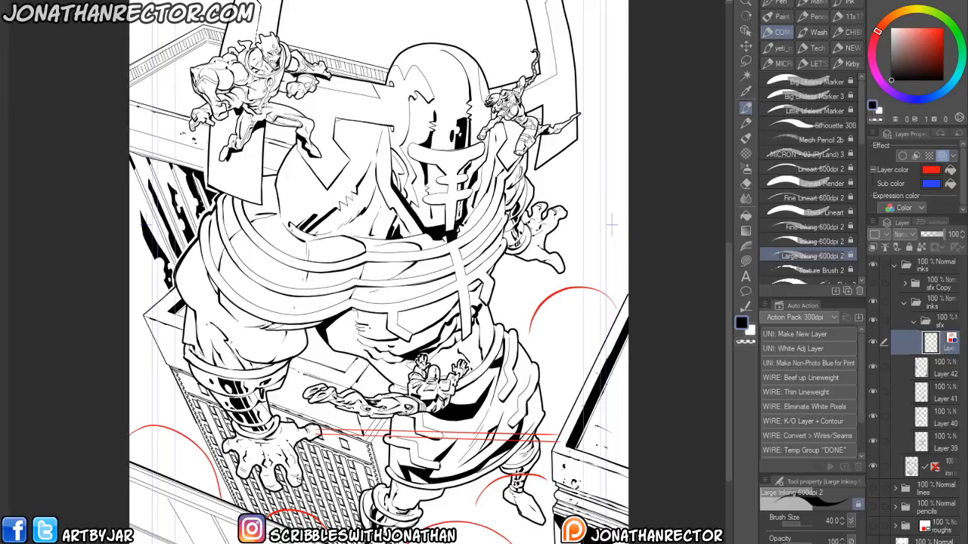
- Draw short straight lines fanning down and to the left from the giant's left hand
drag(297, 479, 308, 528)
drag(294, 478, 305, 528)
drag(278, 490, 292, 527)
drag(270, 487, 284, 520)
mouse_move(242, 480)
mouse_down()
mouse_move(243, 504)
mouse_move(231, 506)
mouse_up()
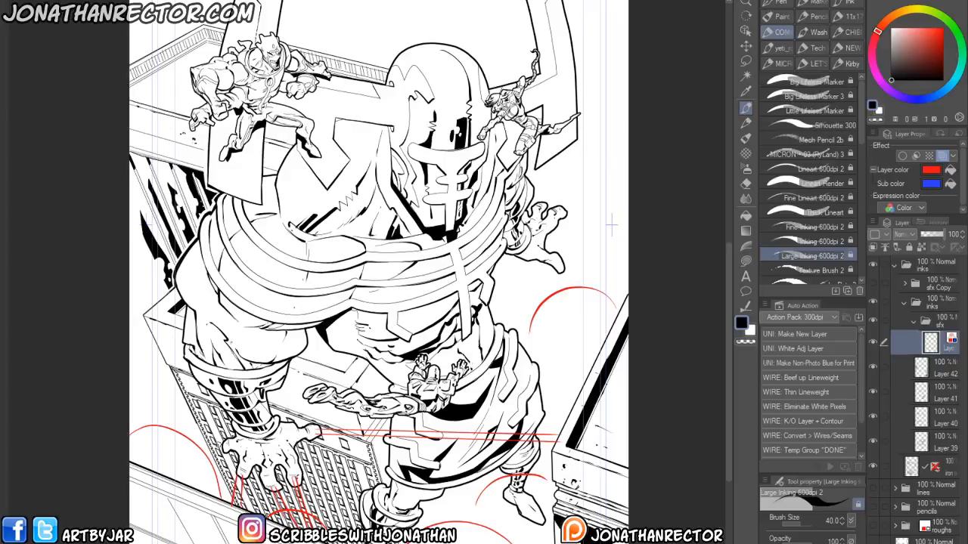
drag(221, 451, 161, 482)
drag(223, 447, 146, 482)
- Draw pairs of straight lines radiating outward from the giant's right hand toward the page's right edge
drag(562, 277, 592, 408)
drag(562, 267, 602, 447)
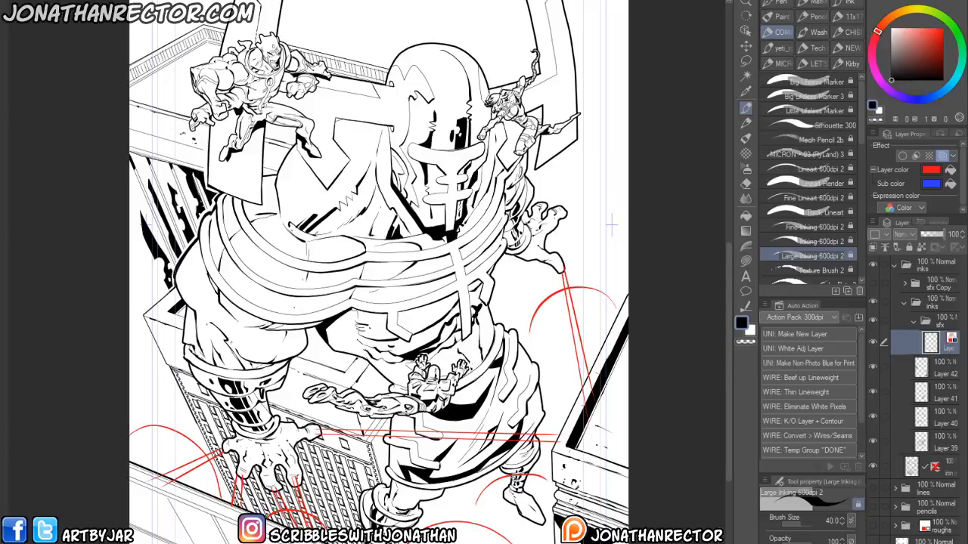
drag(567, 214, 621, 231)
drag(566, 216, 616, 234)
drag(543, 202, 612, 157)
drag(545, 207, 621, 157)
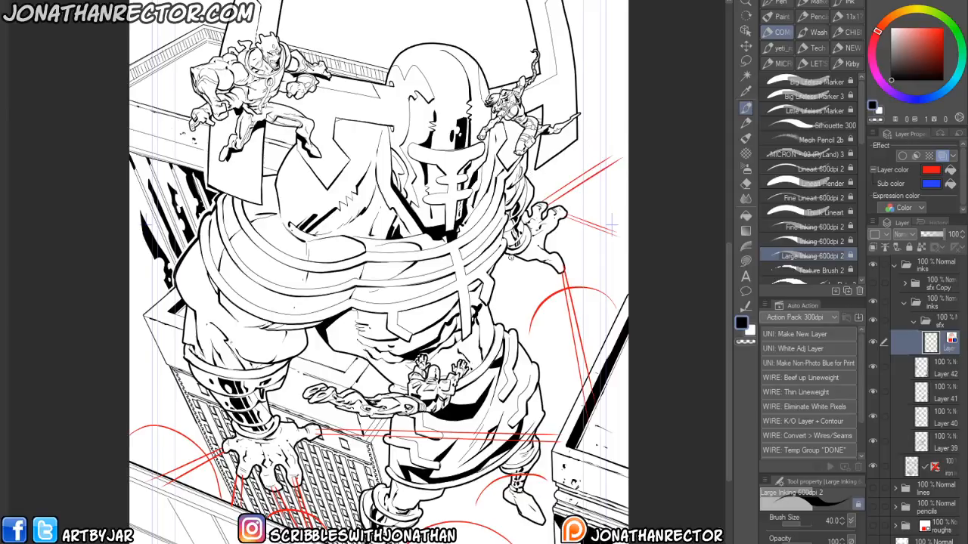
drag(522, 261, 540, 379)
drag(516, 257, 534, 393)
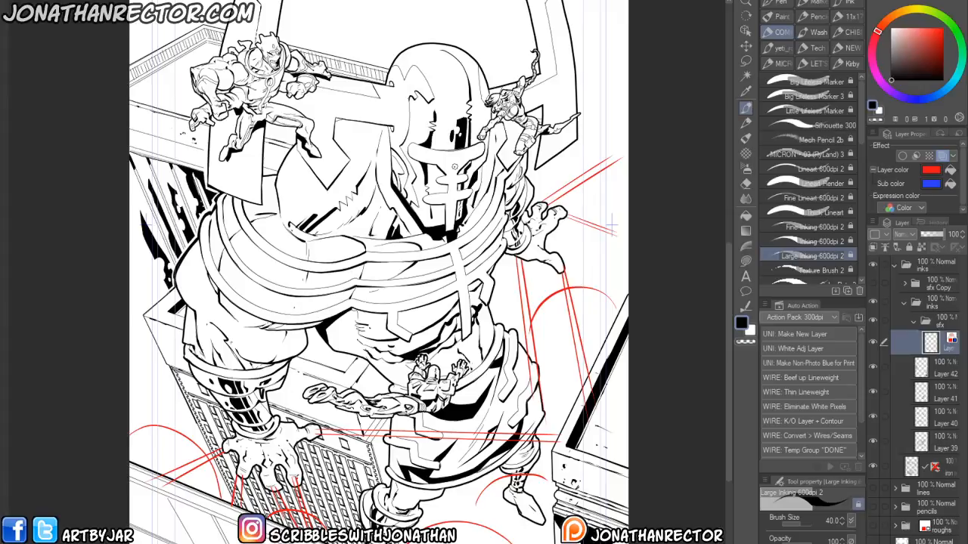
drag(542, 236, 617, 267)
drag(538, 235, 621, 271)
drag(611, 224, 579, 292)
- Switch to the Hard eraser and pan around the cover to review the new lines
key(e)
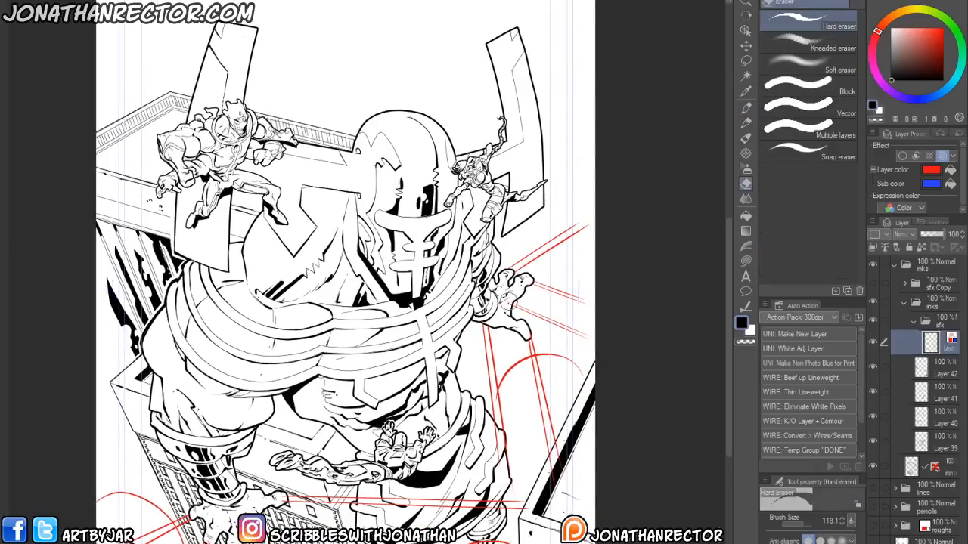
drag(466, 373, 468, 343)
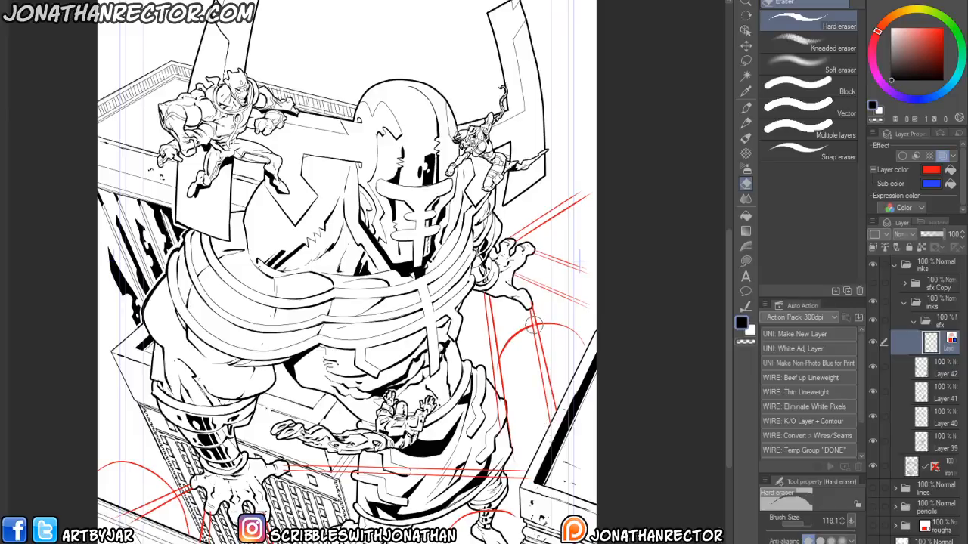
drag(436, 218, 434, 190)
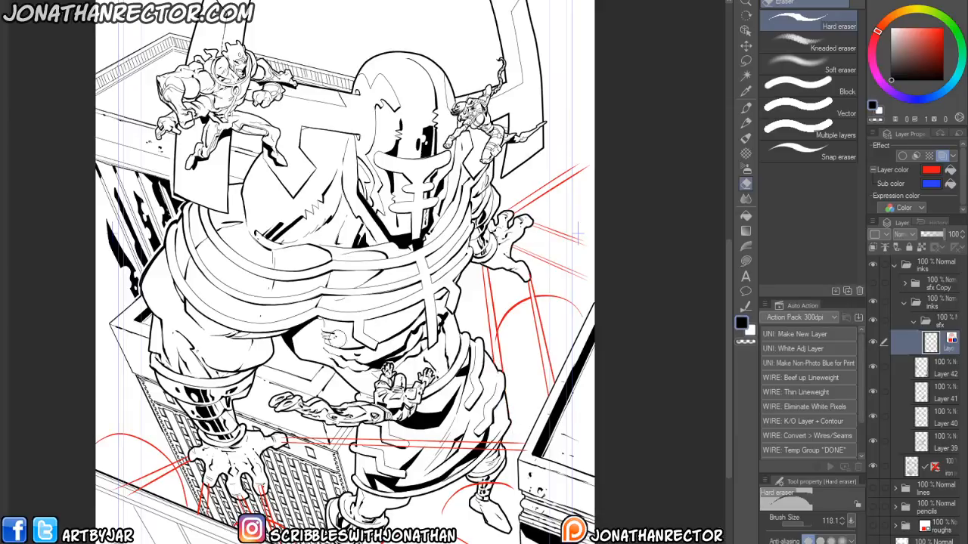
drag(274, 435, 352, 417)
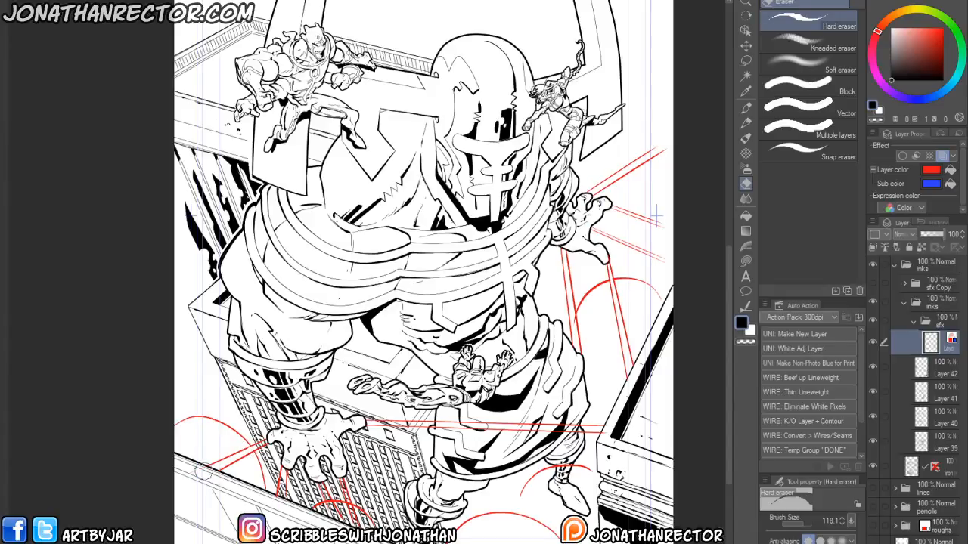
drag(247, 500, 225, 481)
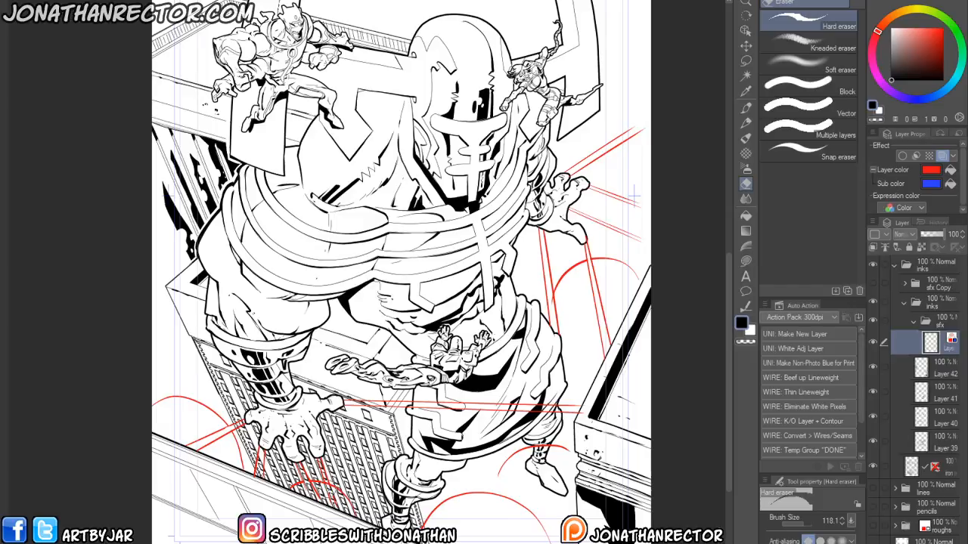
drag(286, 467, 265, 457)
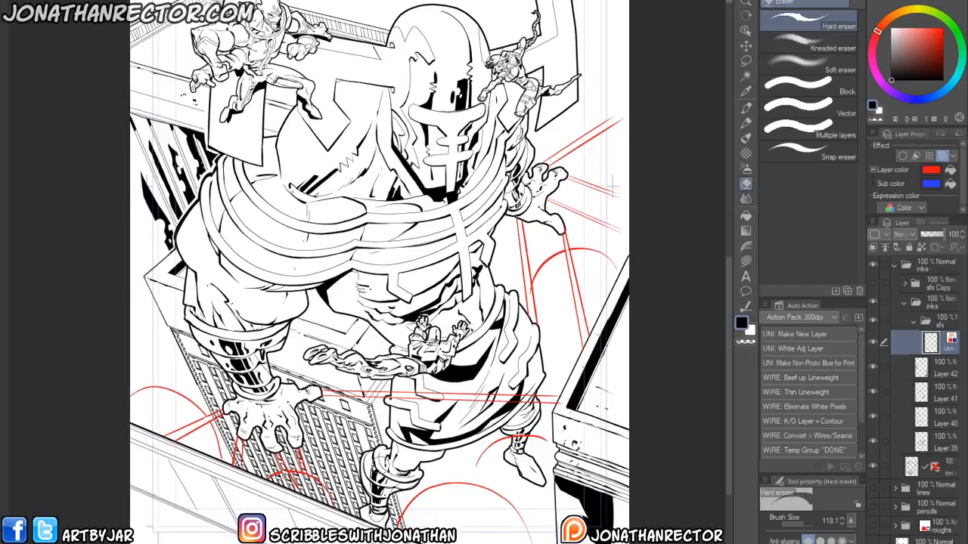
- Group Layers 39 to 42 into a new folder named inks and collapse it
drag(937, 374, 931, 466)
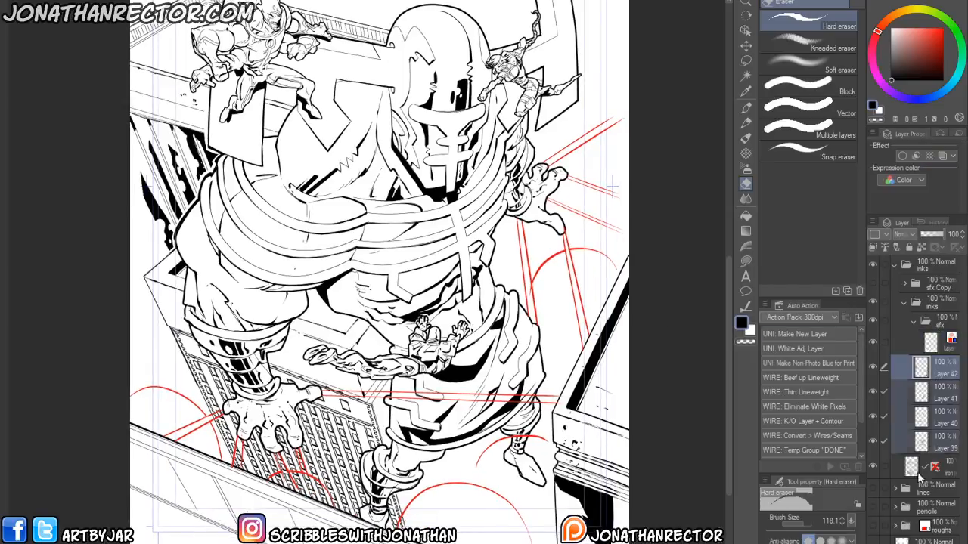
key(ctrl+g)
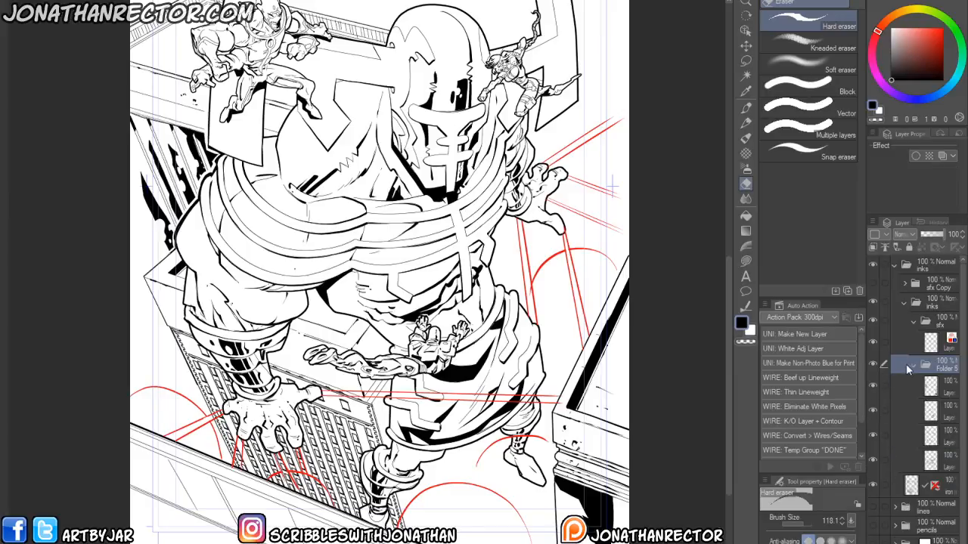
double_click(942, 374)
text(inks)
key(Return)
click(911, 367)
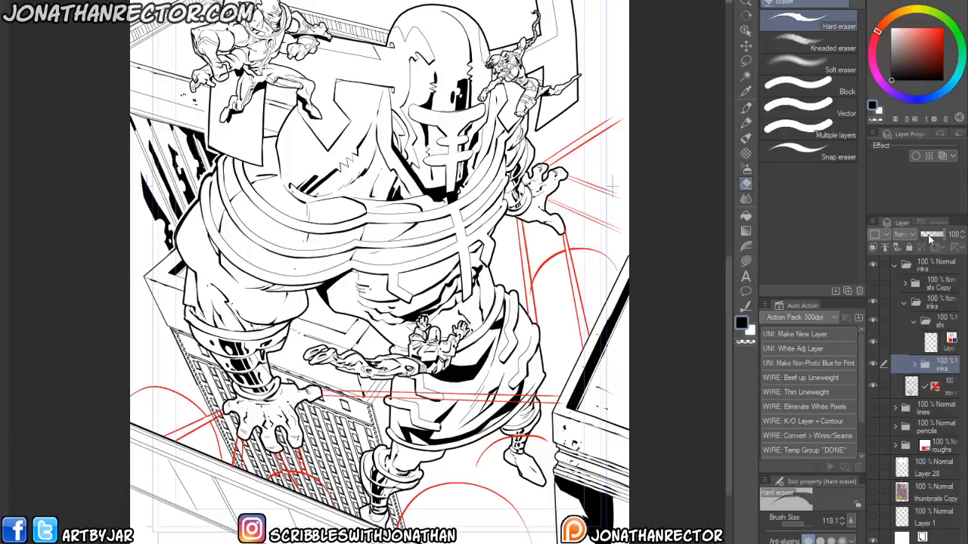
- Set the new inks folder's opacity to 26% and hide it
drag(930, 236, 927, 235)
drag(235, 400, 217, 446)
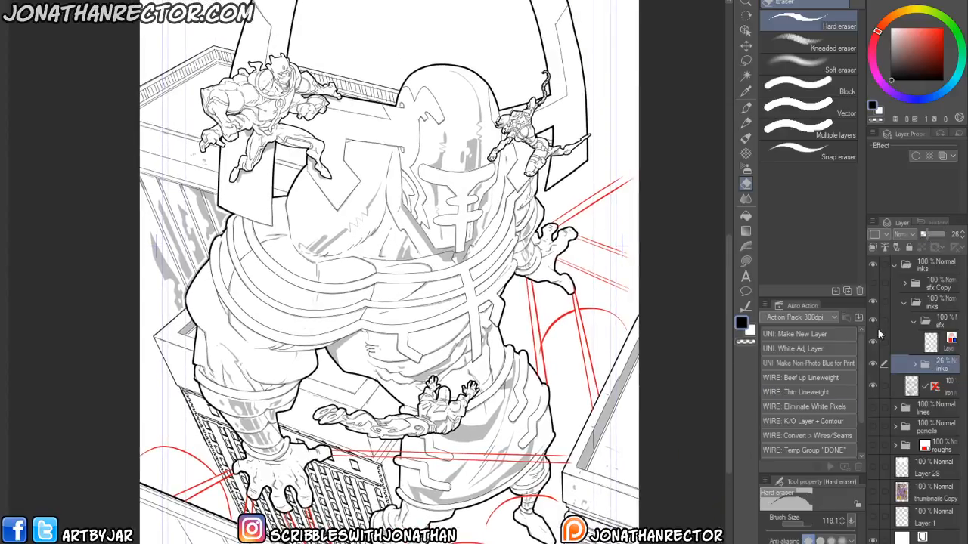
click(873, 364)
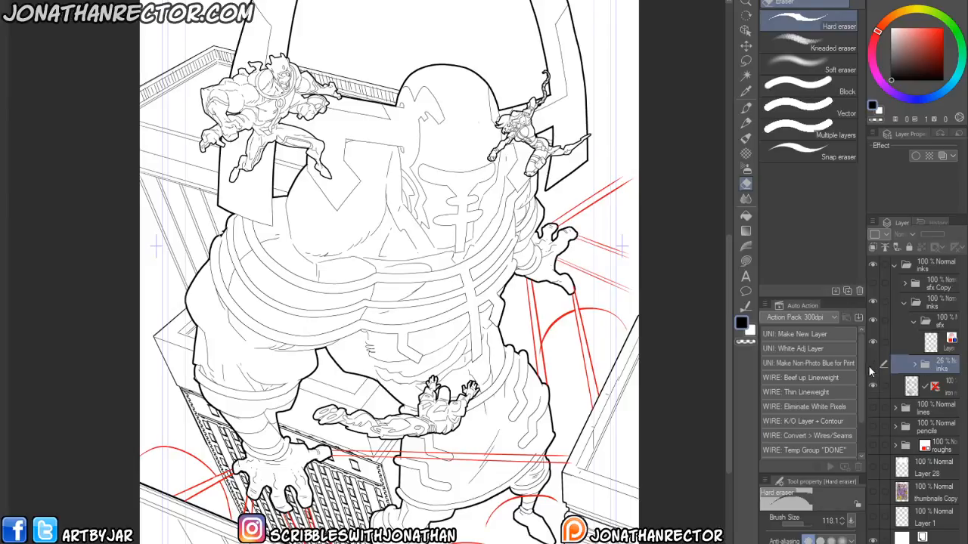
- Set the inks folder's opacity back to 100% and keep the folder hidden
click(872, 365)
drag(926, 235, 965, 236)
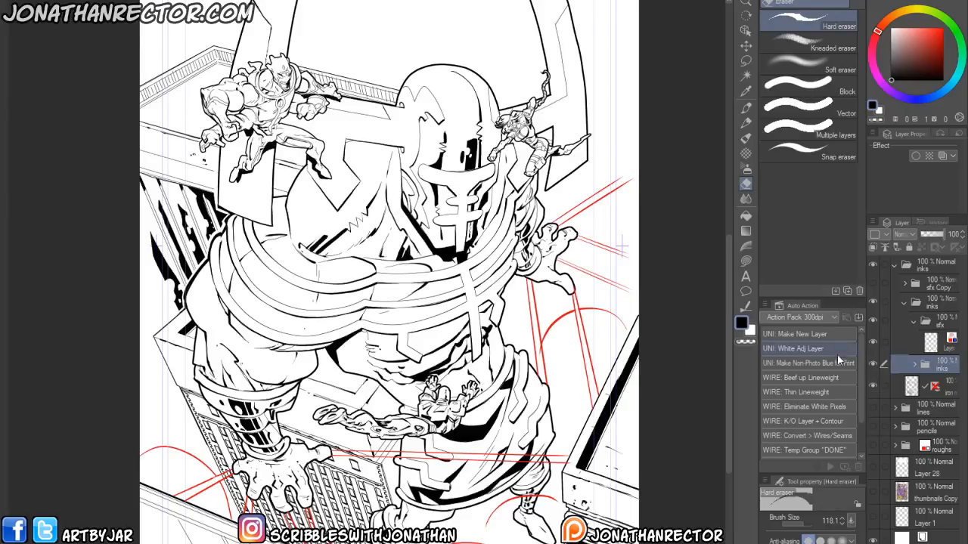
click(873, 364)
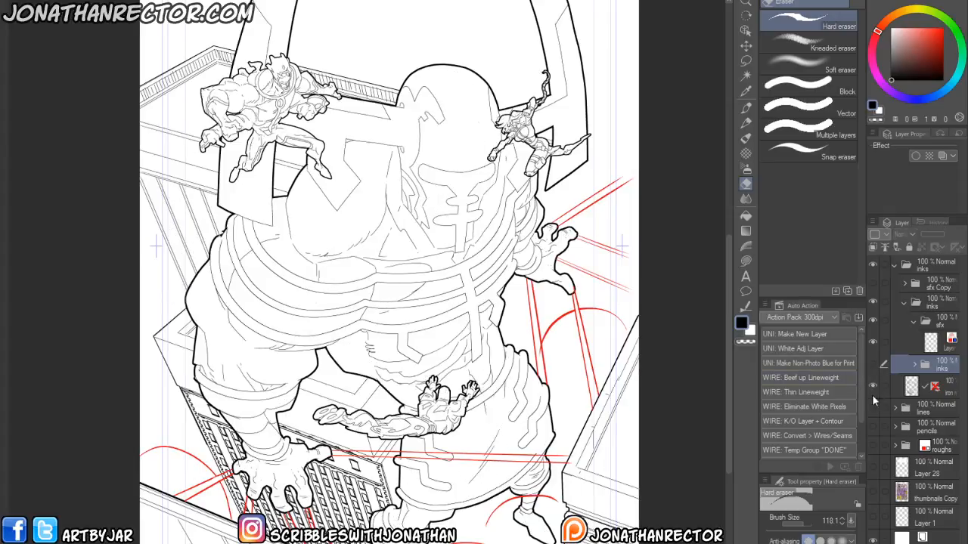
- Turn off layer color on the sfx layer and enable layer color on the sfx folder instead
click(940, 351)
drag(453, 250, 454, 304)
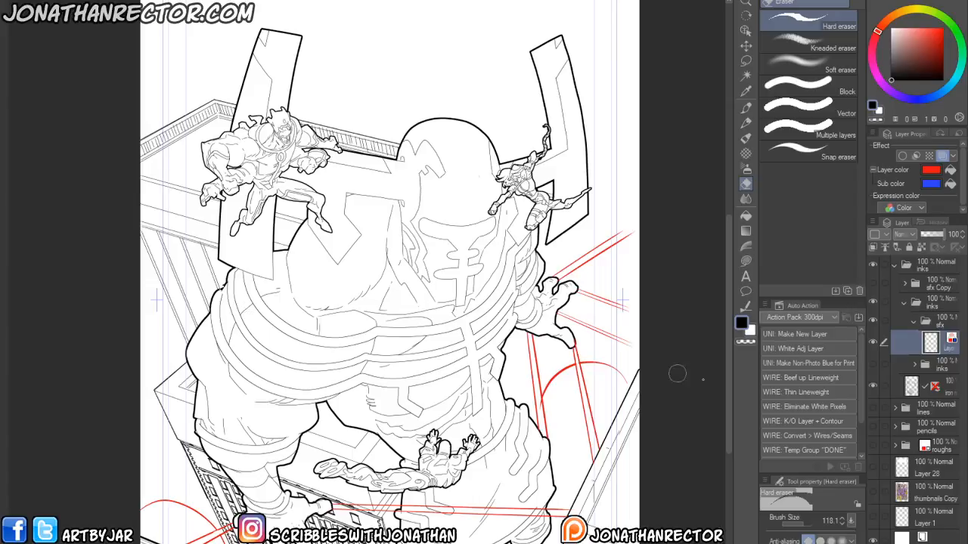
click(941, 156)
click(945, 323)
click(941, 157)
click(939, 344)
mouse_move(444, 464)
mouse_down()
mouse_move(431, 440)
mouse_move(427, 455)
mouse_up()
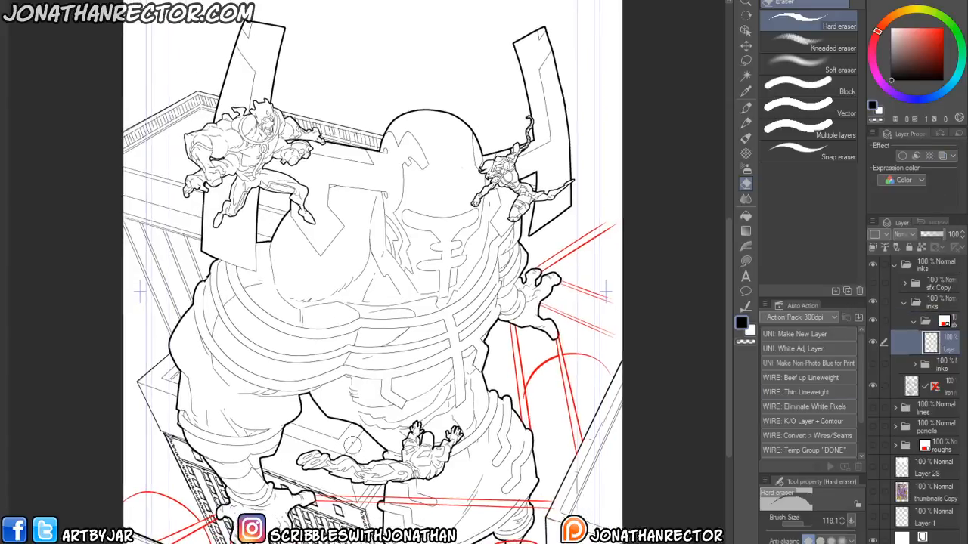
- Add a new layer in the sfx folder and outline a splatter below the giant's hand on the building with the kirby brush at size 70
key(ctrl+shift+n)
drag(318, 406, 311, 419)
drag(286, 463, 288, 465)
drag(236, 526, 240, 437)
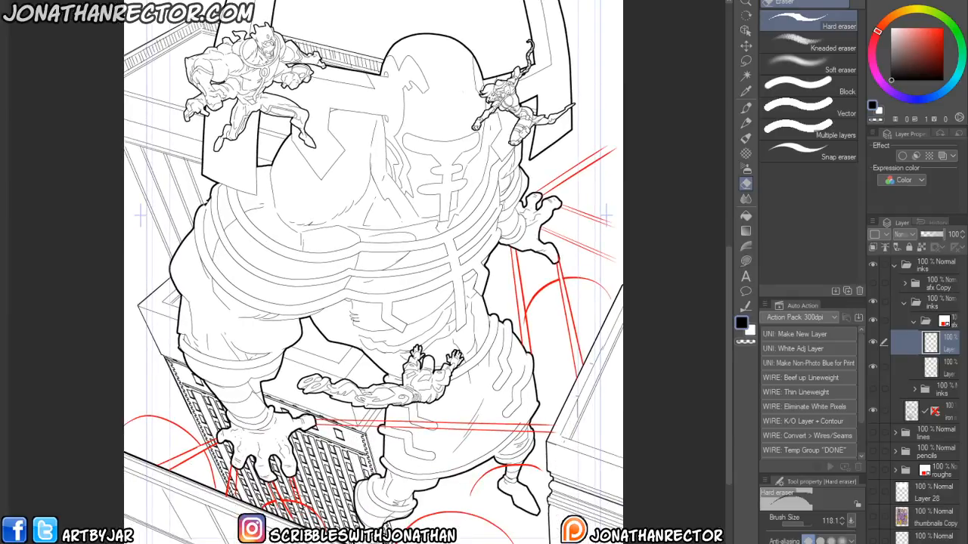
drag(289, 468, 282, 431)
scroll(262, 396, up, 1)
drag(262, 395, 264, 372)
drag(318, 421, 320, 397)
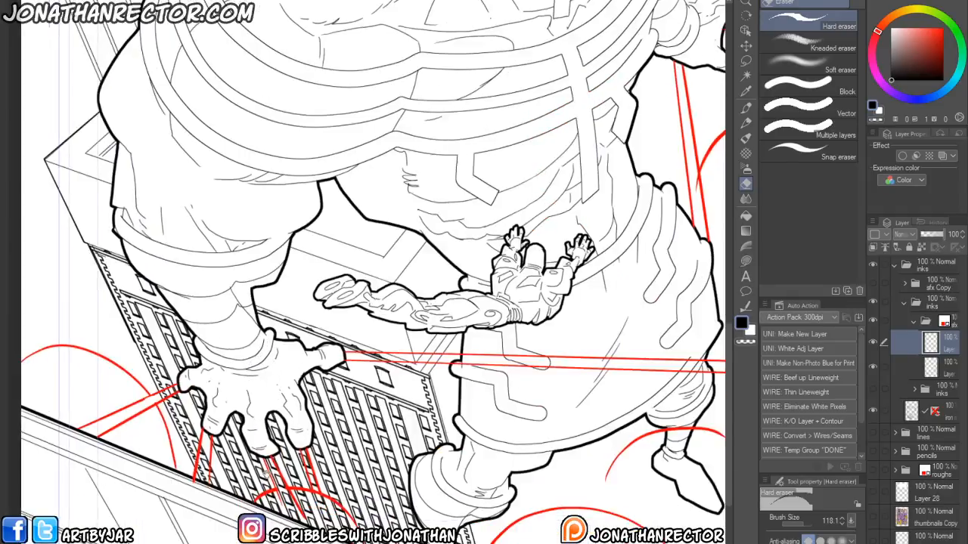
key(p)
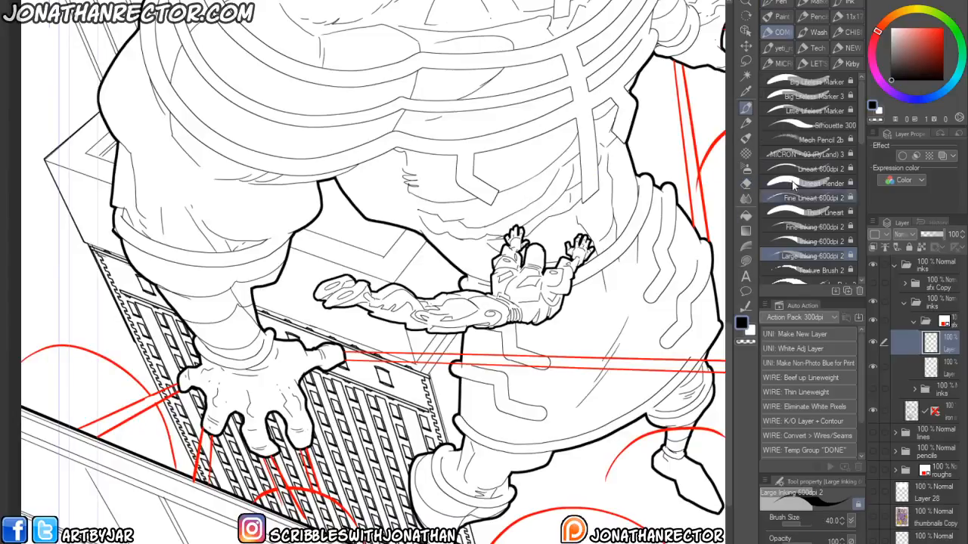
drag(860, 109, 859, 158)
click(835, 220)
key(bracketleft)
key(bracketleft)
key(bracketleft)
key(bracketleft)
key(bracketleft)
key(bracketleft)
key(bracketleft)
key(bracketleft)
click(323, 497)
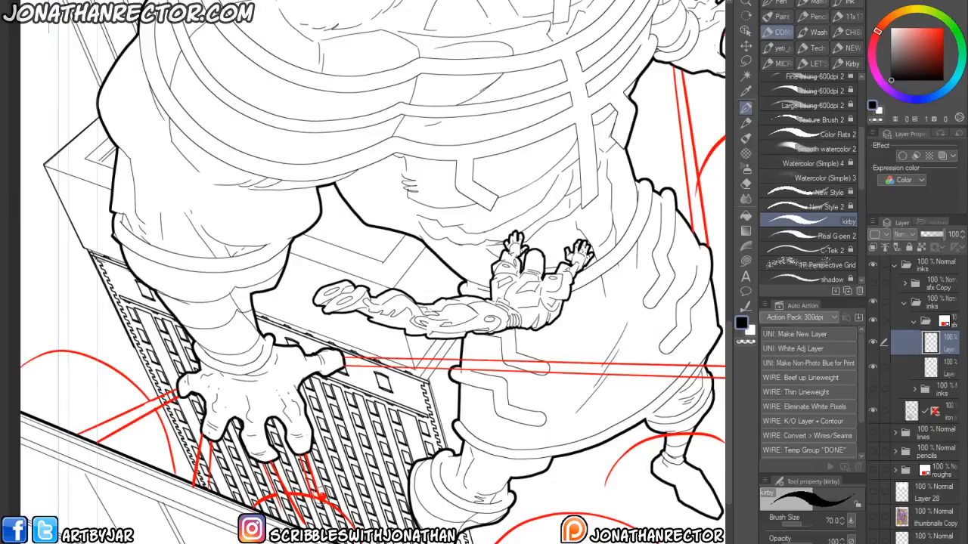
mouse_move(310, 487)
mouse_down()
mouse_move(346, 486)
mouse_move(371, 525)
mouse_up()
- Fill the splatter outline solid, hiding the iron layer while filling and showing it again
key(g)
click(871, 410)
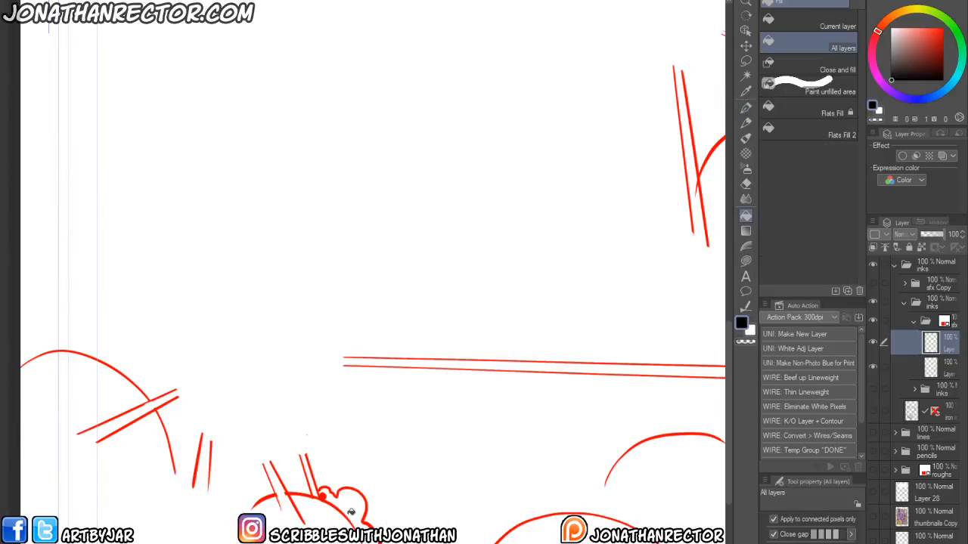
key(p)
key(g)
click(349, 505)
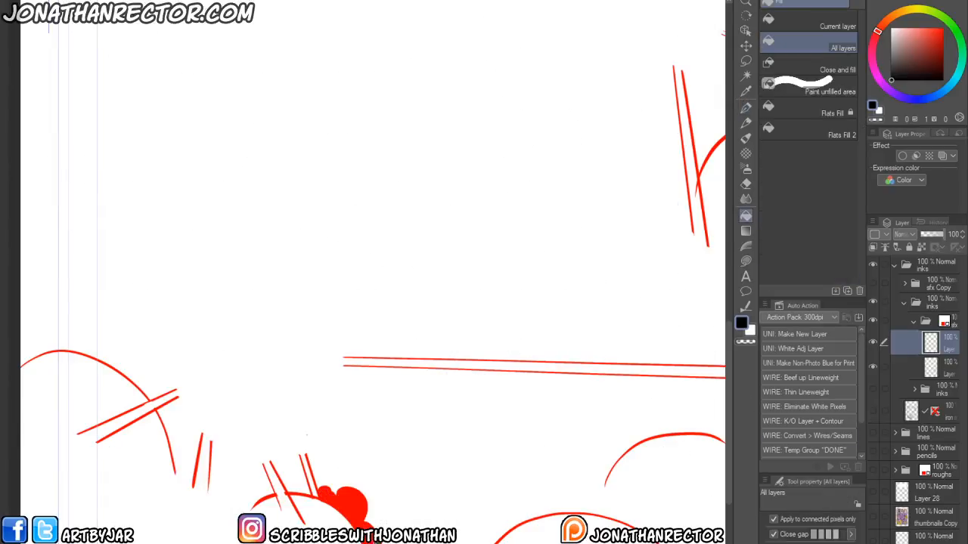
click(874, 409)
- Dab splatter droplets around the blot beneath the giant's fingers with the kirby brush
key(p)
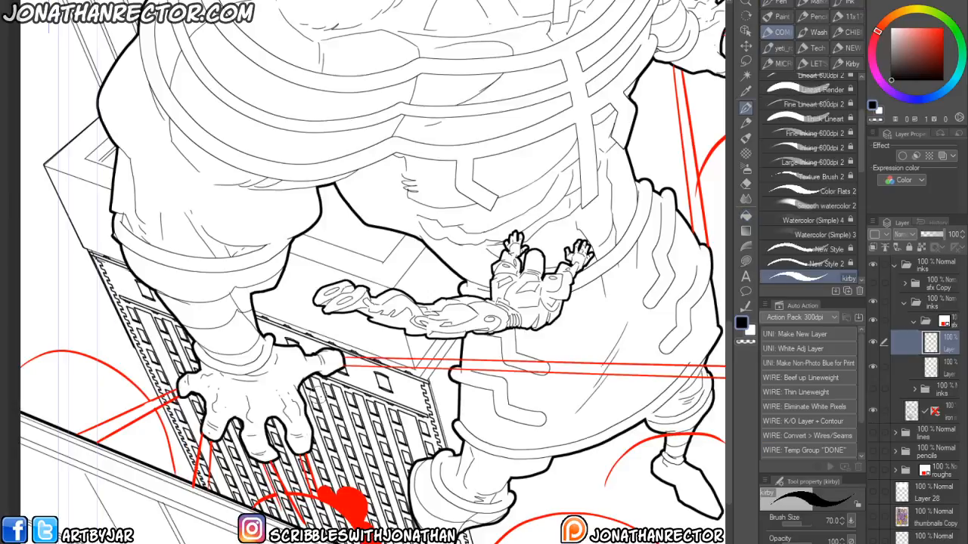
click(322, 489)
click(330, 488)
click(336, 479)
click(339, 486)
click(349, 485)
click(358, 487)
click(365, 496)
click(368, 507)
click(377, 499)
click(374, 489)
click(367, 489)
click(360, 480)
click(377, 508)
click(381, 521)
click(392, 517)
click(386, 511)
click(337, 466)
click(333, 451)
click(353, 447)
click(370, 456)
drag(218, 535, 248, 530)
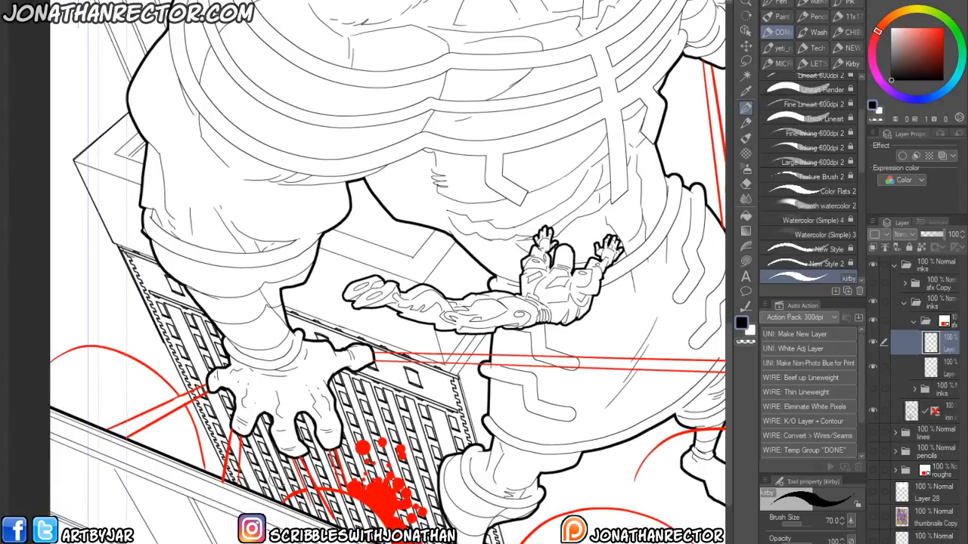
- Toggle the sfx folder's layer color off and back on to preview the splatter in black
scroll(275, 447, down, 2)
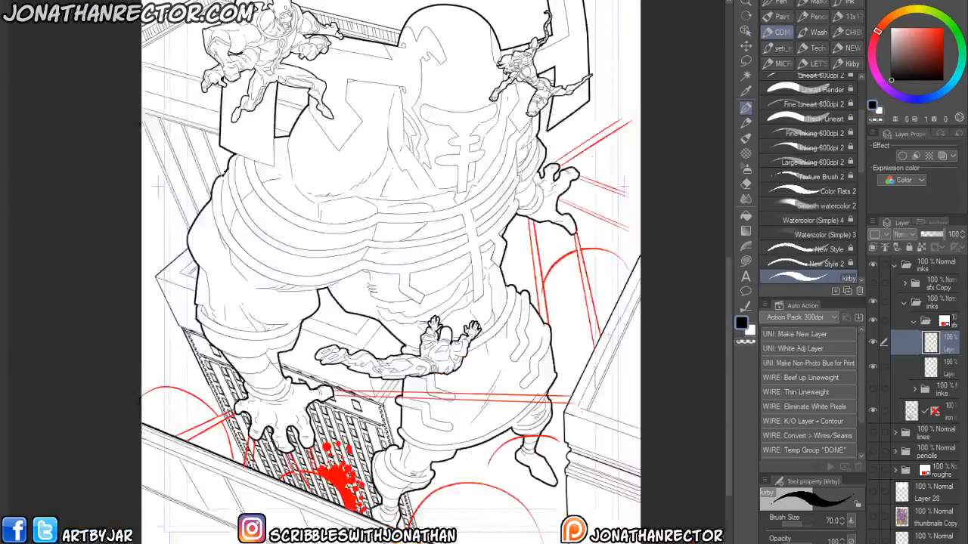
click(942, 318)
click(942, 158)
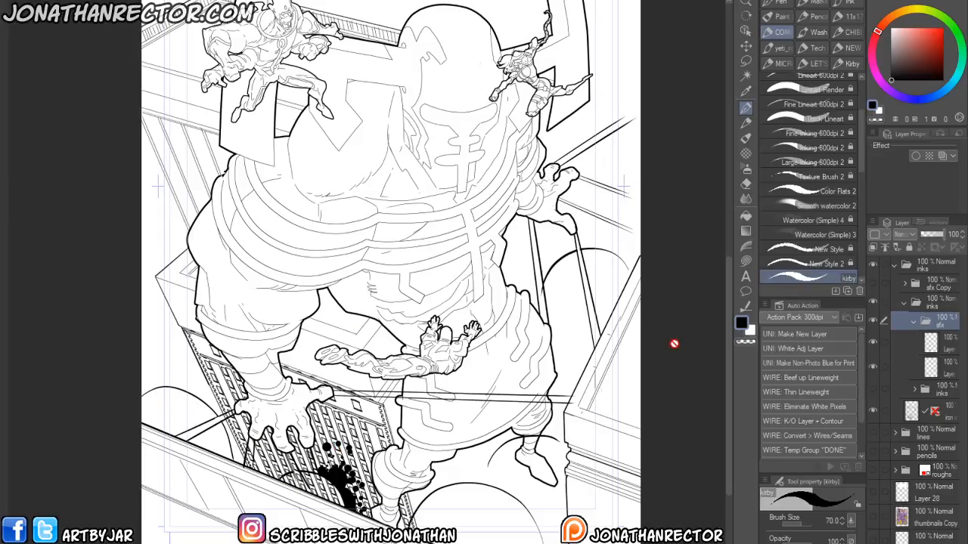
click(940, 156)
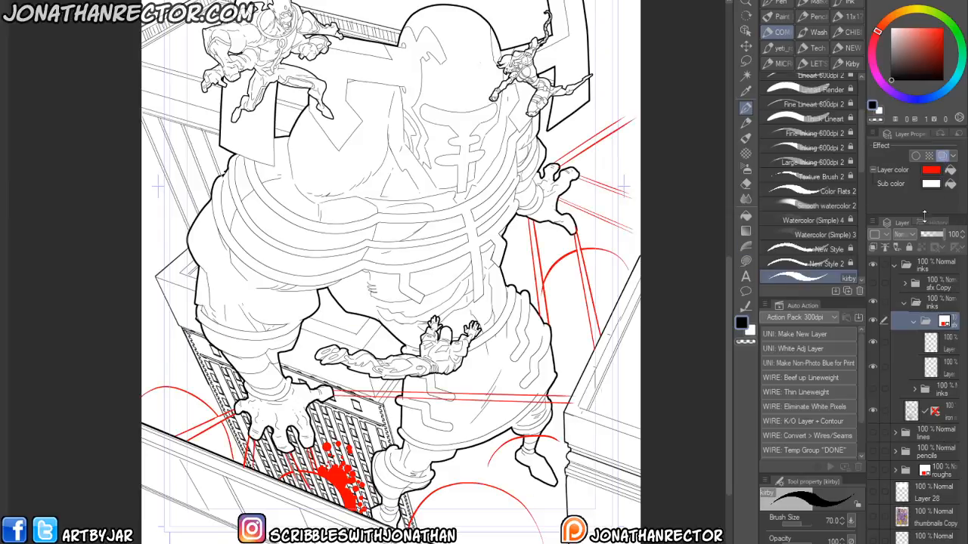
click(931, 344)
- Add more splatter strokes along the building face below the giant's fingers
drag(199, 469, 303, 436)
mouse_move(397, 429)
mouse_down()
mouse_move(421, 439)
mouse_move(396, 433)
mouse_move(417, 439)
mouse_move(398, 414)
mouse_move(418, 433)
mouse_move(345, 454)
mouse_move(381, 435)
mouse_move(352, 442)
mouse_move(373, 434)
mouse_move(362, 415)
mouse_move(347, 416)
mouse_move(325, 448)
mouse_up()
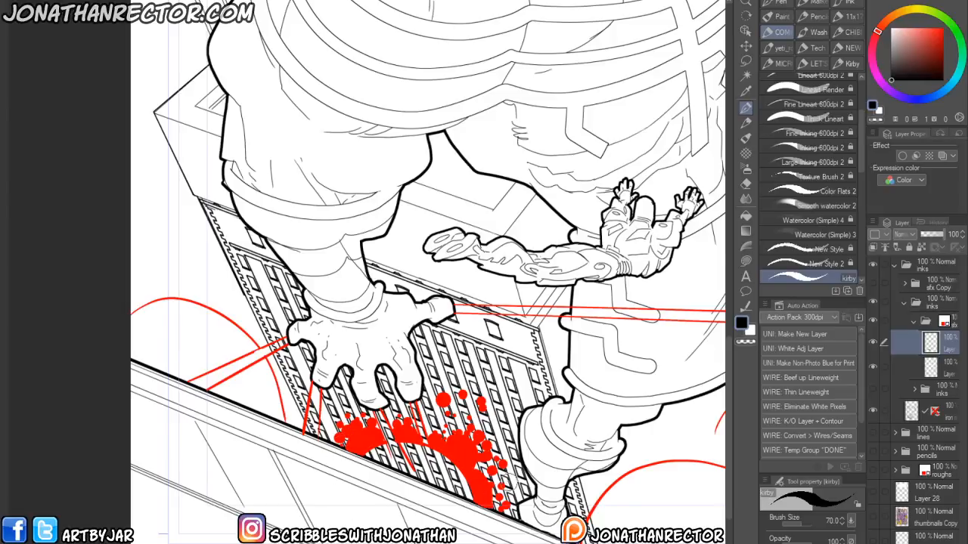
mouse_move(223, 402)
mouse_down()
mouse_move(242, 449)
mouse_move(221, 452)
mouse_move(236, 482)
mouse_up()
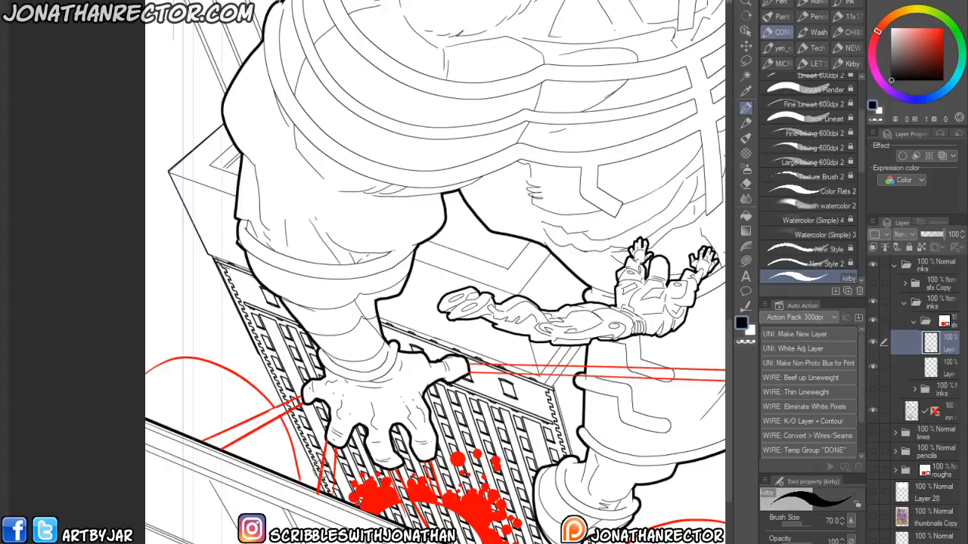
drag(320, 450, 315, 437)
- Outline a bumpy impact cloud along the red arc left of the hand and fill it solid
scroll(174, 416, up, 2)
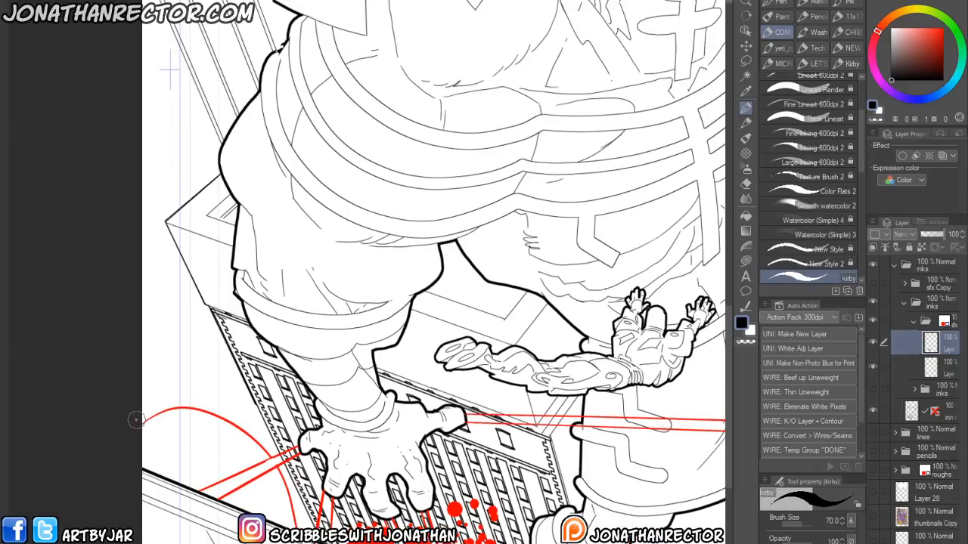
mouse_move(138, 411)
mouse_down()
mouse_move(157, 391)
mouse_move(199, 393)
mouse_move(274, 447)
mouse_move(313, 529)
mouse_up()
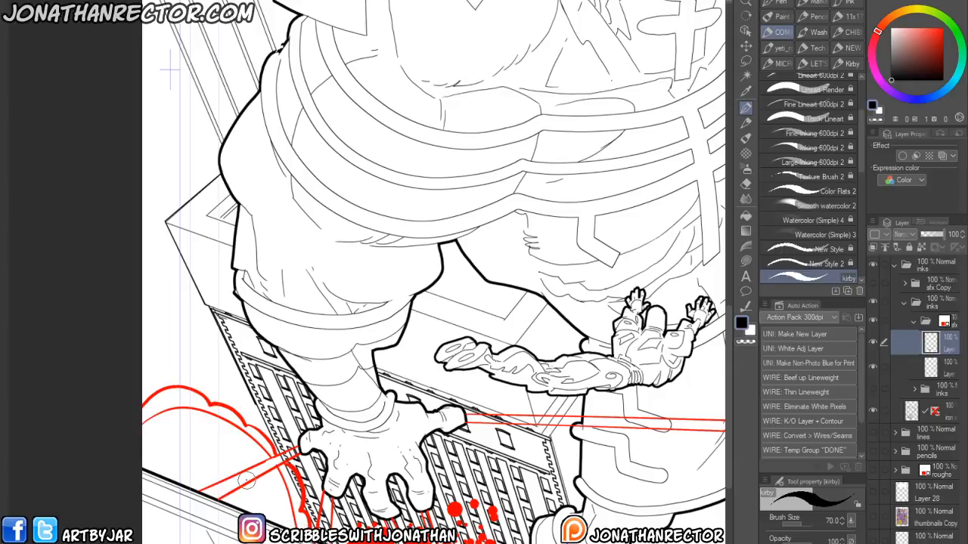
key(g)
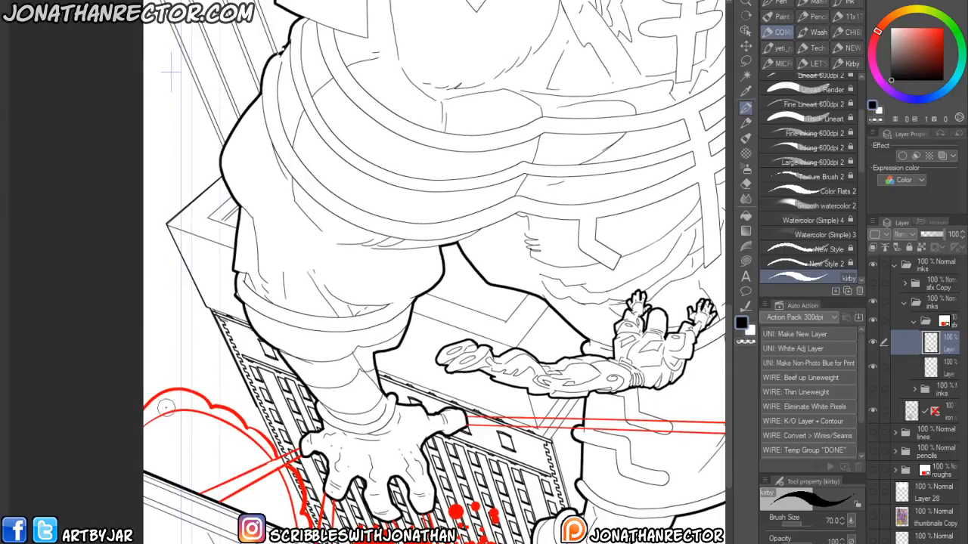
click(167, 399)
click(286, 469)
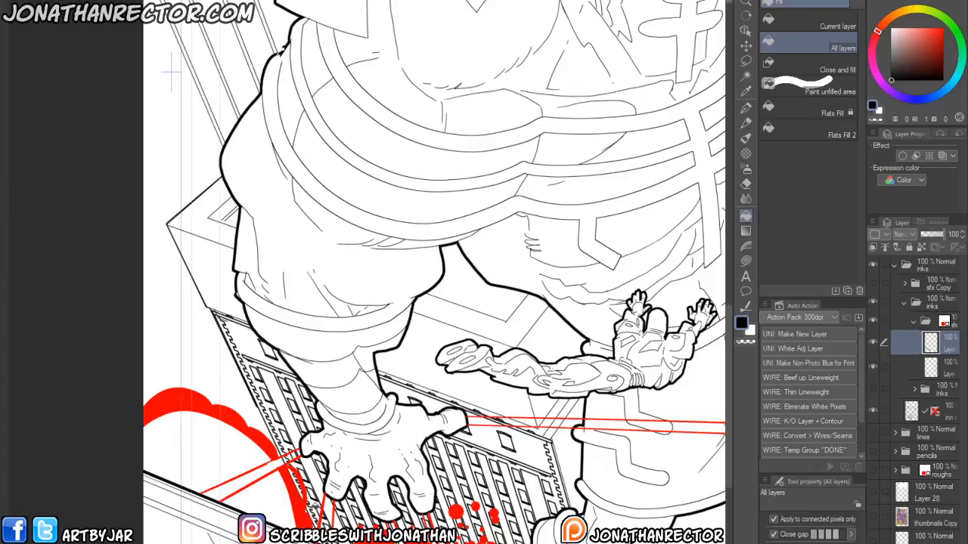
- Add splatter droplets and strokes around the left impact cloud, undoing one stray stroke
key(p)
mouse_move(285, 469)
mouse_down()
mouse_move(243, 383)
mouse_move(239, 414)
mouse_move(241, 401)
mouse_move(229, 406)
mouse_move(216, 387)
mouse_move(181, 387)
mouse_move(178, 375)
mouse_move(208, 367)
mouse_move(232, 384)
mouse_move(157, 391)
mouse_up()
click(262, 422)
click(254, 423)
click(180, 377)
click(188, 371)
click(203, 365)
click(232, 390)
click(176, 372)
click(151, 377)
click(146, 395)
click(160, 370)
click(154, 364)
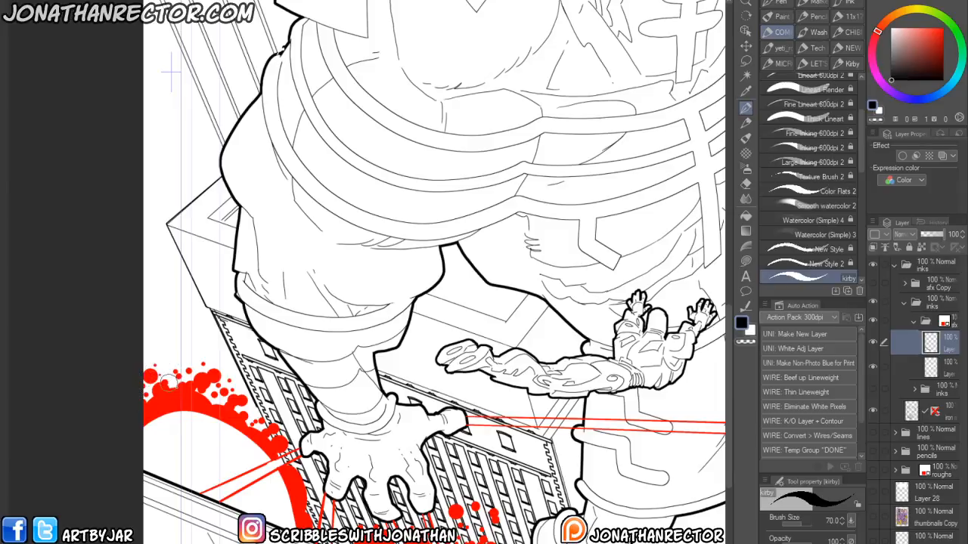
click(304, 465)
drag(300, 476, 309, 516)
click(311, 470)
click(313, 479)
click(307, 490)
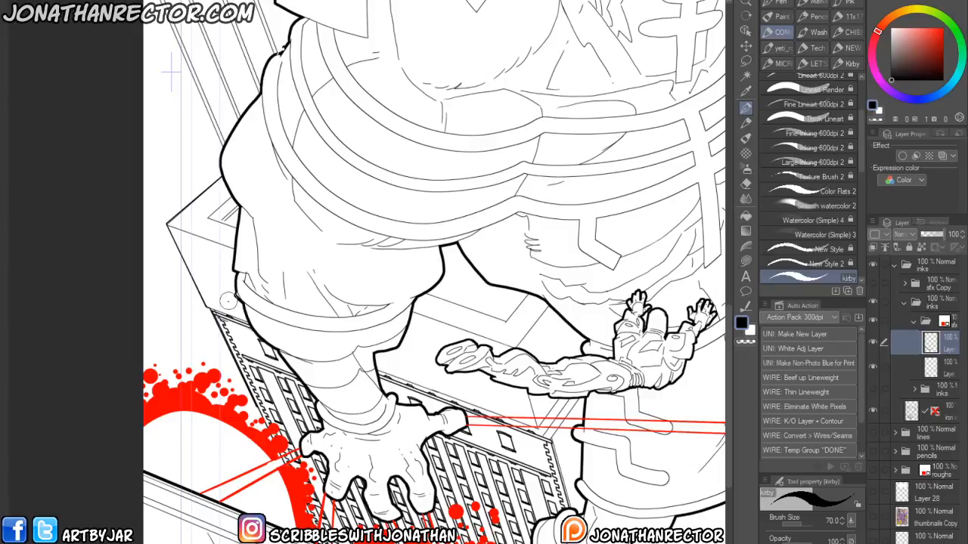
drag(223, 442, 226, 470)
key(ctrl+z)
click(220, 349)
click(202, 349)
- Outline and fill a second bumpy impact cloud along the red arc below the giant's feet
drag(355, 504, 185, 446)
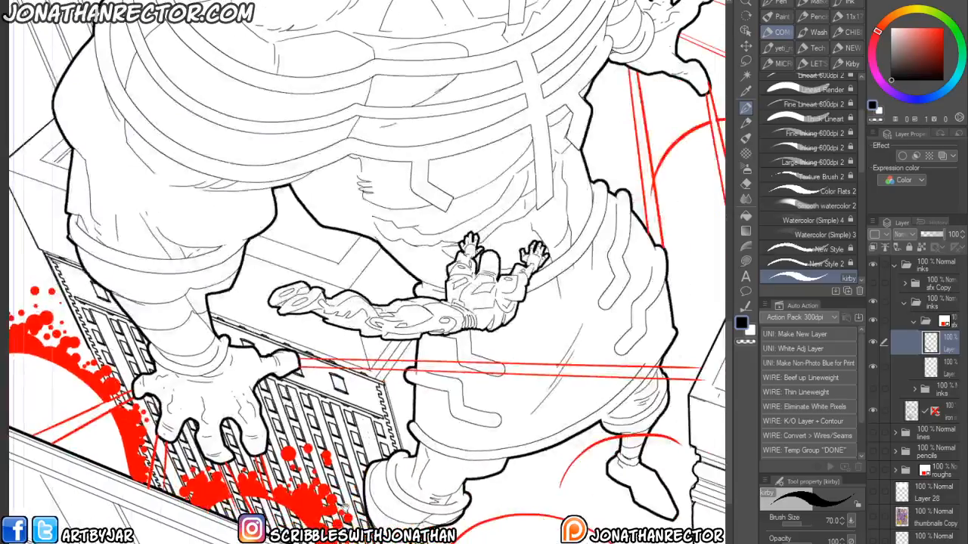
drag(325, 501, 181, 438)
drag(278, 464, 252, 500)
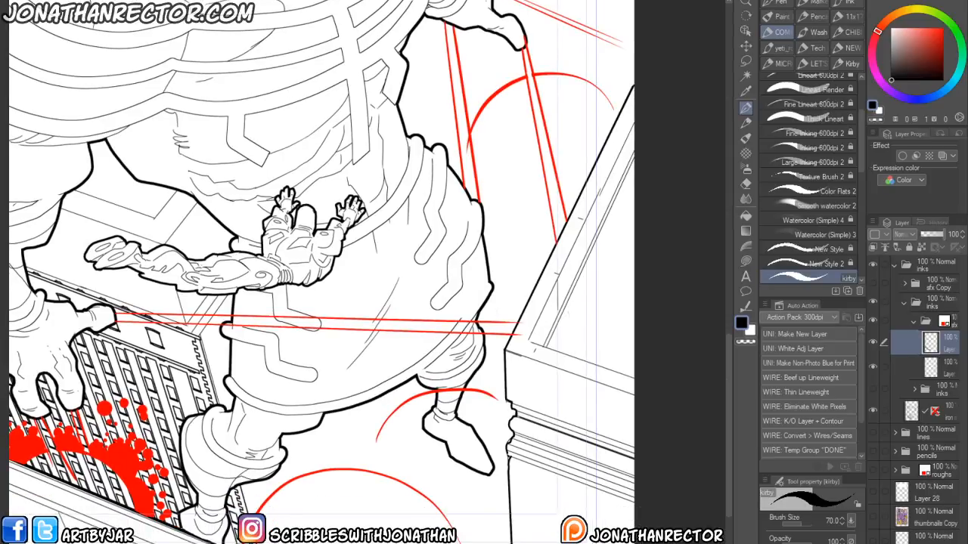
mouse_move(252, 513)
mouse_down()
mouse_move(277, 473)
mouse_move(318, 448)
mouse_move(397, 462)
mouse_move(475, 530)
mouse_move(467, 538)
mouse_up()
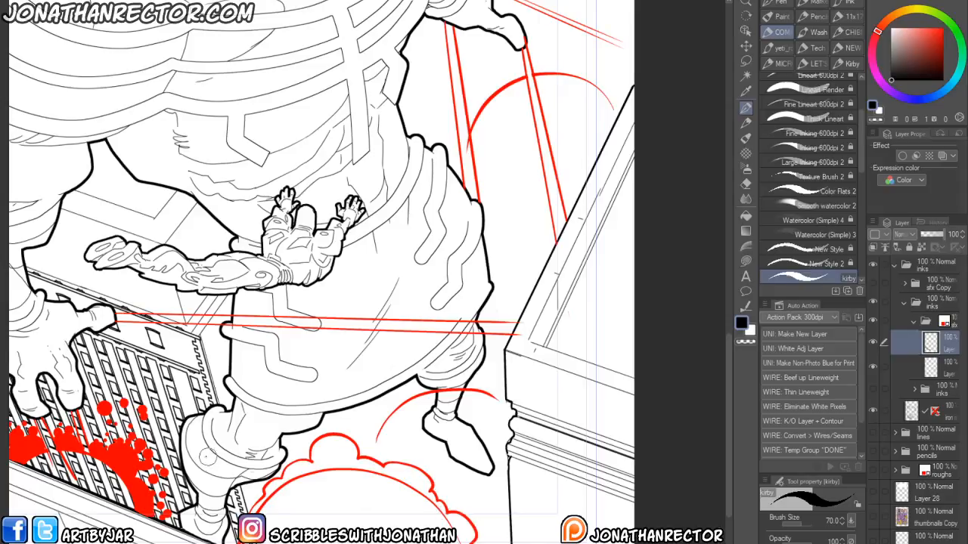
key(g)
click(404, 470)
click(462, 527)
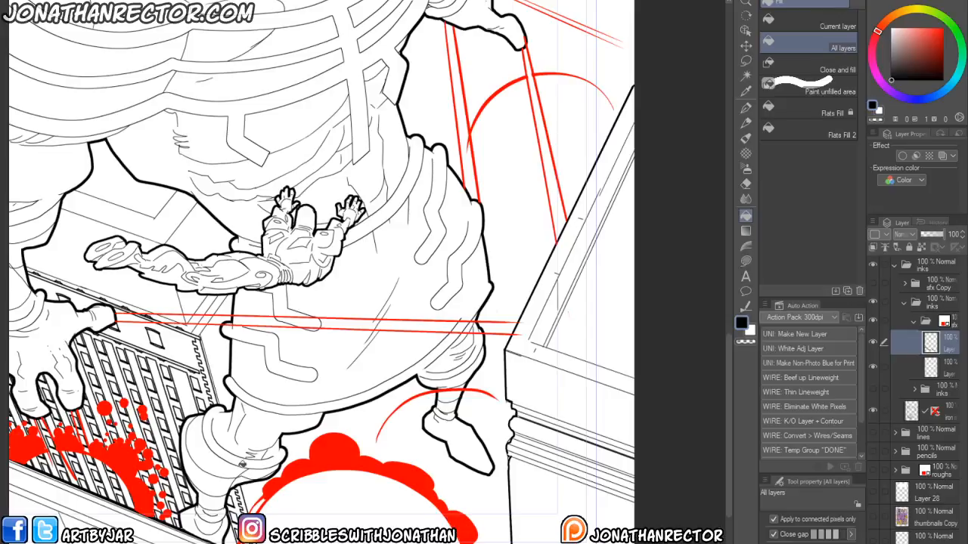
- Add splatter droplets and strokes around the rim of the lower impact cloud
key(p)
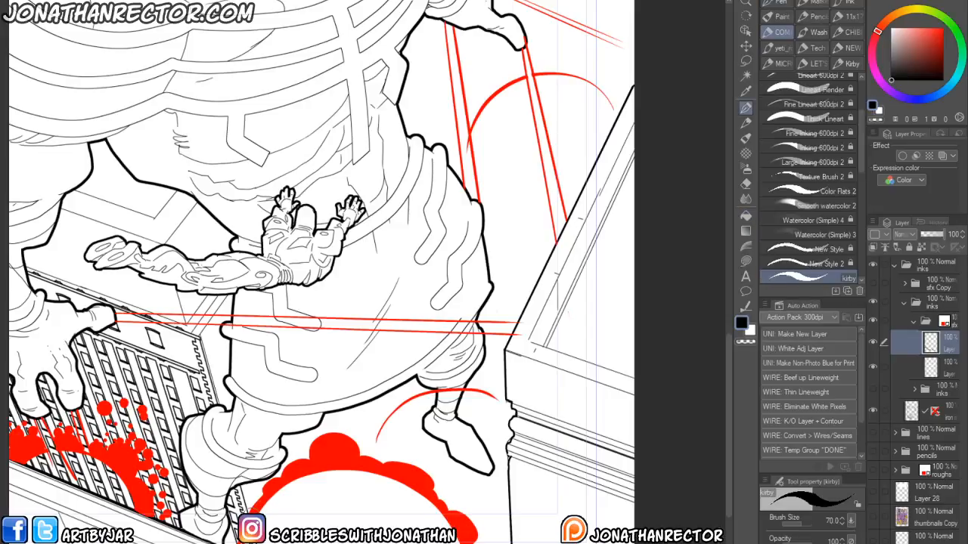
mouse_move(251, 505)
mouse_down()
mouse_move(259, 498)
mouse_move(248, 504)
mouse_up()
mouse_move(294, 458)
mouse_down()
mouse_move(333, 431)
mouse_move(343, 413)
mouse_move(365, 447)
mouse_move(417, 461)
mouse_move(457, 508)
mouse_move(460, 497)
mouse_move(479, 523)
mouse_up()
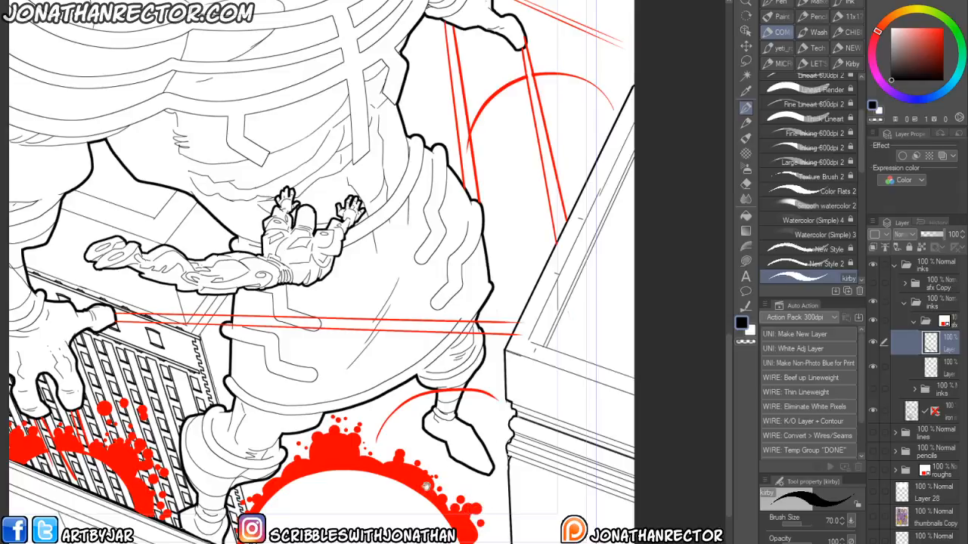
drag(455, 473, 413, 421)
mouse_move(433, 478)
mouse_down()
mouse_move(446, 497)
mouse_move(431, 500)
mouse_move(439, 522)
mouse_up()
drag(344, 357, 314, 466)
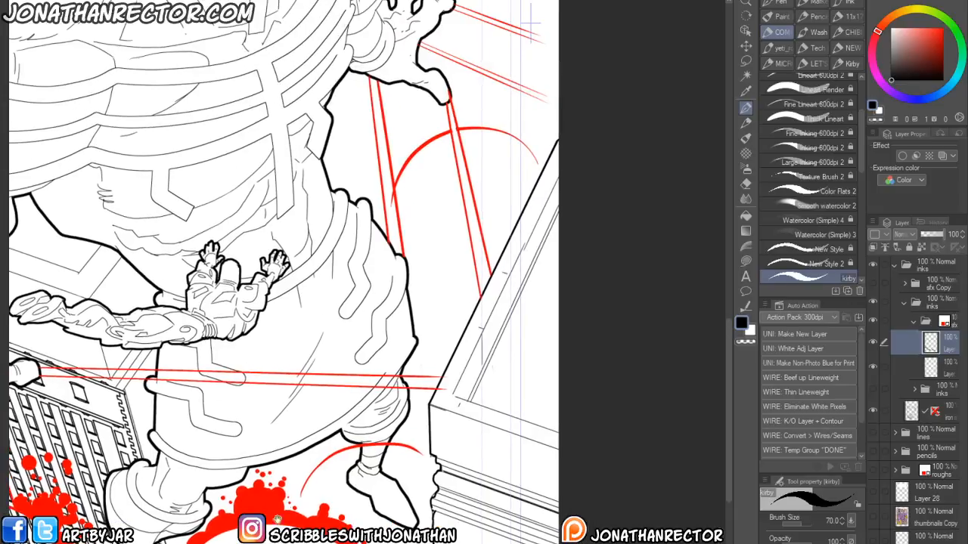
- Erase stray marks near the giant's feet on both sfx layers with the Hard eraser
key(e)
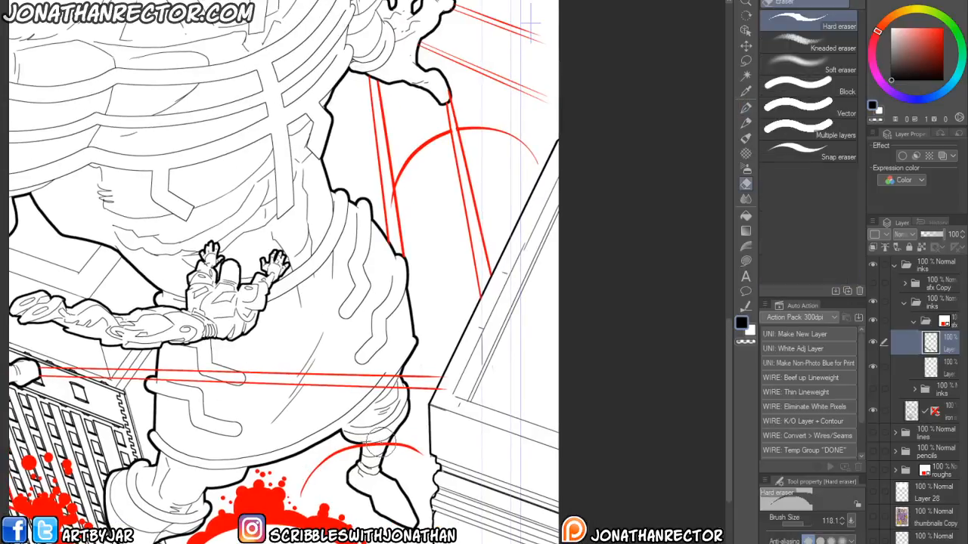
click(945, 370)
drag(380, 439, 369, 442)
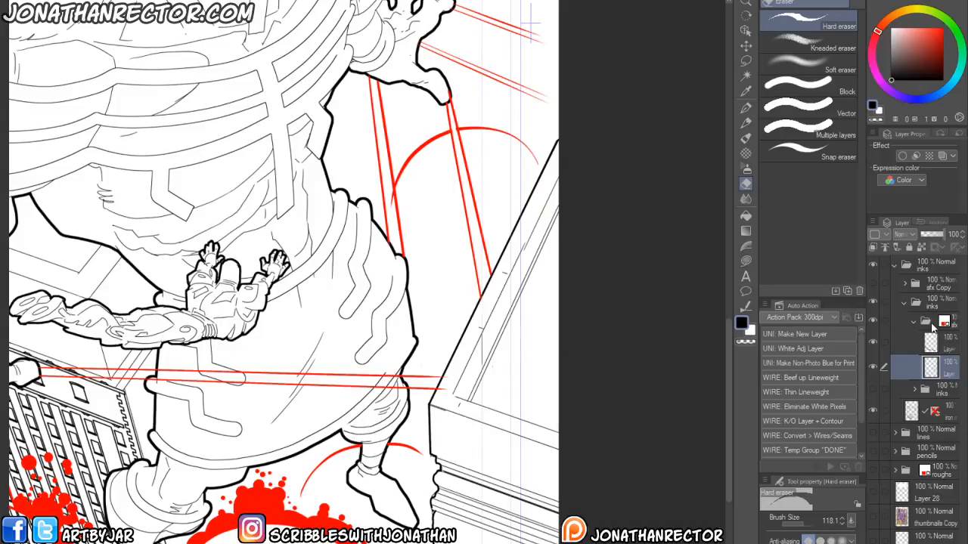
click(945, 344)
drag(425, 322, 416, 314)
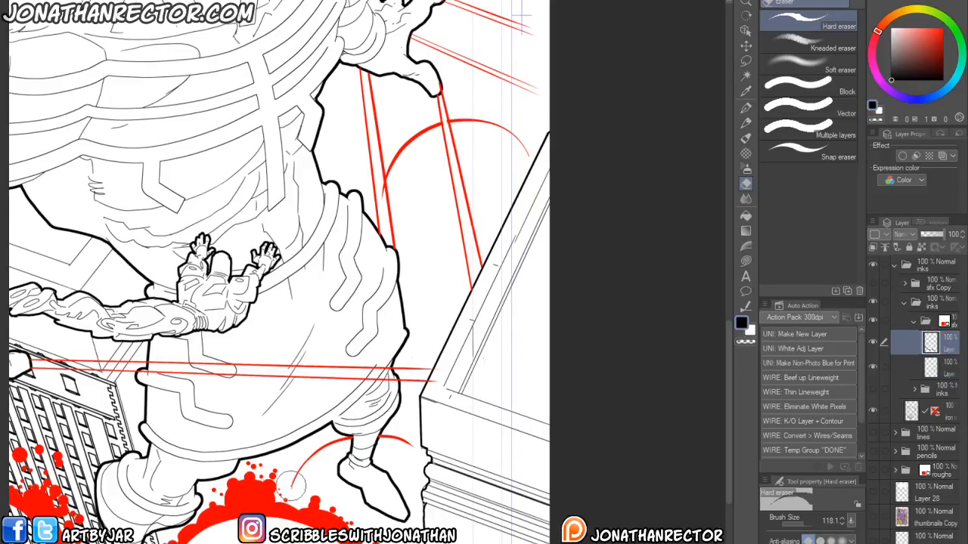
key(p)
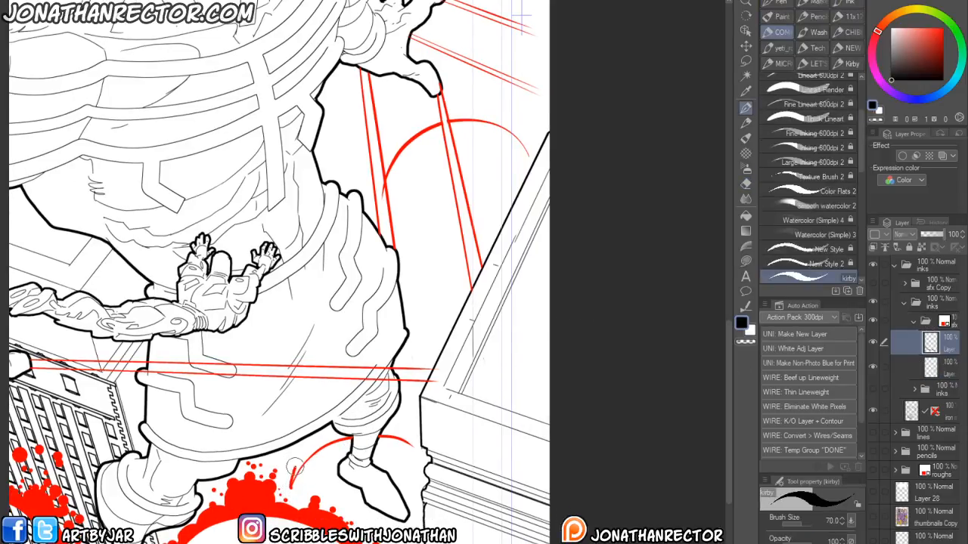
key(e)
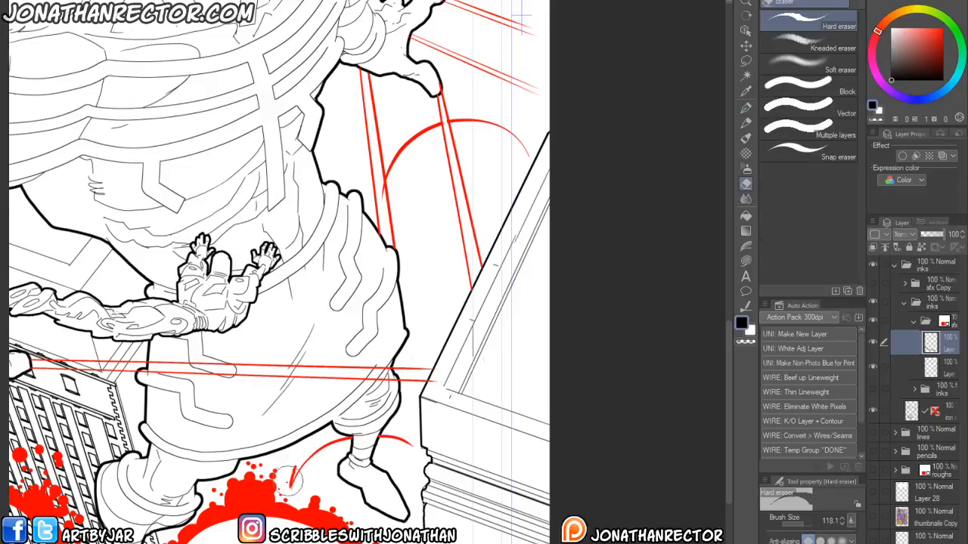
- Outline and fill small bumpy puffs beside the giant's foot on the lower impact cloud, erasing their stray edges
key(p)
drag(308, 446, 318, 429)
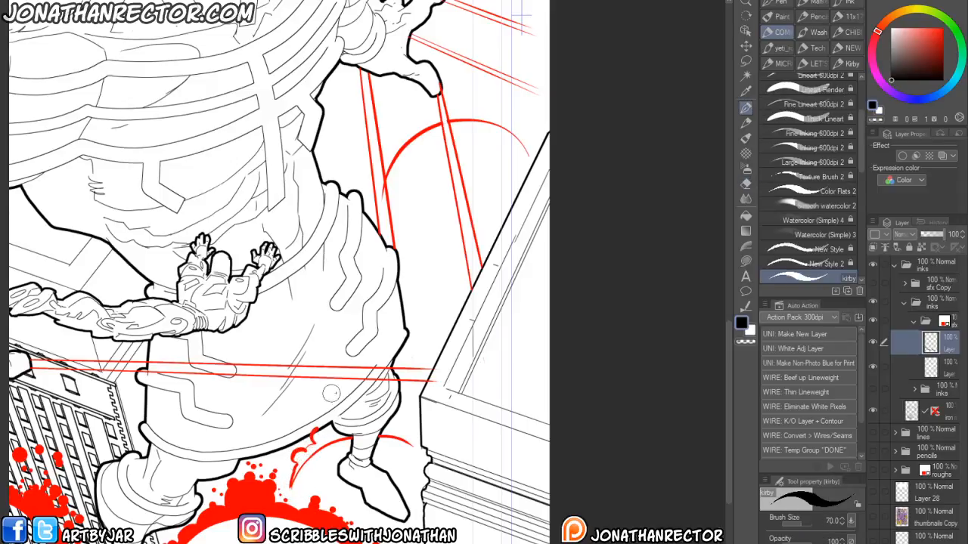
drag(392, 414, 411, 442)
key(g)
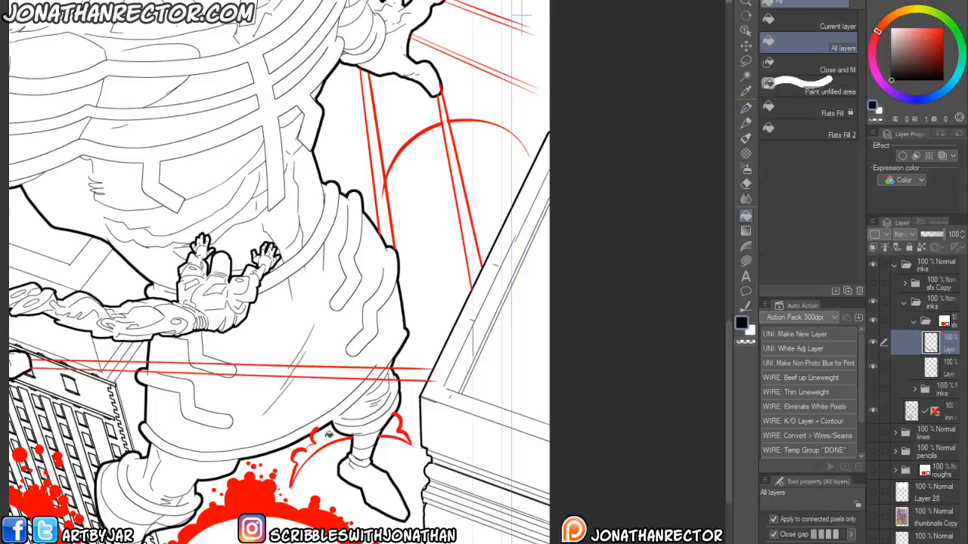
click(320, 441)
click(394, 428)
key(e)
drag(314, 428, 310, 428)
drag(391, 410, 387, 415)
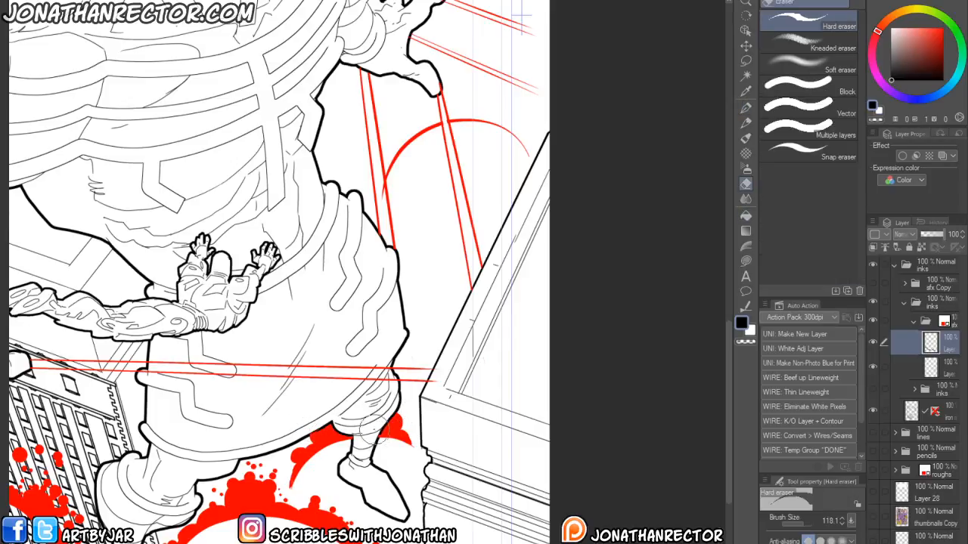
drag(289, 467, 308, 472)
- Outline and fill a bumpy impact cloud along the red arc beneath the giant's raised hand
key(p)
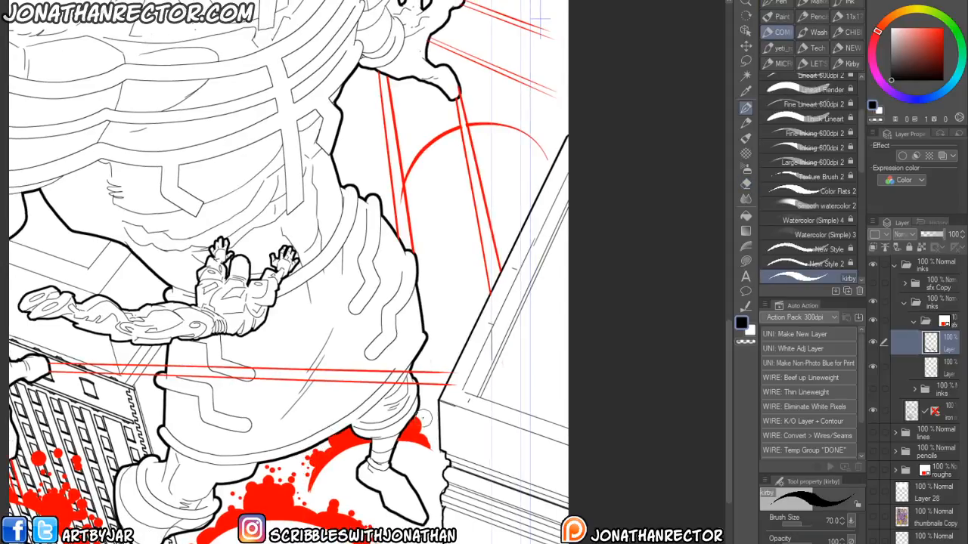
drag(406, 355, 344, 543)
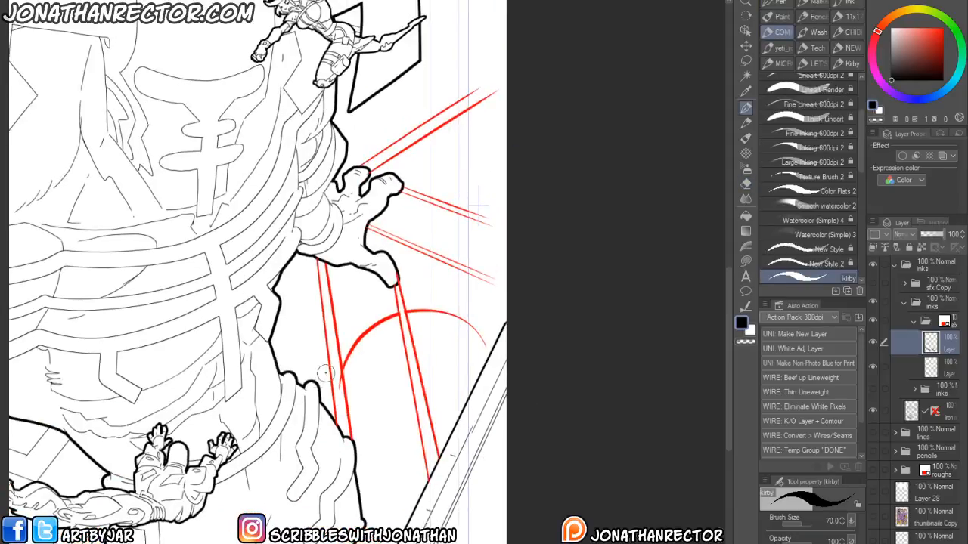
mouse_move(329, 378)
mouse_down()
mouse_move(308, 408)
mouse_move(303, 387)
mouse_move(338, 366)
mouse_move(342, 346)
mouse_move(442, 331)
mouse_up()
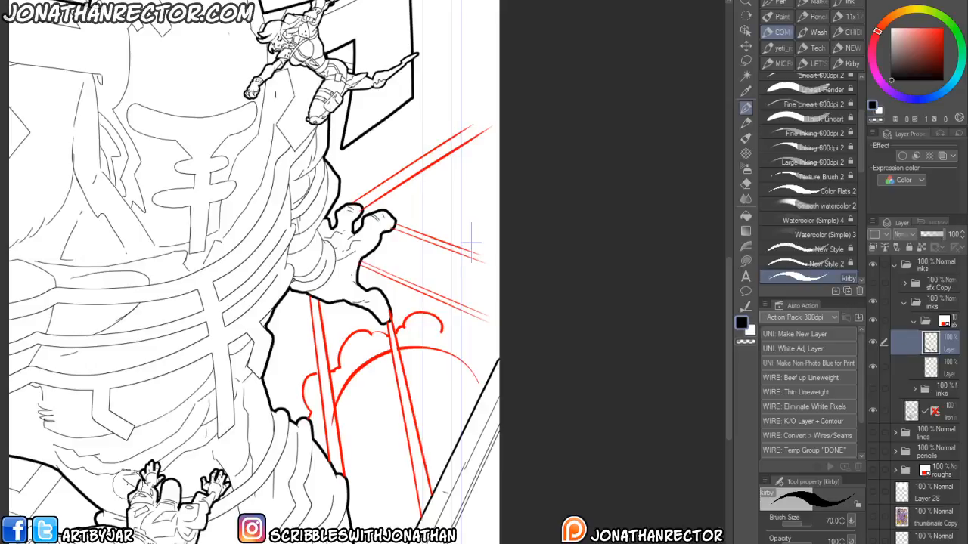
mouse_move(427, 337)
mouse_down()
mouse_move(438, 327)
mouse_move(468, 351)
mouse_move(474, 373)
mouse_move(473, 365)
mouse_up()
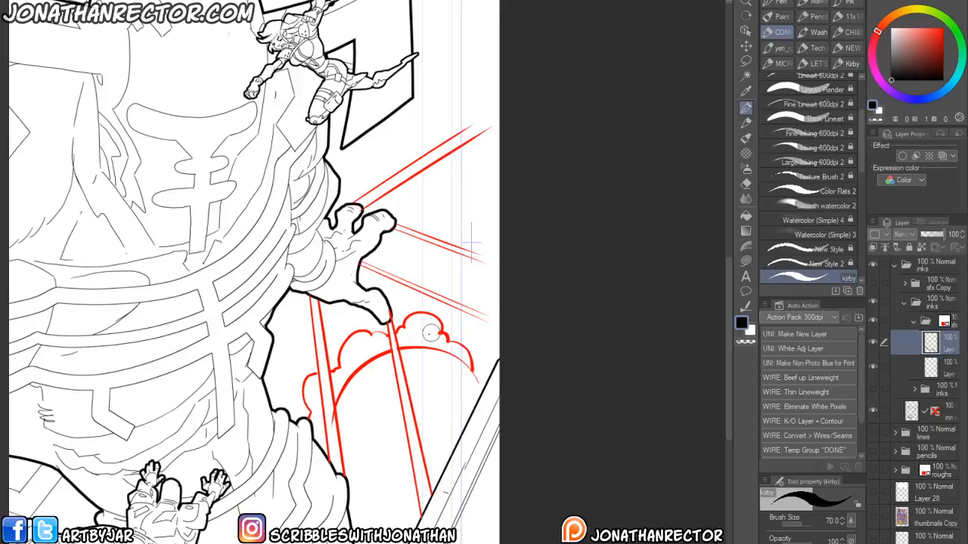
drag(227, 420, 229, 410)
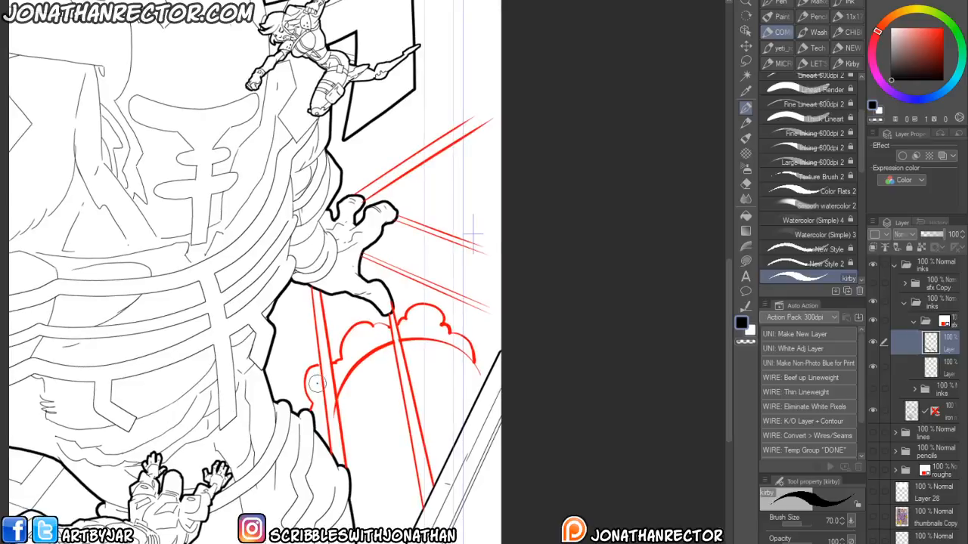
key(g)
click(318, 382)
click(362, 346)
click(418, 325)
key(e)
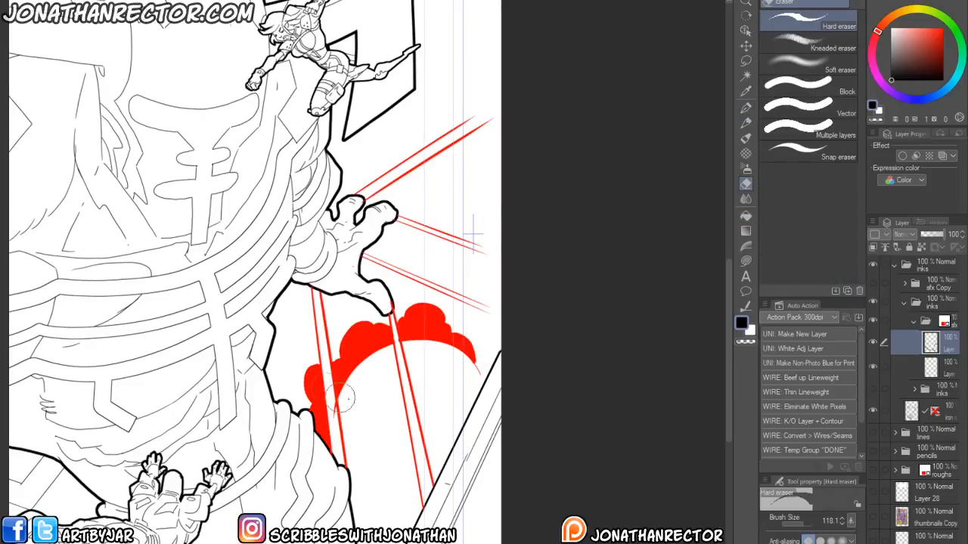
- Add splatter droplets around the rim of the upper impact cloud on its sfx layer
key(alt+bracketleft)
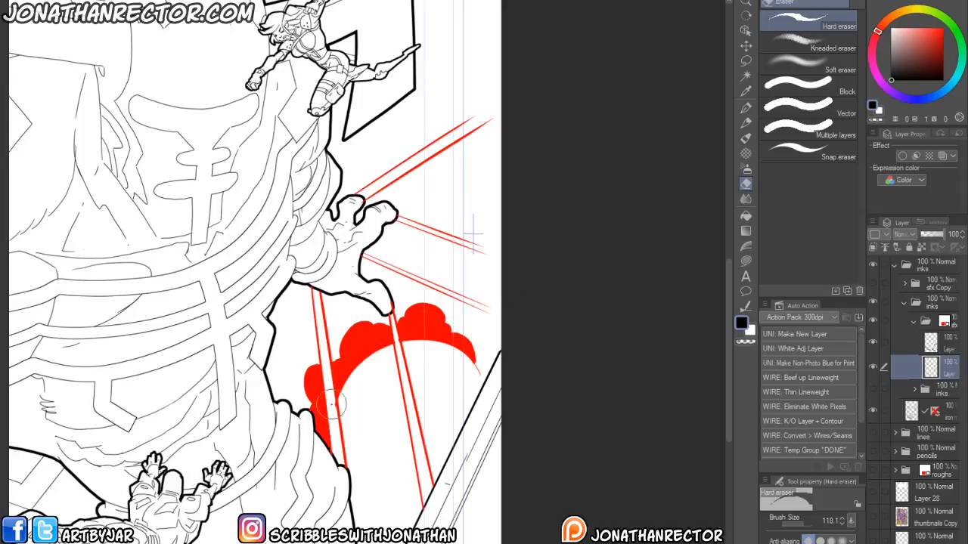
click(932, 341)
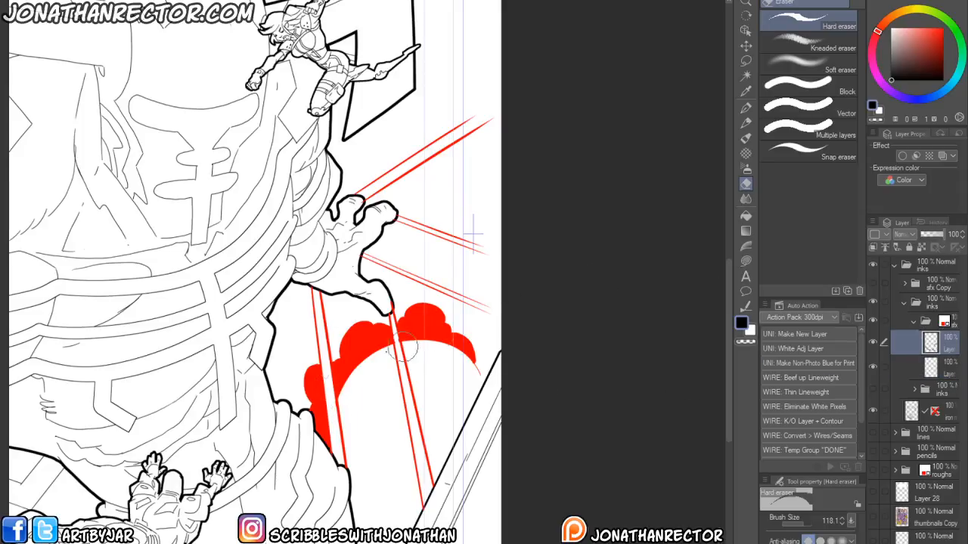
scroll(438, 333, up, 1)
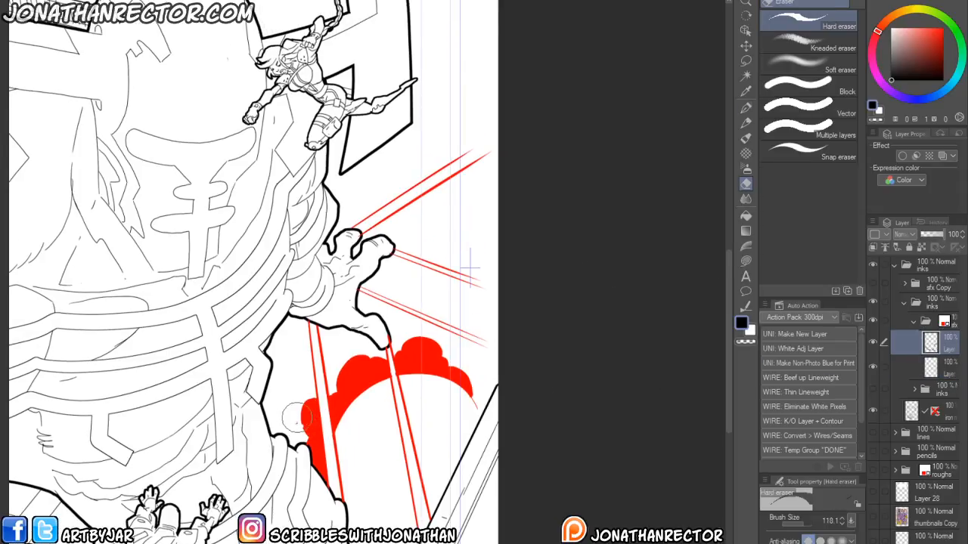
key(p)
click(300, 425)
click(292, 417)
click(292, 403)
click(297, 404)
click(303, 392)
click(295, 385)
click(288, 394)
click(300, 395)
click(309, 400)
click(337, 378)
click(337, 360)
click(344, 355)
click(342, 362)
click(336, 369)
click(337, 350)
click(339, 339)
click(355, 350)
click(401, 334)
click(409, 328)
click(418, 333)
click(428, 338)
click(437, 343)
click(444, 349)
click(451, 357)
click(457, 363)
click(463, 368)
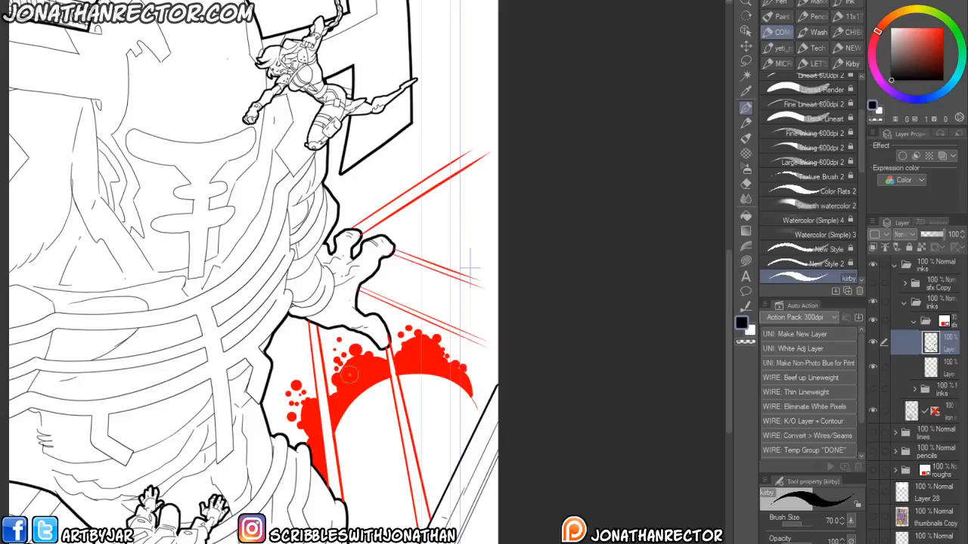
- Create a new layer in the sfx folder and erase stray marks near the giant's left hand
drag(203, 464, 224, 381)
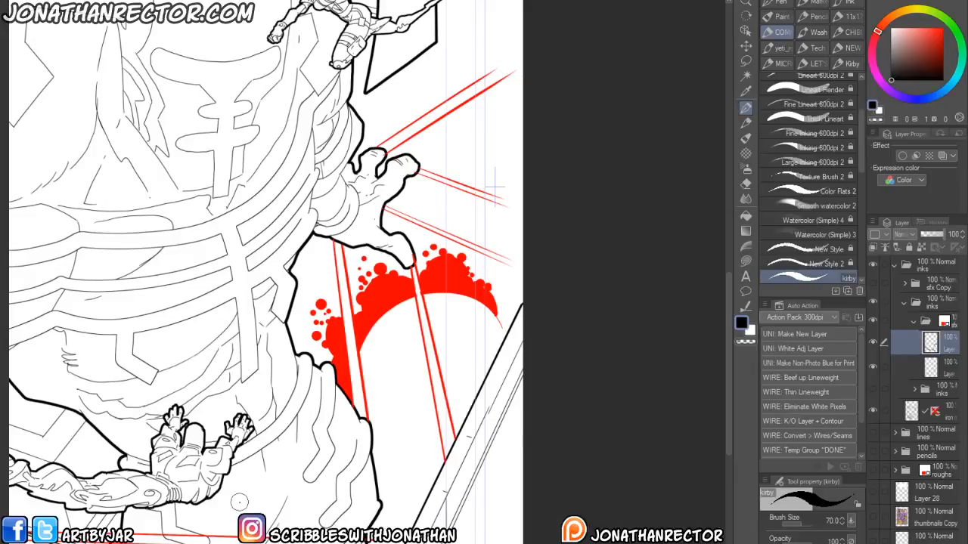
drag(200, 403, 366, 214)
click(914, 367)
key(e)
drag(582, 351, 576, 366)
key(ctrl+shift+n)
click(944, 390)
drag(304, 407, 346, 416)
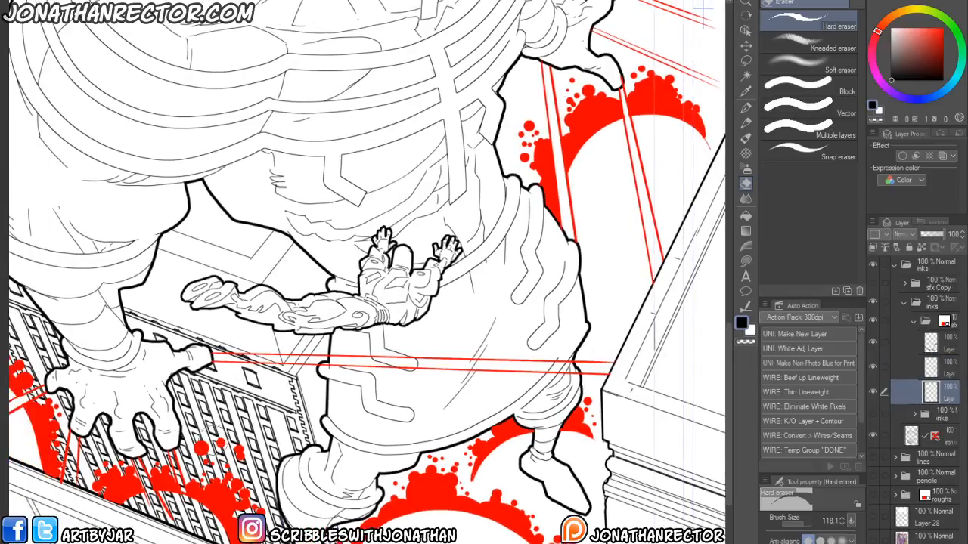
drag(225, 391, 272, 453)
- Draw white strokes cutting through the red splatter beneath the giant's left hand's fingers
key(x)
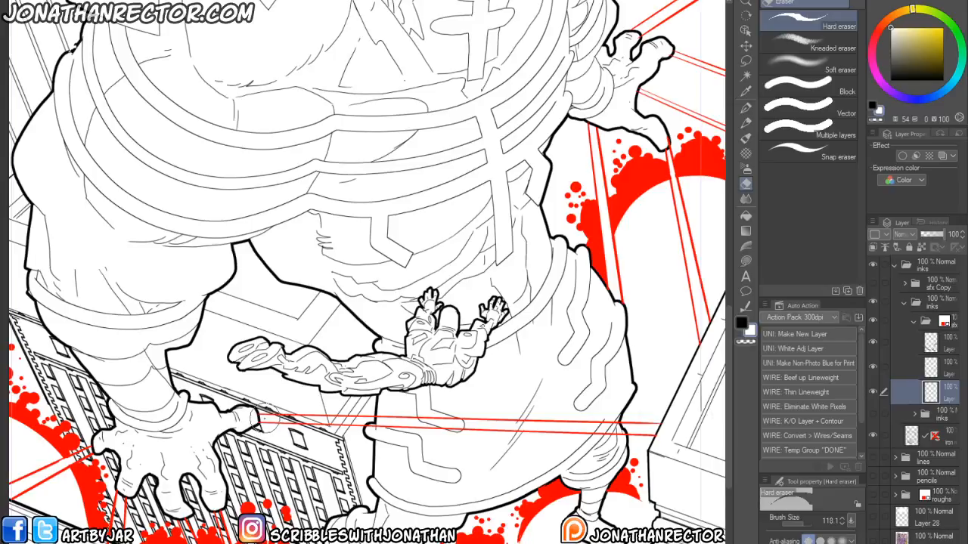
key(p)
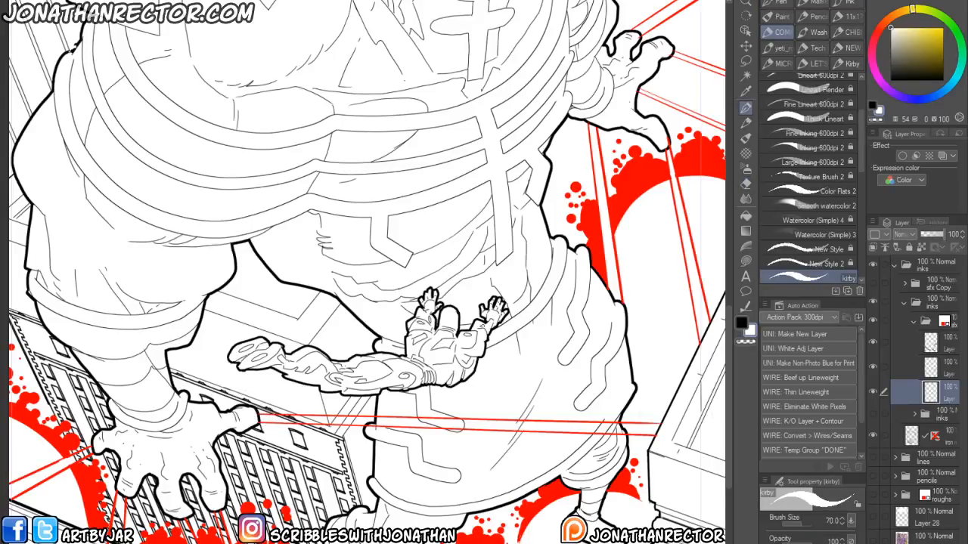
key(shift+space)
drag(281, 420, 436, 430)
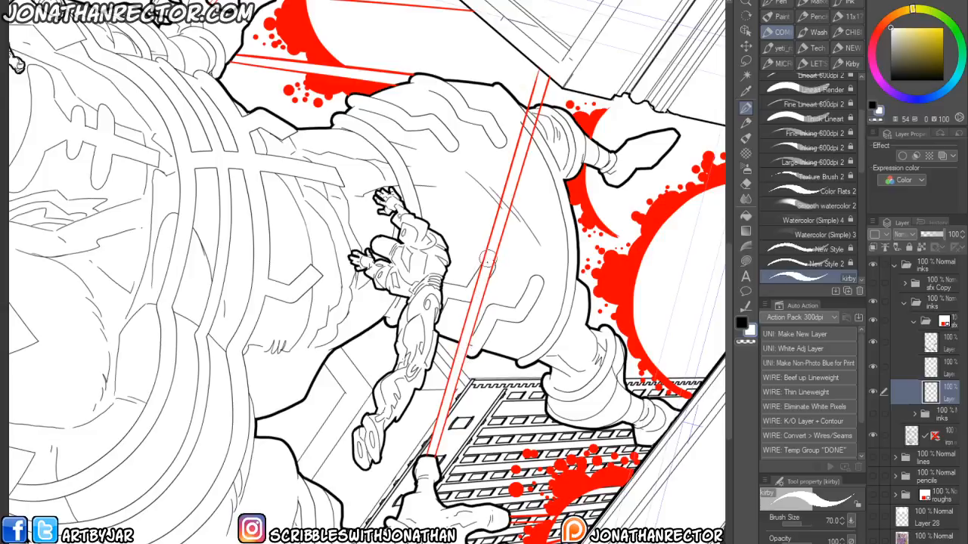
drag(493, 241, 467, 371)
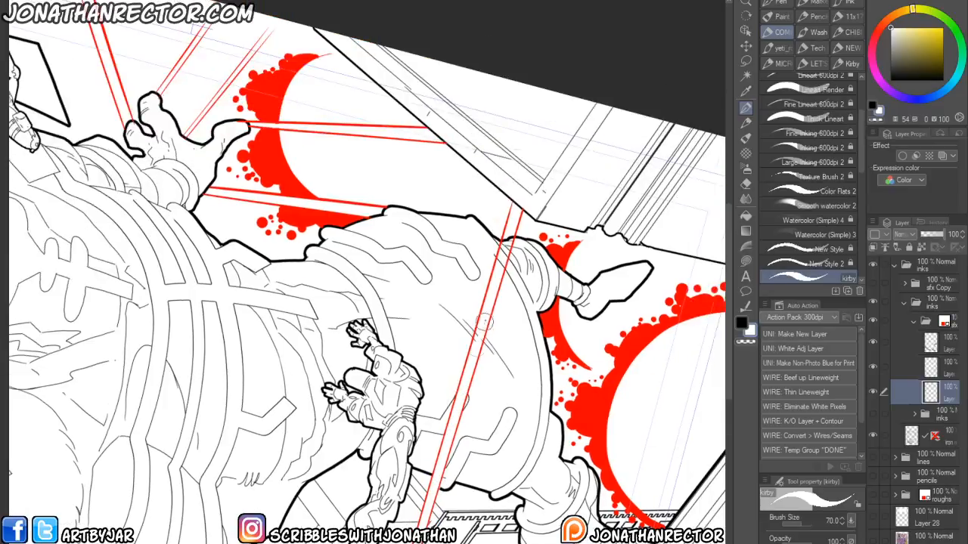
drag(490, 283, 474, 352)
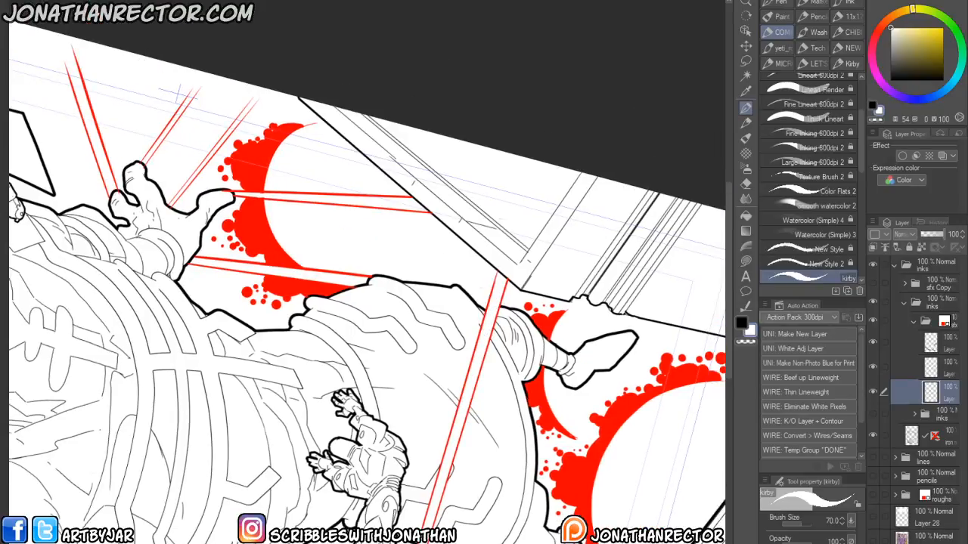
drag(304, 518, 286, 219)
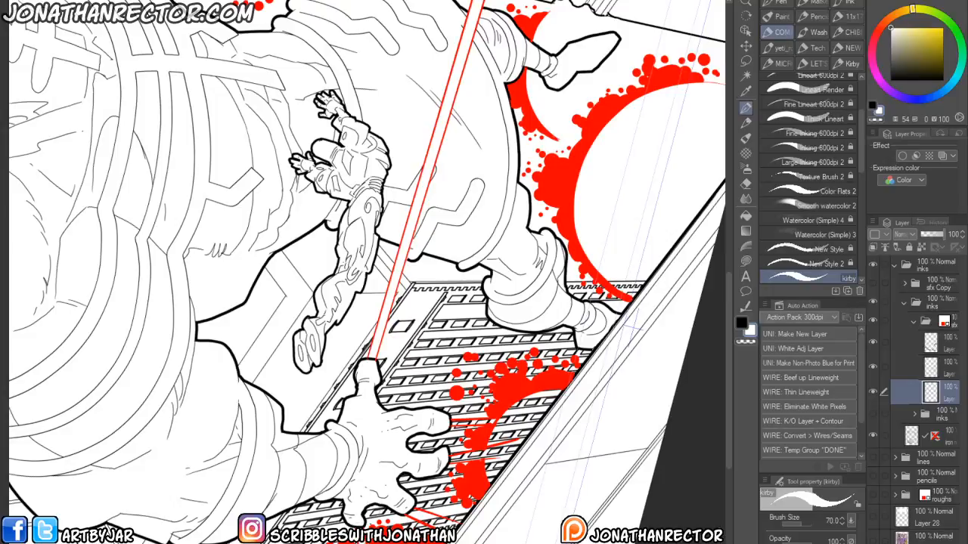
key(ctrl+at)
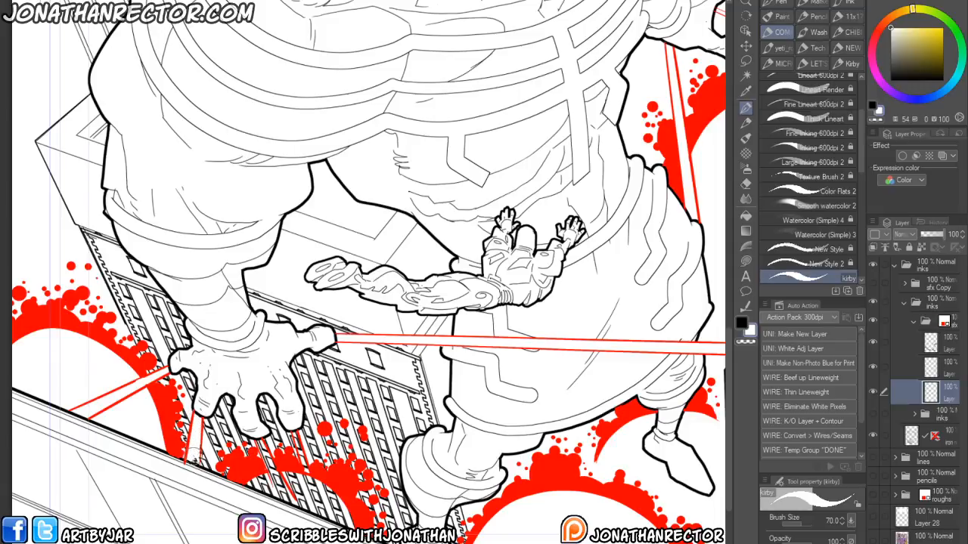
mouse_move(248, 490)
mouse_down()
mouse_move(328, 481)
mouse_move(229, 481)
mouse_move(298, 499)
mouse_move(247, 478)
mouse_move(281, 484)
mouse_up()
drag(262, 446, 276, 480)
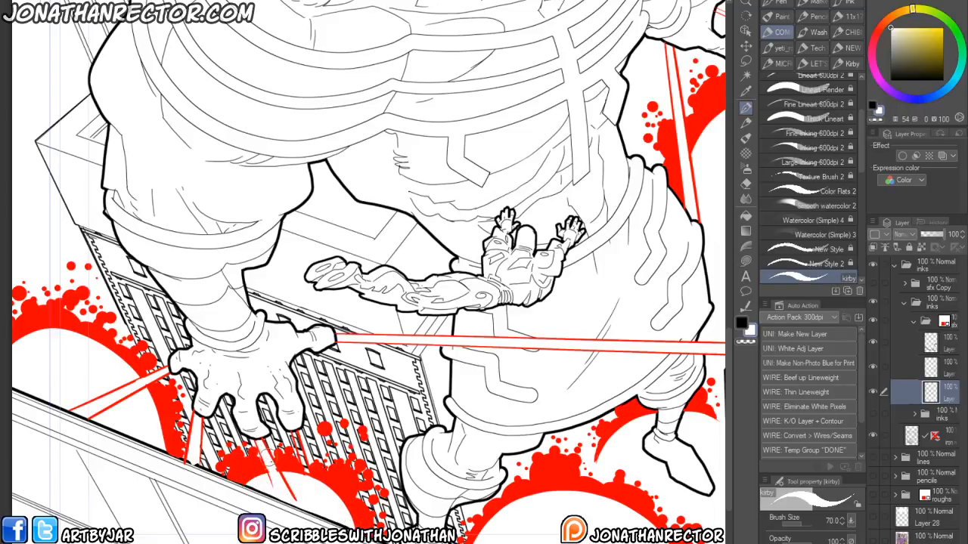
drag(295, 436, 308, 483)
- Erase stray marks on another sfx layer around the giant's left hand
drag(436, 521, 202, 468)
drag(335, 326, 357, 543)
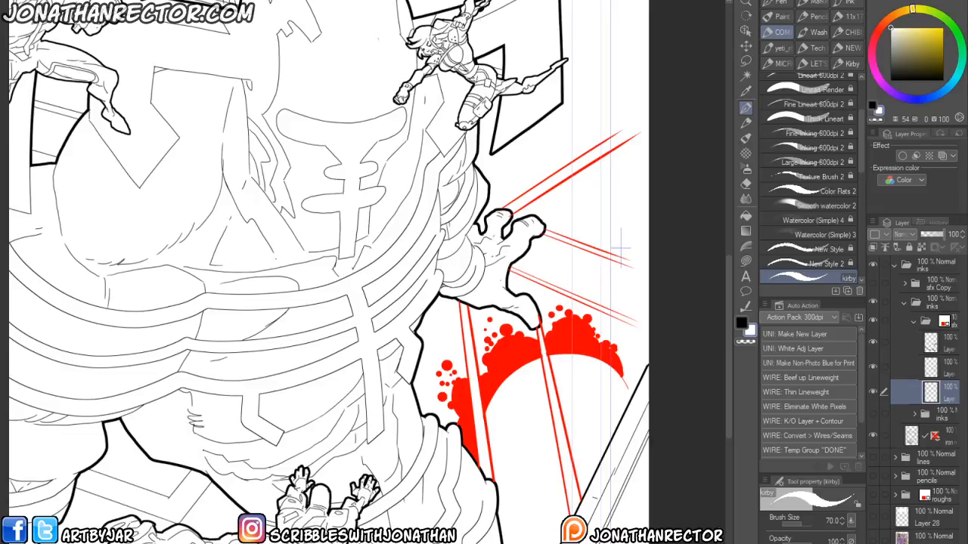
click(938, 367)
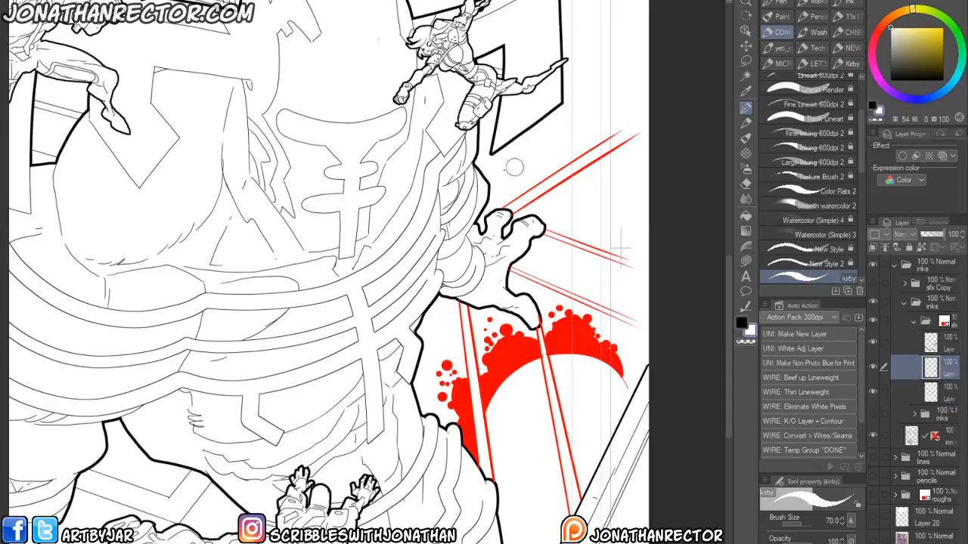
key(e)
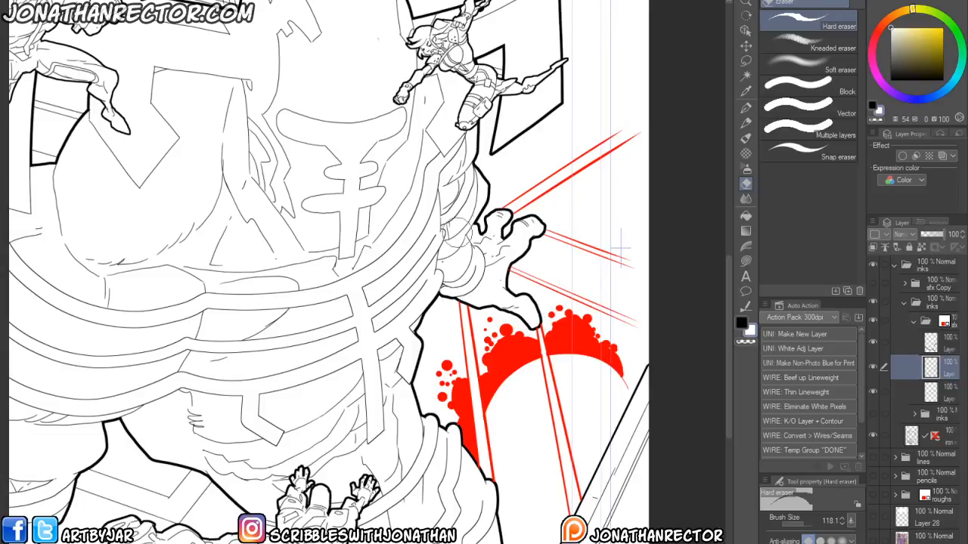
drag(230, 477, 325, 340)
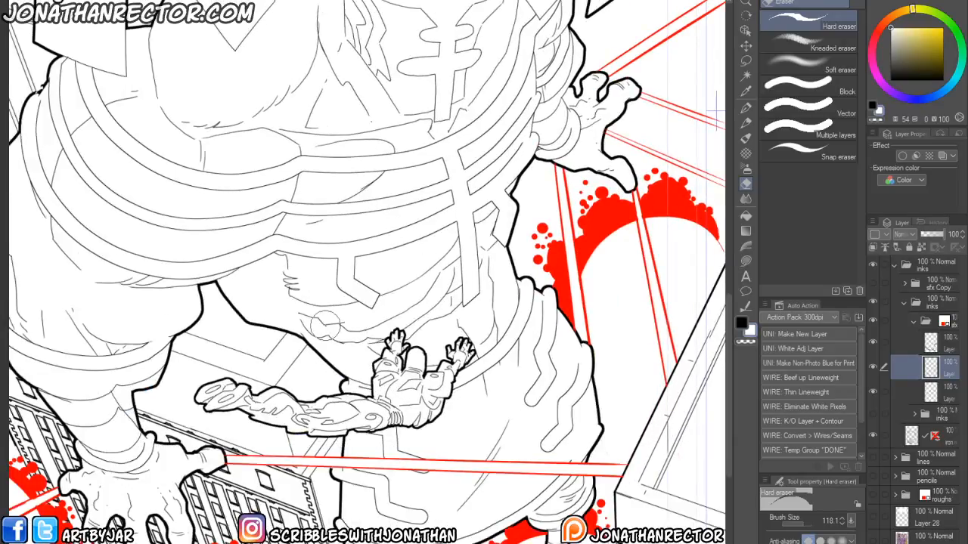
scroll(325, 325, down, 2)
drag(176, 484, 192, 508)
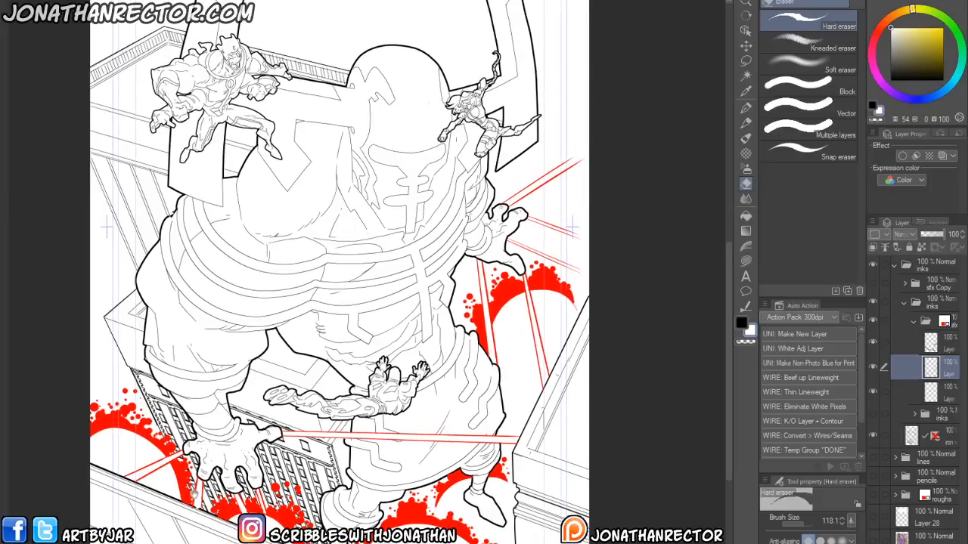
- Switch back to black ink and create a new layer in the sfx folder
click(938, 344)
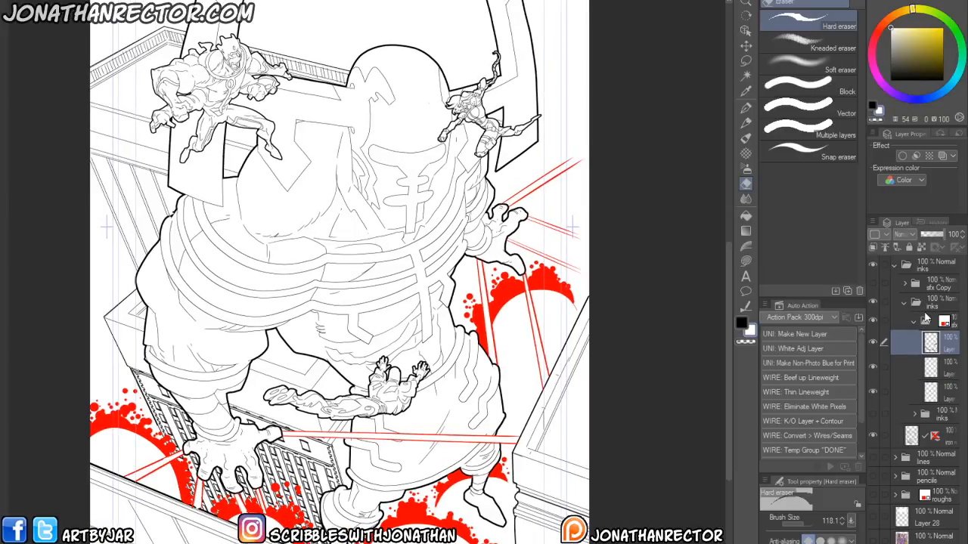
click(742, 324)
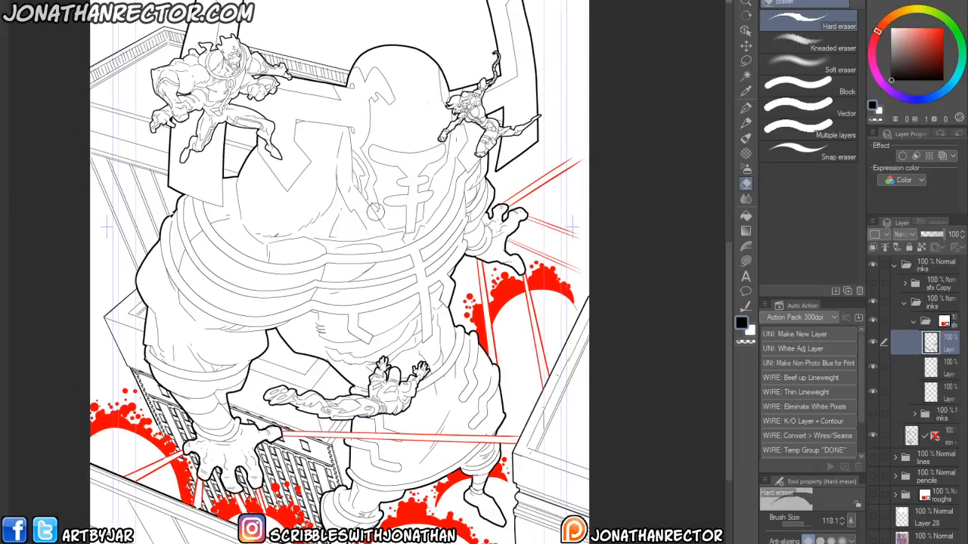
key(ctrl+shift+n)
drag(374, 272, 343, 396)
key(p)
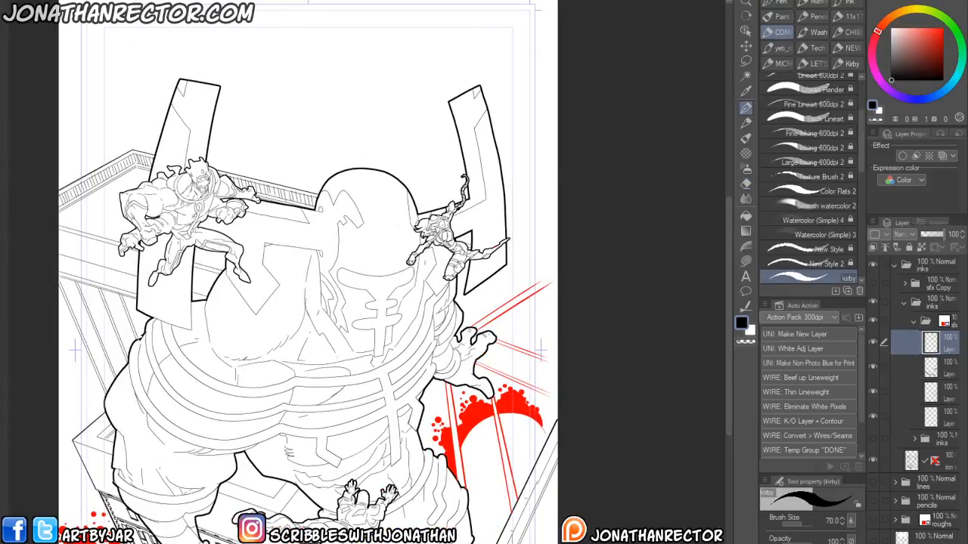
- Show the sfx copy folder to review the rough energy effects over the inked cover
drag(242, 401, 242, 369)
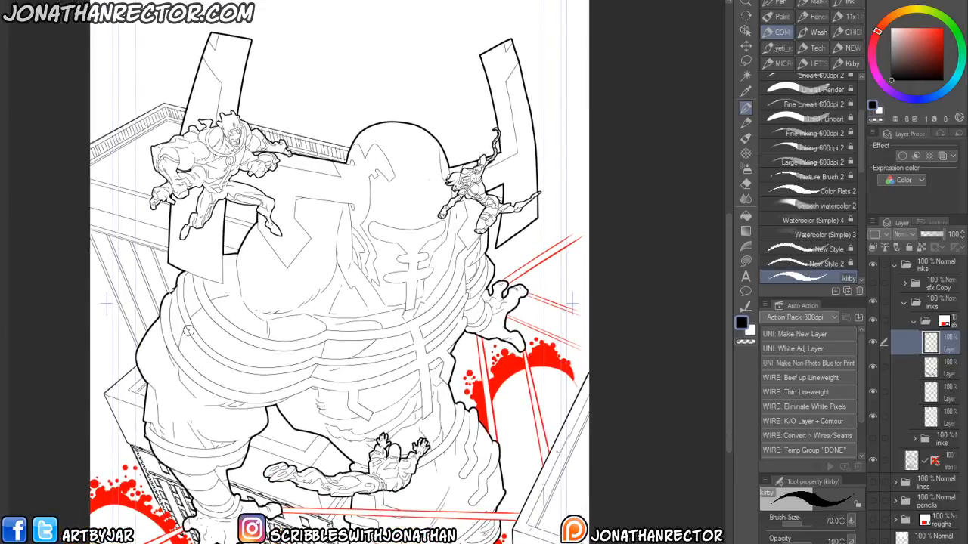
drag(222, 426, 223, 384)
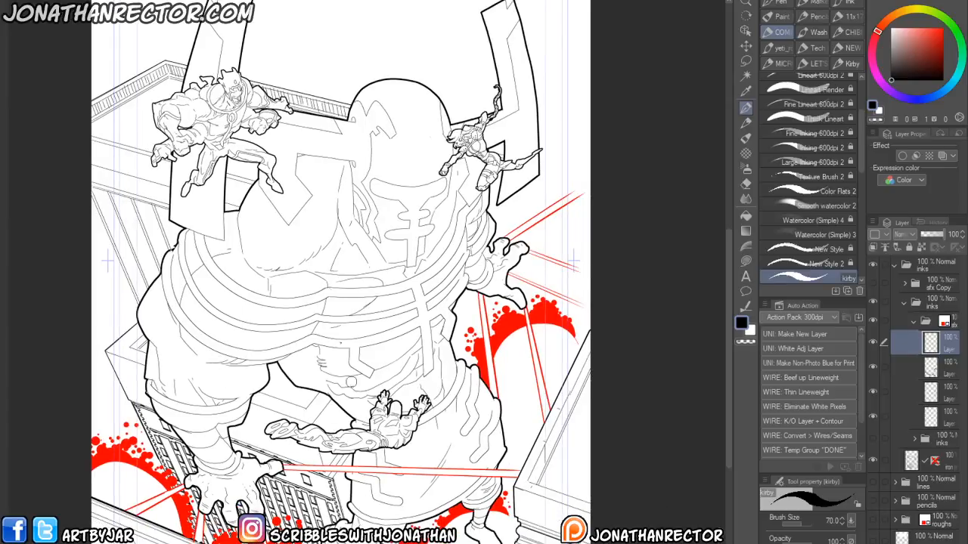
drag(319, 240, 316, 295)
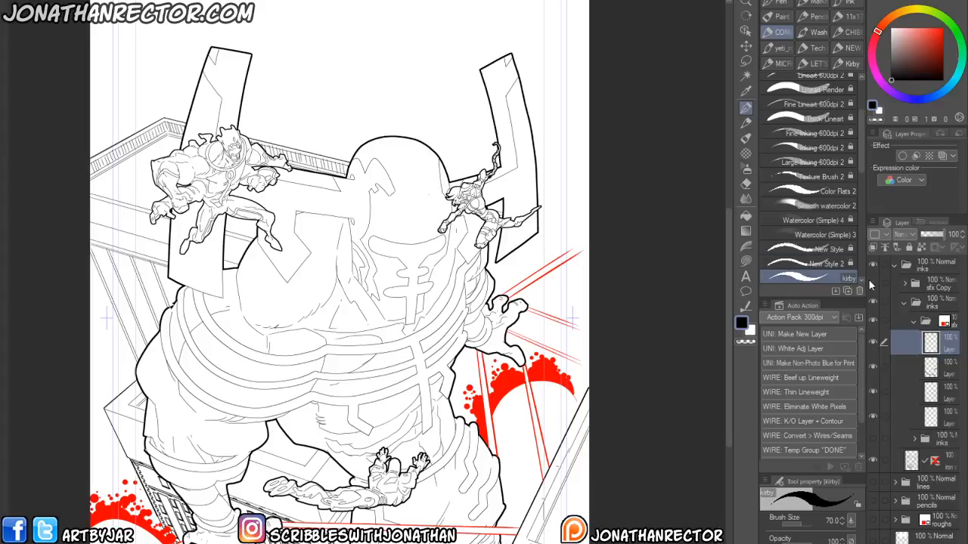
click(871, 285)
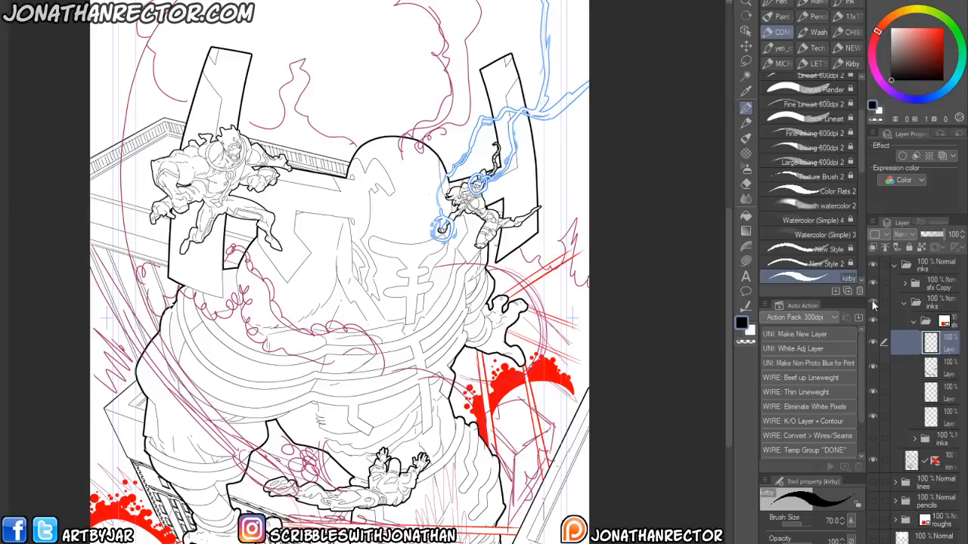
- Hide the sfx copy folder and paint broad light-blue energy guide paths across the giant's torso with the Large Inking brush at size 170
click(873, 286)
drag(316, 398, 344, 411)
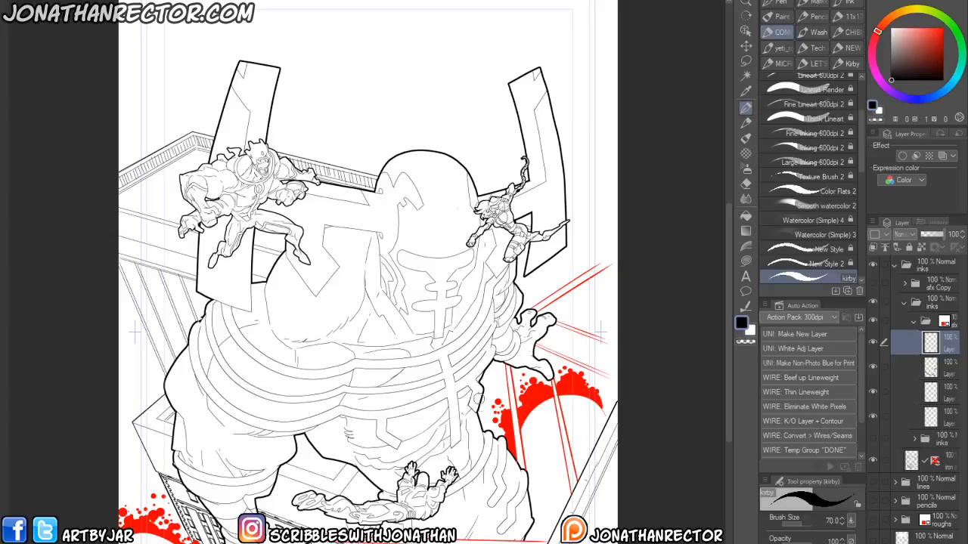
click(942, 92)
click(932, 27)
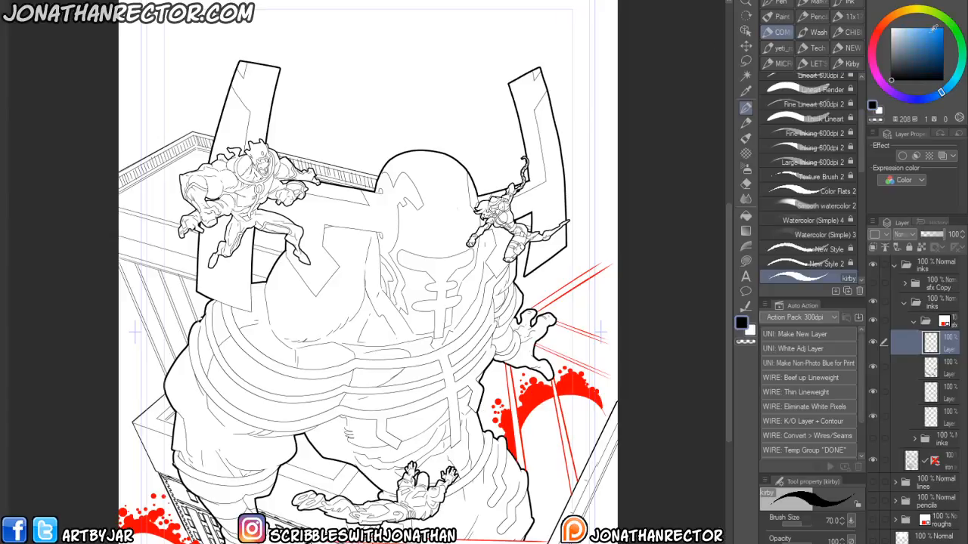
drag(454, 421, 453, 425)
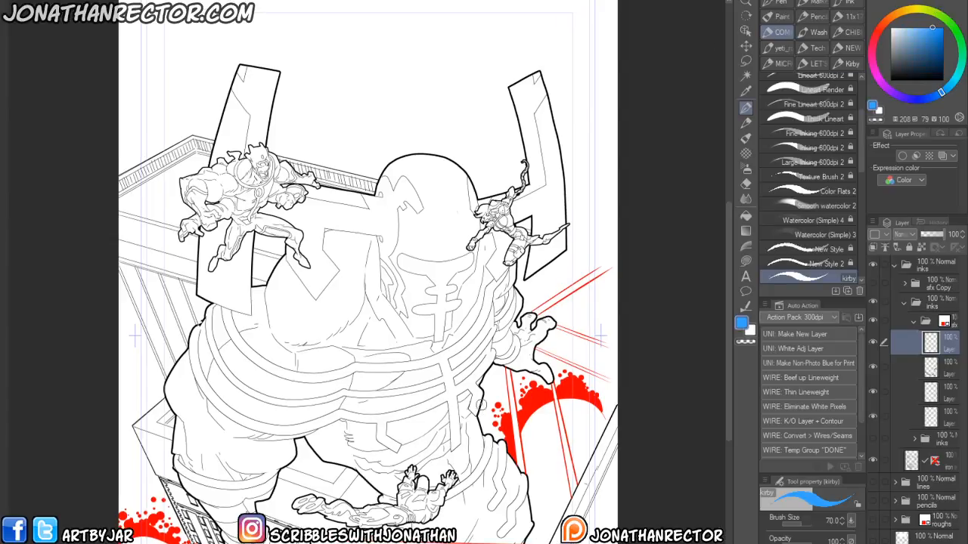
click(776, 164)
key(bracketright)
key(bracketright)
key(bracketright)
mouse_move(482, 422)
mouse_down()
mouse_move(473, 397)
mouse_move(451, 387)
mouse_move(397, 403)
mouse_move(347, 395)
mouse_move(348, 362)
mouse_move(329, 327)
mouse_move(253, 302)
mouse_up()
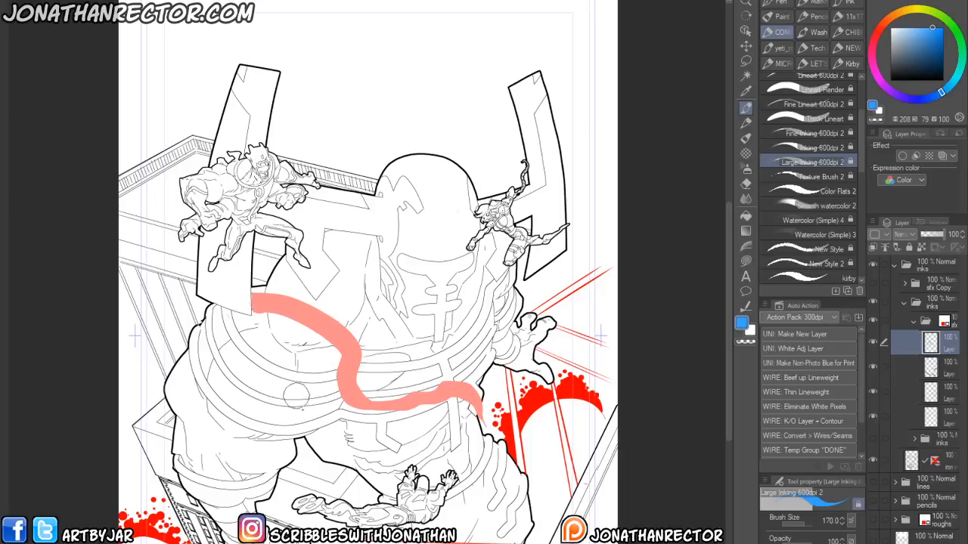
mouse_move(356, 401)
mouse_down()
mouse_move(361, 440)
mouse_move(331, 465)
mouse_move(297, 469)
mouse_move(284, 505)
mouse_up()
mouse_move(353, 446)
mouse_down()
mouse_move(363, 394)
mouse_move(370, 411)
mouse_move(399, 407)
mouse_move(440, 380)
mouse_move(472, 396)
mouse_move(485, 418)
mouse_up()
mouse_move(344, 365)
mouse_down()
mouse_move(325, 319)
mouse_move(289, 311)
mouse_move(242, 333)
mouse_move(180, 327)
mouse_move(151, 363)
mouse_move(154, 350)
mouse_move(195, 328)
mouse_move(280, 318)
mouse_move(280, 305)
mouse_move(326, 332)
mouse_move(339, 367)
mouse_move(324, 399)
mouse_move(342, 338)
mouse_move(363, 387)
mouse_move(335, 395)
mouse_move(393, 412)
mouse_move(382, 416)
mouse_up()
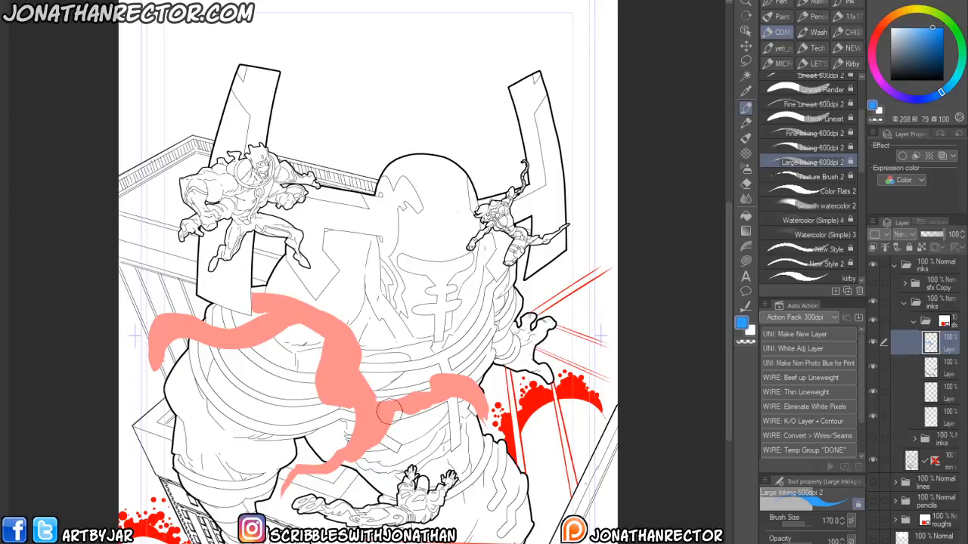
drag(191, 485, 174, 392)
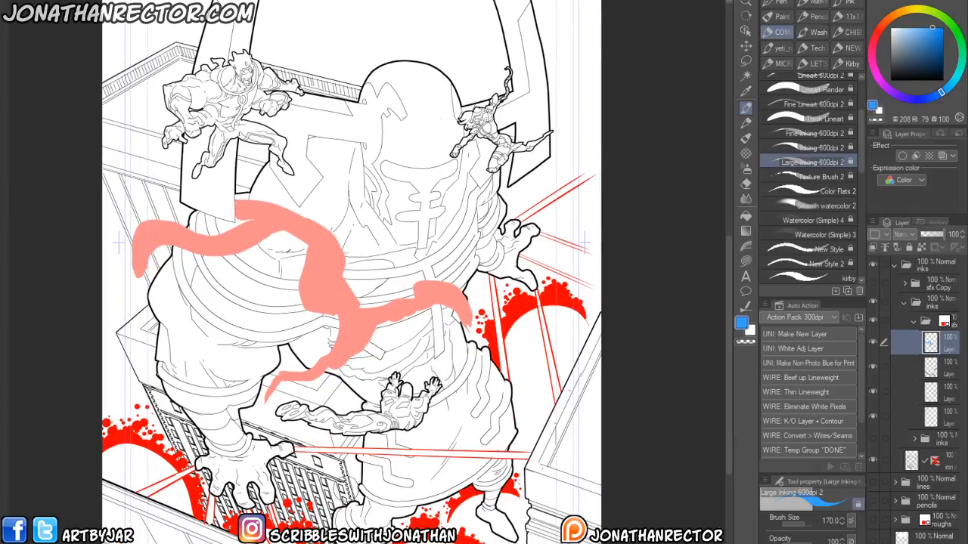
- Extend the energy guide paths, adding one rising past the giant's raised hand toward the top-right corner
drag(296, 294, 284, 425)
drag(331, 358, 352, 371)
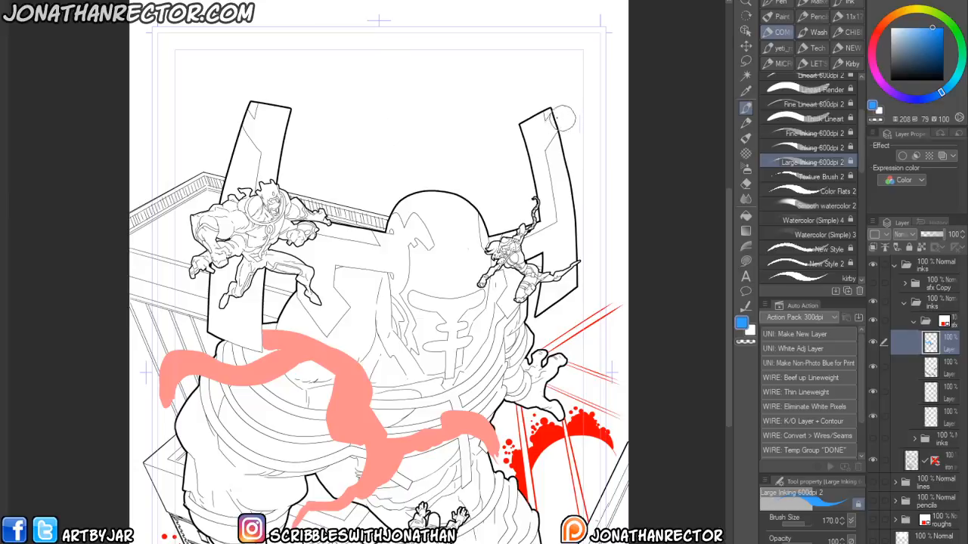
mouse_move(633, 78)
mouse_down()
mouse_move(586, 142)
mouse_move(544, 154)
mouse_move(486, 217)
mouse_up()
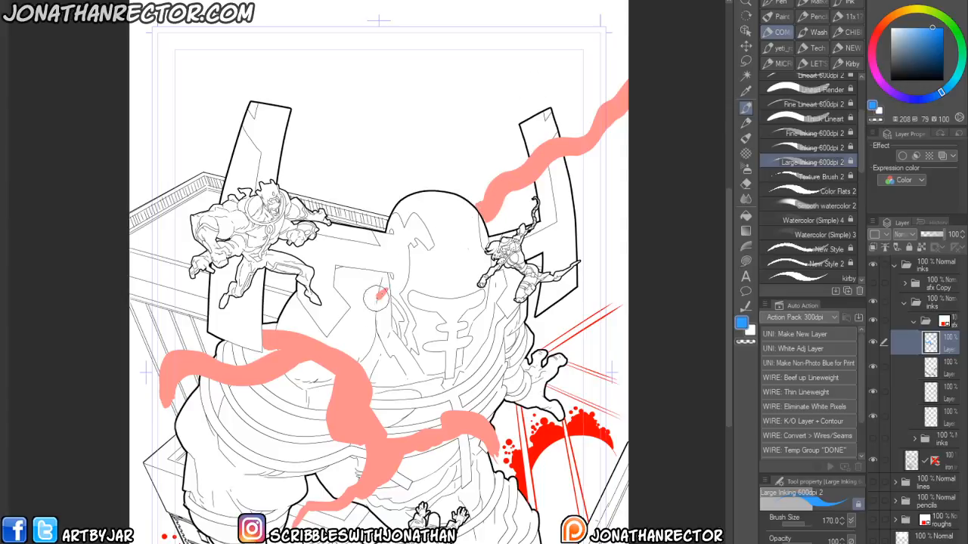
drag(384, 290, 334, 370)
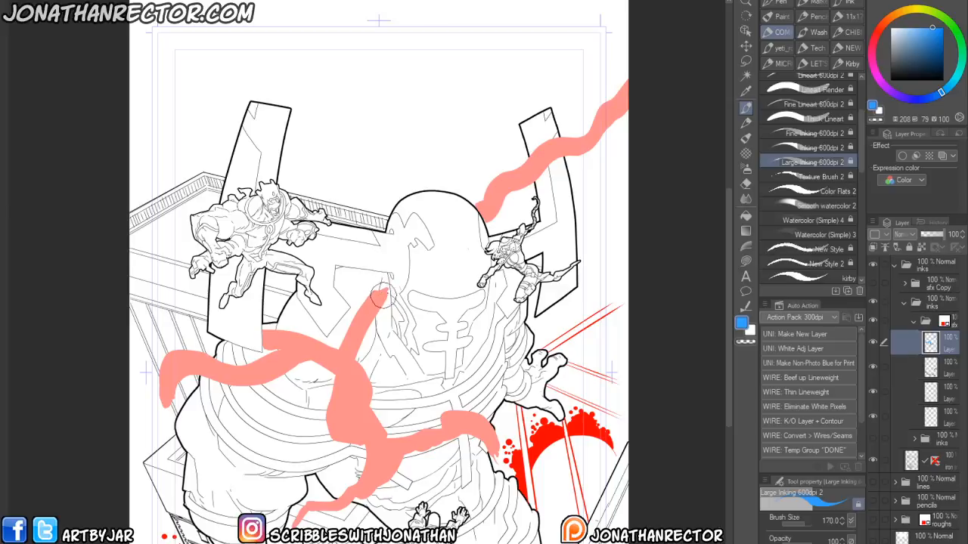
- Erase a stray mark on the guide layer, add a new layer and switch the colour to black
key(e)
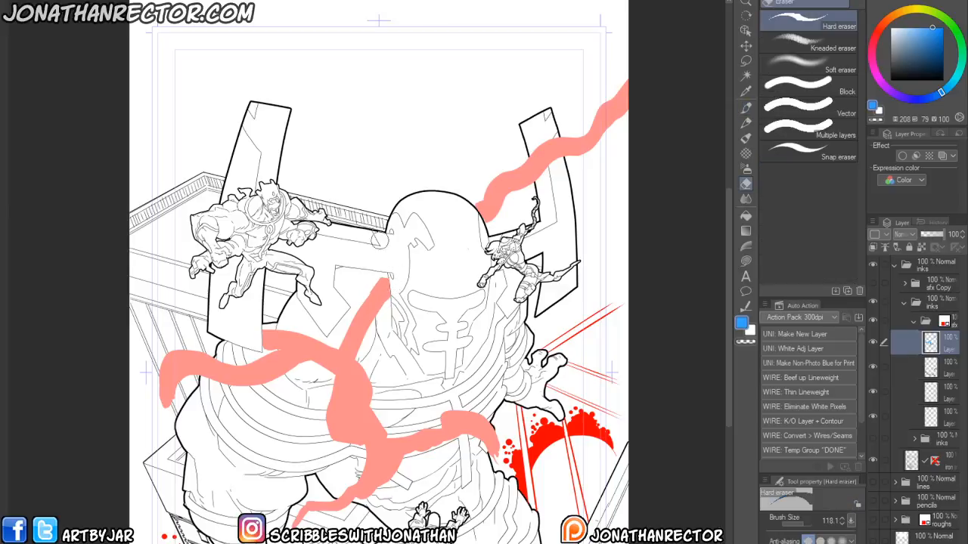
mouse_move(198, 427)
mouse_down()
mouse_move(178, 348)
mouse_move(196, 430)
mouse_up()
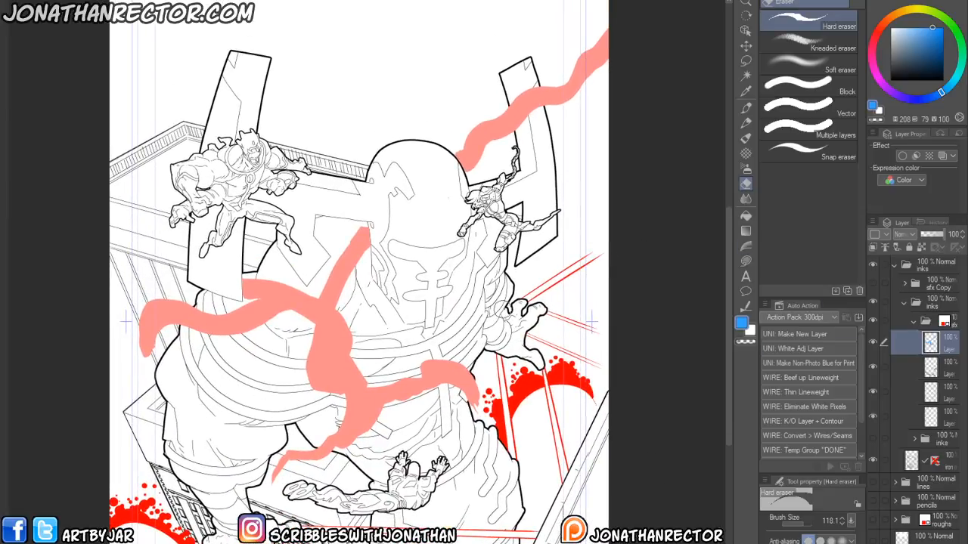
key(ctrl+shift+n)
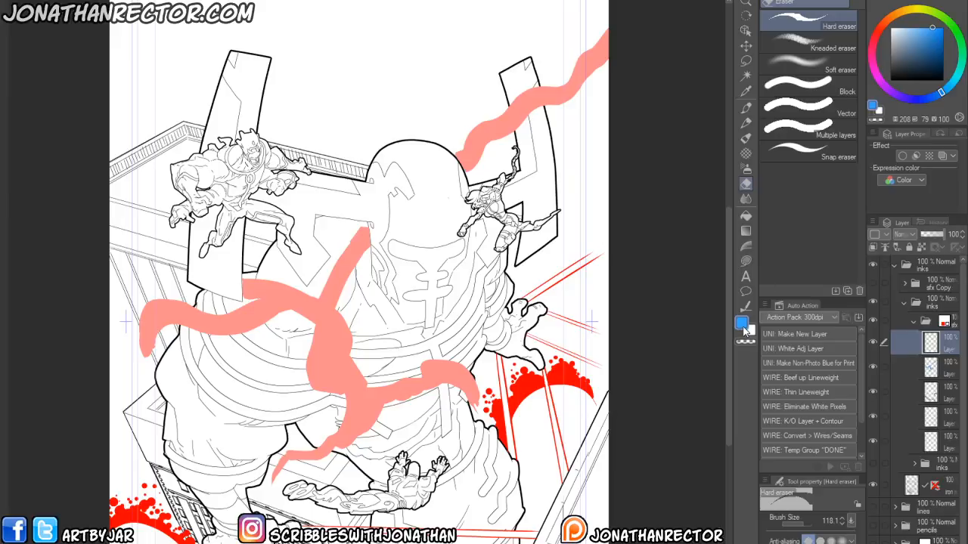
click(891, 80)
drag(385, 315, 373, 397)
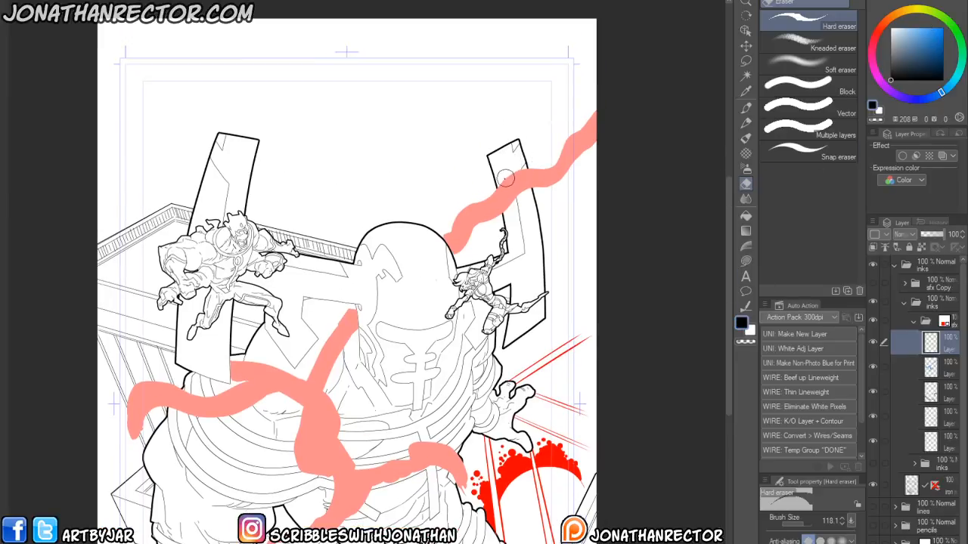
- Switch to the kirby brush, lower the guide layer's opacity to 54%, and select the new layer above it
key(p)
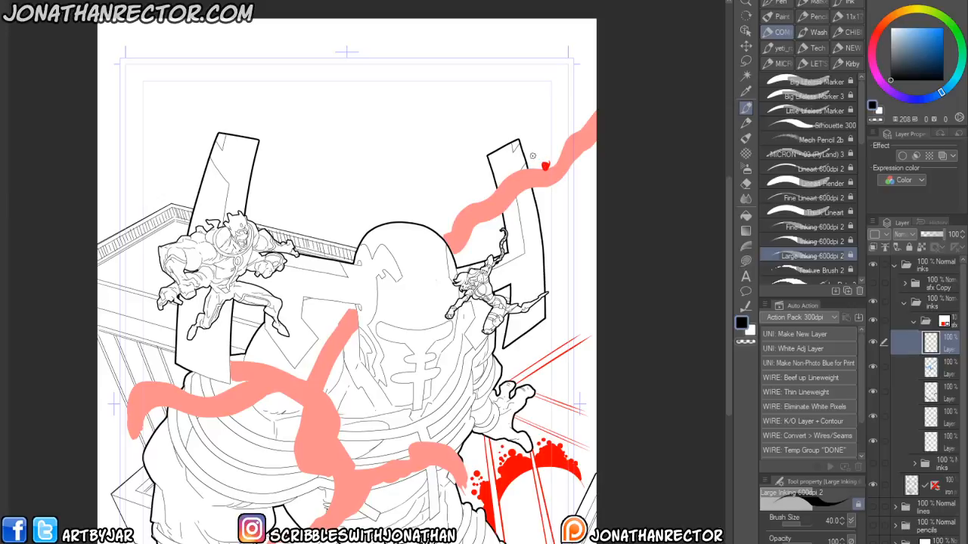
scroll(854, 132, down, 2)
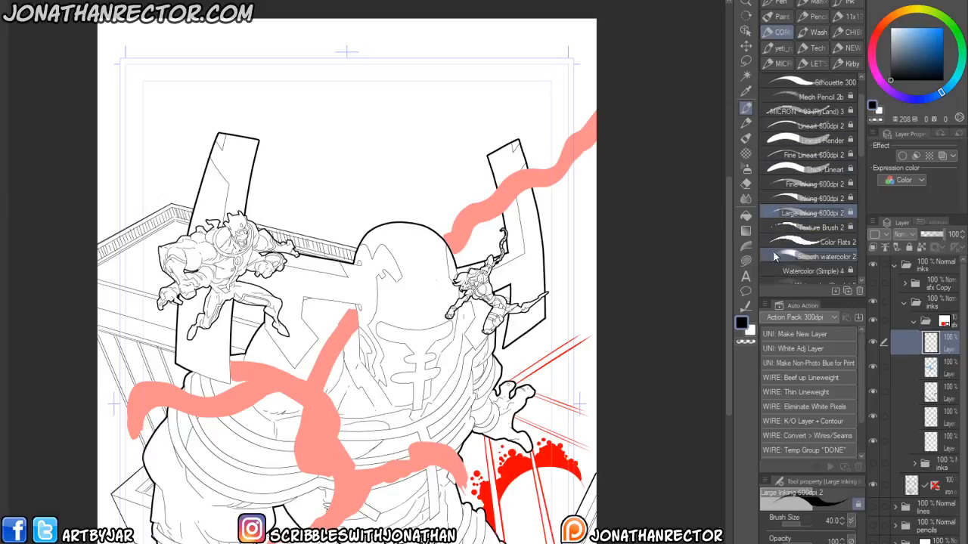
drag(860, 139, 859, 166)
click(828, 231)
click(943, 360)
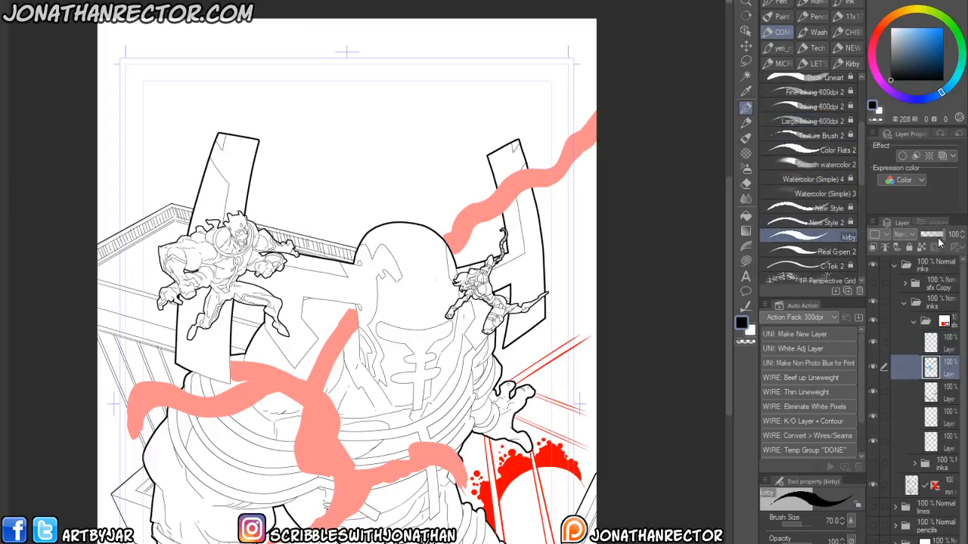
drag(940, 239, 934, 237)
click(939, 340)
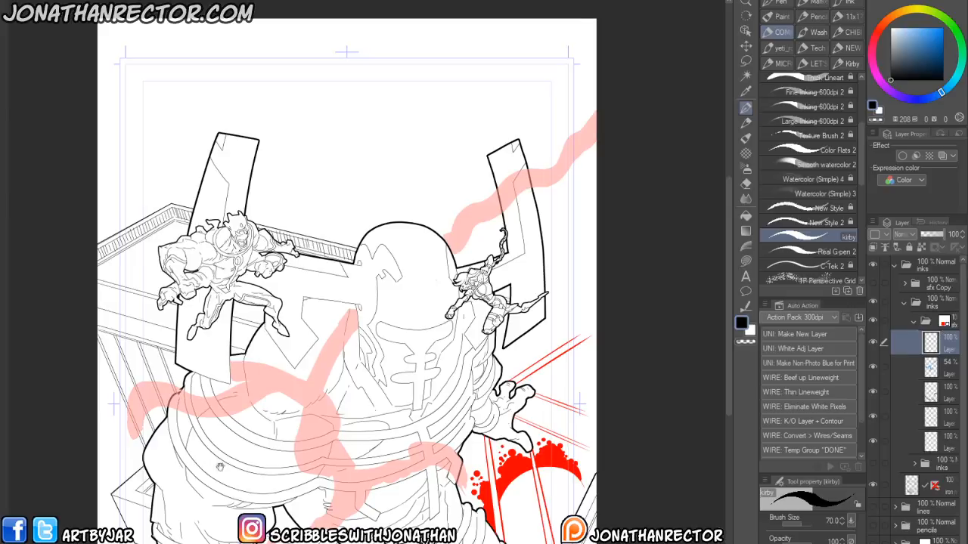
- Trace Kirby-dot trails along the energy guide crossing the giant's lower torso
scroll(216, 467, up, 5)
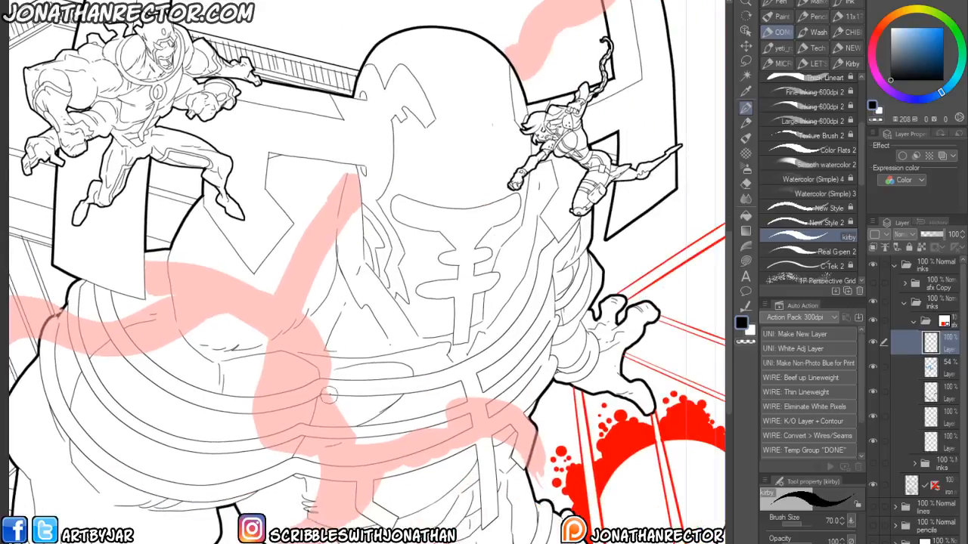
mouse_move(332, 399)
mouse_down()
mouse_move(352, 443)
mouse_move(387, 441)
mouse_move(420, 420)
mouse_move(441, 428)
mouse_move(446, 393)
mouse_move(488, 395)
mouse_move(526, 406)
mouse_move(544, 456)
mouse_up()
click(391, 467)
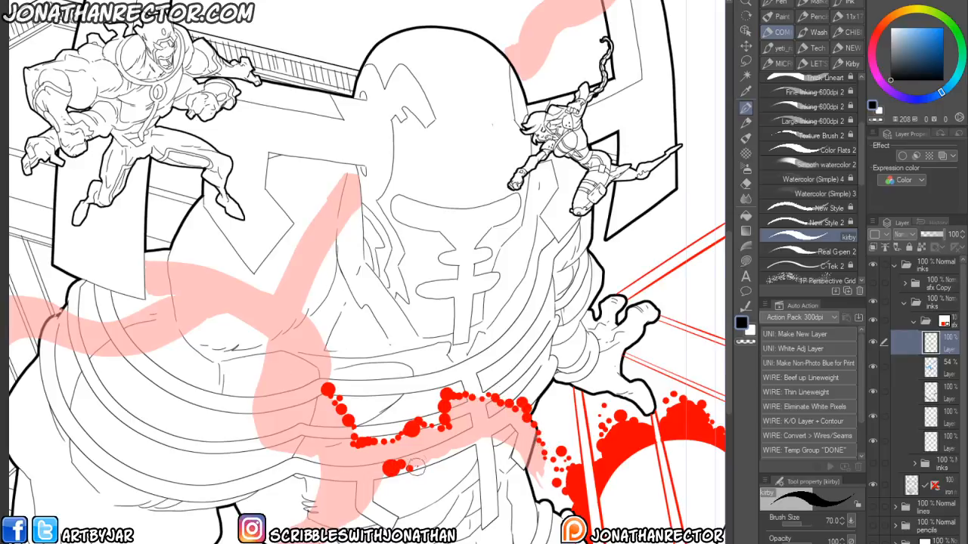
drag(440, 451, 490, 428)
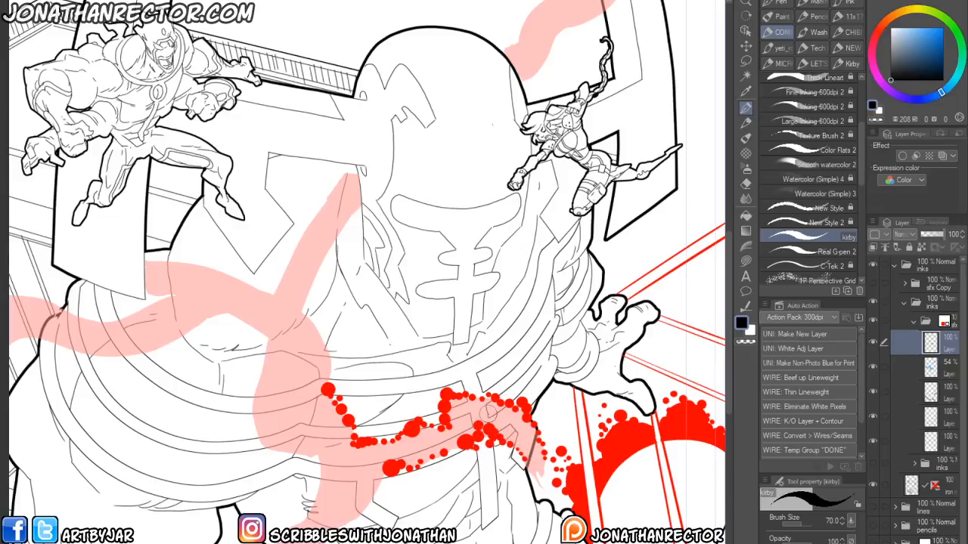
drag(294, 436, 343, 371)
mouse_move(429, 408)
mouse_down()
mouse_move(411, 448)
mouse_move(395, 444)
mouse_move(390, 464)
mouse_move(368, 476)
mouse_move(370, 459)
mouse_move(396, 474)
mouse_up()
drag(356, 442, 405, 369)
mouse_move(412, 402)
mouse_down()
mouse_move(378, 428)
mouse_move(318, 428)
mouse_move(282, 492)
mouse_move(277, 472)
mouse_move(266, 484)
mouse_move(309, 426)
mouse_up()
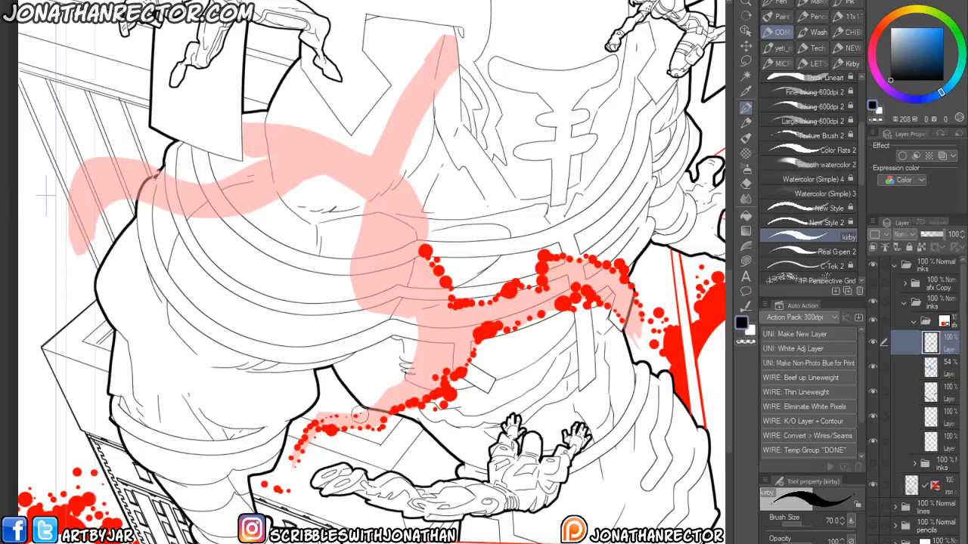
- Continue the dot trails down toward the lower-left figure and up along the central guide path
drag(378, 396, 392, 391)
drag(340, 422, 303, 399)
mouse_move(367, 358)
mouse_down()
mouse_move(378, 335)
mouse_move(309, 295)
mouse_up()
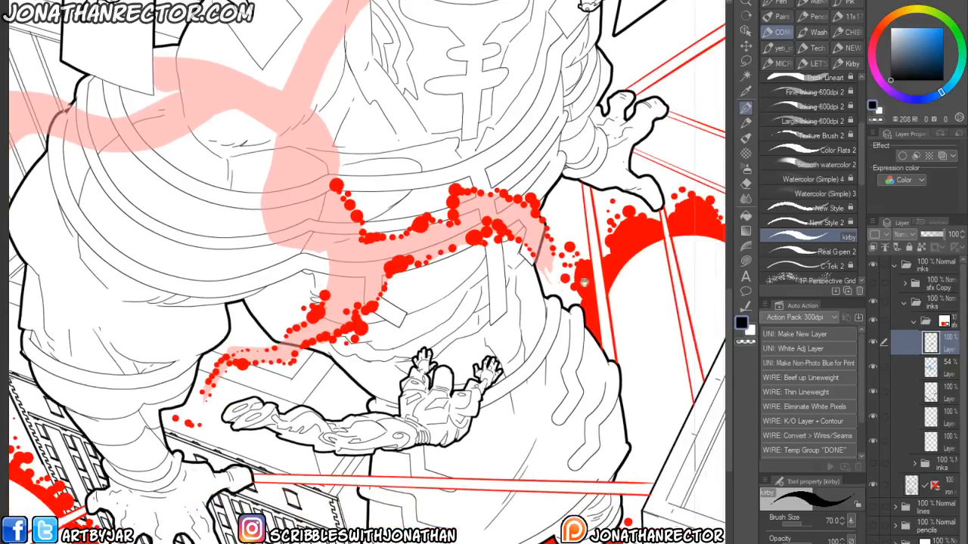
drag(592, 282, 515, 264)
drag(416, 462, 436, 358)
mouse_move(246, 225)
mouse_down()
mouse_move(355, 339)
mouse_move(359, 411)
mouse_up()
mouse_move(383, 327)
mouse_down()
mouse_move(321, 300)
mouse_move(317, 254)
mouse_move(330, 209)
mouse_move(318, 195)
mouse_up()
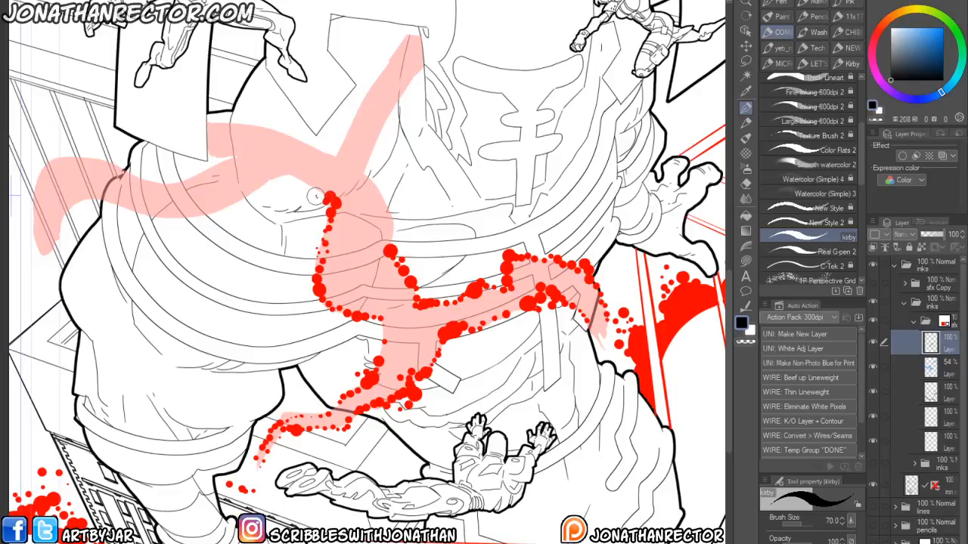
- Add dot trails along the branching guide path across the giant's chest and left side
mouse_move(391, 232)
mouse_down()
mouse_move(392, 219)
mouse_move(374, 373)
mouse_move(390, 379)
mouse_move(369, 336)
mouse_move(414, 266)
mouse_up()
drag(415, 211, 392, 233)
drag(373, 271, 345, 326)
drag(230, 343, 257, 341)
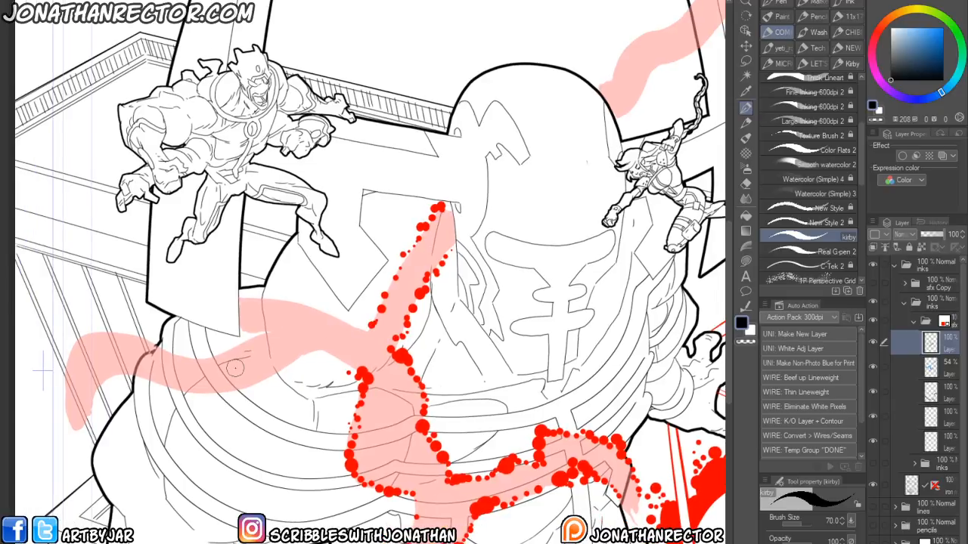
mouse_move(92, 390)
mouse_down()
mouse_move(137, 369)
mouse_move(162, 383)
mouse_move(225, 390)
mouse_move(313, 350)
mouse_move(332, 356)
mouse_up()
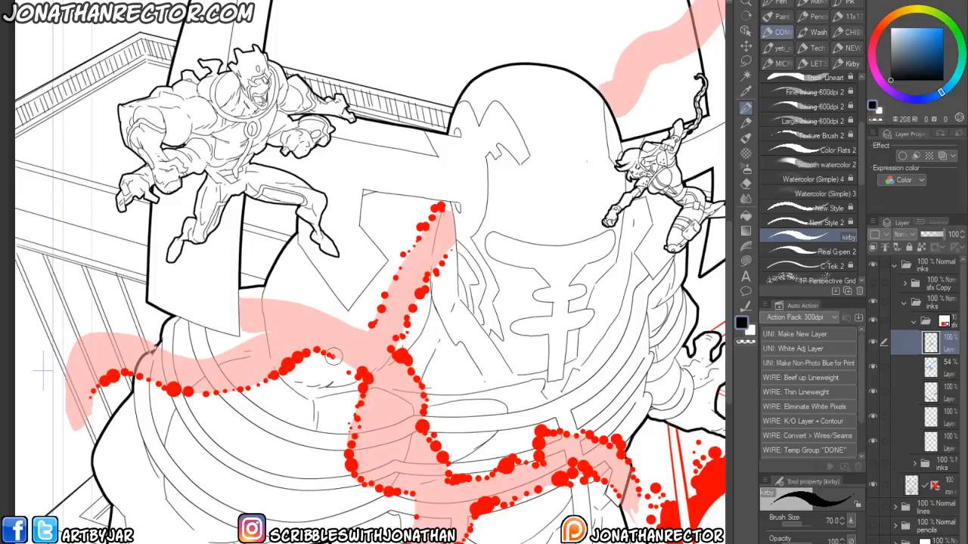
drag(277, 389, 319, 359)
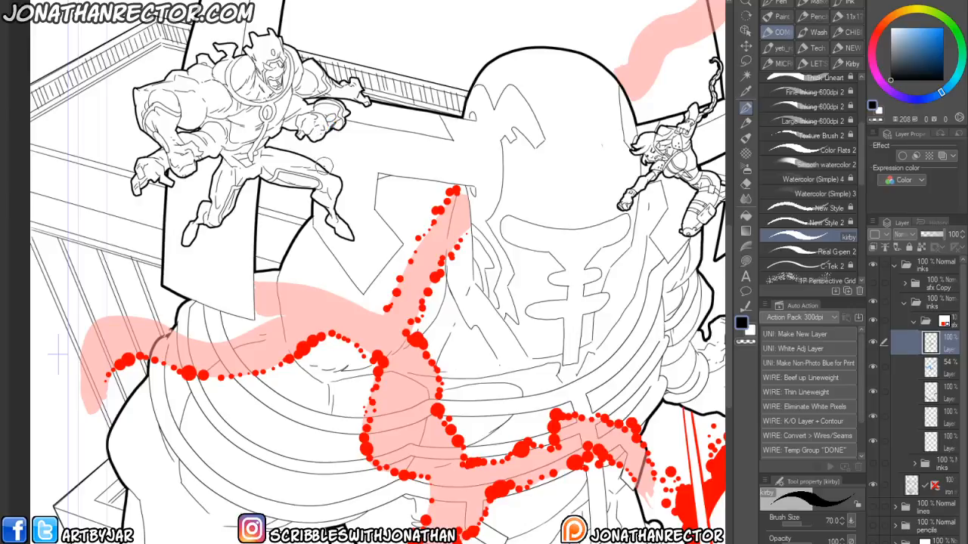
- Fill in more dot trails along the remaining guide paths over the torso
drag(129, 448, 241, 523)
drag(192, 457, 199, 502)
mouse_move(193, 453)
mouse_down()
mouse_move(190, 418)
mouse_move(220, 384)
mouse_move(364, 408)
mouse_move(412, 393)
mouse_move(368, 387)
mouse_move(366, 357)
mouse_move(387, 357)
mouse_move(490, 387)
mouse_up()
click(442, 356)
drag(395, 381, 200, 369)
drag(434, 247, 314, 467)
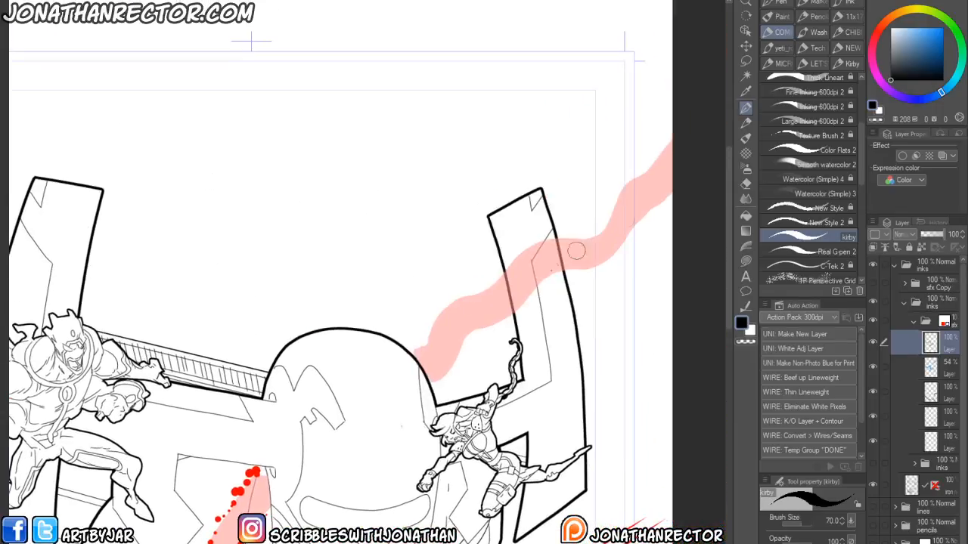
- Dot a trail along the guide path rising past the giant's raised hand to the top-right corner
click(434, 389)
click(440, 380)
click(444, 368)
key(e)
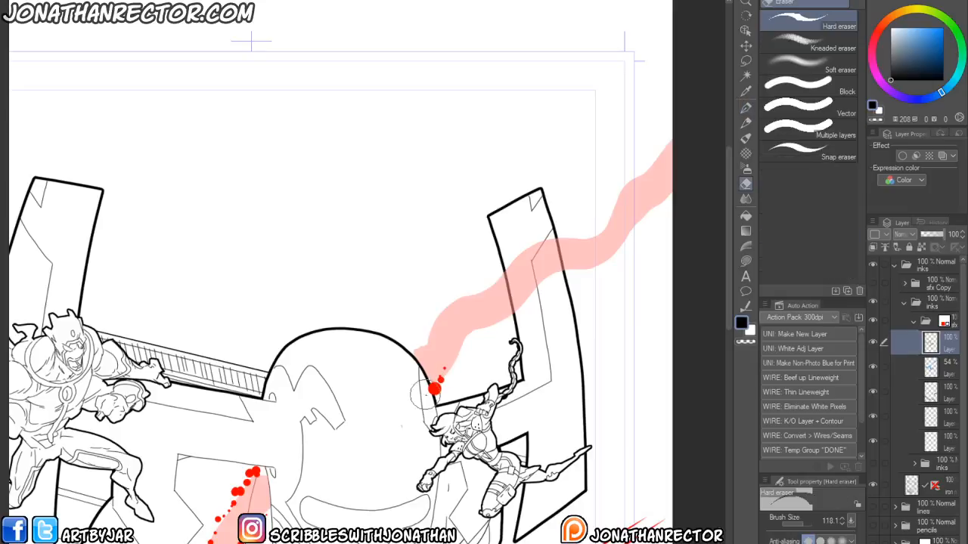
key(p)
mouse_move(444, 369)
mouse_down()
mouse_move(552, 277)
mouse_move(602, 257)
mouse_move(618, 234)
mouse_move(650, 219)
mouse_up()
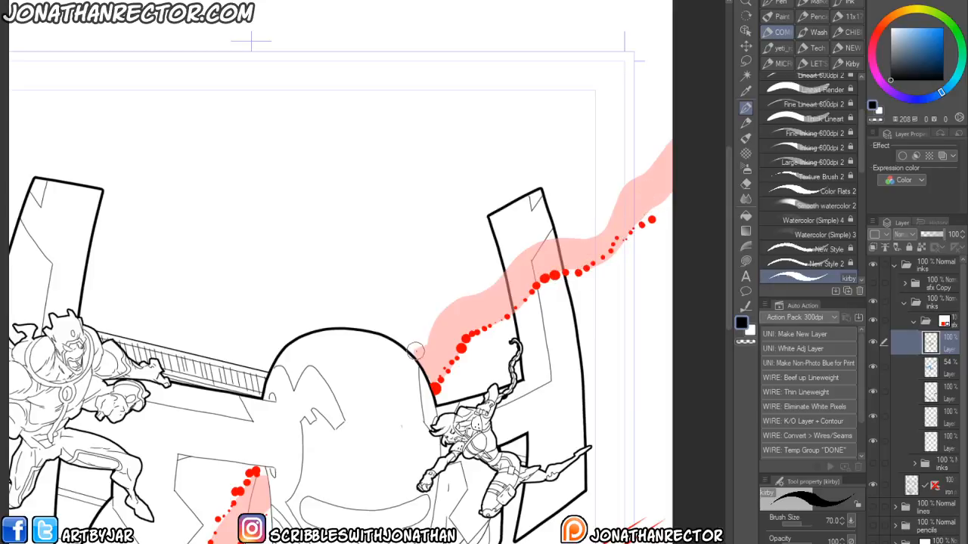
drag(409, 350, 429, 334)
- Add a second parallel dot trail along the top-right guide path and extend the lower-left trail
key(e)
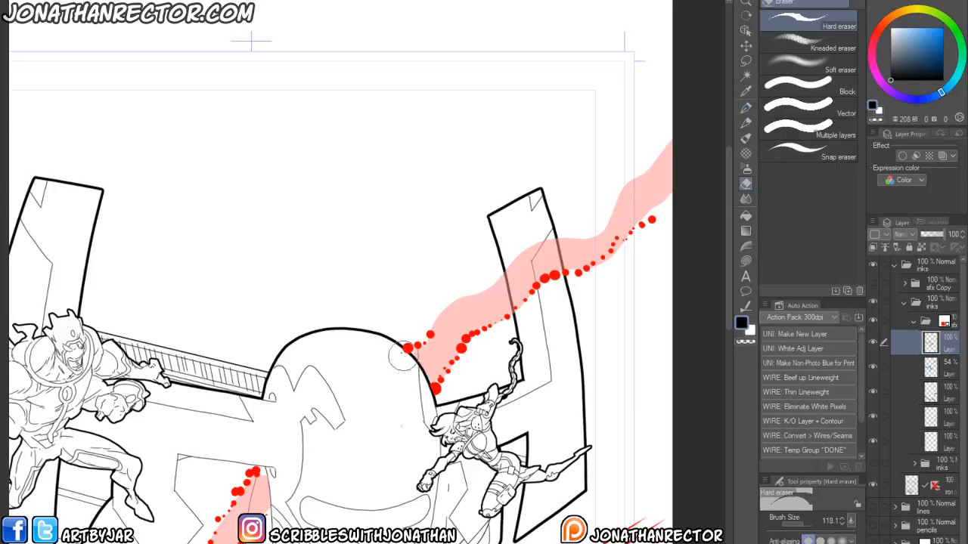
key(p)
mouse_move(437, 317)
mouse_down()
mouse_move(495, 293)
mouse_move(526, 241)
mouse_move(544, 247)
mouse_move(556, 227)
mouse_move(561, 244)
mouse_move(604, 235)
mouse_move(636, 180)
mouse_up()
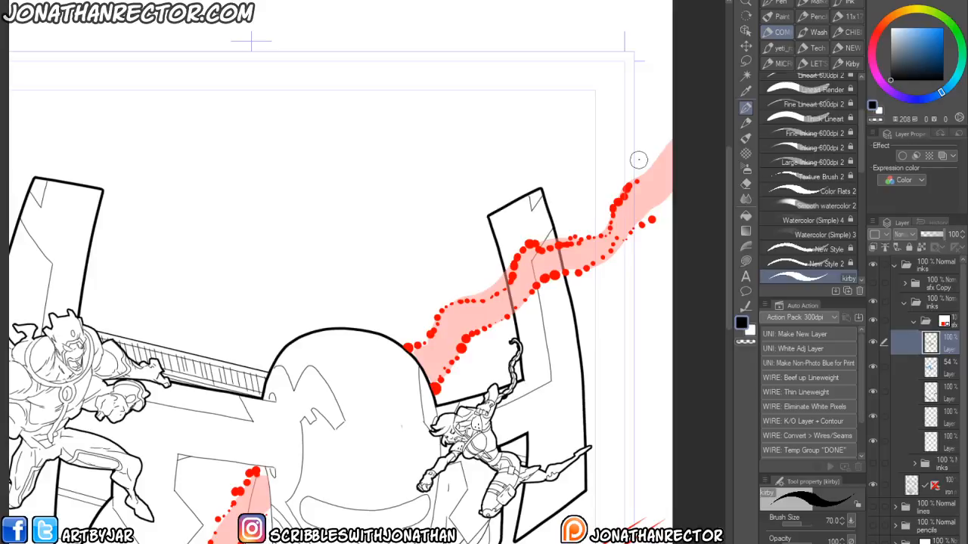
drag(187, 501, 247, 151)
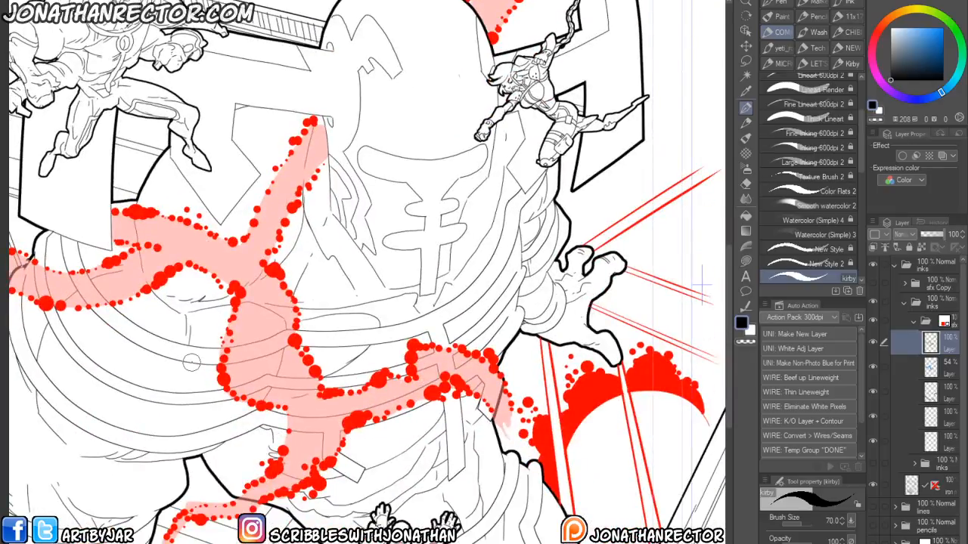
scroll(192, 363, down, 2)
drag(149, 358, 210, 310)
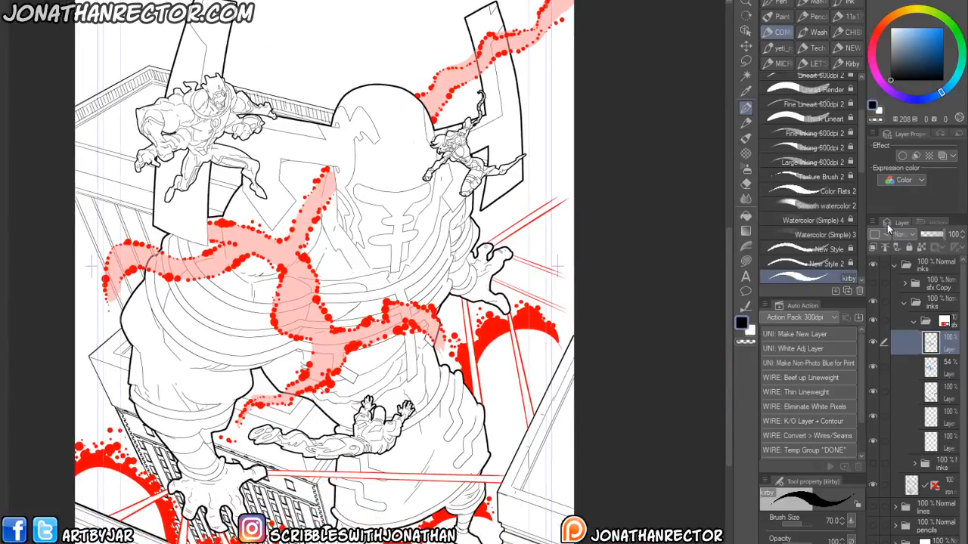
- Turn off the layer colour on the sfx folder to show the dots in black
click(950, 320)
click(942, 155)
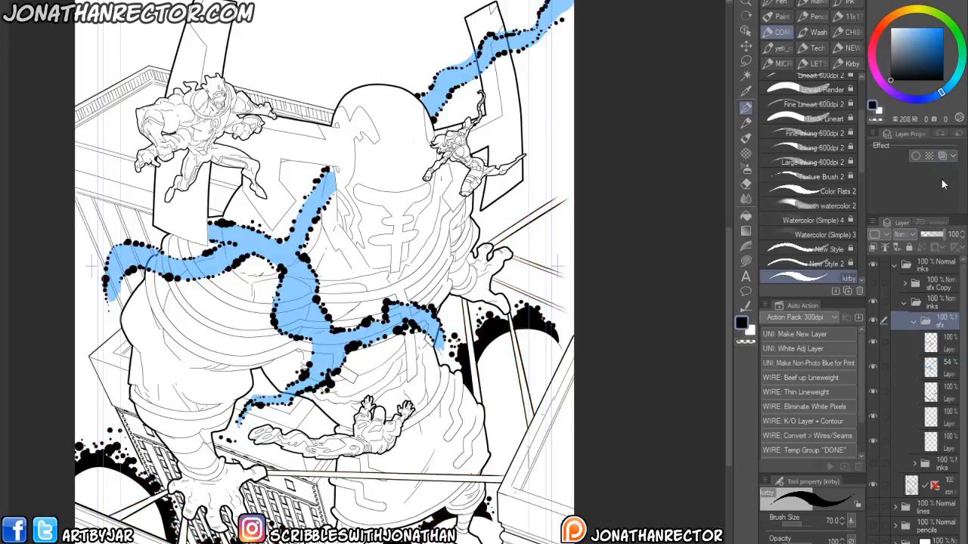
- Select the blue guide layer and clear its contents with transparent colour
click(940, 365)
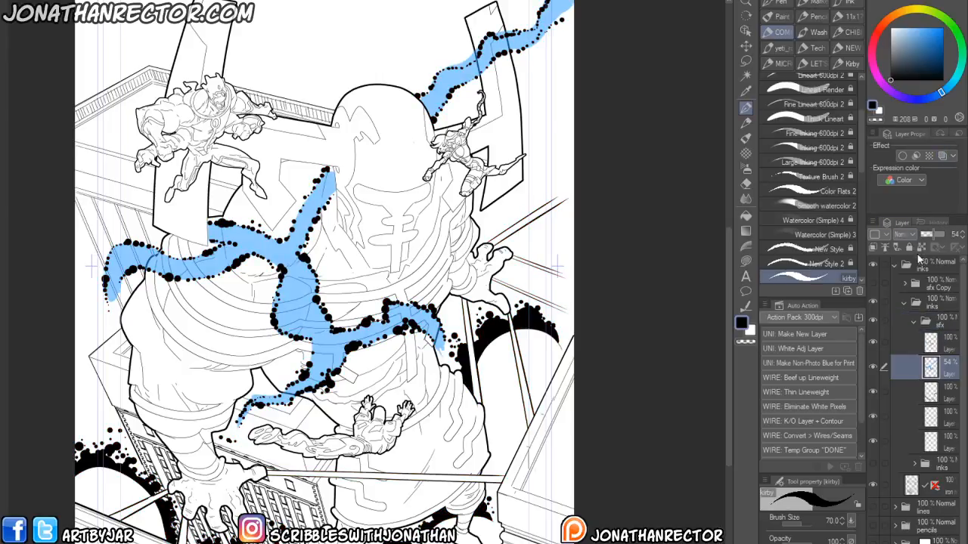
click(954, 234)
click(749, 331)
key(alt+Delete)
drag(201, 383, 232, 385)
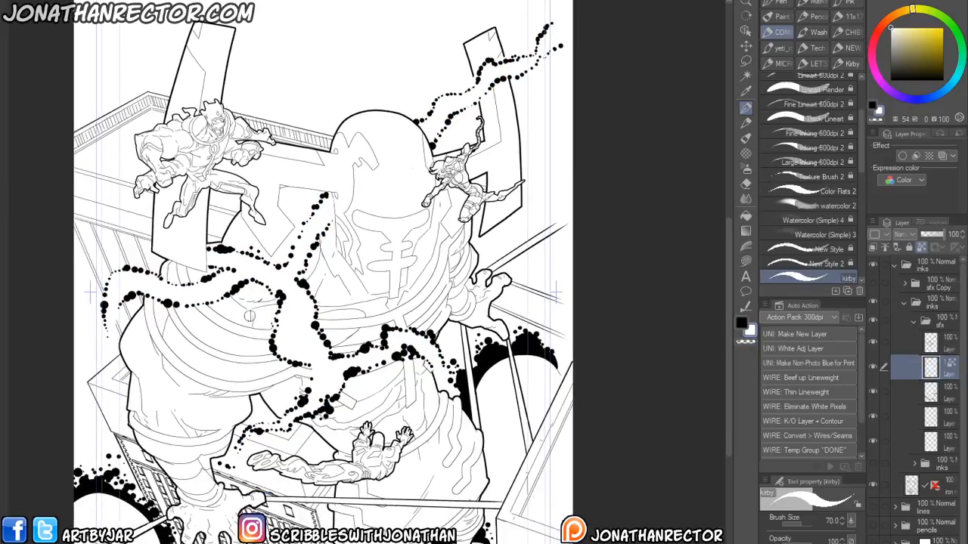
- Show the inks folder and rotate the canvas to review the dot trails around the giant
click(872, 463)
drag(178, 439, 182, 461)
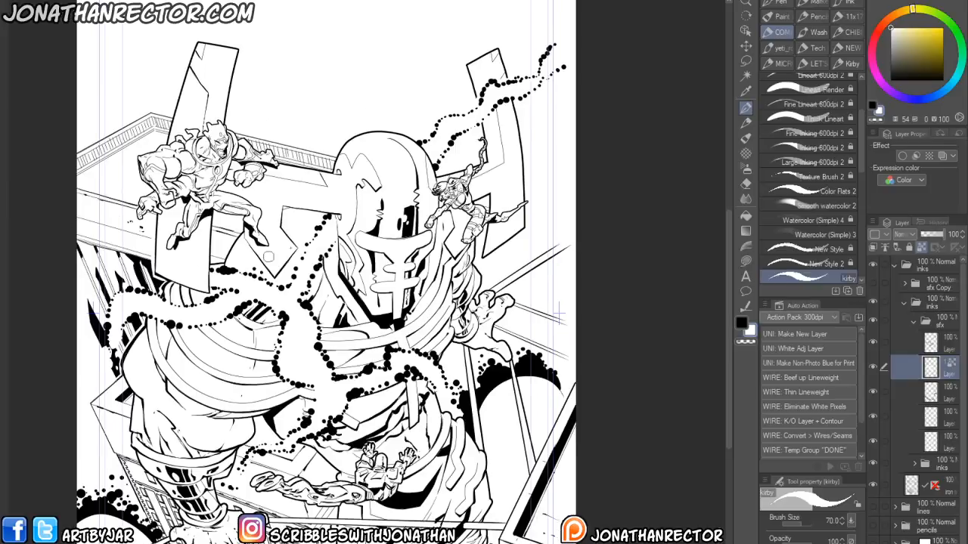
drag(222, 436, 231, 386)
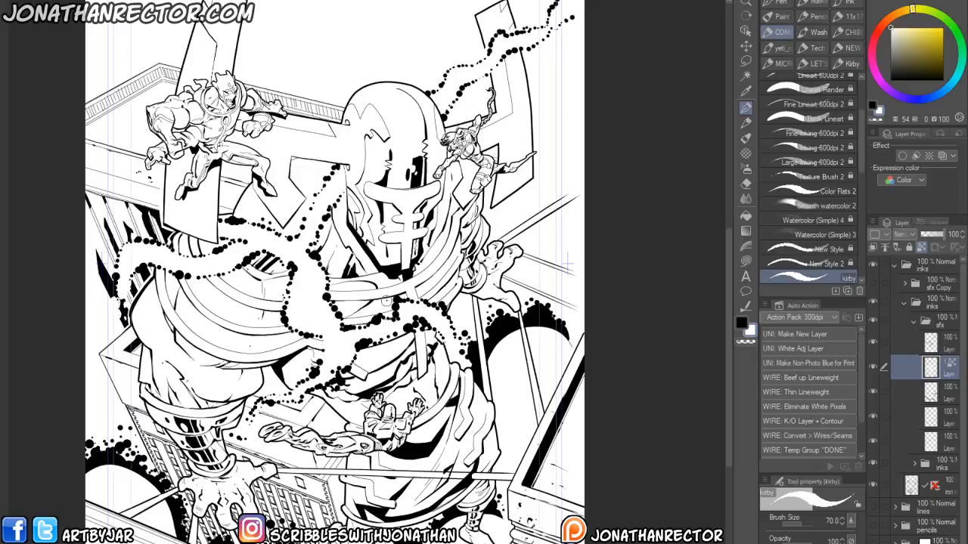
drag(386, 301, 345, 396)
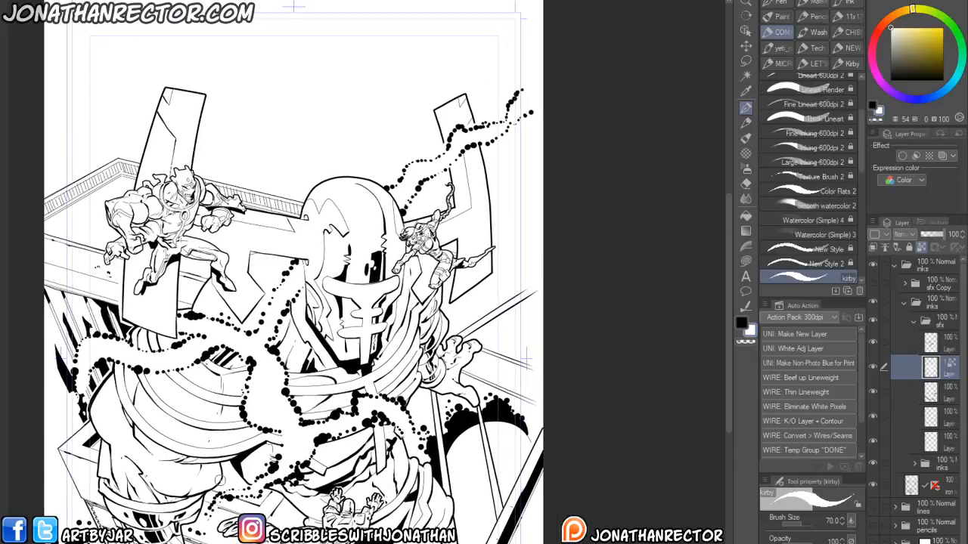
drag(206, 456, 222, 435)
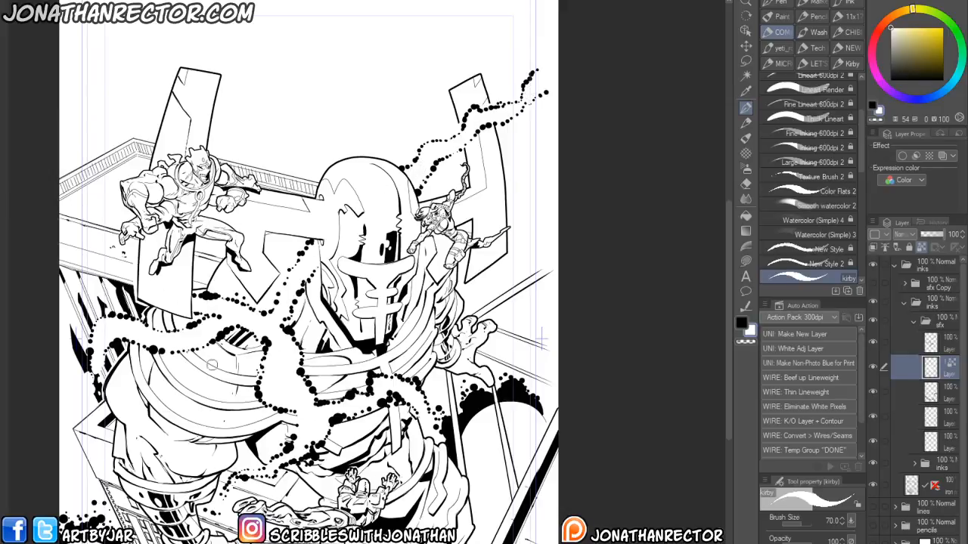
drag(169, 499, 175, 423)
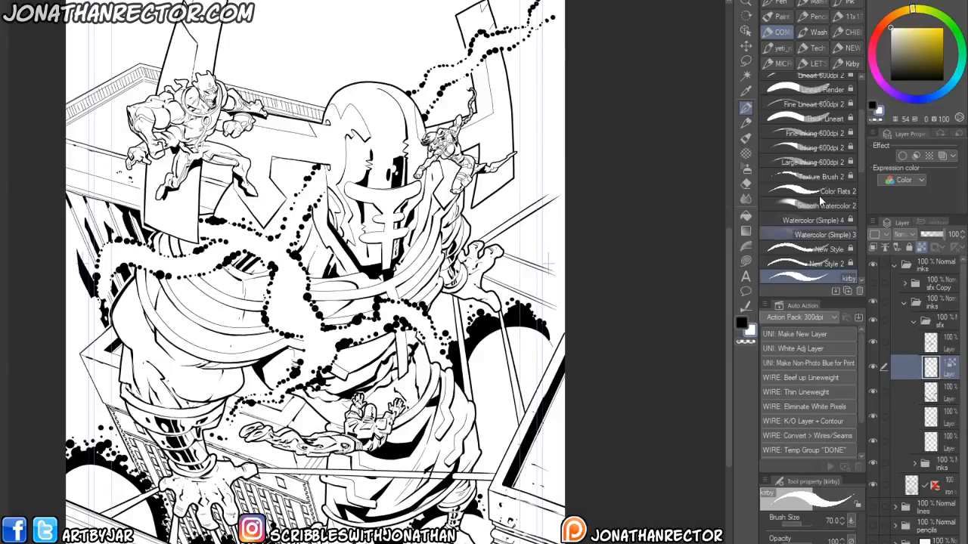
- Restore the guide strokes and fill them with gray using locked transparency
click(891, 47)
click(921, 247)
key(alt+Delete)
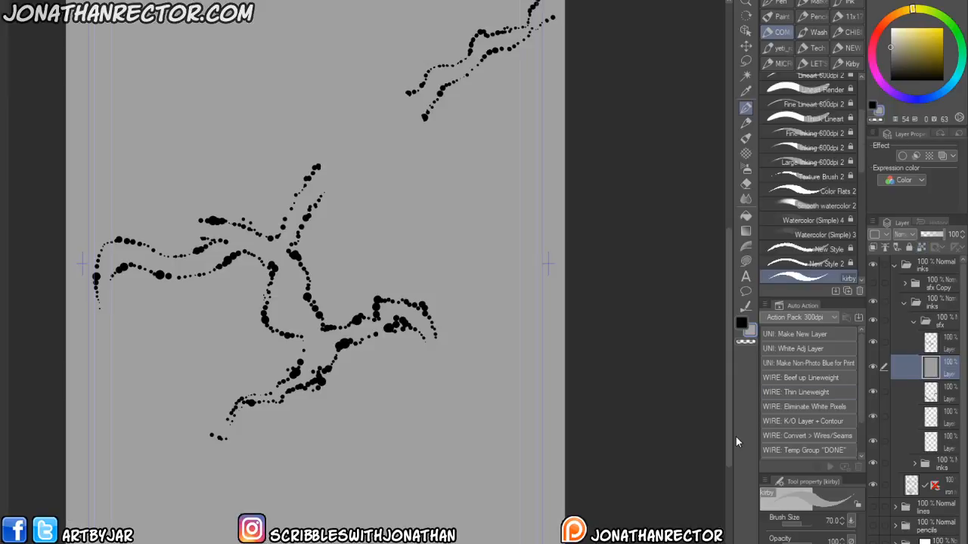
key(ctrl+z)
key(ctrl+z)
key(alt+Delete)
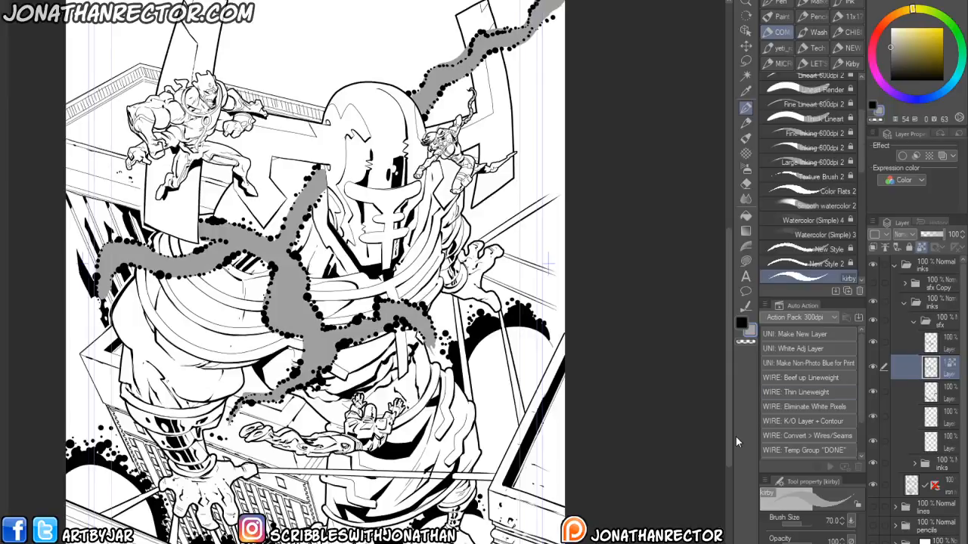
drag(328, 305, 327, 458)
key(ctrl+plus)
key(ctrl+plus)
drag(394, 272, 409, 385)
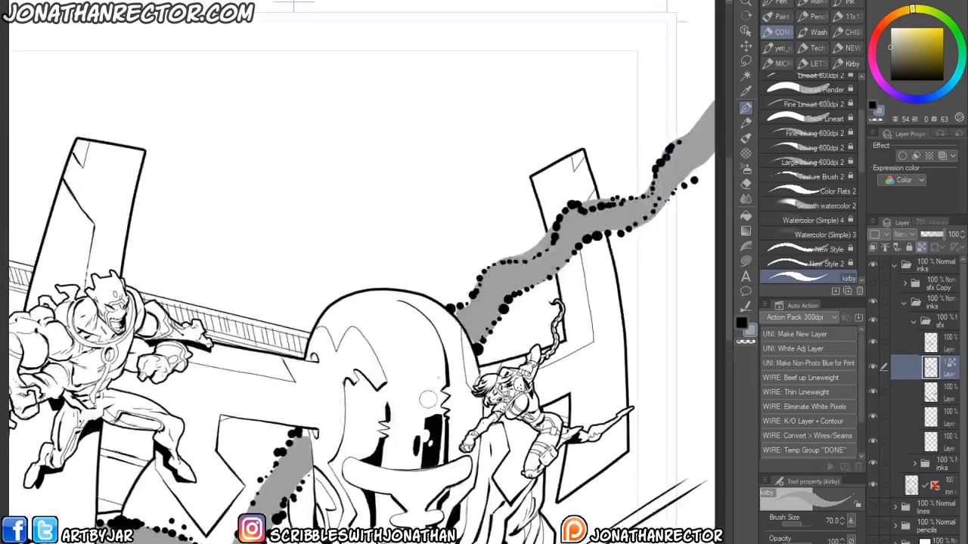
click(920, 247)
- Erase sections of the gray guide strokes around the dot trails with the Hard eraser
key(e)
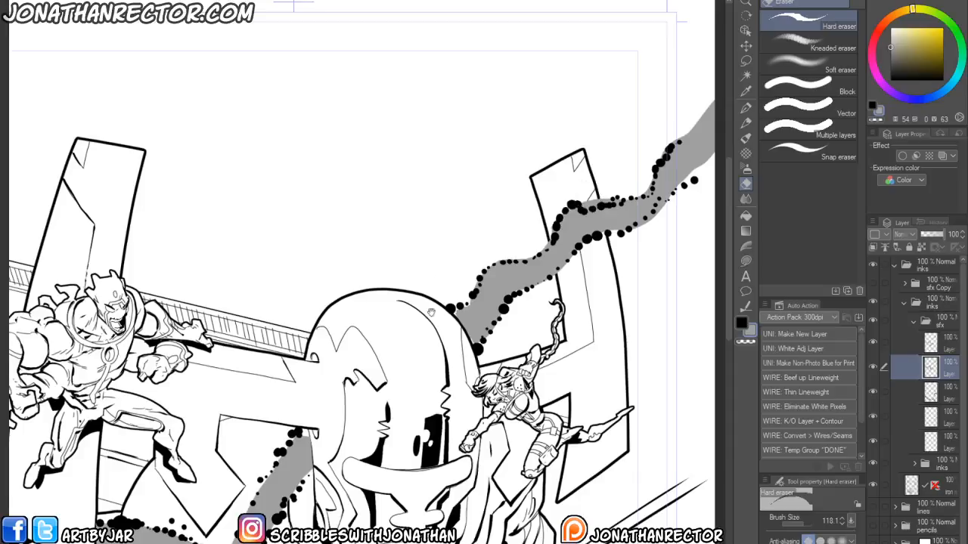
drag(429, 314, 448, 284)
drag(232, 482, 357, 323)
drag(235, 510, 343, 393)
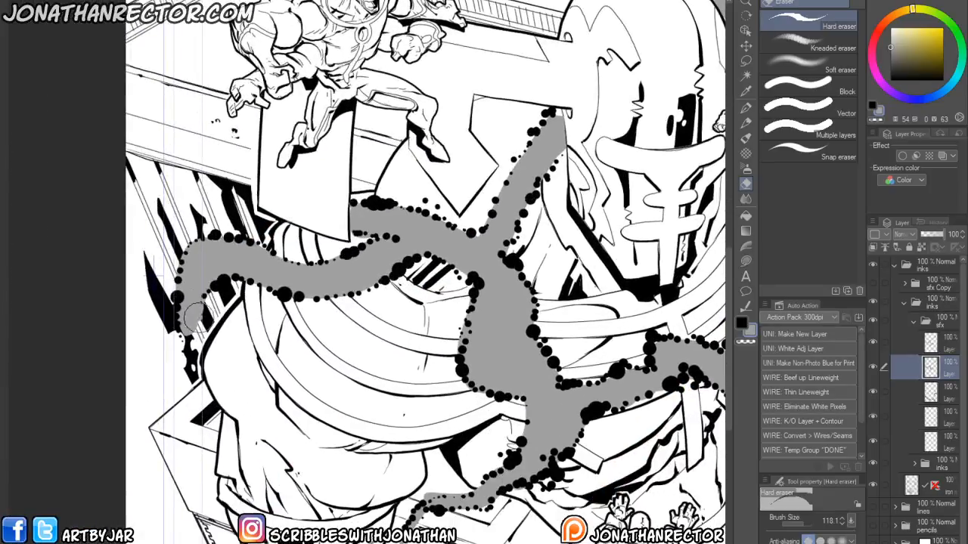
drag(193, 330, 192, 298)
mouse_move(323, 529)
mouse_down()
mouse_move(229, 383)
mouse_move(227, 402)
mouse_move(204, 430)
mouse_up()
drag(281, 428, 281, 414)
drag(464, 347, 394, 412)
mouse_move(546, 343)
mouse_down()
mouse_move(557, 372)
mouse_move(519, 239)
mouse_up()
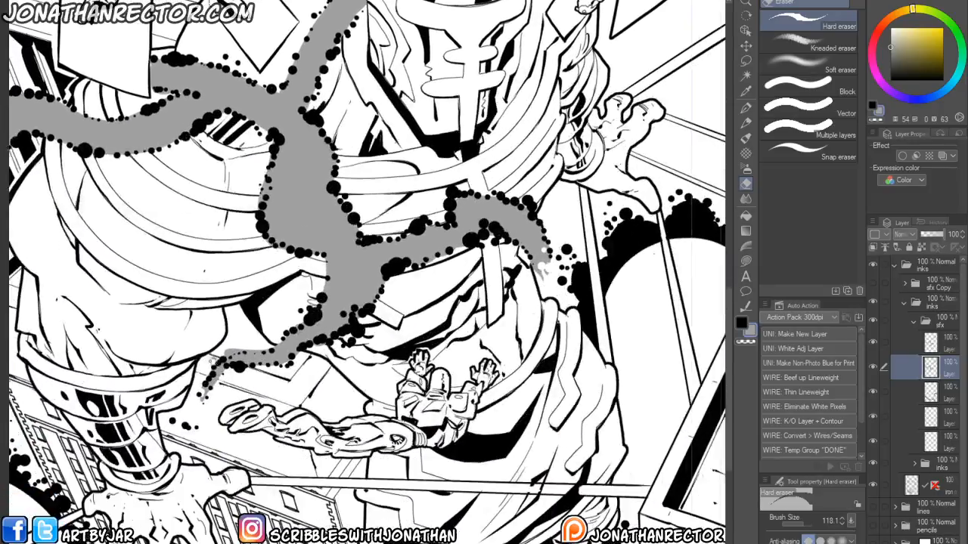
key(ctrl+minus)
drag(516, 314, 509, 333)
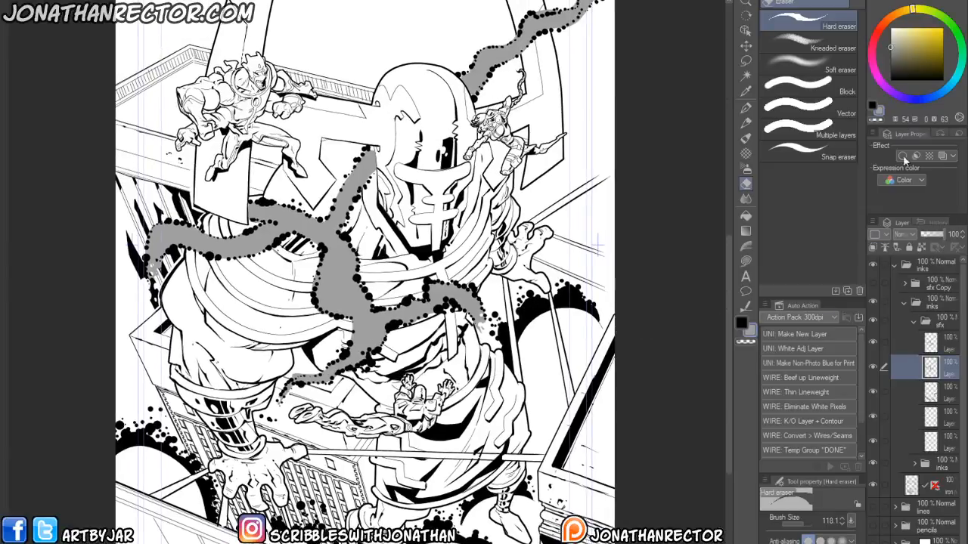
- Clear the guide layer again with transparent colour
drag(904, 47, 891, 28)
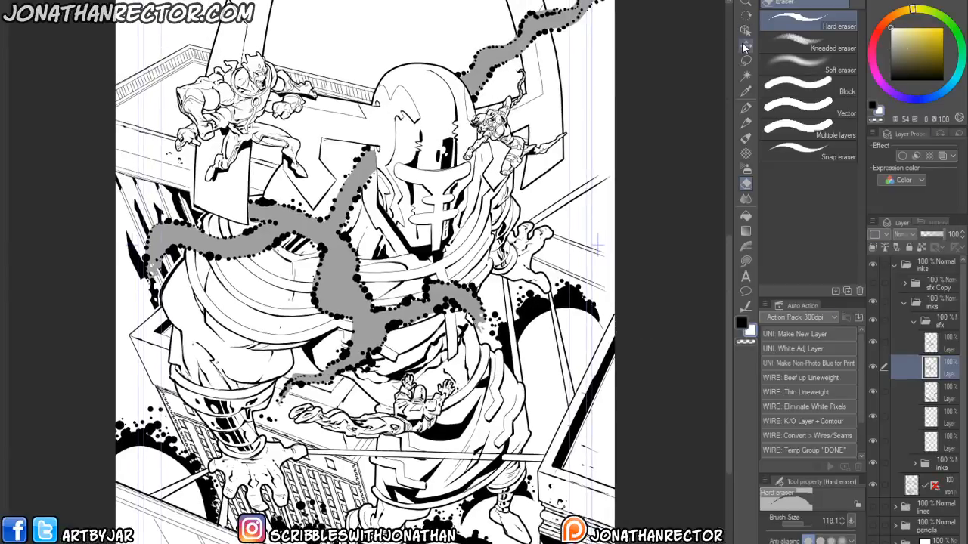
key(alt+Delete)
key(ctrl+z)
drag(319, 344, 371, 297)
key(slash)
mouse_move(646, 214)
mouse_down()
mouse_move(567, 265)
mouse_move(559, 233)
mouse_move(561, 265)
mouse_up()
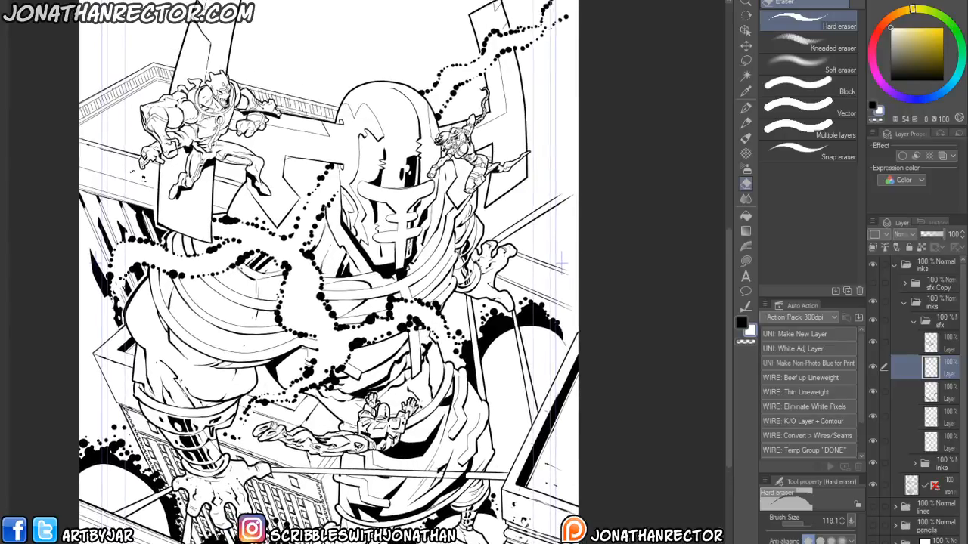
drag(274, 426, 276, 434)
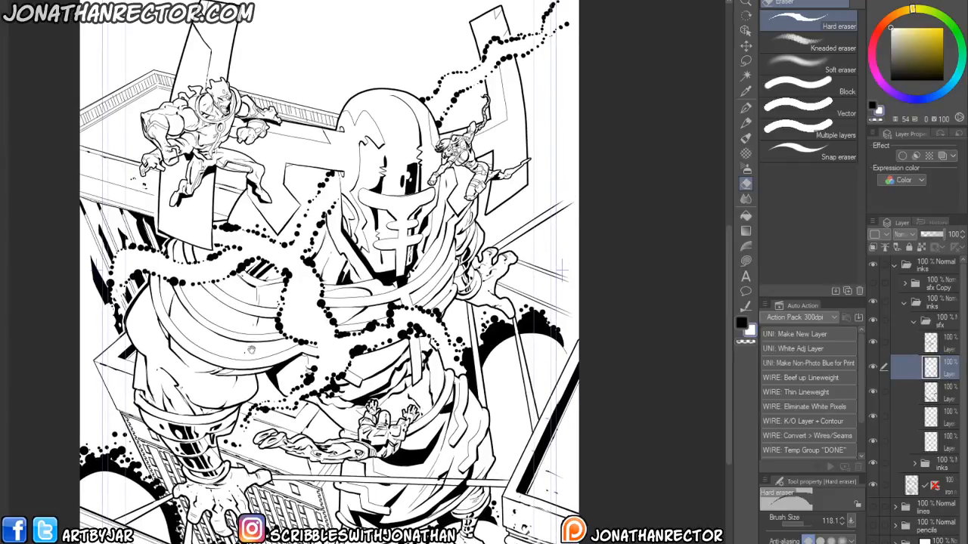
- Add a new layer inside the sfx folder and switch to a blue pen
click(942, 349)
key(ctrl+shift+n)
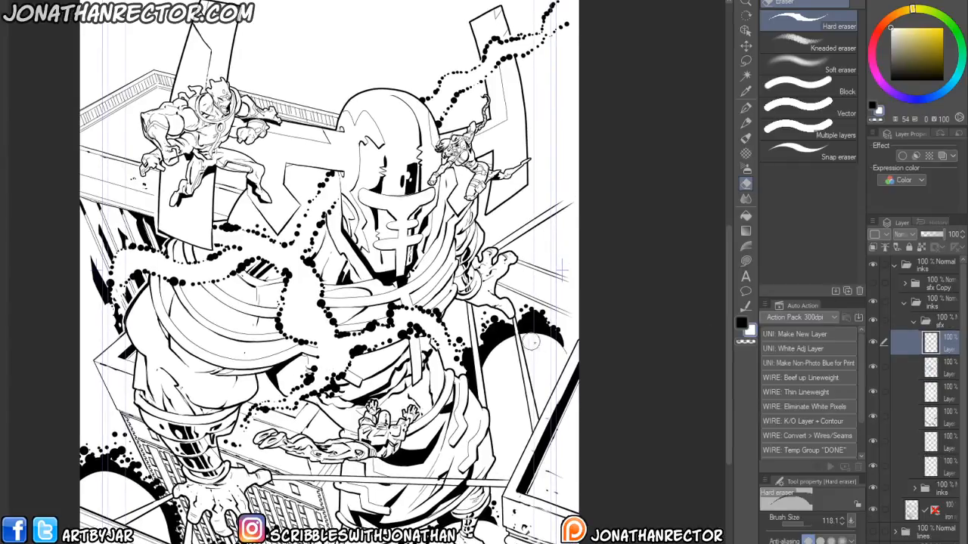
key(x)
drag(673, 316, 661, 407)
key(p)
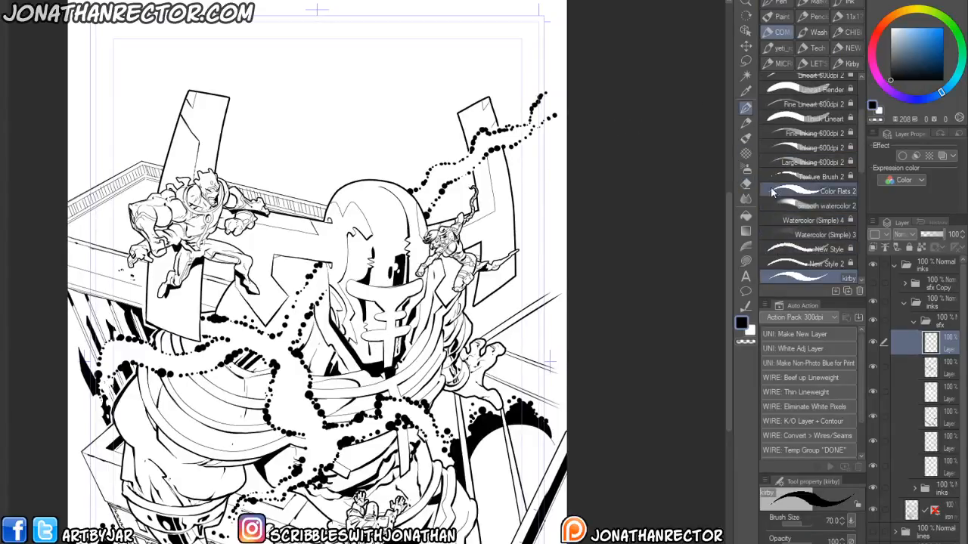
drag(549, 363, 609, 302)
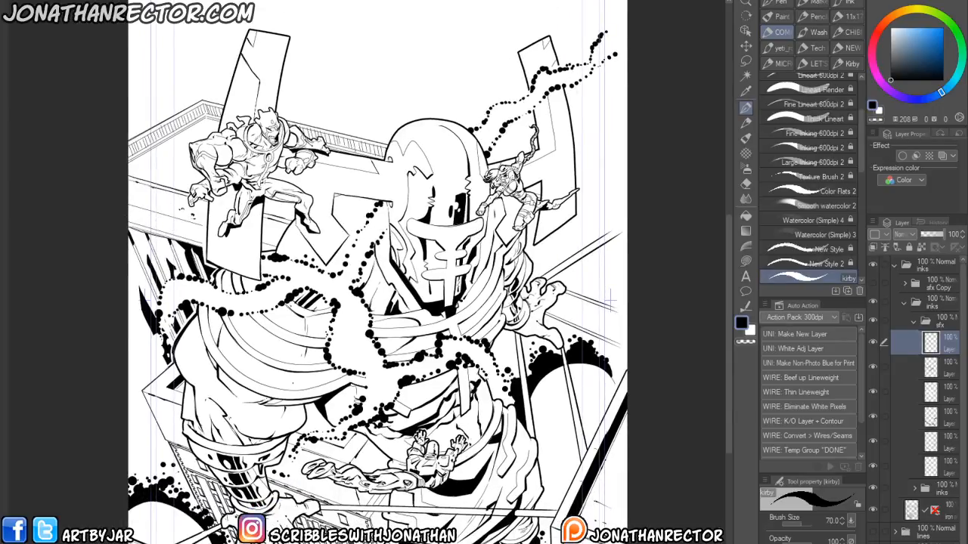
click(318, 1)
drag(239, 413, 294, 344)
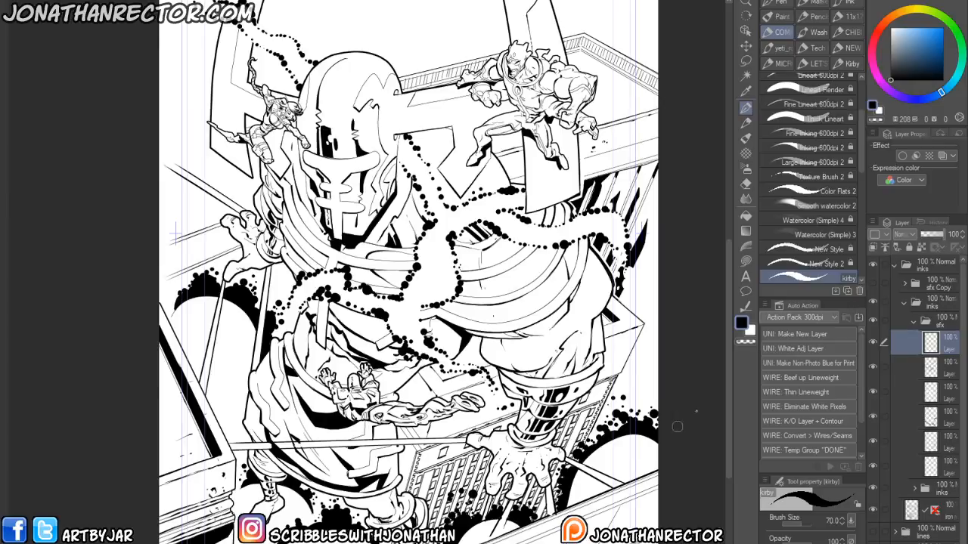
- Toggle the visibility of several sfx layers and select the lower sfx layer with black colour
click(871, 390)
click(872, 436)
click(872, 435)
click(871, 464)
click(870, 463)
click(900, 468)
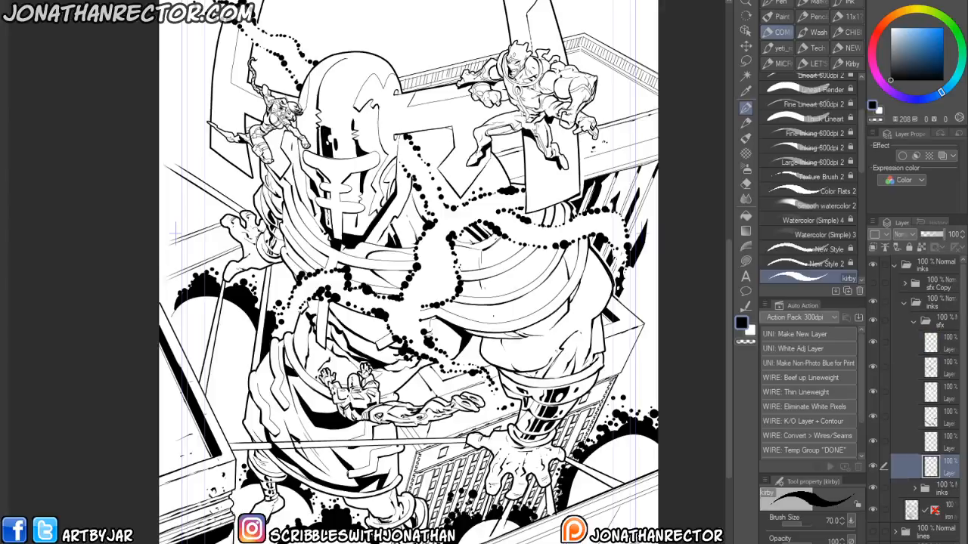
click(750, 331)
drag(282, 429, 379, 416)
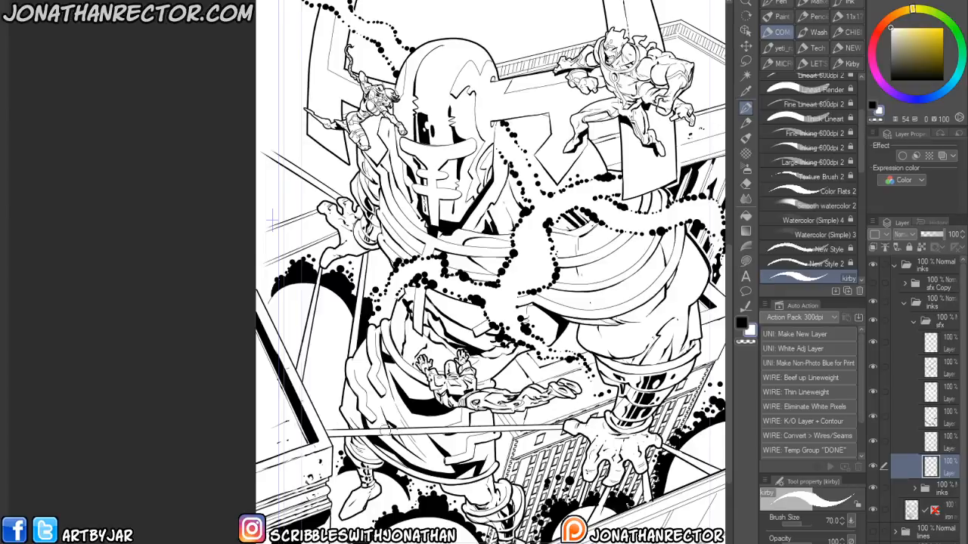
- Select the new layer and try to transform it
click(932, 336)
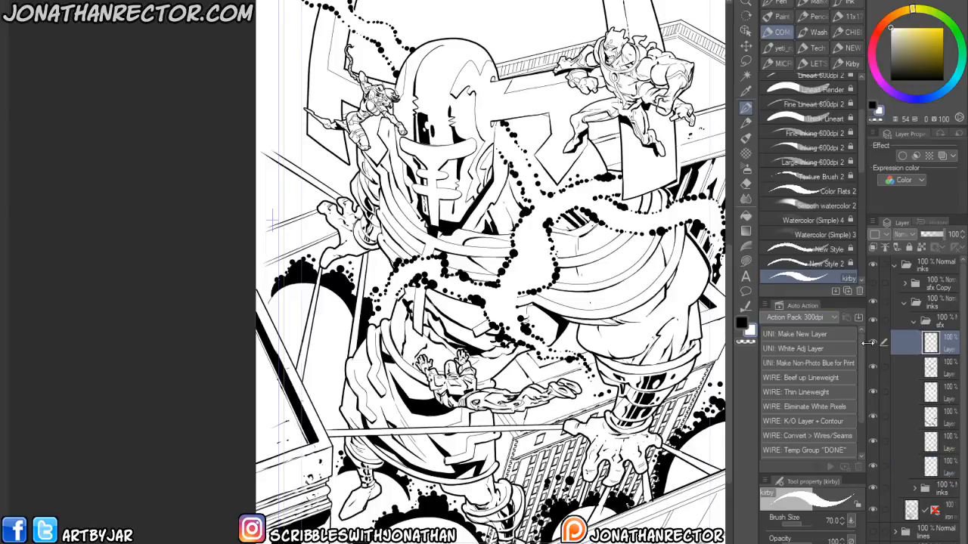
key(ctrl+t)
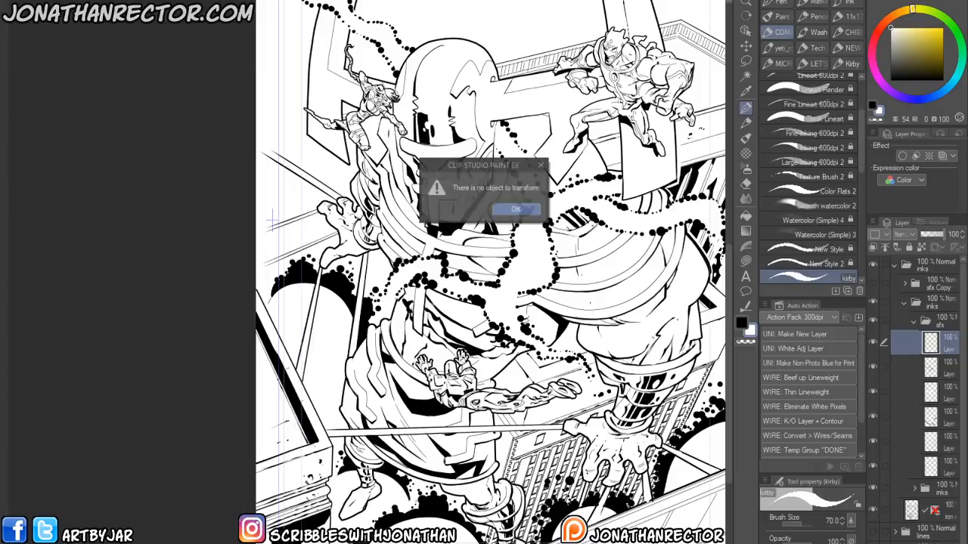
key(Return)
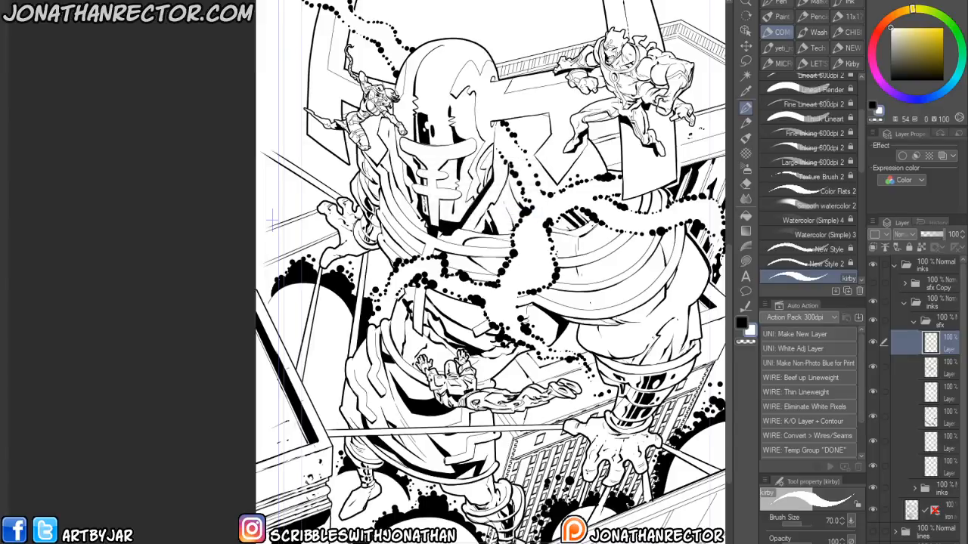
drag(330, 349, 289, 393)
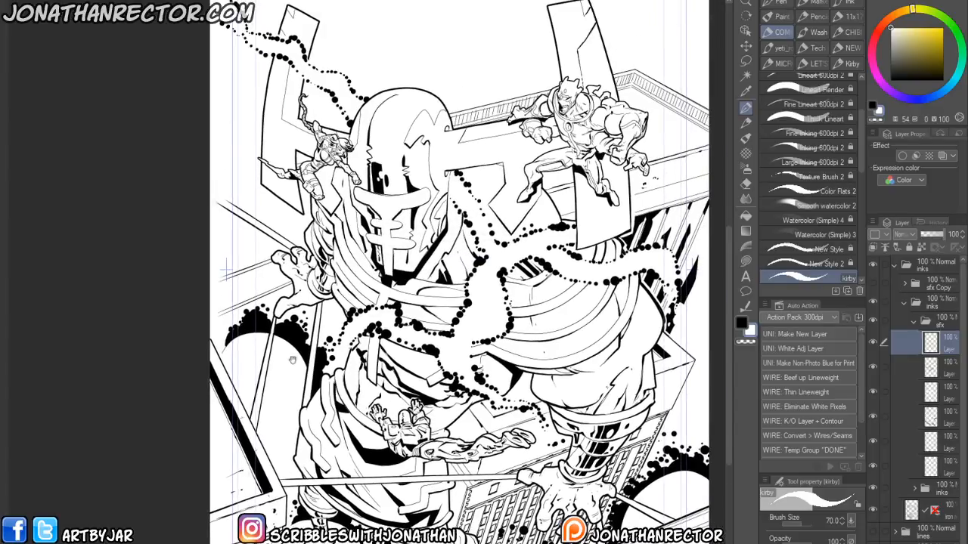
- Test the Fine Inking and Inking 600dpi brushes in blue and undo the strokes
click(774, 132)
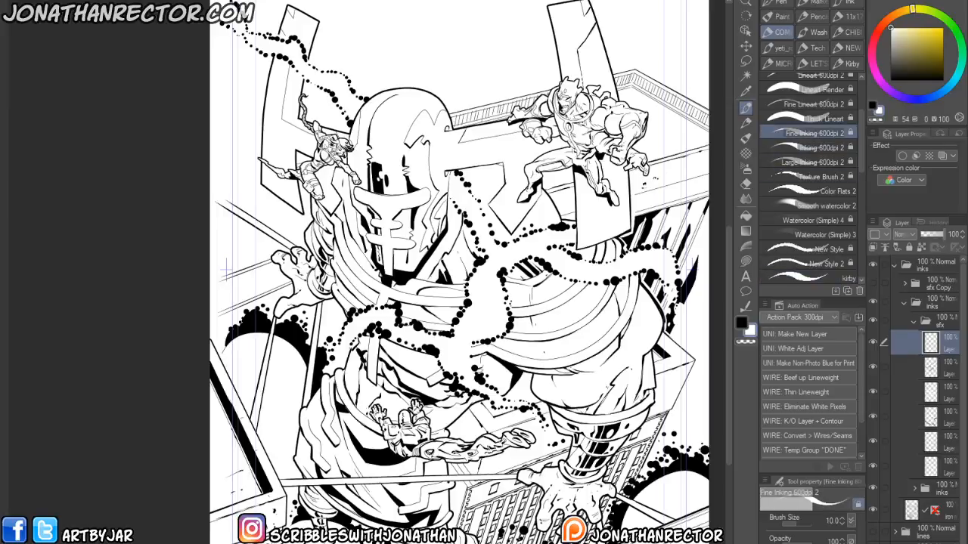
key(x)
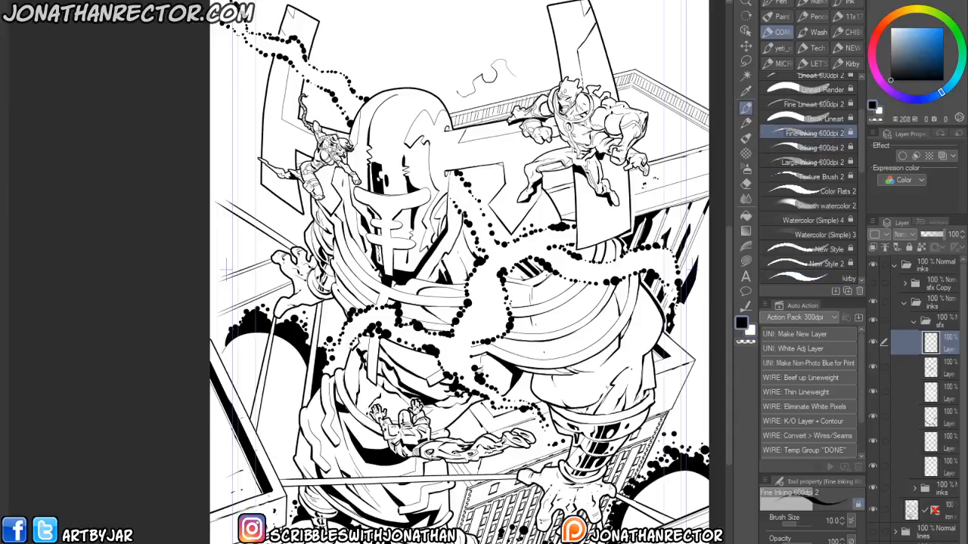
key(ctrl+z)
click(844, 151)
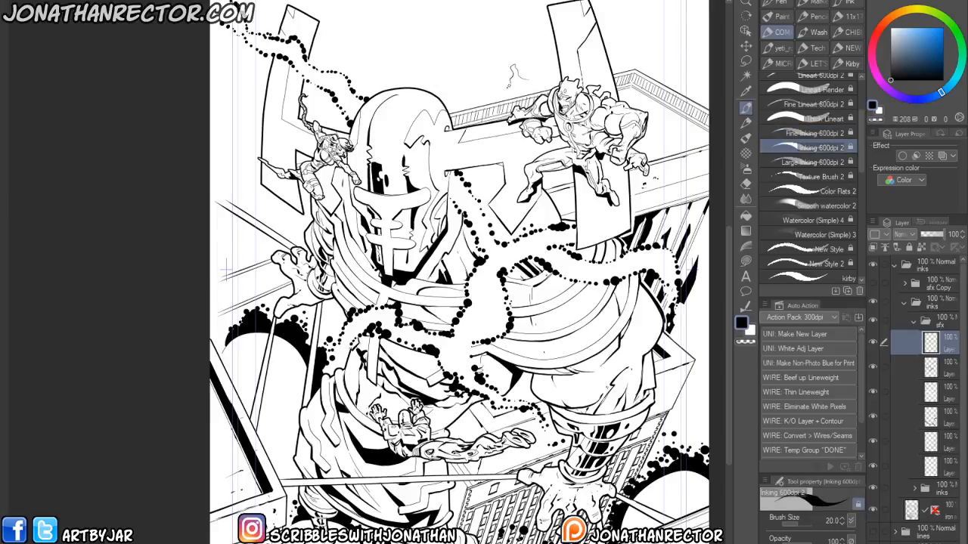
key(ctrl+z)
drag(402, 254, 429, 328)
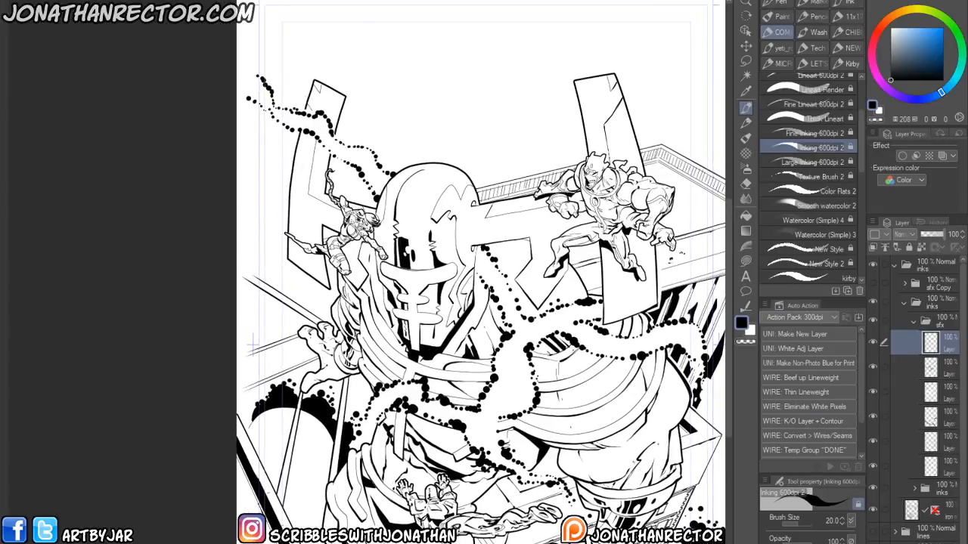
key(h)
drag(611, 220, 674, 205)
- Show the pencil sketch and set the sfx Copy folder's opacity to 21%
click(874, 303)
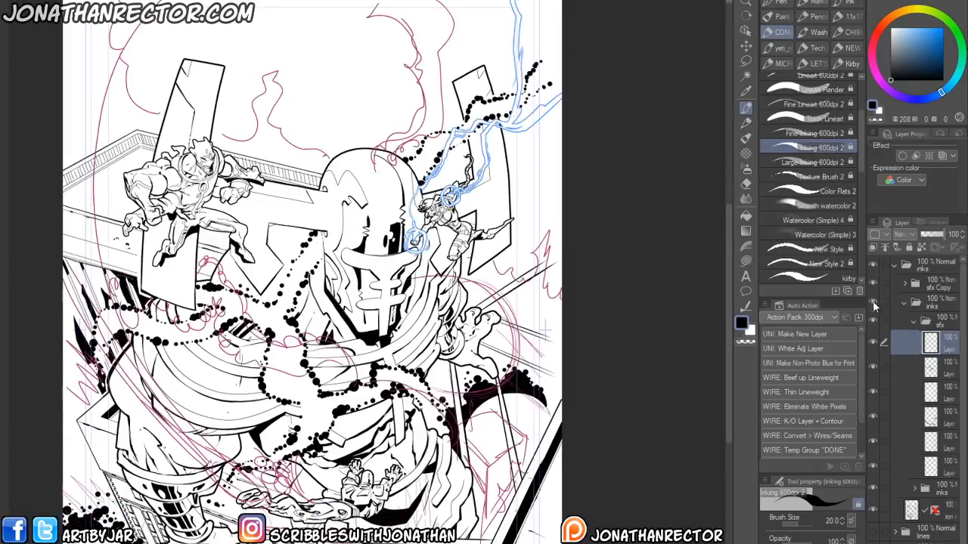
click(928, 287)
click(927, 234)
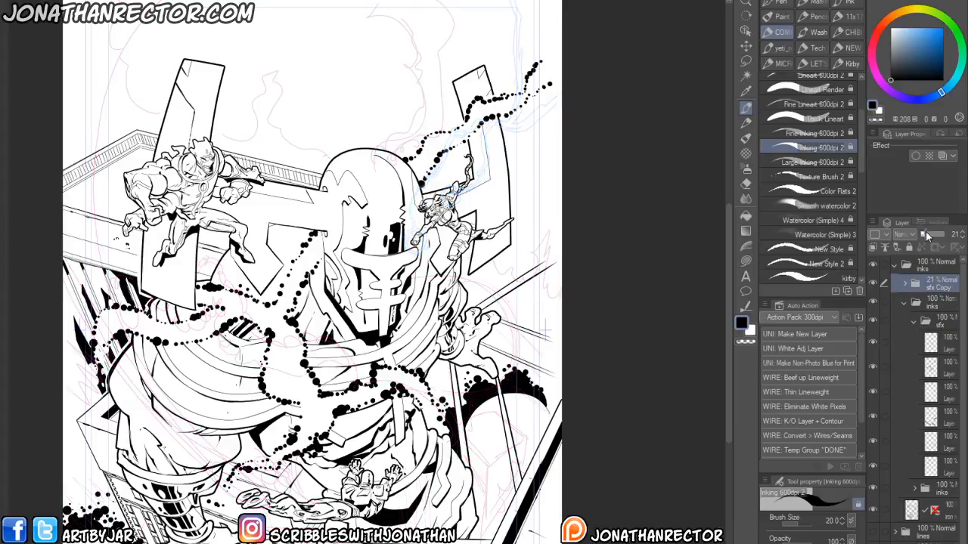
- Select the top layer in the sfx folder and move it to the bottom of the folder's layer stack
click(938, 342)
drag(160, 389, 253, 458)
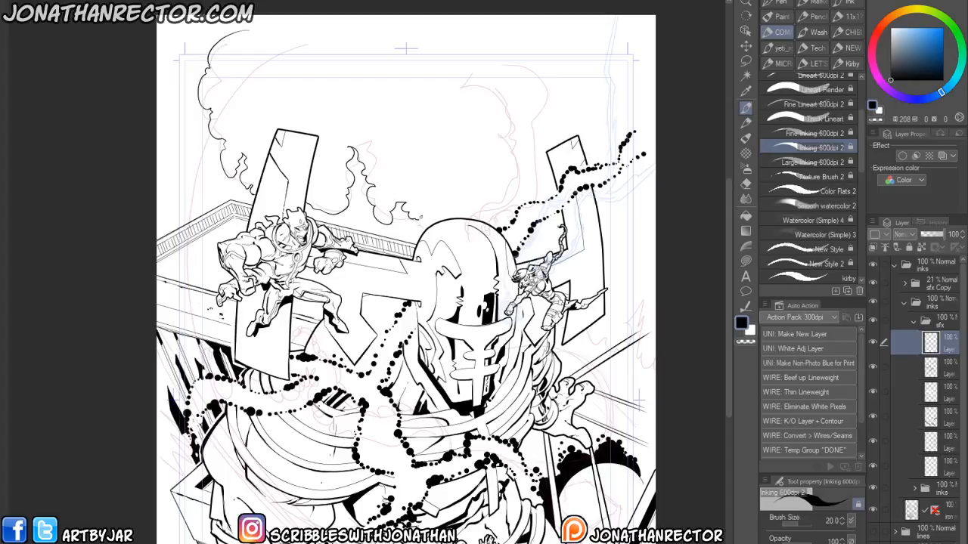
key(e)
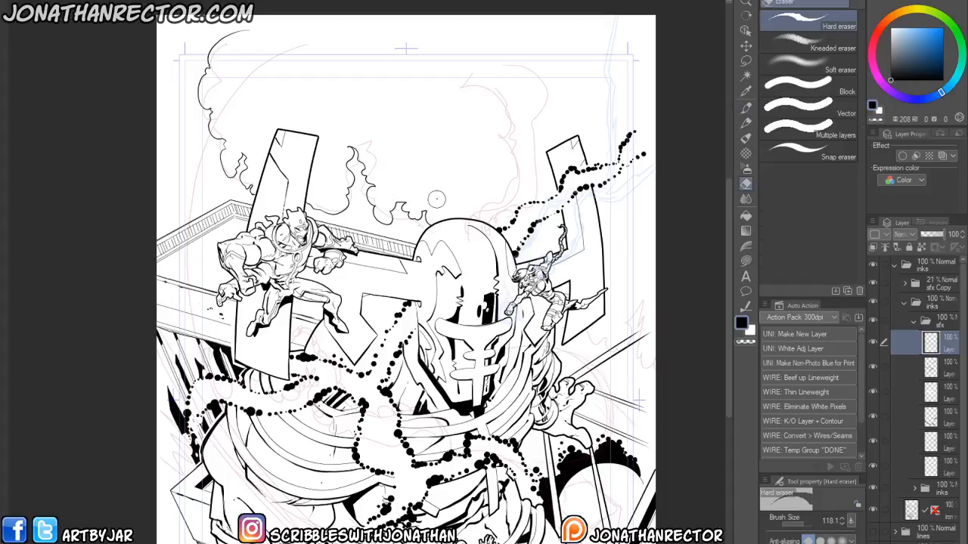
key(p)
drag(401, 143, 385, 171)
drag(318, 226, 311, 236)
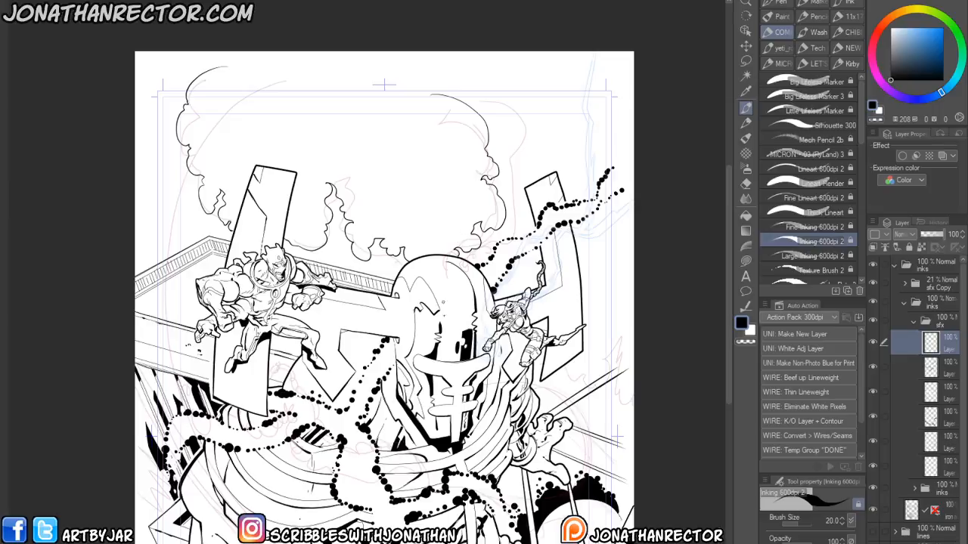
drag(513, 449, 515, 408)
drag(949, 349, 939, 471)
- Pan and zoom around the cover to review the inked artwork and sfx
drag(567, 329, 561, 307)
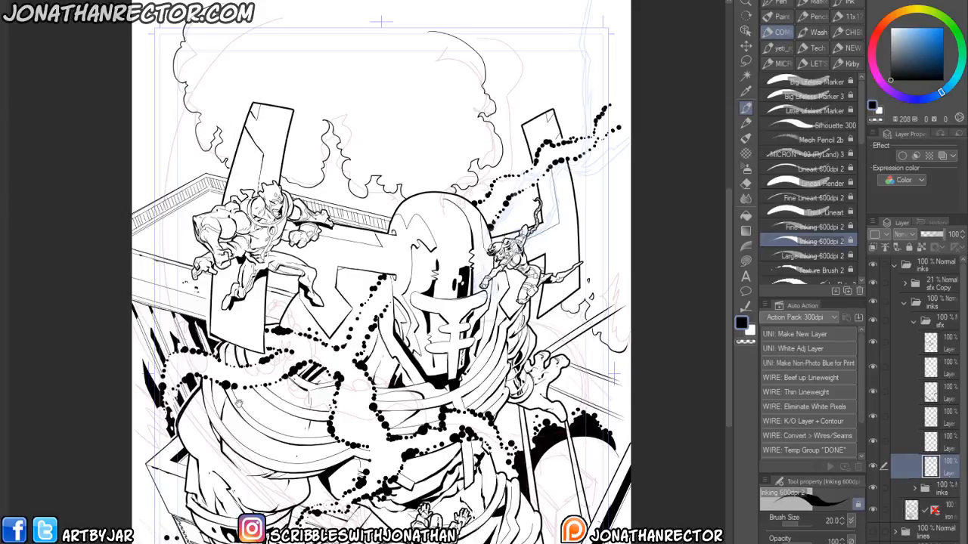
drag(249, 447, 350, 413)
drag(289, 445, 286, 350)
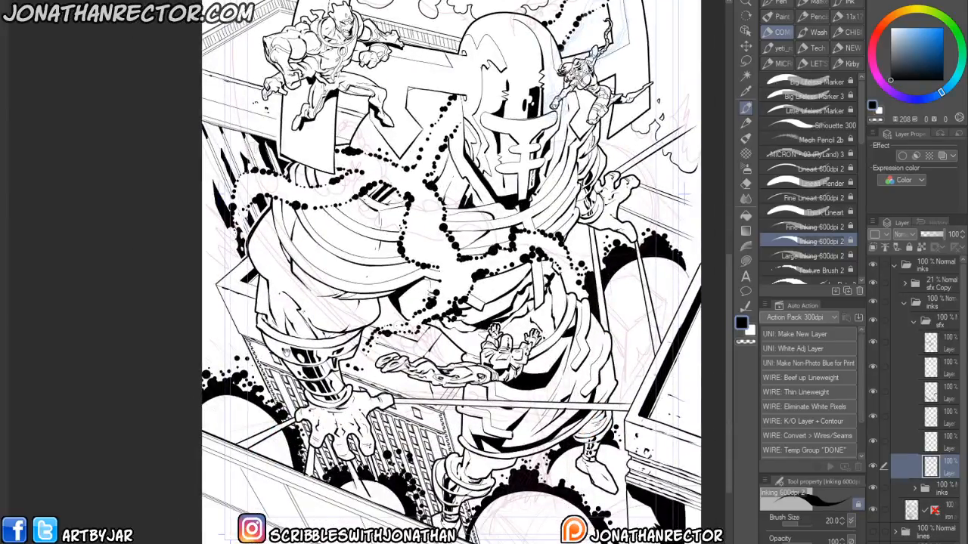
drag(301, 395, 302, 381)
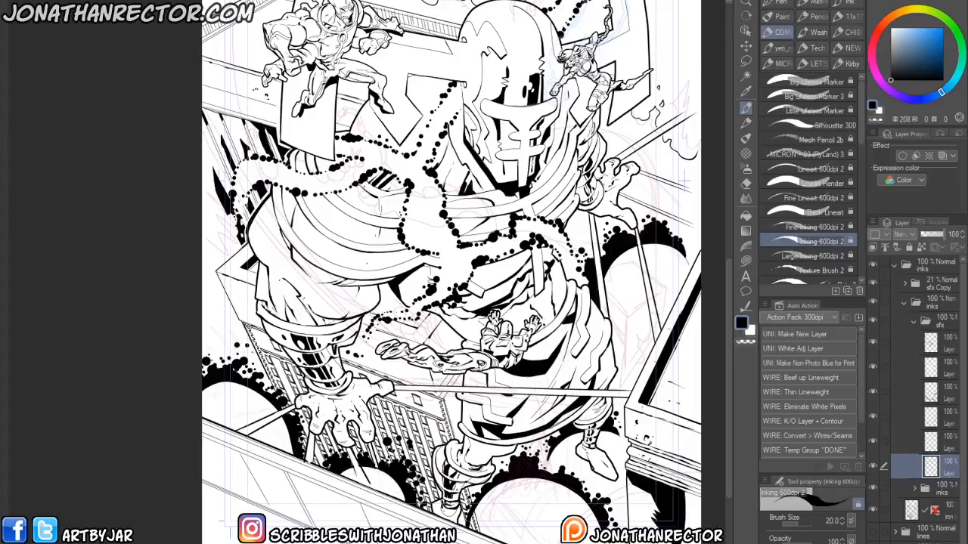
drag(430, 201, 341, 240)
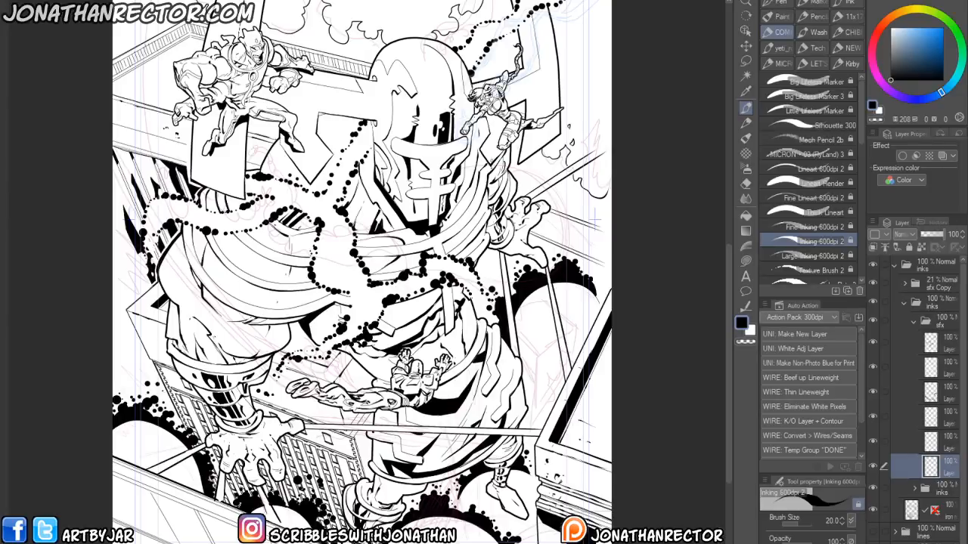
drag(273, 454, 277, 460)
mouse_move(280, 458)
mouse_down()
mouse_move(295, 416)
mouse_move(299, 438)
mouse_up()
drag(302, 446, 304, 438)
drag(292, 453, 299, 459)
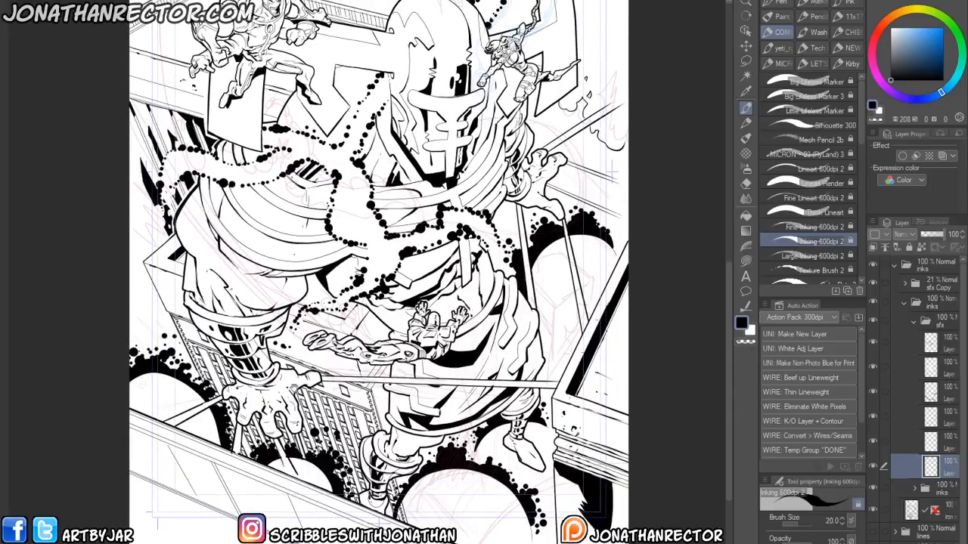
drag(190, 409, 169, 300)
drag(266, 339, 215, 400)
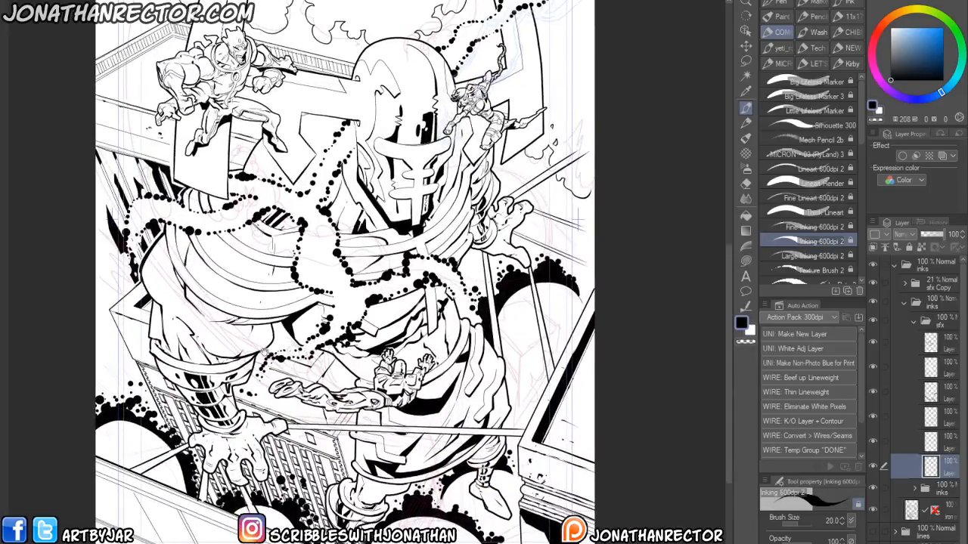
drag(337, 373, 334, 397)
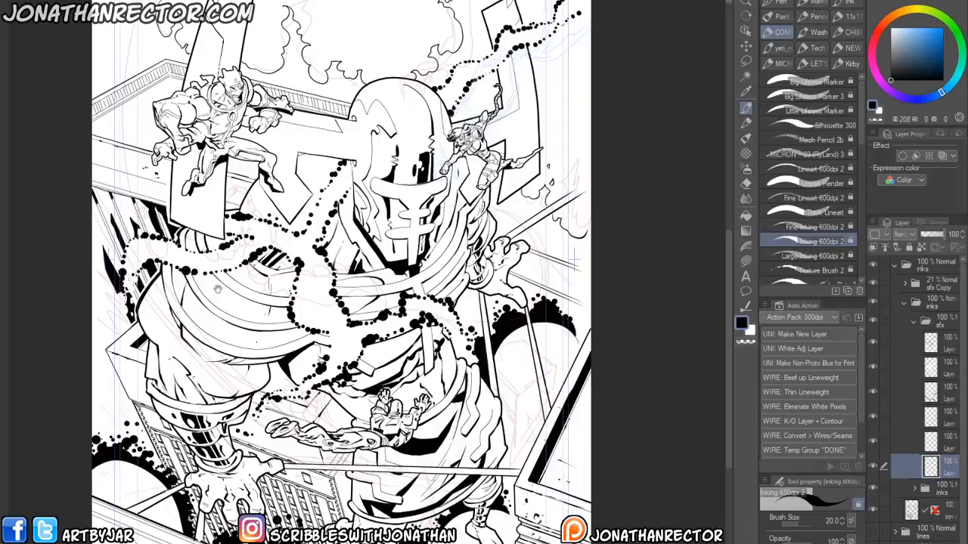
scroll(222, 336, down, 3)
drag(233, 353, 290, 347)
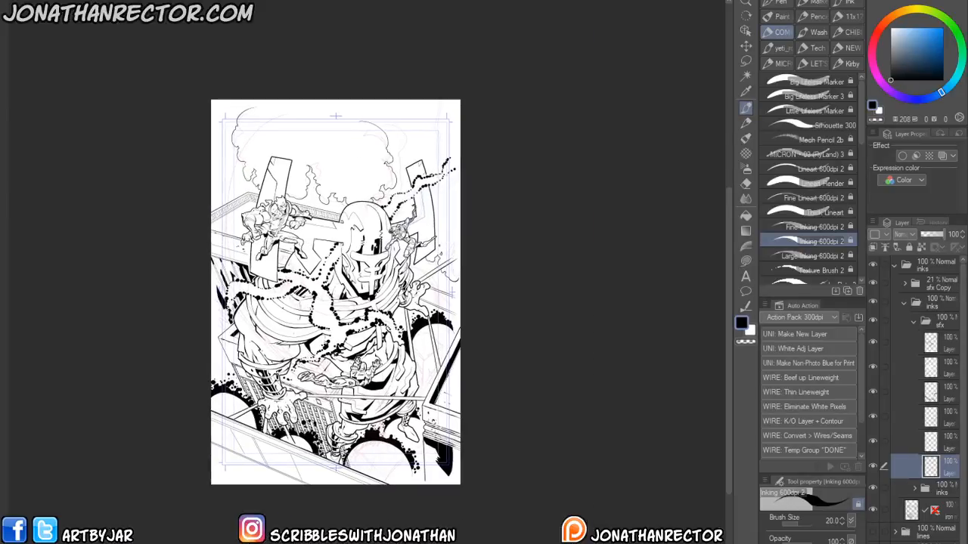
- Try filling the sky area behind the clouds with black, then undo the fill
key(g)
click(281, 115)
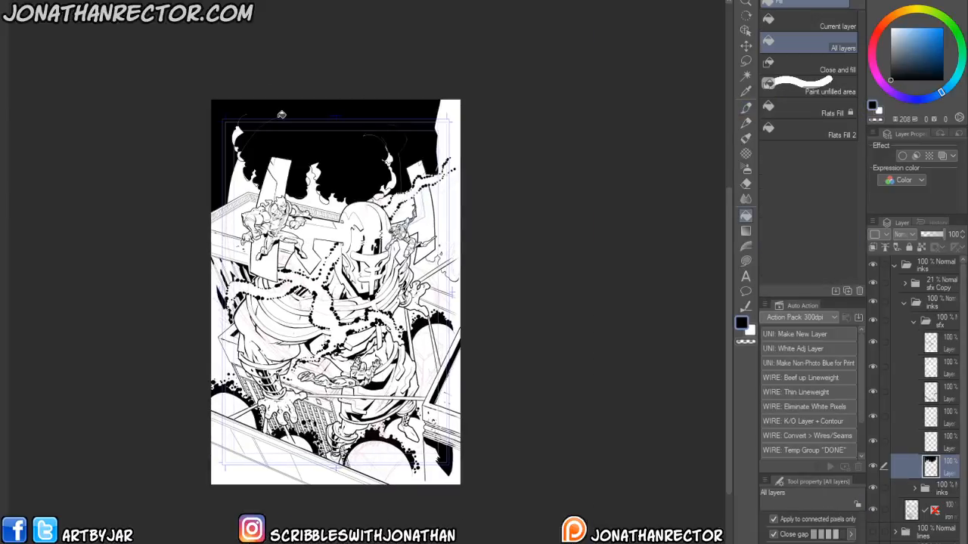
key(ctrl+z)
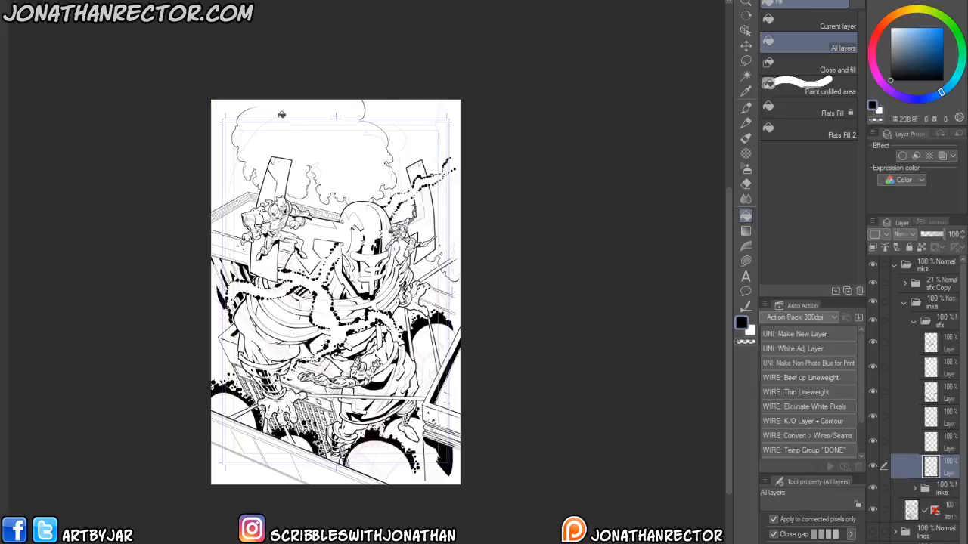
- Create a new layer at the top of the sfx folder and pick the Large Inking 600dpi 2 brush
drag(287, 426, 288, 388)
scroll(304, 221, up, 4)
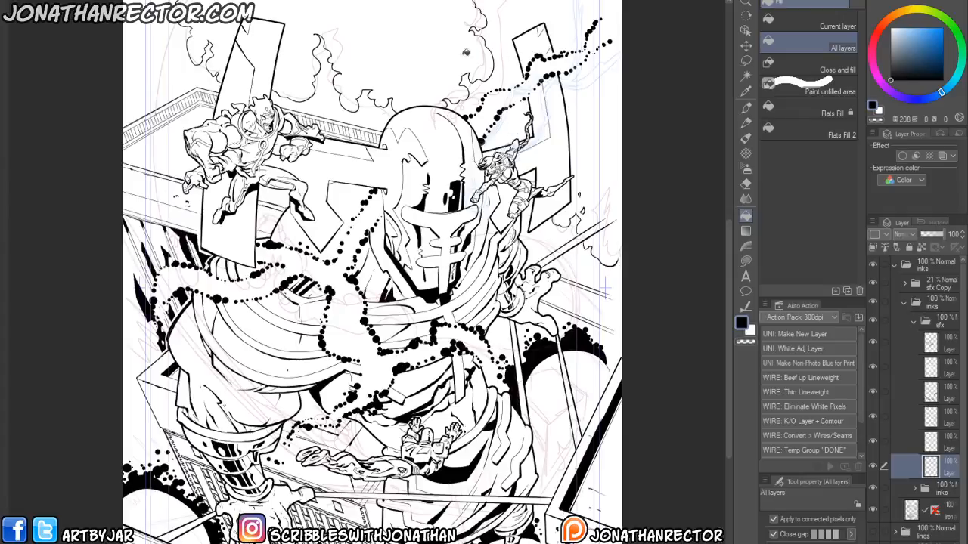
drag(268, 342, 261, 272)
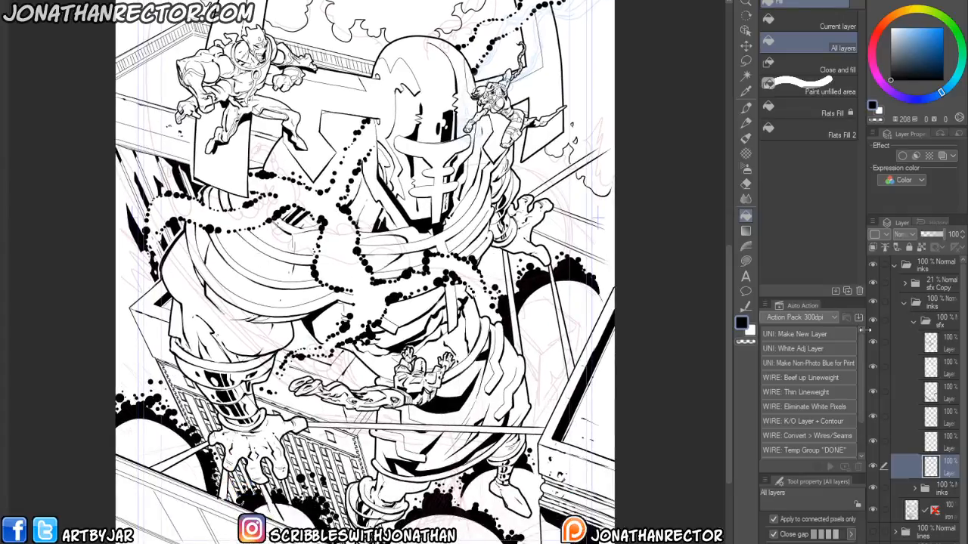
click(873, 283)
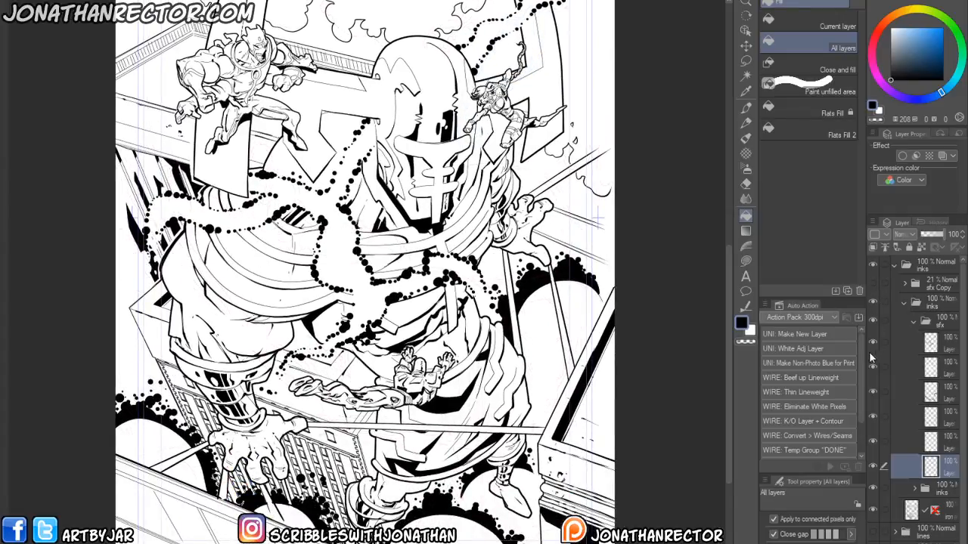
click(941, 348)
key(ctrl+shift+n)
drag(369, 433, 293, 422)
key(p)
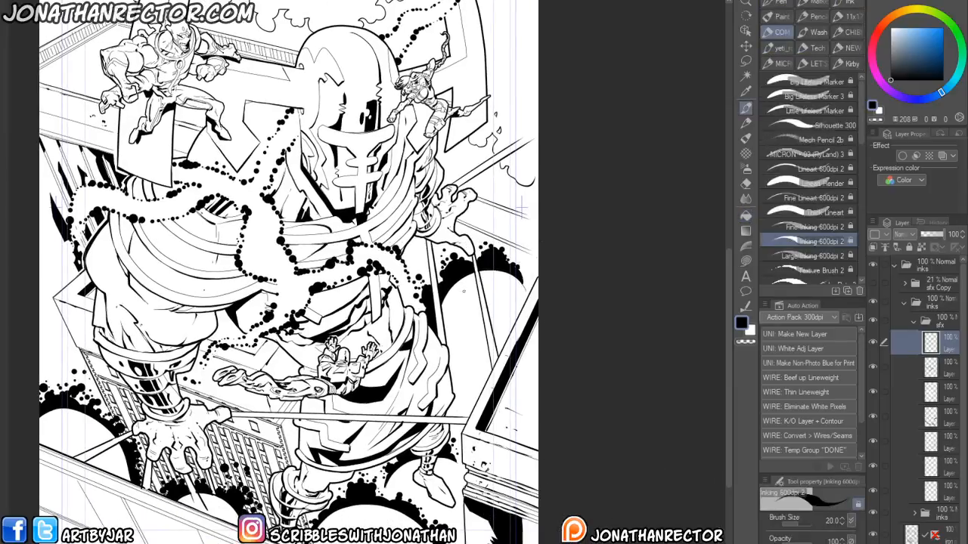
click(796, 258)
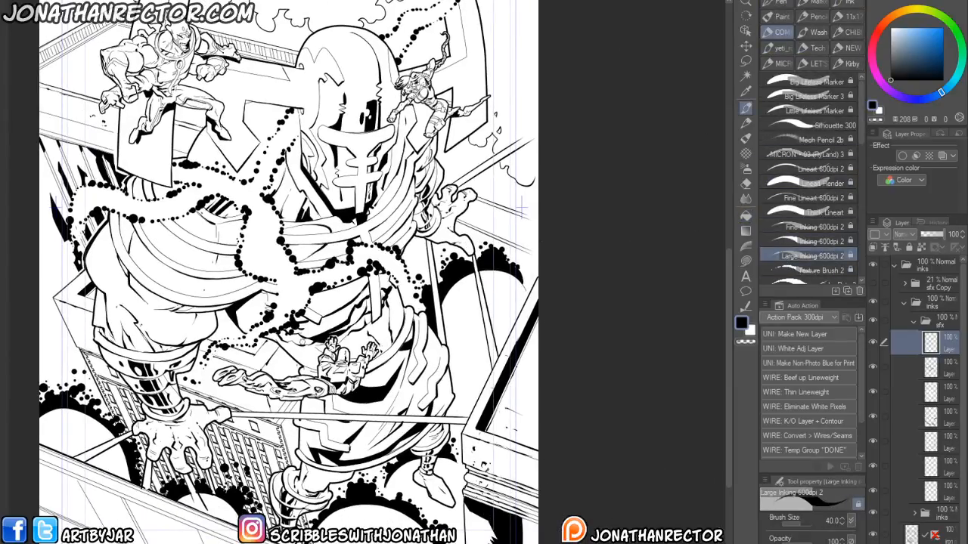
- Zoom in on the lower right of the cover and enable the new layer's layer colour
drag(311, 316, 307, 355)
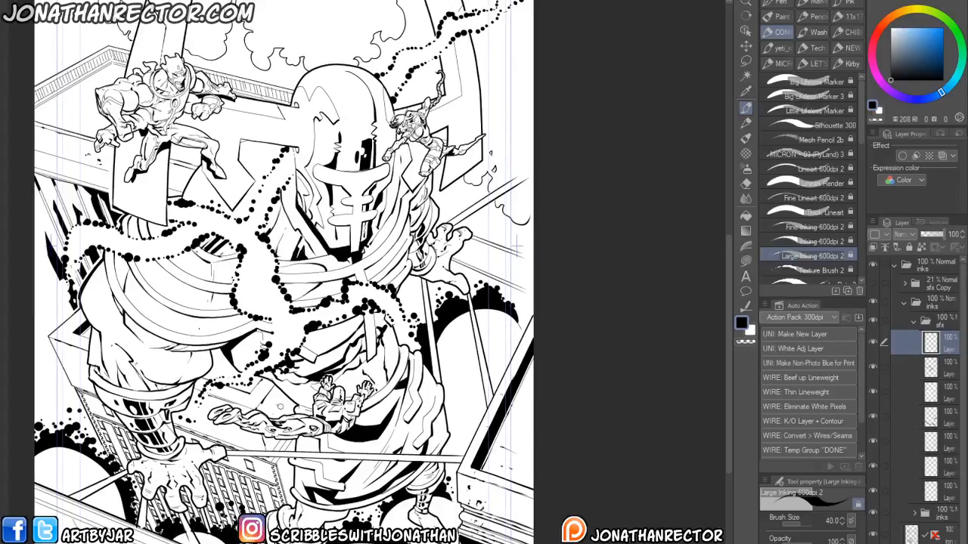
scroll(283, 399, up, 2)
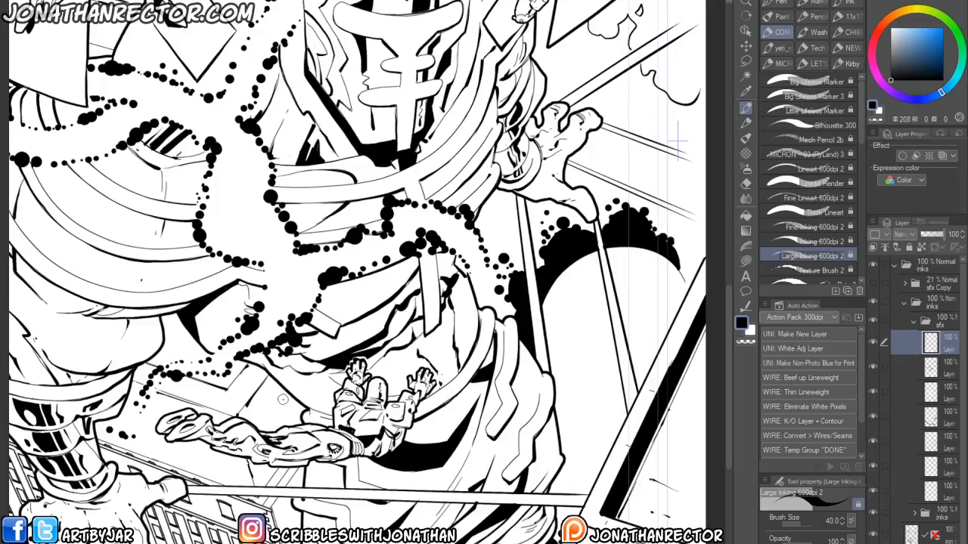
drag(480, 457, 276, 495)
drag(376, 397, 376, 467)
click(942, 155)
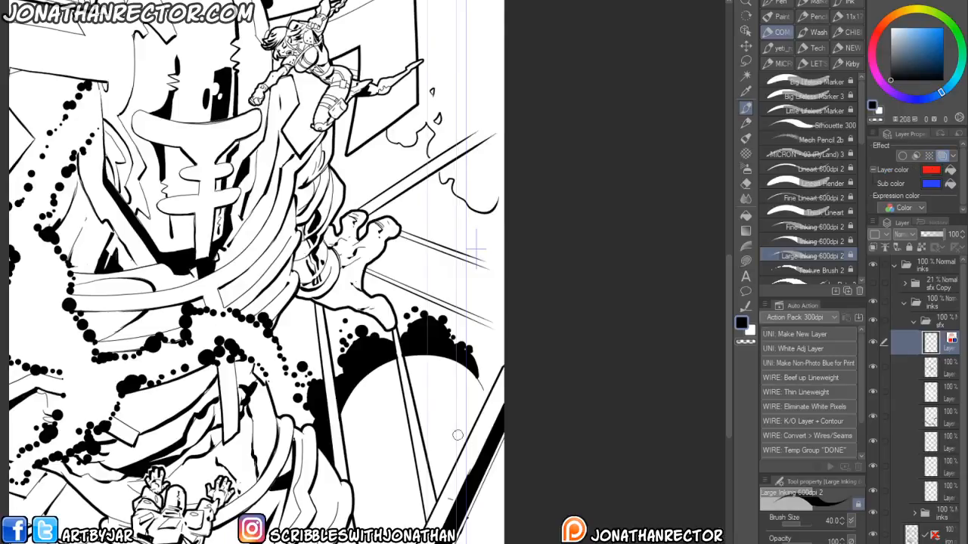
- Draw red impact burst lines inside the round shape below the robot's hand
mouse_move(468, 440)
mouse_down()
mouse_move(393, 365)
mouse_move(350, 403)
mouse_move(365, 389)
mouse_move(346, 412)
mouse_move(352, 424)
mouse_move(344, 415)
mouse_move(427, 520)
mouse_up()
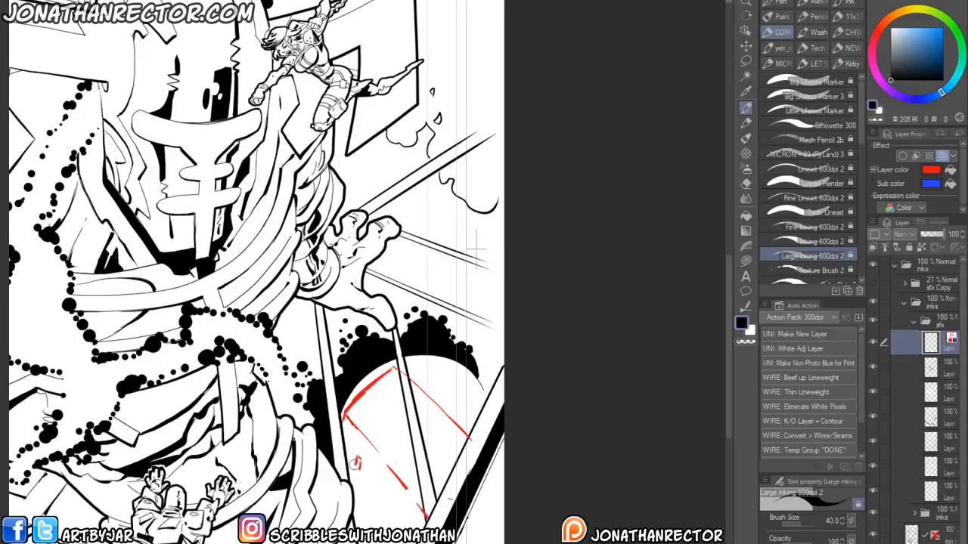
drag(371, 487, 397, 507)
mouse_move(395, 438)
mouse_down()
mouse_move(392, 454)
mouse_move(394, 445)
mouse_up()
mouse_move(401, 410)
mouse_down()
mouse_move(395, 433)
mouse_move(389, 424)
mouse_move(378, 437)
mouse_up()
drag(387, 394, 375, 437)
mouse_move(382, 424)
mouse_down()
mouse_move(368, 463)
mouse_move(410, 475)
mouse_up()
mouse_move(424, 428)
mouse_down()
mouse_move(413, 462)
mouse_move(428, 457)
mouse_move(420, 481)
mouse_up()
mouse_move(438, 463)
mouse_down()
mouse_move(416, 496)
mouse_move(422, 506)
mouse_up()
drag(466, 396, 437, 412)
drag(444, 376, 434, 397)
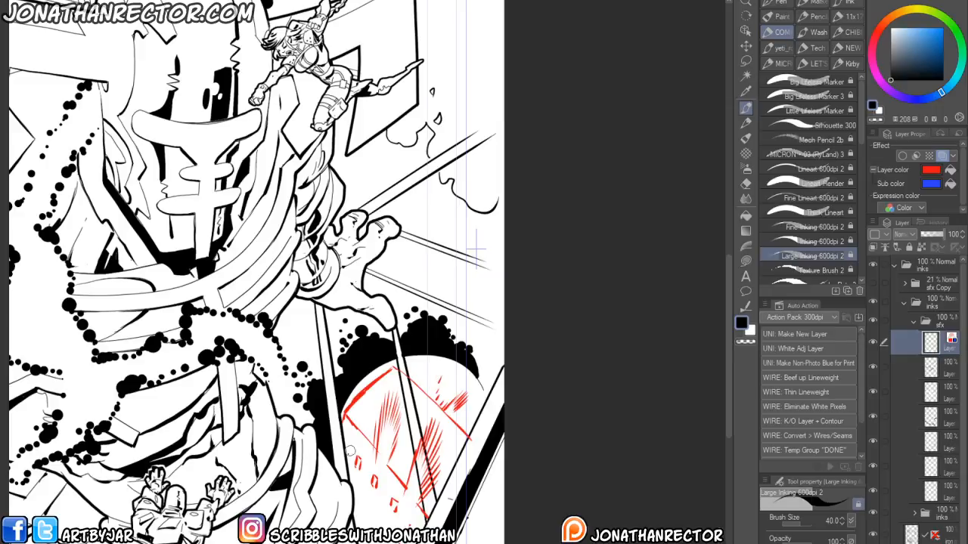
mouse_move(353, 461)
mouse_down()
mouse_move(372, 492)
mouse_move(368, 520)
mouse_up()
mouse_move(378, 522)
mouse_down()
mouse_move(363, 469)
mouse_move(357, 510)
mouse_move(353, 490)
mouse_move(369, 476)
mouse_move(401, 485)
mouse_move(392, 467)
mouse_move(372, 462)
mouse_move(390, 478)
mouse_move(375, 445)
mouse_move(372, 463)
mouse_up()
mouse_move(354, 428)
mouse_down()
mouse_move(344, 403)
mouse_move(345, 425)
mouse_move(345, 398)
mouse_move(356, 408)
mouse_move(334, 382)
mouse_move(373, 426)
mouse_move(357, 427)
mouse_move(373, 439)
mouse_move(375, 472)
mouse_move(350, 447)
mouse_up()
- Erase stray parts of the red impact lines in the round shape
key(e)
mouse_move(263, 474)
mouse_down()
mouse_move(283, 421)
mouse_move(416, 408)
mouse_move(376, 449)
mouse_up()
scroll(282, 421, down, 3)
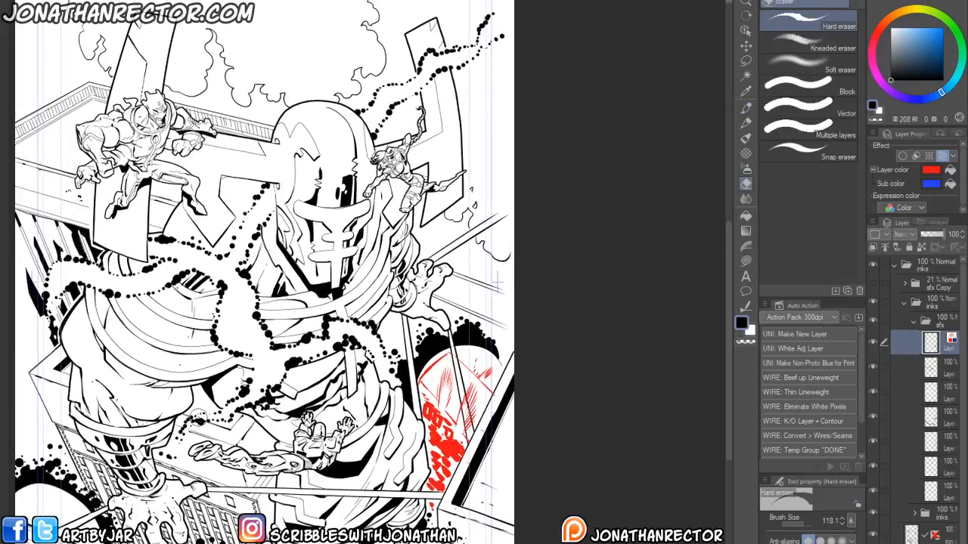
scroll(199, 417, up, 3)
drag(538, 443, 411, 494)
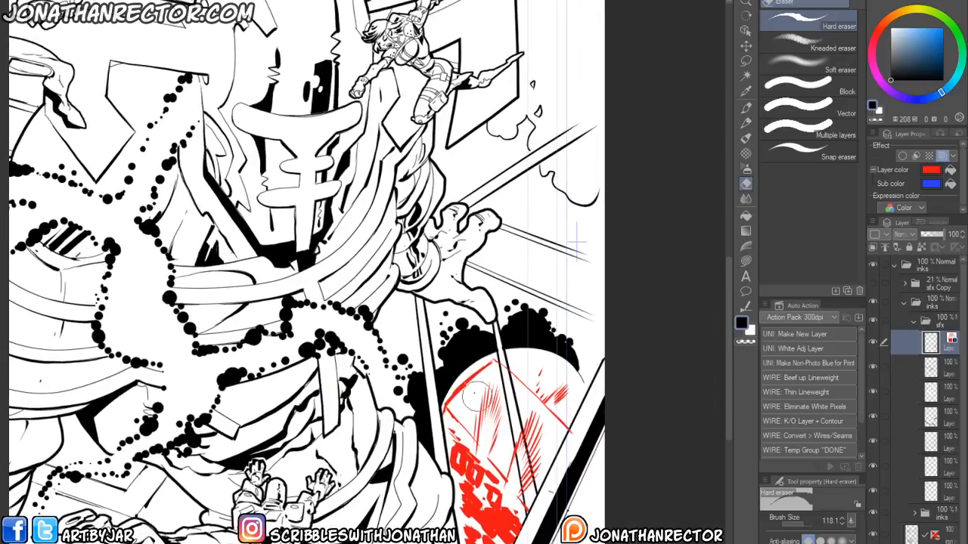
- Sketch red angular burst outlines around the robot's hand, undoing two unwanted strokes
key(p)
mouse_move(487, 374)
mouse_down()
mouse_move(457, 403)
mouse_move(496, 356)
mouse_move(494, 372)
mouse_move(560, 428)
mouse_up()
drag(521, 392, 569, 442)
key(e)
key(p)
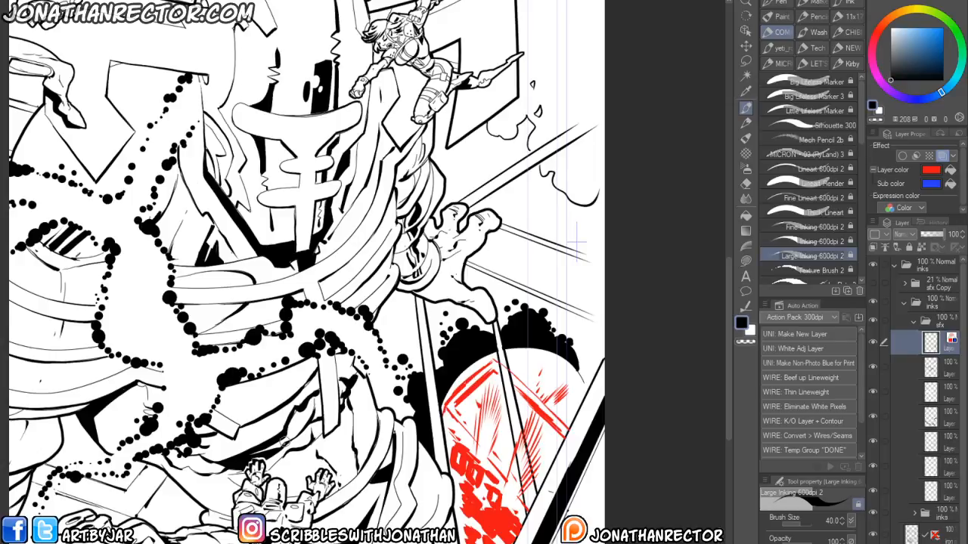
mouse_move(490, 273)
mouse_down()
mouse_move(460, 363)
mouse_move(505, 389)
mouse_up()
mouse_move(517, 349)
mouse_down()
mouse_move(507, 388)
mouse_move(496, 340)
mouse_move(454, 329)
mouse_up()
drag(372, 378, 361, 419)
mouse_move(514, 345)
mouse_down()
mouse_move(462, 266)
mouse_move(408, 250)
mouse_up()
key(ctrl+z)
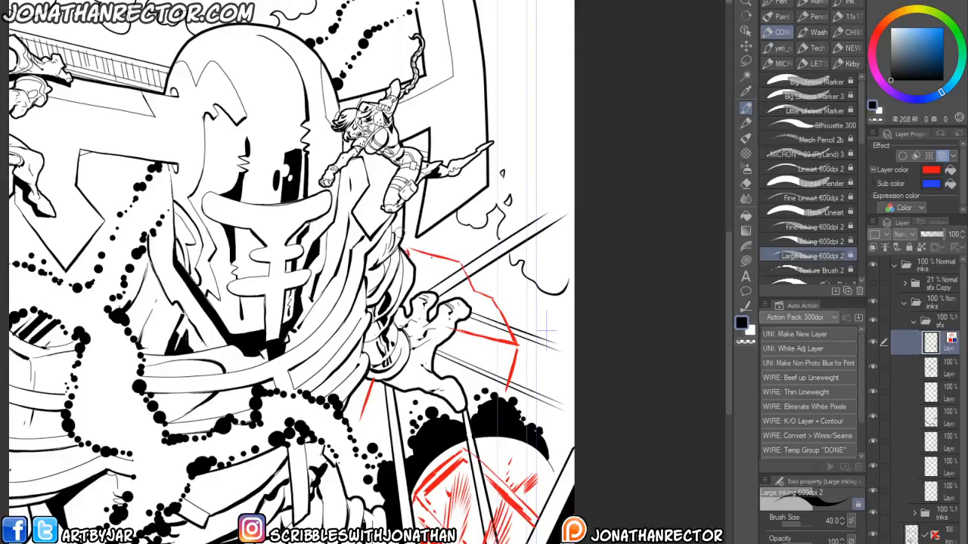
mouse_move(411, 251)
mouse_down()
mouse_move(455, 263)
mouse_move(444, 262)
mouse_move(498, 323)
mouse_up()
key(ctrl+z)
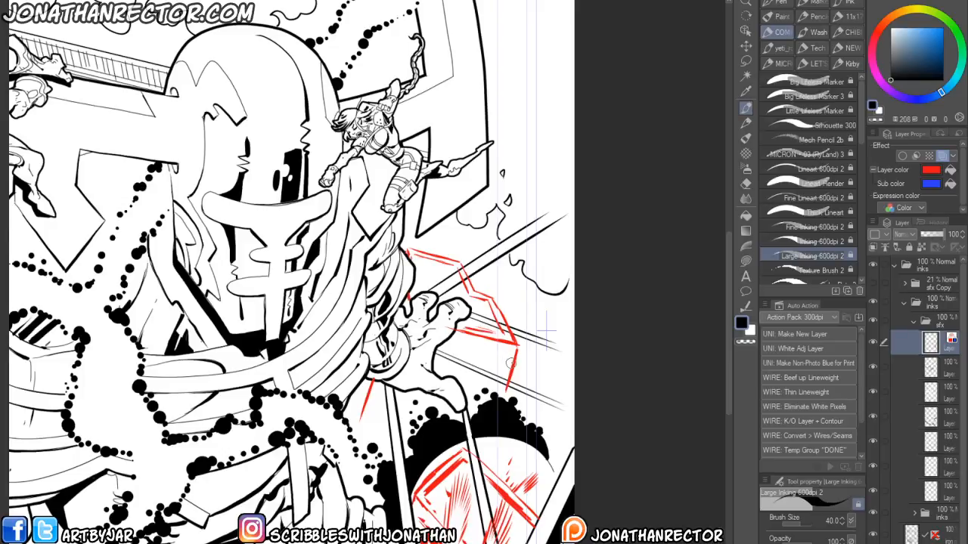
- Add red speed-line hatching inside the burst next to the hand
mouse_move(515, 357)
mouse_down()
mouse_move(452, 345)
mouse_move(482, 336)
mouse_move(495, 352)
mouse_move(509, 348)
mouse_move(460, 341)
mouse_move(462, 349)
mouse_move(505, 359)
mouse_move(452, 349)
mouse_up()
mouse_move(501, 368)
mouse_down()
mouse_move(466, 361)
mouse_move(440, 355)
mouse_up()
click(420, 398)
mouse_move(381, 399)
mouse_down()
mouse_move(378, 430)
mouse_move(356, 414)
mouse_move(369, 414)
mouse_move(375, 388)
mouse_move(406, 406)
mouse_move(358, 388)
mouse_up()
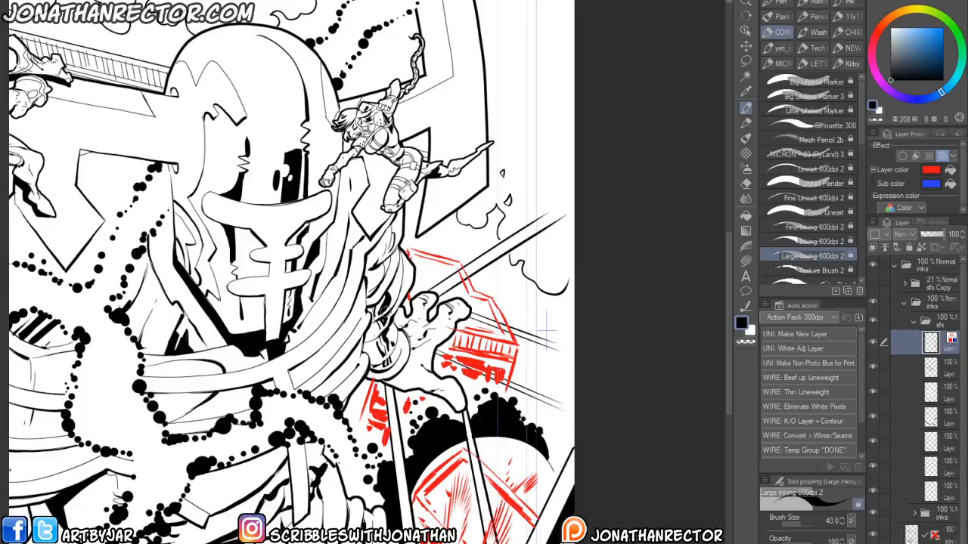
- Erase excess red strokes around the burst and select a lower layer in the sfx folder
key(e)
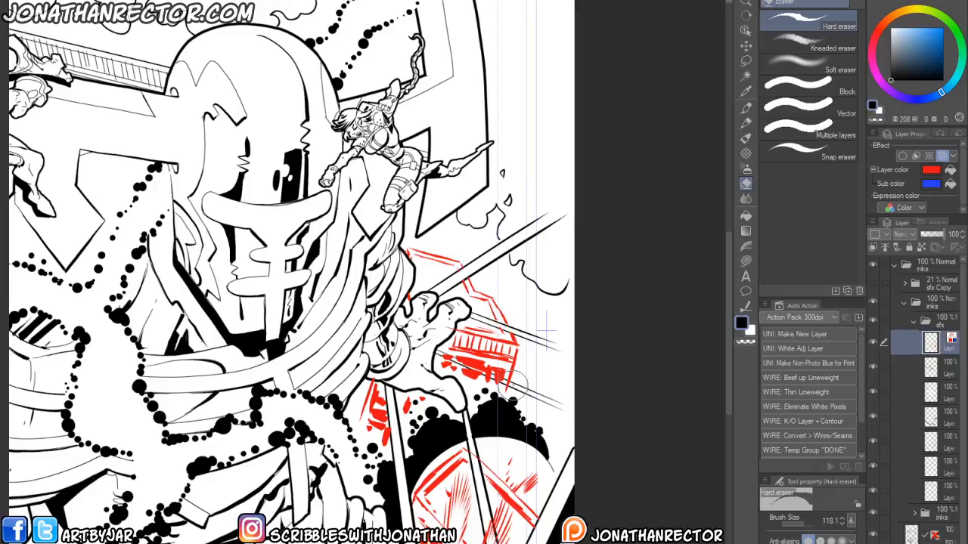
drag(502, 386, 445, 355)
drag(503, 376, 471, 370)
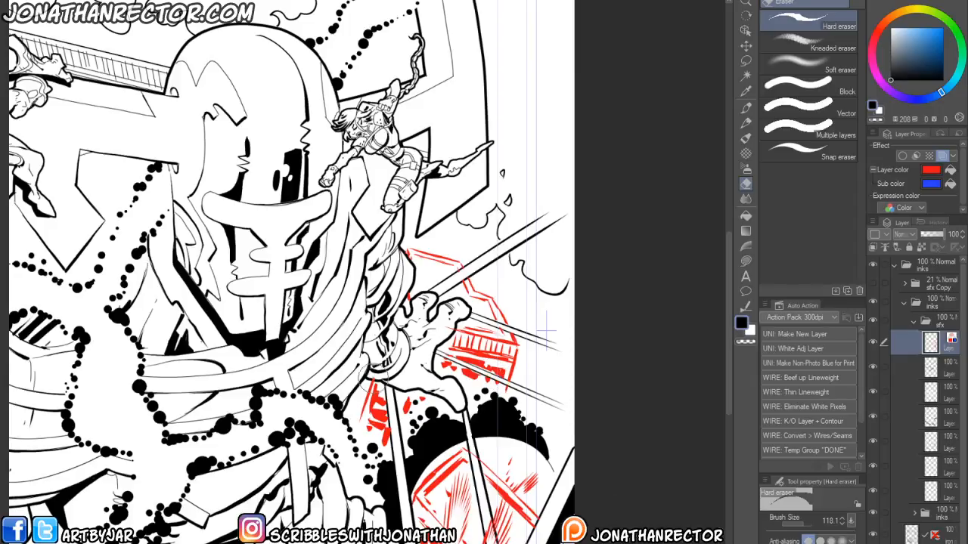
drag(243, 508, 297, 507)
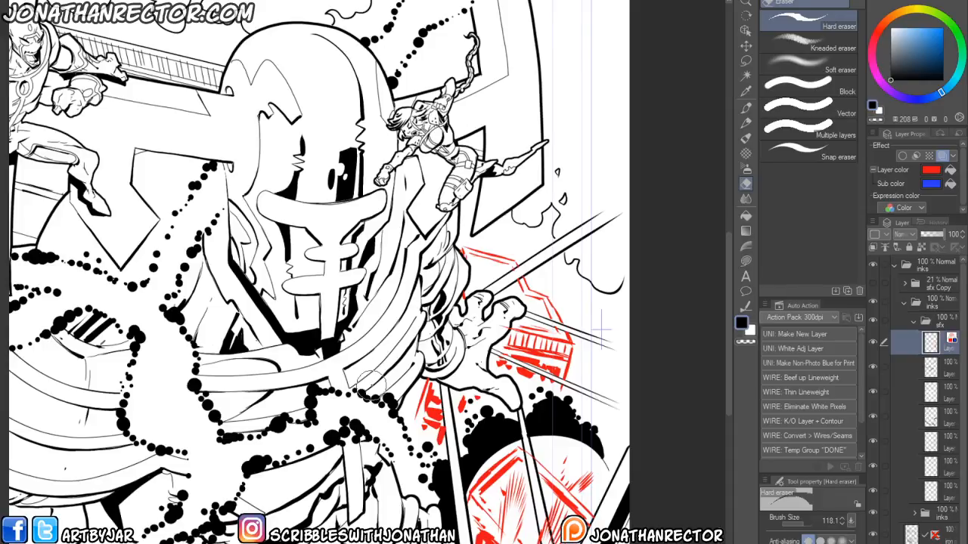
drag(327, 475, 425, 402)
scroll(353, 415, down, 3)
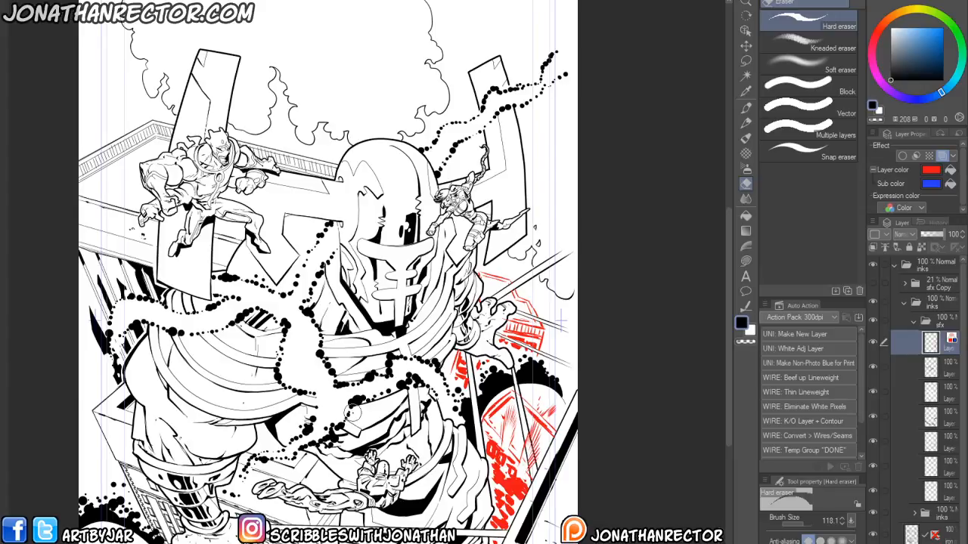
mouse_move(376, 350)
mouse_down()
mouse_move(405, 297)
mouse_move(394, 282)
mouse_up()
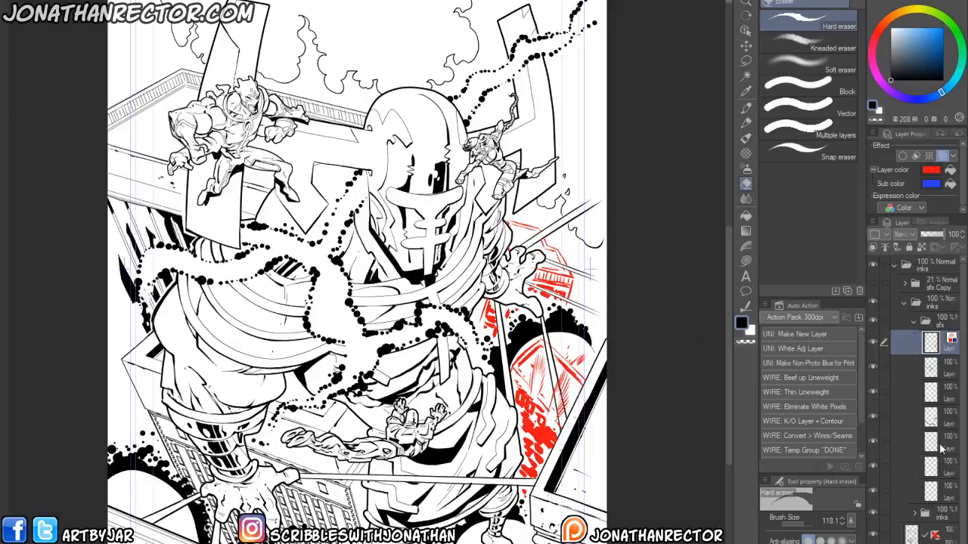
click(907, 446)
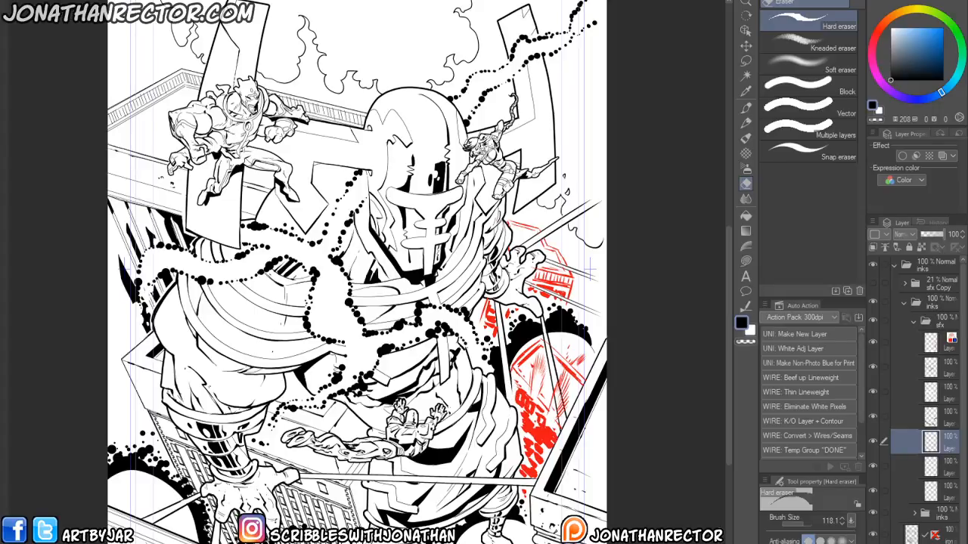
- Select the upper layer in the sfx folder and draw red angular burst lines above the robot's raised hand
click(938, 349)
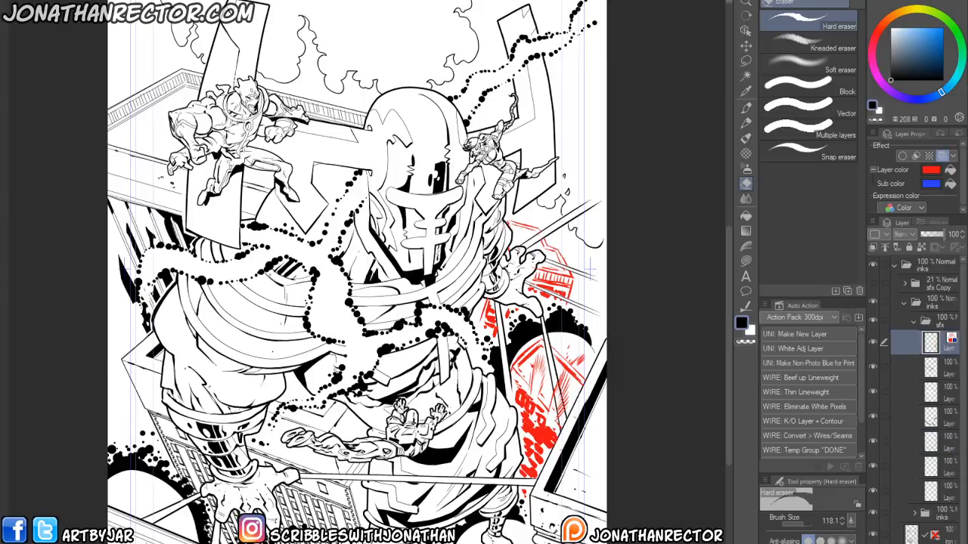
drag(508, 332, 507, 344)
drag(483, 271, 435, 276)
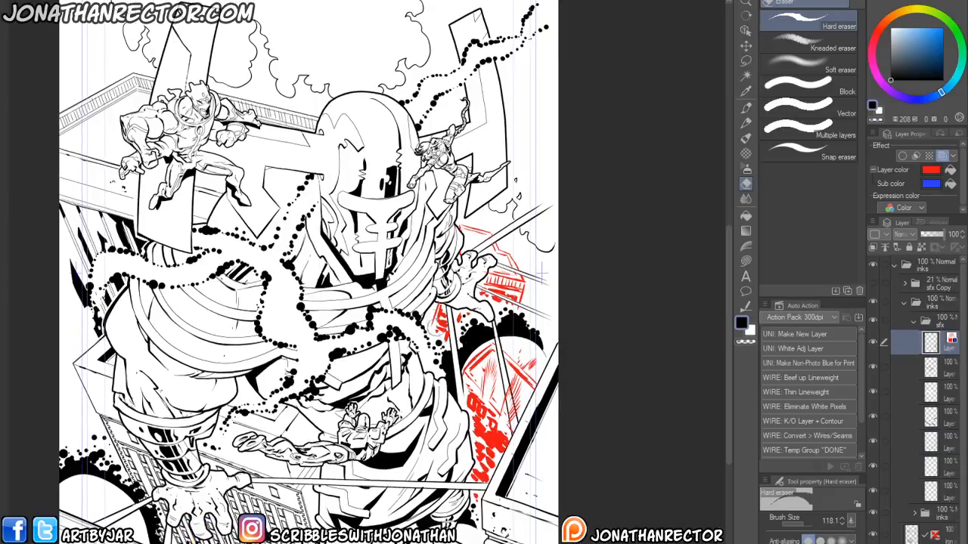
key(p)
scroll(372, 350, up, 2)
drag(489, 265, 410, 398)
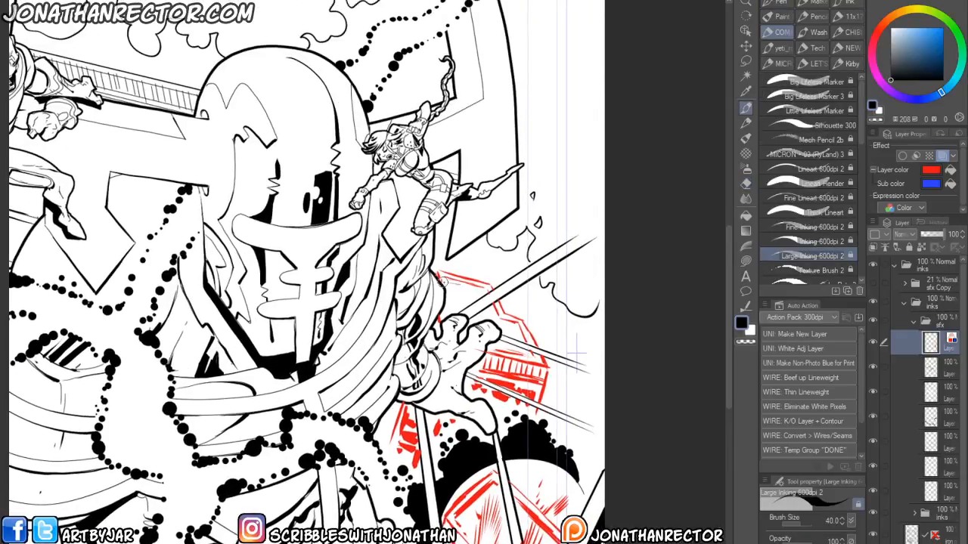
- Refine the red burst strokes near the hand, erasing overlaps and redrawing edges
drag(486, 290, 447, 279)
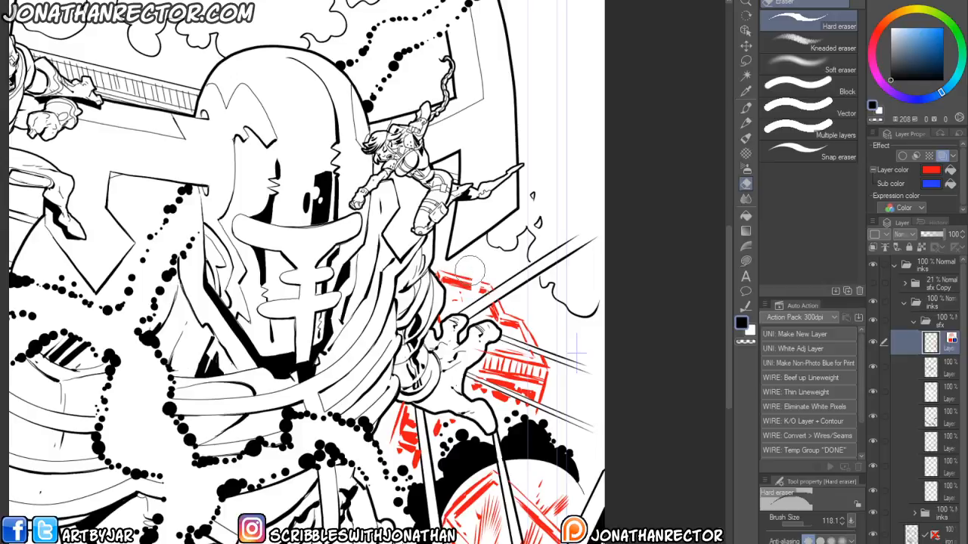
mouse_move(482, 291)
mouse_down()
mouse_move(480, 277)
mouse_move(474, 289)
mouse_up()
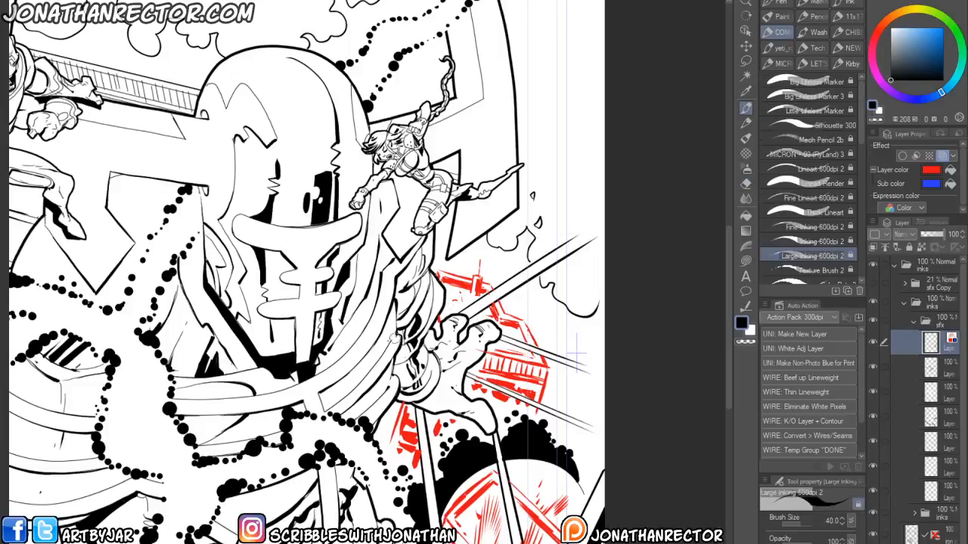
drag(375, 422, 424, 361)
key(e)
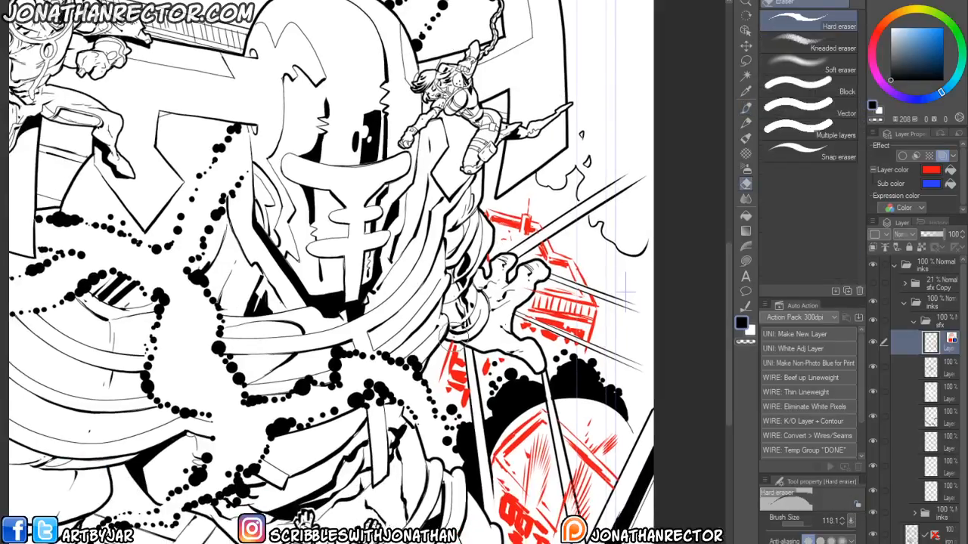
key(p)
scroll(447, 350, down, 1)
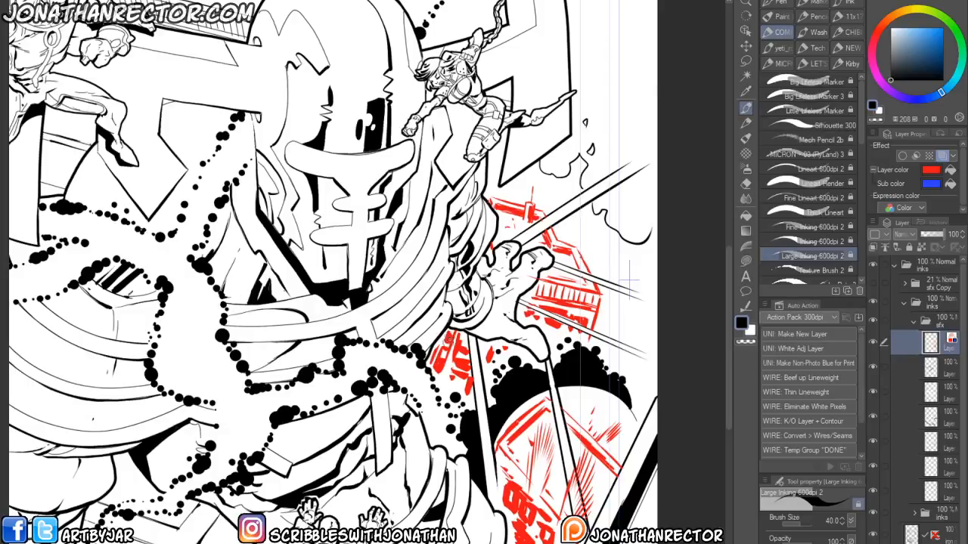
- Erase stray red strokes around the burst and across the robot's lower body
key(e)
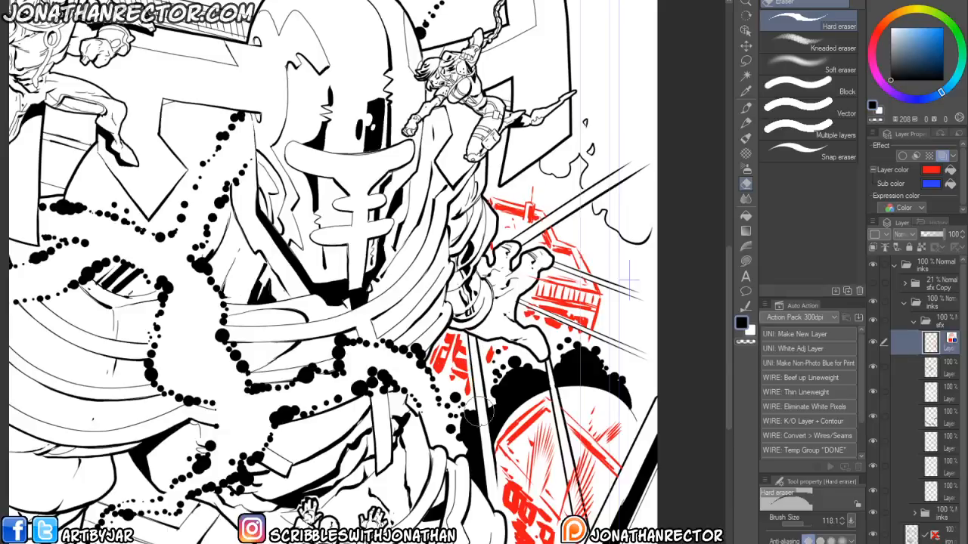
drag(494, 374, 459, 409)
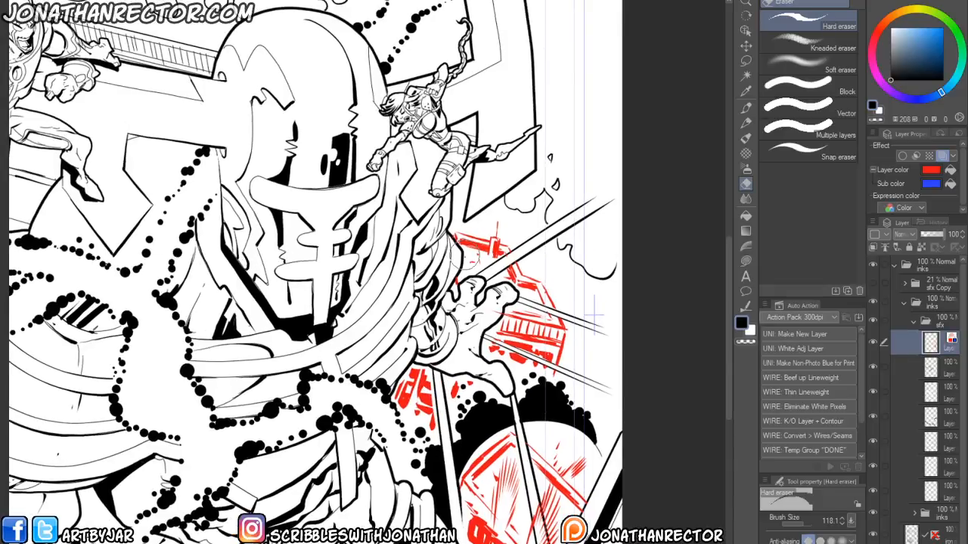
drag(245, 444, 310, 439)
mouse_move(182, 425)
mouse_down()
mouse_move(236, 397)
mouse_move(331, 271)
mouse_up()
drag(190, 378, 292, 340)
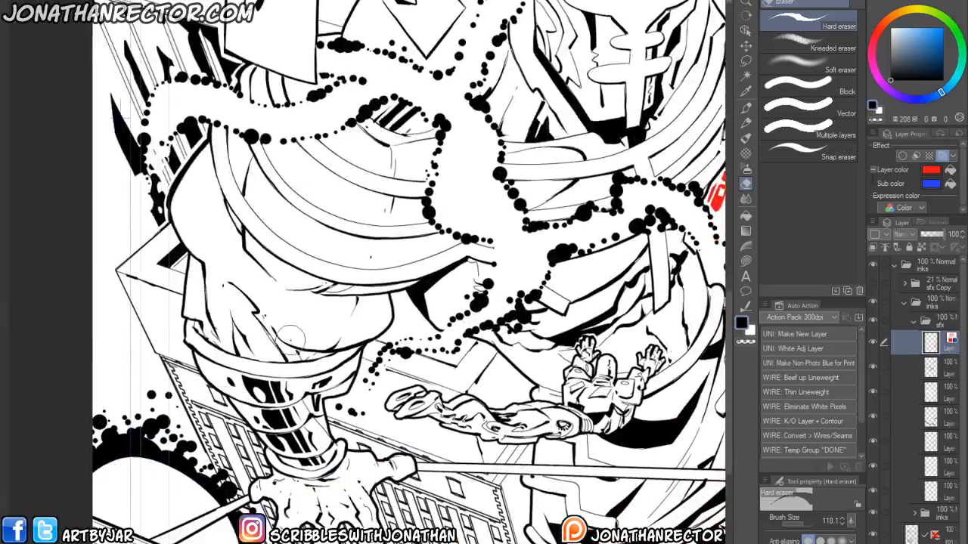
scroll(291, 340, down, 2)
drag(264, 408, 257, 480)
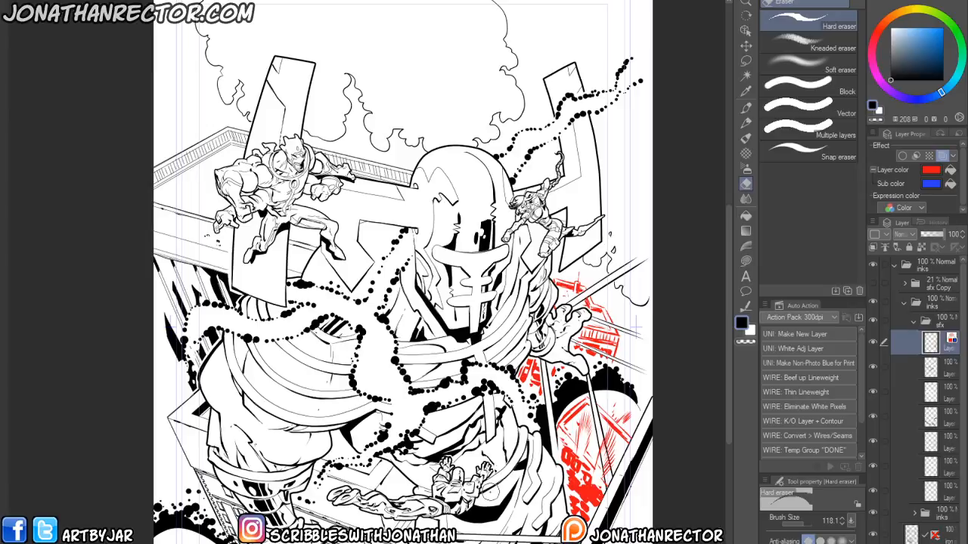
mouse_move(280, 456)
mouse_down()
mouse_move(268, 370)
mouse_move(261, 397)
mouse_up()
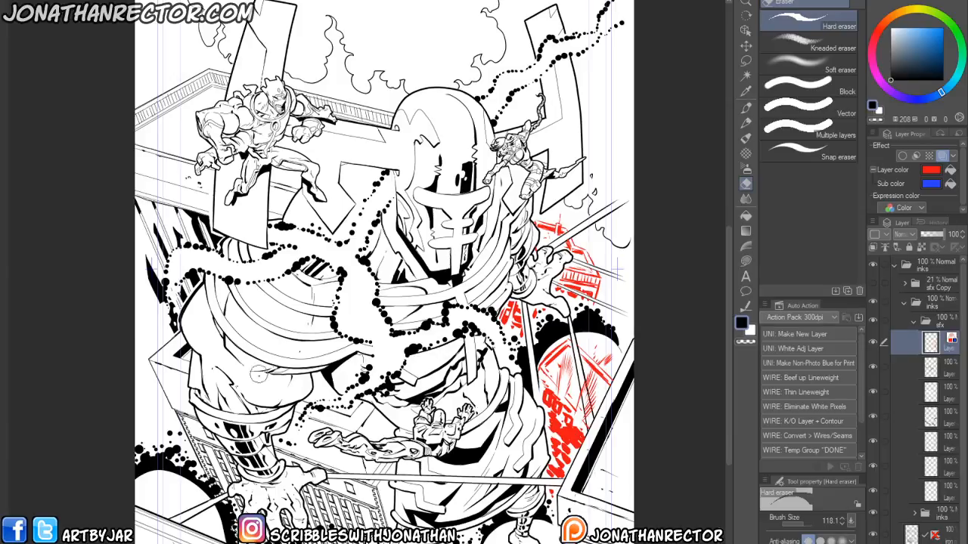
- Erase leftover marks near the burst and switch to the lower layer in the sfx folder
drag(331, 343, 330, 342)
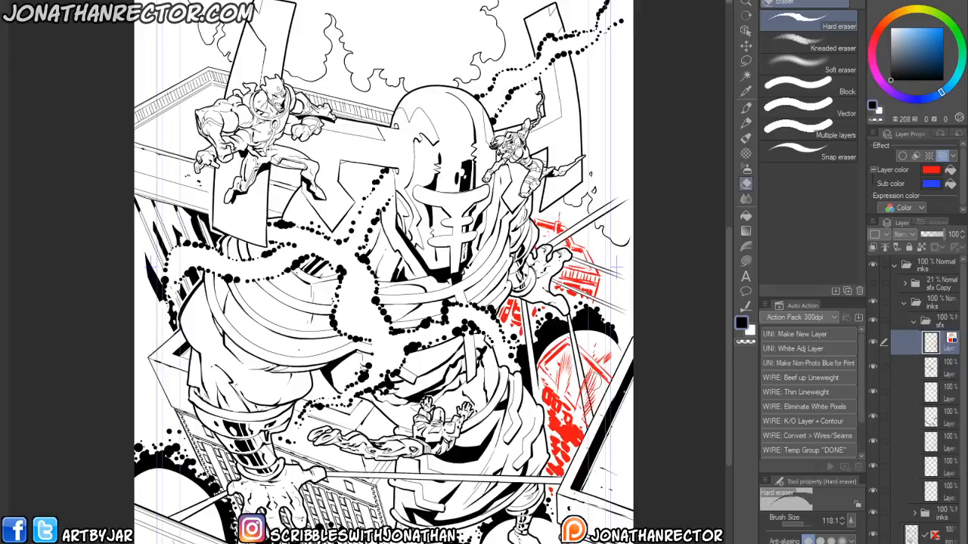
click(872, 440)
click(871, 445)
click(911, 444)
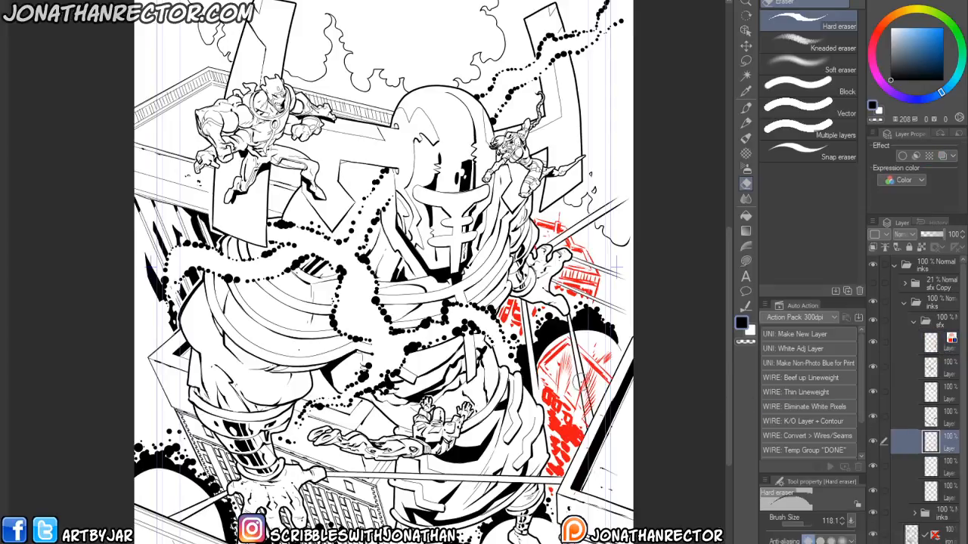
drag(585, 395, 587, 412)
- Select a layer in the lower inks folder, switch to the large inking pen, and survey the full cover
click(914, 514)
click(930, 533)
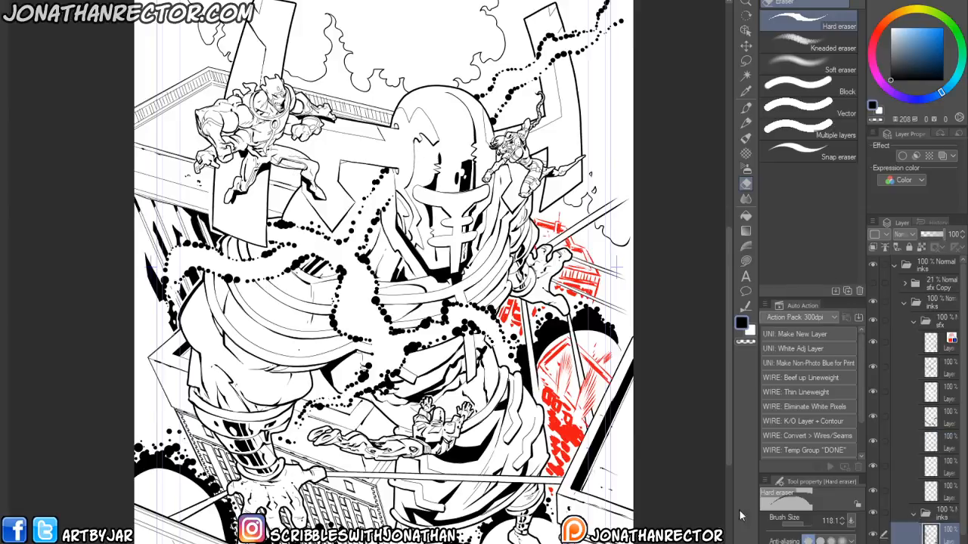
scroll(333, 145, up, 5)
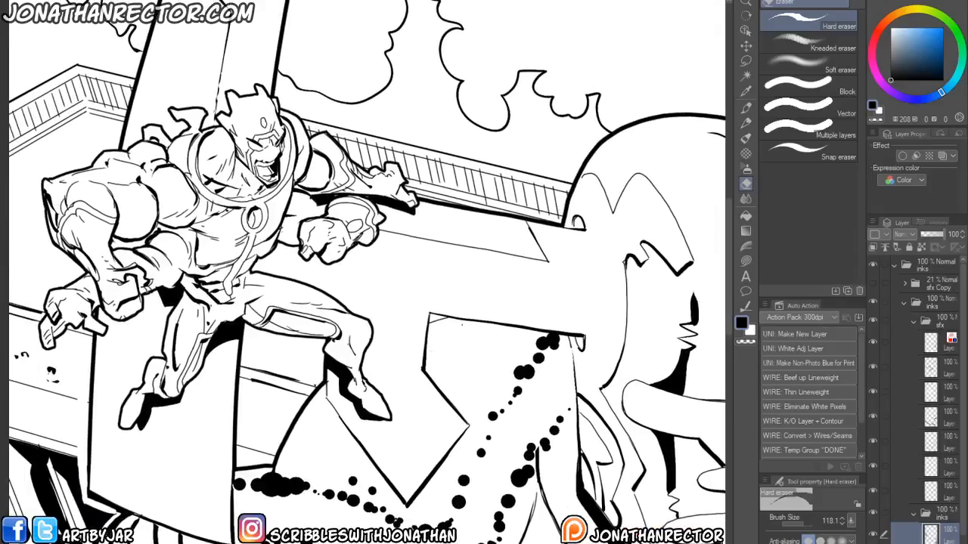
key(p)
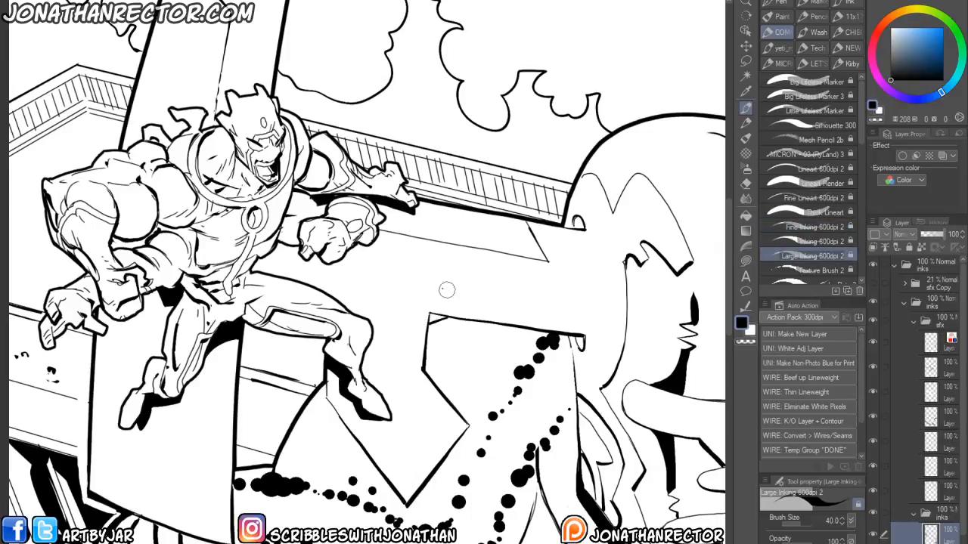
scroll(177, 427, down, 3)
drag(248, 482, 352, 317)
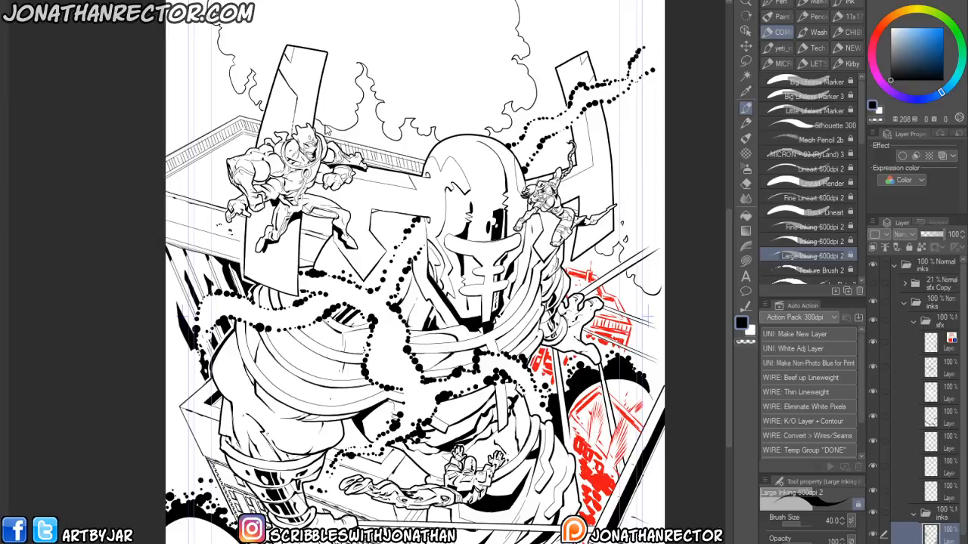
drag(267, 455, 257, 402)
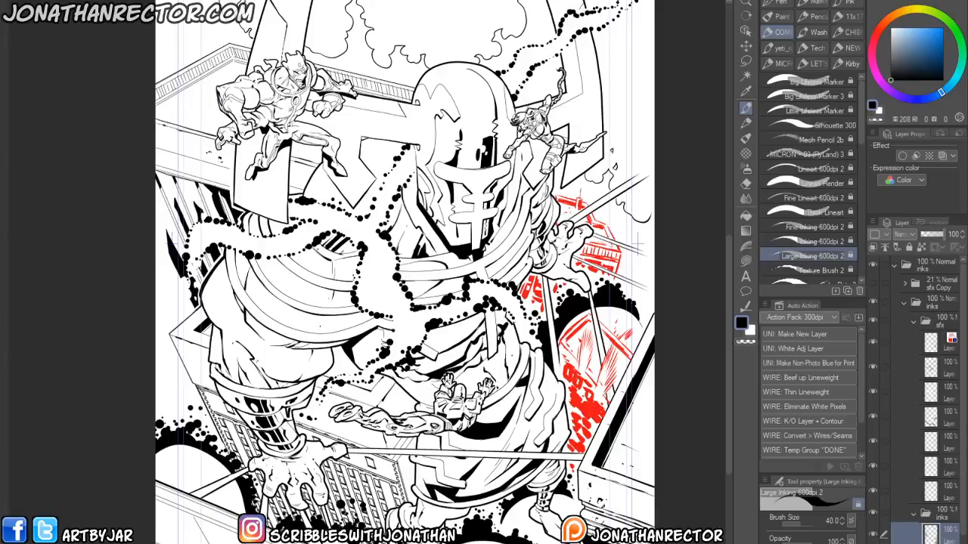
drag(367, 265, 357, 315)
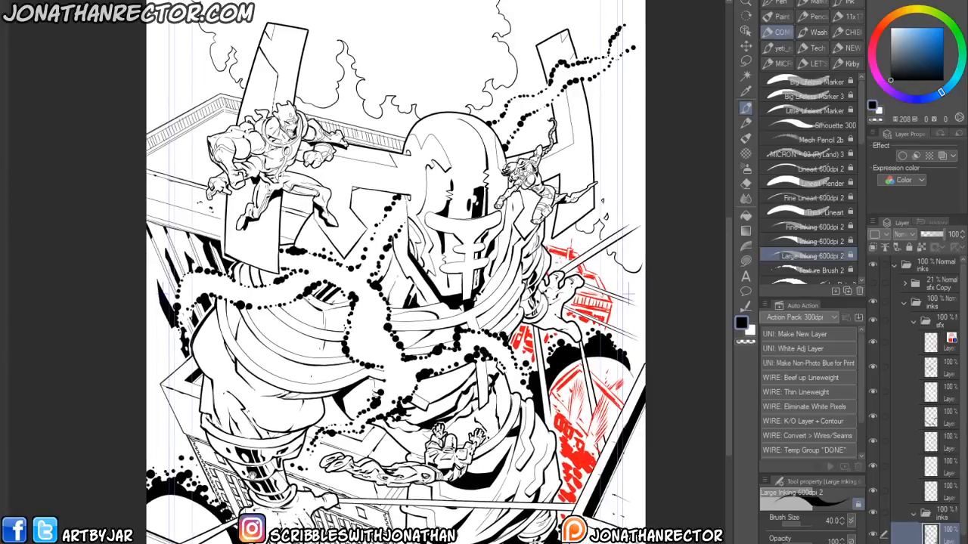
drag(257, 471, 254, 440)
- Reselect the upper sfx layer and turn off its red layer color so the burst shows in black
click(943, 347)
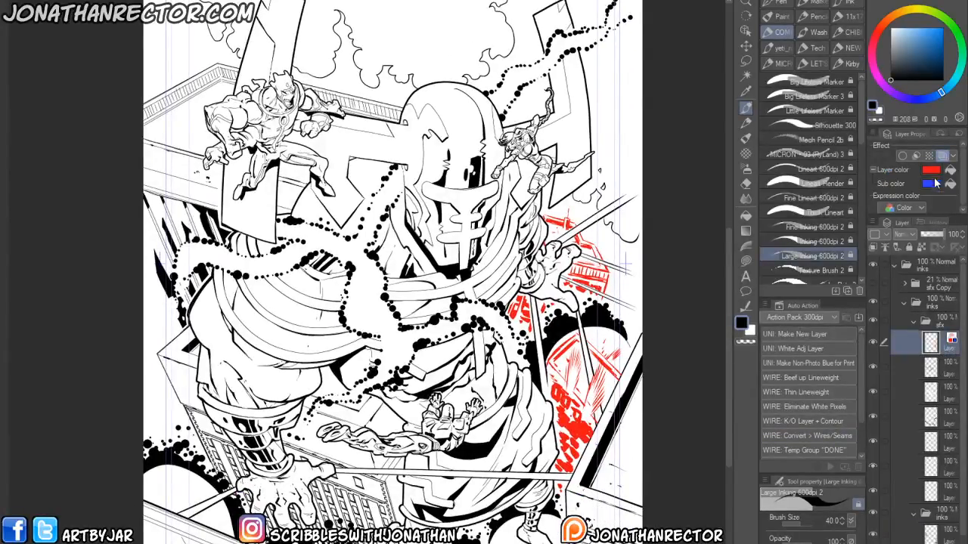
click(942, 155)
drag(254, 428, 252, 400)
- Zoom into the robot's lower hand and building area to inspect the dot trails and splatters
scroll(246, 401, down, 2)
scroll(238, 405, up, 2)
drag(208, 284, 209, 297)
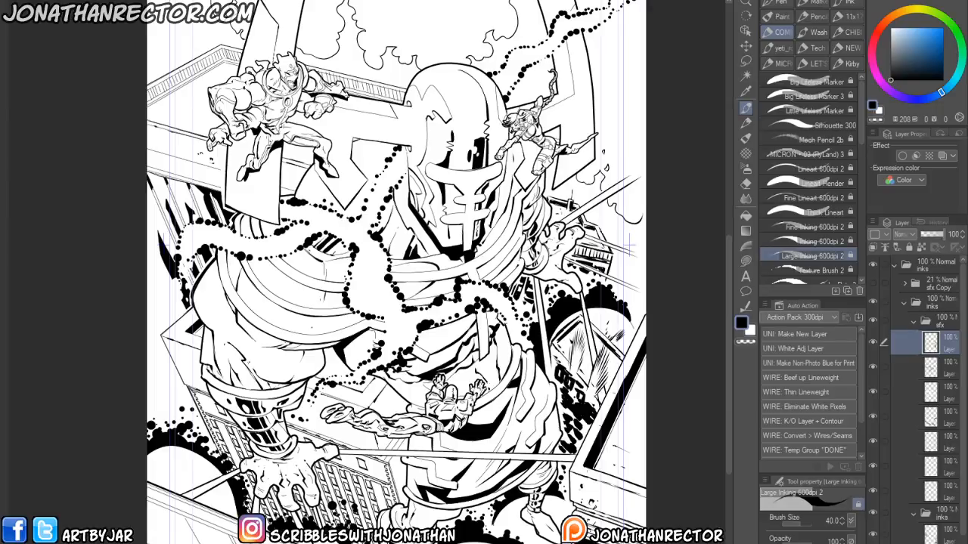
mouse_move(231, 412)
mouse_down()
mouse_move(233, 427)
mouse_move(225, 409)
mouse_up()
drag(166, 365, 150, 226)
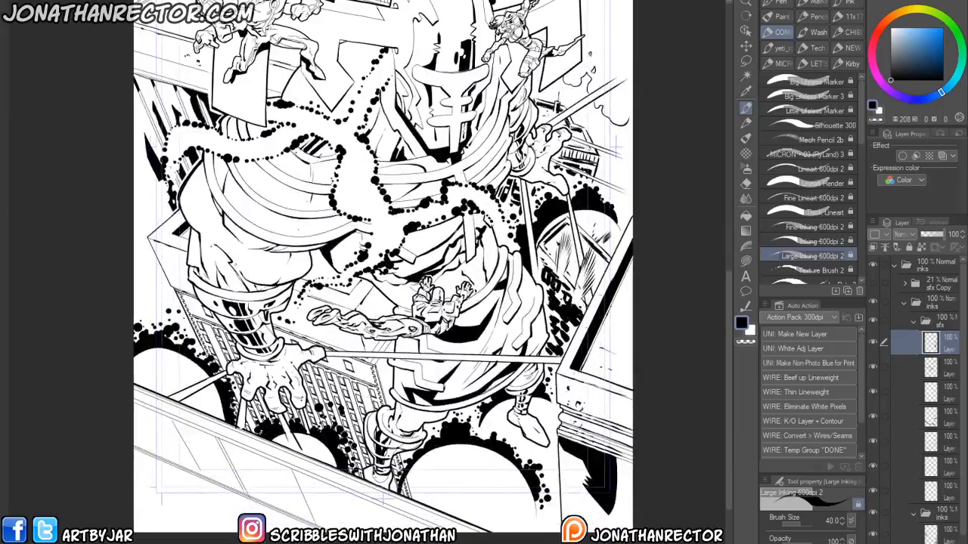
scroll(217, 335, up, 3)
drag(217, 335, 225, 290)
drag(295, 480, 295, 460)
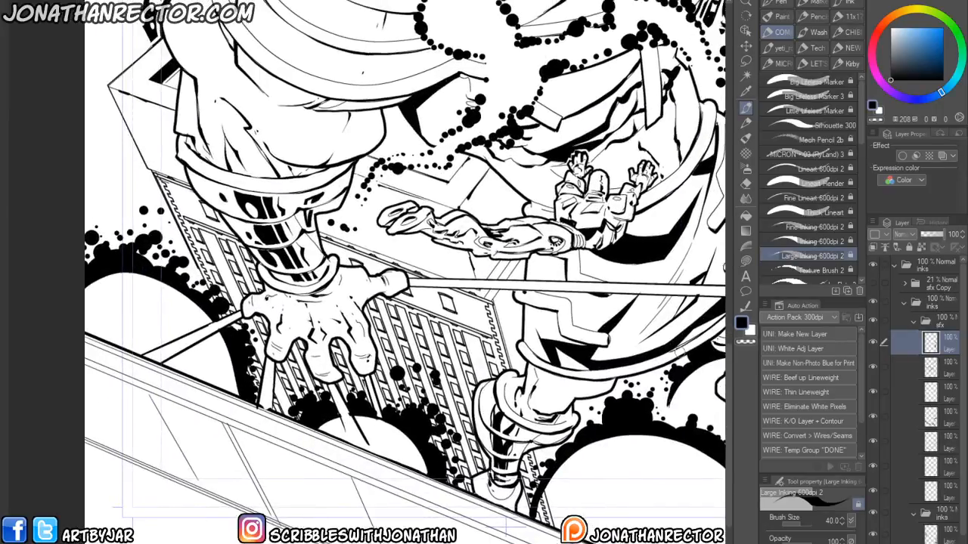
drag(368, 371, 374, 414)
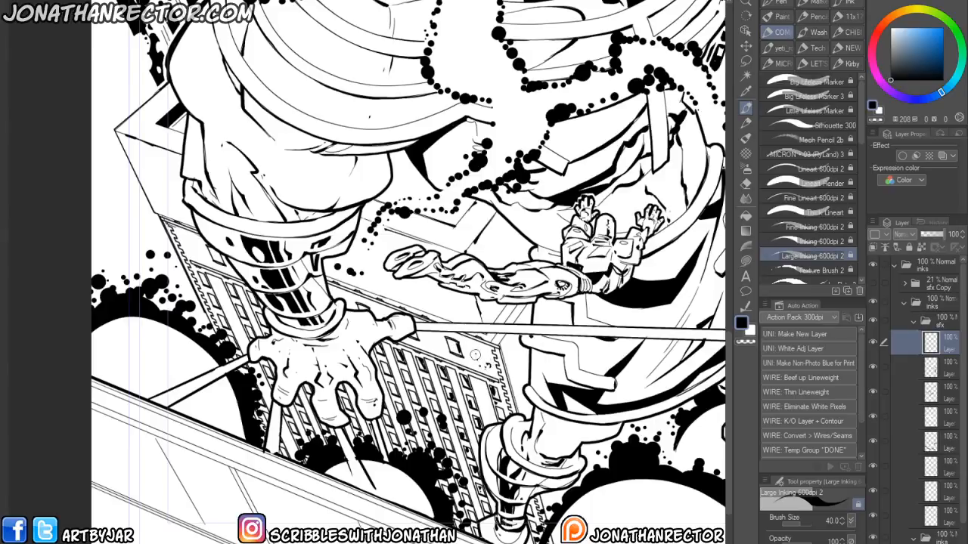
scroll(478, 356, up, 2)
scroll(463, 305, up, 1)
scroll(397, 406, up, 2)
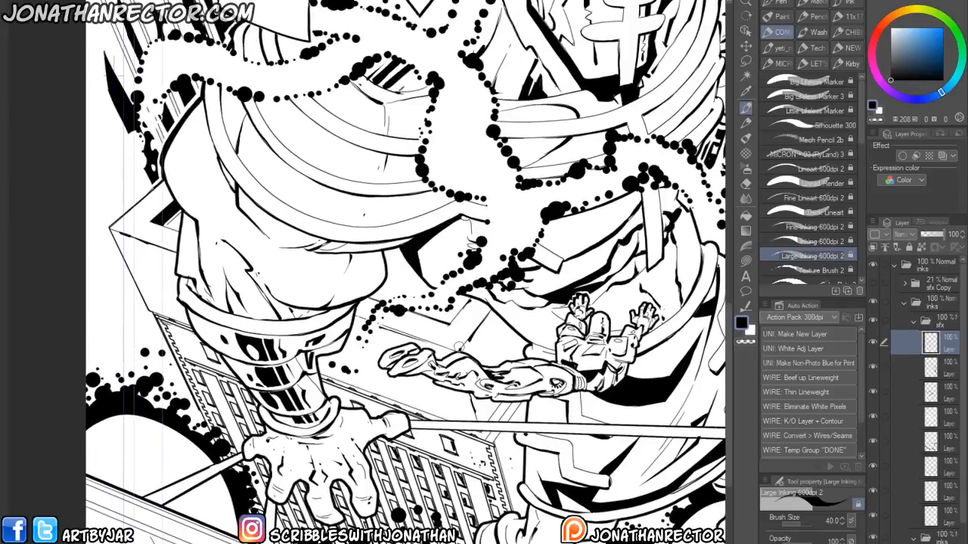
- Touch up the Kirby-dot trails over the robot's arm using black ink and white correction strokes
drag(488, 316, 492, 339)
drag(166, 290, 228, 340)
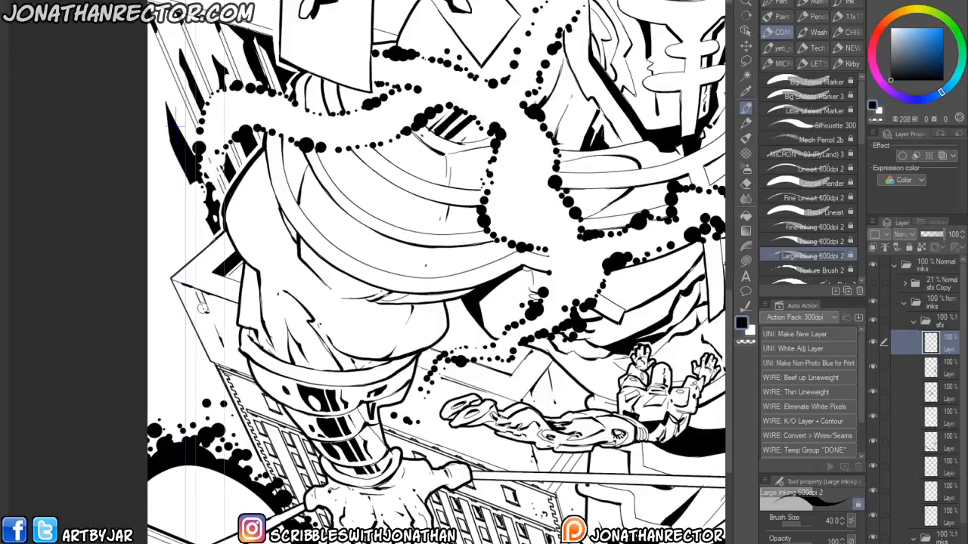
drag(204, 316, 197, 298)
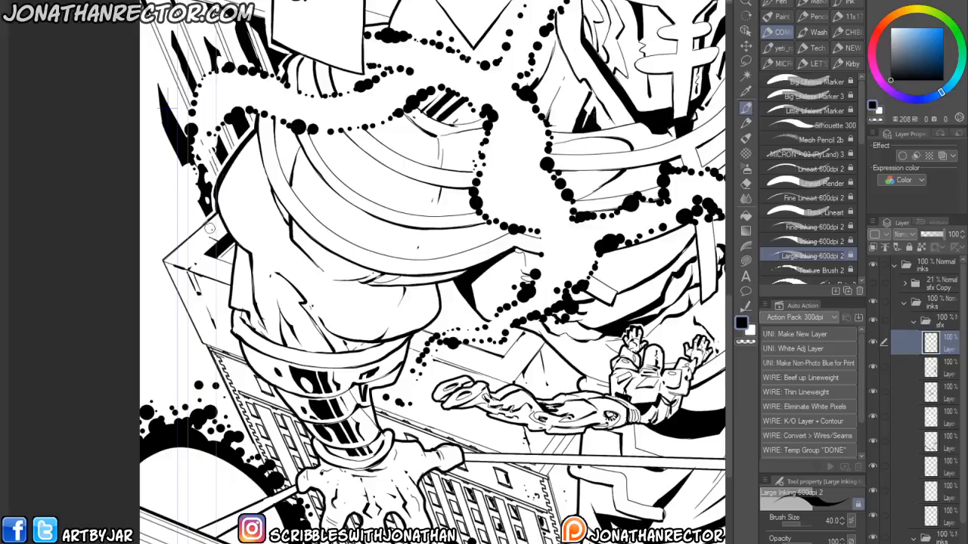
key(x)
key(x)
drag(437, 367, 372, 388)
key(x)
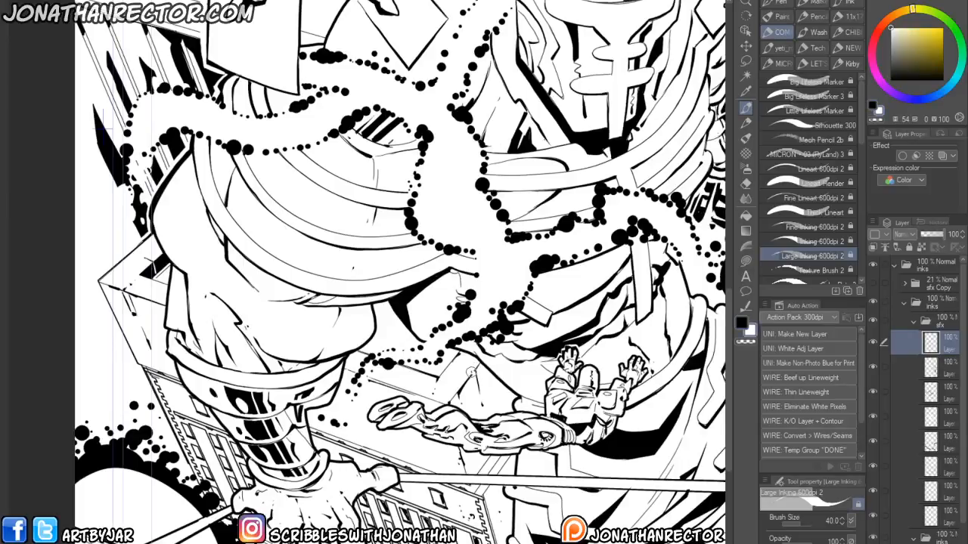
key(x)
key(x)
drag(324, 475, 310, 419)
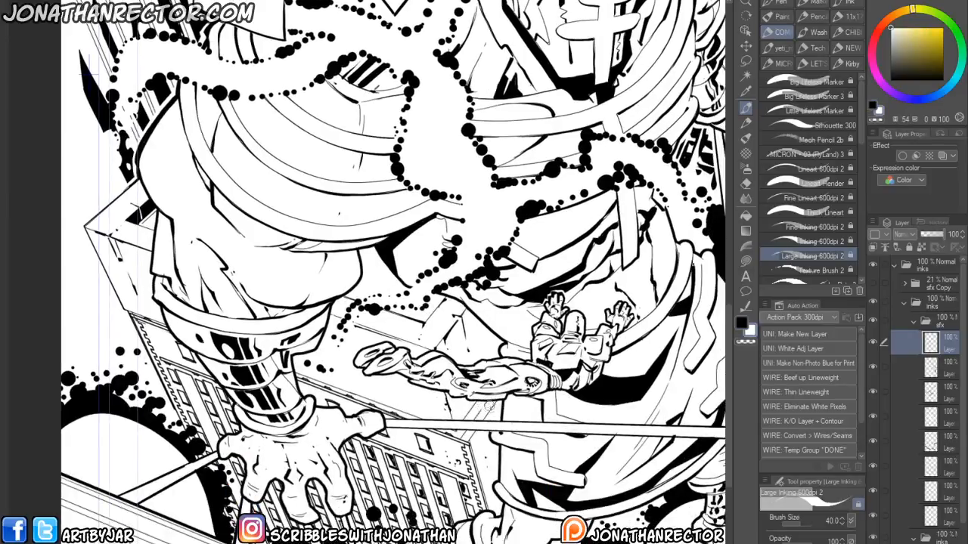
key(x)
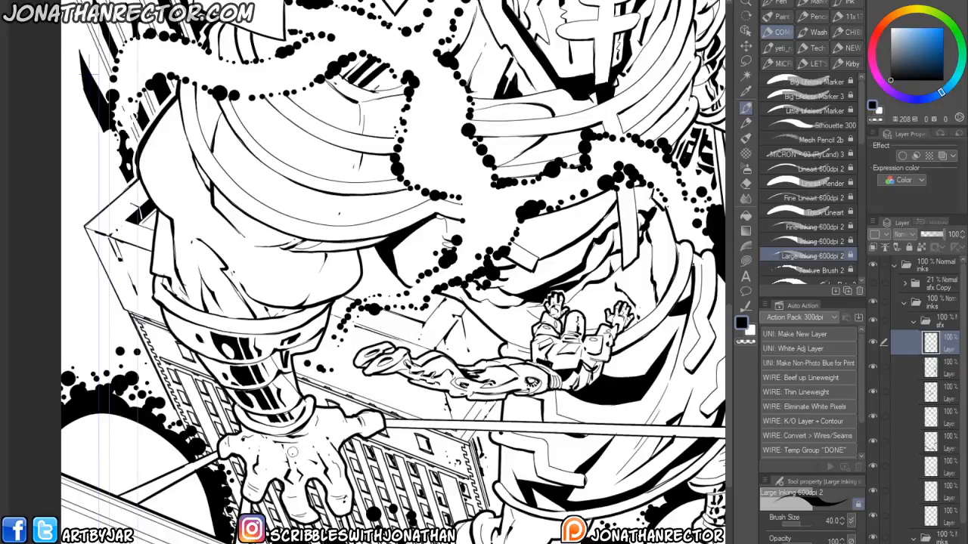
- Clean up marks beside the hero on the left rooftop with black and white ink strokes
scroll(291, 444, up, 1)
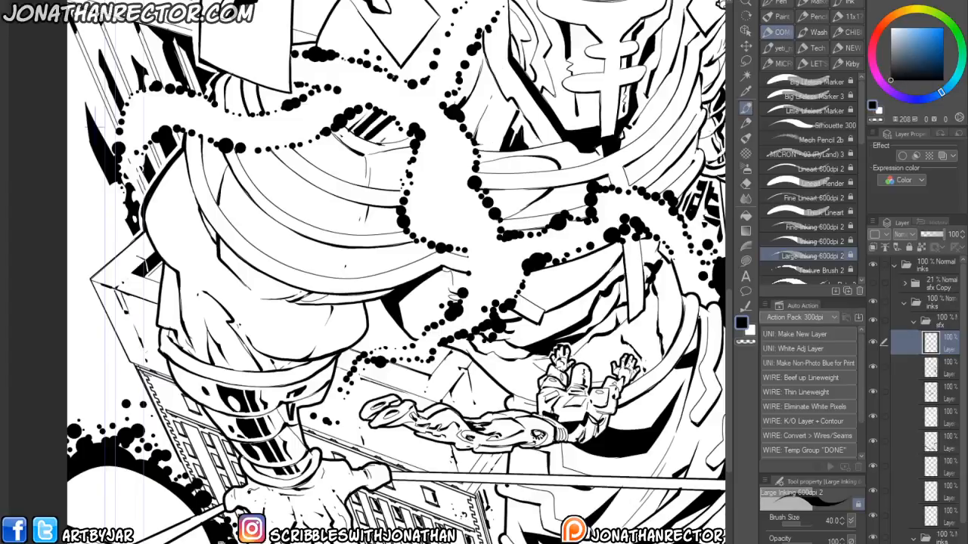
scroll(145, 348, down, 4)
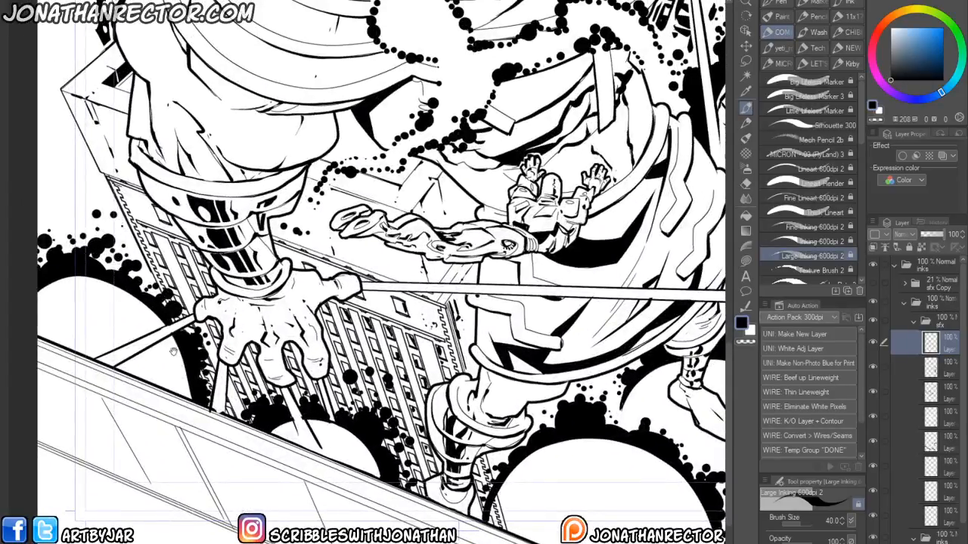
scroll(227, 329, up, 8)
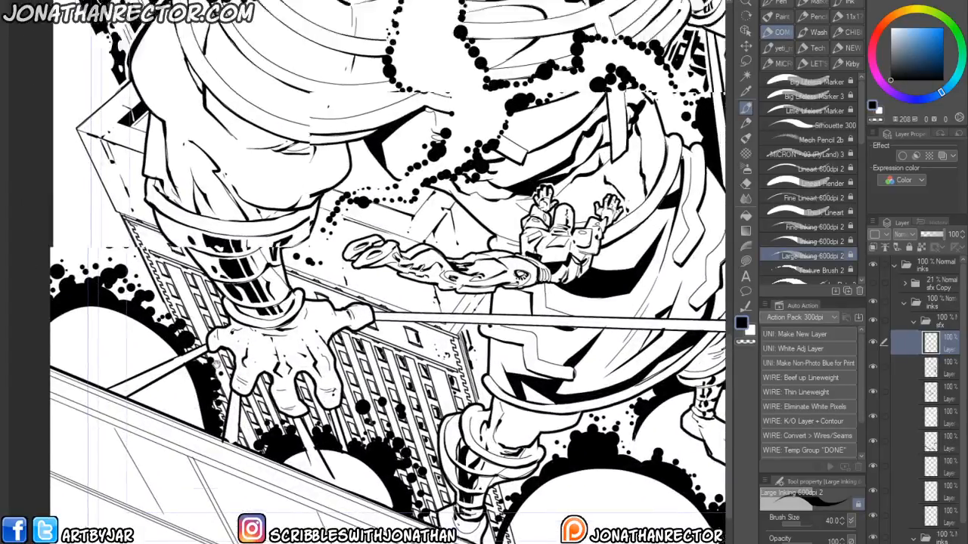
mouse_move(207, 319)
mouse_down()
mouse_move(213, 338)
mouse_move(198, 298)
mouse_up()
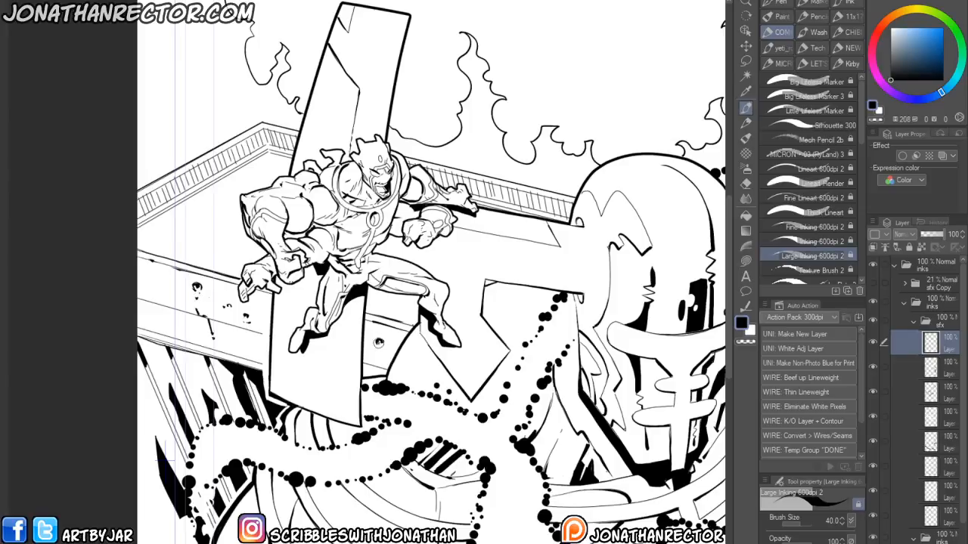
mouse_move(378, 346)
mouse_down()
mouse_move(380, 355)
mouse_move(376, 321)
mouse_up()
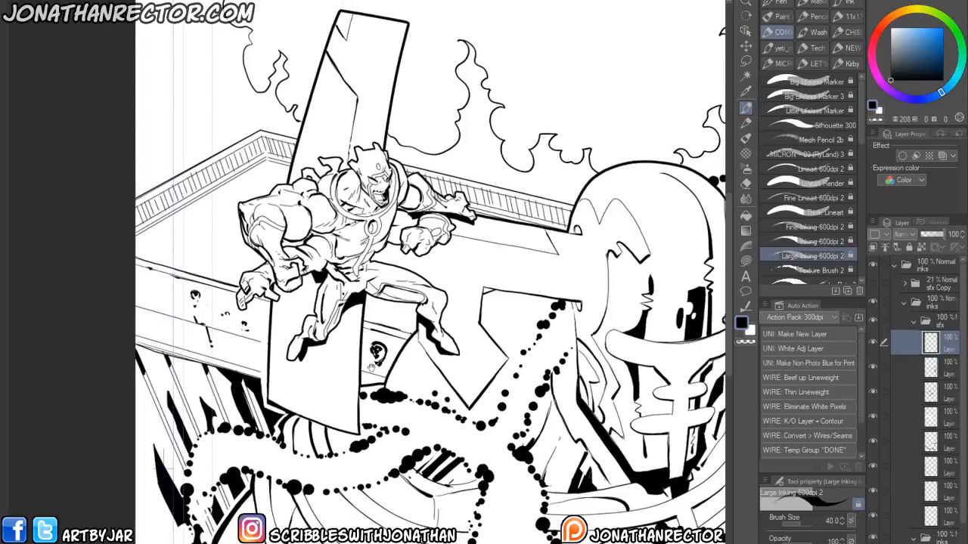
key(x)
drag(383, 363, 383, 352)
key(x)
drag(419, 263, 393, 308)
- Pan across the smoke clouds and top of the cover to inspect the linework
drag(212, 292, 317, 369)
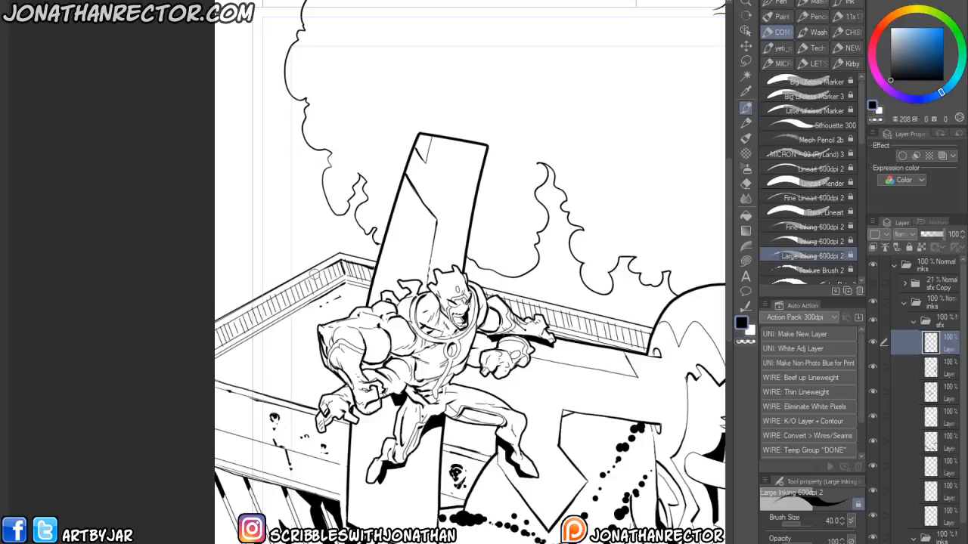
drag(254, 309, 198, 339)
drag(395, 323, 189, 345)
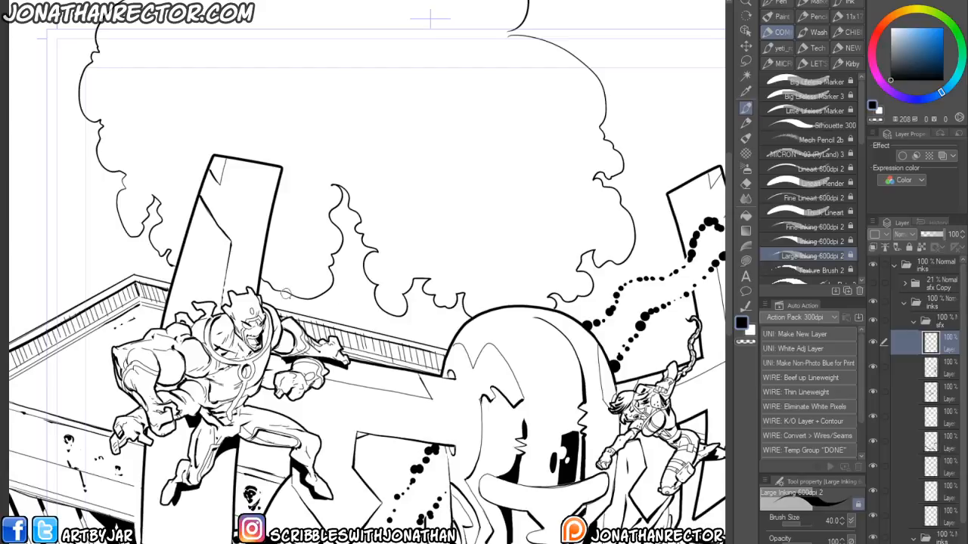
key(x)
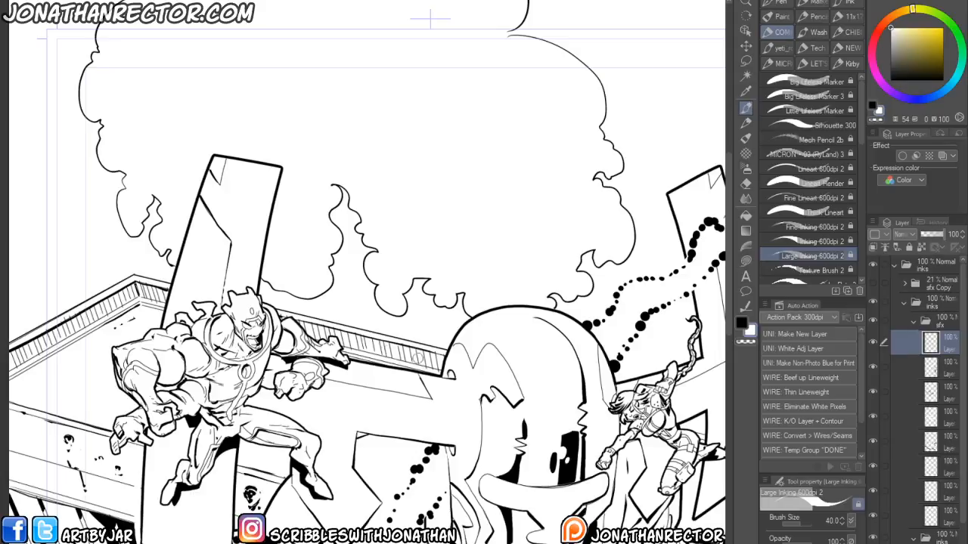
drag(150, 400, 493, 450)
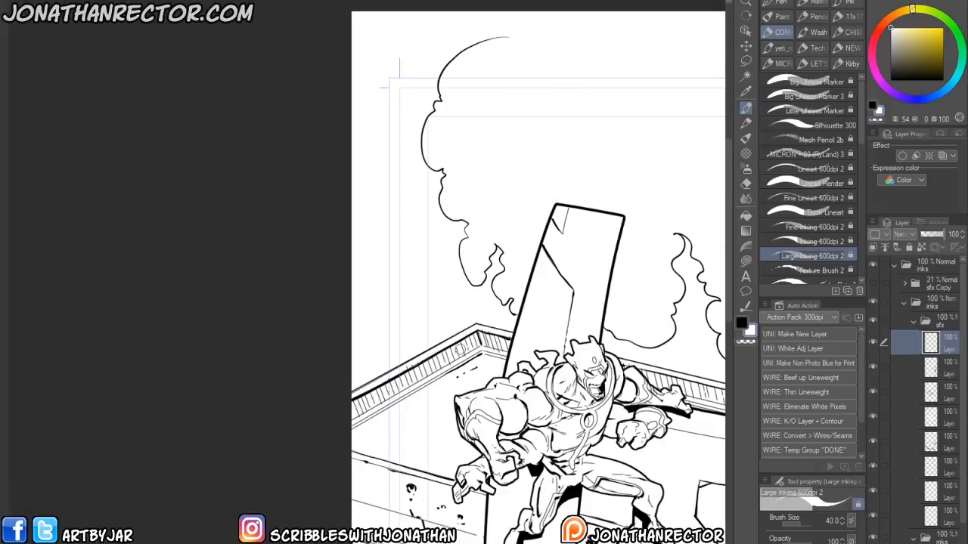
key(x)
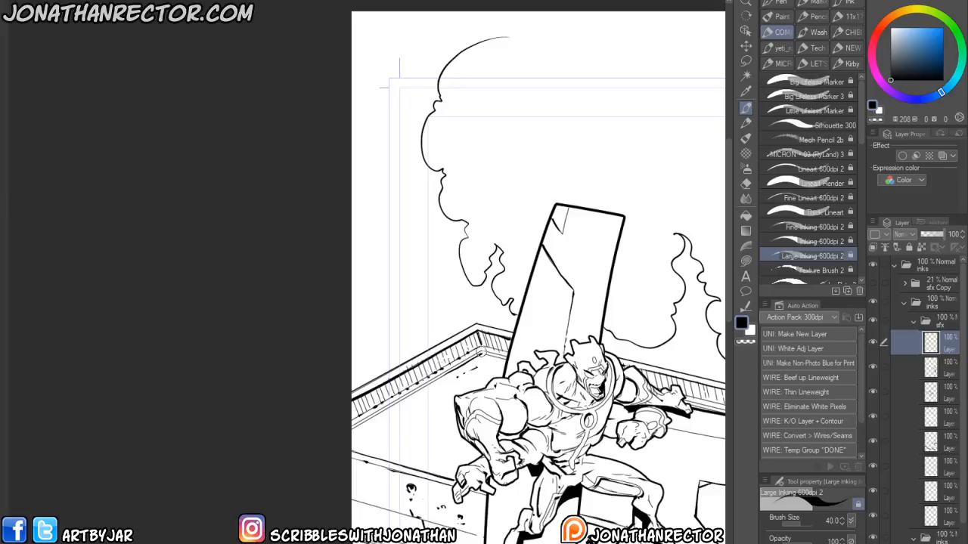
drag(437, 380, 231, 378)
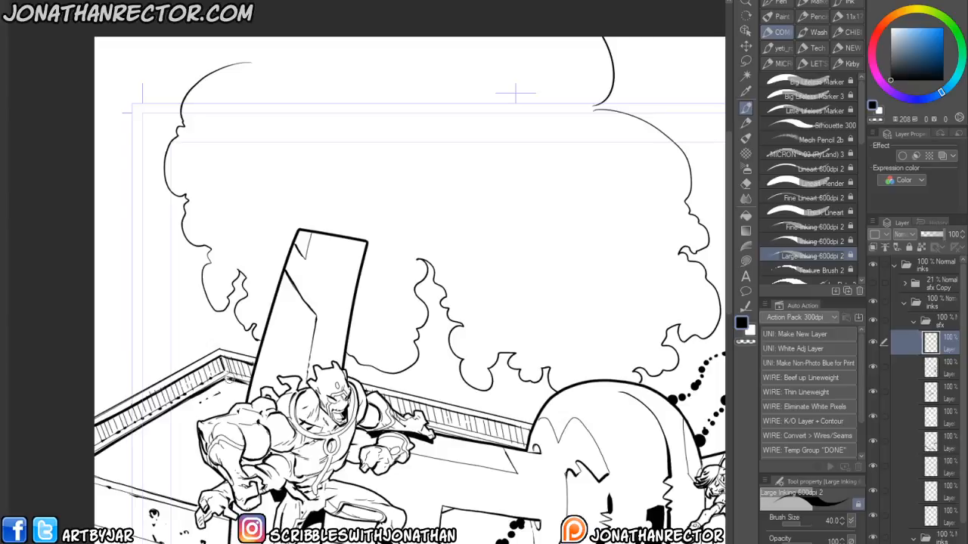
drag(352, 415, 249, 391)
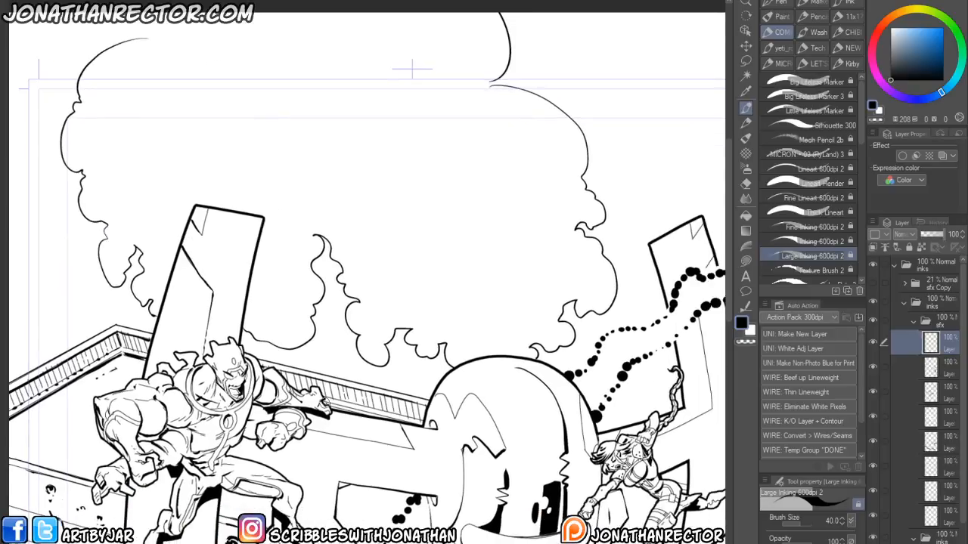
- Ink additional touches on the rooftop and dot trail below the left hero
key(g)
key(p)
drag(286, 371, 425, 404)
mouse_move(141, 521)
mouse_down()
mouse_move(184, 508)
mouse_move(408, 510)
mouse_up()
drag(292, 441, 325, 418)
drag(336, 469, 278, 362)
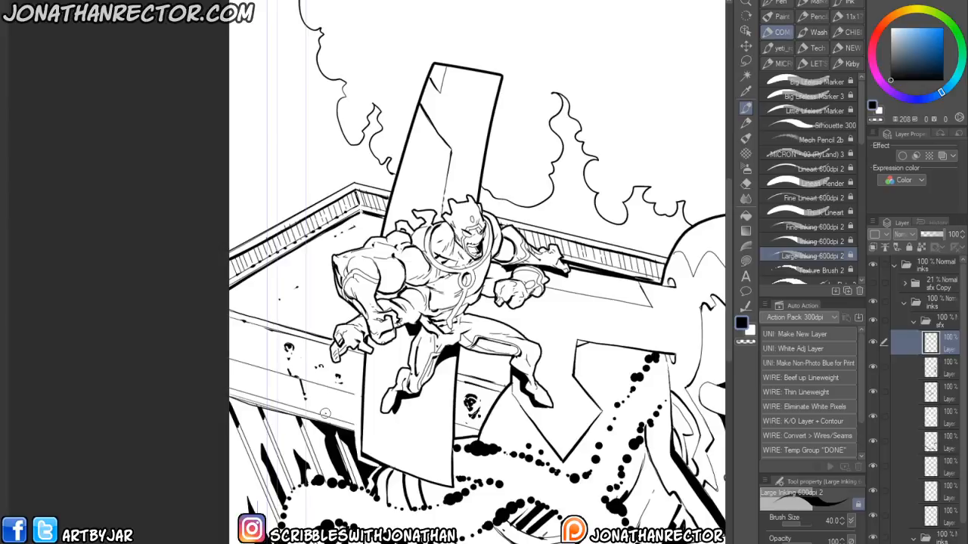
drag(405, 410, 257, 441)
drag(257, 480, 245, 455)
drag(388, 364, 316, 468)
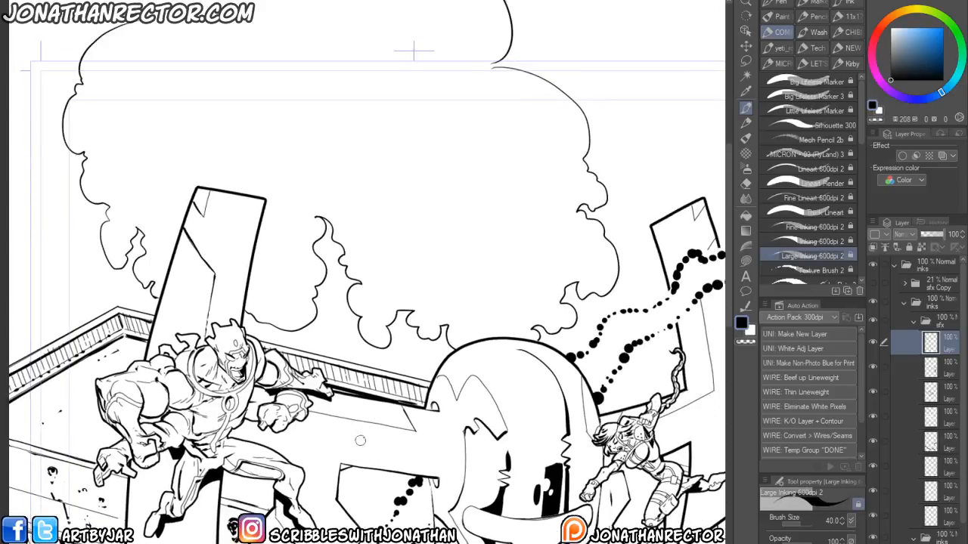
drag(368, 434, 320, 458)
- Erase a stray mark beside the robot's helmet and return to the inking pen
key(e)
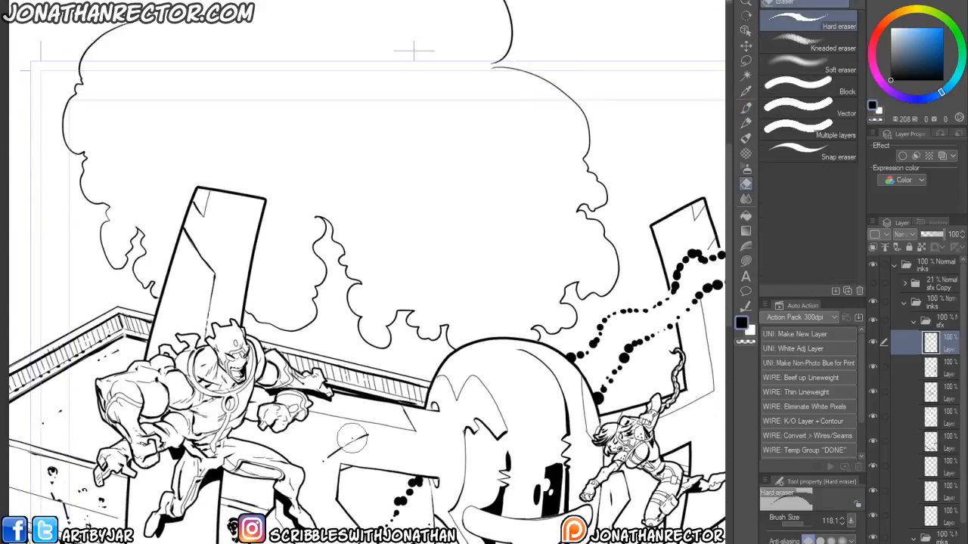
drag(363, 518, 205, 445)
key(p)
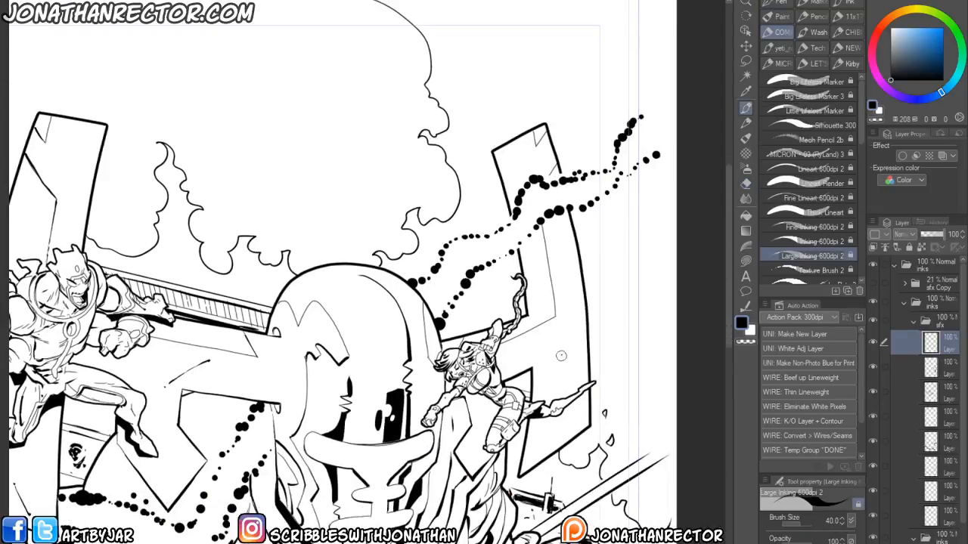
- Clean up the linework around the robot's helmet and the rooftops with black and white ink strokes
drag(568, 306, 563, 345)
drag(274, 497, 348, 363)
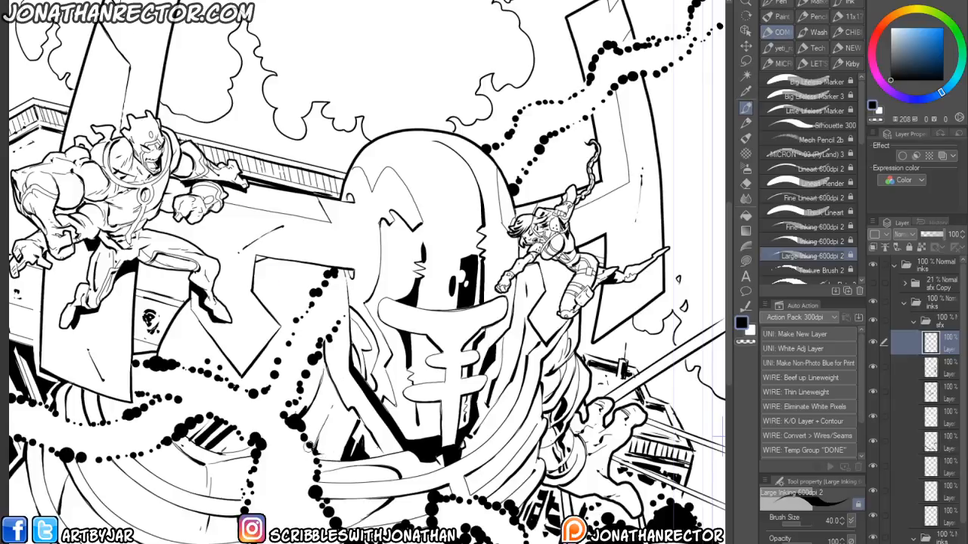
drag(315, 211, 339, 362)
key(x)
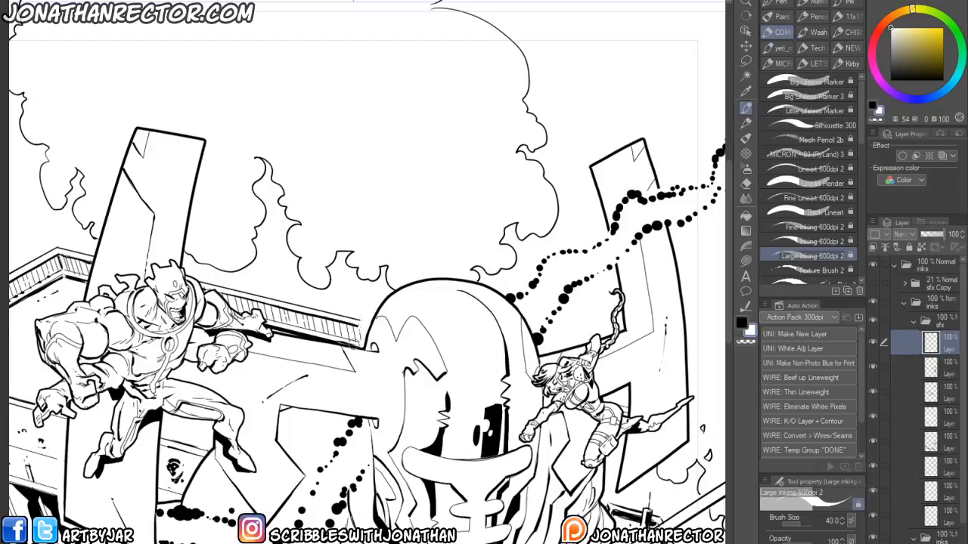
mouse_move(348, 341)
mouse_down()
mouse_move(359, 334)
mouse_move(351, 324)
mouse_move(348, 337)
mouse_move(331, 328)
mouse_up()
key(x)
- Ink further touches along the robot's lower arm and the bottom-left corner of the cover
drag(261, 519, 295, 370)
drag(290, 452, 359, 215)
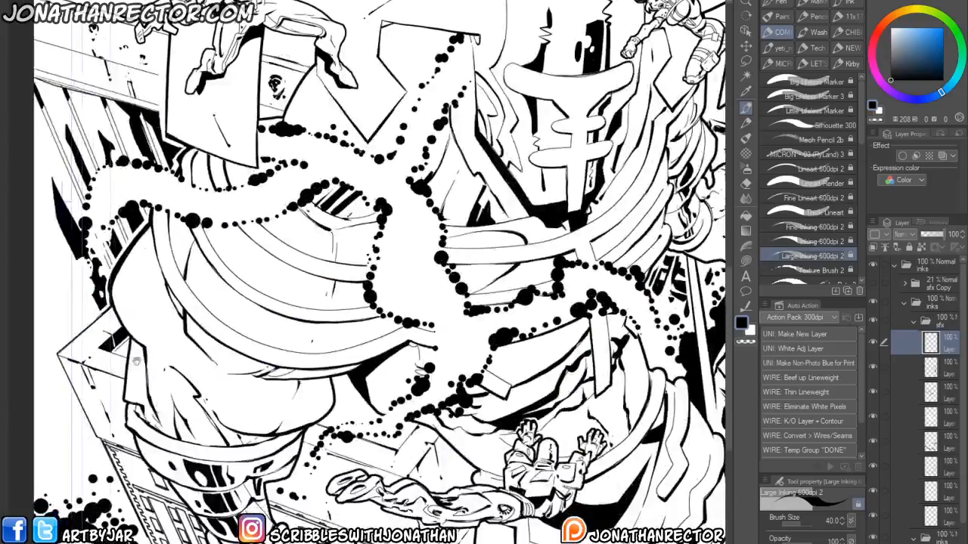
scroll(137, 361, down, 2)
drag(137, 362, 177, 290)
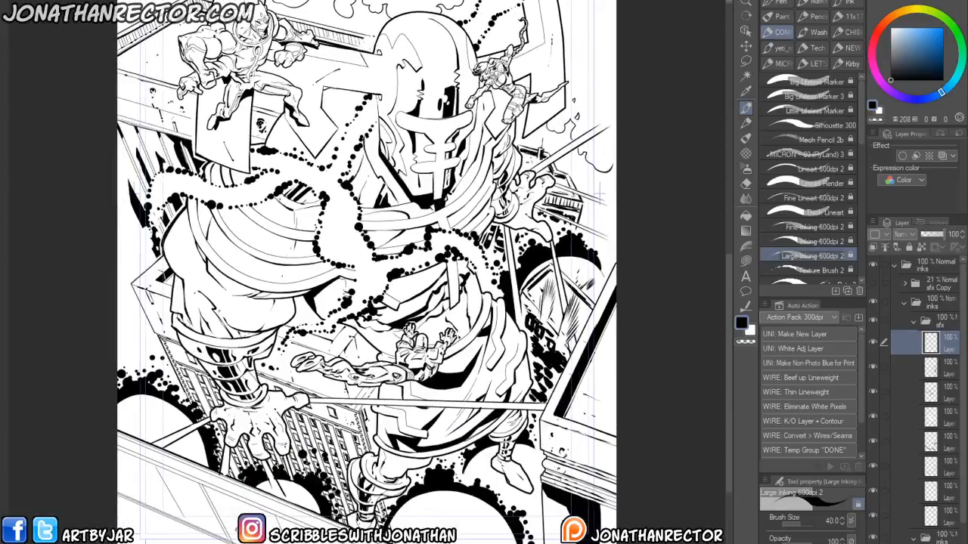
drag(140, 459, 257, 508)
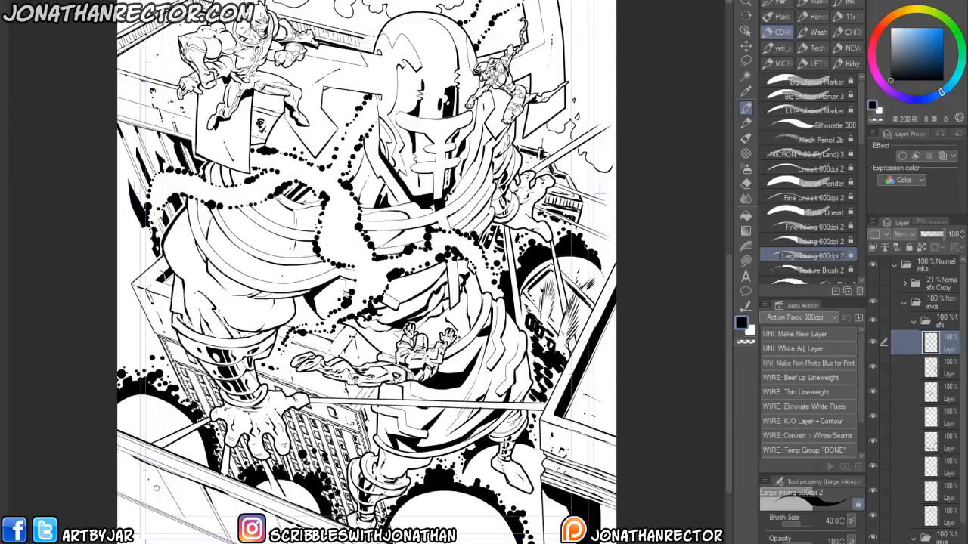
- Fill small gaps in the bottom-left corner with the fill tool and return to the pen
key(g)
click(139, 472)
click(238, 512)
click(307, 542)
key(p)
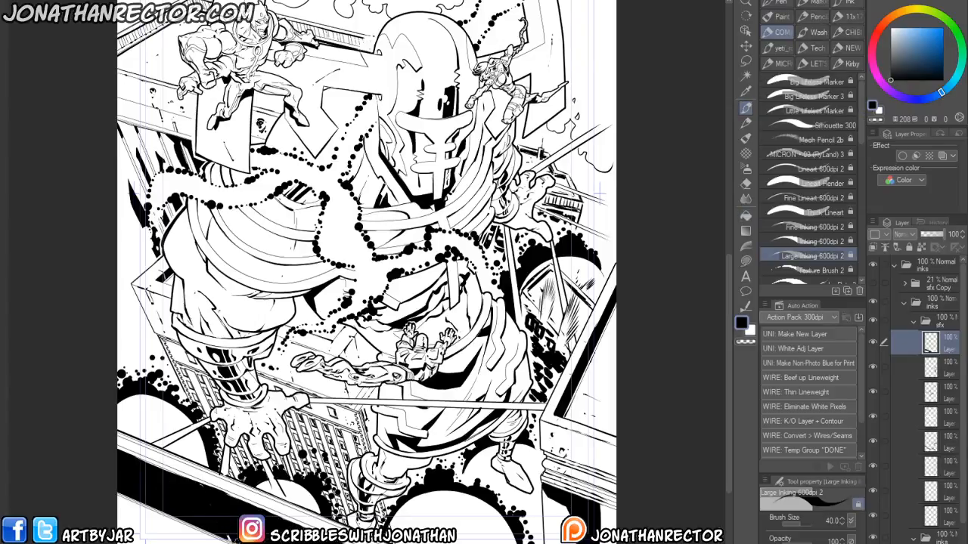
- Touch up the bottom-left building edges with alternating black and white ink strokes
mouse_move(181, 517)
mouse_down()
mouse_move(102, 522)
mouse_move(151, 519)
mouse_up()
key(x)
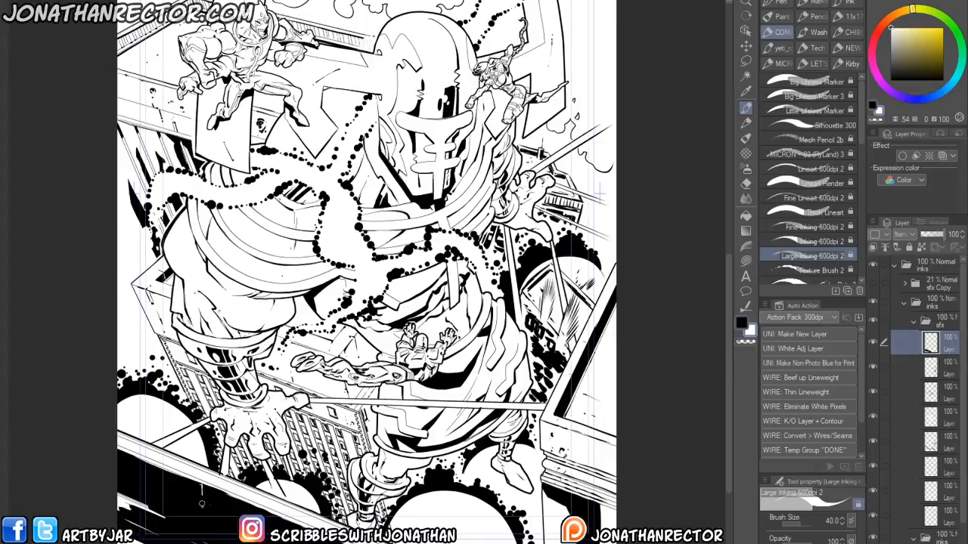
drag(199, 497, 201, 532)
key(x)
drag(203, 490, 196, 531)
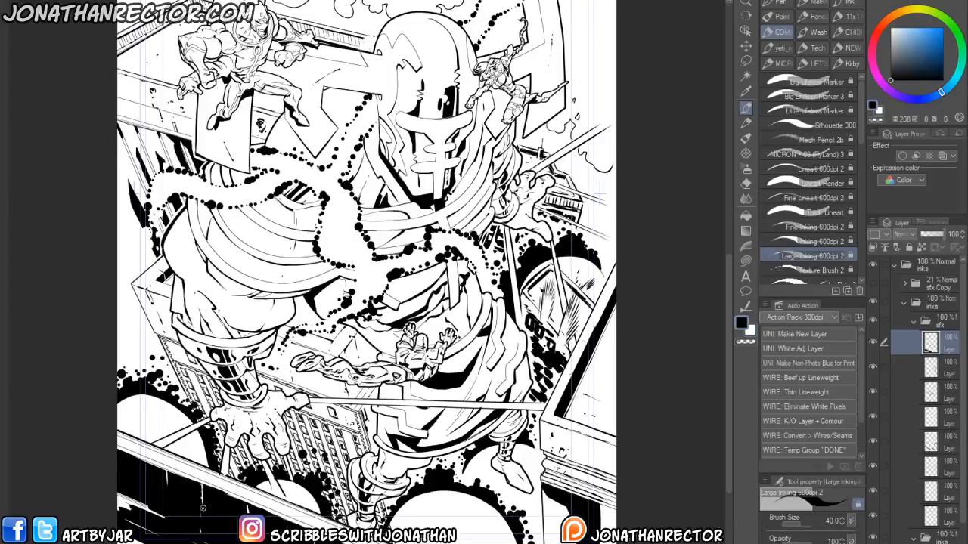
key(x)
drag(327, 428, 377, 419)
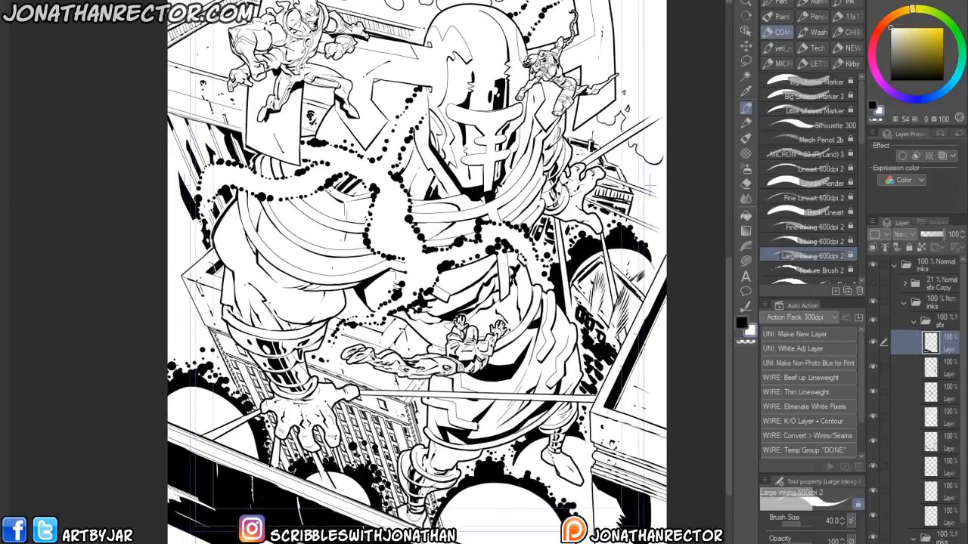
key(x)
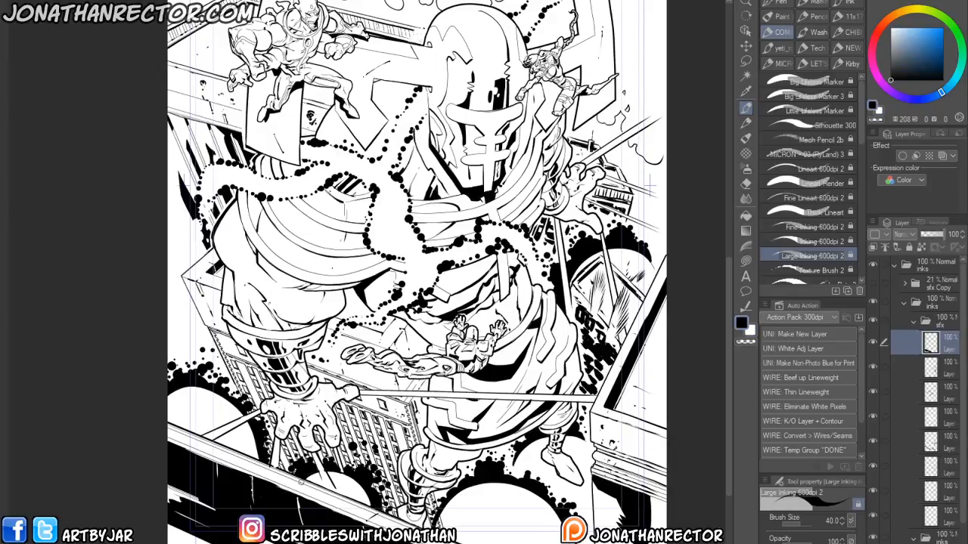
- Zoom out and pan over the whole cover to review the inks
drag(648, 187, 564, 219)
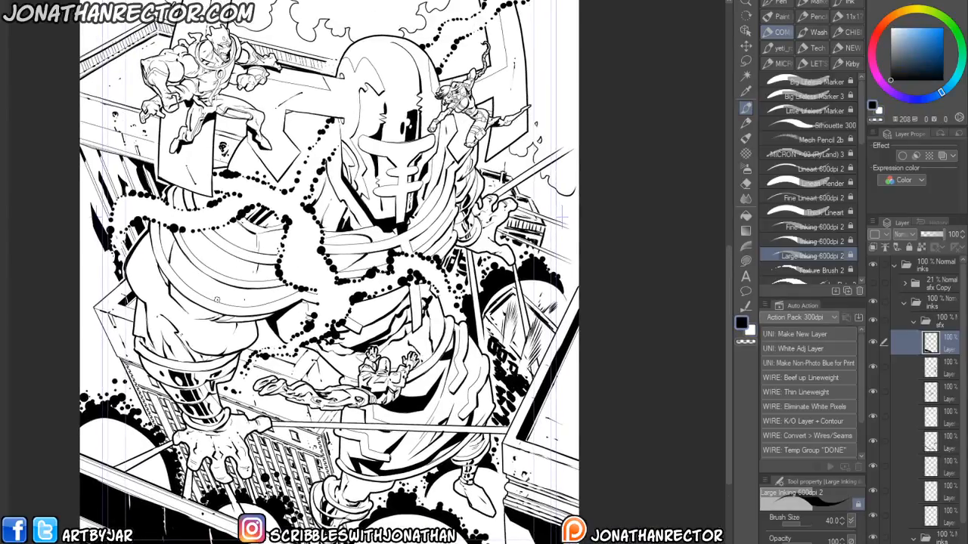
drag(179, 364, 195, 419)
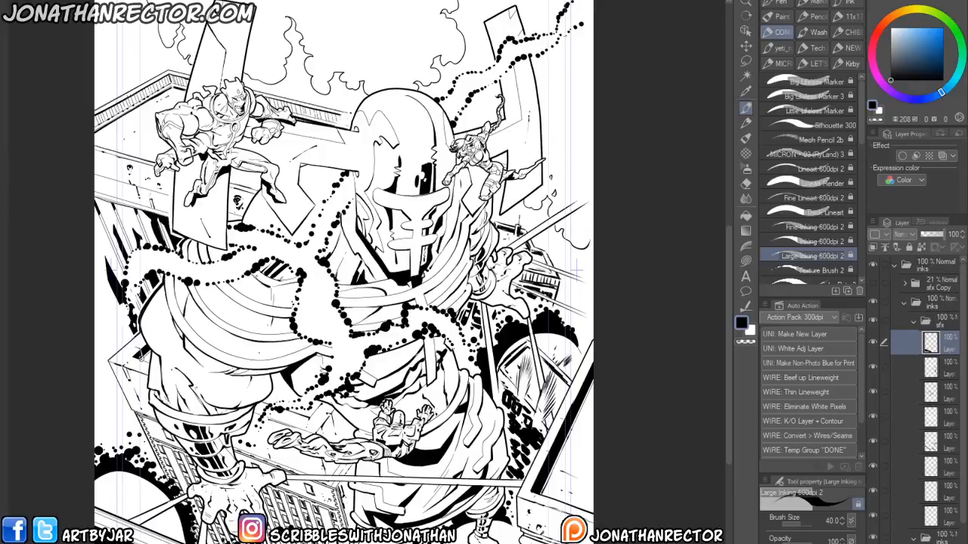
scroll(141, 357, down, 2)
drag(182, 357, 245, 387)
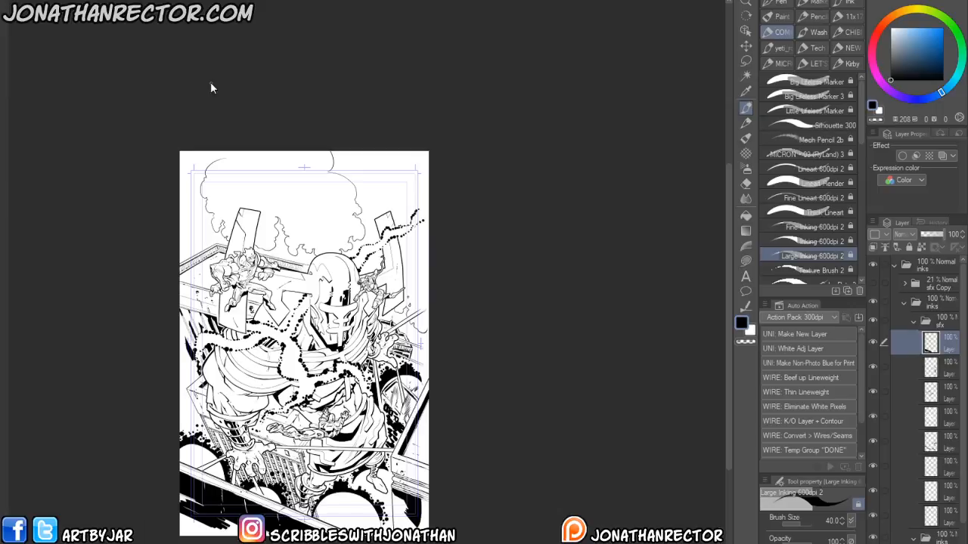
scroll(210, 83, up, 3)
drag(423, 492, 433, 46)
- Add a new layer with a red layer color and sketch jagged impact-burst outlines across the building beneath the robot's hand using Inking 600dpi 2
key(ctrl+shift+n)
drag(302, 391, 301, 76)
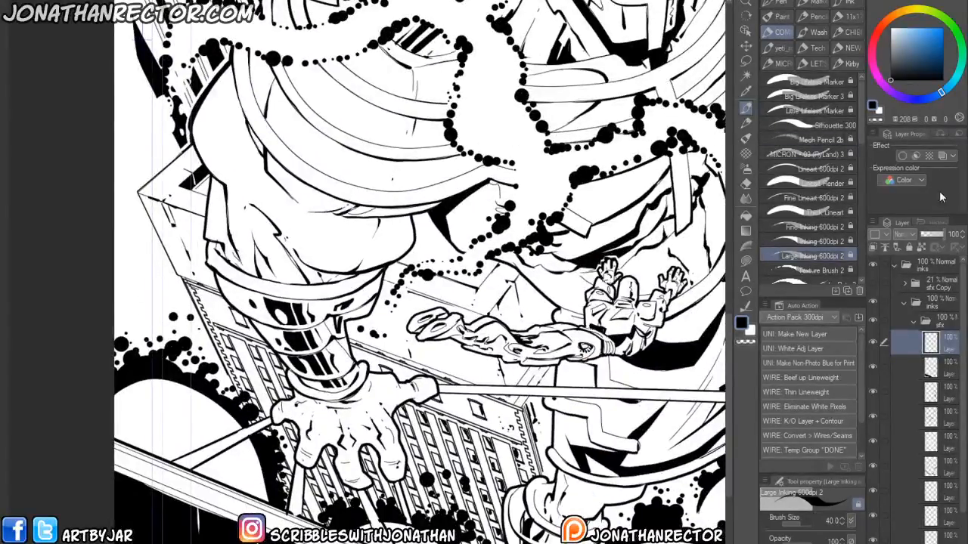
click(942, 155)
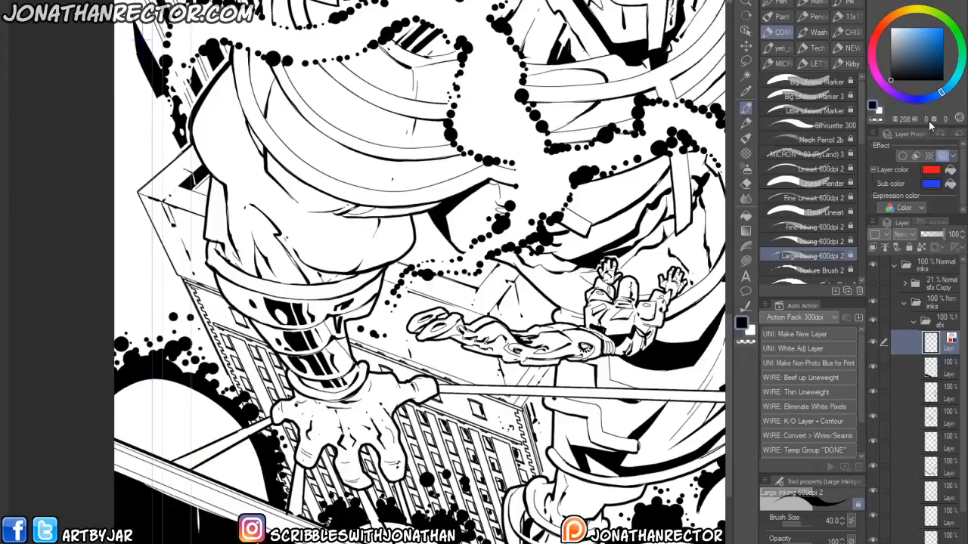
click(777, 240)
drag(252, 480, 227, 465)
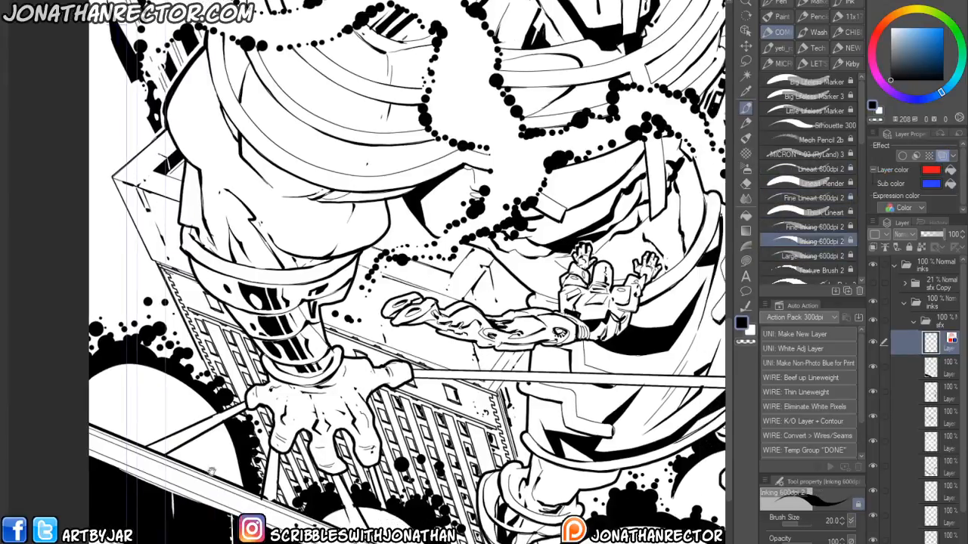
drag(357, 502, 354, 473)
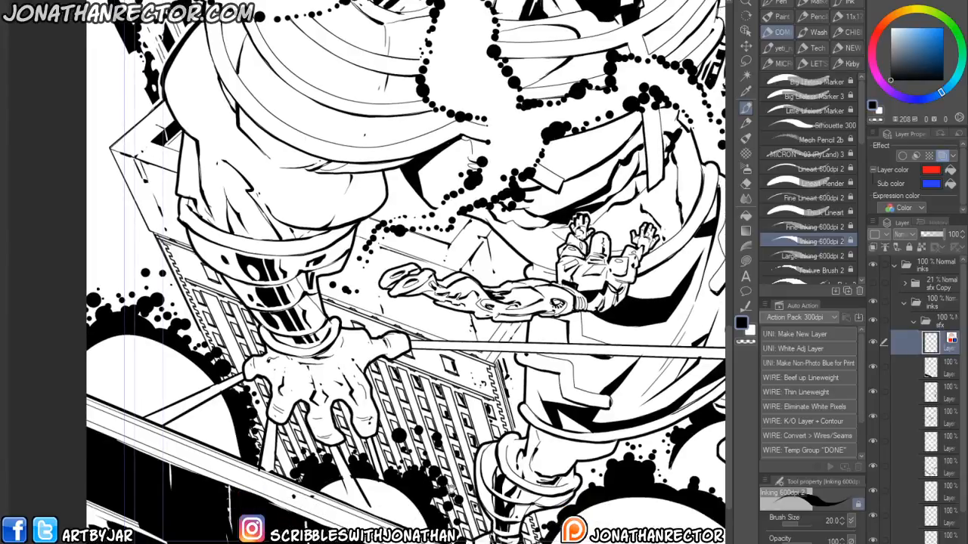
drag(445, 481, 443, 494)
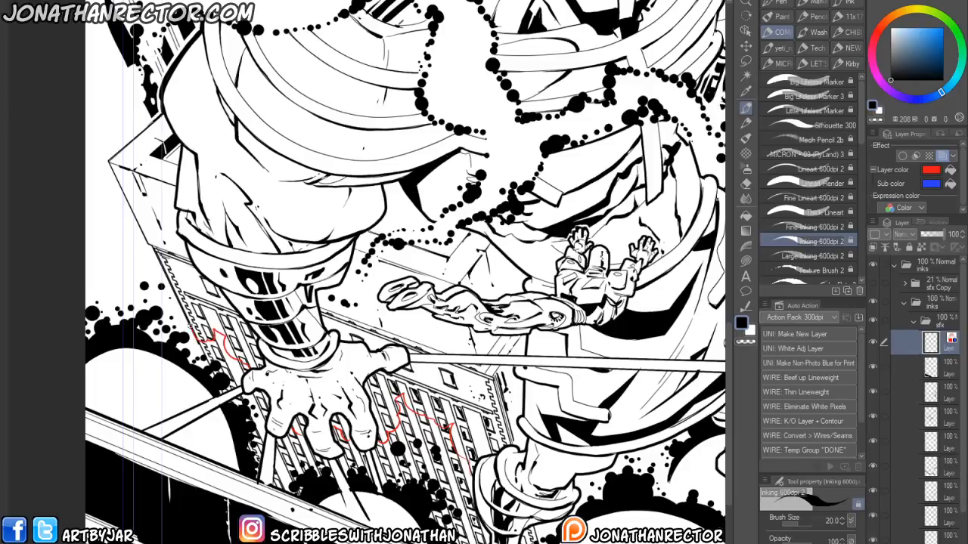
drag(149, 296, 87, 226)
drag(239, 403, 218, 331)
mouse_move(485, 442)
mouse_down()
mouse_move(412, 446)
mouse_move(394, 471)
mouse_up()
drag(214, 486, 325, 482)
- Select the inks layer below and add touches near the building with the Large Inking 600dpi 2 brush
scroll(315, 379, up, 3)
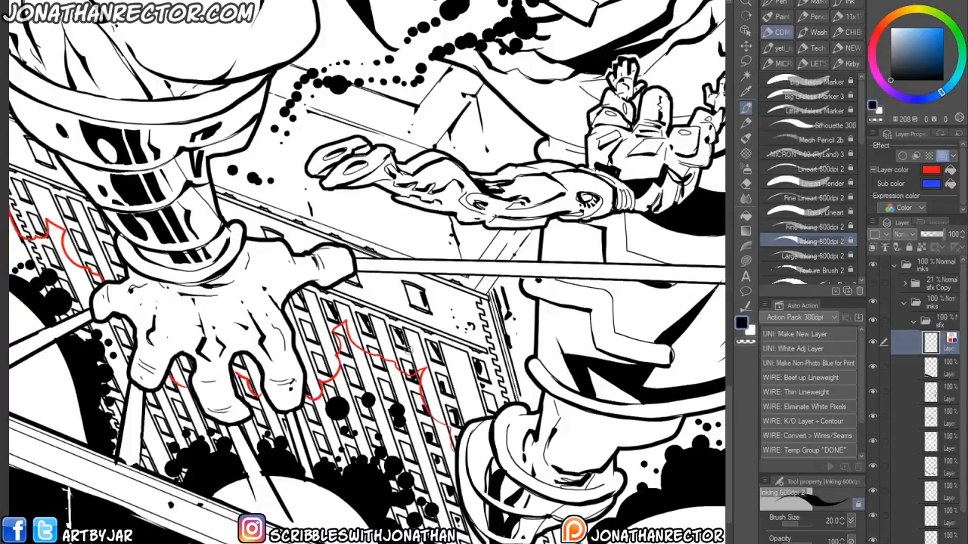
click(935, 371)
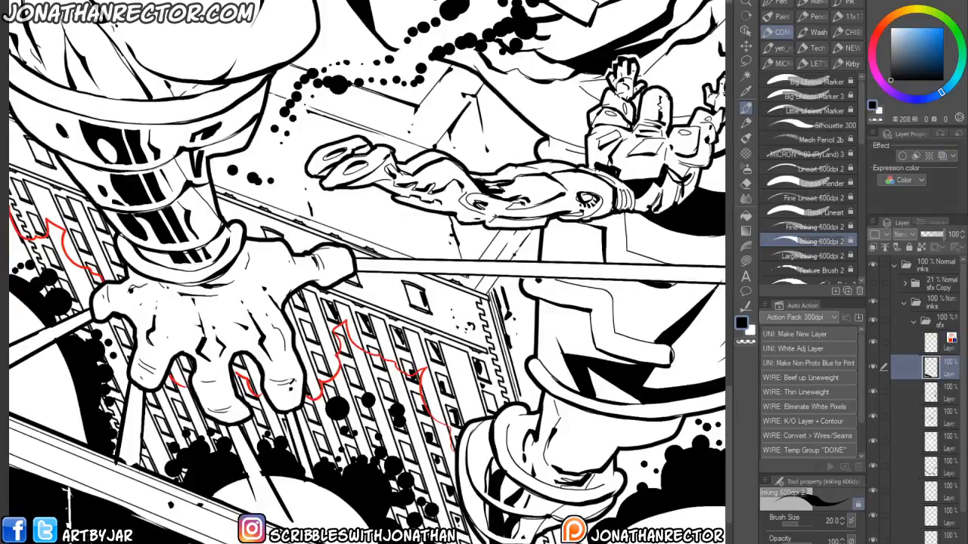
click(749, 331)
drag(428, 412, 447, 438)
click(768, 254)
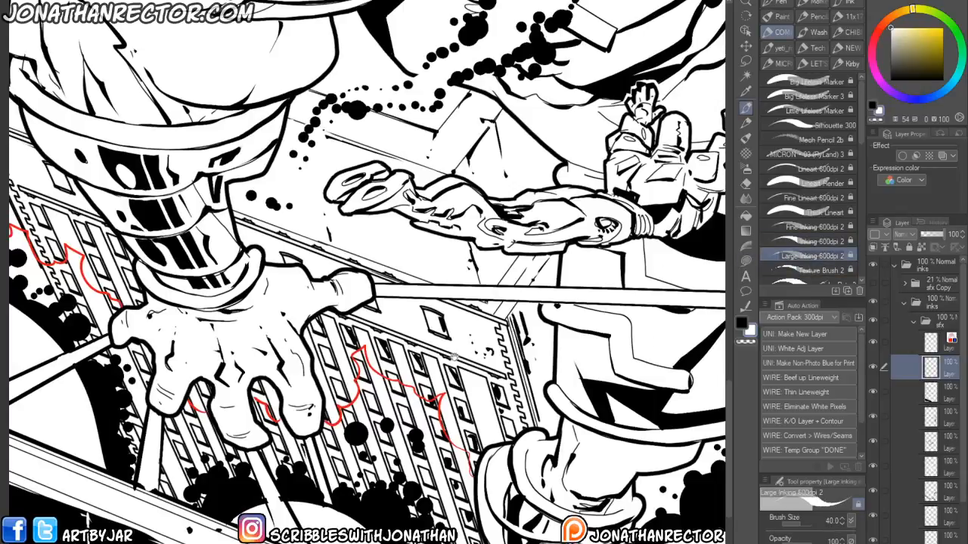
drag(485, 344, 527, 287)
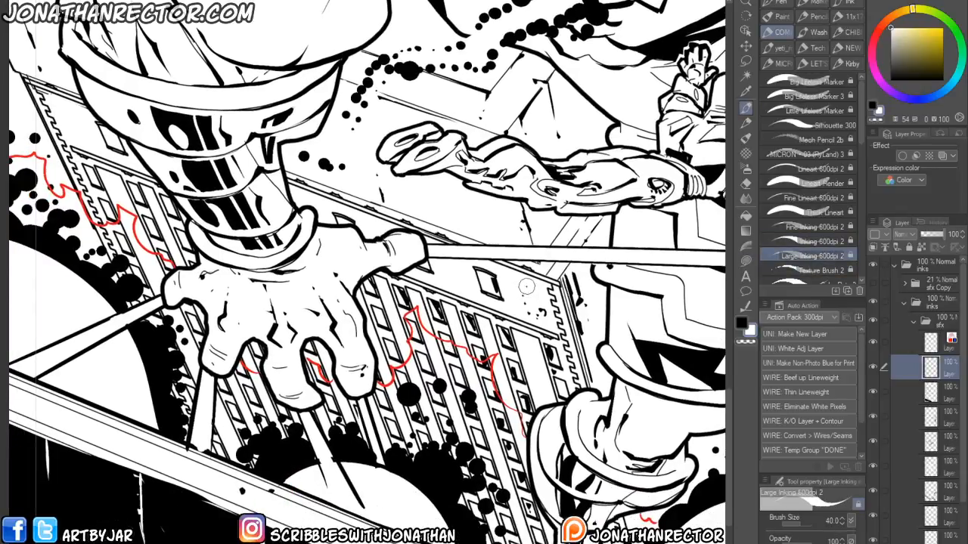
- Move the red burst layer down the layer stack, toggle layer visibility, and move it back up
ctrl+click(944, 347)
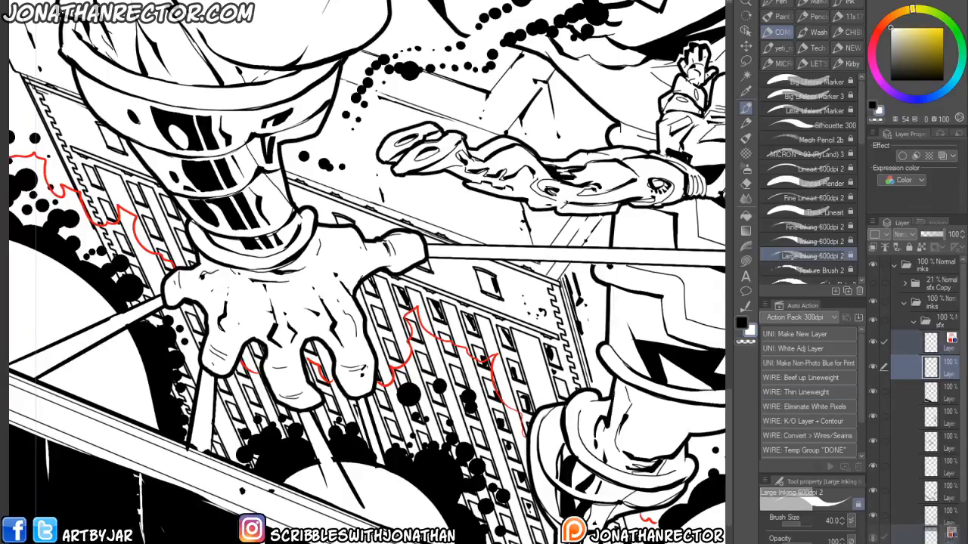
drag(943, 367, 943, 542)
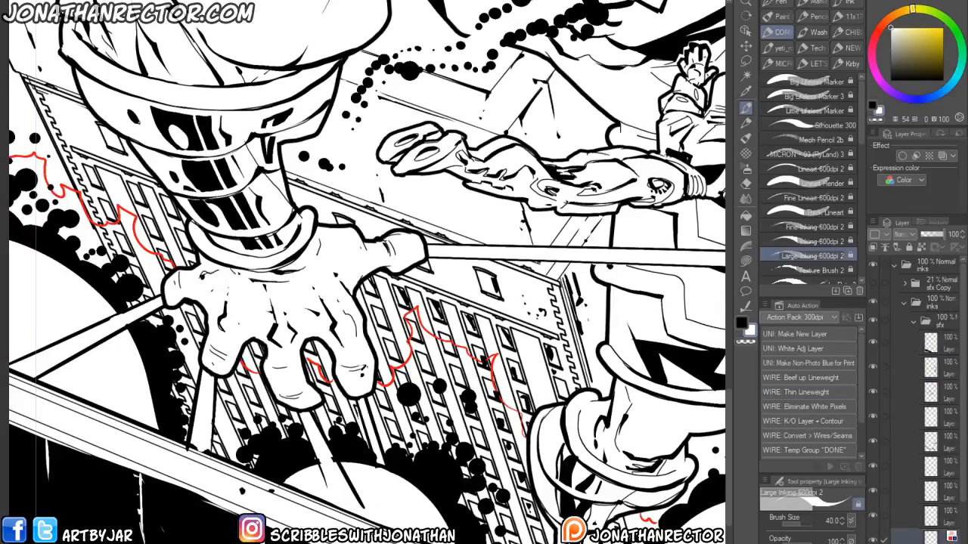
click(873, 534)
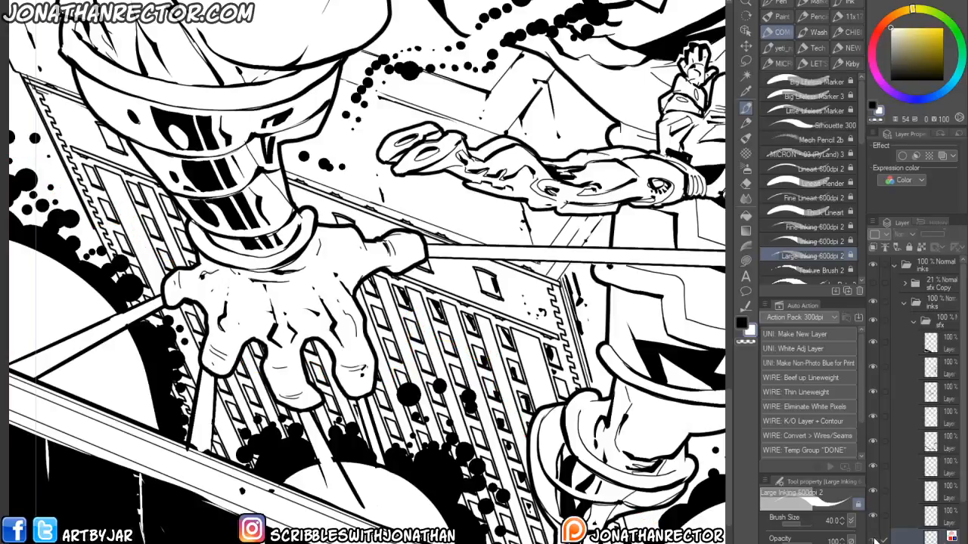
click(874, 539)
click(938, 542)
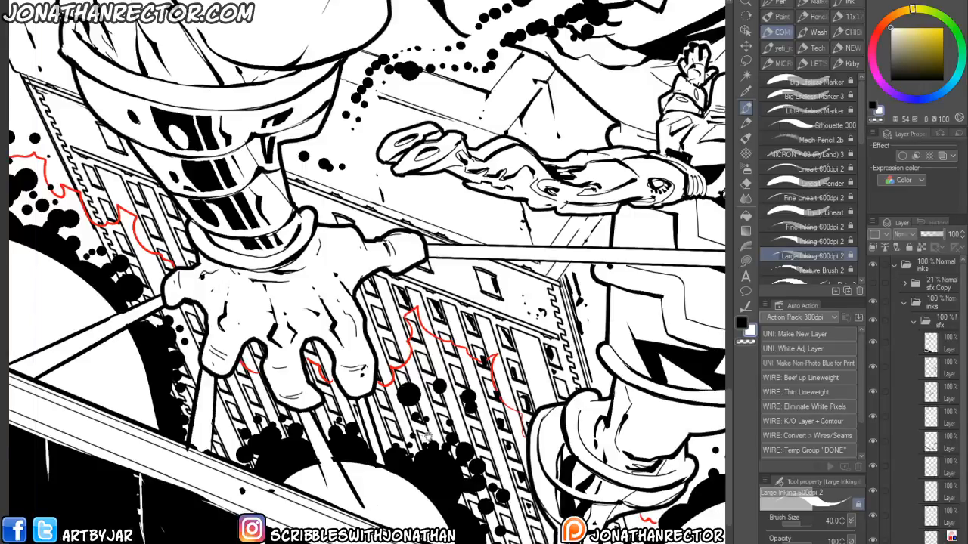
drag(423, 432, 396, 416)
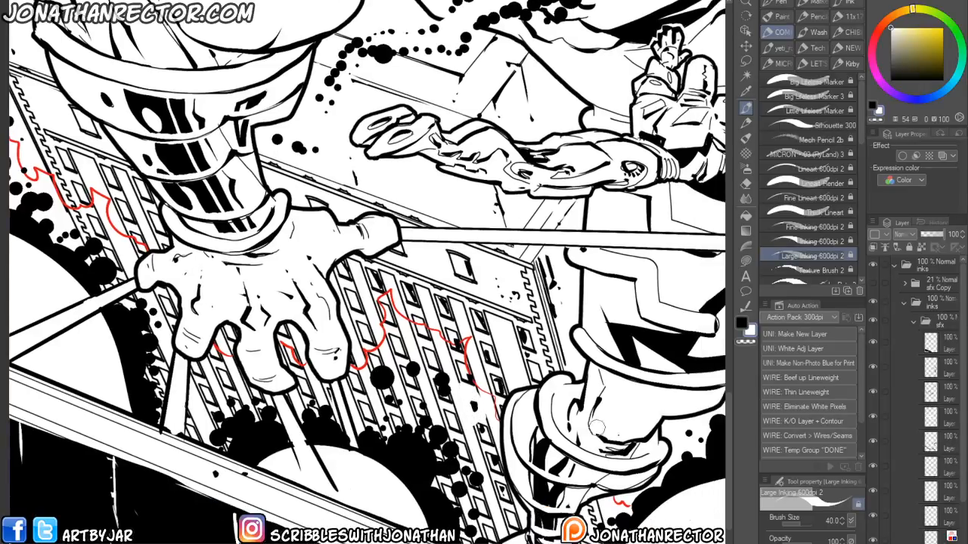
shift+click(937, 534)
drag(938, 533, 942, 345)
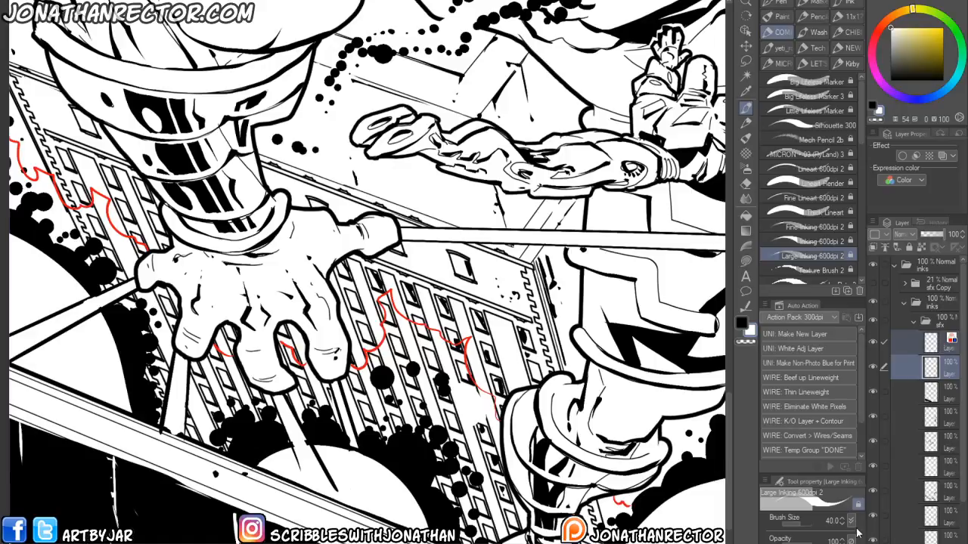
click(931, 367)
- Ink a small touch on the building and move another layer up the stack, then select the layer below
drag(388, 418, 394, 411)
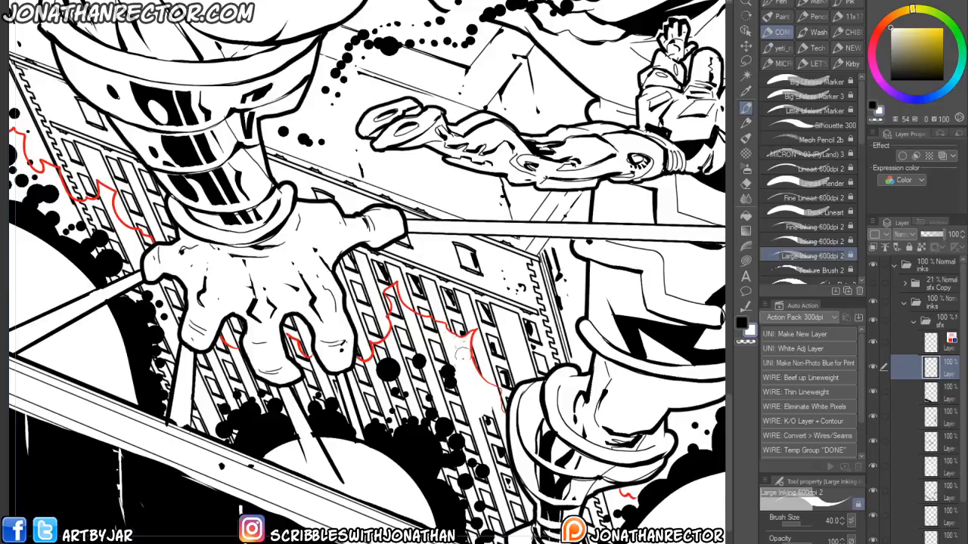
drag(454, 382, 461, 344)
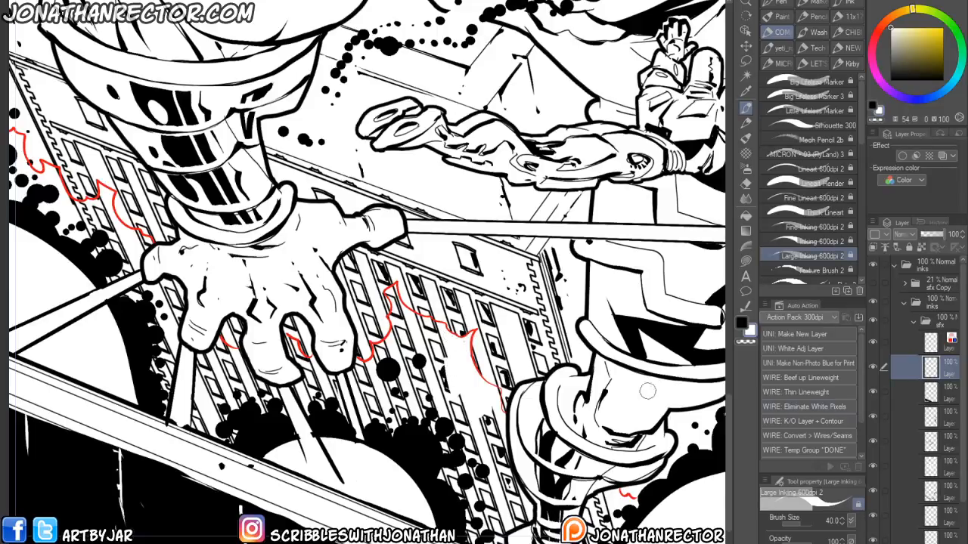
click(873, 491)
click(872, 491)
drag(938, 500, 935, 344)
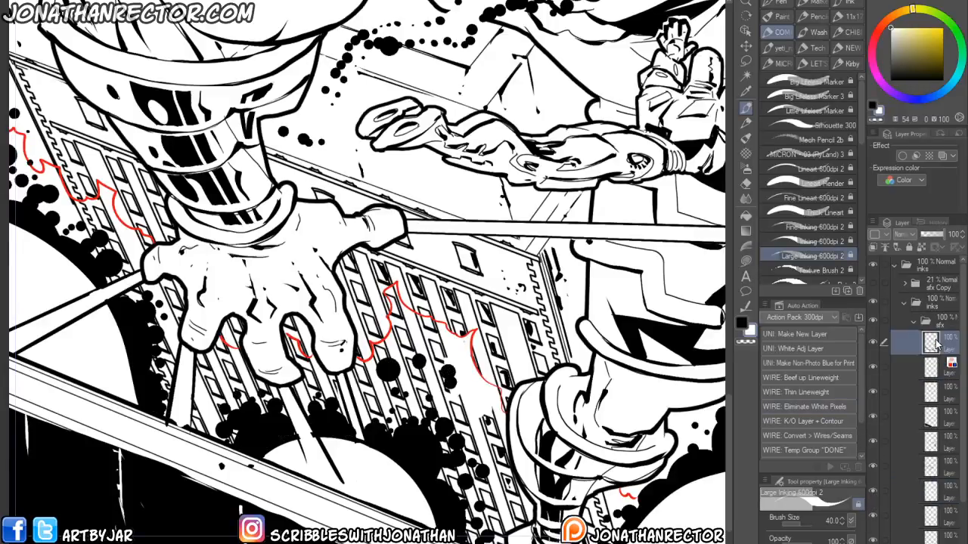
click(945, 394)
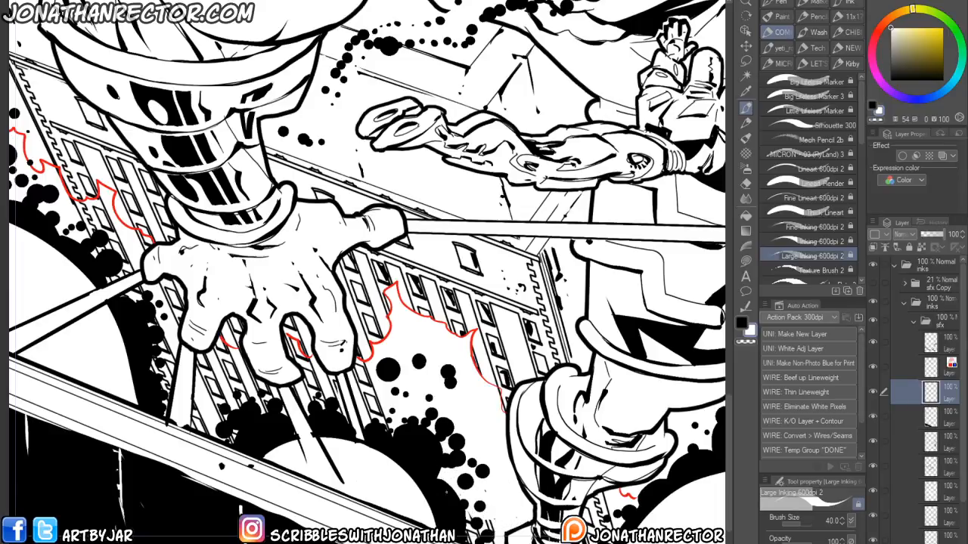
- Ink black touches around the robot's feet at the bottom of the cover
drag(454, 459, 325, 378)
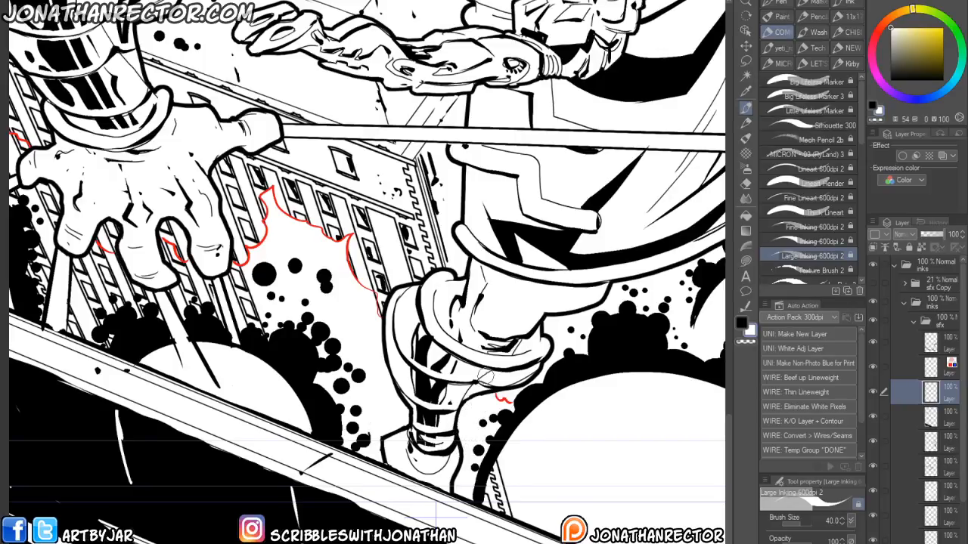
drag(207, 406, 272, 421)
drag(255, 371, 314, 469)
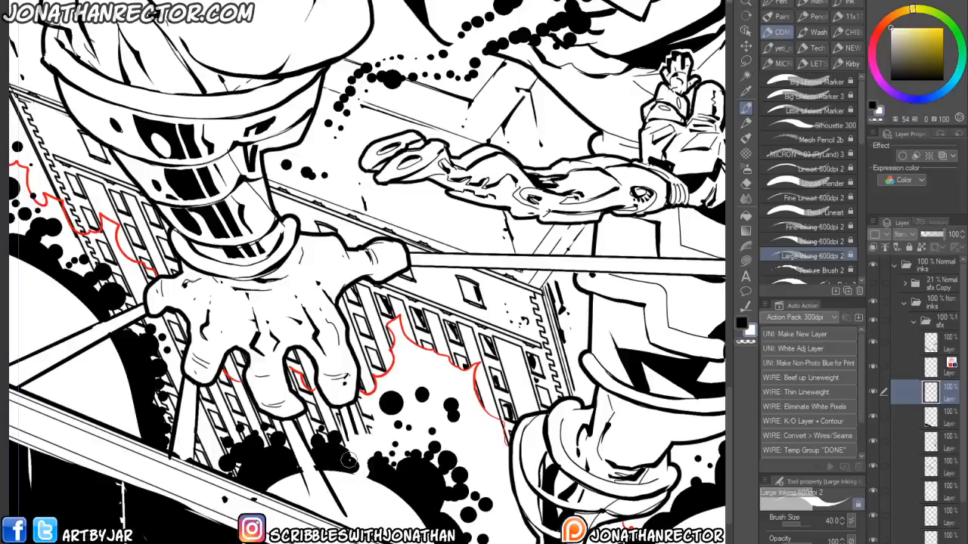
- Toggle the visibility of the lower layers and move a layer up the stack
click(873, 517)
click(874, 521)
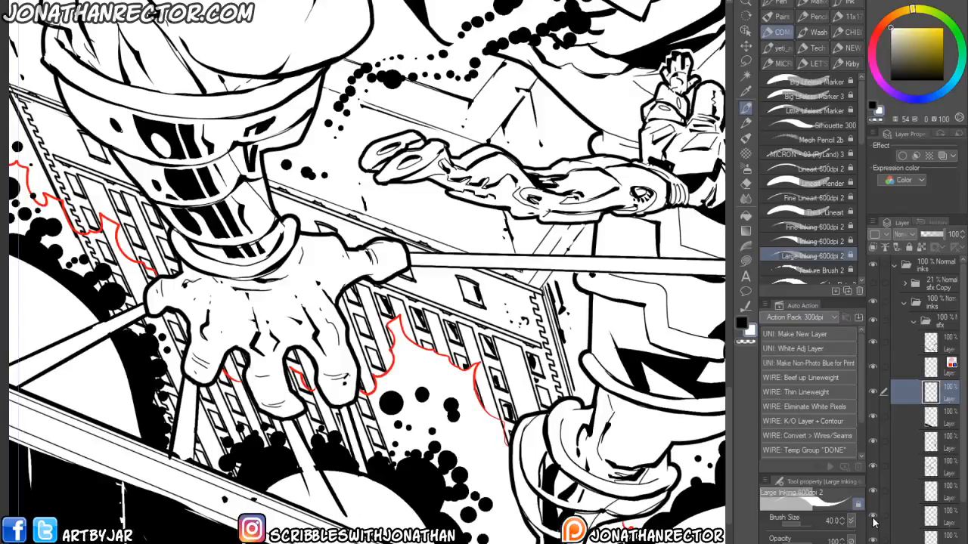
click(873, 538)
click(873, 538)
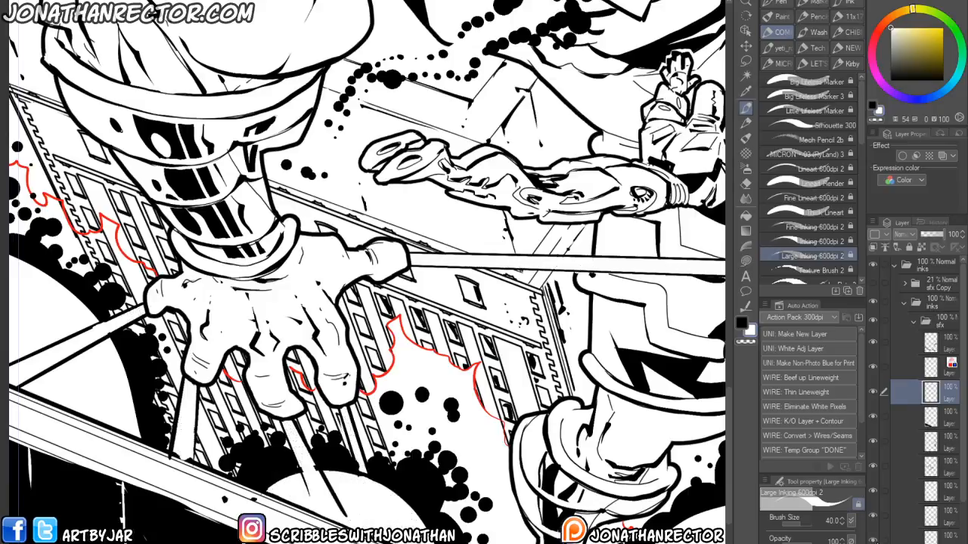
click(941, 521)
shift+click(943, 536)
drag(942, 521, 940, 346)
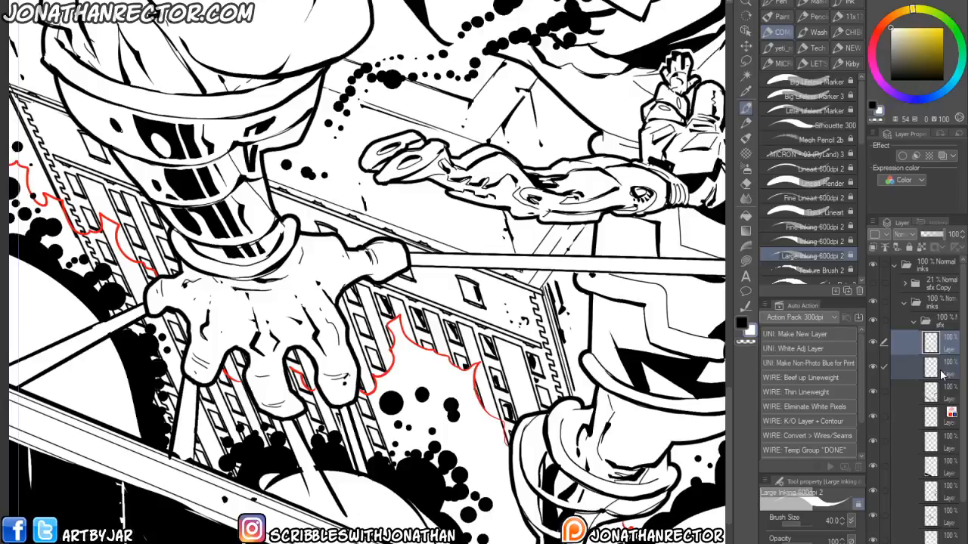
- Toggle the visibility of lower layers in the sfx folder and select a layer further down the stack
click(942, 367)
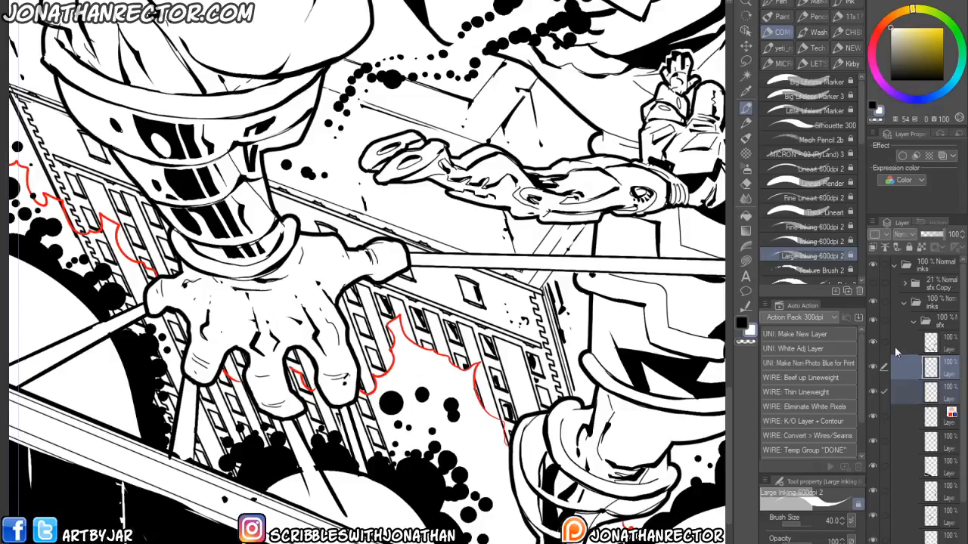
click(878, 395)
click(877, 395)
click(873, 439)
click(938, 450)
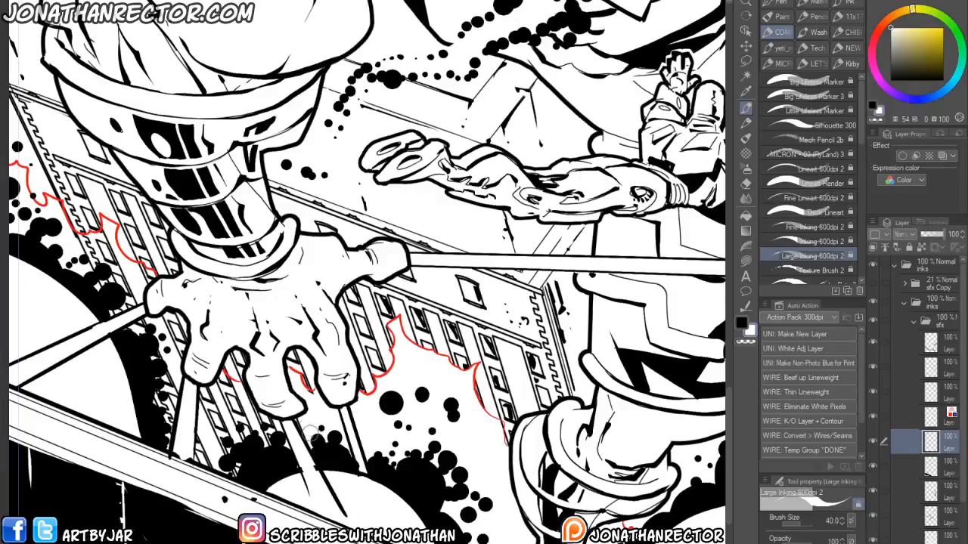
- Ink a stroke near the robot's hand on the building and undo the last three strokes
drag(230, 422, 293, 461)
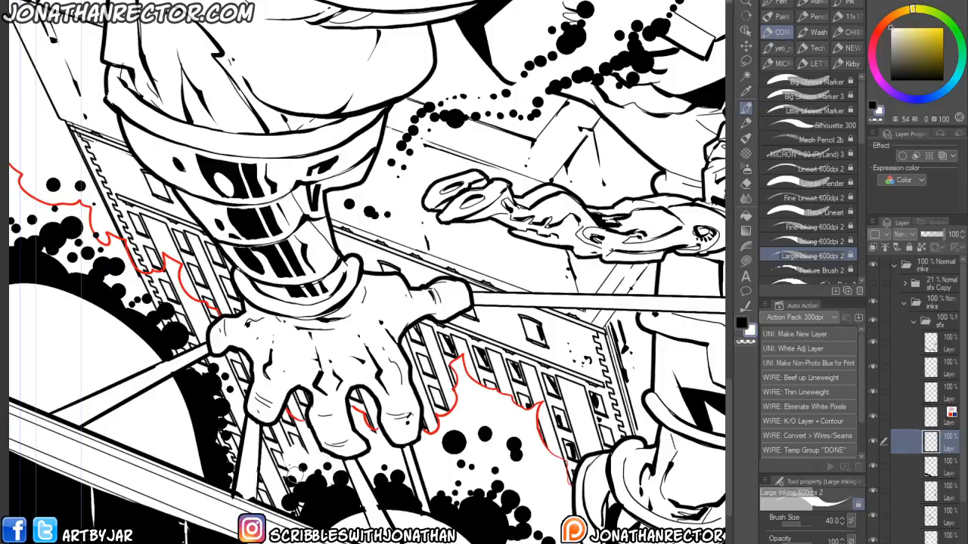
drag(263, 439, 286, 416)
key(ctrl+z)
key(ctrl+z)
key(ctrl+z)
key(ctrl+z)
key(ctrl+z)
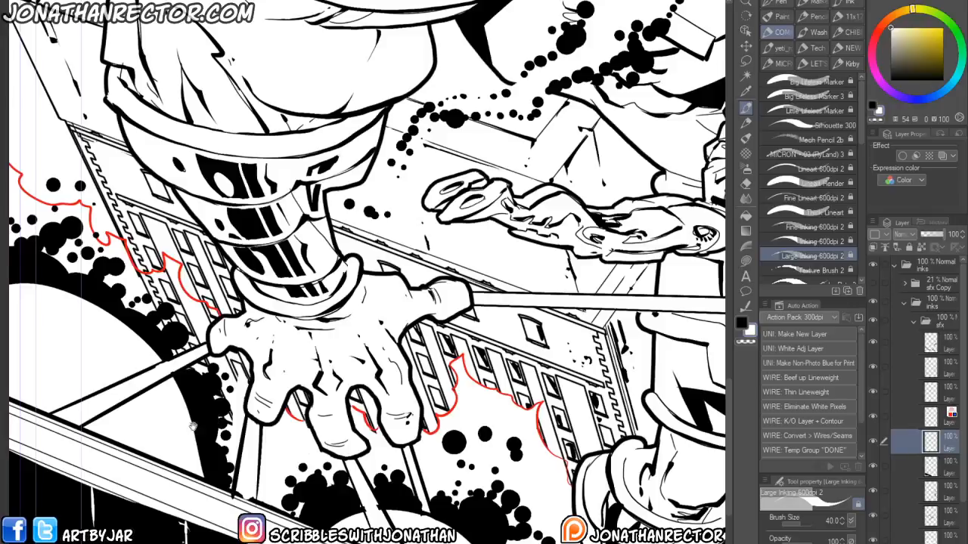
- Examine the inks around the robot's hand, the building and the flying hero in the lower cover
drag(199, 327, 305, 426)
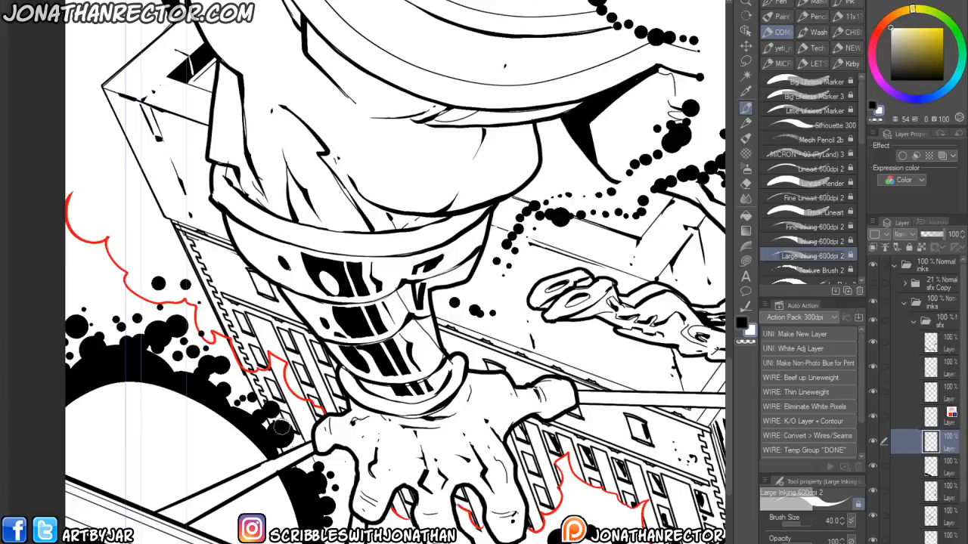
drag(303, 446, 315, 478)
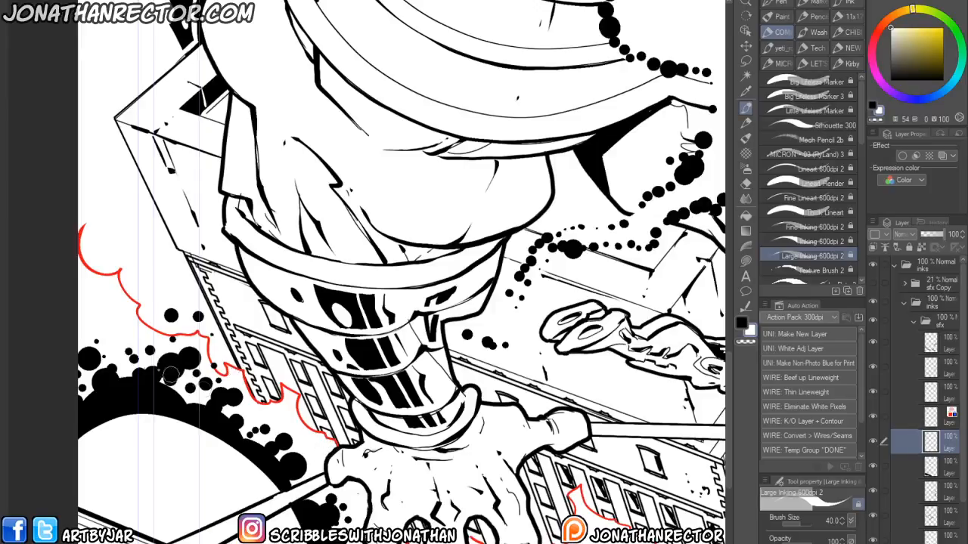
mouse_move(348, 505)
mouse_down()
mouse_move(306, 477)
mouse_move(187, 438)
mouse_up()
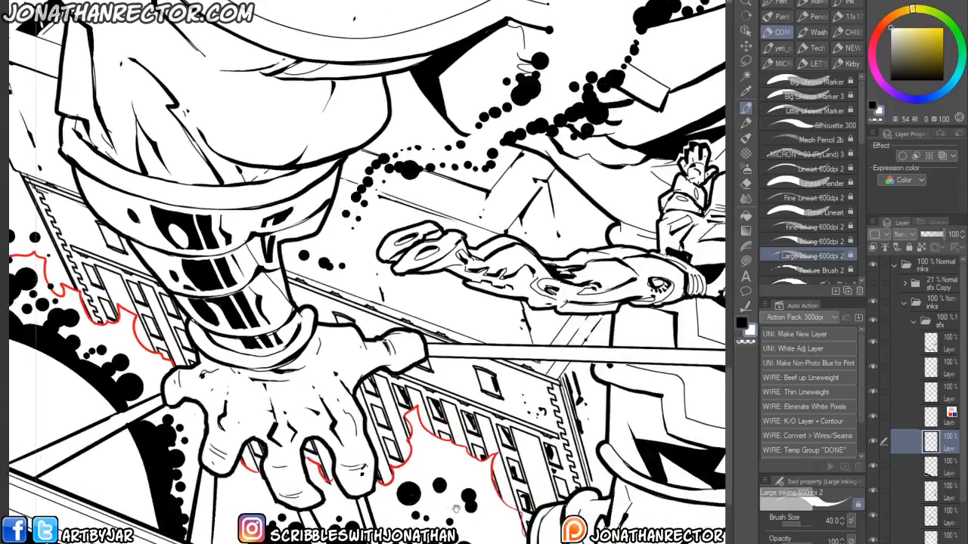
drag(440, 506, 300, 430)
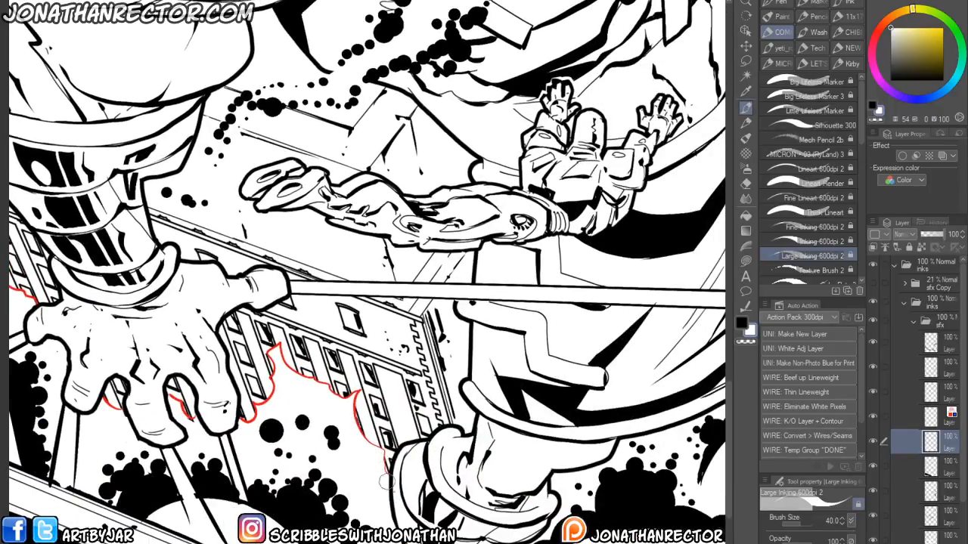
drag(359, 444, 216, 520)
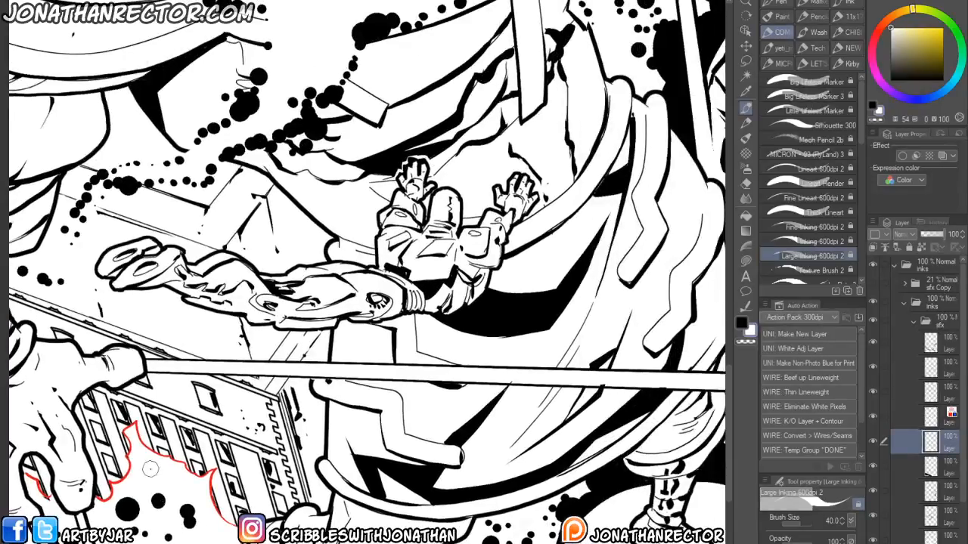
scroll(151, 469, down, 3)
drag(159, 469, 262, 489)
drag(121, 478, 161, 466)
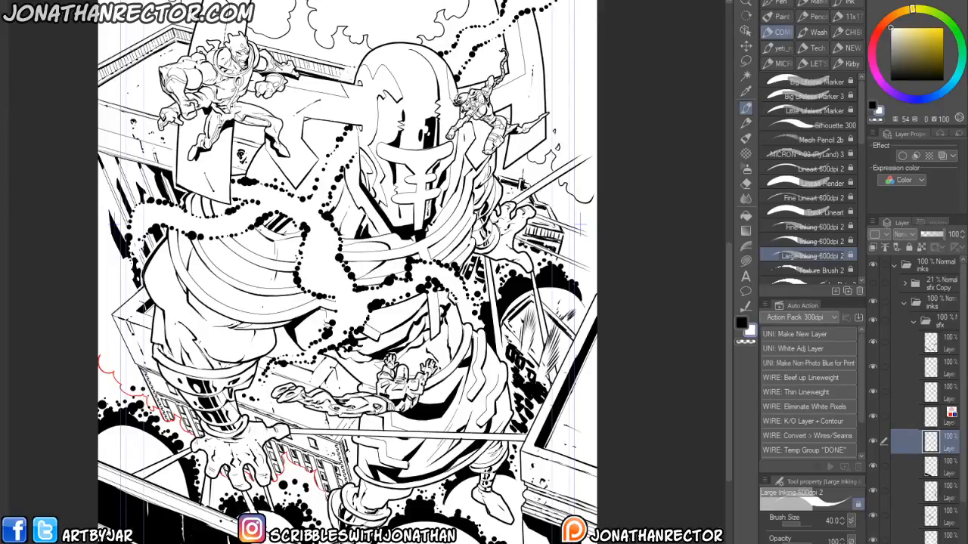
- Select the top layer in the sfx folder and turn on its layer color so its strokes show in blue
click(943, 421)
click(942, 155)
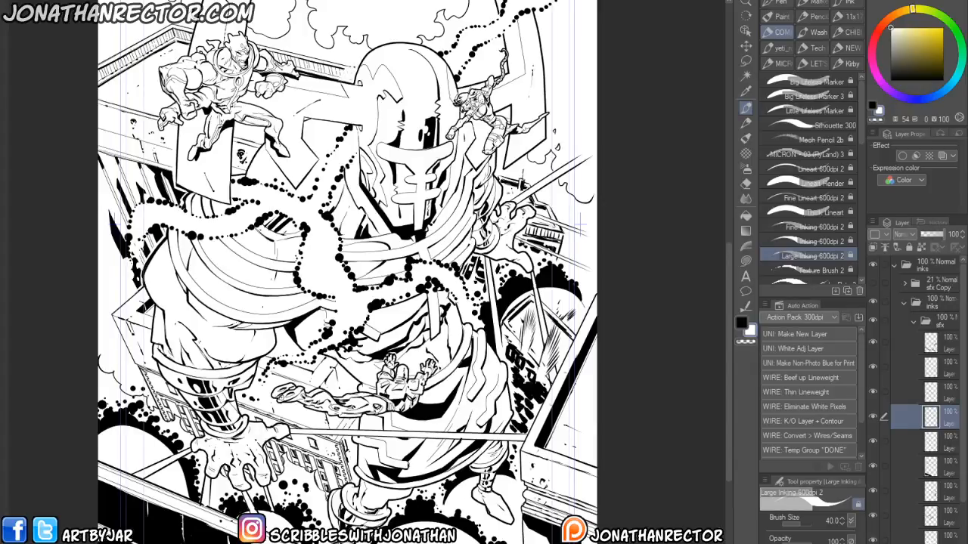
mouse_move(322, 271)
mouse_down()
mouse_move(346, 259)
mouse_move(364, 281)
mouse_up()
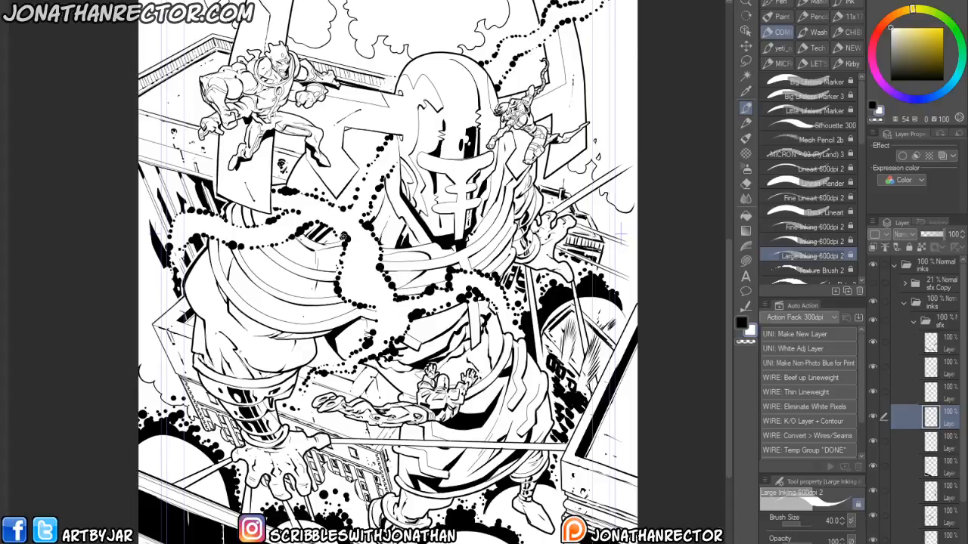
mouse_move(255, 405)
mouse_down()
mouse_move(261, 421)
mouse_move(207, 443)
mouse_up()
scroll(183, 359, down, 2)
drag(210, 356, 291, 370)
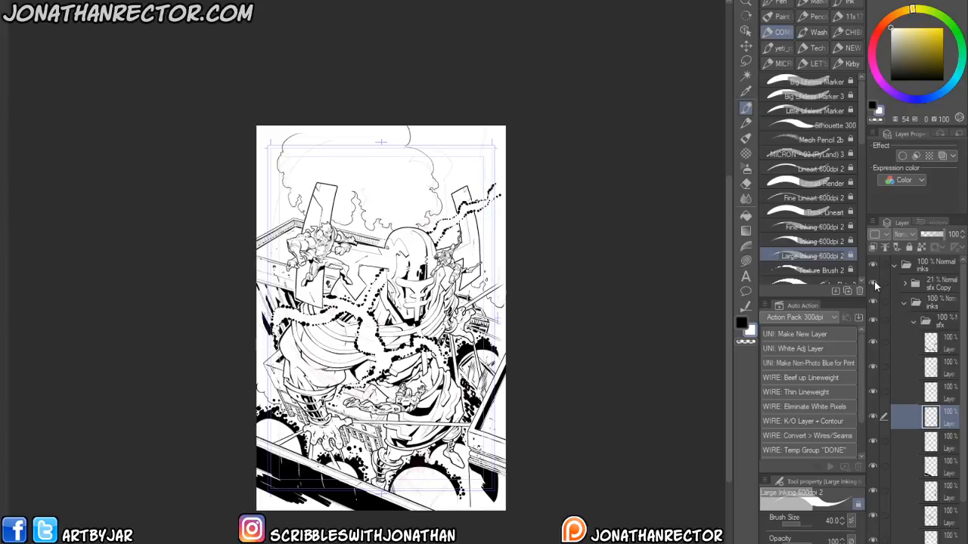
key(ctrl+plus)
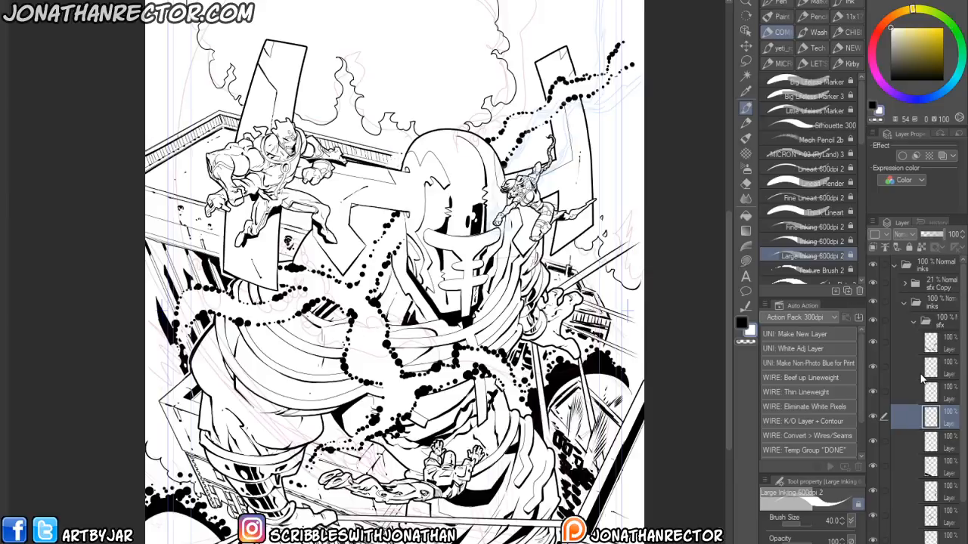
scroll(310, 348, up, 1)
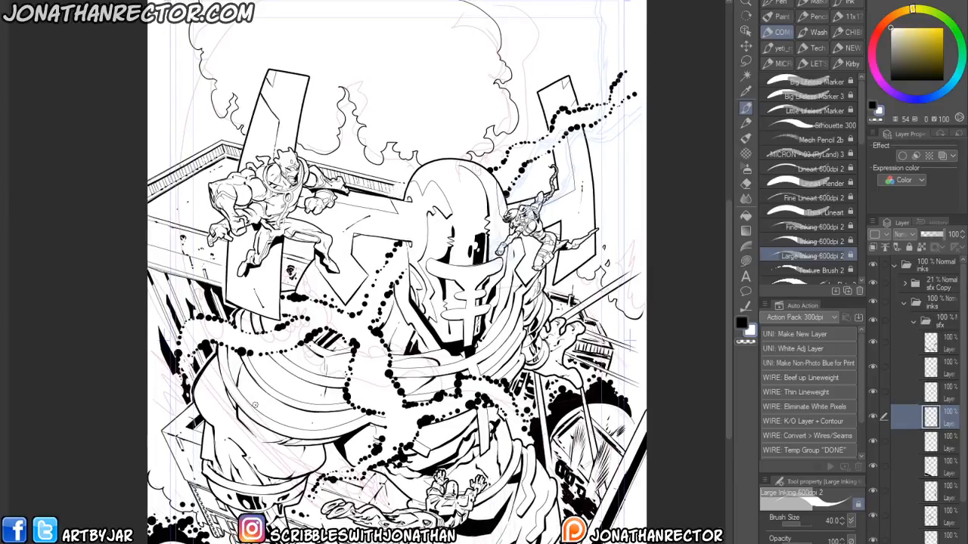
drag(261, 466, 270, 443)
click(905, 348)
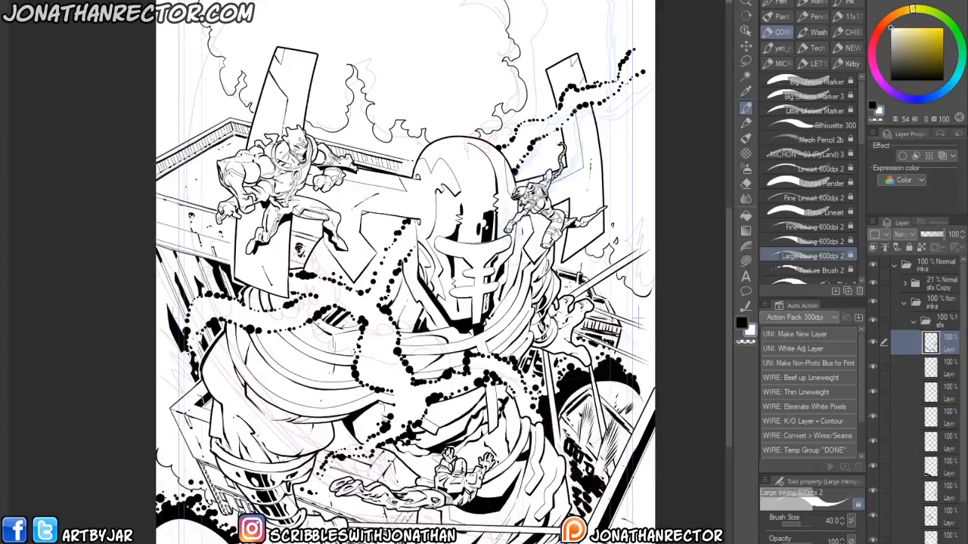
click(942, 155)
key(ctrl+0)
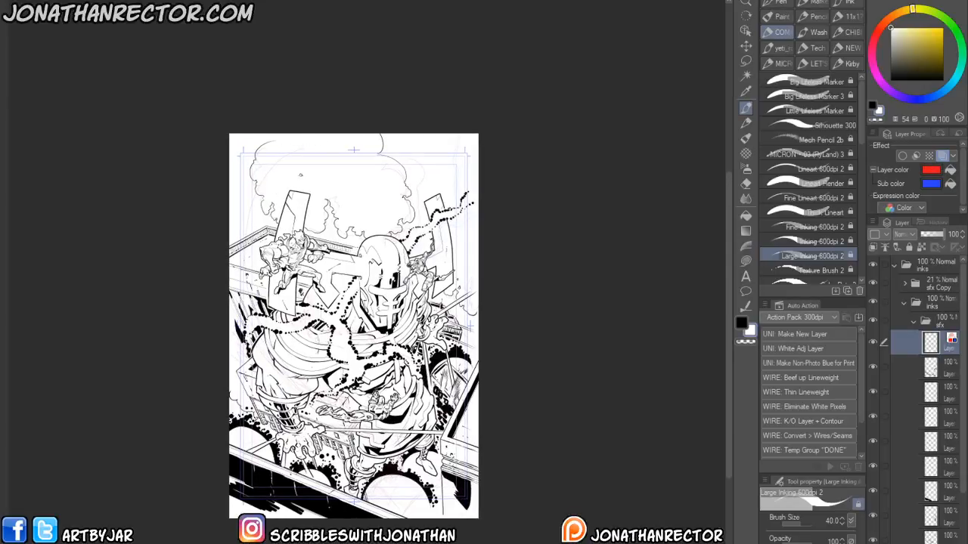
- Sketch sweeping energy lines from the cover's top-left corner curling down to the hero in the lower middle
mouse_move(321, 409)
mouse_down()
mouse_move(295, 389)
mouse_move(286, 147)
mouse_move(231, 316)
mouse_move(321, 409)
mouse_move(310, 135)
mouse_move(280, 371)
mouse_move(281, 123)
mouse_move(234, 204)
mouse_move(268, 362)
mouse_move(246, 276)
mouse_move(283, 136)
mouse_up()
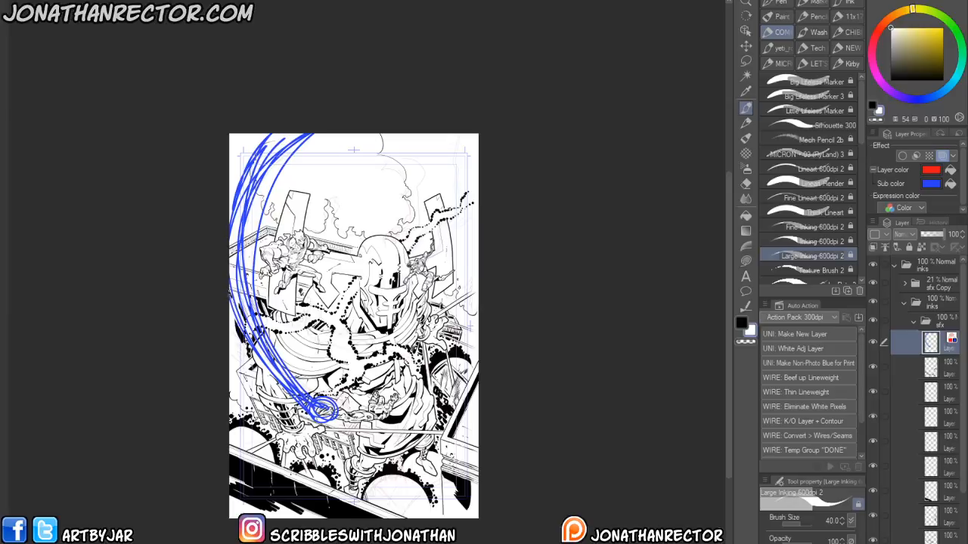
drag(354, 325, 381, 309)
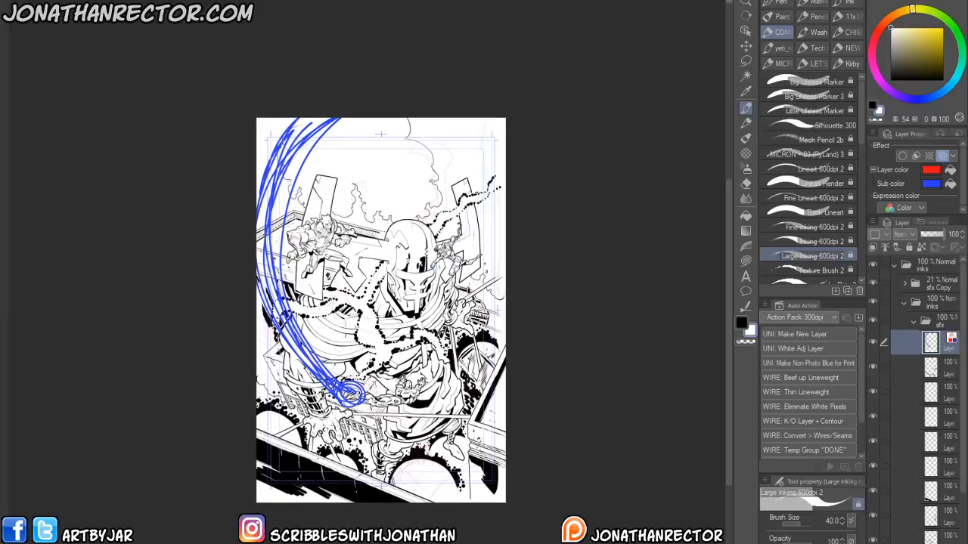
drag(290, 493, 295, 502)
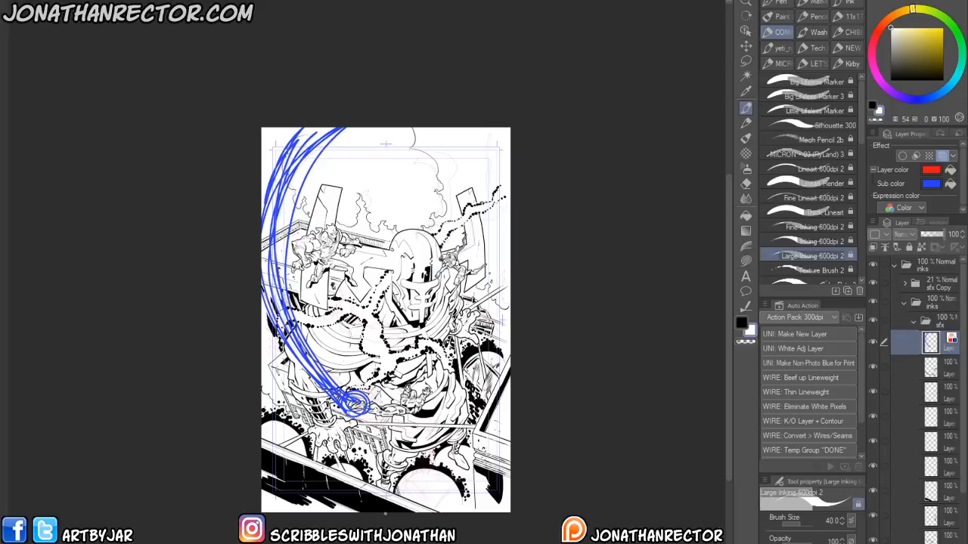
- Review the new energy lines against the robot and the dot trails across the whole cover at several zoom levels
key(Tab)
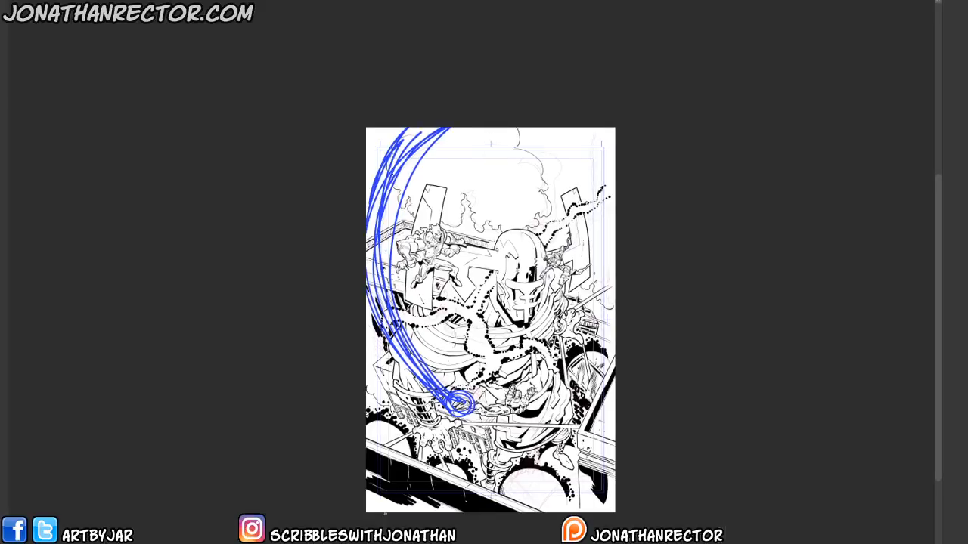
scroll(386, 512, up, 2)
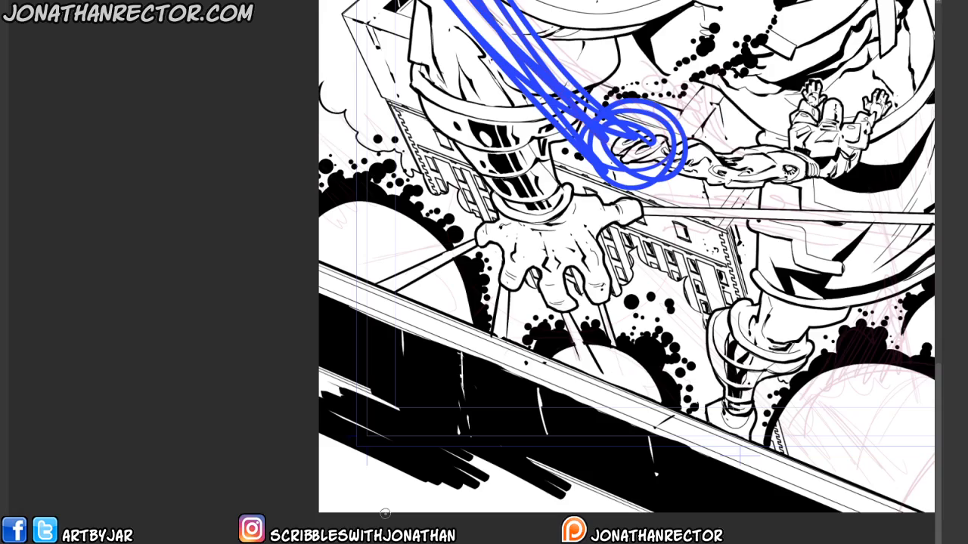
mouse_move(604, 204)
mouse_down()
mouse_move(190, 401)
mouse_move(344, 513)
mouse_move(304, 512)
mouse_up()
drag(254, 435, 281, 439)
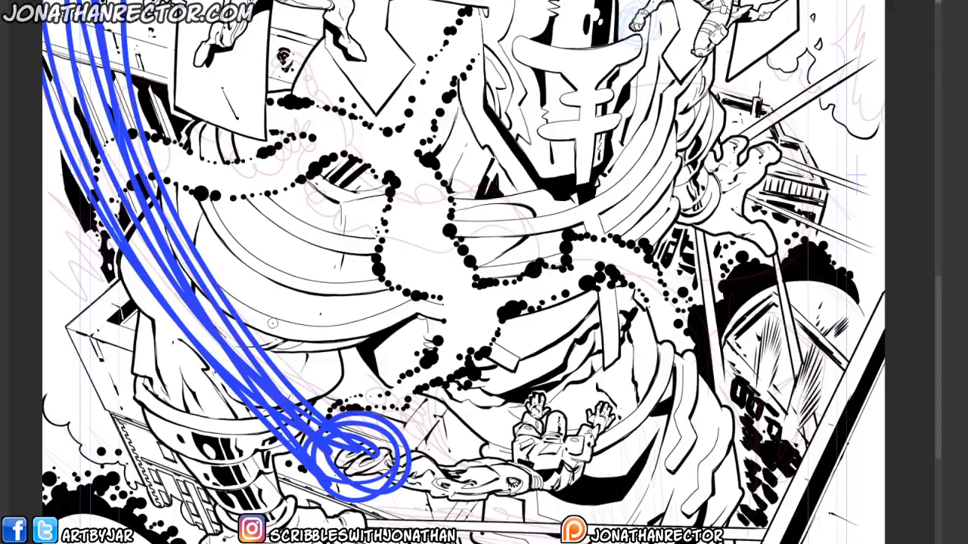
scroll(282, 365, up, 3)
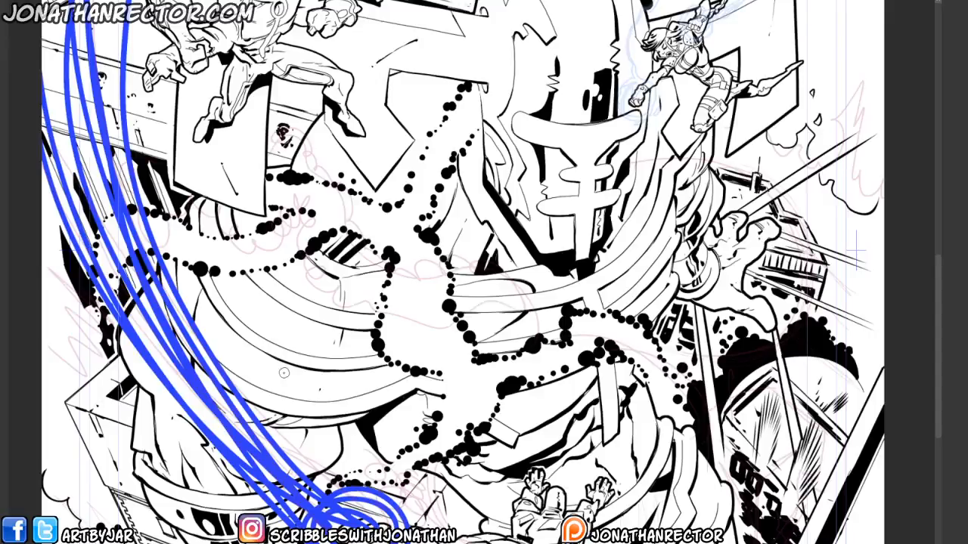
scroll(245, 352, up, 3)
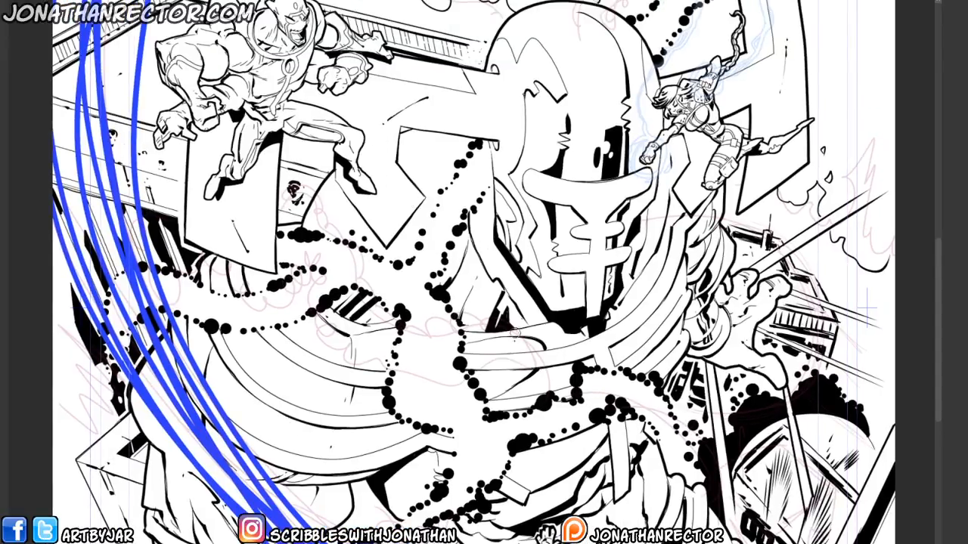
click(402, 308)
scroll(427, 412, up, 2)
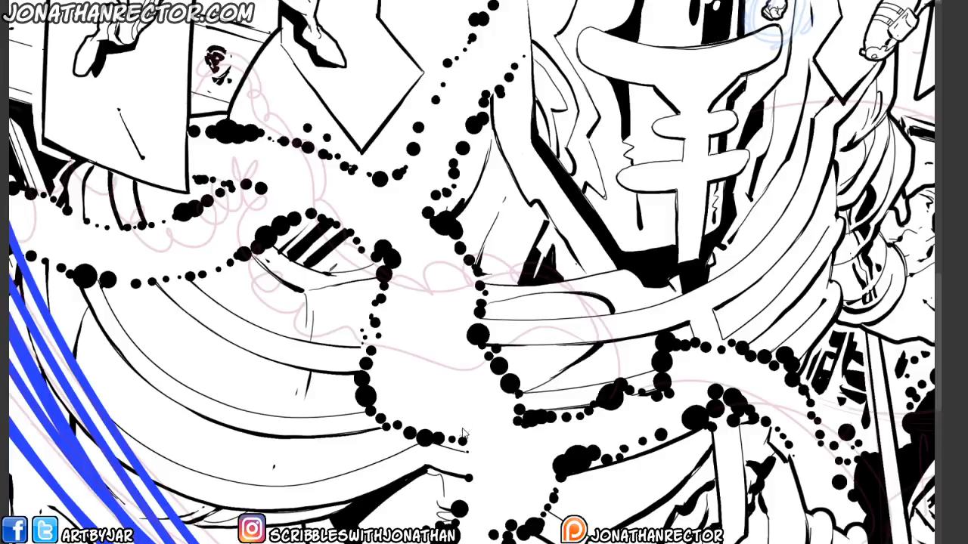
drag(432, 300, 382, 473)
drag(381, 356, 339, 471)
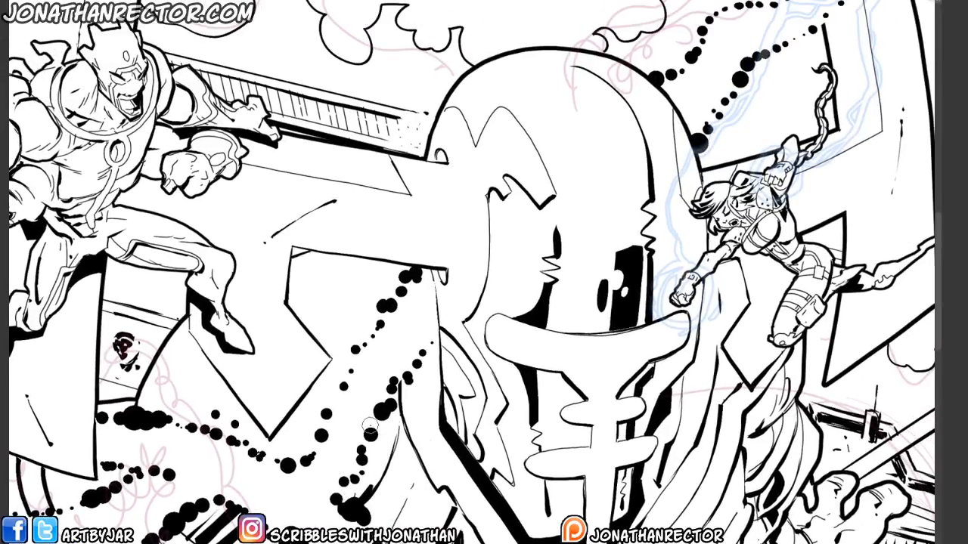
scroll(370, 424, down, 5)
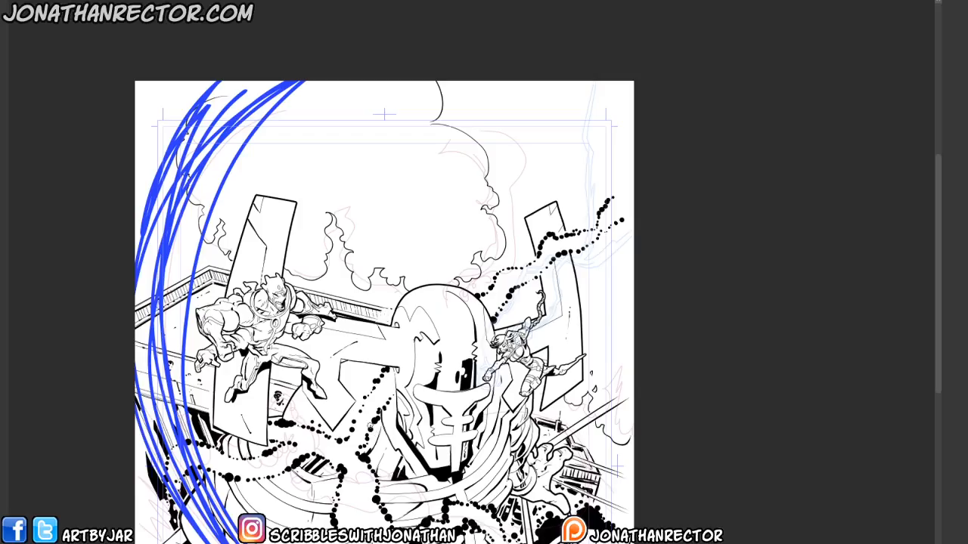
drag(267, 520, 328, 368)
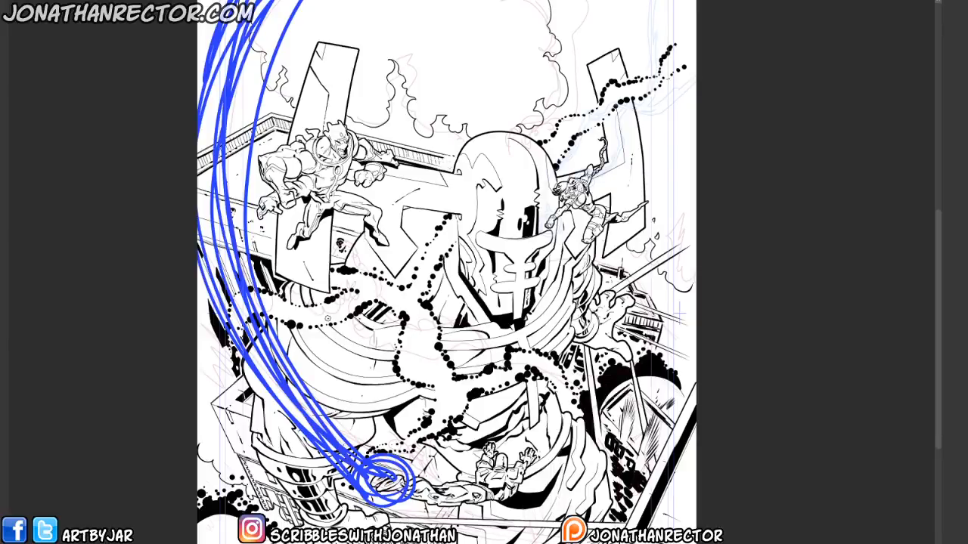
scroll(328, 319, up, 2)
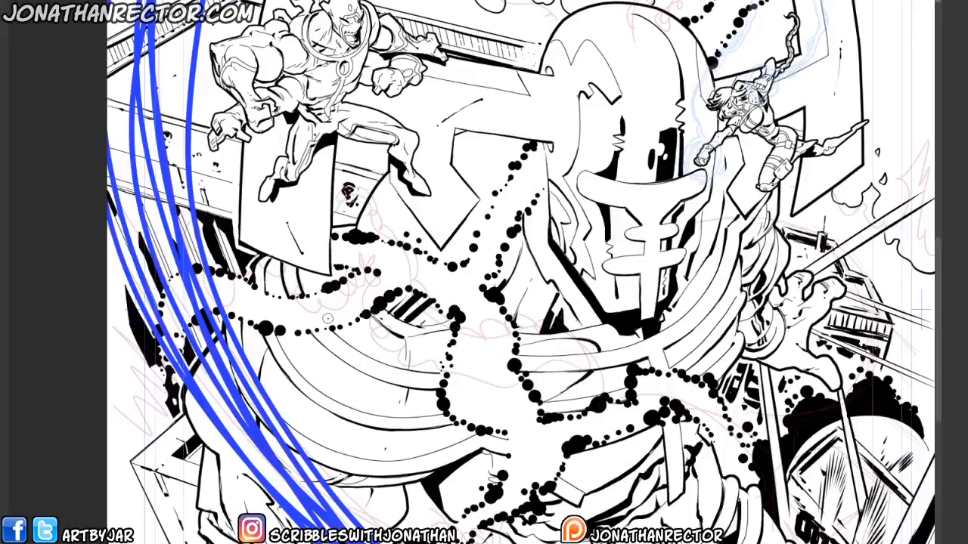
scroll(327, 318, down, 2)
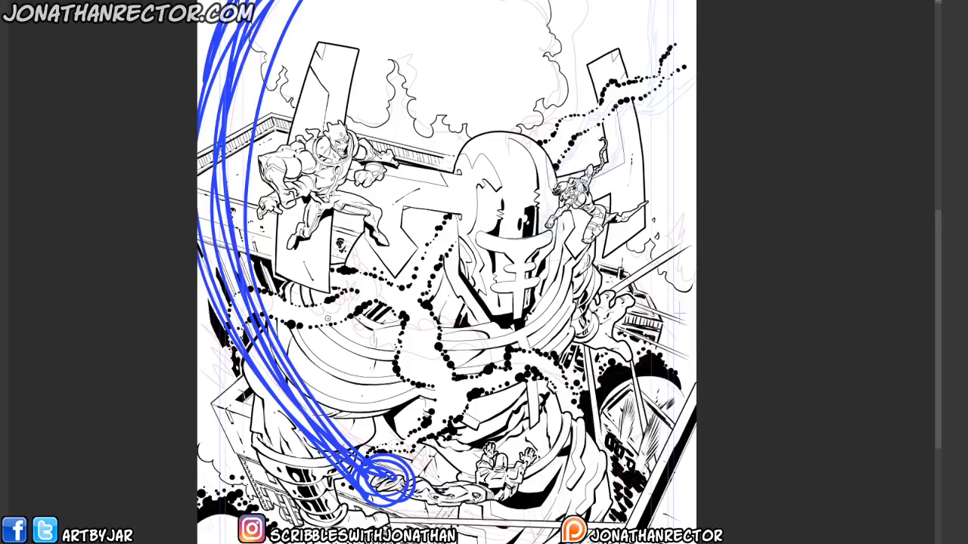
scroll(327, 318, down, 3)
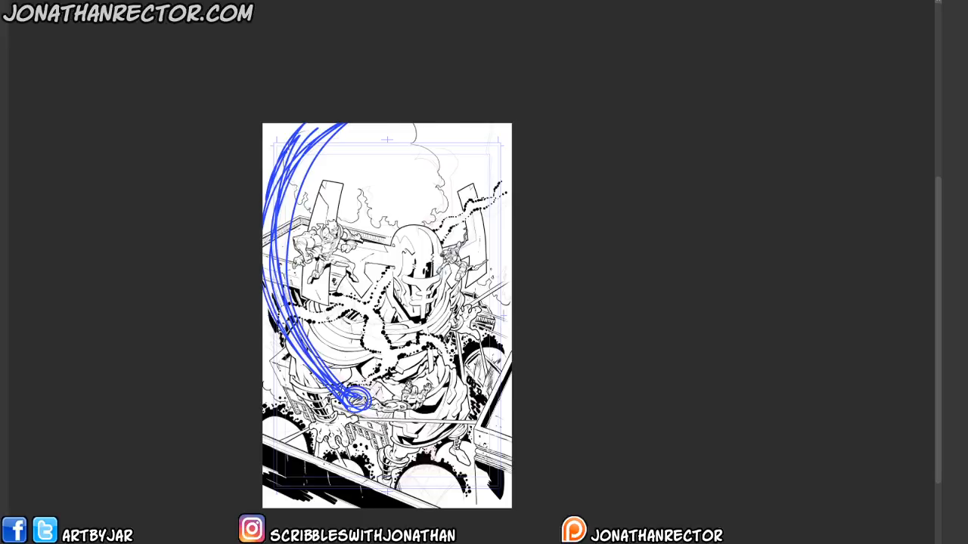
scroll(329, 320, up, 3)
key(Tab)
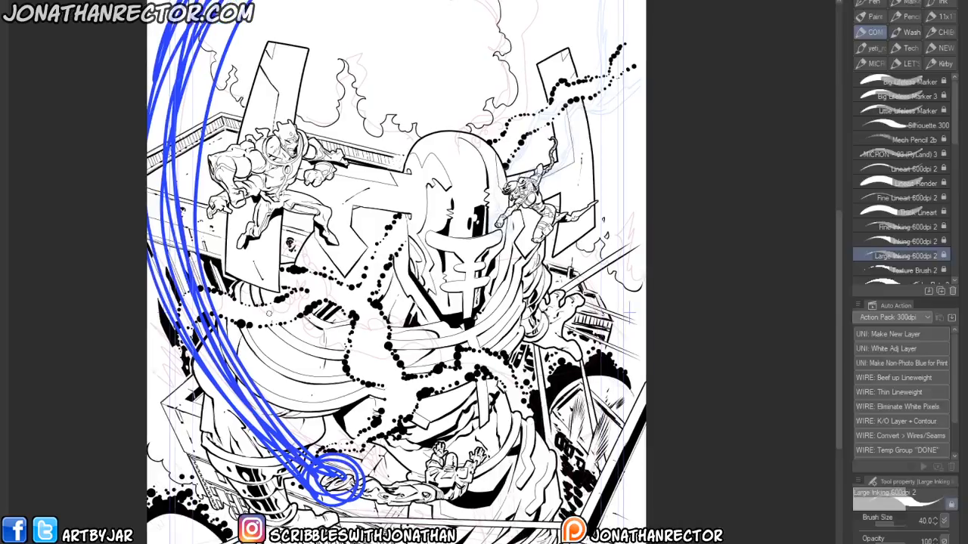
drag(246, 386, 358, 370)
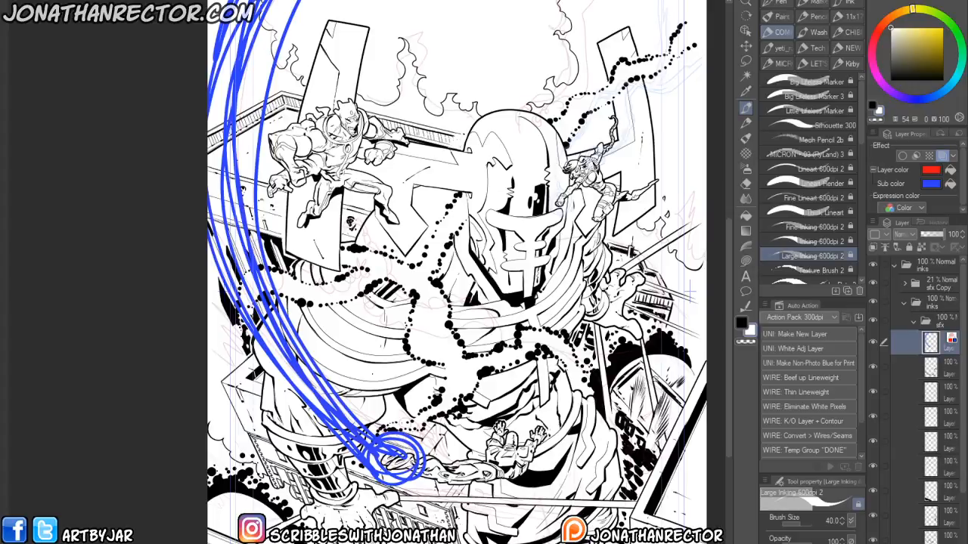
drag(328, 432, 299, 458)
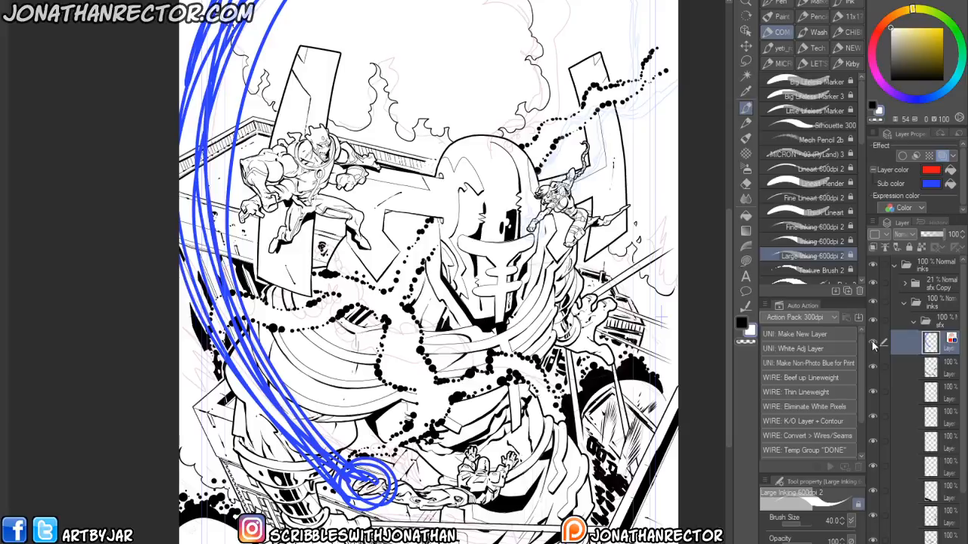
- Create a new layer above the energy-line sketch and turn on its red layer color
click(925, 233)
key(ctrl+shift+n)
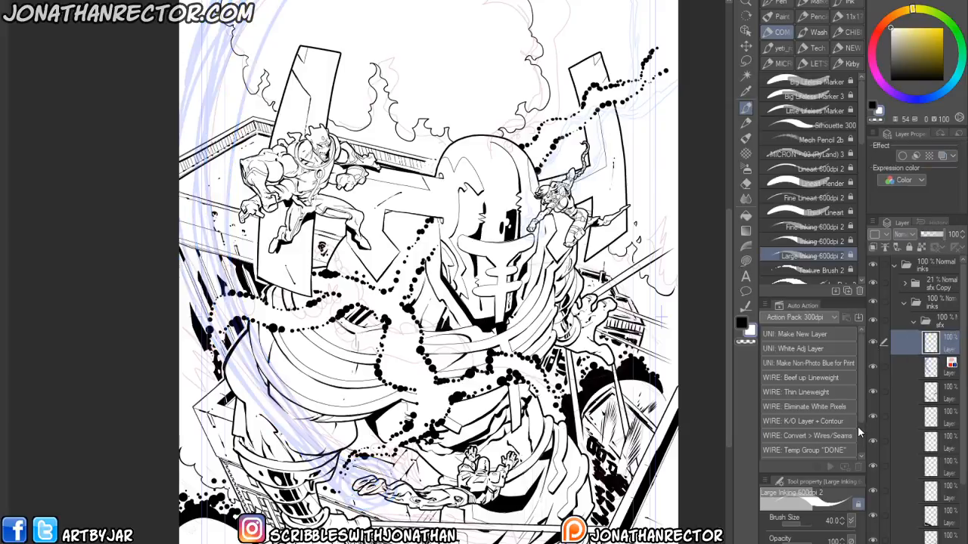
click(740, 322)
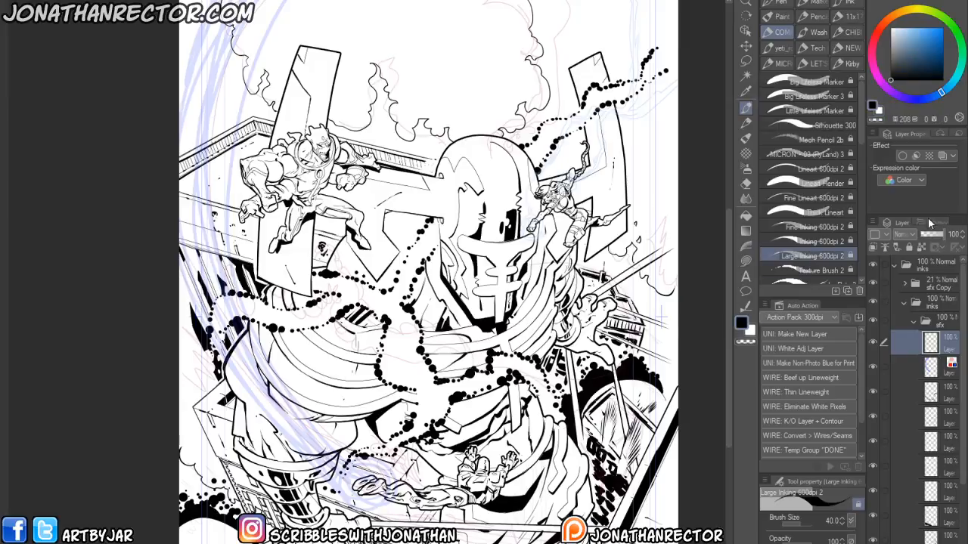
click(941, 156)
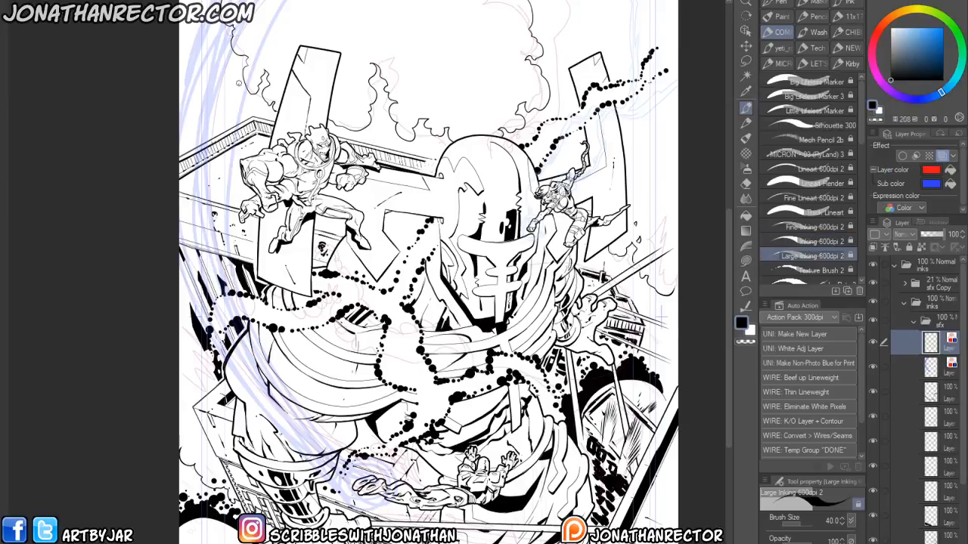
- Paint a thick curving energy beam with a 200-size brush from the cover's top-left corner down to the hero
scroll(248, 281, down, 2)
drag(243, 327, 319, 365)
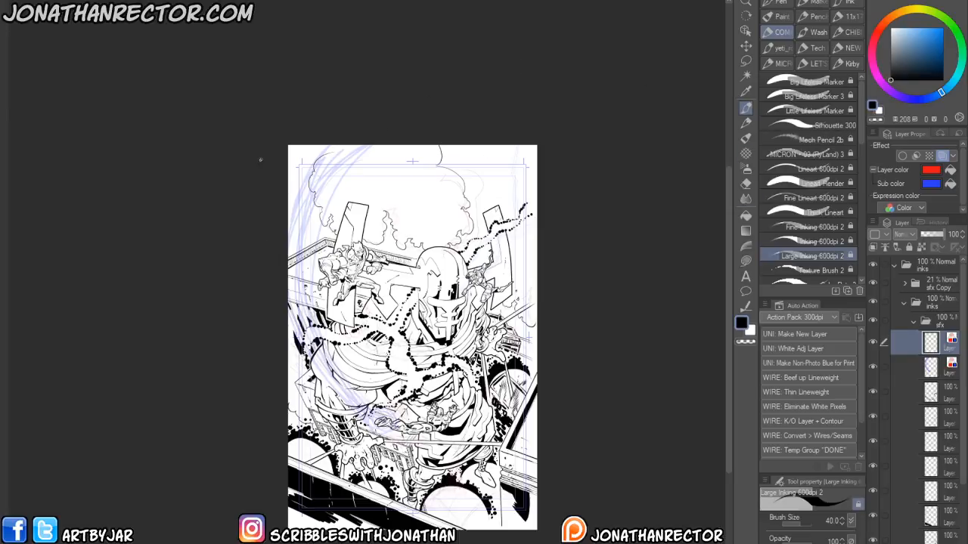
key(])
key(])
key(])
key(])
key(])
key(])
key(])
mouse_move(381, 138)
mouse_down()
mouse_move(329, 191)
mouse_move(312, 286)
mouse_move(350, 368)
mouse_move(388, 411)
mouse_move(381, 420)
mouse_move(333, 398)
mouse_move(273, 298)
mouse_up()
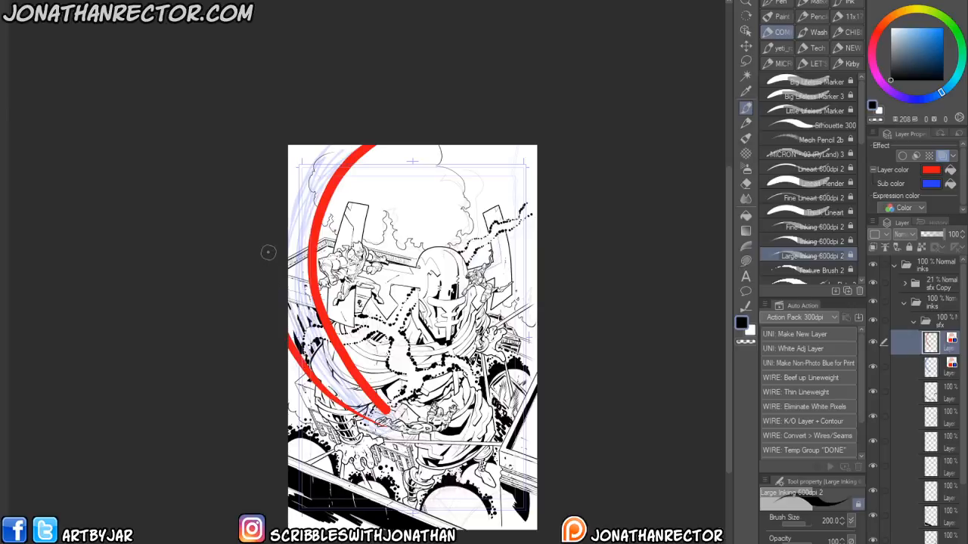
key(ctrl+z)
mouse_move(384, 425)
mouse_down()
mouse_move(341, 390)
mouse_move(279, 286)
mouse_up()
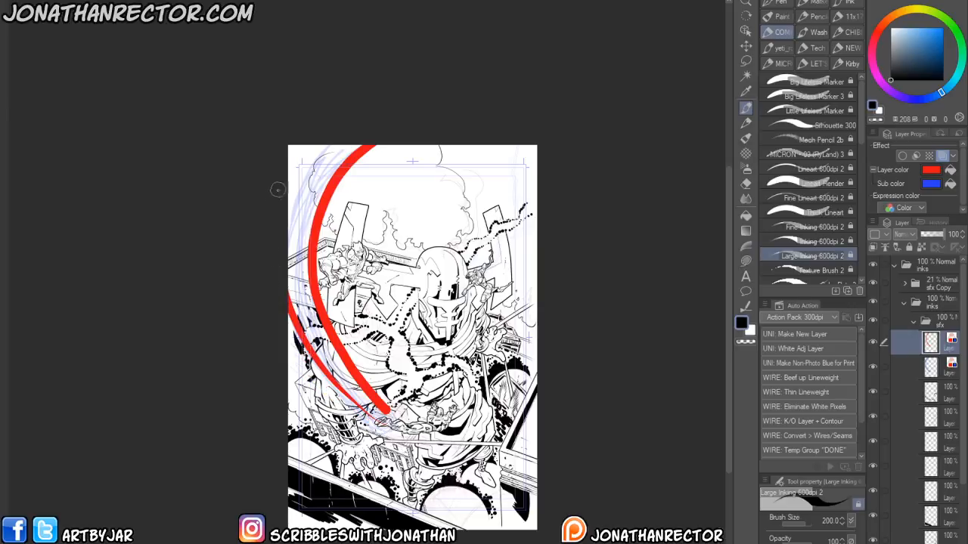
mouse_move(389, 412)
mouse_down()
mouse_move(383, 428)
mouse_move(390, 425)
mouse_move(321, 331)
mouse_up()
key(ctrl+z)
key(ctrl+z)
mouse_move(345, 377)
mouse_down()
mouse_move(378, 417)
mouse_move(298, 310)
mouse_move(369, 410)
mouse_up()
drag(324, 353, 292, 291)
drag(317, 326, 293, 275)
- Thicken and smooth the beam's outer edges along the cover's left side
scroll(293, 282, up, 2)
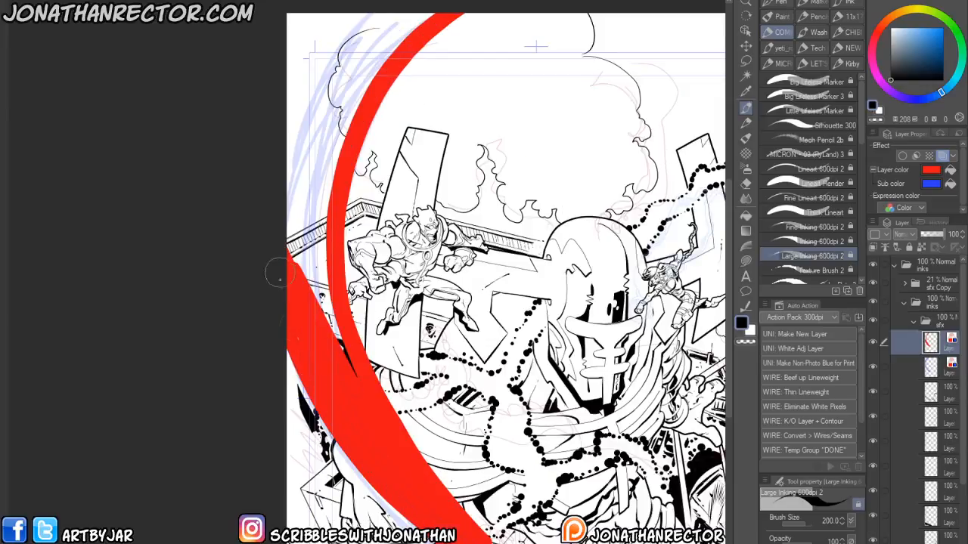
drag(338, 354, 314, 276)
mouse_move(354, 395)
mouse_down()
mouse_move(312, 145)
mouse_move(322, 303)
mouse_up()
mouse_move(313, 206)
mouse_down()
mouse_move(302, 336)
mouse_move(268, 397)
mouse_move(311, 214)
mouse_move(291, 239)
mouse_move(341, 176)
mouse_move(349, 193)
mouse_move(399, 162)
mouse_move(341, 171)
mouse_move(376, 167)
mouse_up()
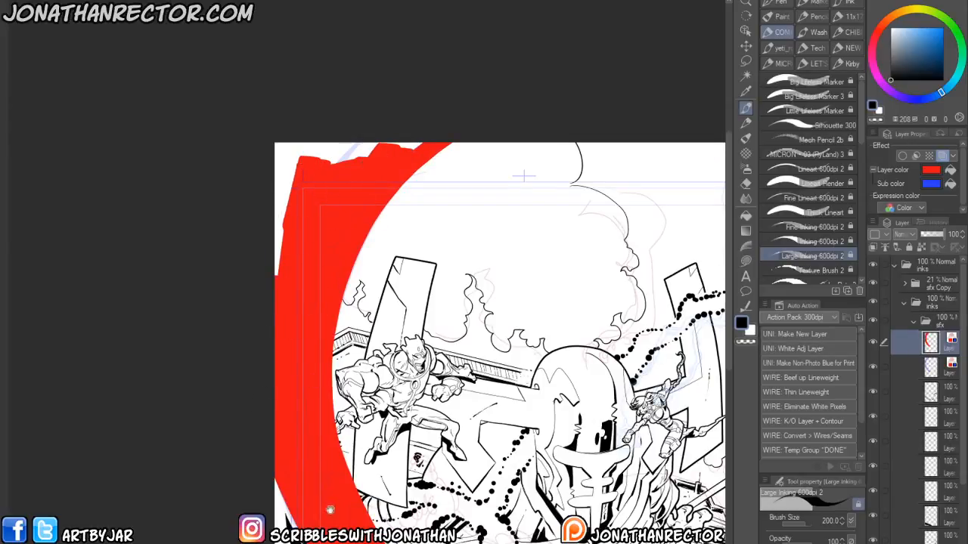
drag(334, 505, 272, 227)
drag(338, 300, 305, 306)
drag(305, 362, 325, 369)
key(k)
drag(334, 406, 330, 418)
drag(290, 320, 298, 529)
key(p)
drag(226, 121, 210, 188)
drag(256, 259, 263, 128)
drag(276, 332, 262, 297)
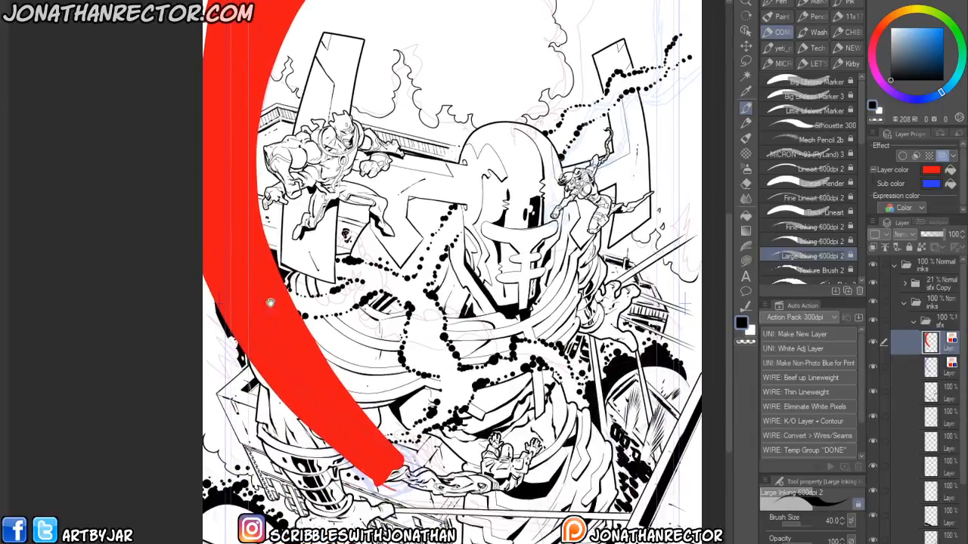
- Fill an elliptical selection to round the beam's end at the hero, then turn off the layer color
click(745, 291)
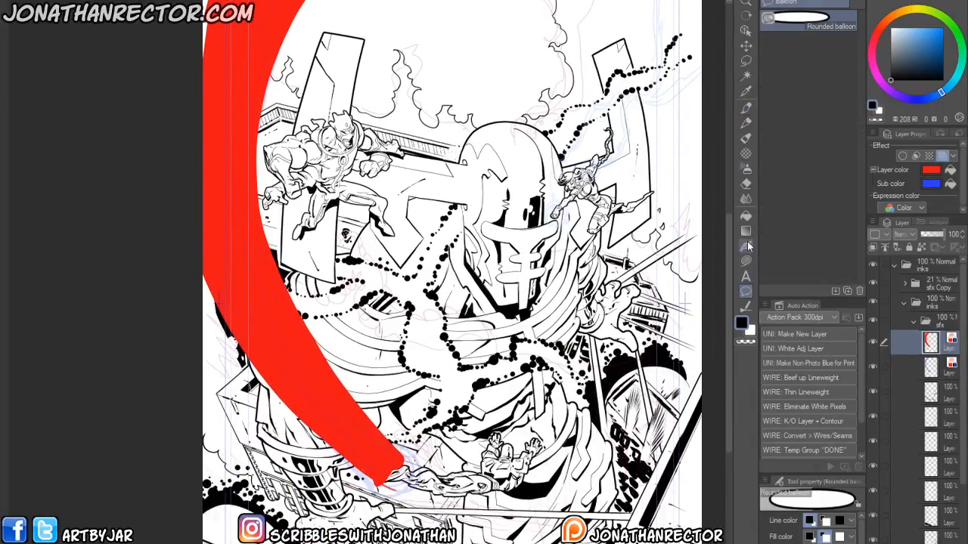
click(746, 61)
click(769, 44)
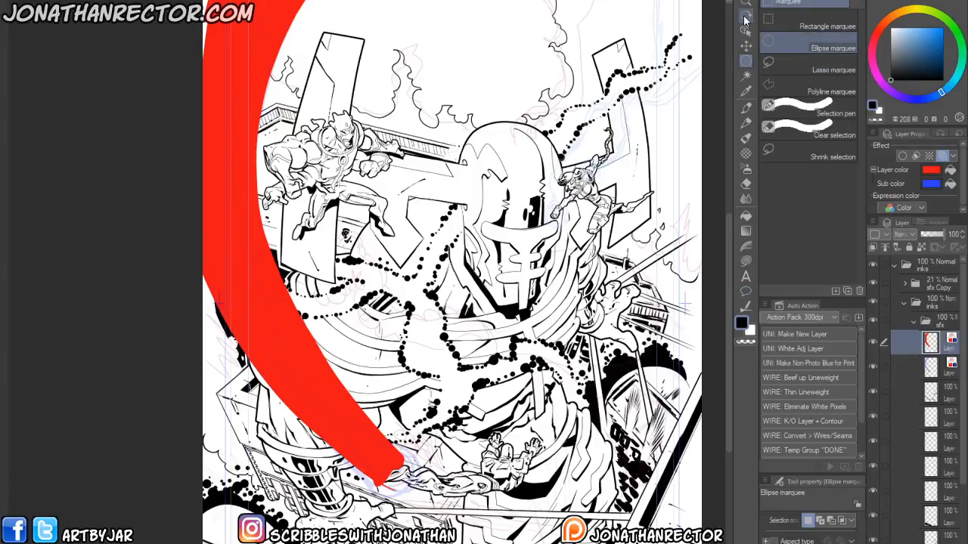
drag(390, 459, 382, 478)
key(alt+Delete)
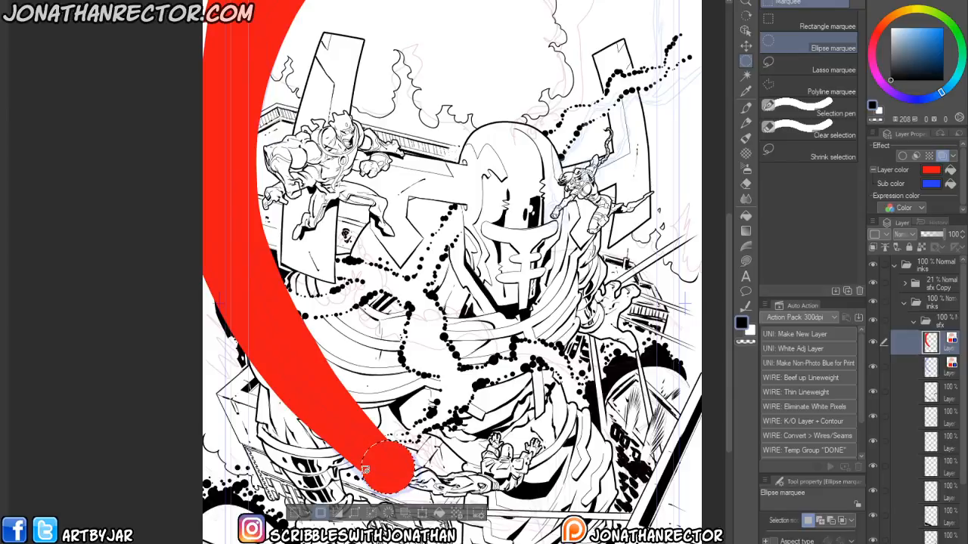
key(ctrl+d)
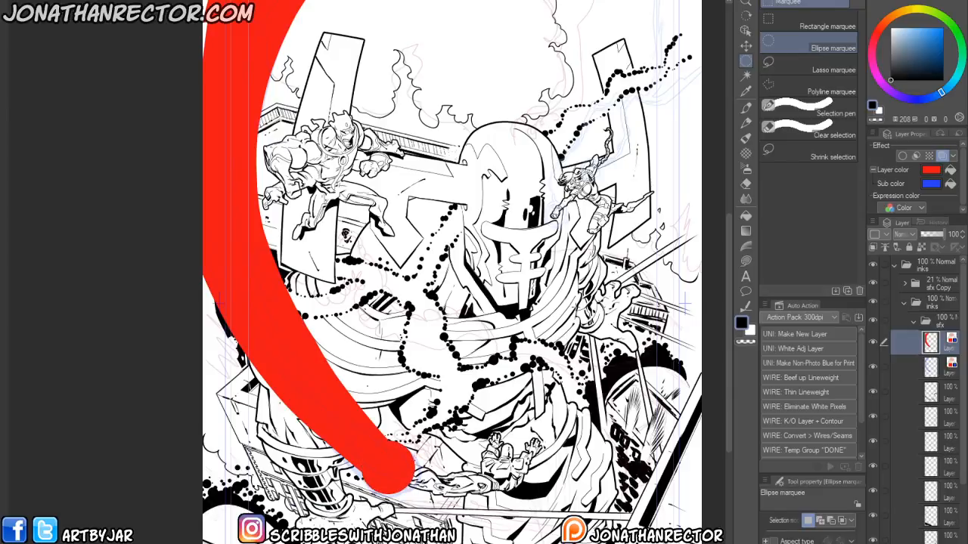
click(941, 155)
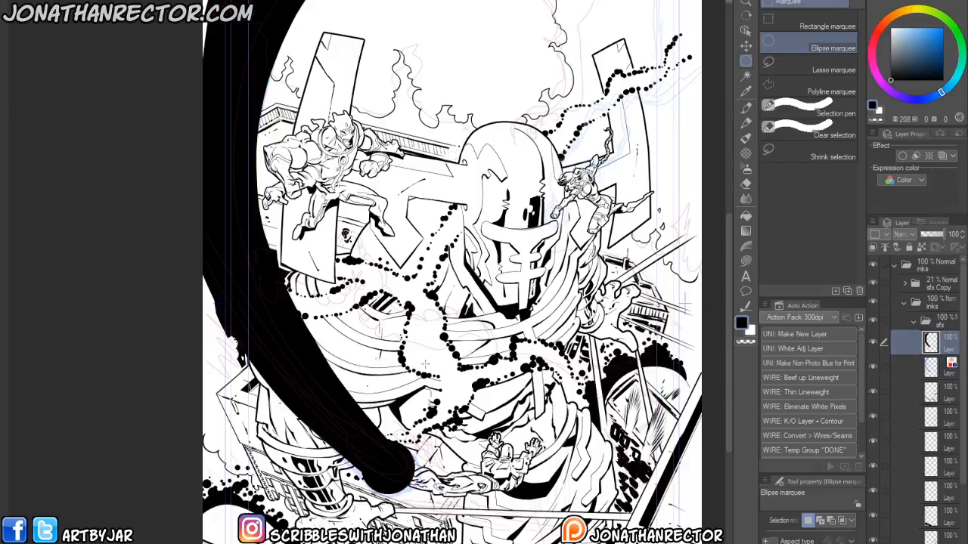
- Try to run the K/O Layer + Contour auto action on the beam layer
key(F1)
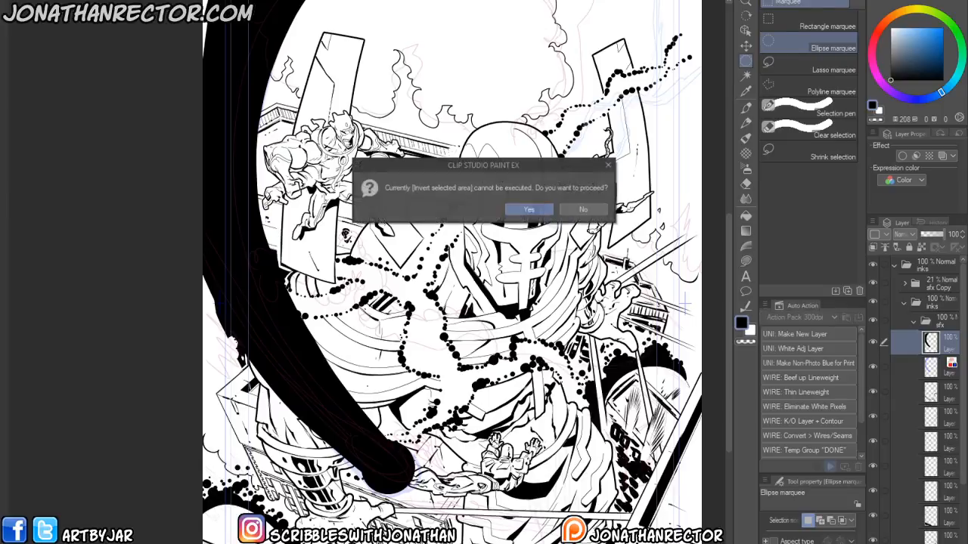
key(Return)
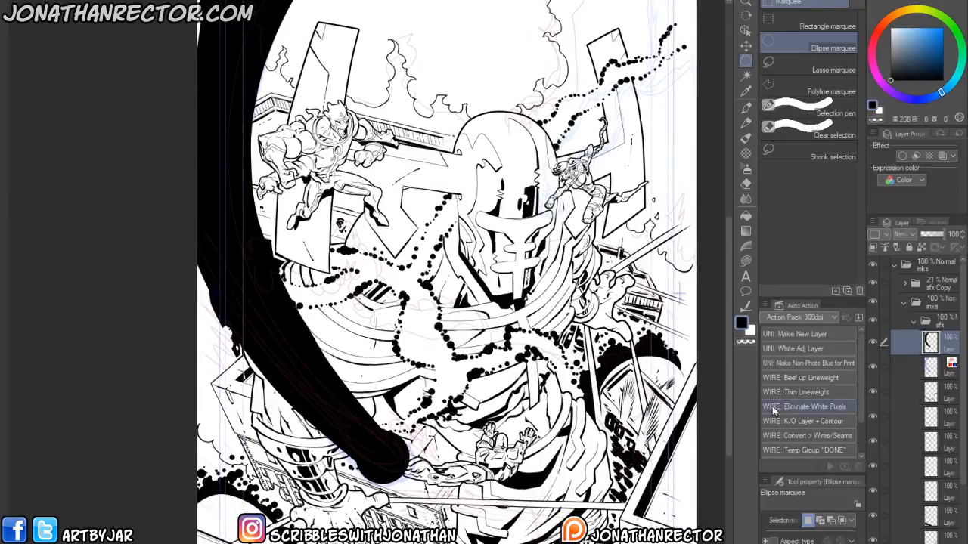
click(772, 421)
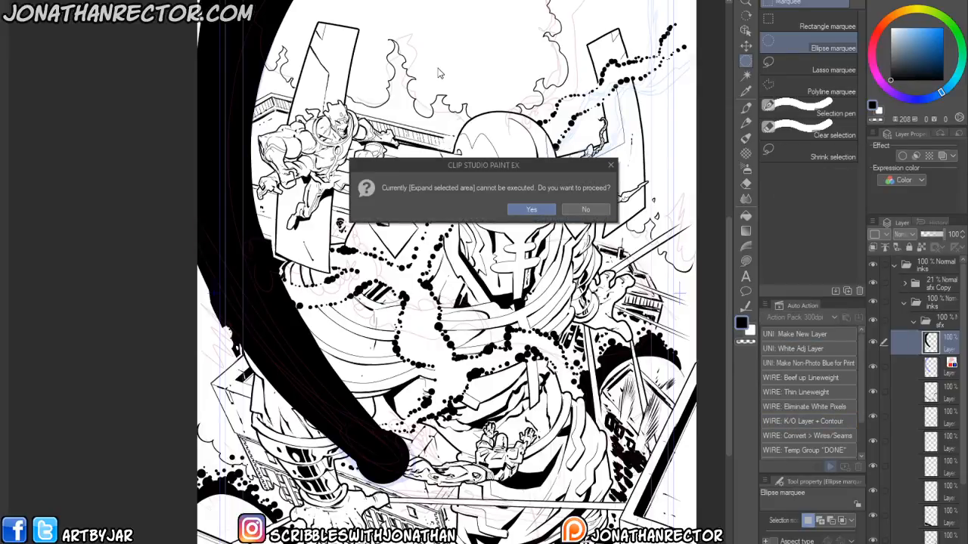
click(532, 210)
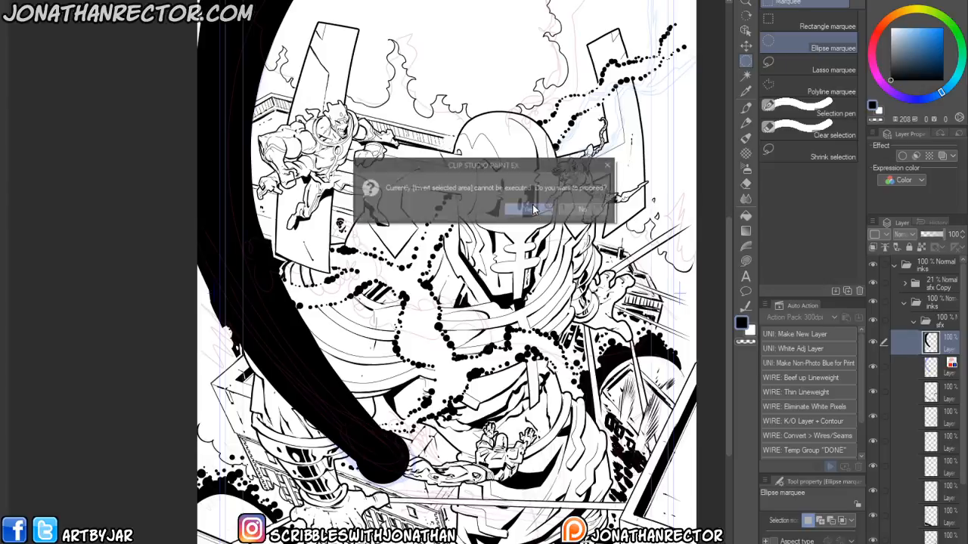
click(520, 209)
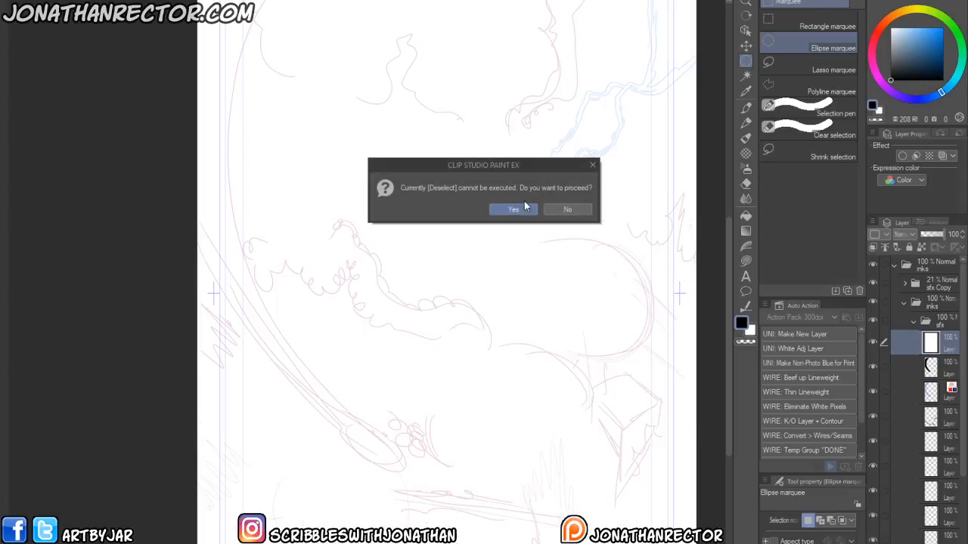
click(509, 209)
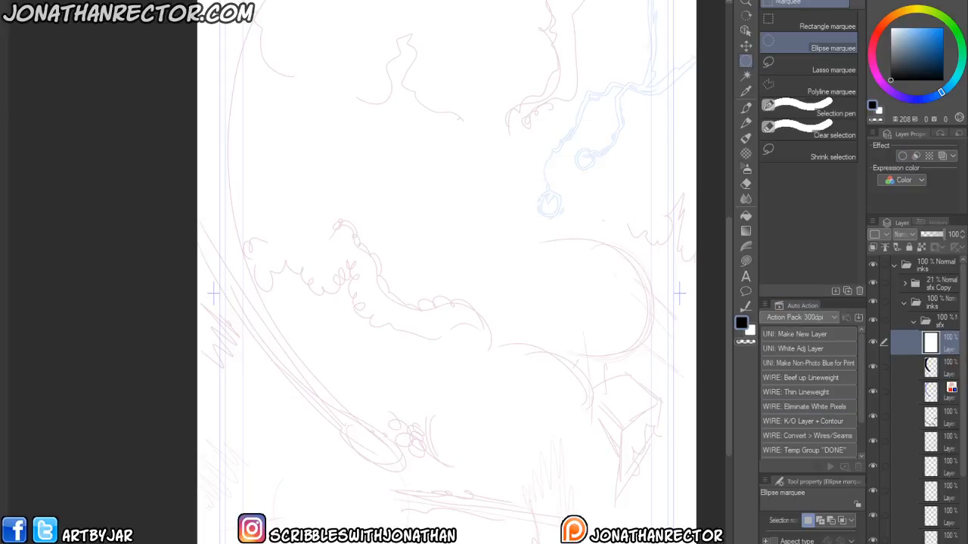
key(ctrl+z)
key(ctrl+z)
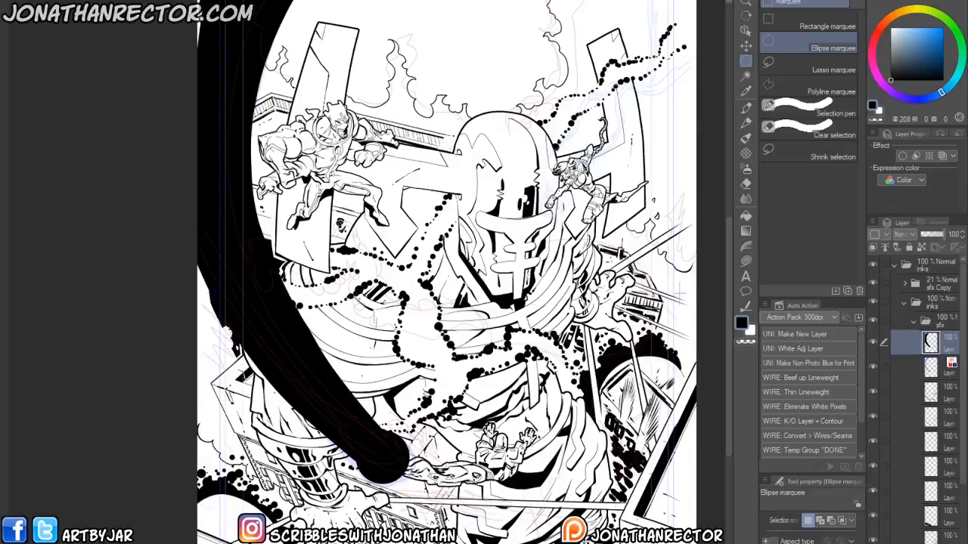
key(ctrl+z)
- Convert the solid beam into an outlined white shape using the wire conversion auto actions
drag(383, 458, 294, 436)
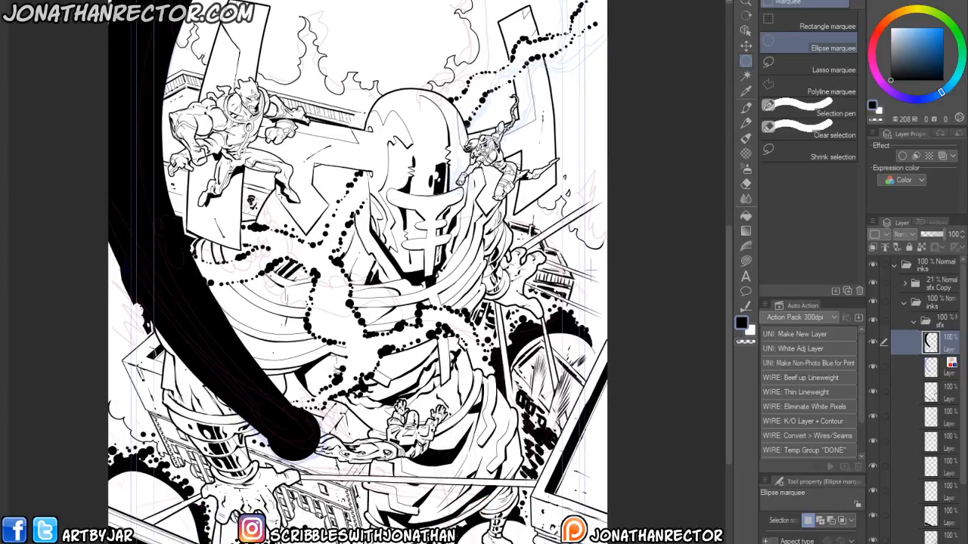
click(777, 420)
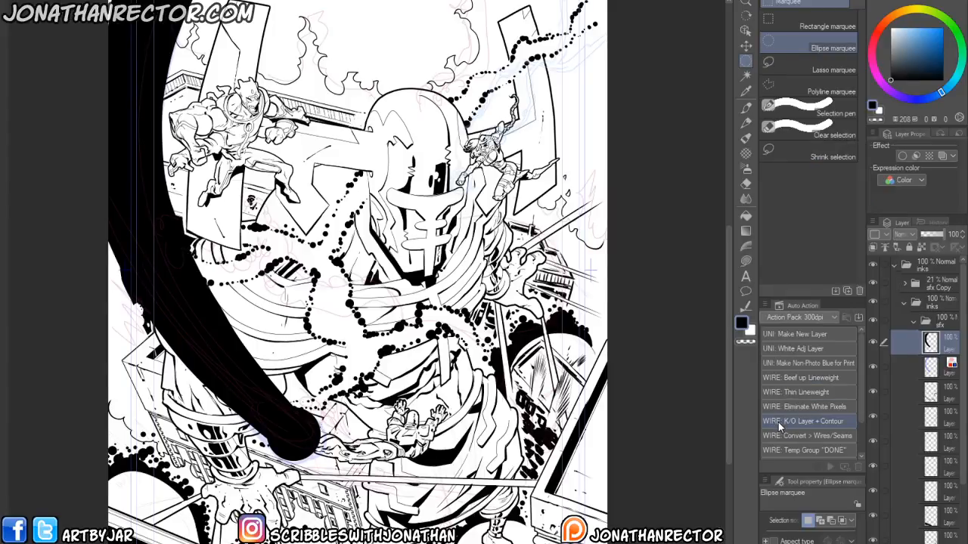
click(784, 336)
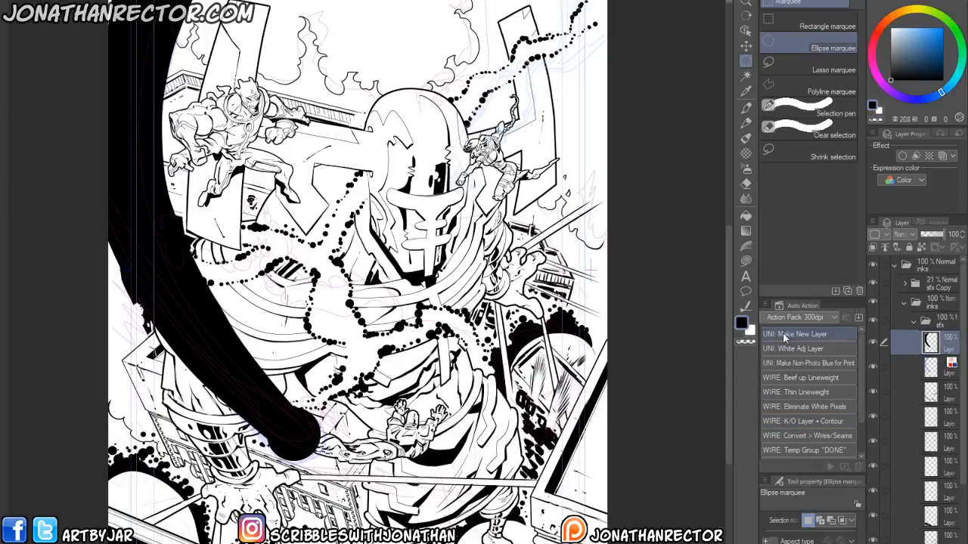
double_click(778, 441)
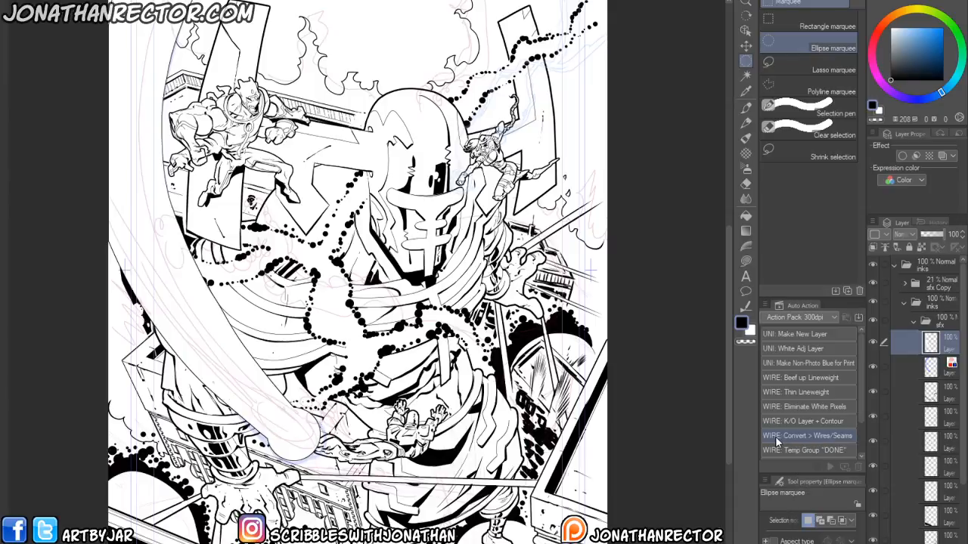
- Add a layer mask to the outlined beam layer
drag(217, 382, 335, 496)
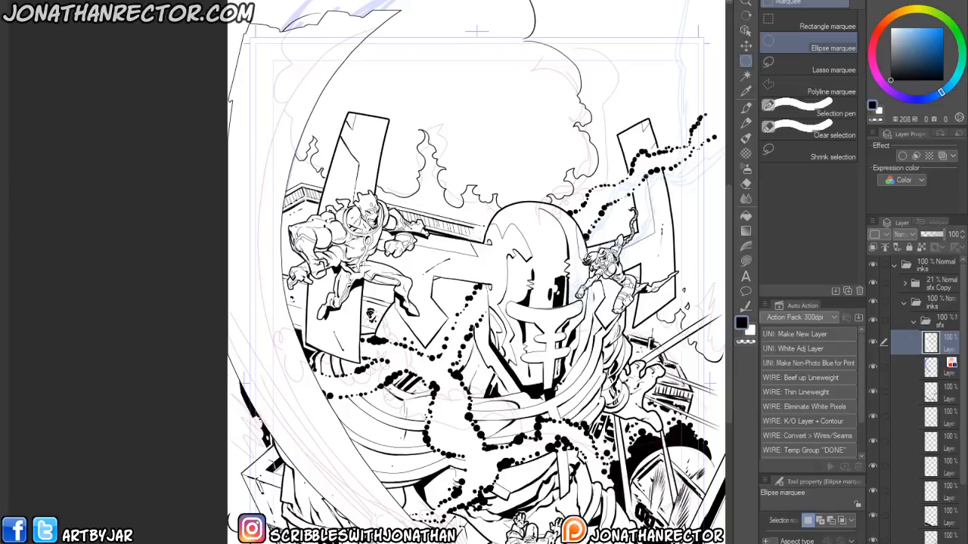
drag(304, 449, 269, 355)
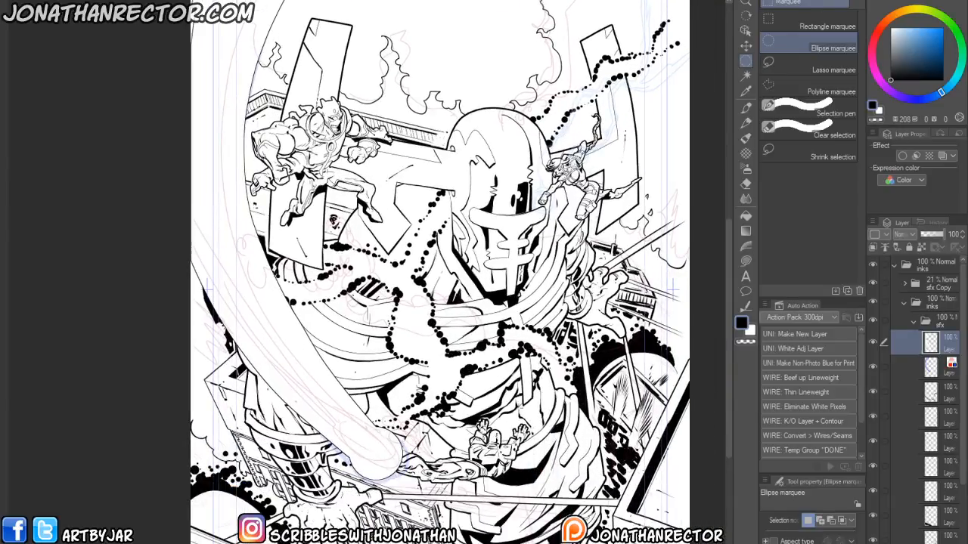
click(873, 302)
drag(305, 490, 264, 486)
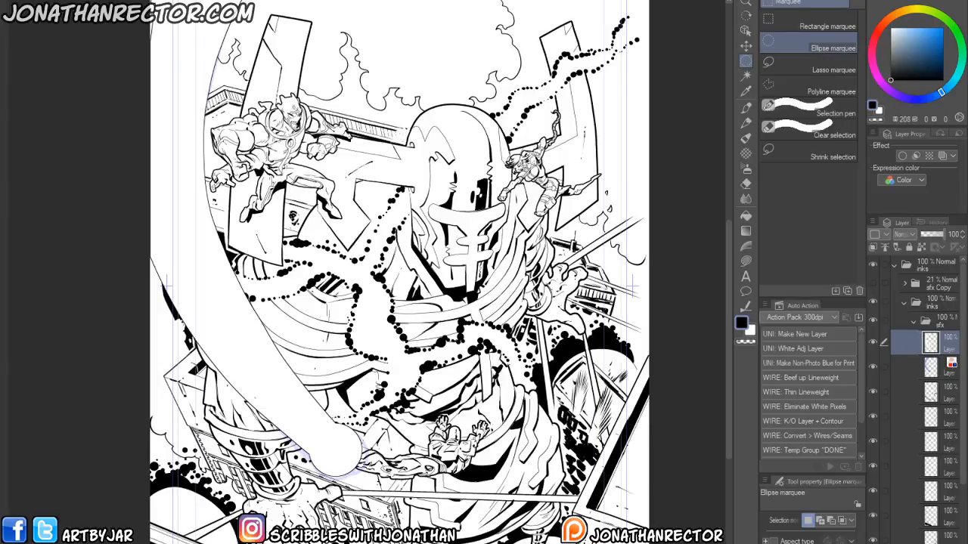
click(936, 542)
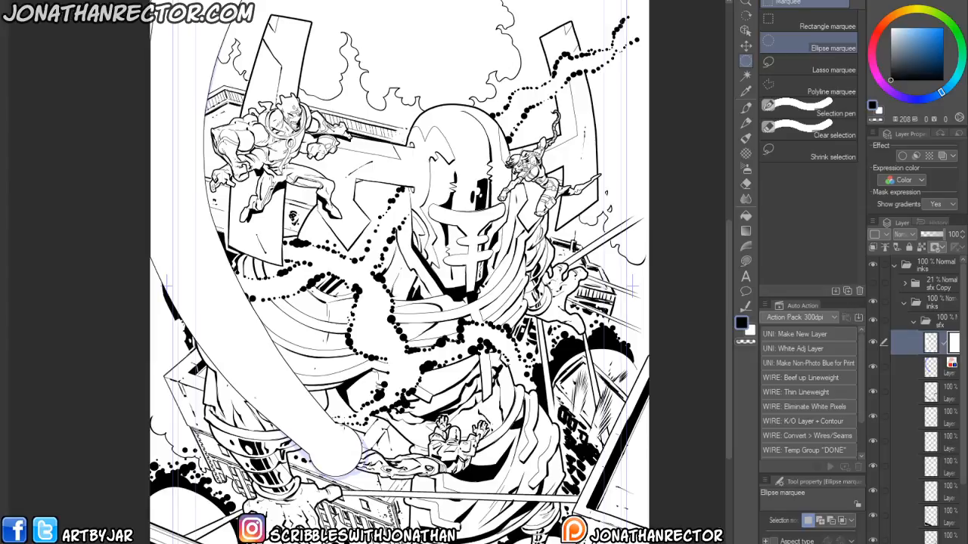
- Erase the beam's outline where its tip overlaps the hero's hand
drag(333, 446, 345, 405)
key(e)
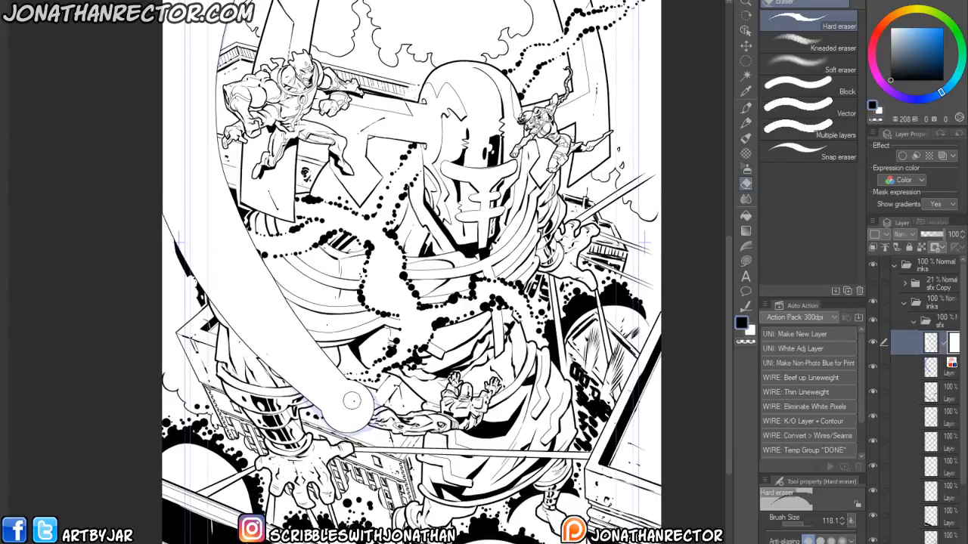
scroll(330, 395, up, 2)
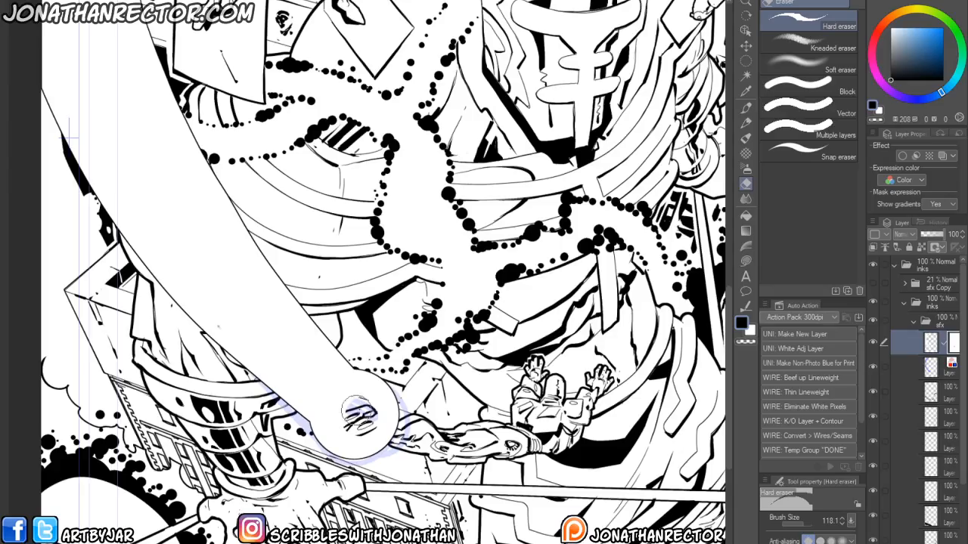
mouse_move(382, 418)
mouse_down()
mouse_move(347, 402)
mouse_move(381, 403)
mouse_move(377, 435)
mouse_move(355, 446)
mouse_move(330, 424)
mouse_move(338, 404)
mouse_move(366, 405)
mouse_move(344, 435)
mouse_move(351, 399)
mouse_move(370, 439)
mouse_move(342, 404)
mouse_move(356, 439)
mouse_up()
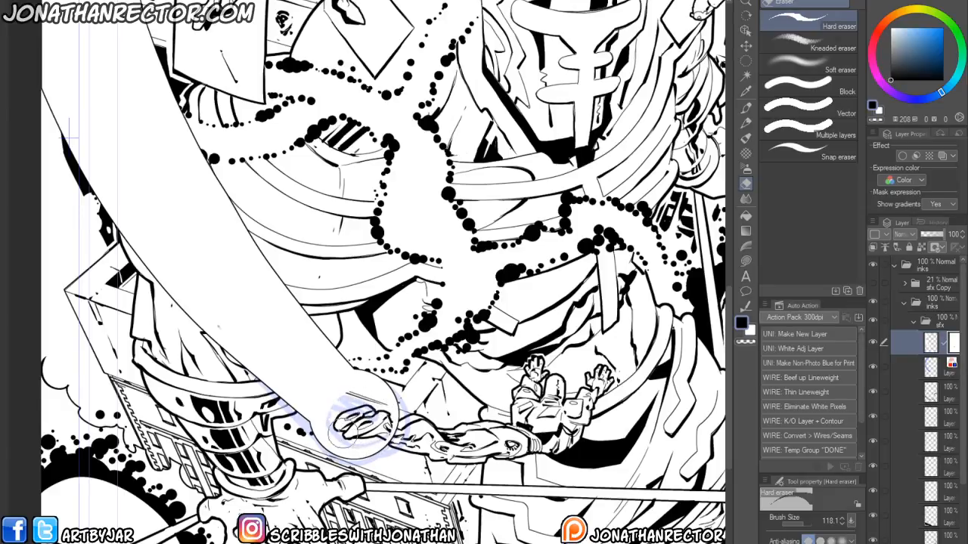
drag(346, 406, 346, 414)
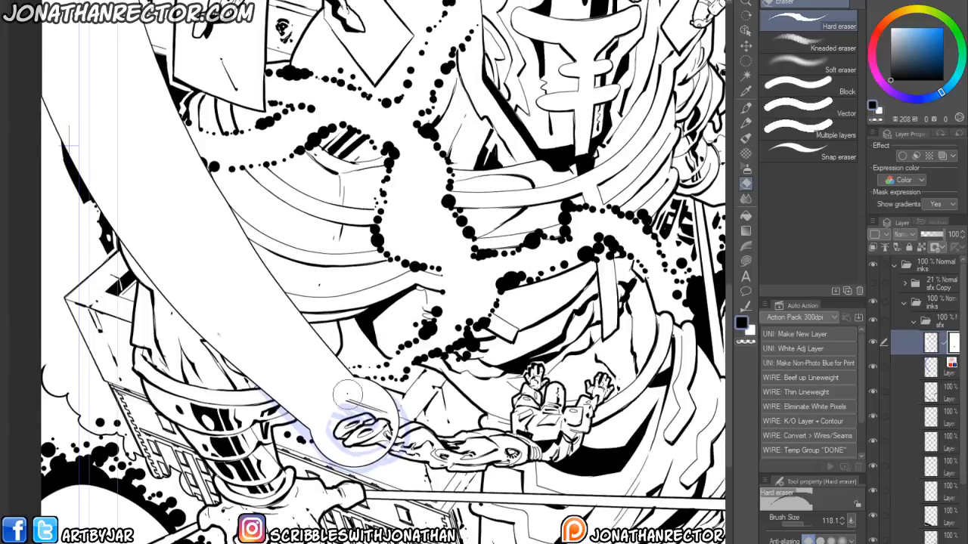
- Touch up the beam's tip around the hero's hand with the 20-size Inking 600dpi brush
key(p)
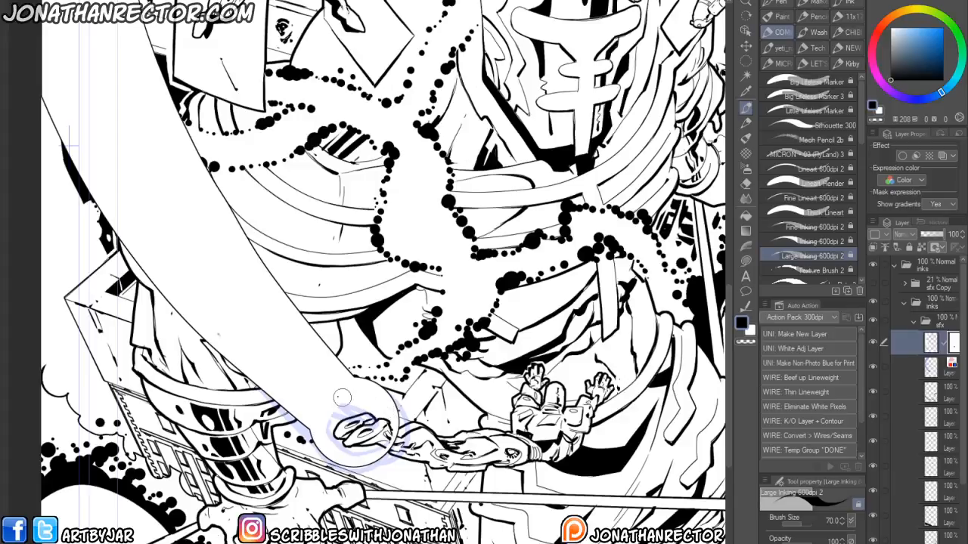
drag(301, 410, 295, 455)
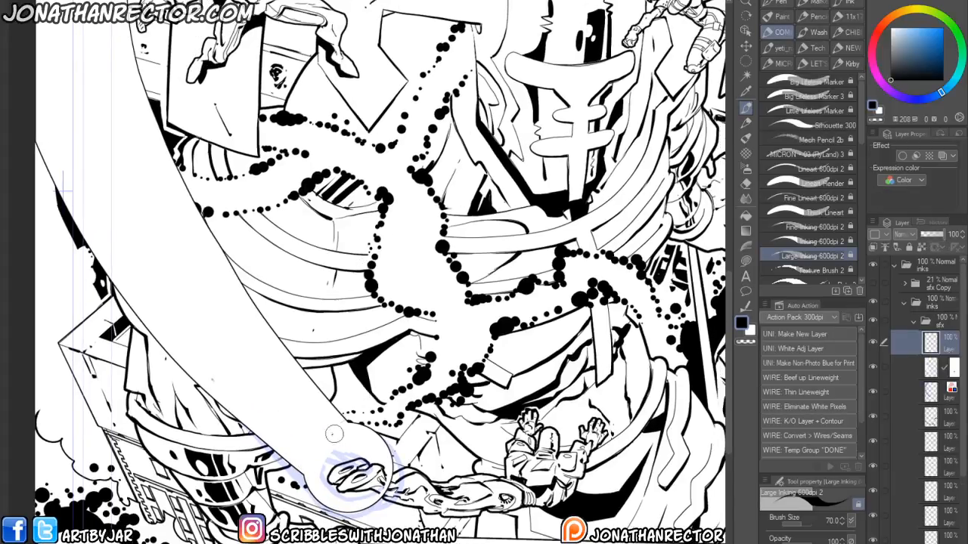
drag(337, 431, 325, 449)
click(783, 243)
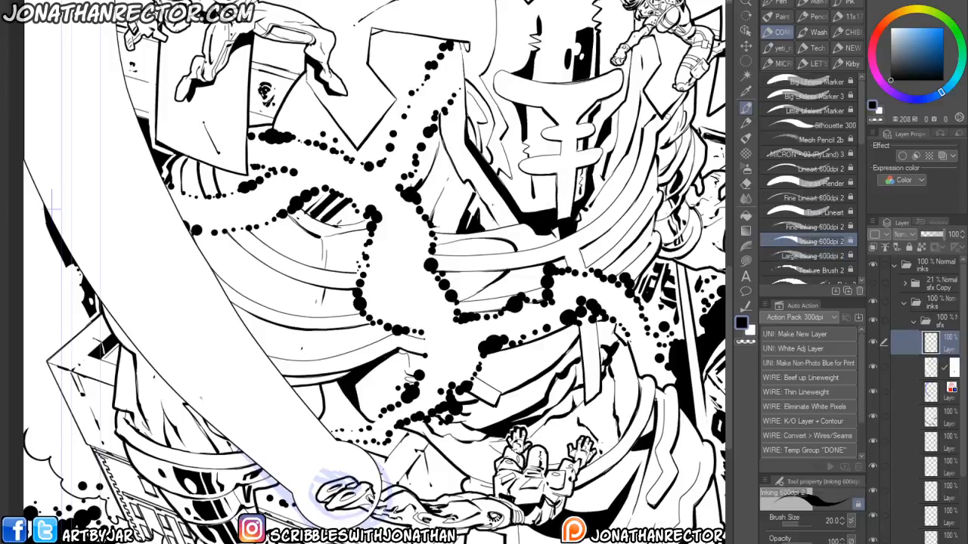
drag(338, 415, 347, 418)
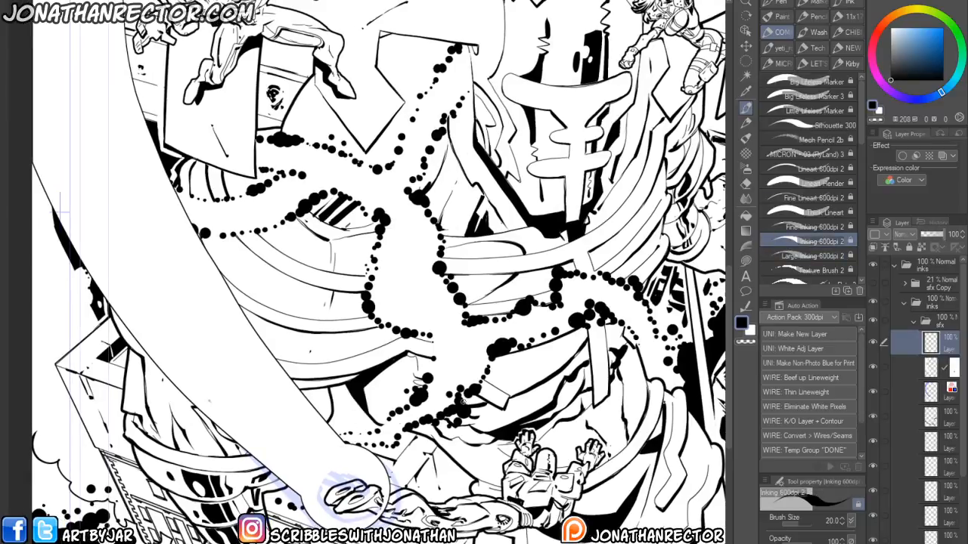
- Draw short motion hatch lines at the beam's tip around the hero's hand
drag(382, 460, 406, 448)
drag(399, 456, 423, 446)
drag(404, 461, 420, 454)
drag(398, 470, 413, 461)
drag(395, 477, 409, 470)
drag(387, 482, 406, 477)
mouse_move(310, 526)
mouse_down()
mouse_move(319, 476)
mouse_move(344, 481)
mouse_up()
mouse_move(334, 493)
mouse_down()
mouse_move(341, 480)
mouse_move(305, 456)
mouse_move(319, 450)
mouse_move(320, 468)
mouse_up()
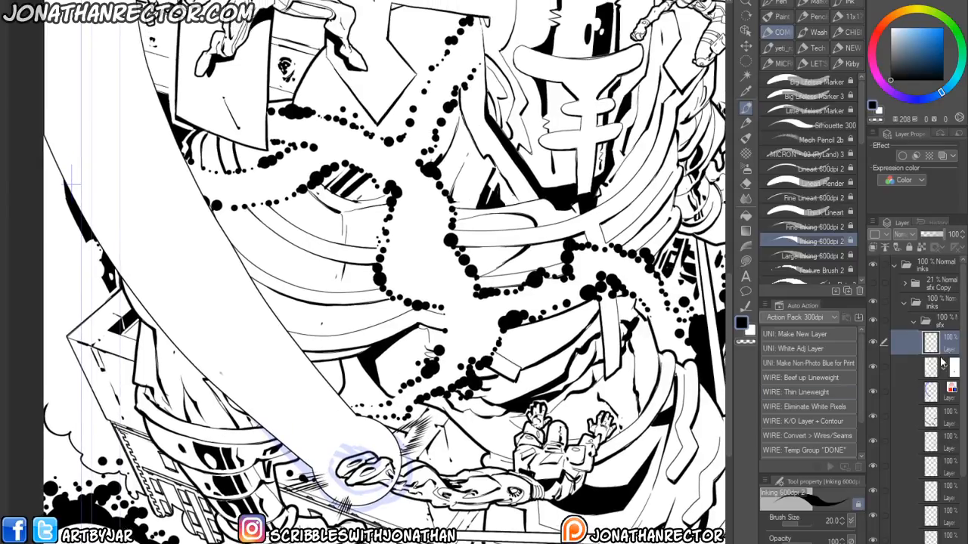
- Switch to white and paint over the beam tip's hatching to clean it up around the hand
click(917, 372)
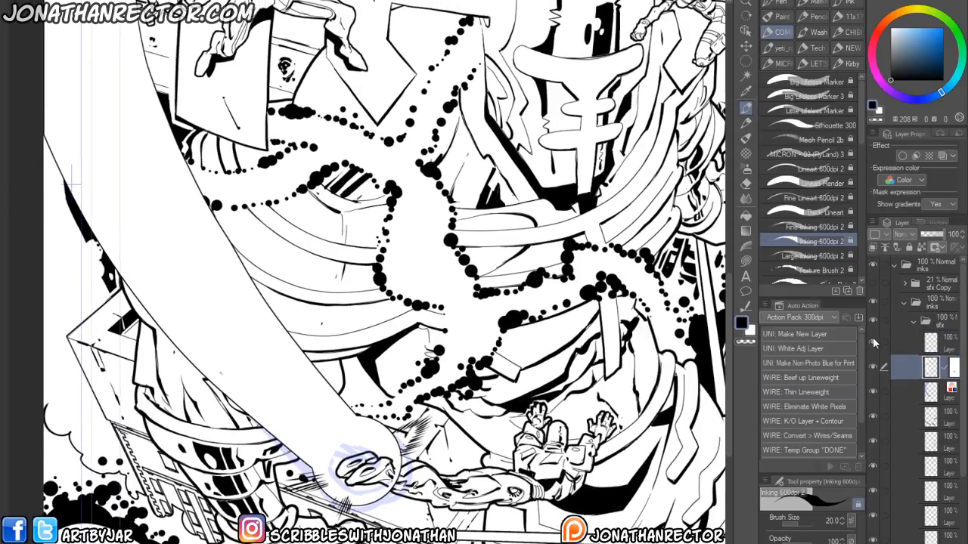
key(ctrl+shift+n)
key(x)
mouse_move(357, 453)
mouse_down()
mouse_move(445, 421)
mouse_move(453, 411)
mouse_move(442, 408)
mouse_up()
drag(384, 483, 375, 492)
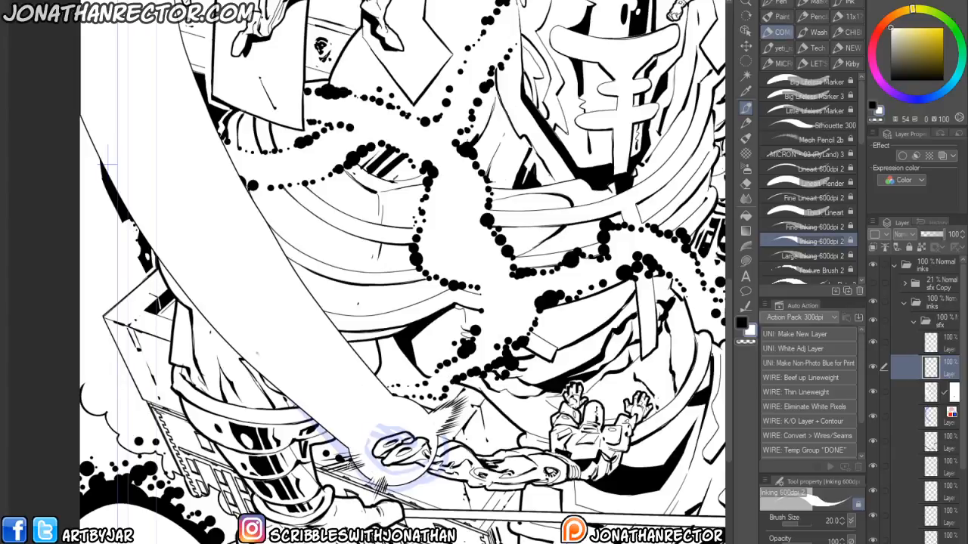
drag(363, 457, 330, 465)
drag(382, 479, 369, 493)
drag(372, 428, 341, 458)
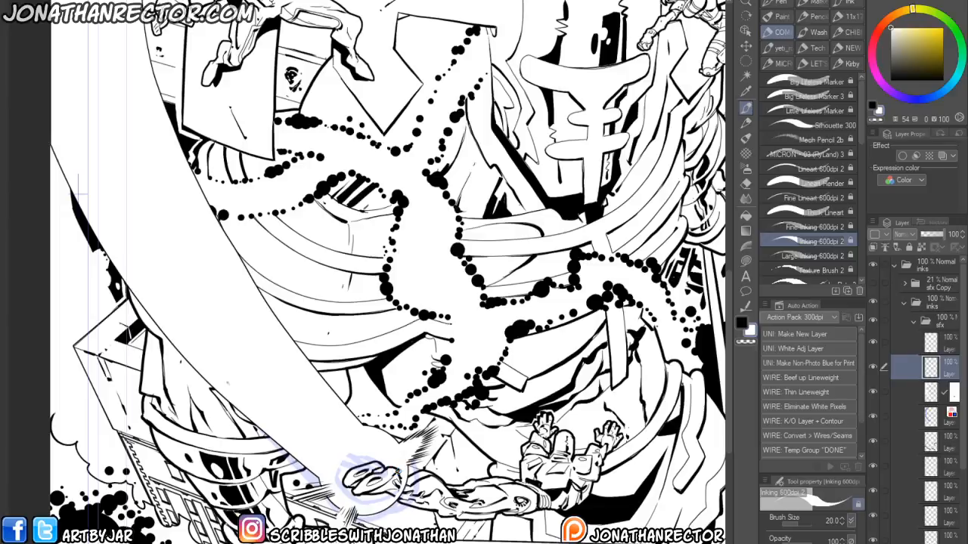
drag(377, 453, 203, 499)
drag(412, 460, 415, 440)
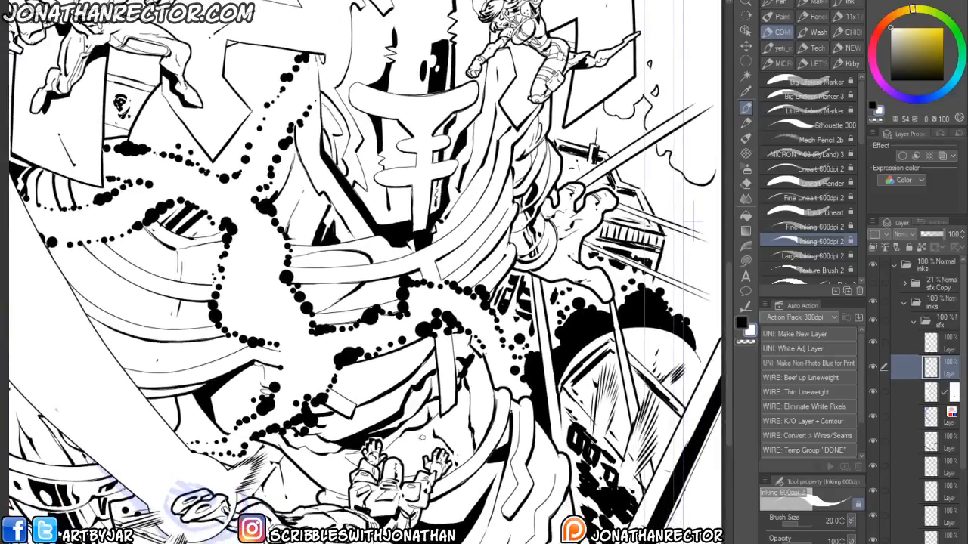
- Create a new layer and fill two black ellipse selections over the small hero's raised hands
click(928, 339)
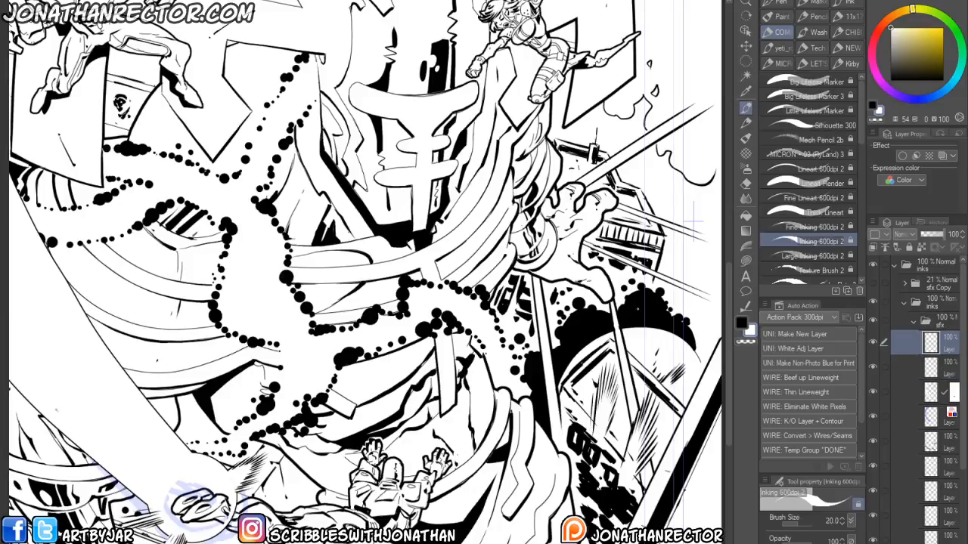
key(ctrl+shift+n)
click(741, 324)
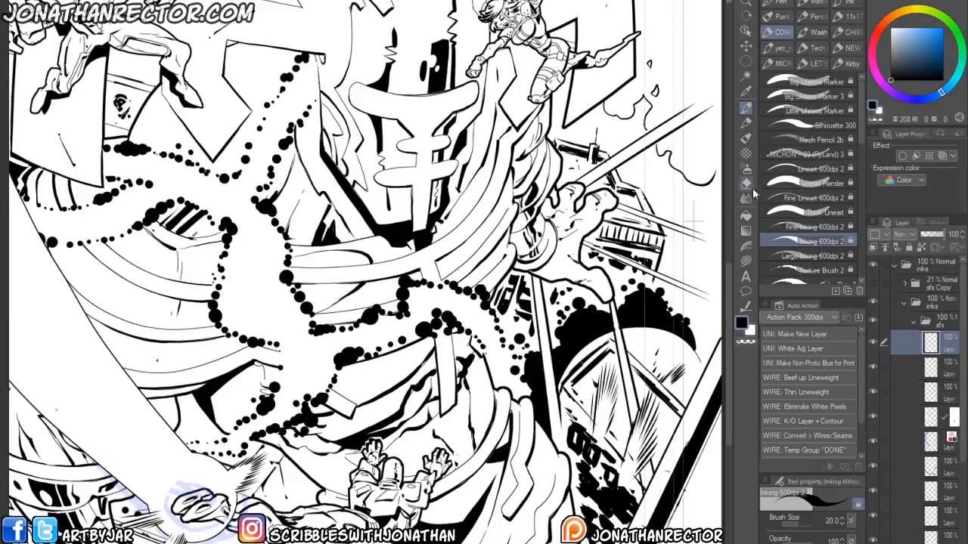
click(744, 61)
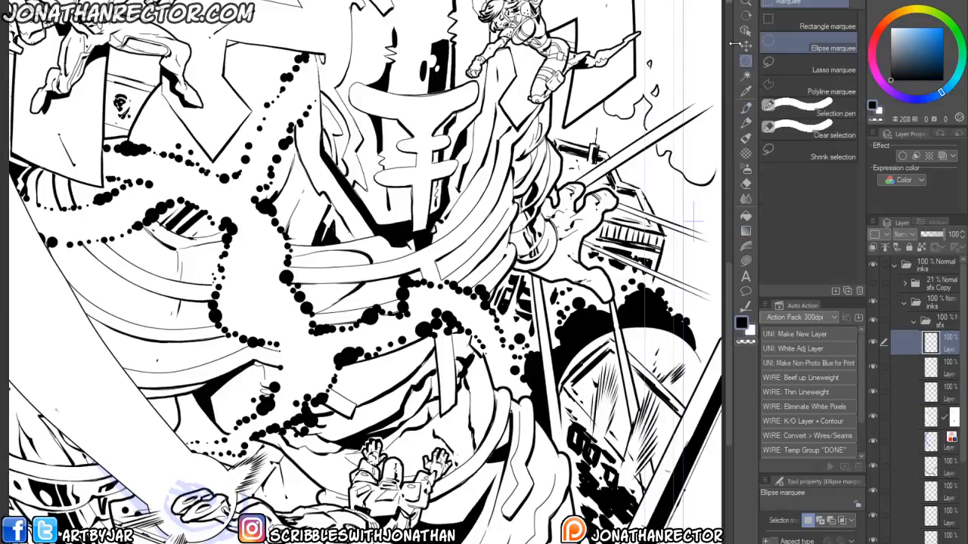
drag(460, 487, 372, 456)
key(alt+Delete)
key(alt+Delete)
key(ctrl+d)
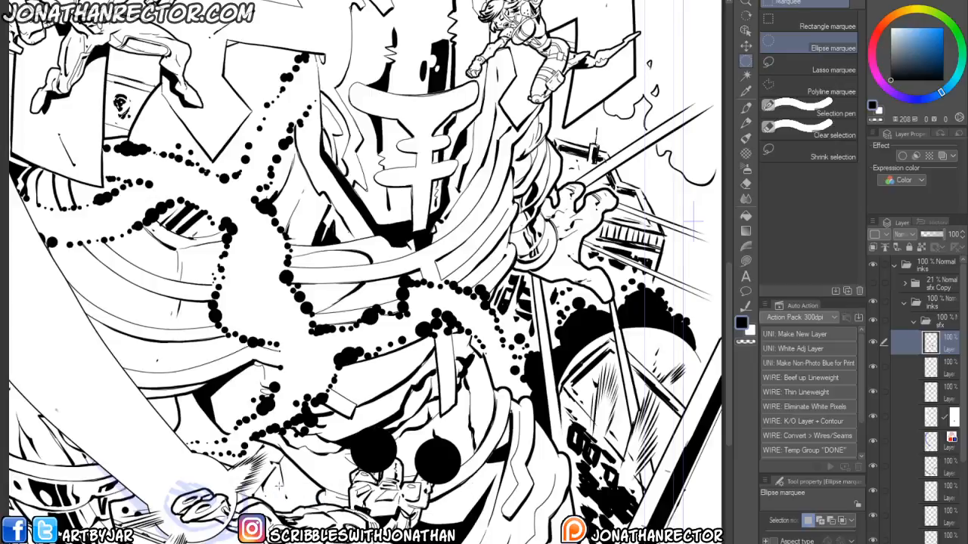
- Undo the left circle and refill it as a smaller black ellipse over the hero's hand
key(ctrl+z)
key(ctrl+z)
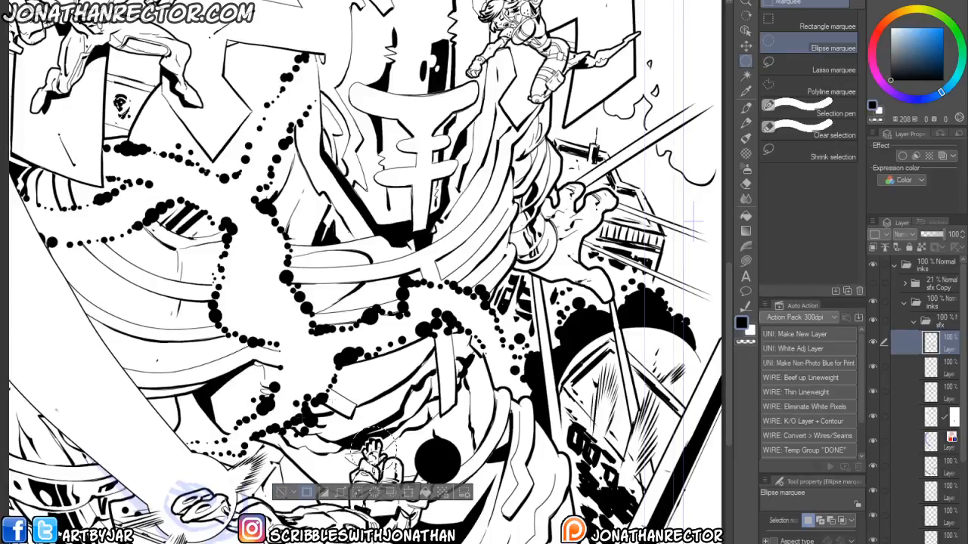
key(ctrl+d)
drag(362, 440, 395, 469)
key(alt+Delete)
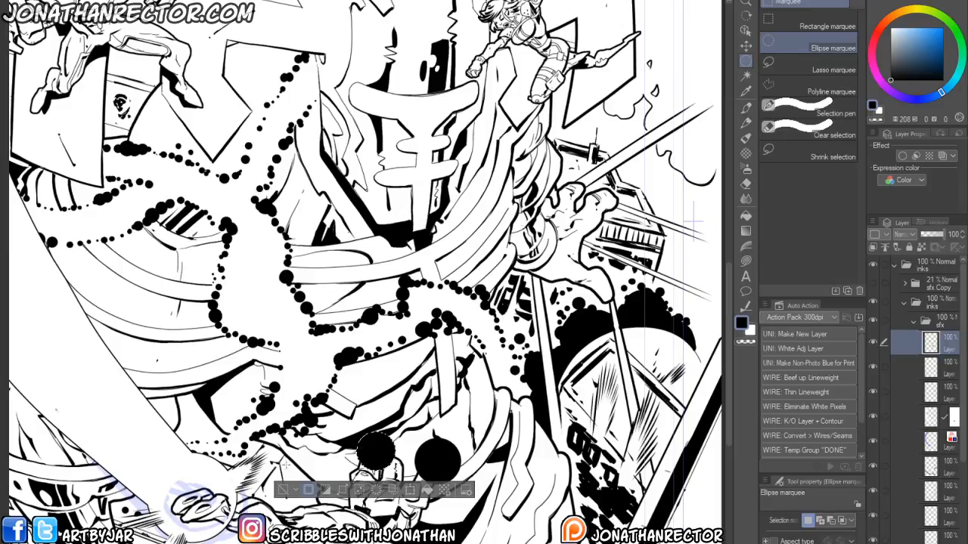
key(ctrl+d)
- Draw two thick straight beams rising from the black circles with the pen at size 80
key(p)
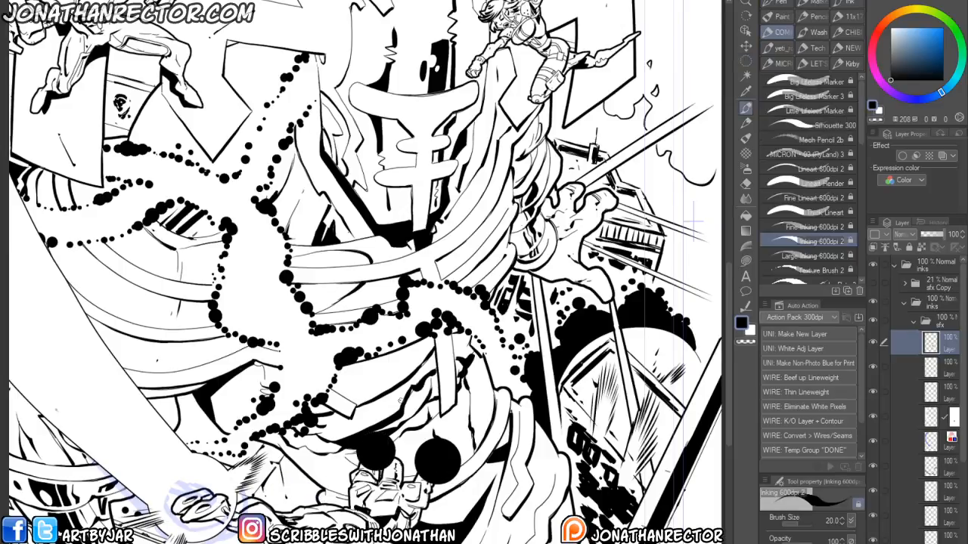
key(])
key(])
key(])
drag(330, 426, 303, 504)
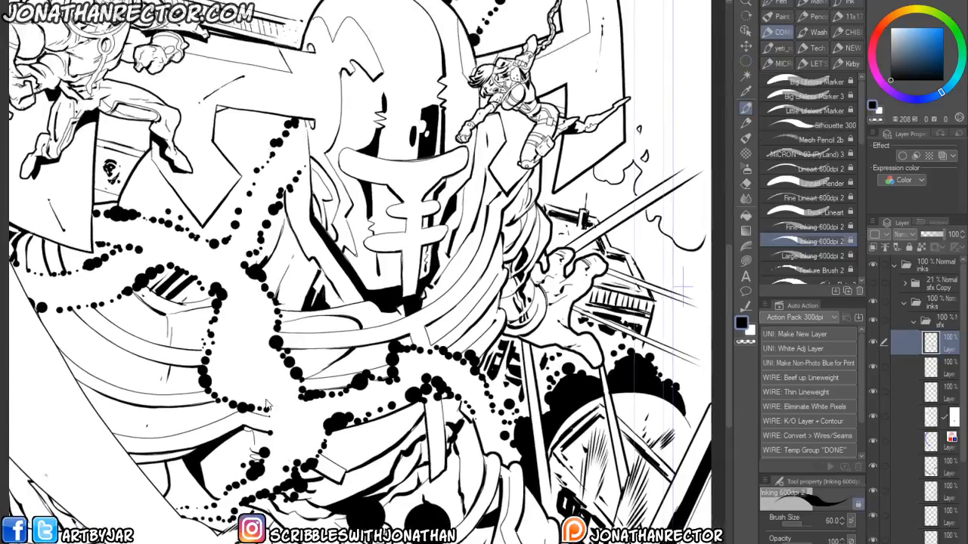
scroll(271, 409, down, 2)
drag(190, 533, 228, 543)
key(bracketright)
key(bracketright)
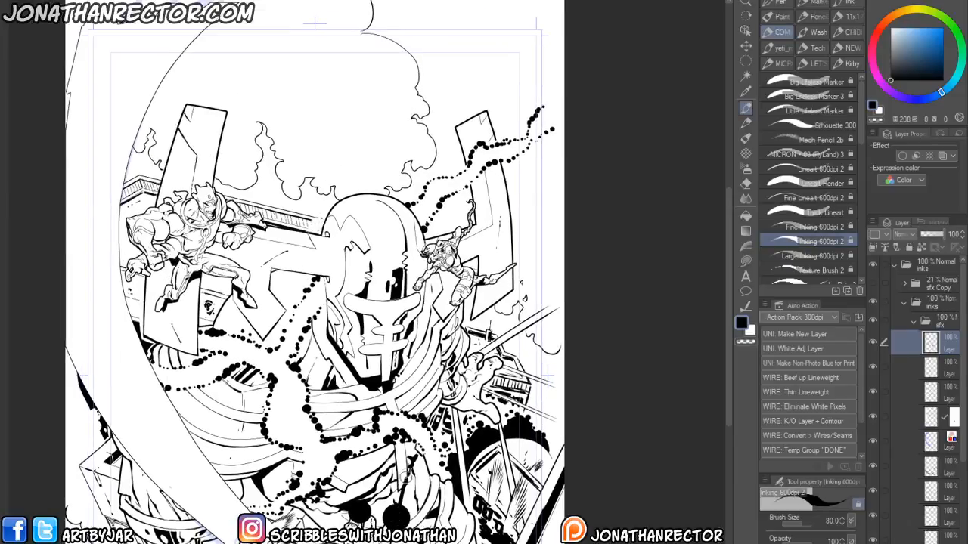
drag(424, 381, 397, 508)
key(ctrl+z)
drag(420, 395, 402, 509)
key(ctrl+z)
drag(420, 392, 390, 529)
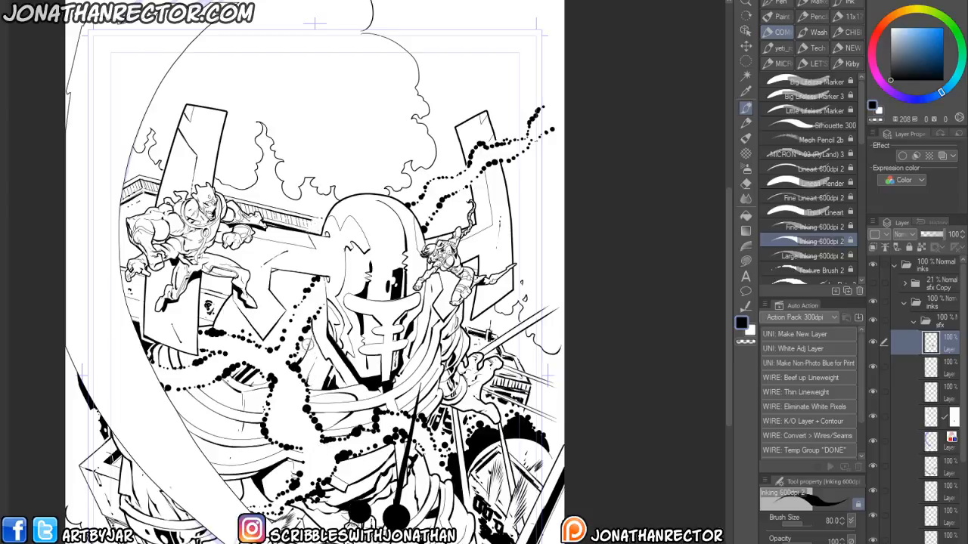
- Try adding a third beam from the circles, undoing each attempt
drag(355, 331, 356, 510)
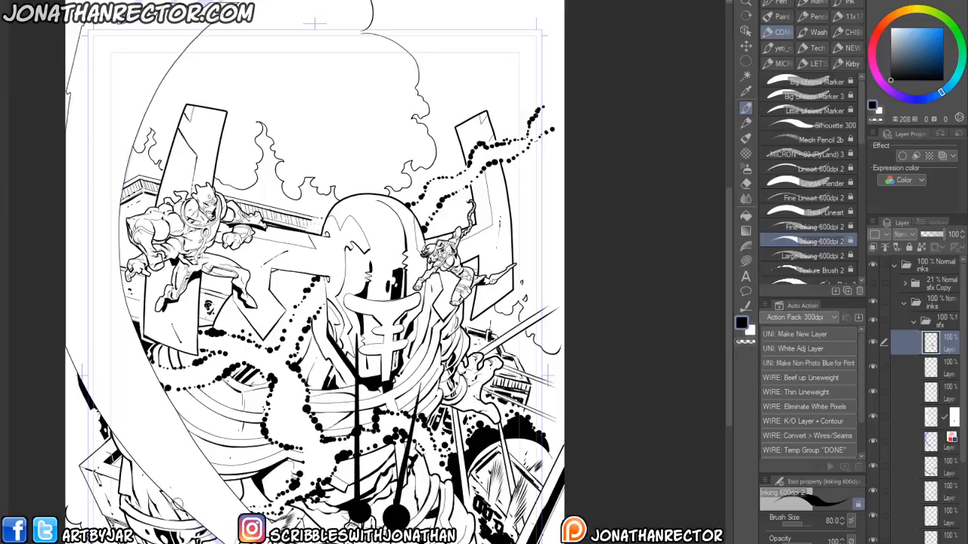
key(ctrl+z)
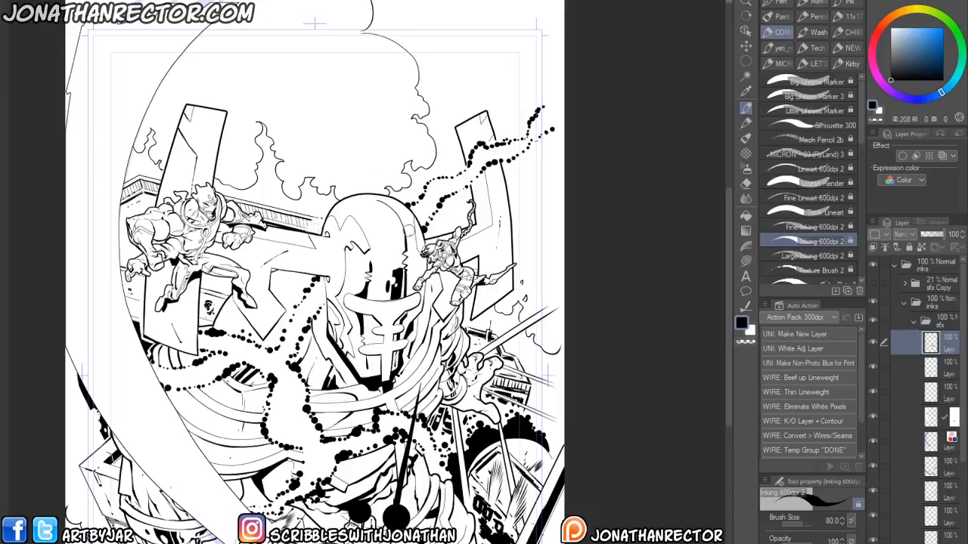
drag(418, 358, 369, 476)
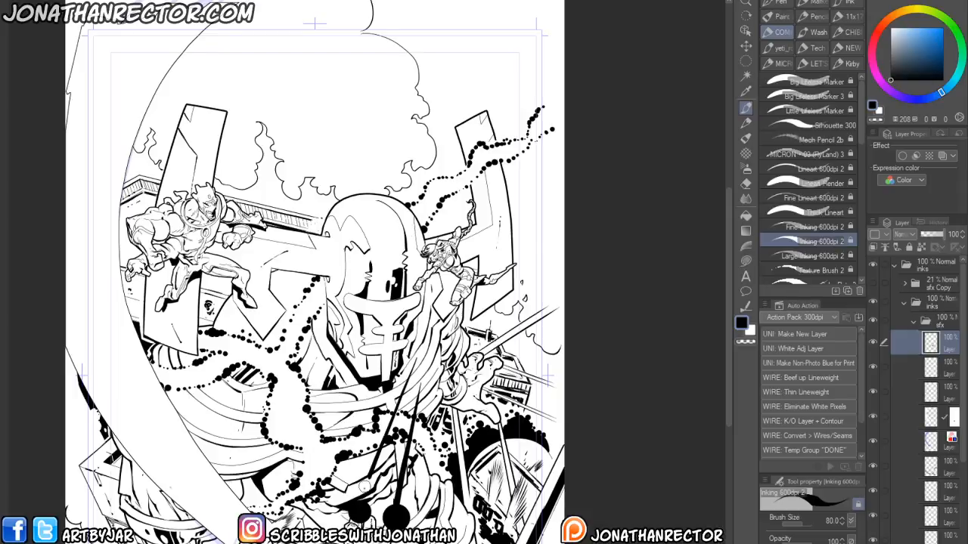
key(ctrl+z)
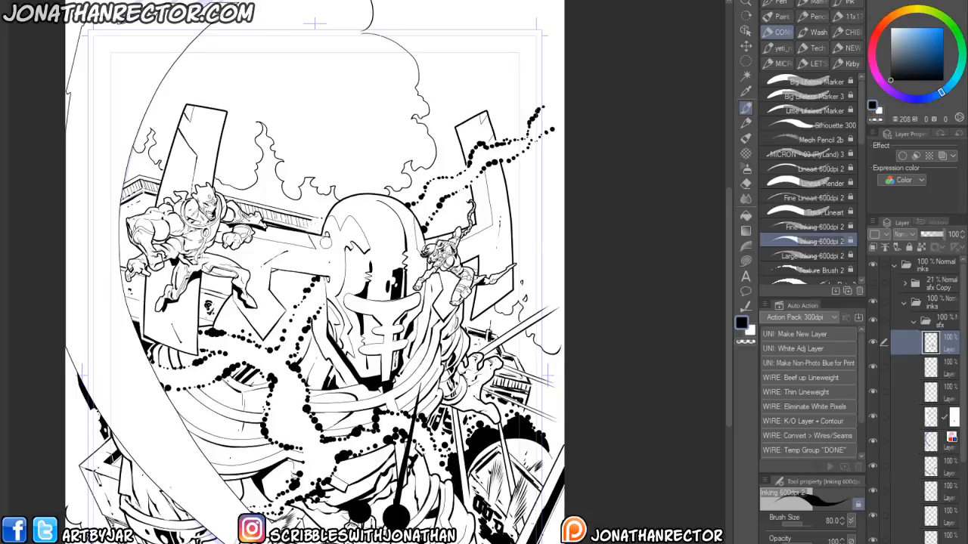
drag(361, 499, 403, 370)
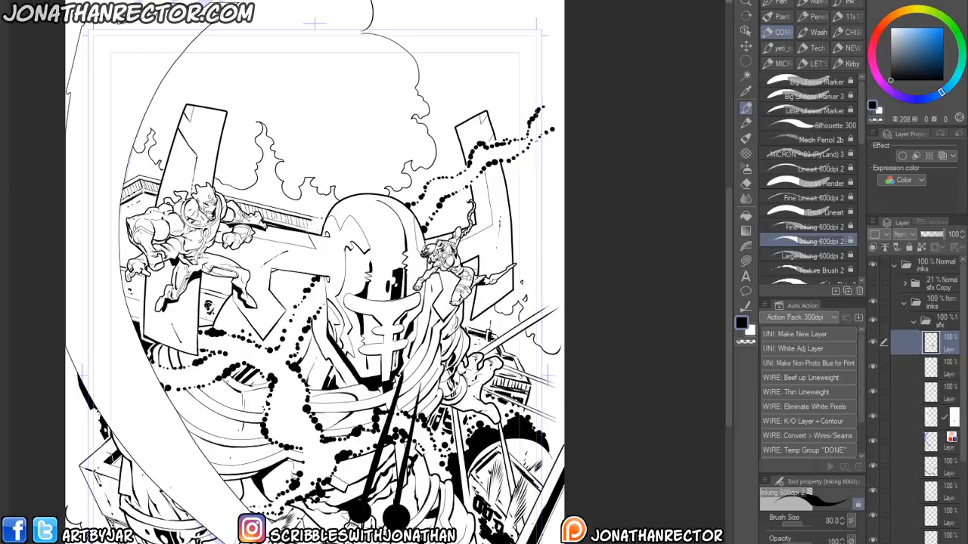
key(ctrl+z)
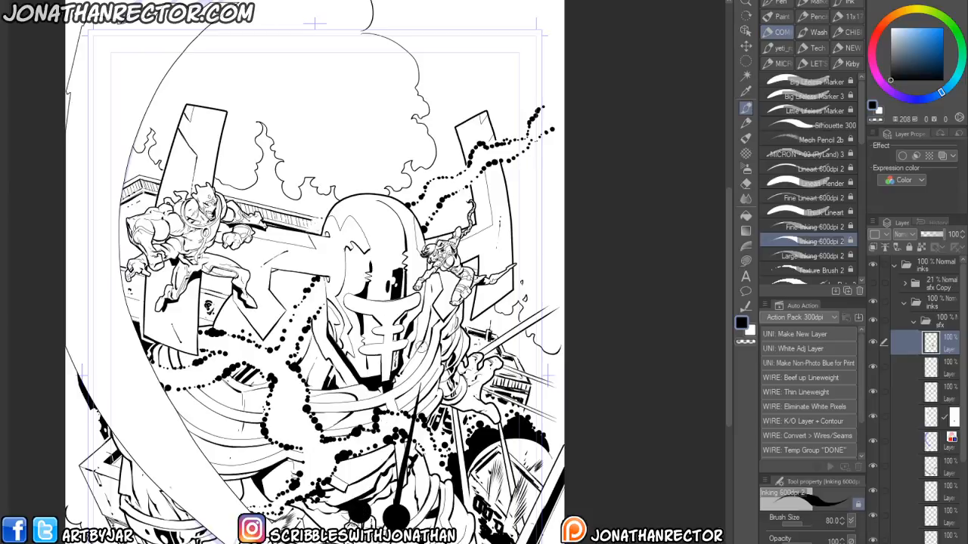
drag(427, 334, 361, 497)
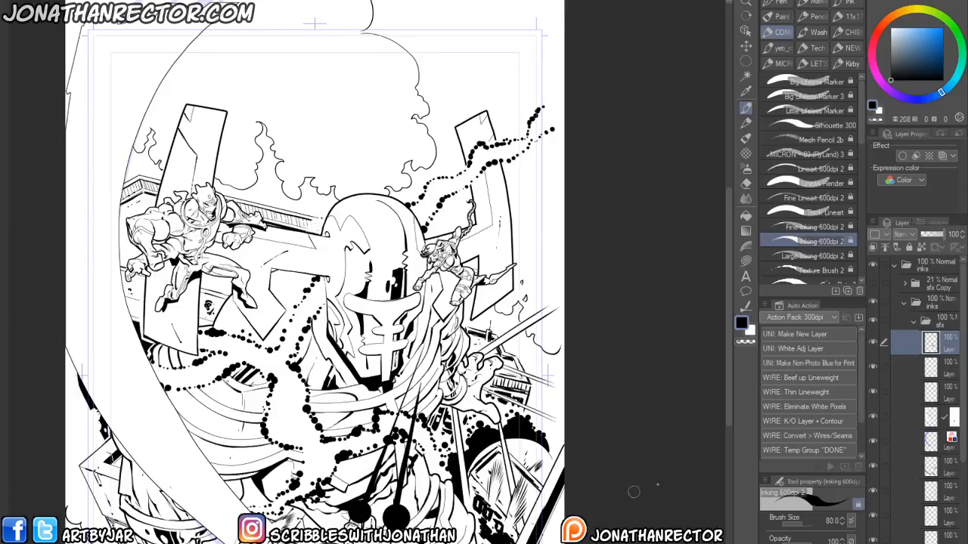
- Convert the new beams and circles into outlined white shapes
key(ctrl+z)
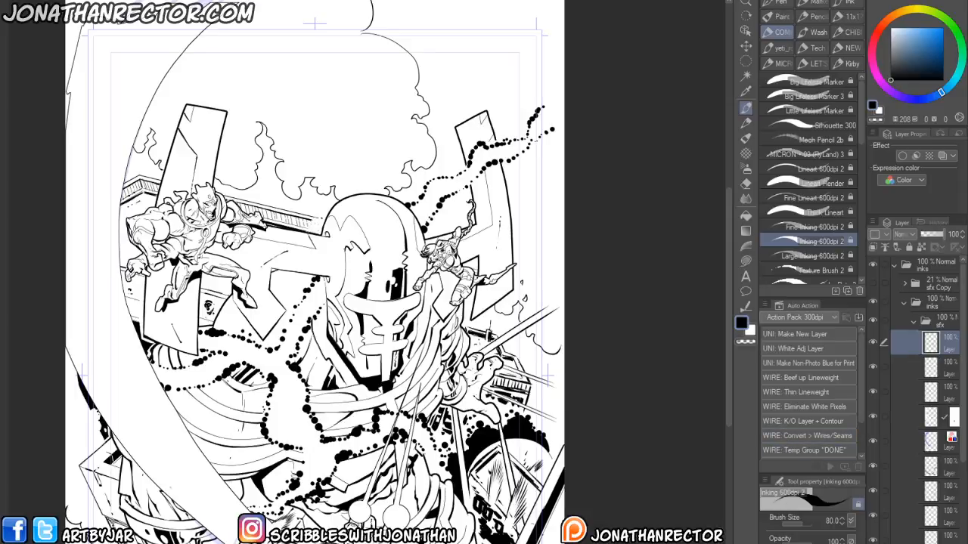
scroll(325, 484, up, 5)
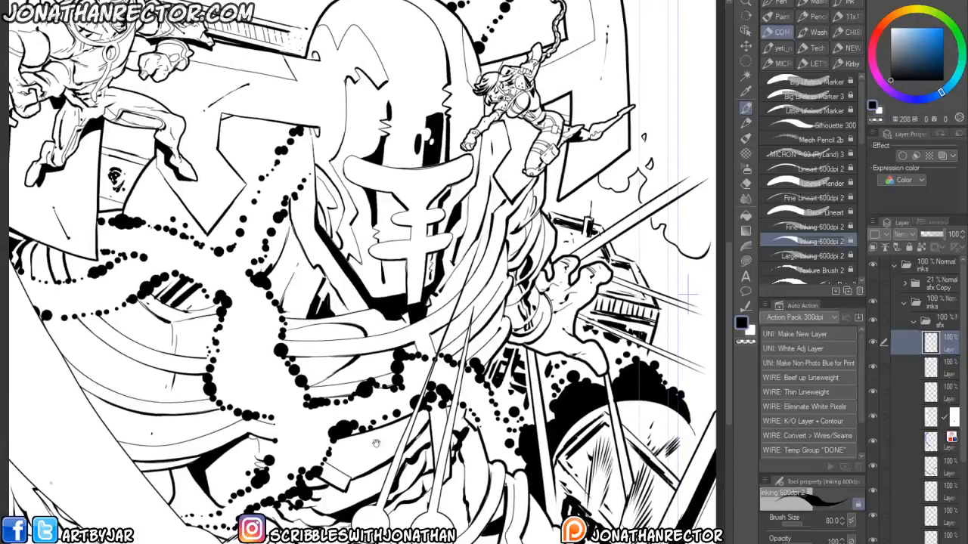
key(e)
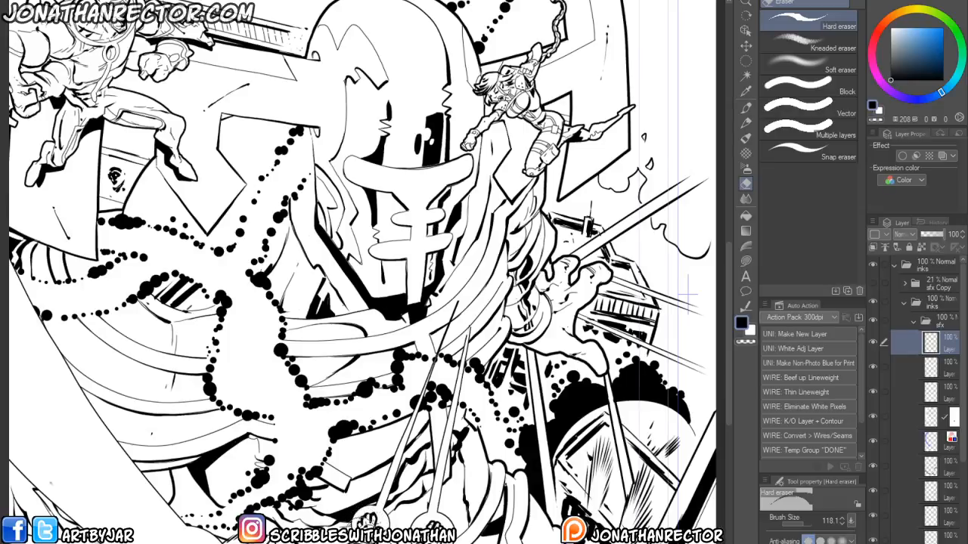
key(F1)
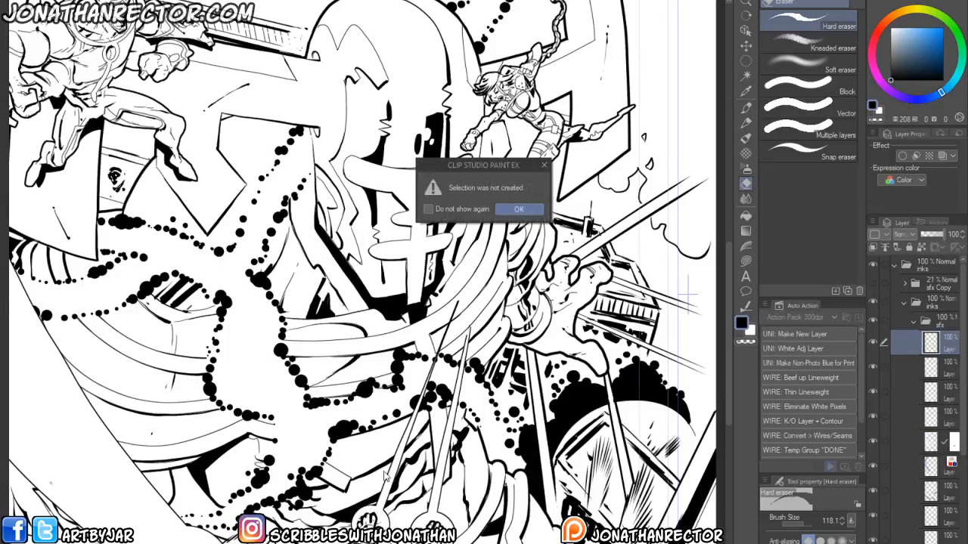
key(Return)
key(Return)
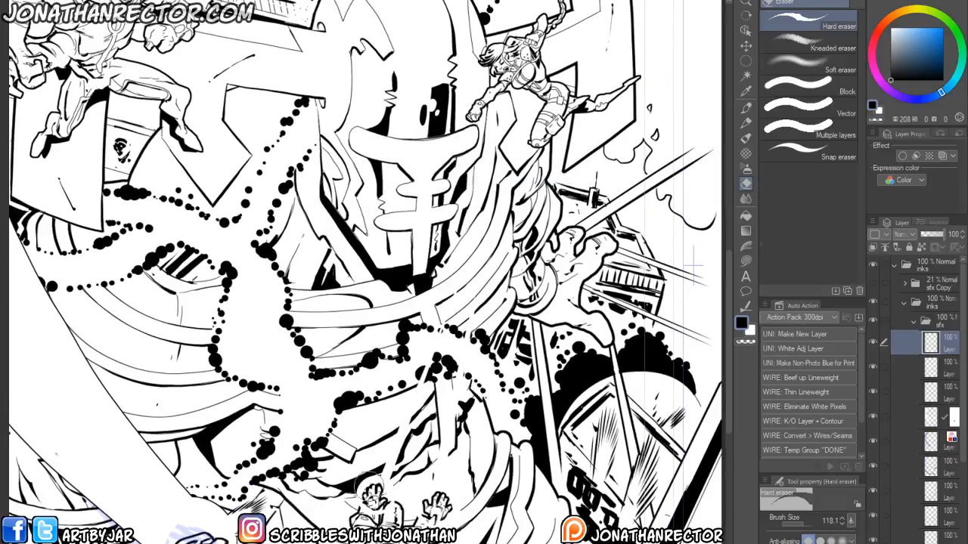
key(p)
key(x)
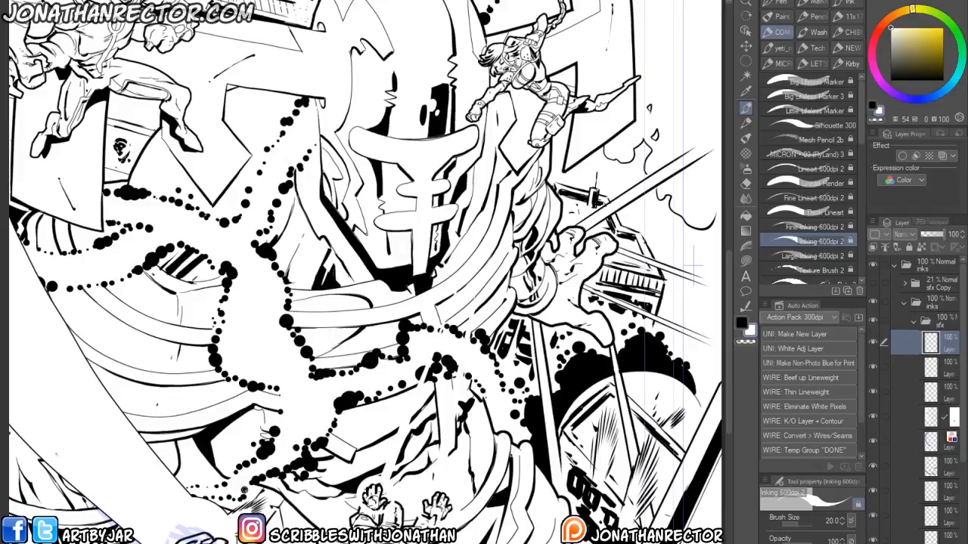
key(ctrl+z)
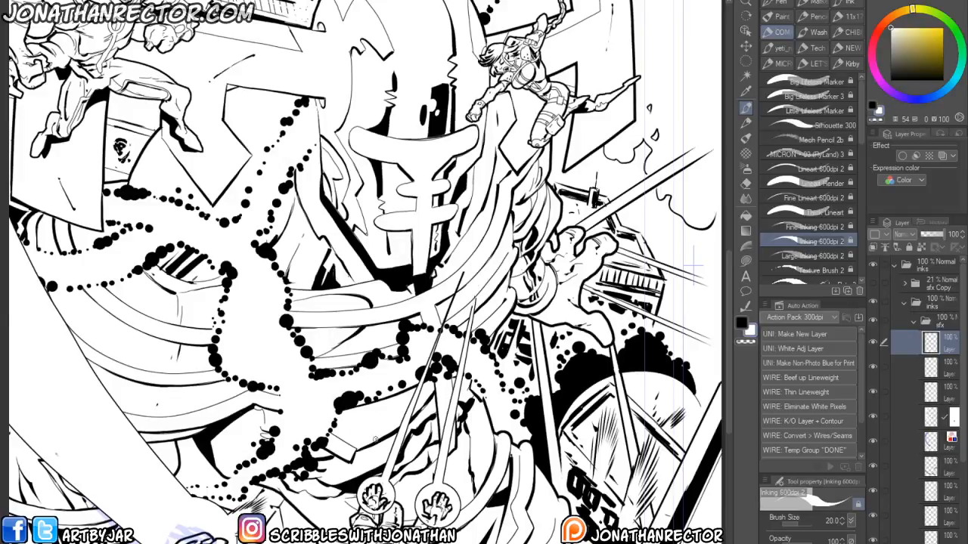
- Ink a spiky impact burst where the beams hit the villain's chest
scroll(370, 453, down, 1)
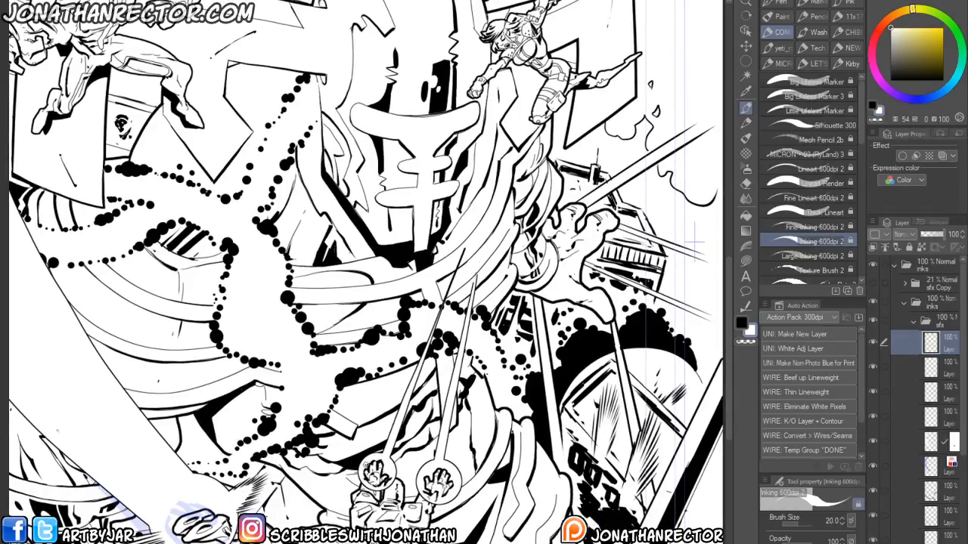
key(x)
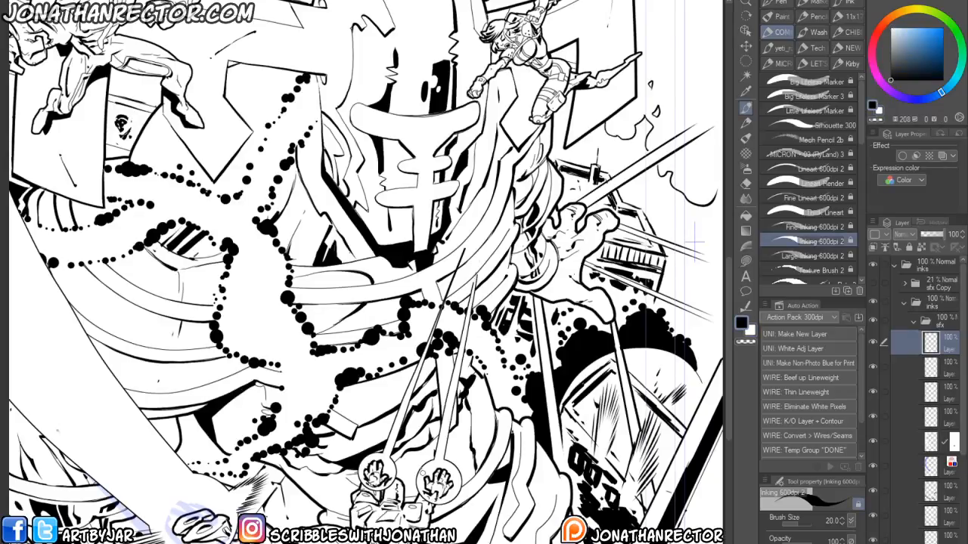
drag(505, 298, 483, 403)
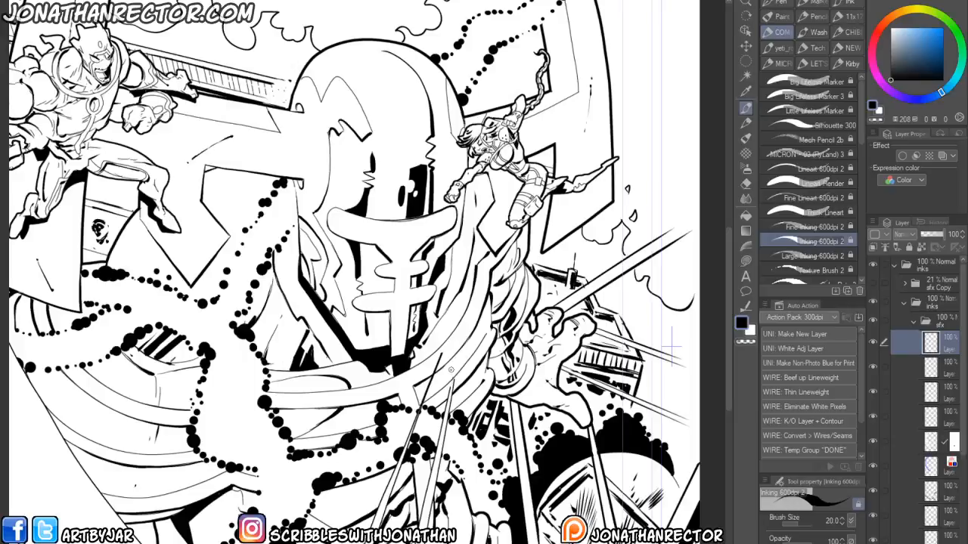
mouse_move(454, 350)
mouse_down()
mouse_move(465, 332)
mouse_move(463, 375)
mouse_up()
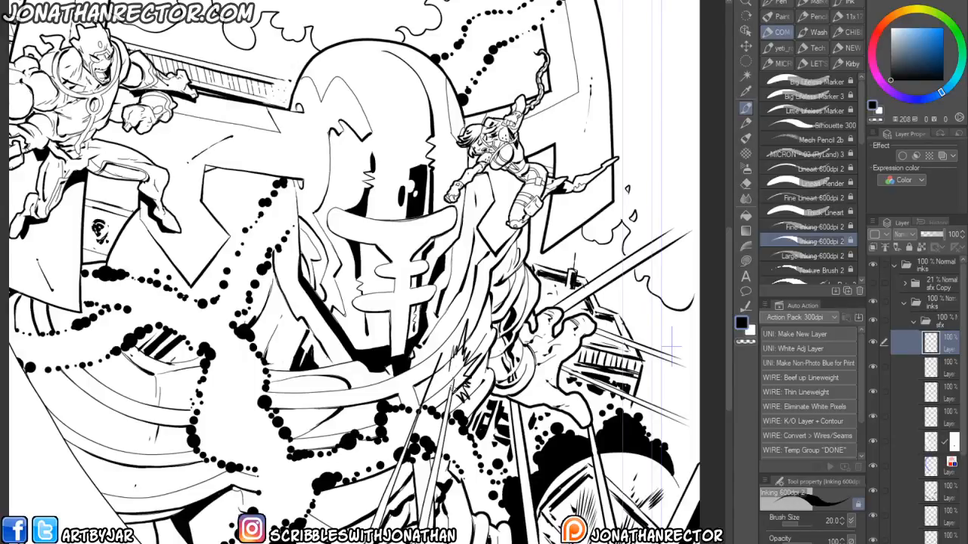
drag(449, 311, 438, 345)
drag(452, 321, 445, 347)
mouse_move(378, 383)
mouse_down()
mouse_move(454, 362)
mouse_move(446, 374)
mouse_up()
drag(461, 363, 452, 373)
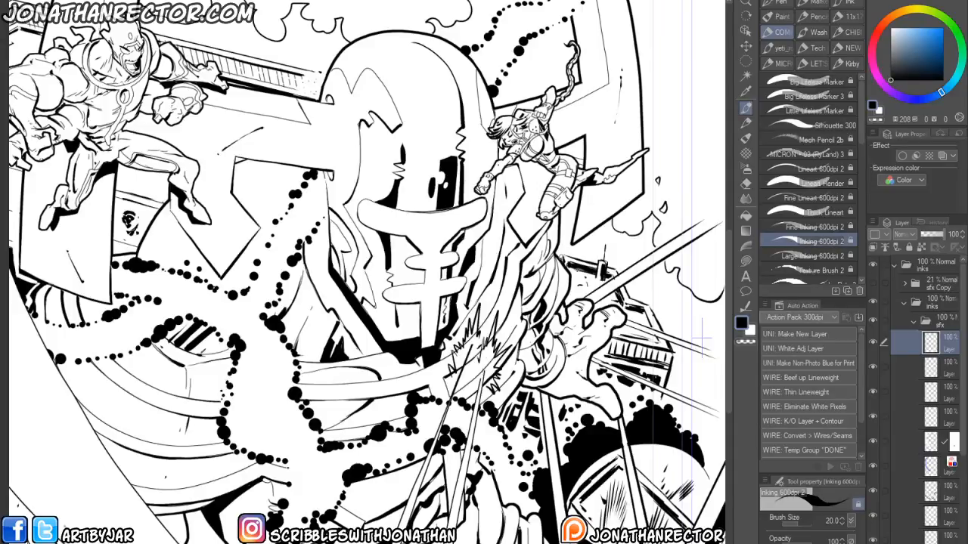
- Switch to white and paint touch-ups over the impact burst and beams on the villain's chest
click(945, 369)
key(x)
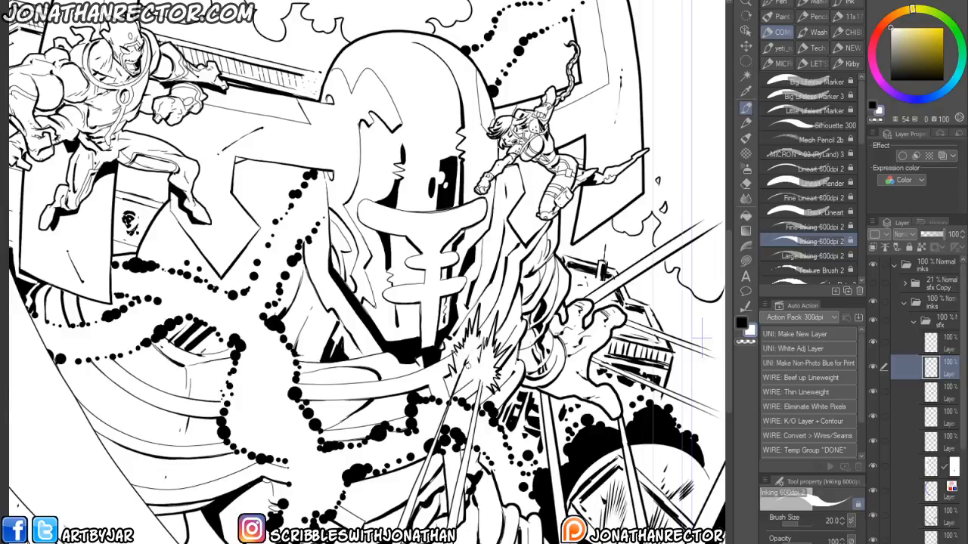
drag(703, 337, 709, 283)
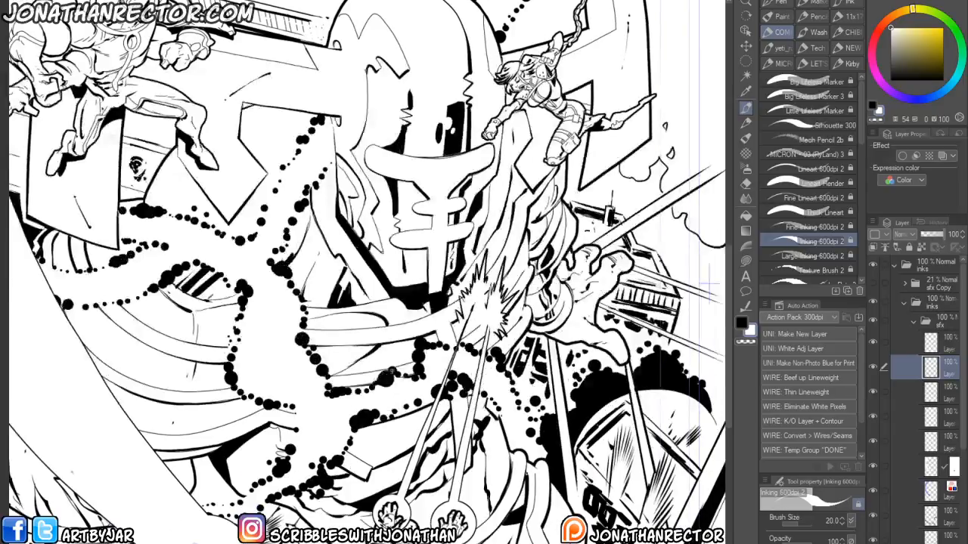
scroll(413, 253, down, 3)
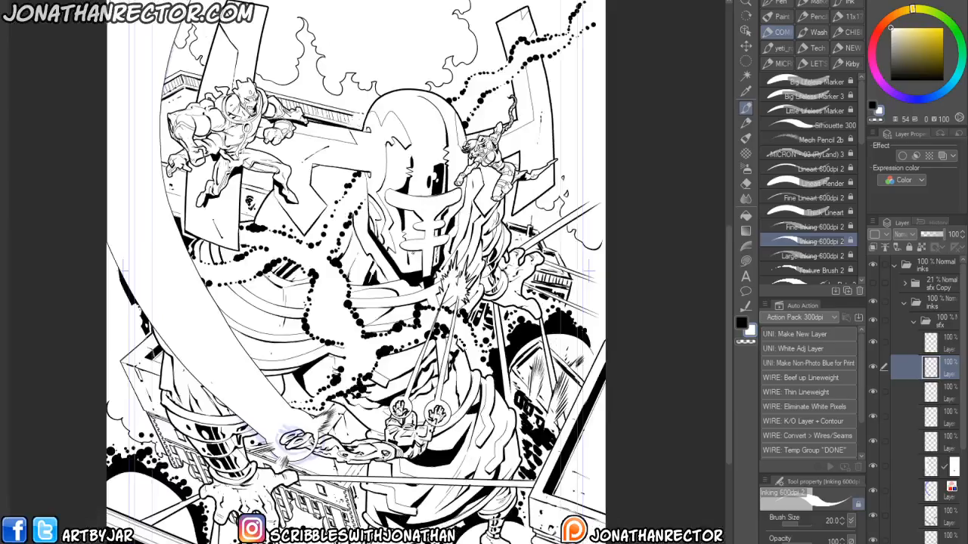
drag(412, 254, 414, 265)
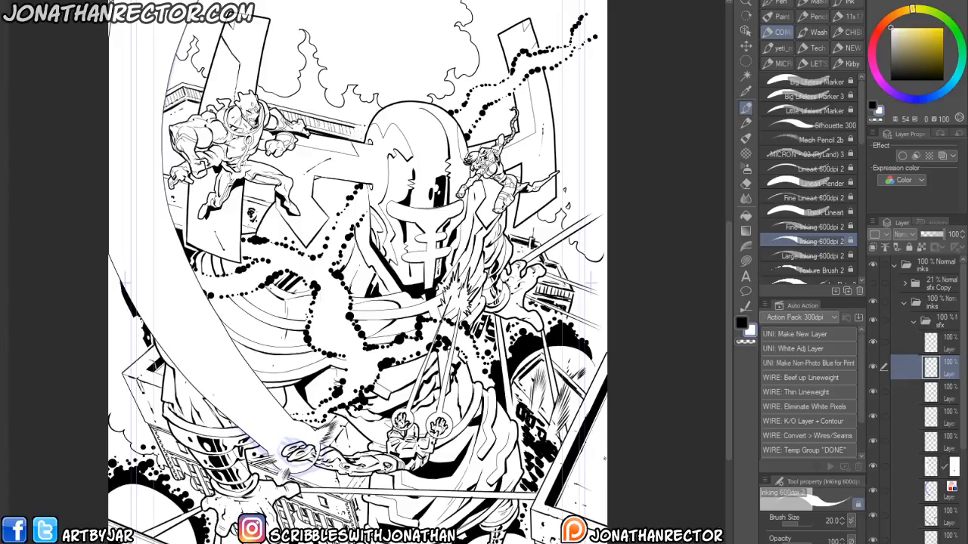
drag(354, 441, 338, 390)
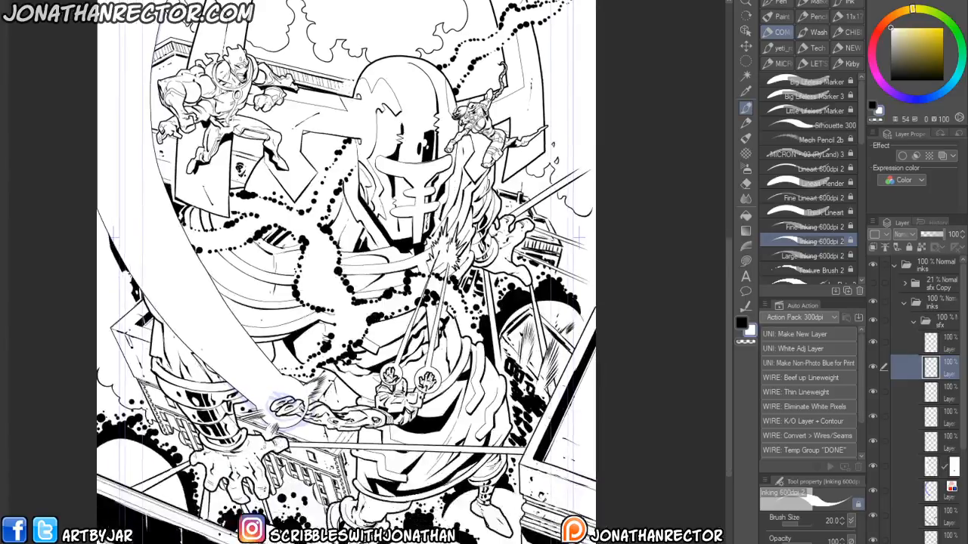
scroll(243, 483, up, 3)
drag(325, 423, 240, 475)
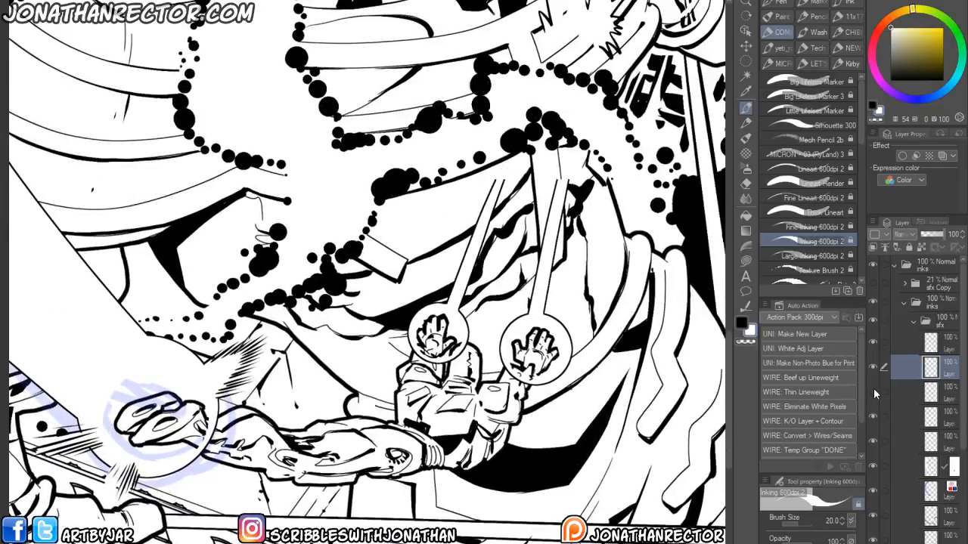
- Select the beam layer and erase the beam lines overlapping the circled hands with the Hard eraser
click(873, 392)
click(942, 394)
key(e)
mouse_move(461, 348)
mouse_down()
mouse_move(454, 363)
mouse_move(440, 358)
mouse_move(425, 371)
mouse_move(408, 357)
mouse_move(416, 337)
mouse_move(397, 342)
mouse_up()
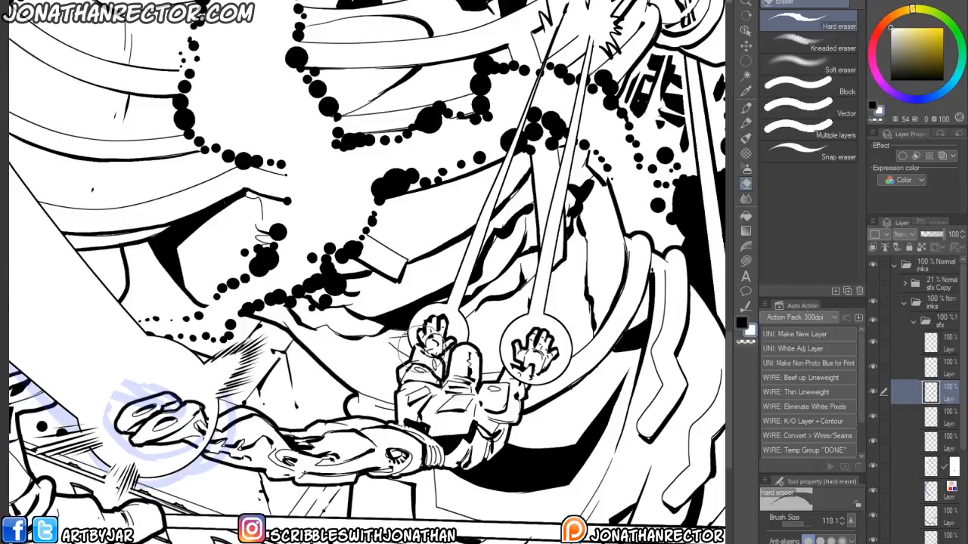
mouse_move(528, 378)
mouse_down()
mouse_move(538, 363)
mouse_move(512, 370)
mouse_up()
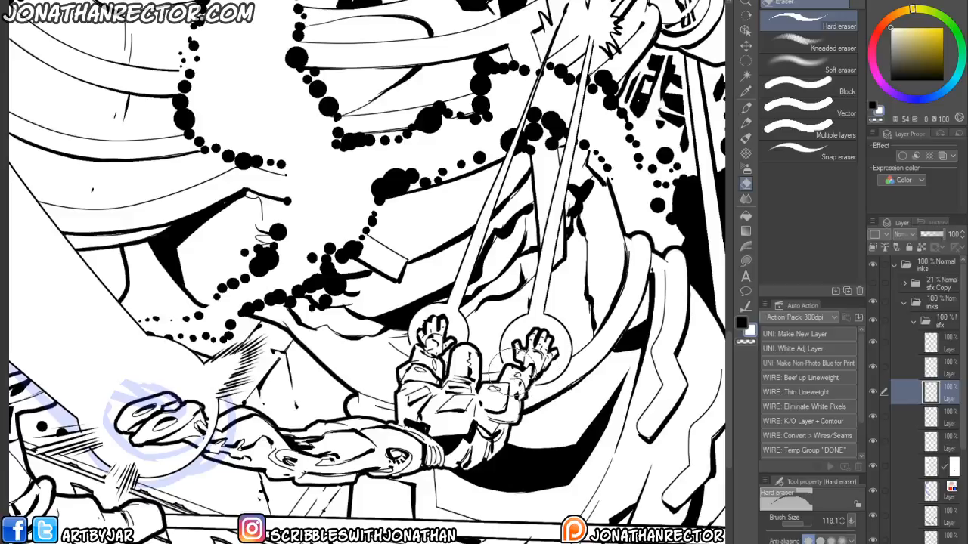
- Add a new layer and draw a large jagged lightning bolt from the top edge toward the heroine with the Large Inking pen
scroll(160, 450, down, 5)
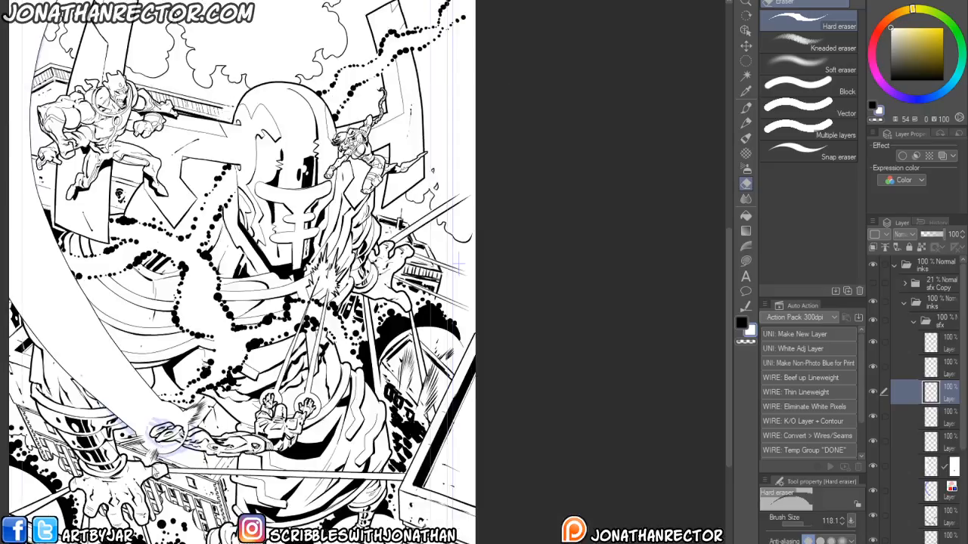
scroll(160, 446, down, 3)
scroll(161, 446, down, 2)
scroll(213, 411, up, 5)
drag(226, 450, 210, 363)
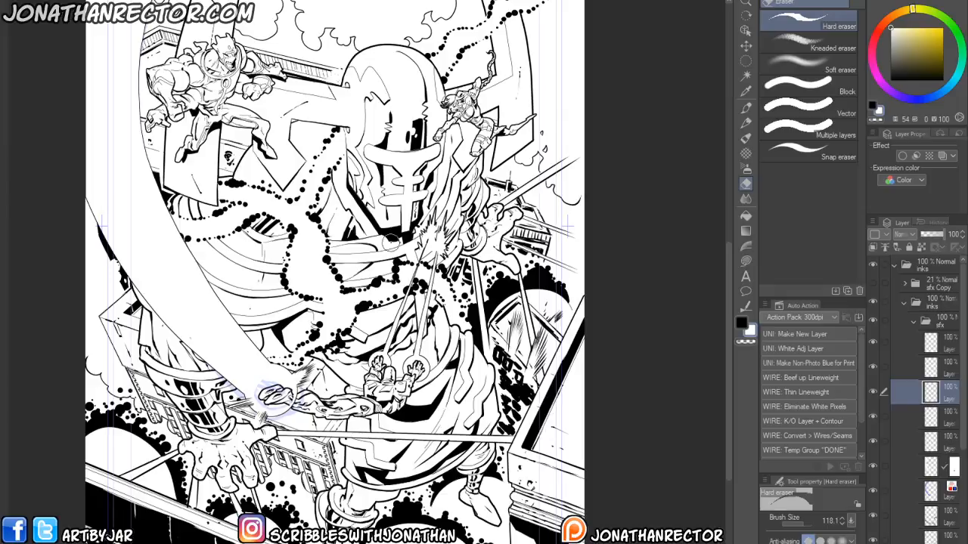
scroll(336, 272, up, 3)
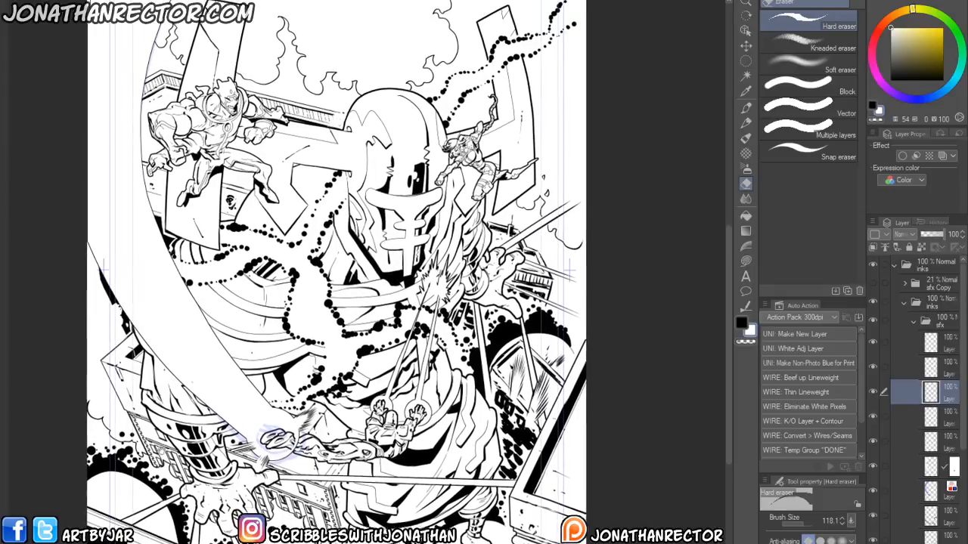
drag(336, 272, 347, 378)
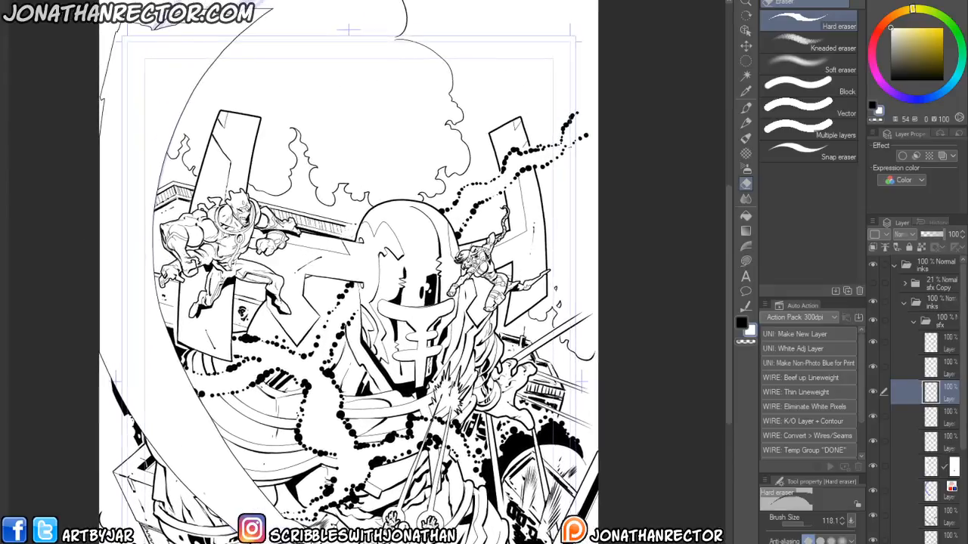
click(940, 344)
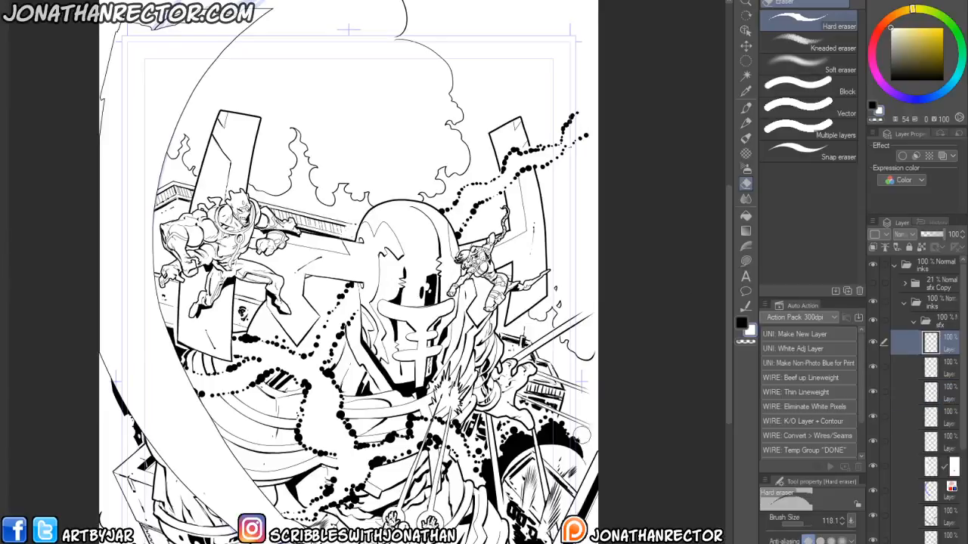
key(ctrl+shift+n)
drag(551, 458, 546, 505)
click(741, 325)
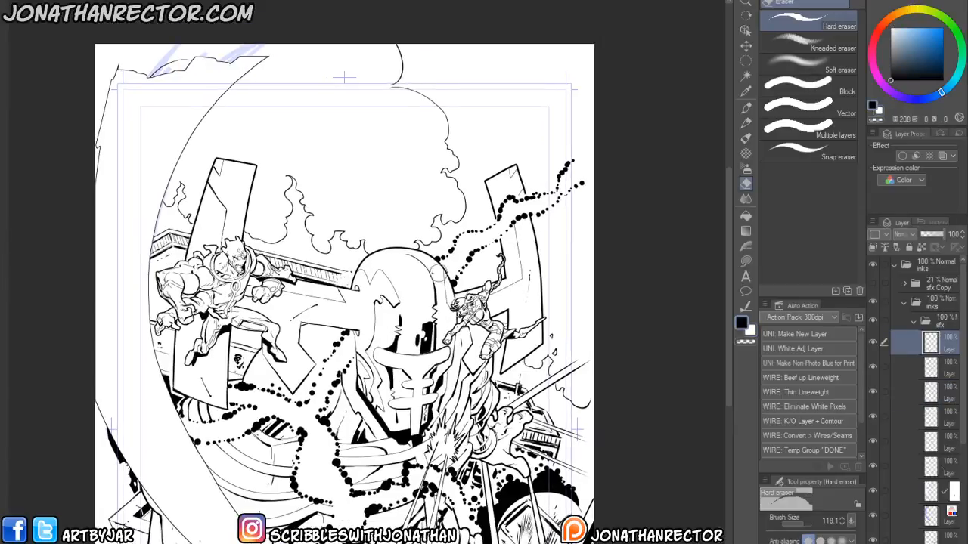
drag(370, 319, 367, 355)
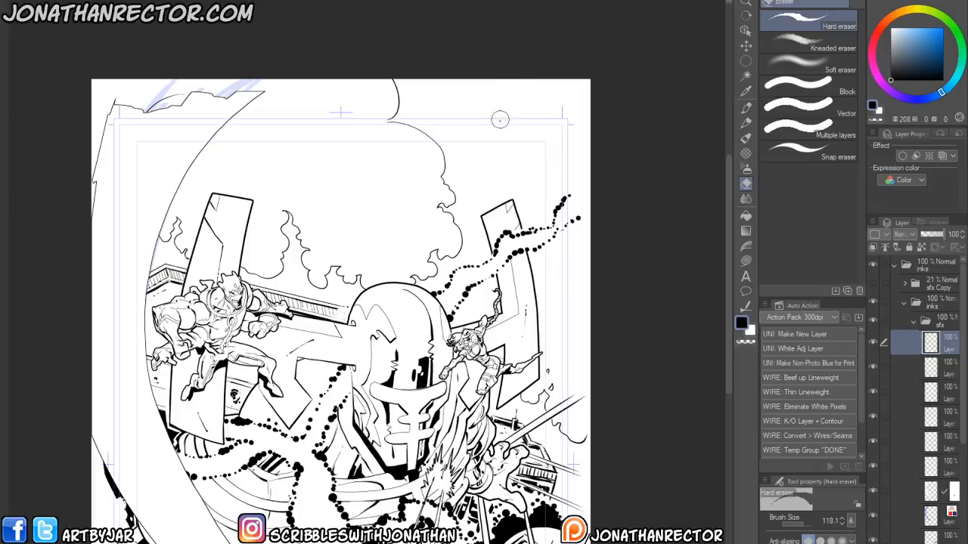
key(p)
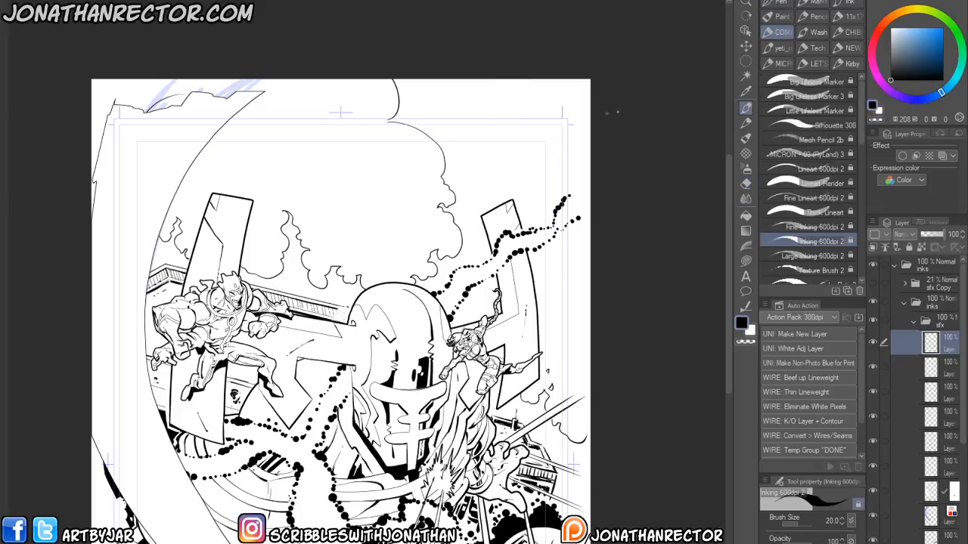
click(813, 255)
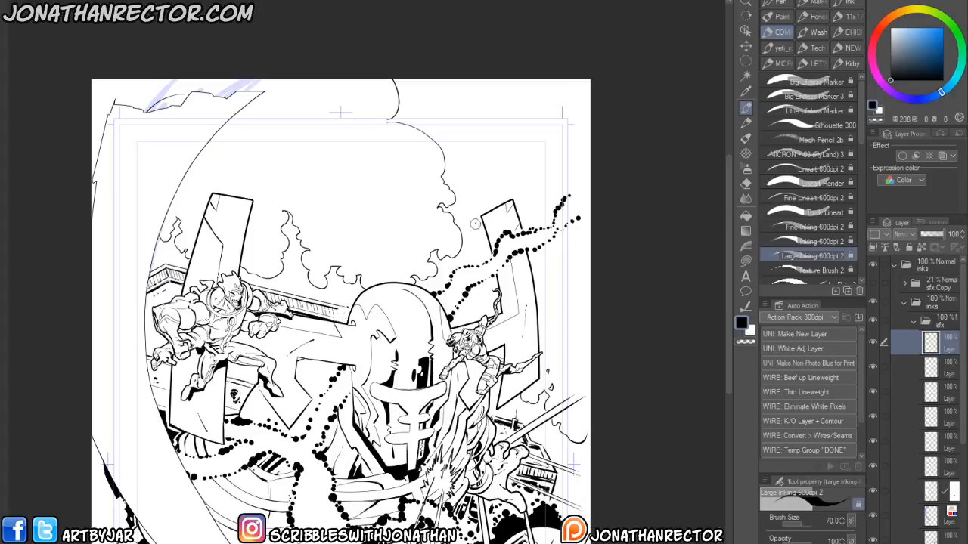
drag(354, 442, 372, 404)
drag(440, 348, 442, 351)
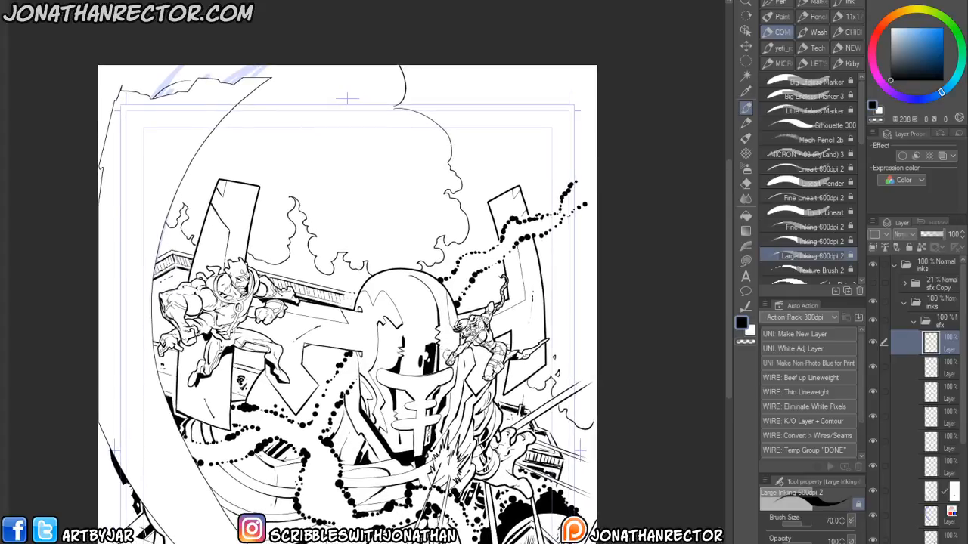
mouse_move(530, 65)
mouse_down()
mouse_move(488, 175)
mouse_move(546, 171)
mouse_move(471, 304)
mouse_up()
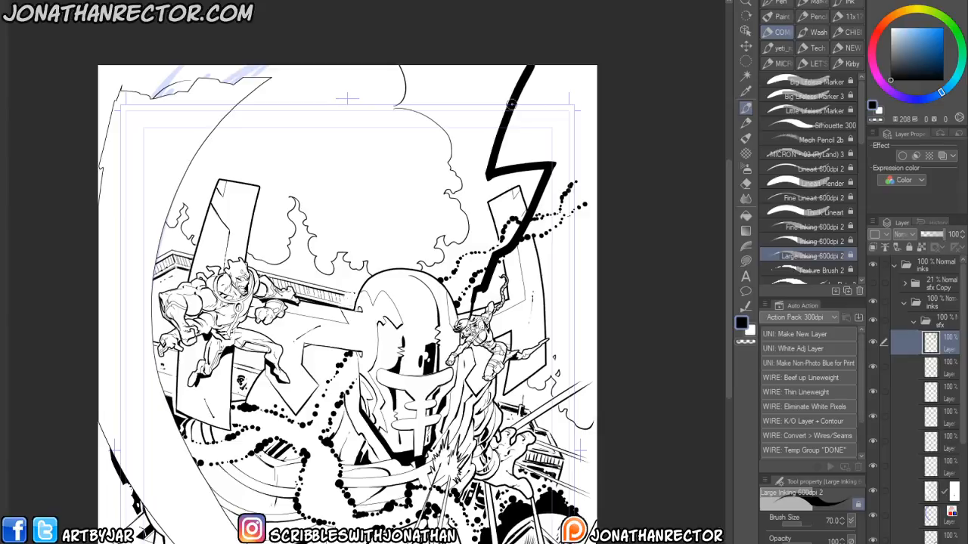
drag(490, 165, 517, 69)
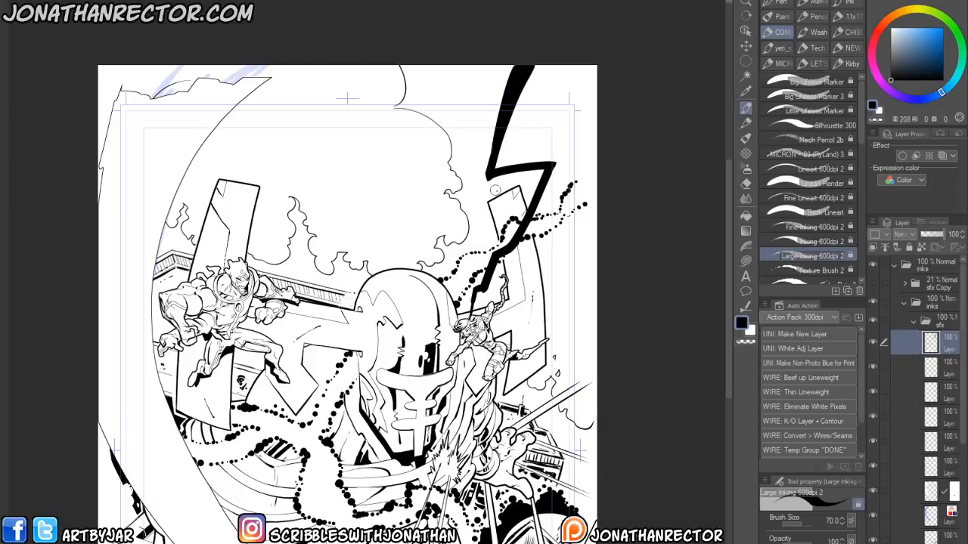
mouse_move(550, 163)
mouse_down()
mouse_move(531, 183)
mouse_move(519, 225)
mouse_move(538, 177)
mouse_move(524, 245)
mouse_move(499, 261)
mouse_move(459, 346)
mouse_up()
- Set the pen size to 50 and ink the lightning bolt's forked lower section down to the heroine's hand
scroll(451, 263, up, 3)
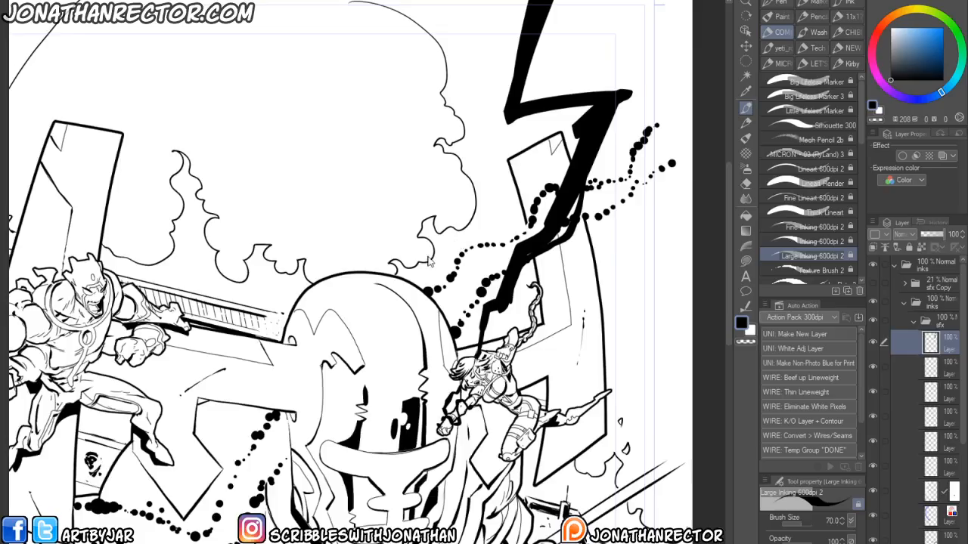
key([)
key([)
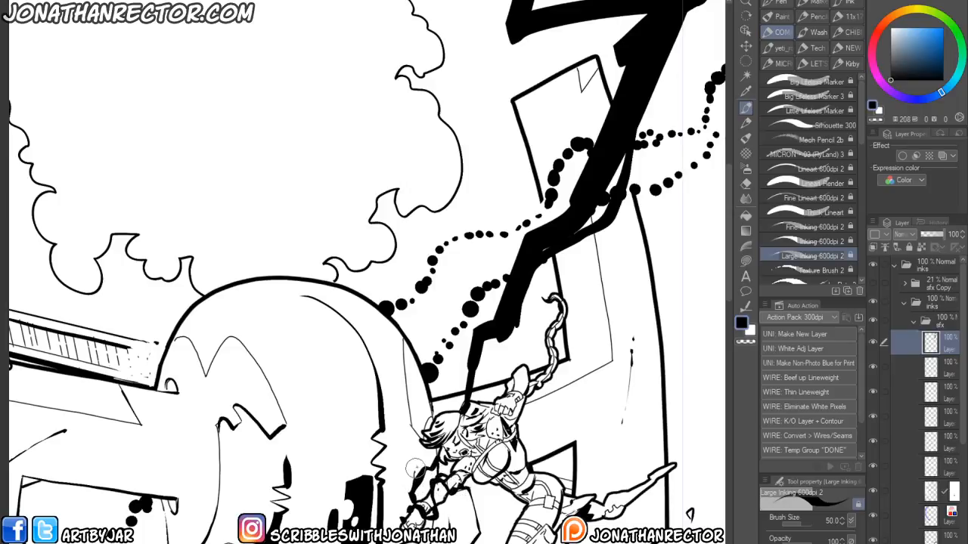
mouse_move(478, 359)
mouse_down()
mouse_move(449, 451)
mouse_move(491, 406)
mouse_move(467, 389)
mouse_move(447, 477)
mouse_up()
drag(453, 409, 418, 487)
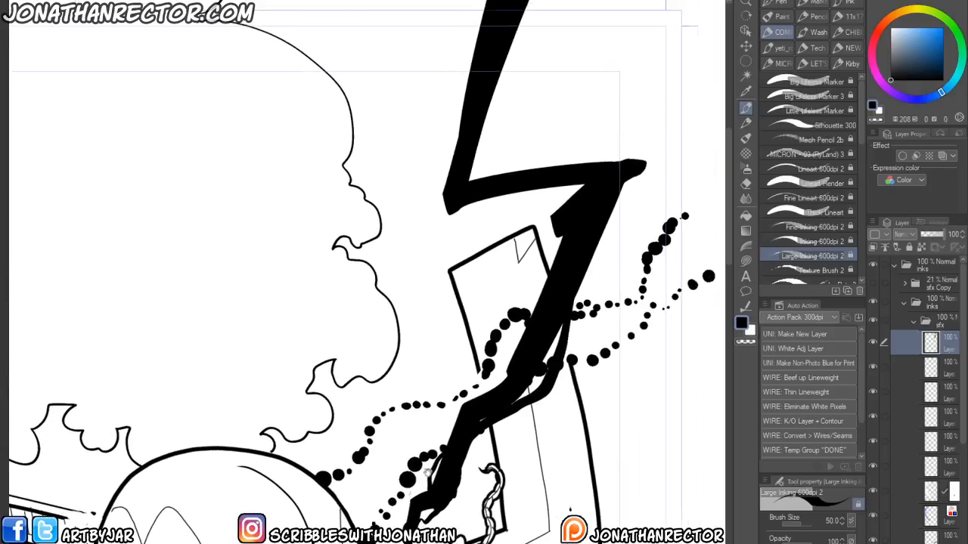
drag(481, 389, 519, 341)
mouse_move(578, 294)
mouse_down()
mouse_move(582, 246)
mouse_move(527, 394)
mouse_move(531, 427)
mouse_move(512, 453)
mouse_move(505, 446)
mouse_up()
mouse_move(520, 335)
mouse_down()
mouse_move(487, 333)
mouse_move(434, 372)
mouse_move(381, 345)
mouse_move(365, 309)
mouse_move(421, 266)
mouse_move(398, 198)
mouse_move(409, 81)
mouse_up()
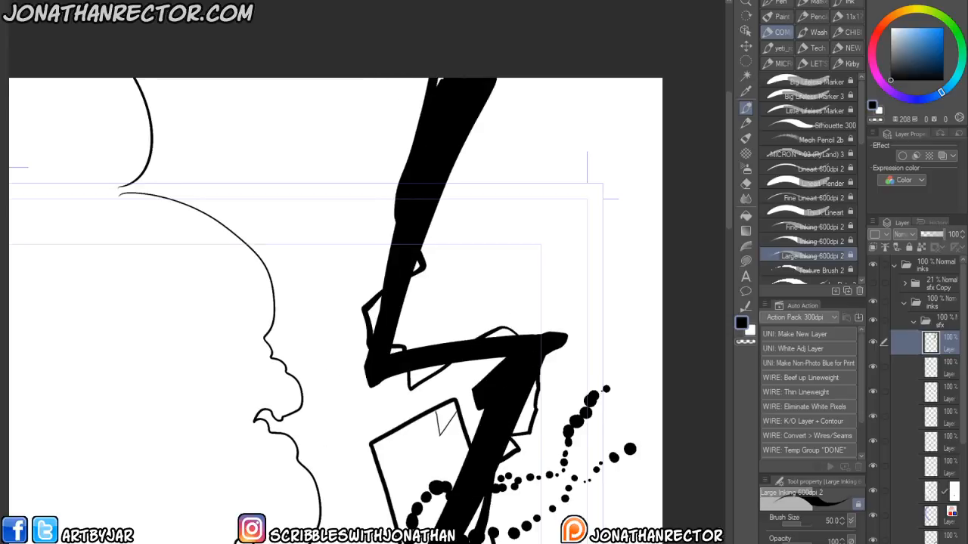
drag(416, 497, 445, 213)
drag(424, 315, 394, 387)
mouse_move(364, 431)
mouse_down()
mouse_move(375, 456)
mouse_move(417, 436)
mouse_move(411, 423)
mouse_up()
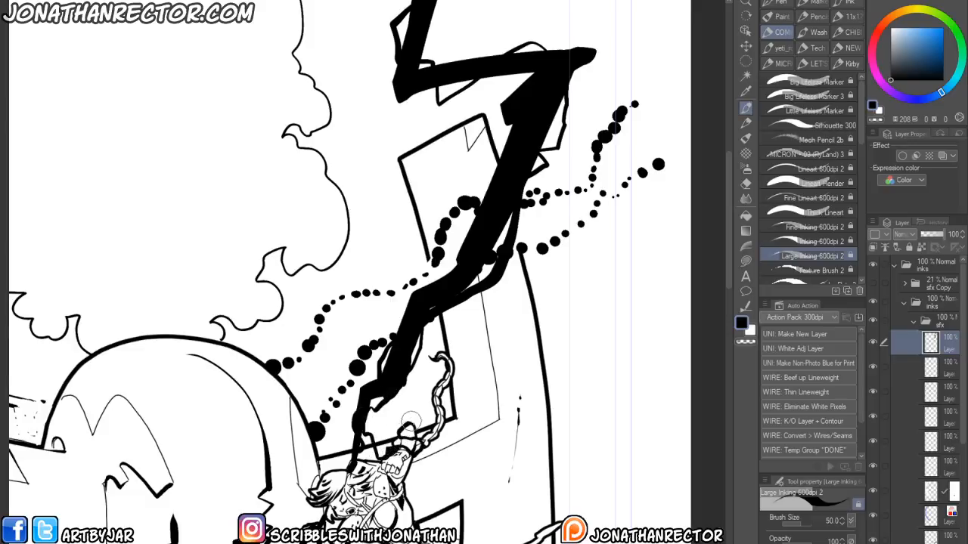
drag(305, 441, 353, 302)
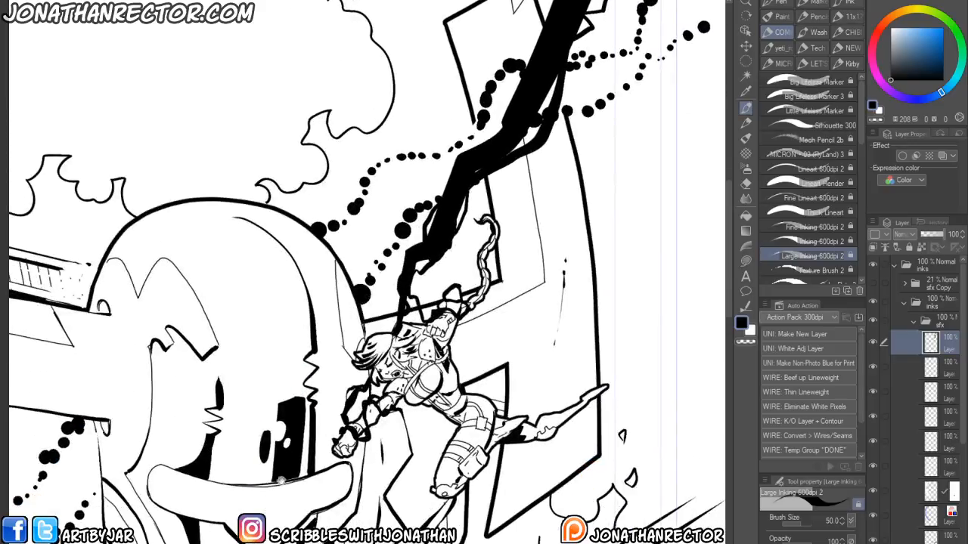
drag(283, 512, 342, 425)
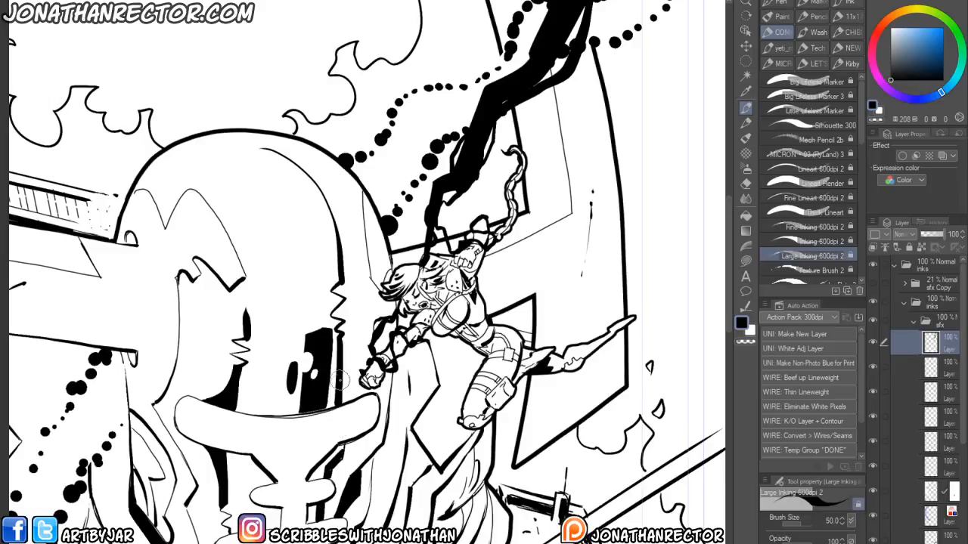
drag(341, 379, 311, 432)
drag(298, 507, 313, 532)
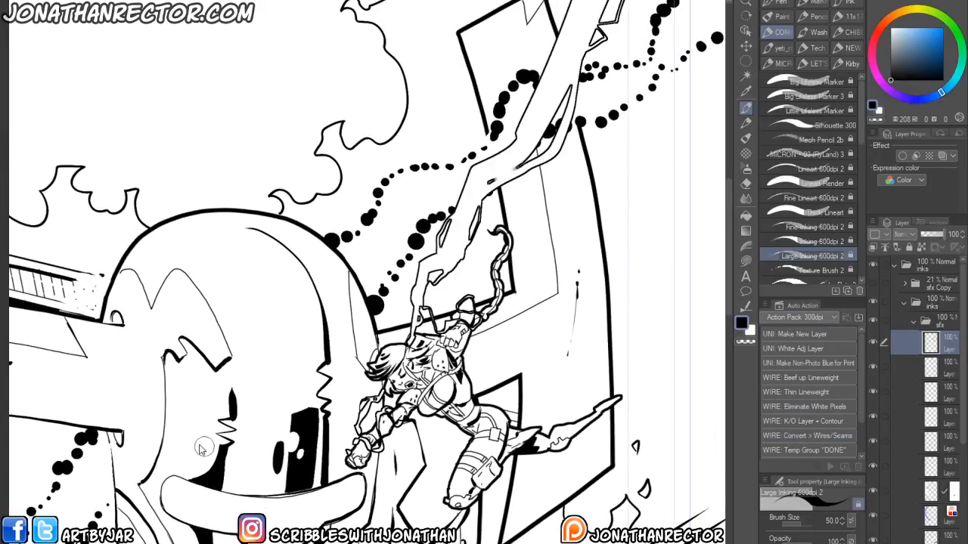
- Examine the lightning bolt and the inks around the heroine up close across the cover
scroll(202, 457, down, 2)
drag(193, 491, 283, 491)
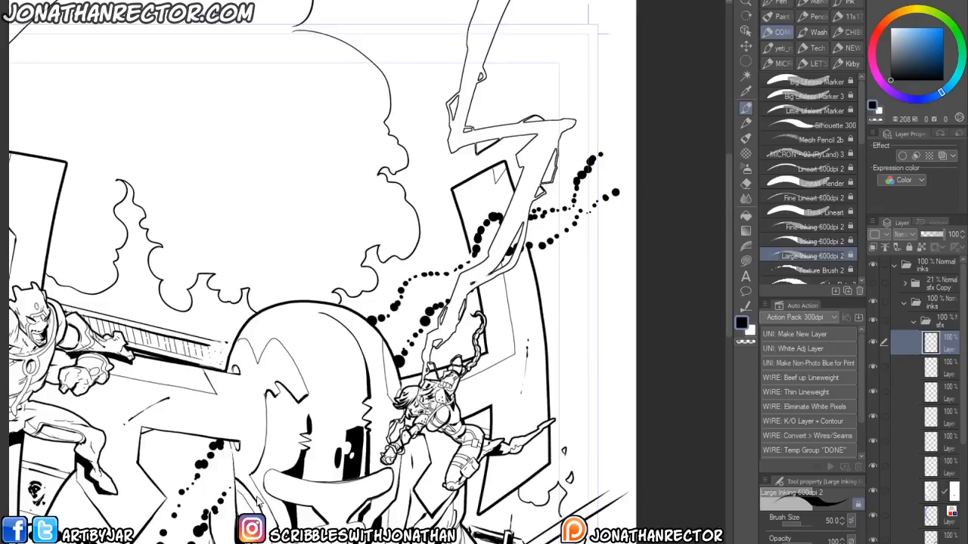
scroll(259, 501, up, 2)
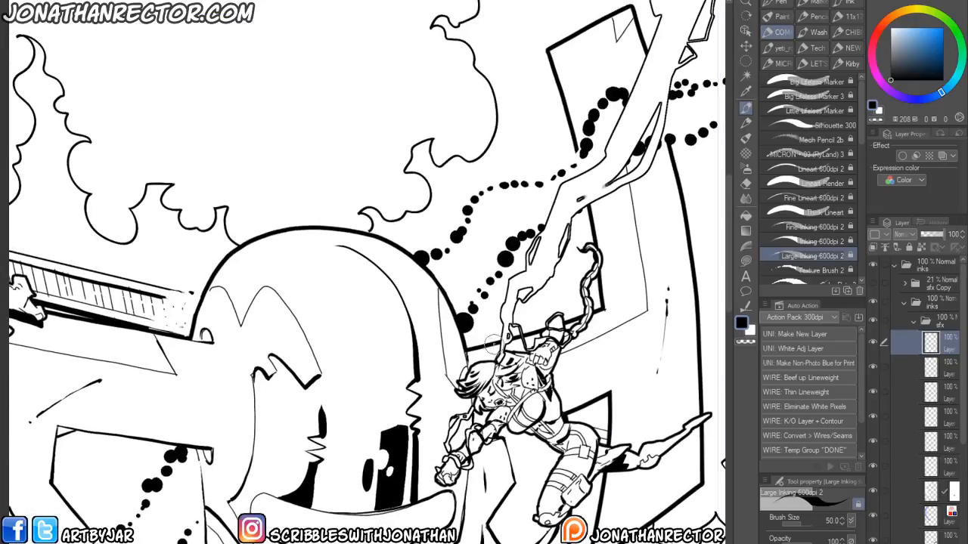
drag(424, 457, 363, 477)
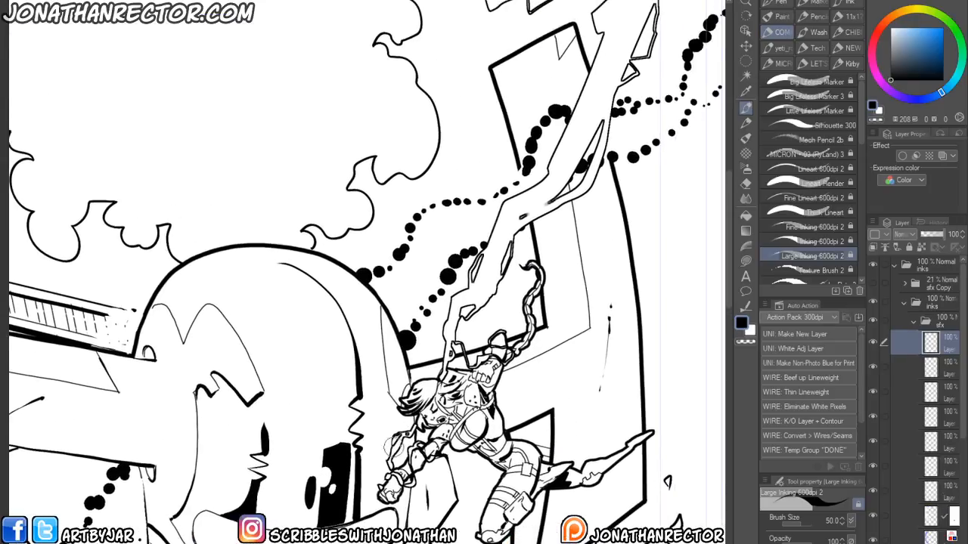
key(x)
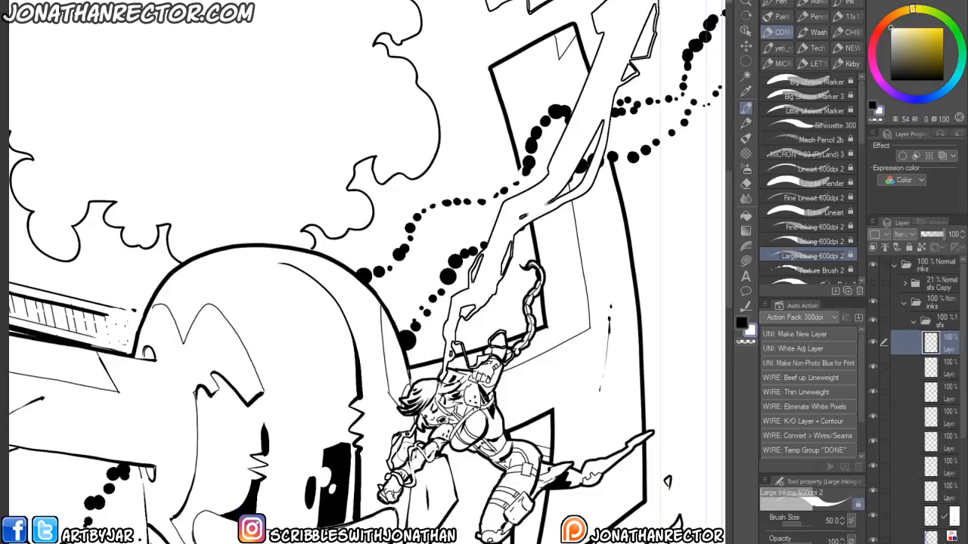
key(x)
key(x)
key(x)
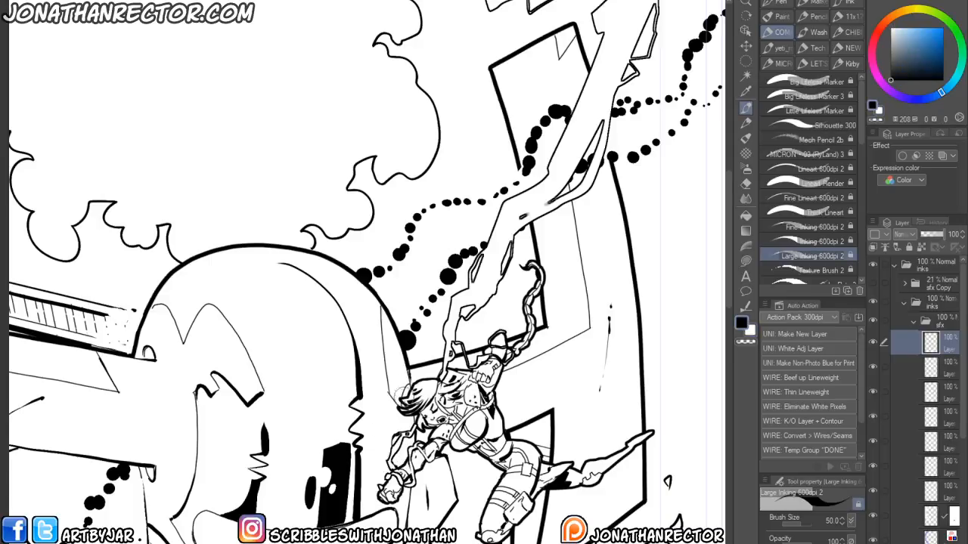
drag(400, 390, 369, 431)
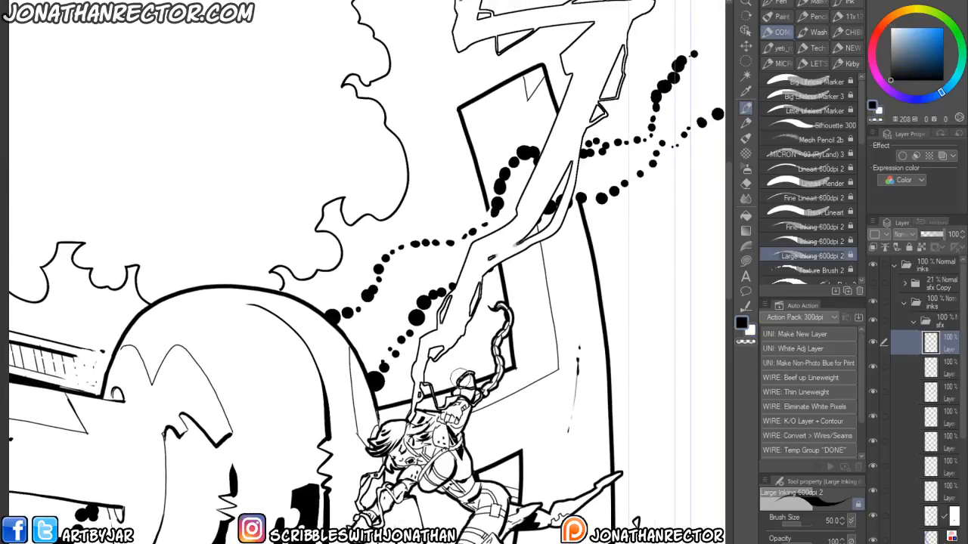
key(x)
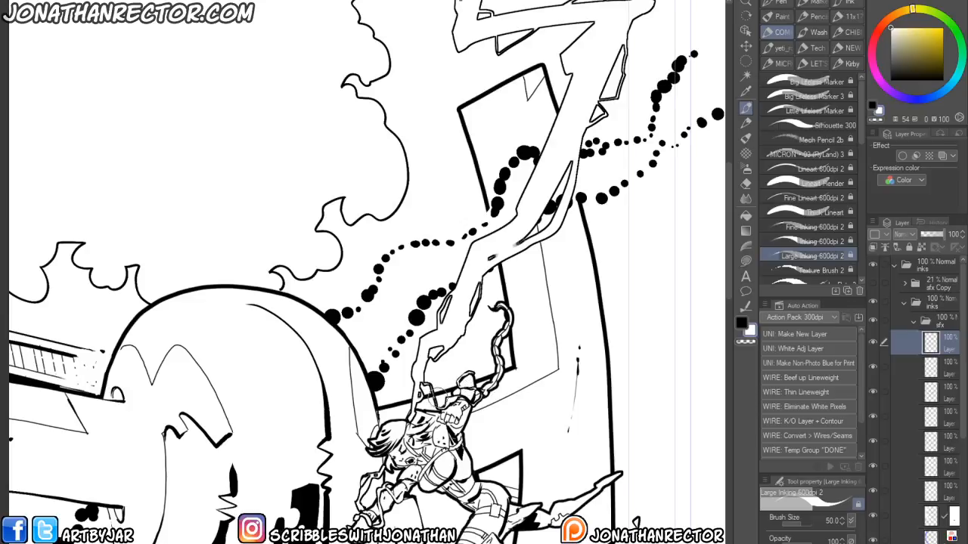
key(x)
key(x)
key(x)
key(x)
drag(438, 339, 397, 460)
key(x)
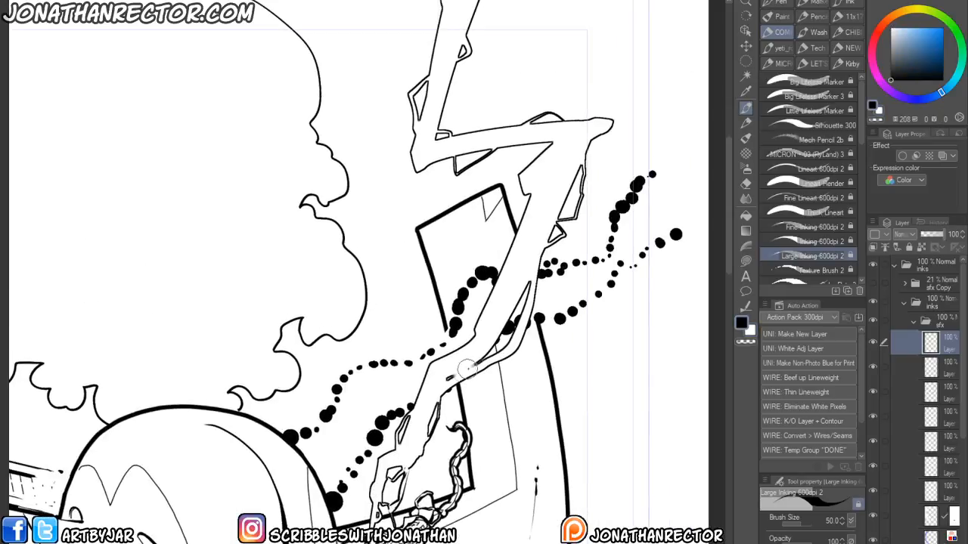
key(x)
drag(466, 367, 423, 437)
scroll(463, 305, down, 3)
drag(464, 305, 364, 474)
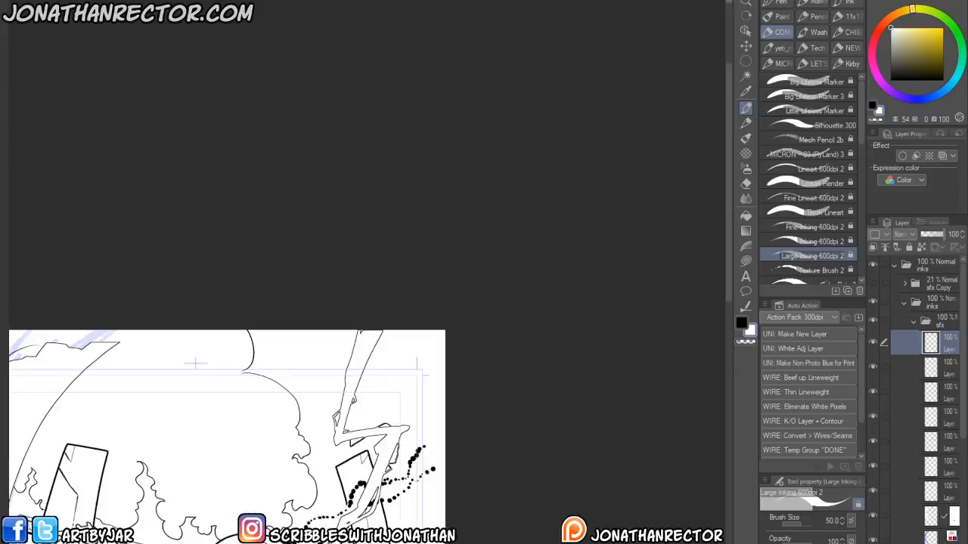
drag(185, 525, 308, 198)
drag(202, 503, 184, 395)
- Collapse the sfx and inks subfolders inside the inks layer folder
click(872, 303)
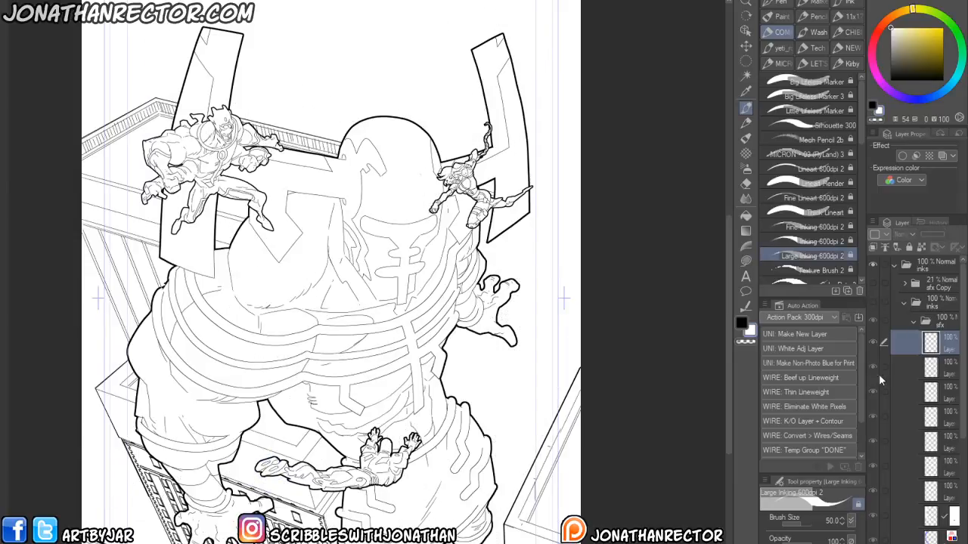
click(873, 302)
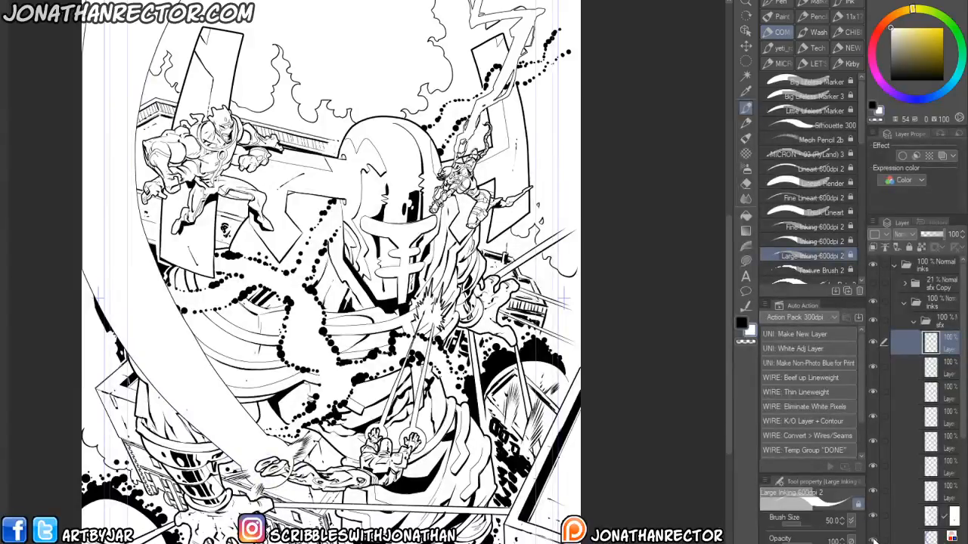
click(912, 324)
click(912, 340)
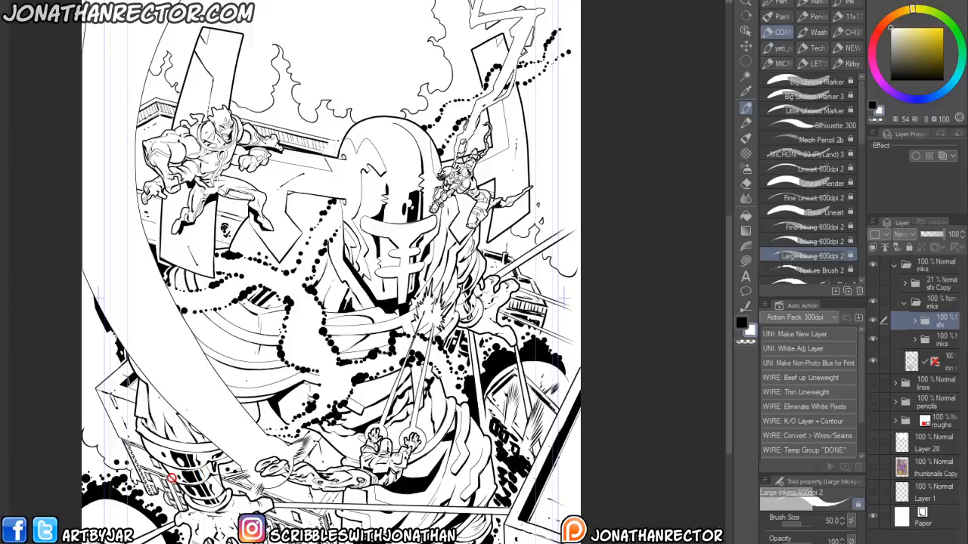
drag(176, 486, 228, 476)
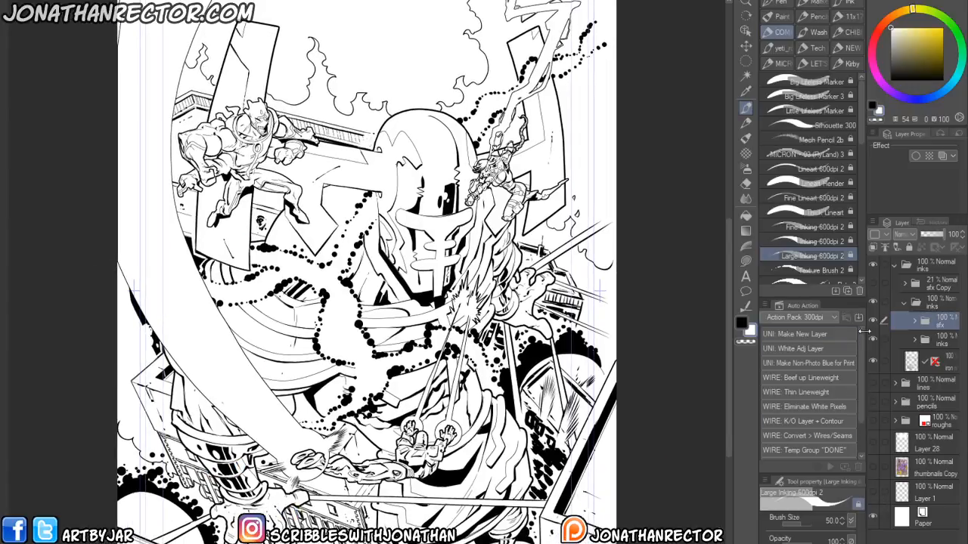
- Toggle the inks folder's visibility repeatedly to compare the cover with and without the inks
click(872, 304)
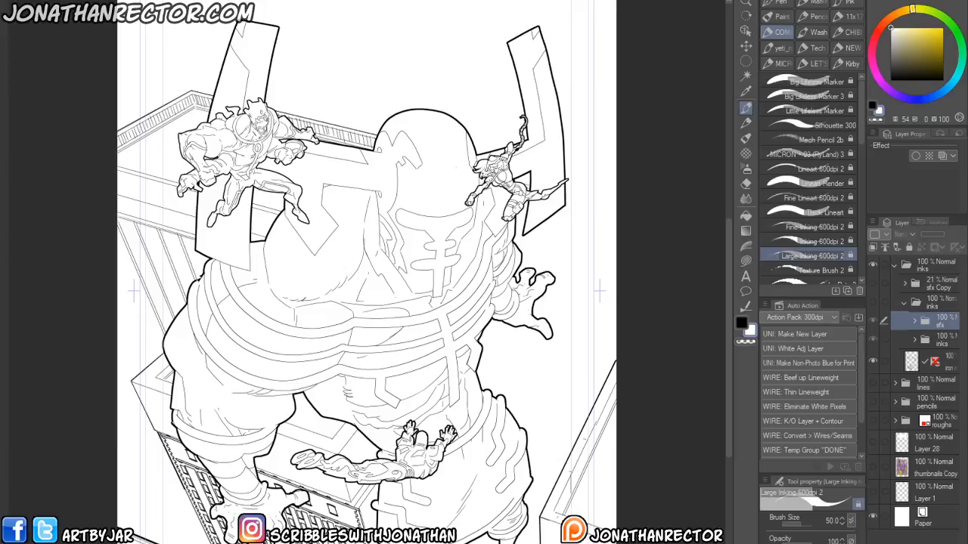
click(874, 302)
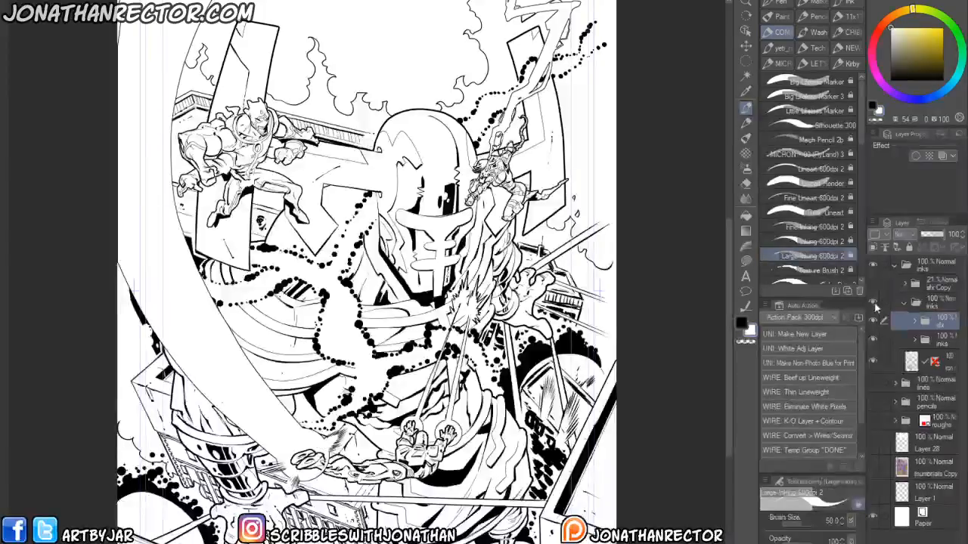
click(874, 302)
click(874, 302)
click(874, 301)
click(873, 302)
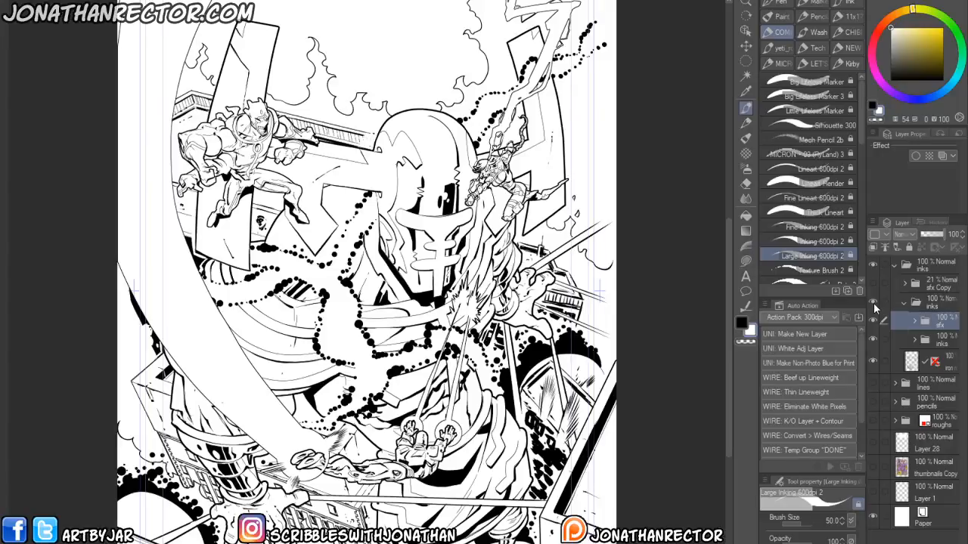
click(874, 303)
click(874, 302)
- Toggle the sfx Copy folder's visibility on and off to compare its effect on the cover
click(872, 282)
click(873, 283)
click(873, 283)
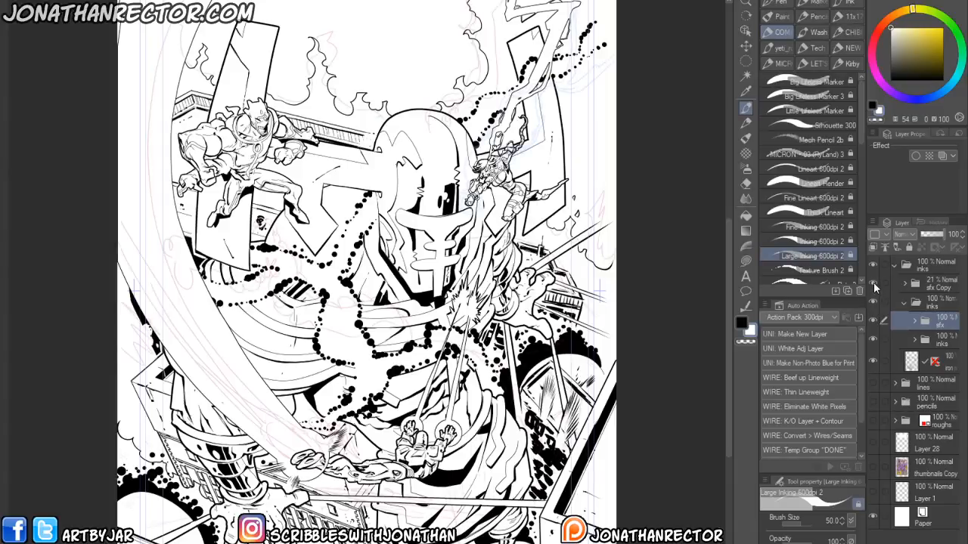
click(873, 284)
click(873, 283)
click(872, 284)
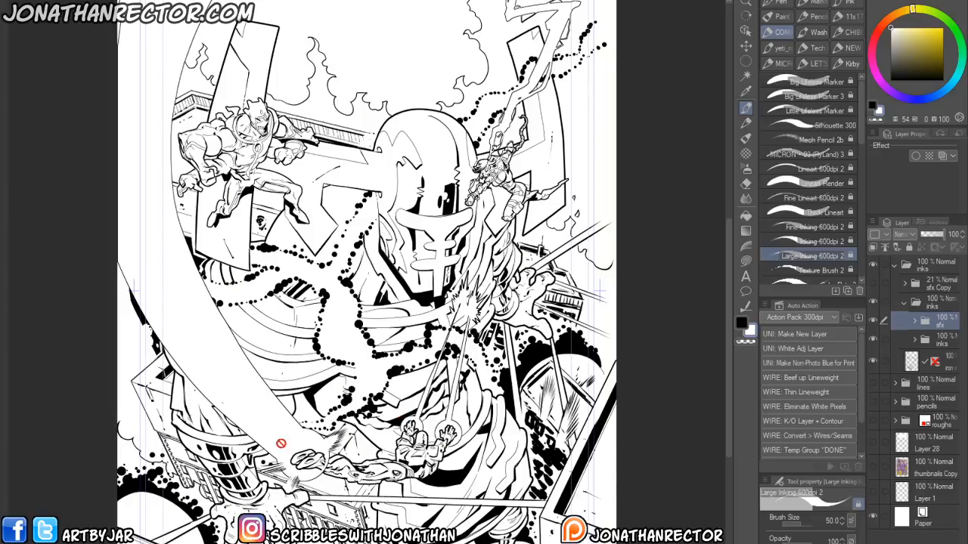
- Expand the sfx subfolder and pick the working layer by selecting artwork on the canvas near the lower-left splatters
scroll(266, 485, down, 5)
click(914, 320)
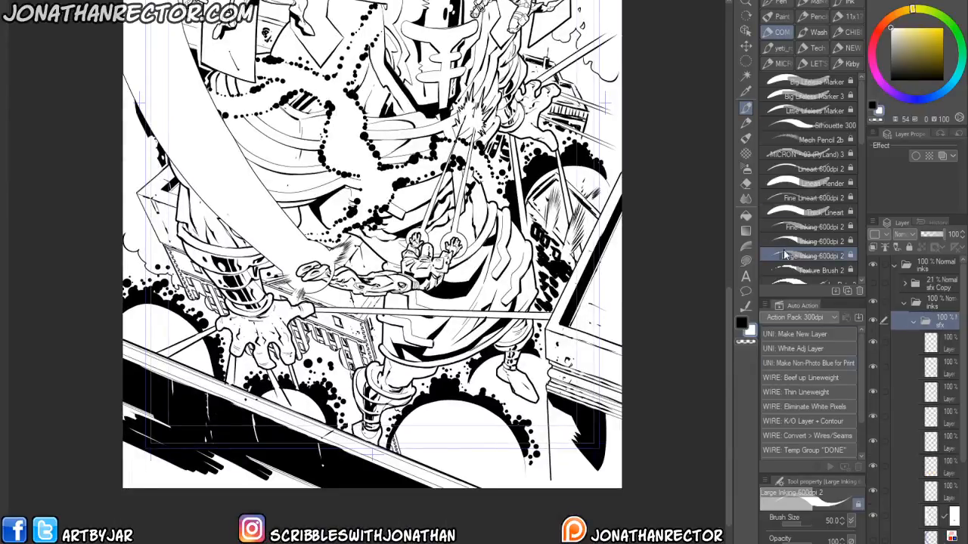
click(744, 31)
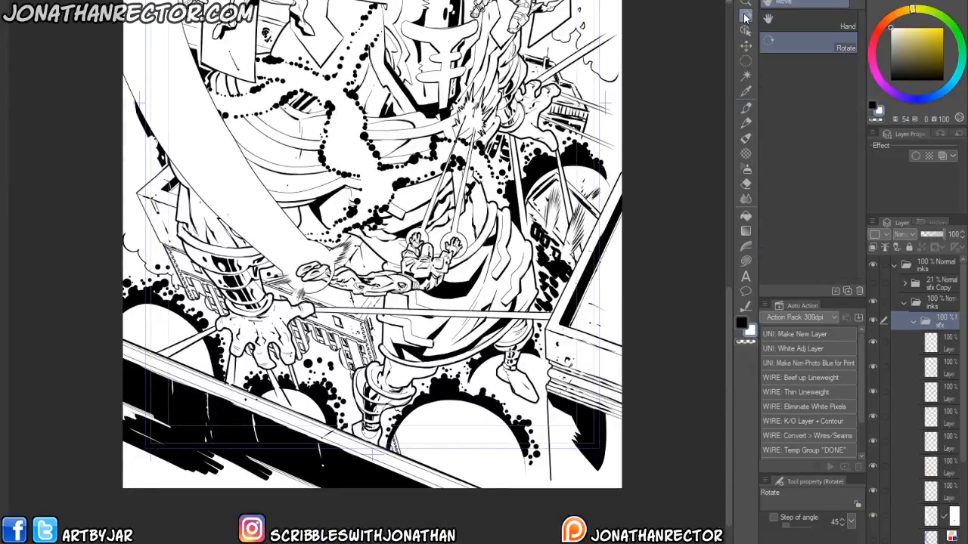
click(778, 39)
key(ctrl+plus)
scroll(310, 508, up, 2)
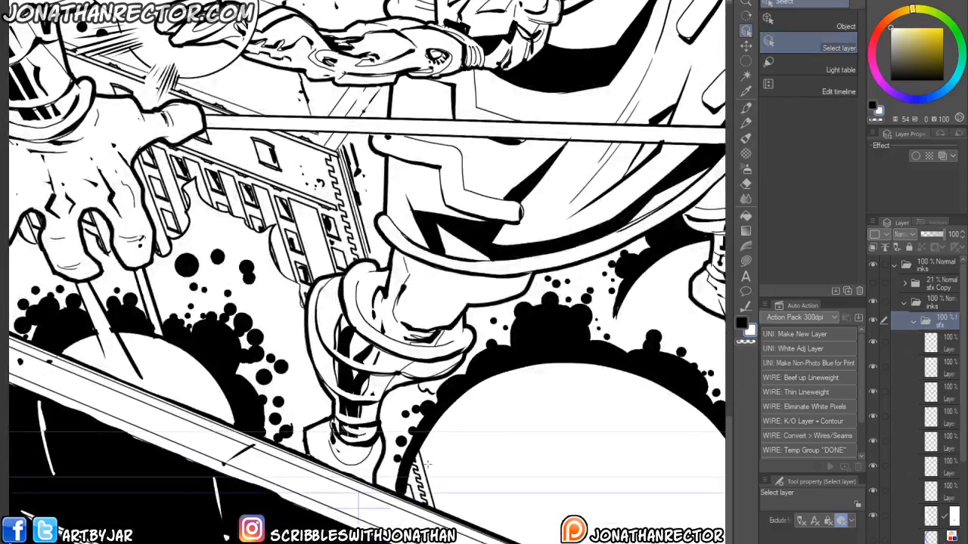
click(214, 399)
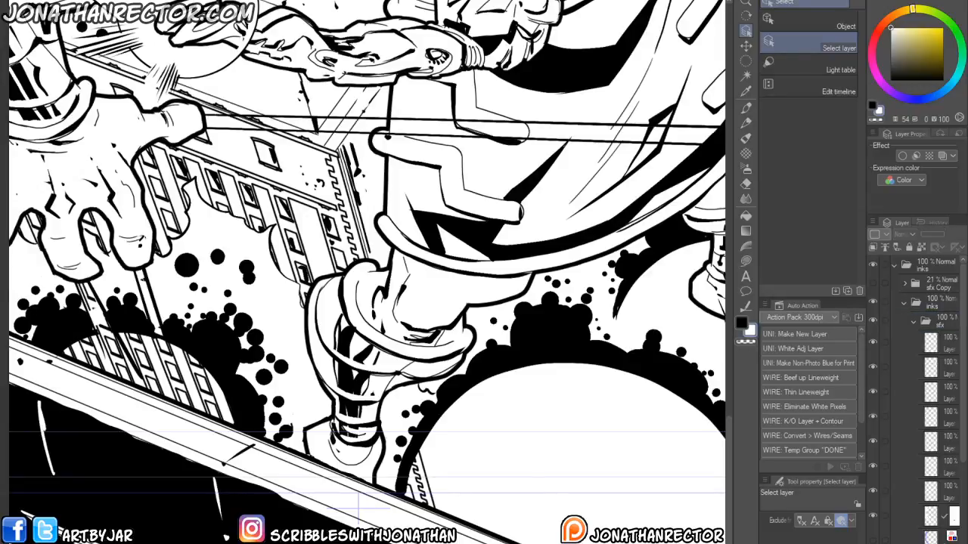
key(p)
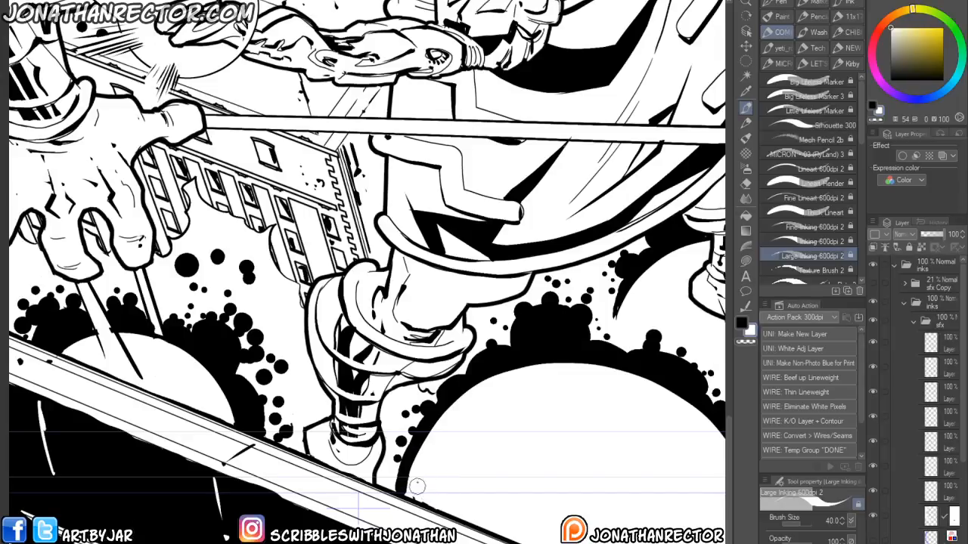
- Create a new layer above the sfx folder inside the inks folder and name it signature
scroll(484, 525, down, 2)
scroll(428, 514, down, 3)
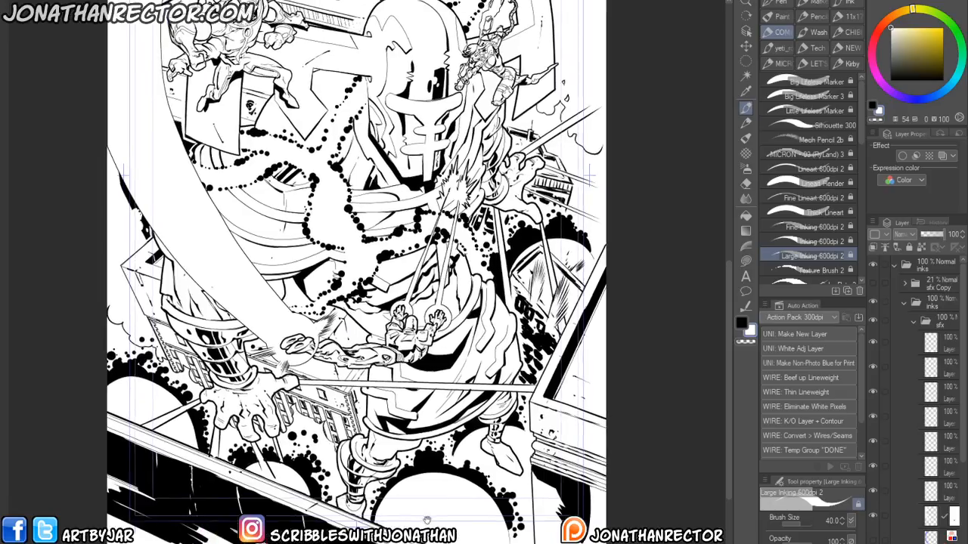
drag(340, 272, 366, 333)
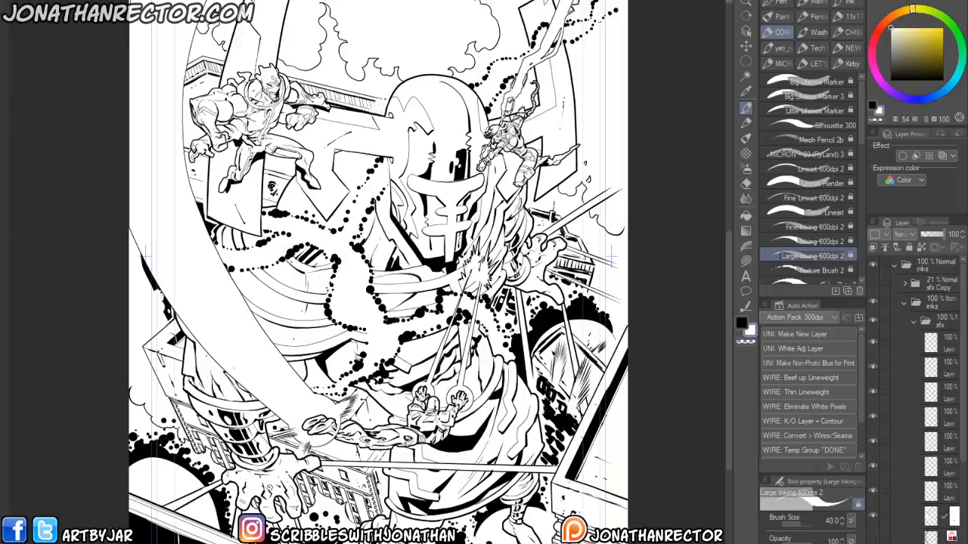
drag(386, 470, 277, 372)
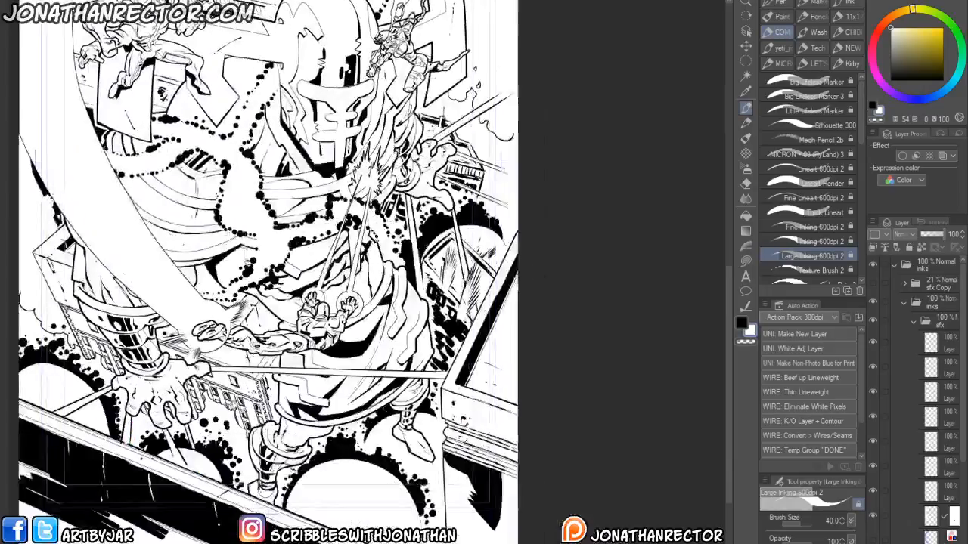
mouse_move(251, 441)
mouse_down()
mouse_move(252, 470)
mouse_move(239, 433)
mouse_up()
scroll(243, 443, up, 2)
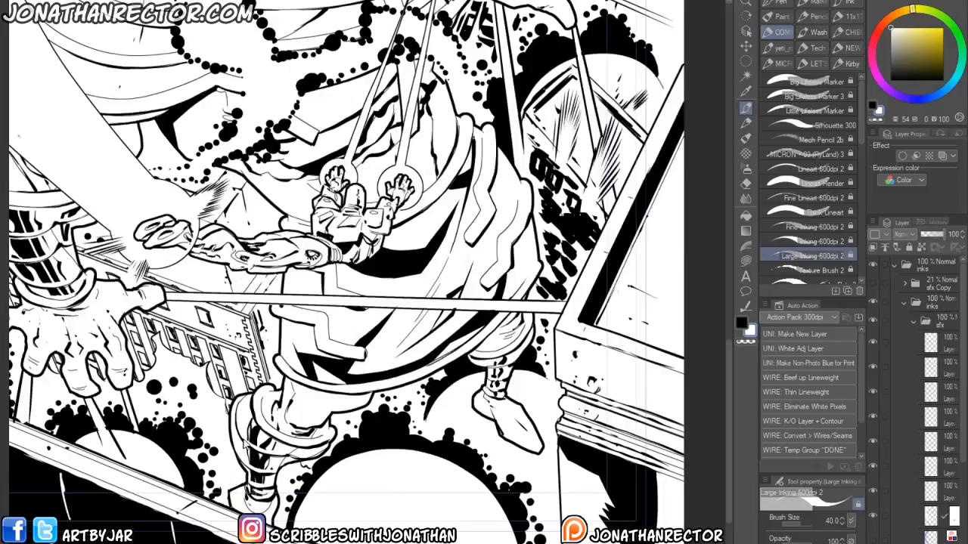
drag(505, 532, 257, 488)
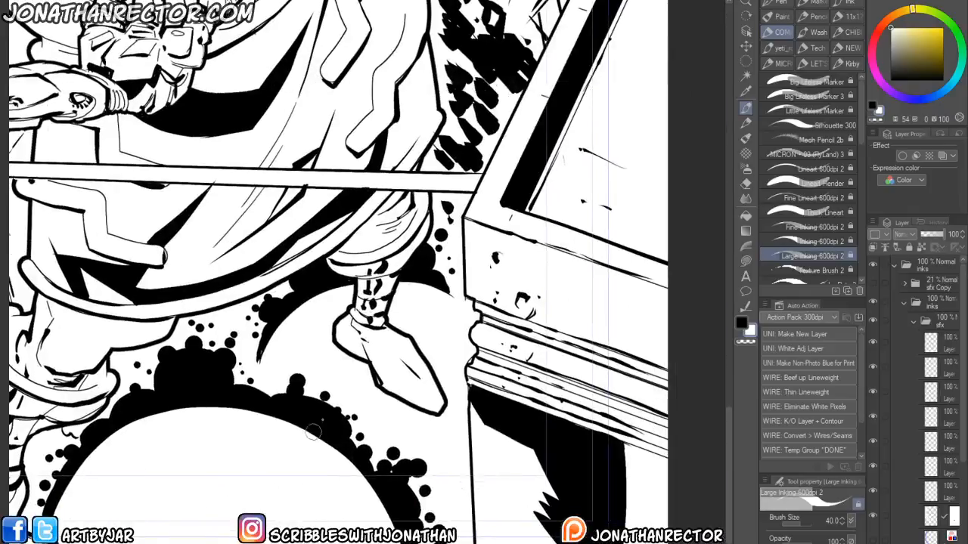
click(936, 343)
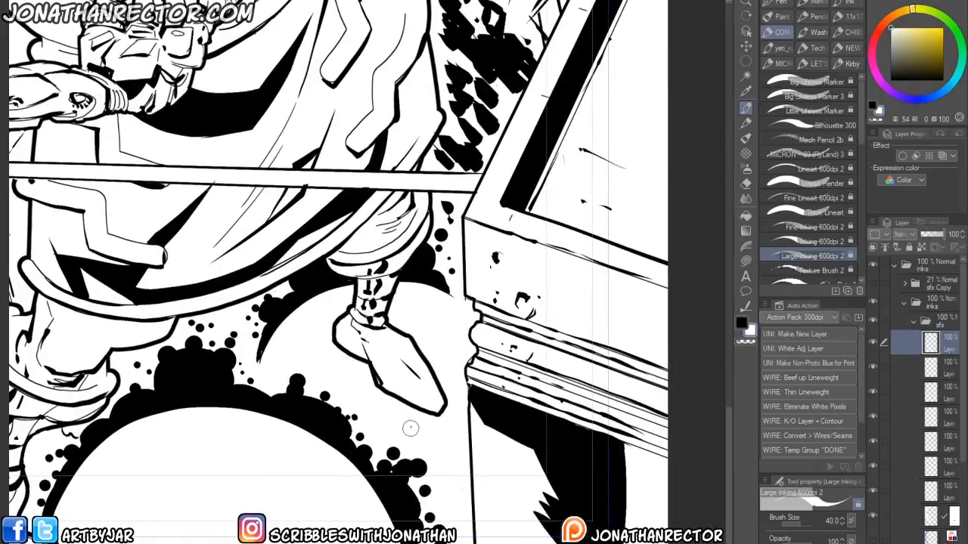
click(911, 318)
key(ctrl+shift+n)
drag(941, 344, 931, 300)
double_click(938, 330)
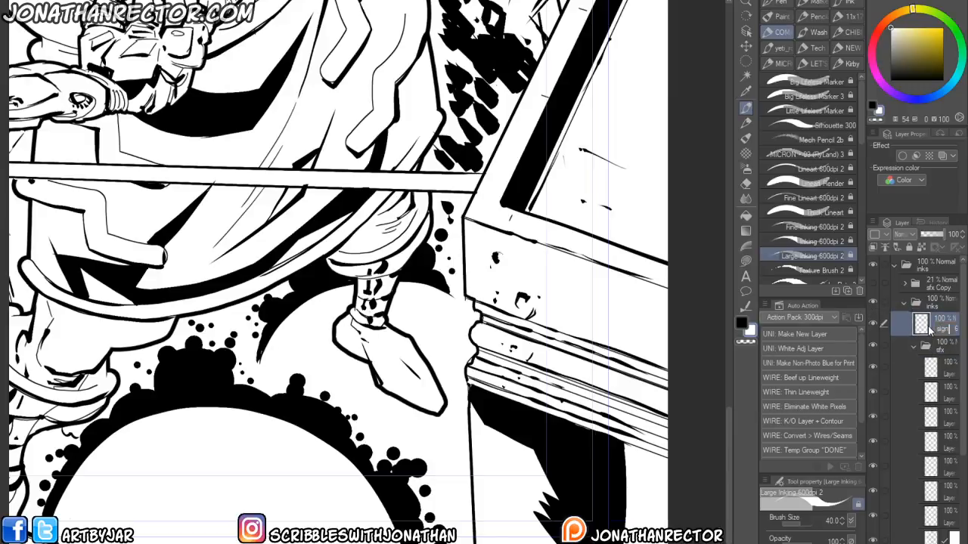
text(signature)
key(Return)
- Sign the cover "JAR 2020!" in white with the Big Lifeless Marker 3 brush in the black area at lower left
drag(257, 458, 328, 524)
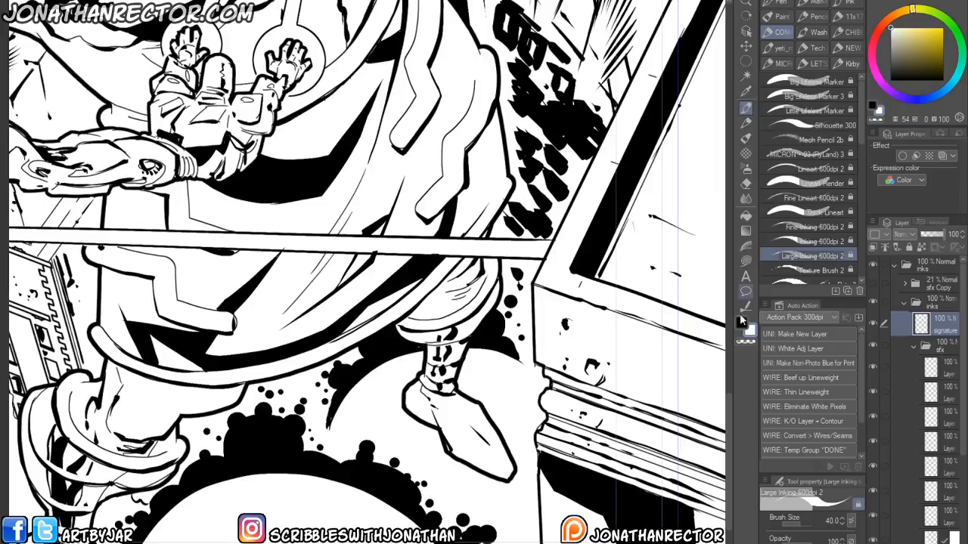
click(809, 96)
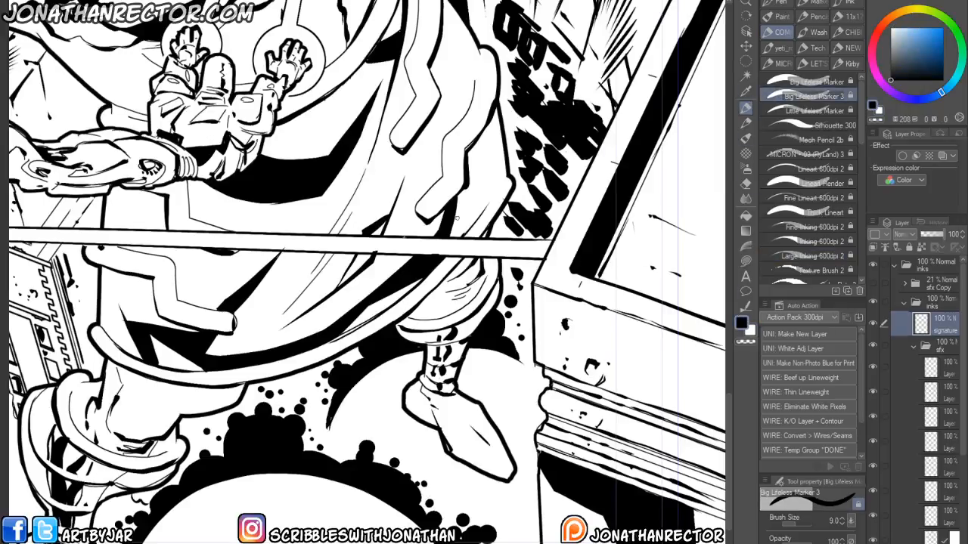
drag(161, 494, 327, 399)
drag(285, 467, 345, 502)
drag(90, 321, 255, 346)
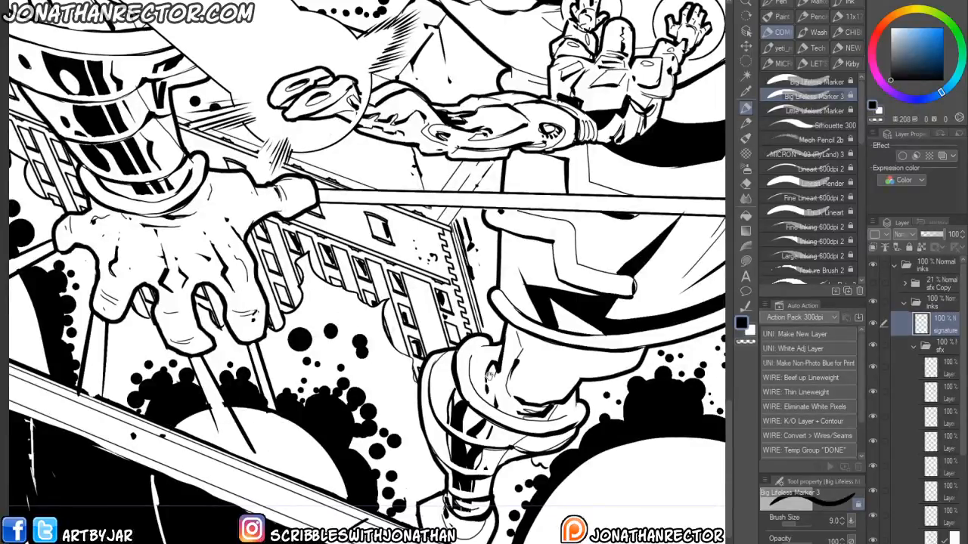
drag(492, 373, 182, 404)
drag(200, 261, 277, 460)
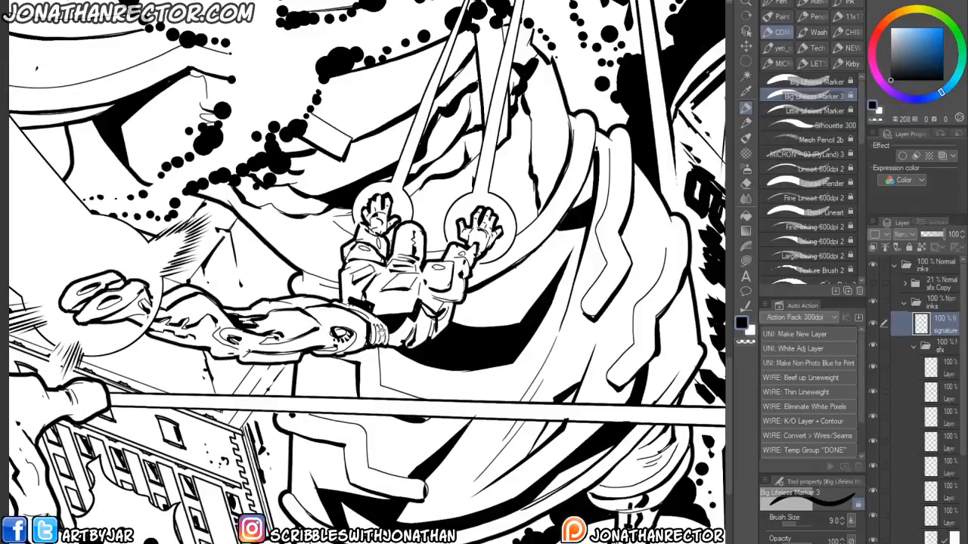
drag(382, 333, 366, 472)
drag(189, 476, 303, 421)
scroll(174, 517, down, 2)
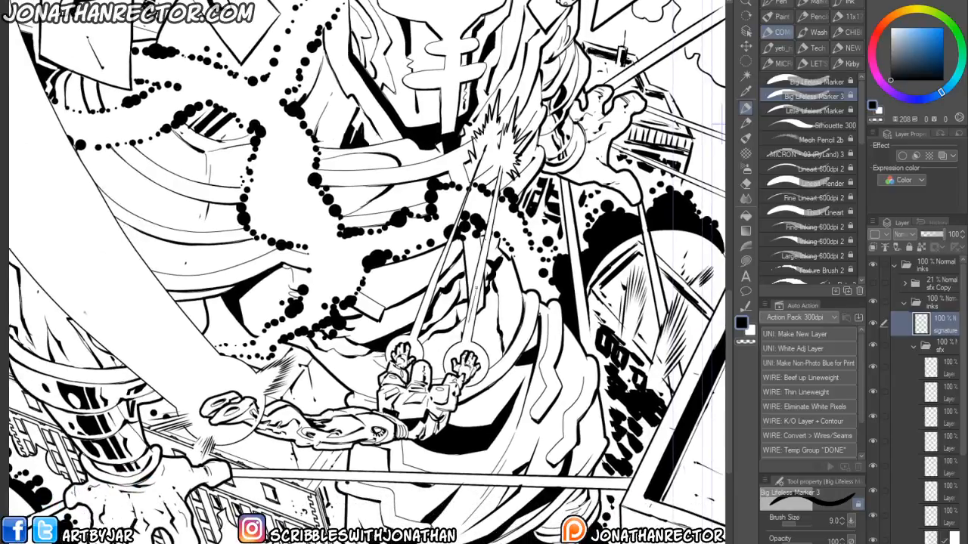
key(ctrl+z)
drag(494, 541, 298, 414)
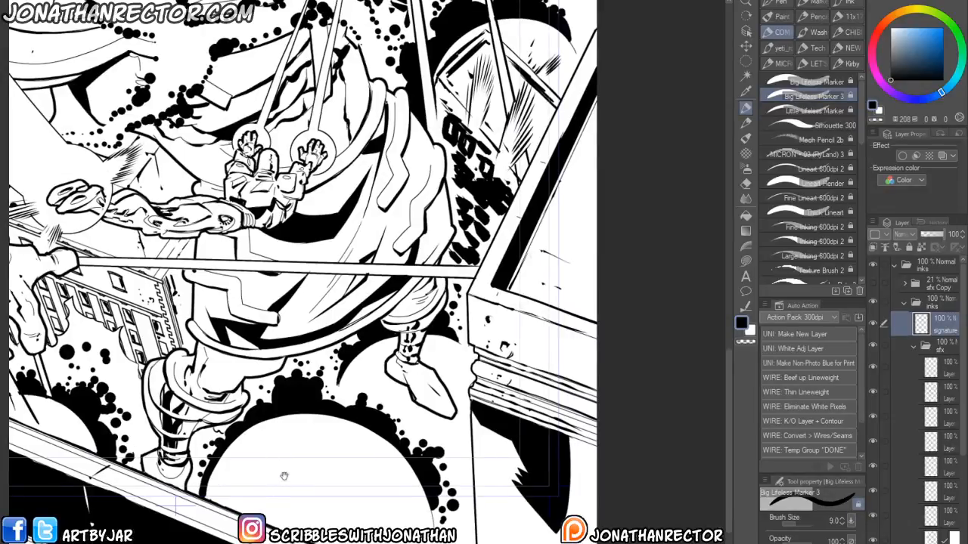
drag(284, 476, 337, 543)
drag(184, 199, 260, 510)
scroll(178, 511, down, 3)
drag(175, 517, 218, 431)
drag(121, 465, 178, 374)
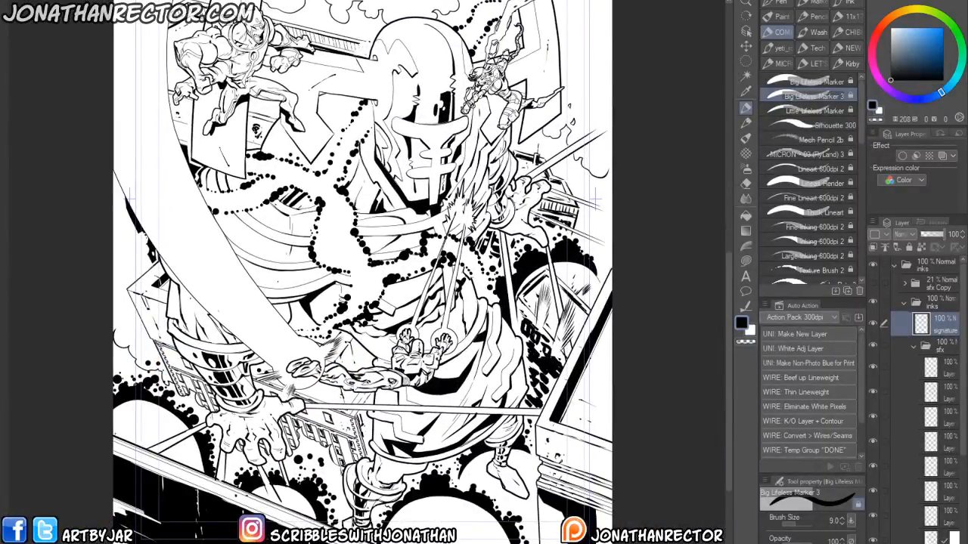
scroll(117, 449, up, 5)
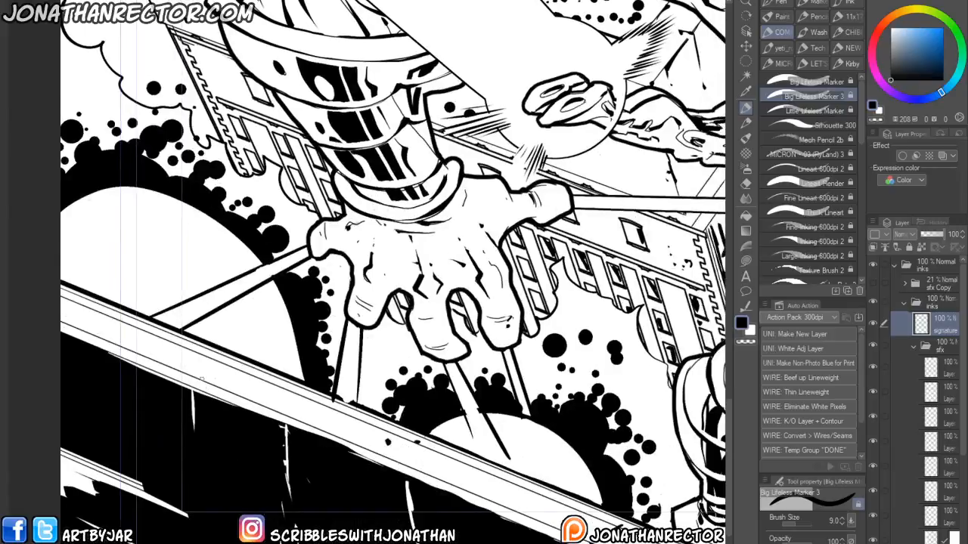
key(x)
mouse_move(196, 443)
mouse_down()
mouse_move(191, 472)
mouse_move(216, 470)
mouse_up()
mouse_move(218, 437)
mouse_down()
mouse_move(239, 470)
mouse_move(215, 489)
mouse_move(242, 501)
mouse_up()
drag(248, 475, 246, 478)
drag(257, 434, 253, 484)
click(259, 496)
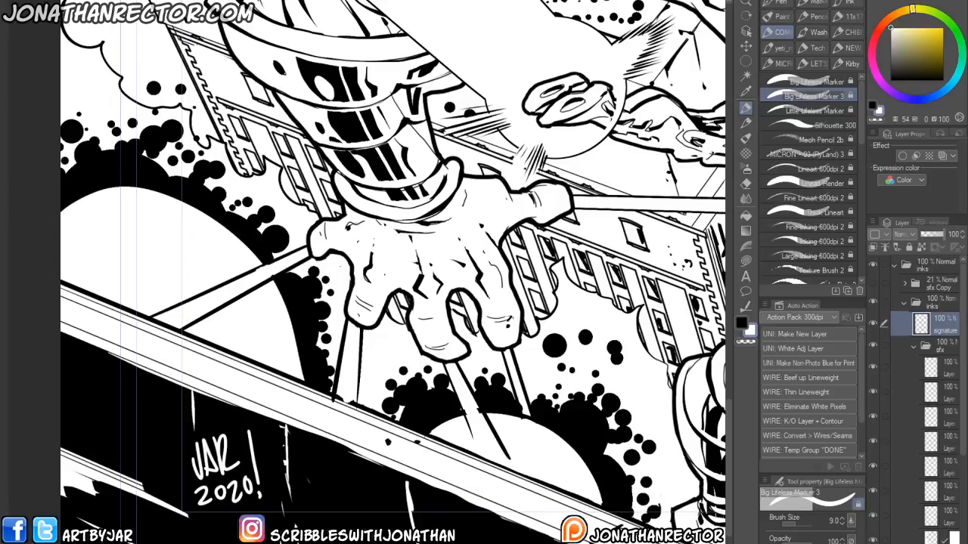
- Select the top layer in the sfx folder, switch to black and the kirby brush, and add Kirby dots around the monster's hand
drag(332, 381, 276, 365)
click(943, 370)
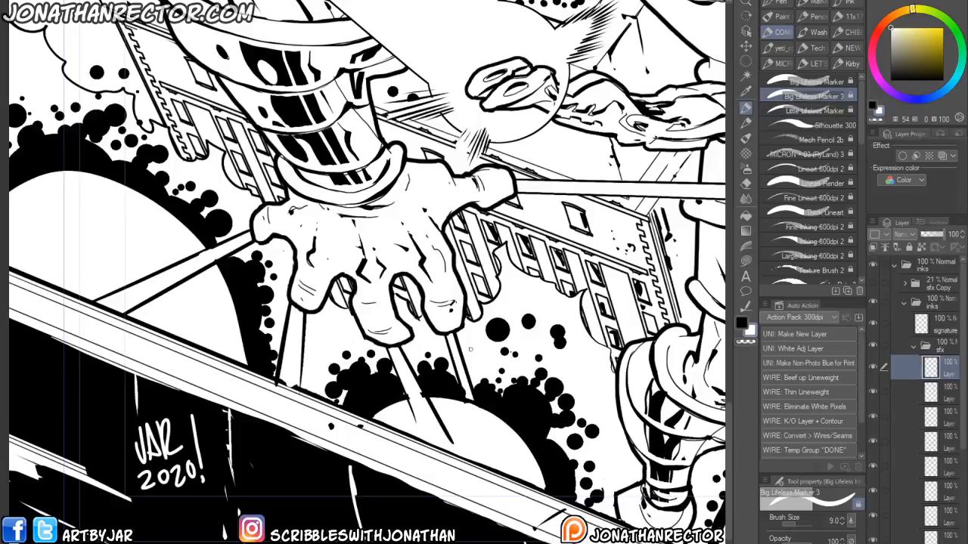
click(742, 323)
mouse_move(861, 121)
mouse_down()
mouse_move(862, 205)
mouse_move(859, 143)
mouse_up()
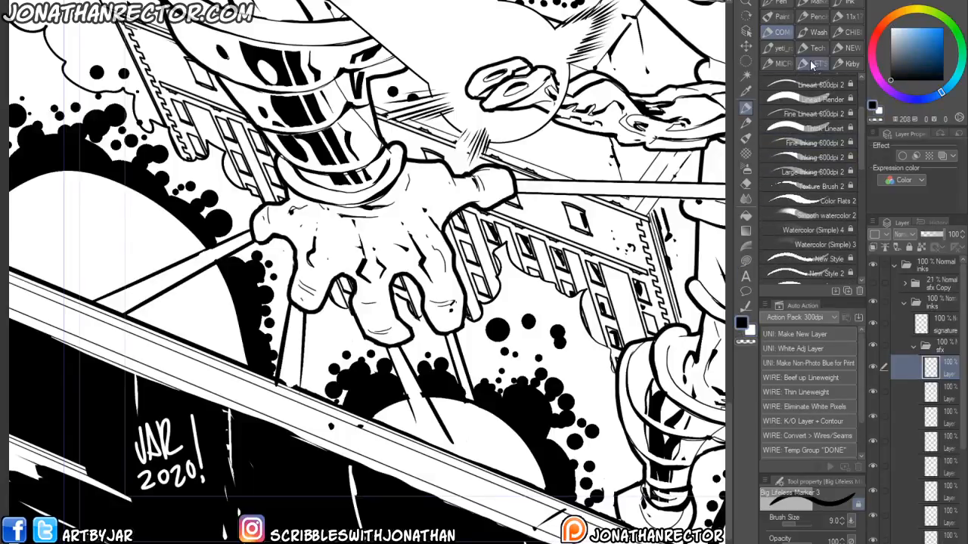
mouse_move(860, 109)
mouse_down()
mouse_move(862, 99)
mouse_move(859, 137)
mouse_up()
click(830, 227)
drag(370, 376, 380, 532)
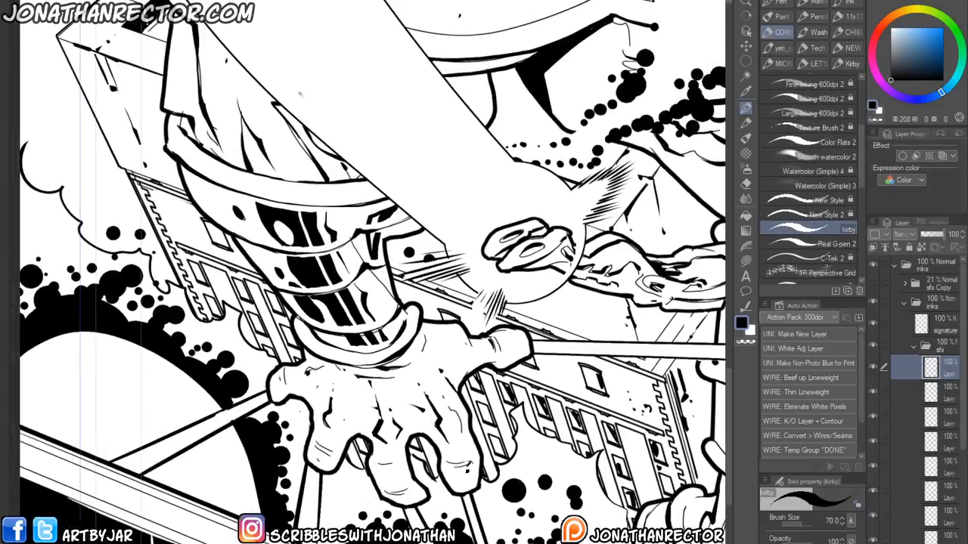
drag(298, 522, 243, 477)
scroll(305, 475, down, 2)
mouse_move(306, 477)
mouse_down()
mouse_move(250, 456)
mouse_move(274, 464)
mouse_move(252, 446)
mouse_move(263, 446)
mouse_move(290, 465)
mouse_move(304, 454)
mouse_move(278, 417)
mouse_move(315, 414)
mouse_move(327, 462)
mouse_up()
drag(326, 429, 337, 465)
- Touch up the Kirby dots around the hand and the beam, alternating between black and white strokes
key(x)
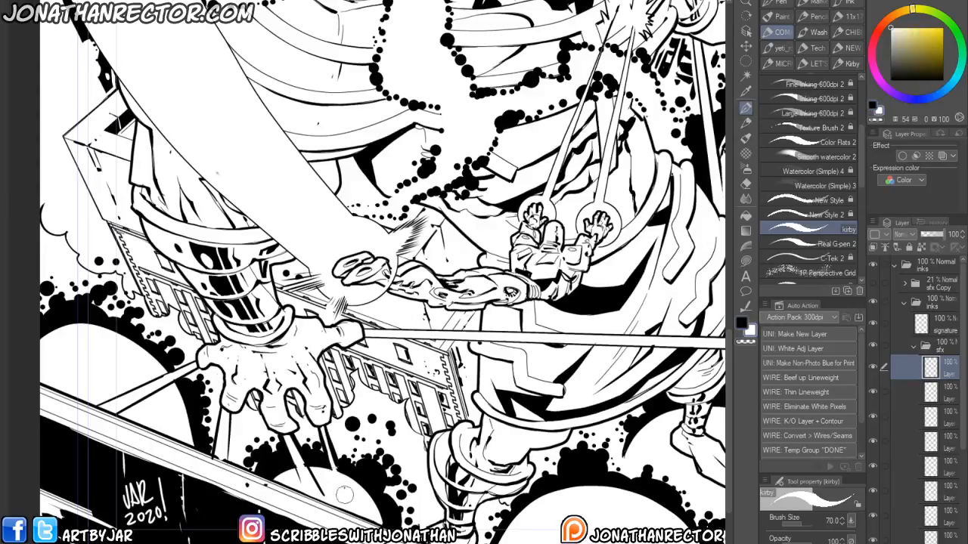
drag(325, 432, 338, 476)
drag(192, 463, 290, 471)
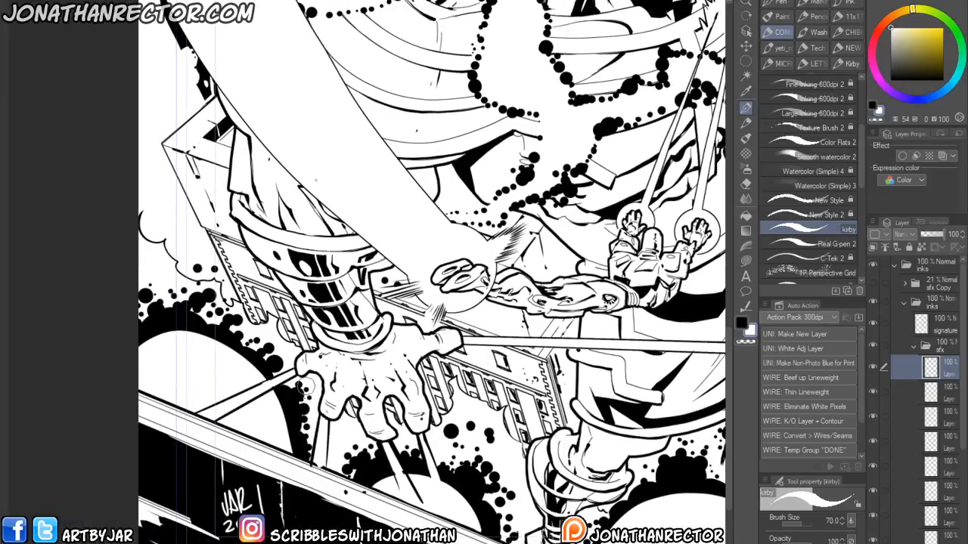
drag(219, 433, 359, 485)
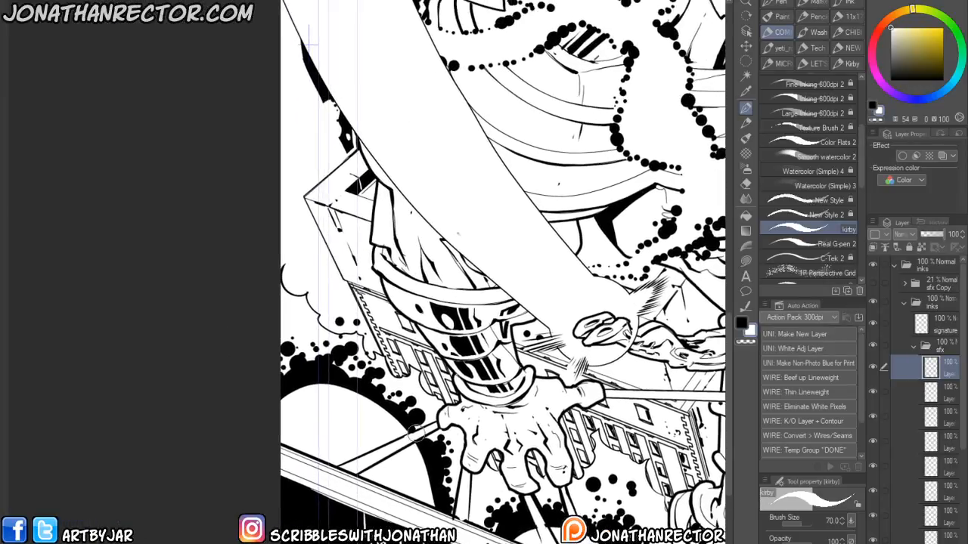
key(x)
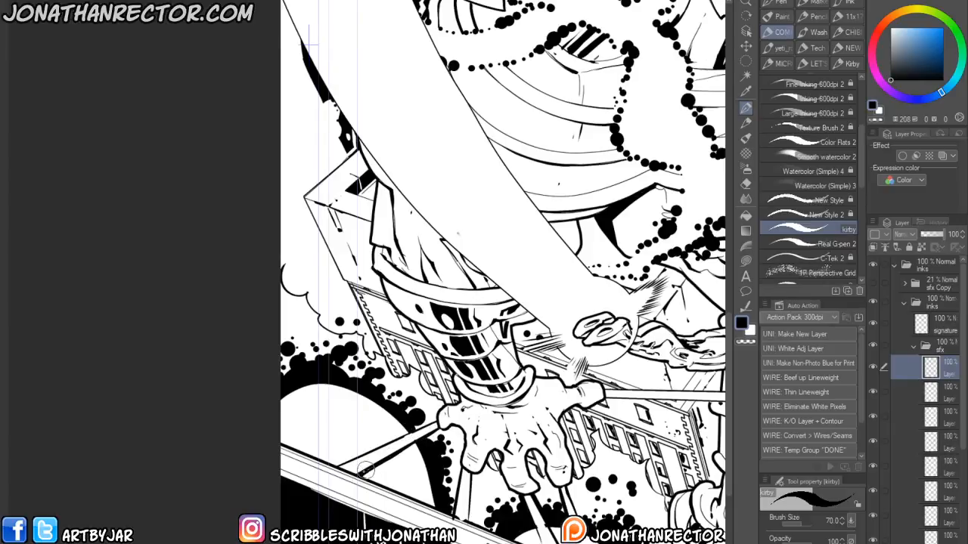
key(x)
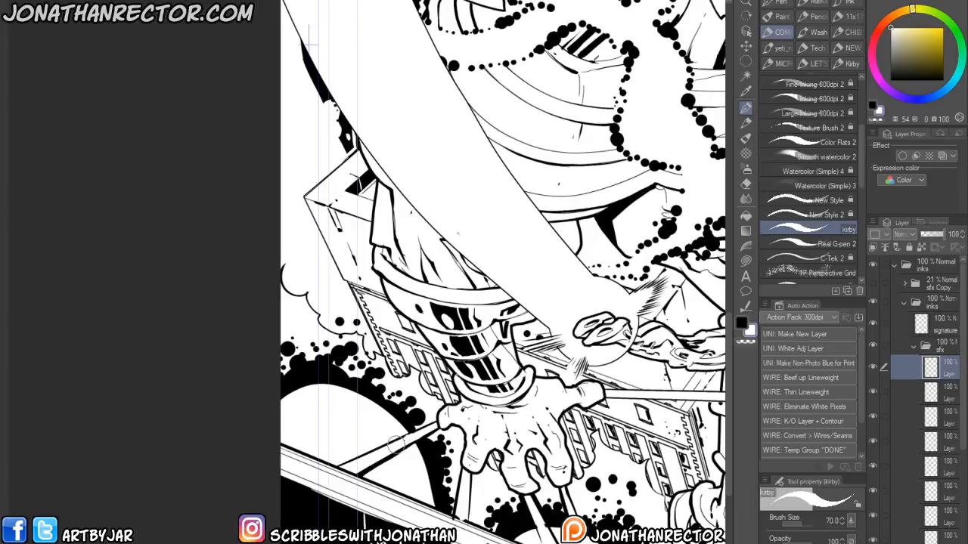
key(x)
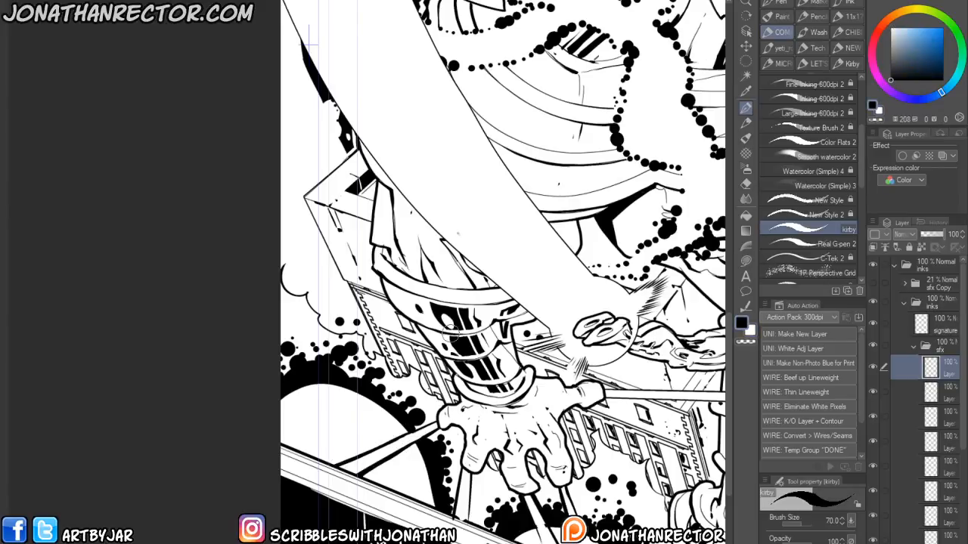
drag(414, 505, 289, 467)
key(x)
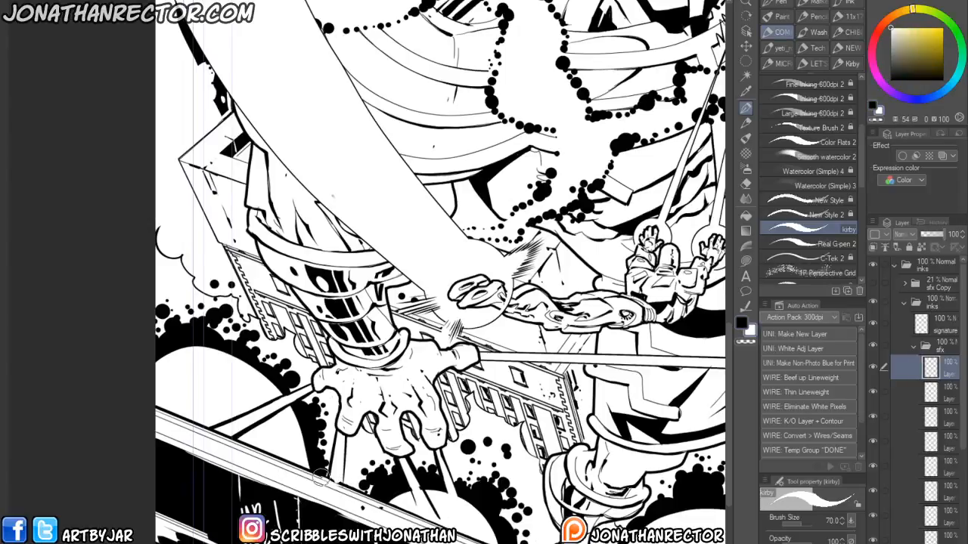
key(x)
mouse_move(393, 472)
mouse_down()
mouse_move(158, 502)
mouse_move(257, 470)
mouse_move(372, 451)
mouse_up()
mouse_move(210, 378)
mouse_down()
mouse_move(429, 406)
mouse_move(446, 394)
mouse_up()
key(x)
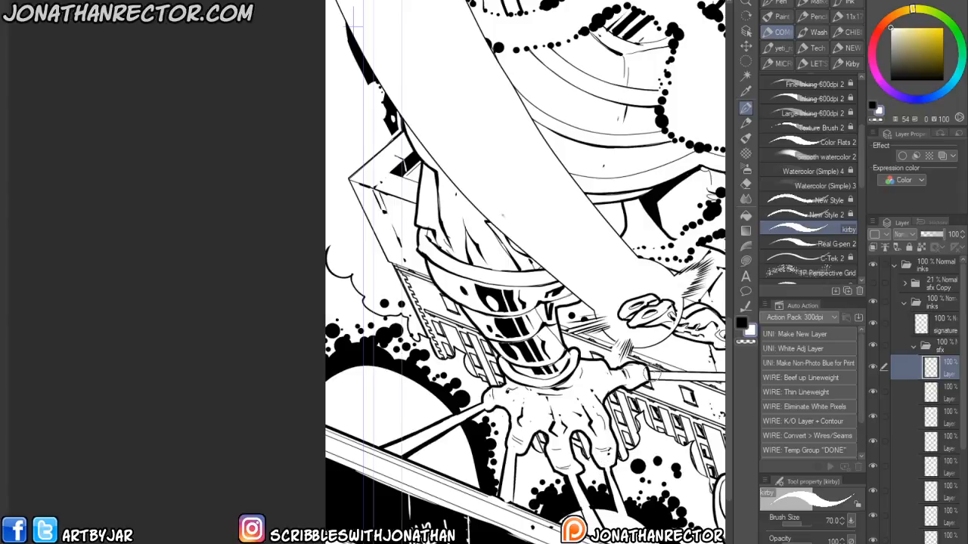
drag(653, 371, 649, 379)
drag(639, 317, 352, 258)
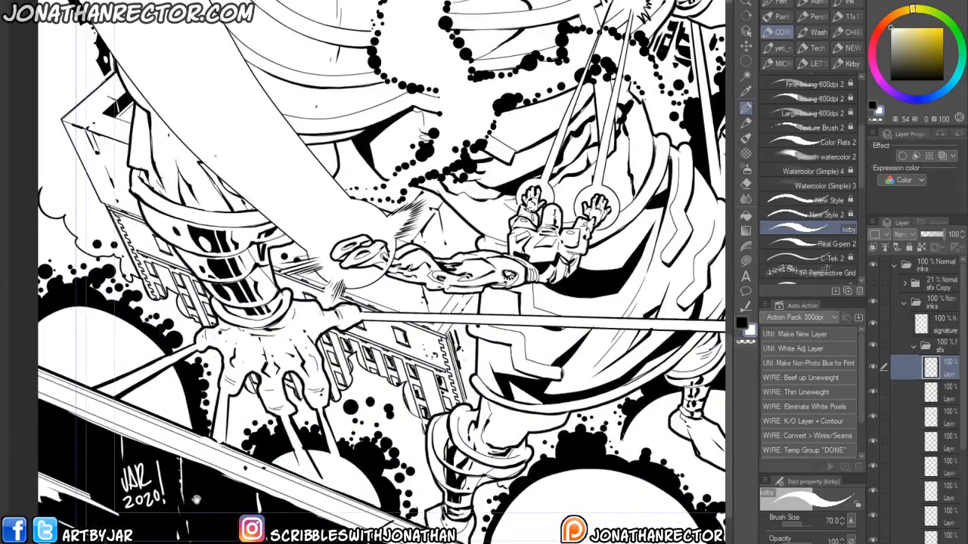
drag(198, 508, 211, 531)
scroll(116, 444, down, 3)
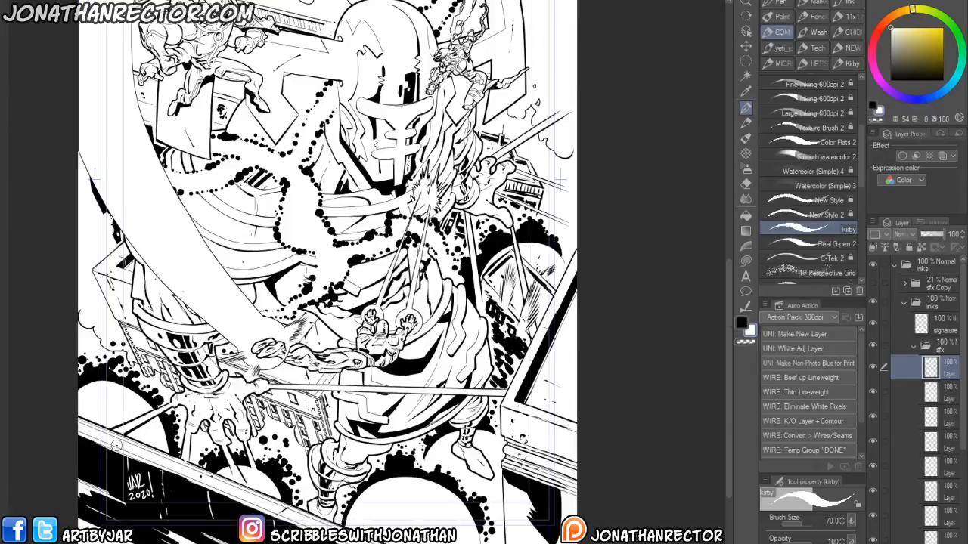
drag(116, 444, 193, 436)
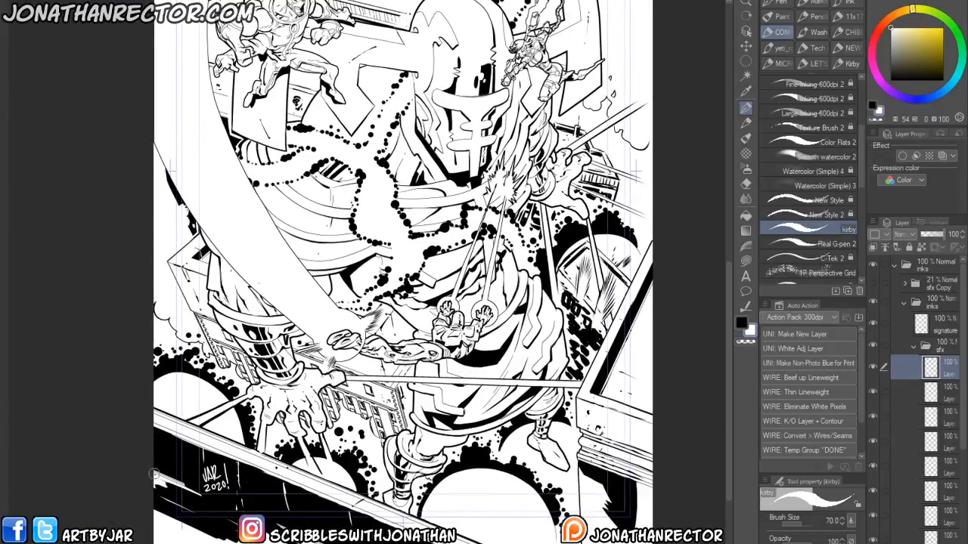
scroll(173, 446, up, 5)
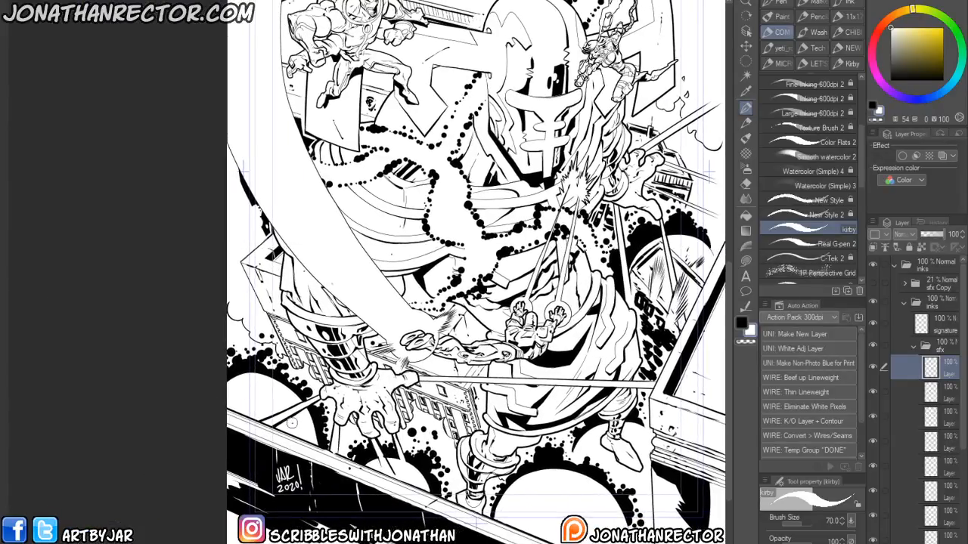
- Swap the drawing colours and clean up the strokes where the beam meets the monster's hand
key(x)
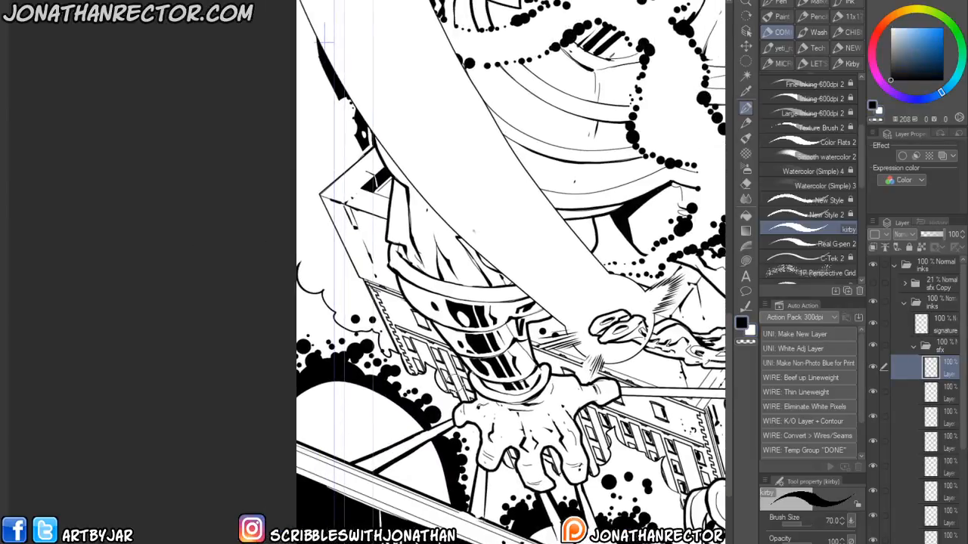
mouse_move(445, 418)
mouse_down()
mouse_move(387, 445)
mouse_move(394, 421)
mouse_move(384, 447)
mouse_move(330, 455)
mouse_up()
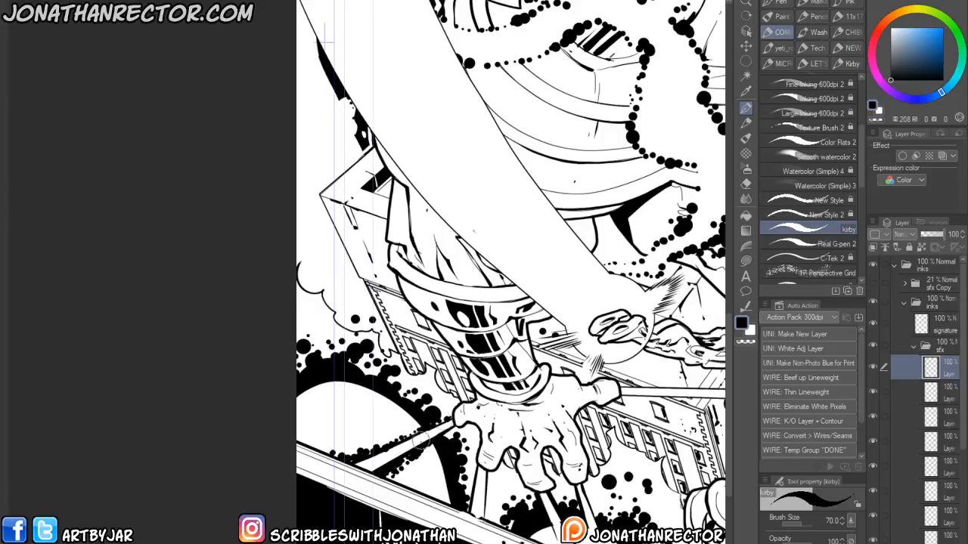
mouse_move(421, 444)
mouse_down()
mouse_move(424, 432)
mouse_move(452, 421)
mouse_up()
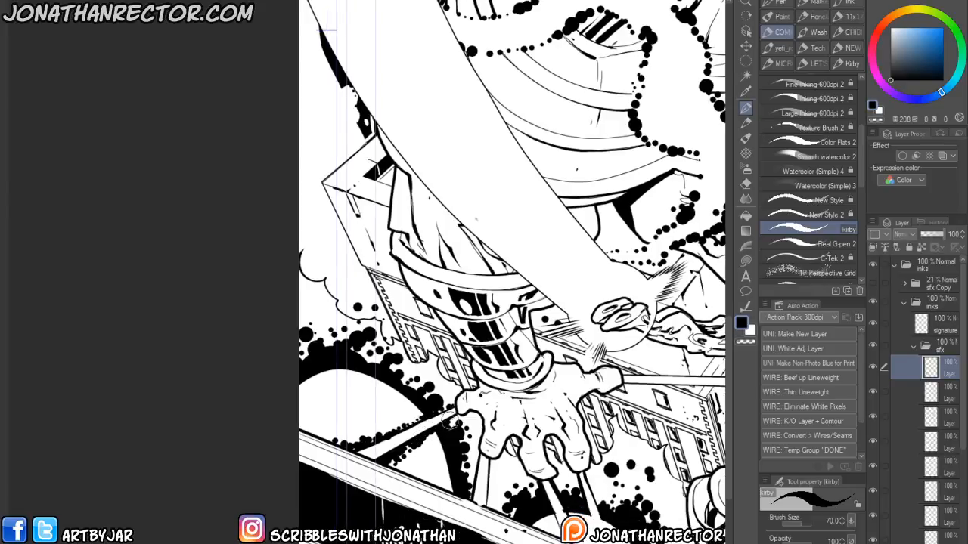
- Try adding a trail of Kirby dots beside the monster's chest plating, then undo it
drag(450, 137, 299, 378)
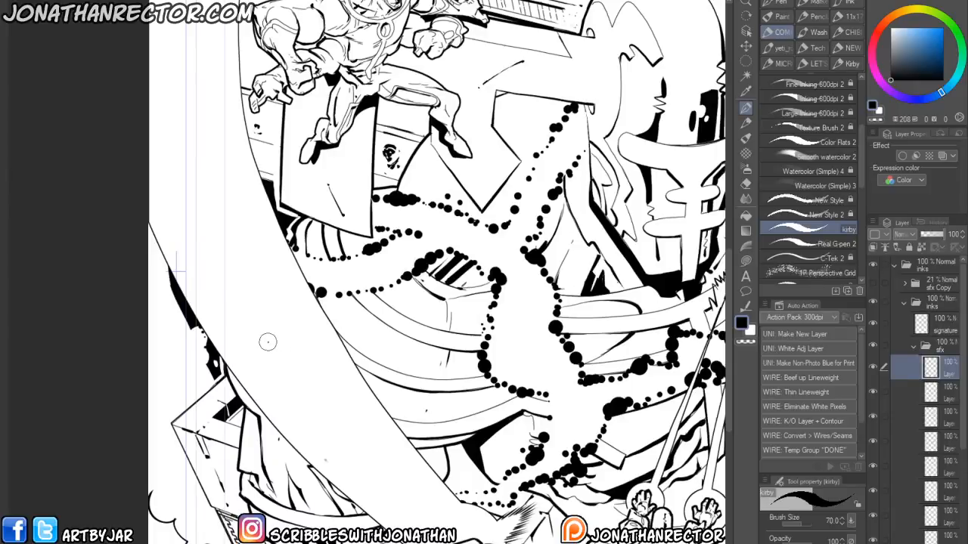
mouse_move(268, 342)
mouse_down()
mouse_move(305, 349)
mouse_move(285, 387)
mouse_move(265, 360)
mouse_move(281, 351)
mouse_move(306, 376)
mouse_up()
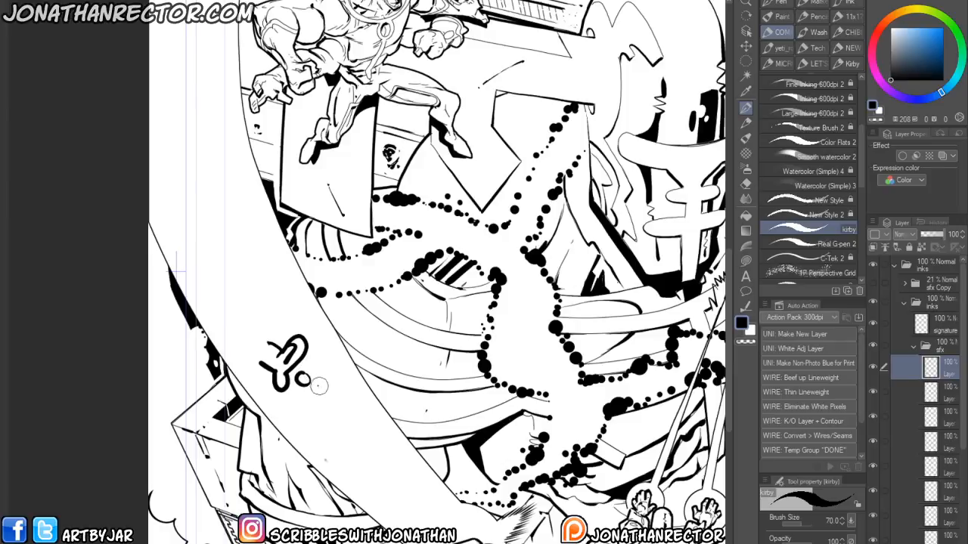
drag(307, 385, 312, 393)
drag(316, 398, 335, 424)
drag(346, 434, 355, 444)
click(334, 397)
drag(312, 384, 362, 418)
drag(375, 429, 392, 439)
mouse_move(353, 411)
mouse_down()
mouse_move(293, 363)
mouse_move(333, 433)
mouse_up()
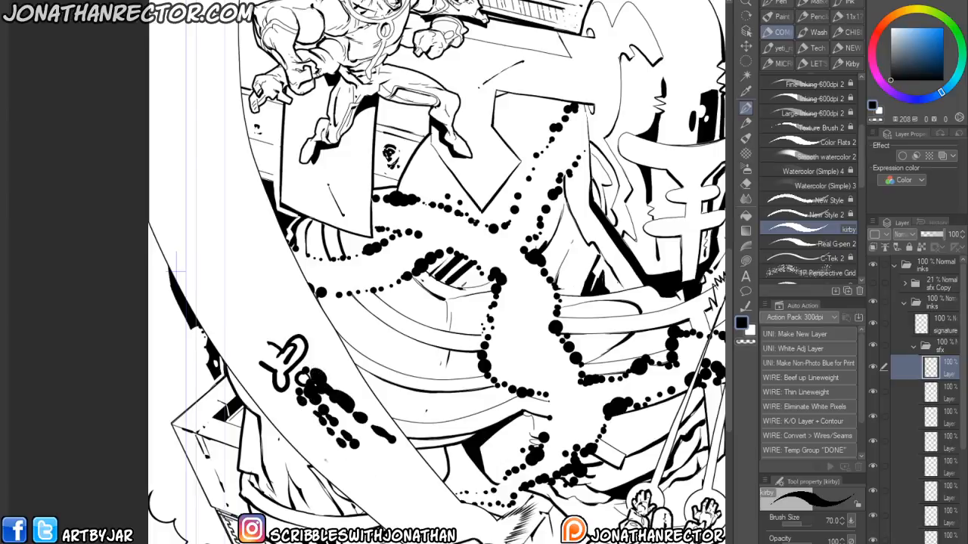
key(ctrl+z)
key(ctrl+z)
key(ctrl+z)
key(ctrl+z)
key(ctrl+z)
key(ctrl+z)
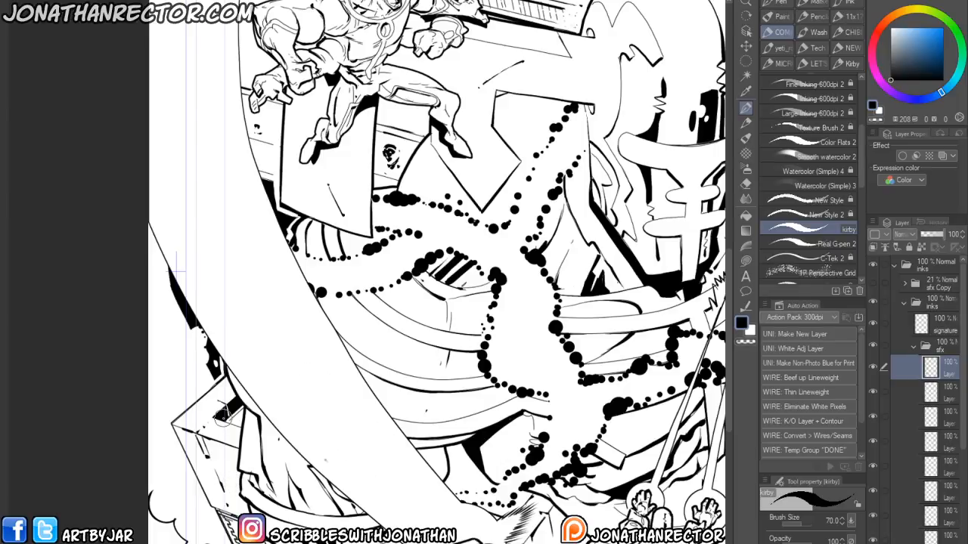
- Touch up the Kirby dots and black shapes around the monster's hand and the lower buildings
drag(222, 417, 204, 149)
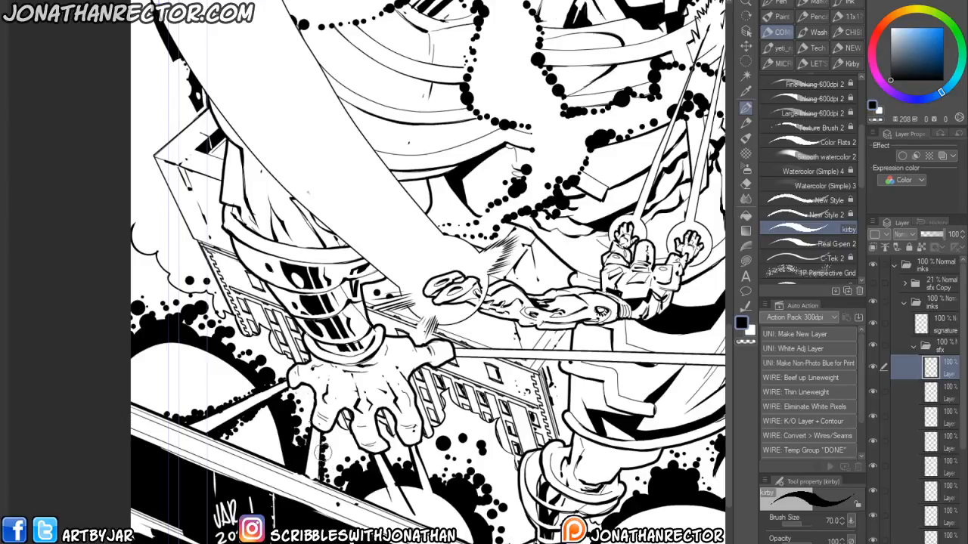
drag(327, 471, 283, 455)
key(x)
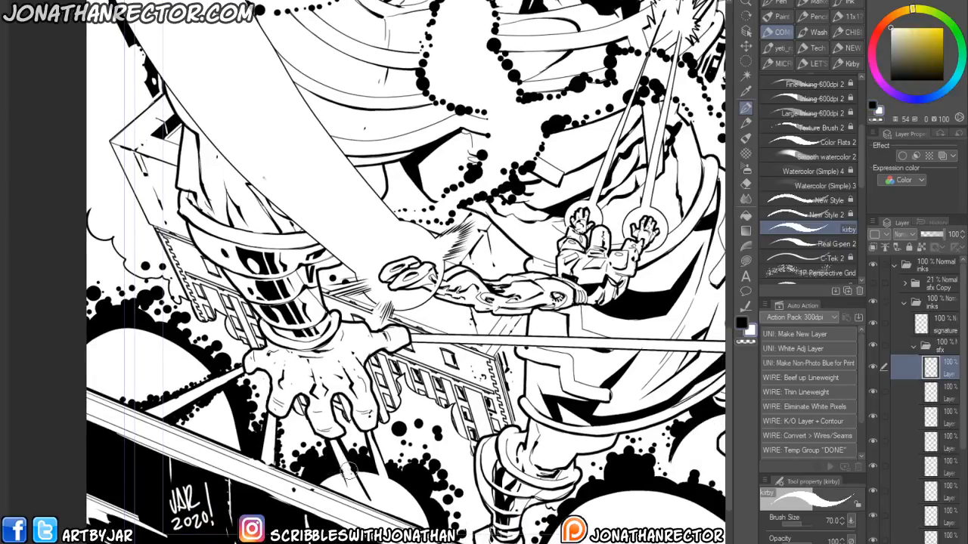
key(x)
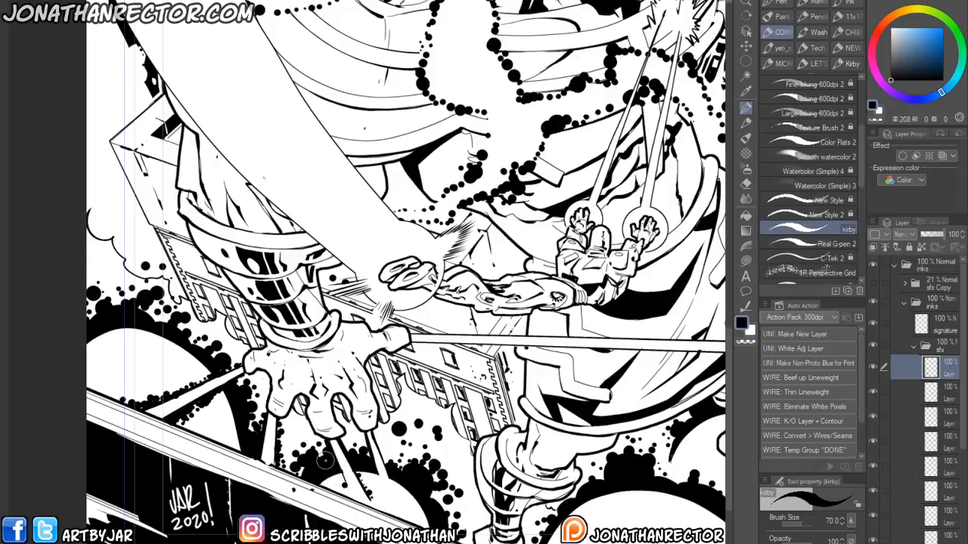
mouse_move(211, 485)
mouse_down()
mouse_move(227, 476)
mouse_move(297, 492)
mouse_up()
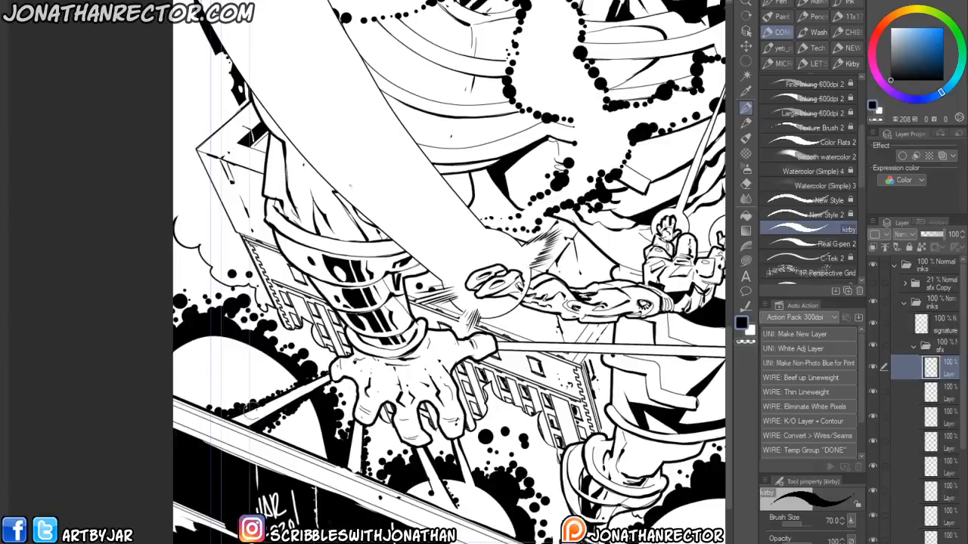
drag(272, 367, 300, 421)
key(ctrl+z)
key(ctrl+z)
drag(422, 500, 282, 486)
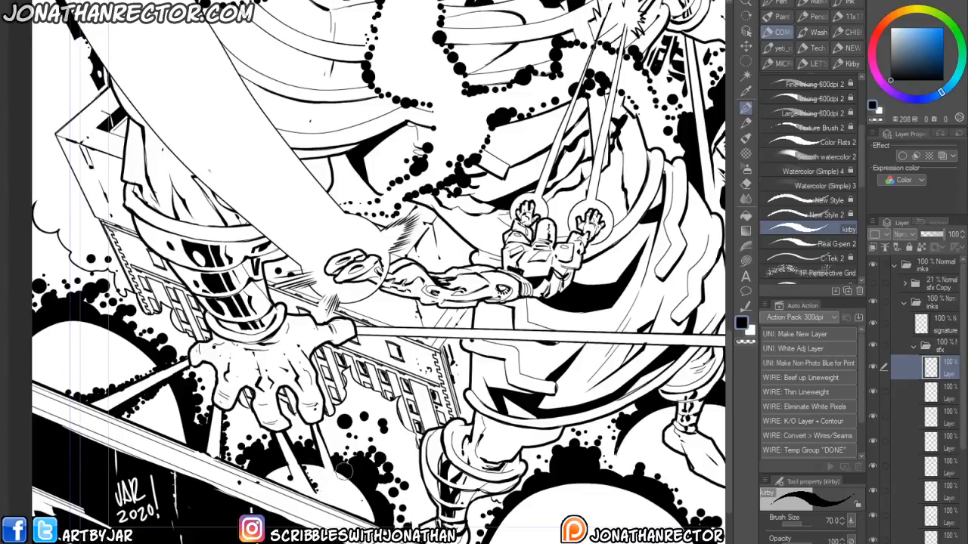
drag(415, 453, 180, 403)
drag(218, 371, 256, 483)
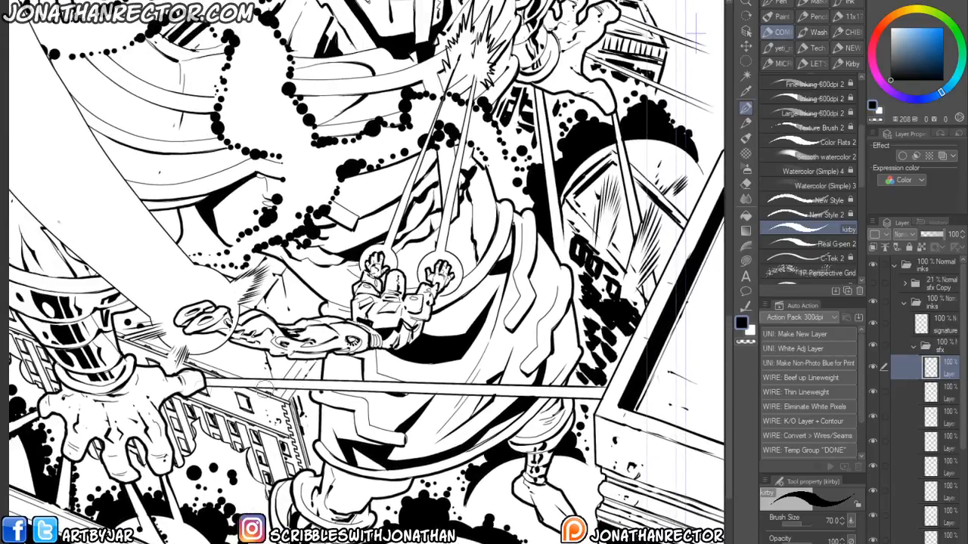
mouse_move(243, 447)
mouse_down()
mouse_move(256, 461)
mouse_move(246, 452)
mouse_up()
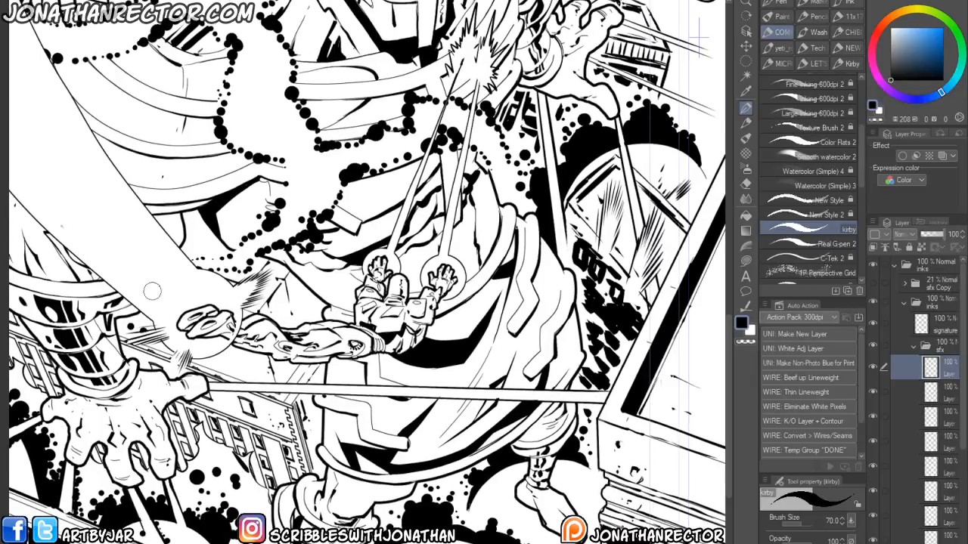
drag(167, 459, 148, 473)
drag(189, 394, 306, 396)
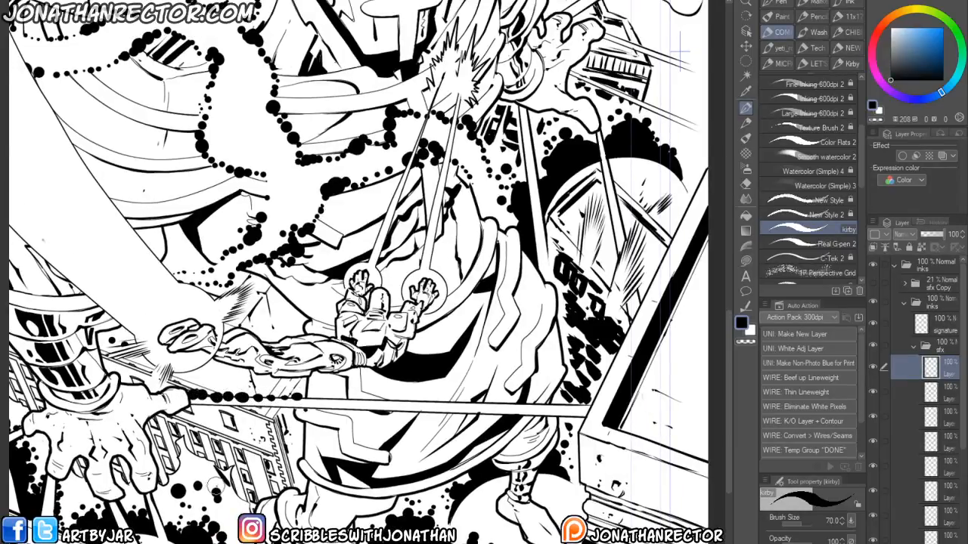
key(ctrl+z)
- Switch to the Large Inking 600dpi 2 brush and try a thick stroke along the beam below the hand
drag(248, 316, 313, 325)
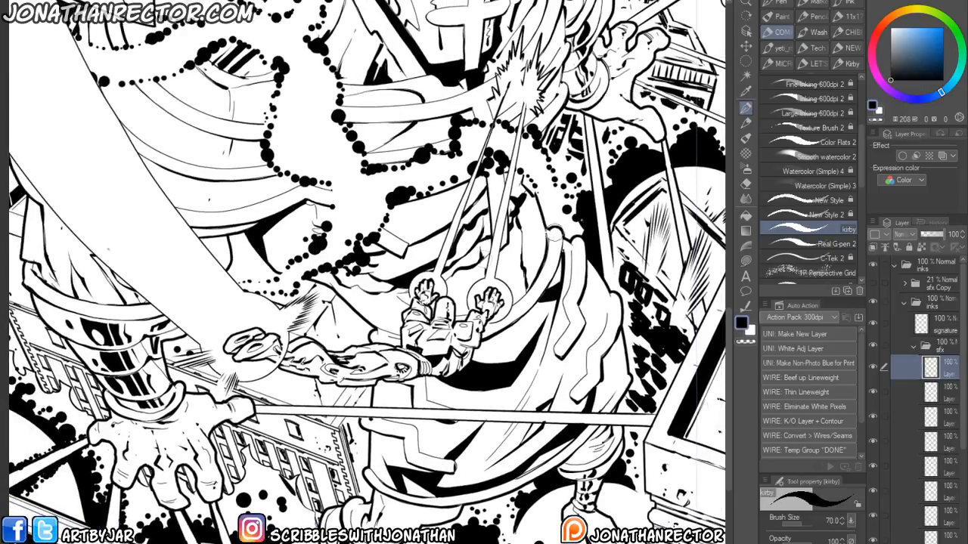
click(781, 114)
drag(221, 411, 147, 436)
drag(133, 499, 311, 502)
scroll(116, 514, down, 3)
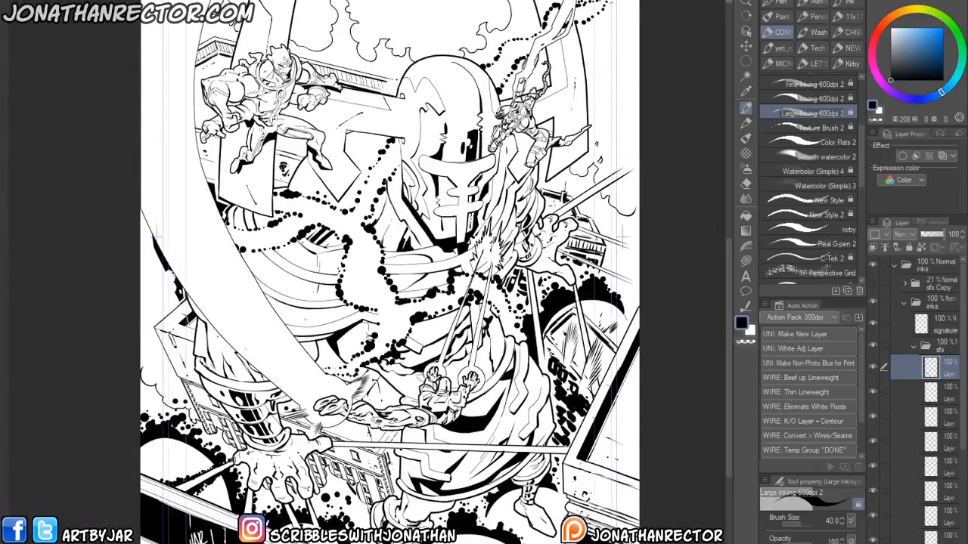
mouse_move(568, 425)
mouse_down()
mouse_move(347, 443)
mouse_move(559, 470)
mouse_up()
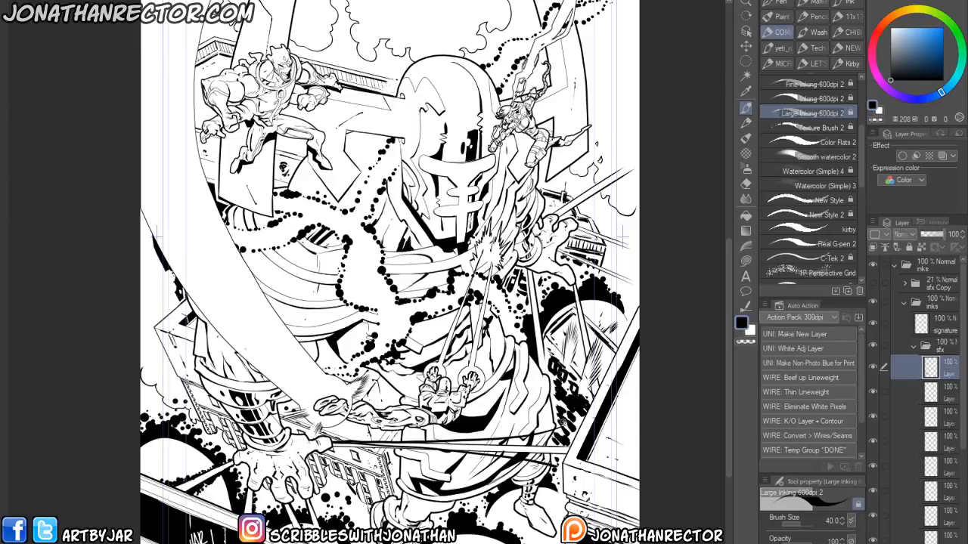
key(ctrl+z)
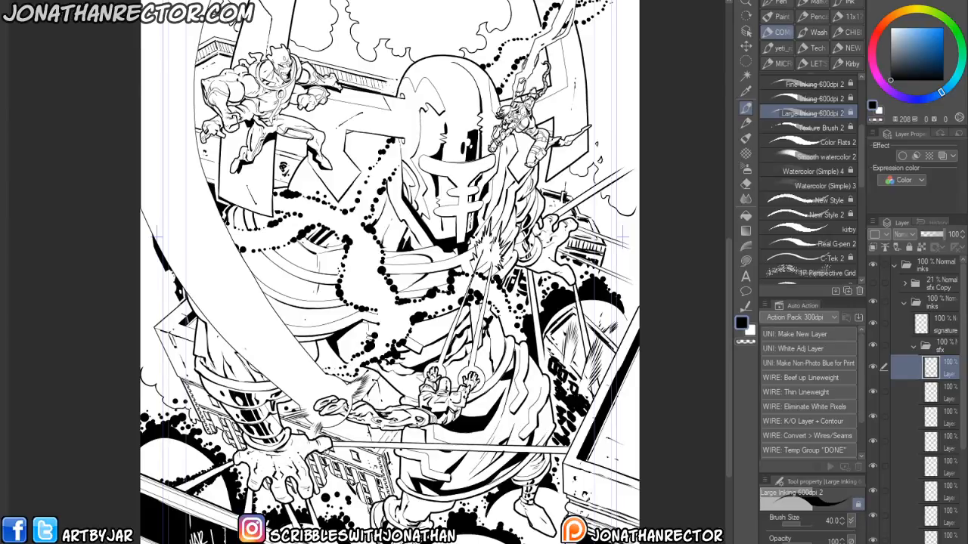
drag(318, 451, 567, 450)
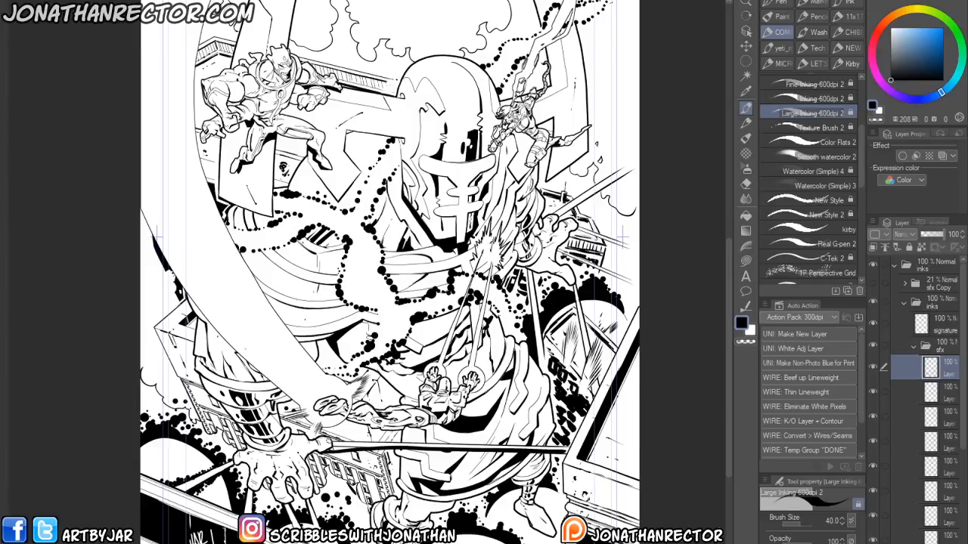
drag(366, 443, 569, 450)
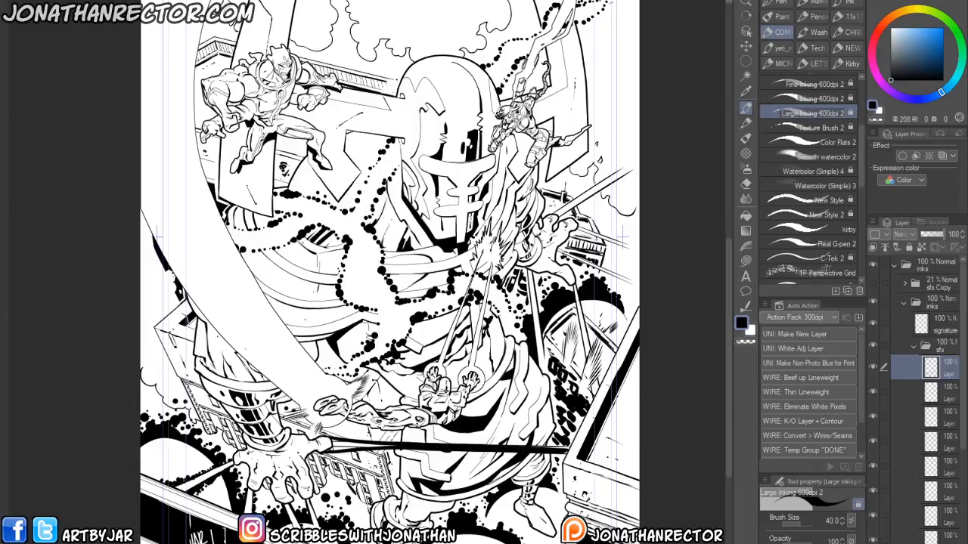
key(ctrl+z)
key(ctrl+z)
- Ink a thick band running beneath the horizontal beam across the monster's arm
drag(406, 432, 450, 440)
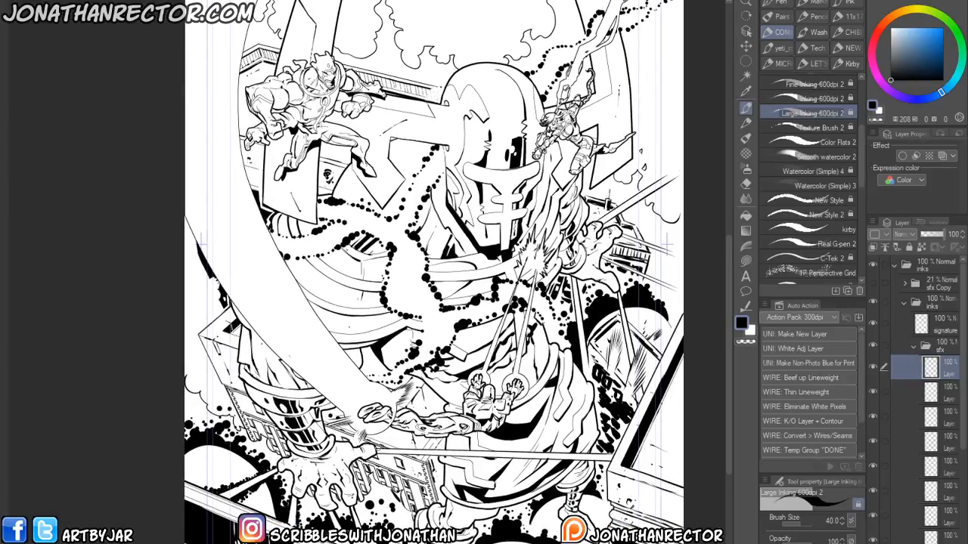
scroll(416, 413, up, 2)
drag(368, 518, 186, 473)
drag(148, 442, 466, 448)
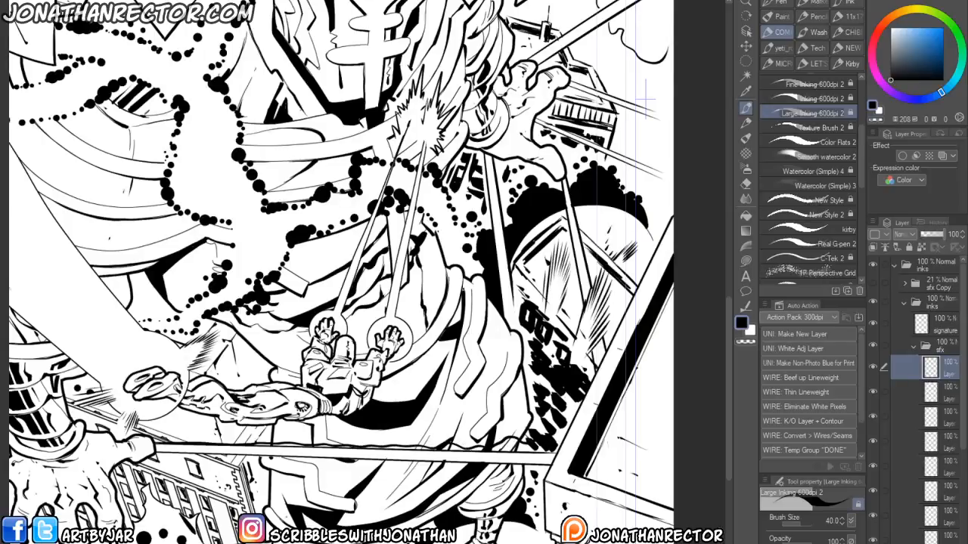
mouse_move(247, 452)
mouse_down()
mouse_move(375, 470)
mouse_move(522, 473)
mouse_up()
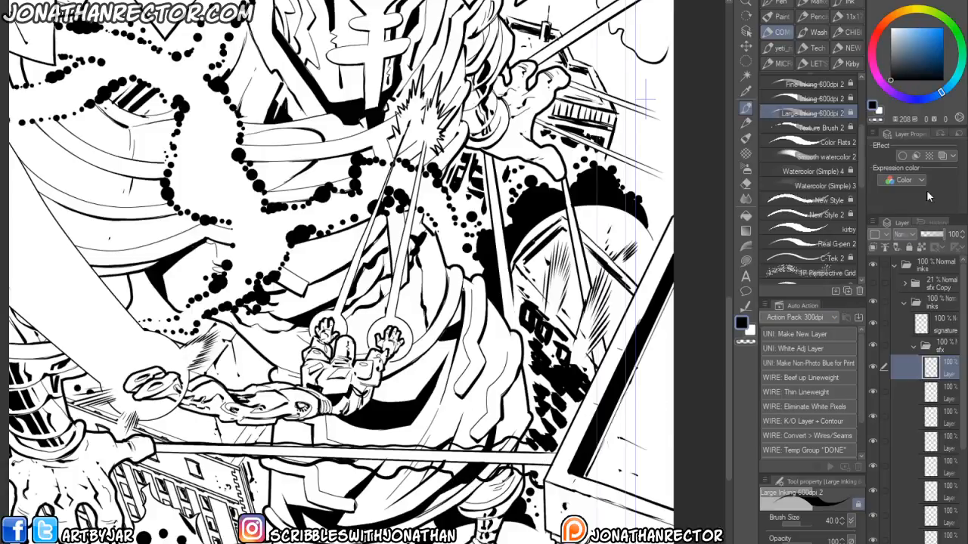
- Enable layer colour on the current layer and build the band under the beam into a thick splattered shape
click(941, 155)
drag(584, 535, 638, 517)
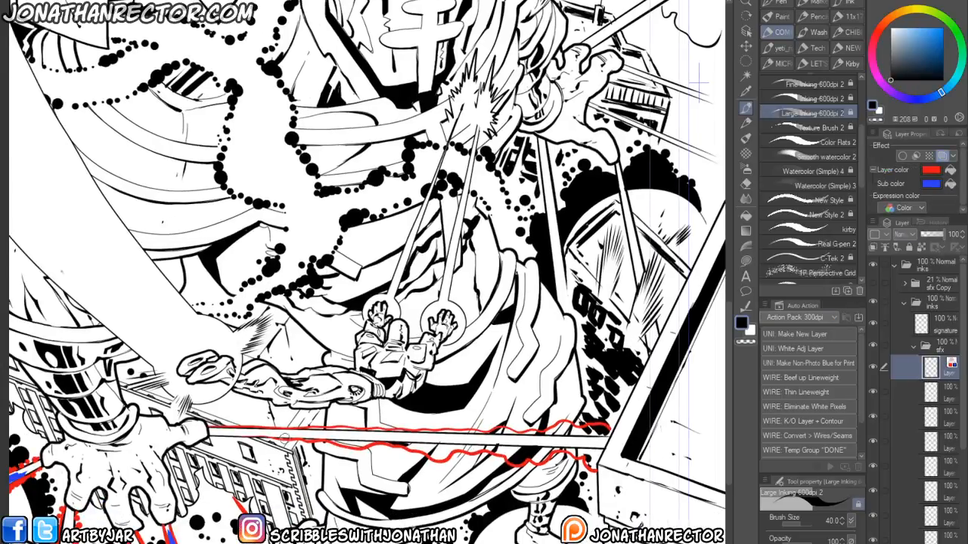
drag(317, 439, 365, 442)
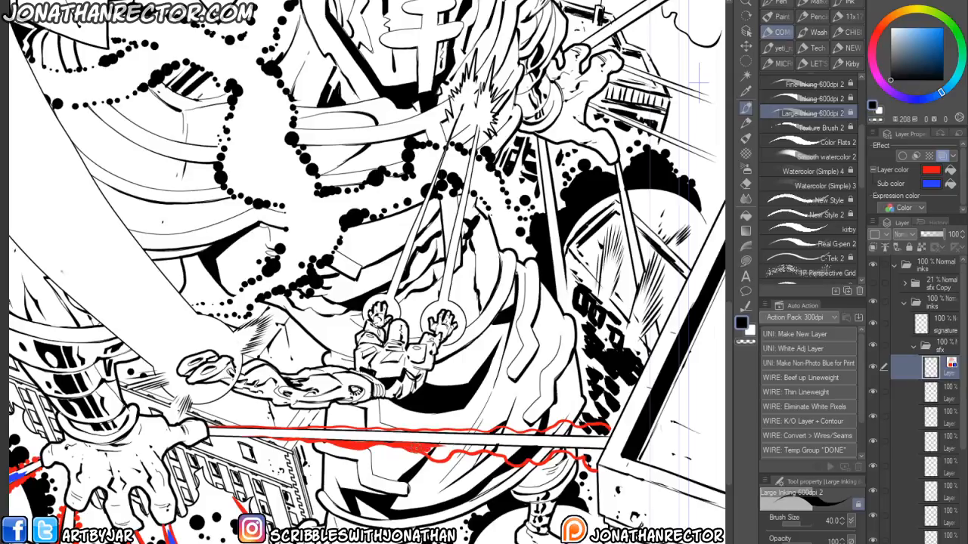
drag(446, 444, 499, 449)
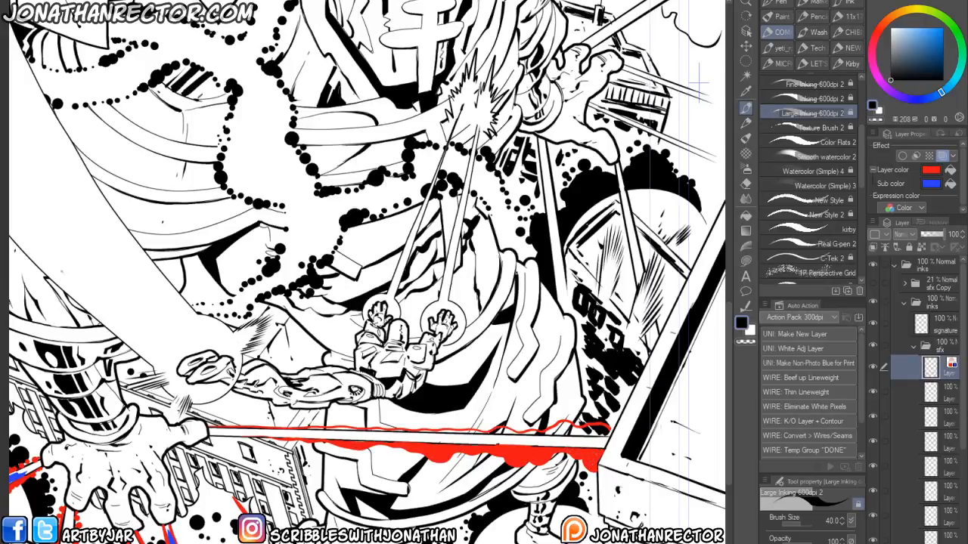
drag(257, 457, 192, 485)
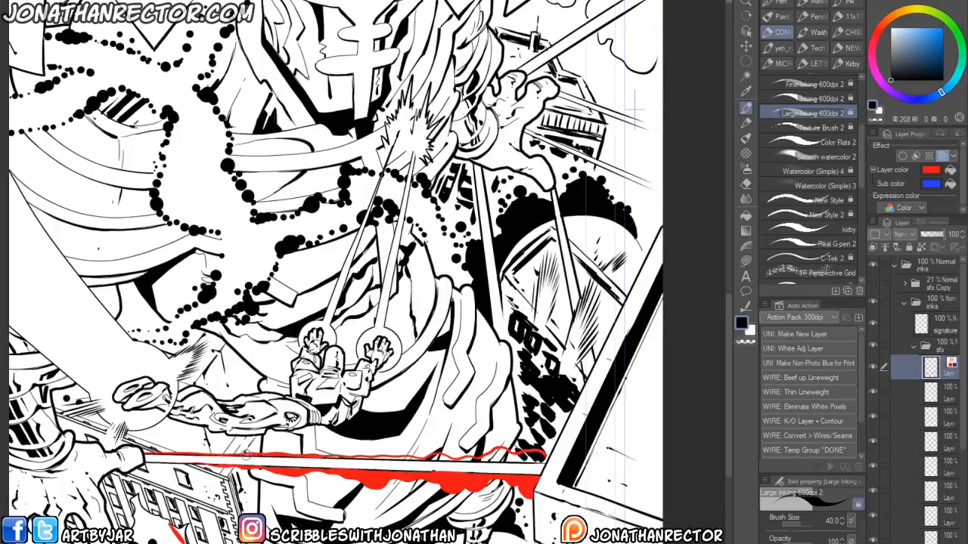
drag(271, 525, 338, 542)
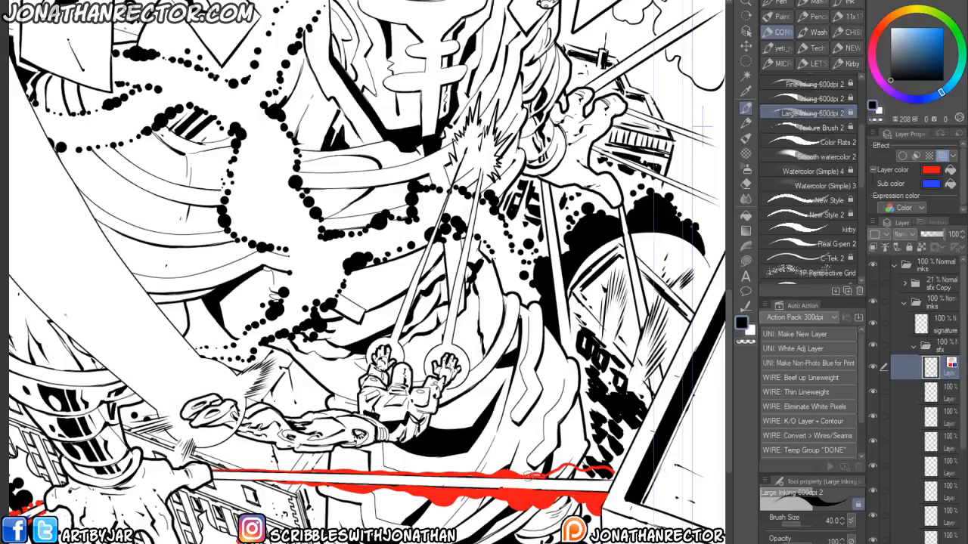
mouse_move(558, 470)
mouse_down()
mouse_move(572, 468)
mouse_move(550, 476)
mouse_move(611, 477)
mouse_move(587, 475)
mouse_move(582, 485)
mouse_move(559, 426)
mouse_up()
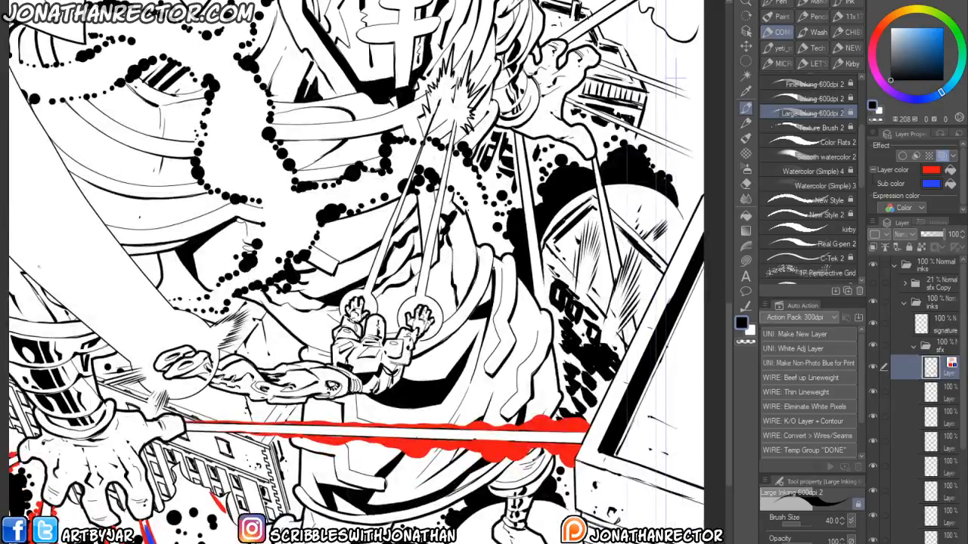
- Open the struggle file from the Art > Ideas folder for reference
key(ctrl+o)
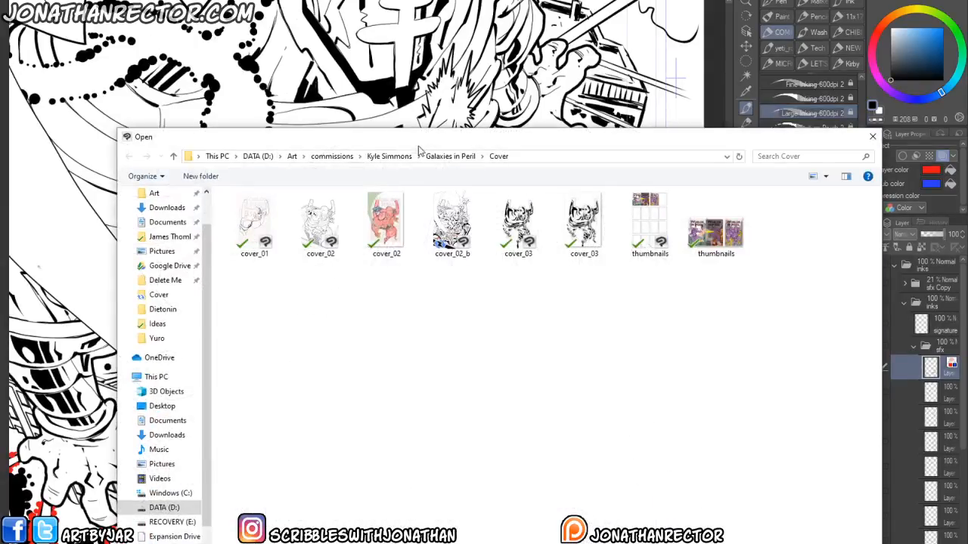
click(291, 156)
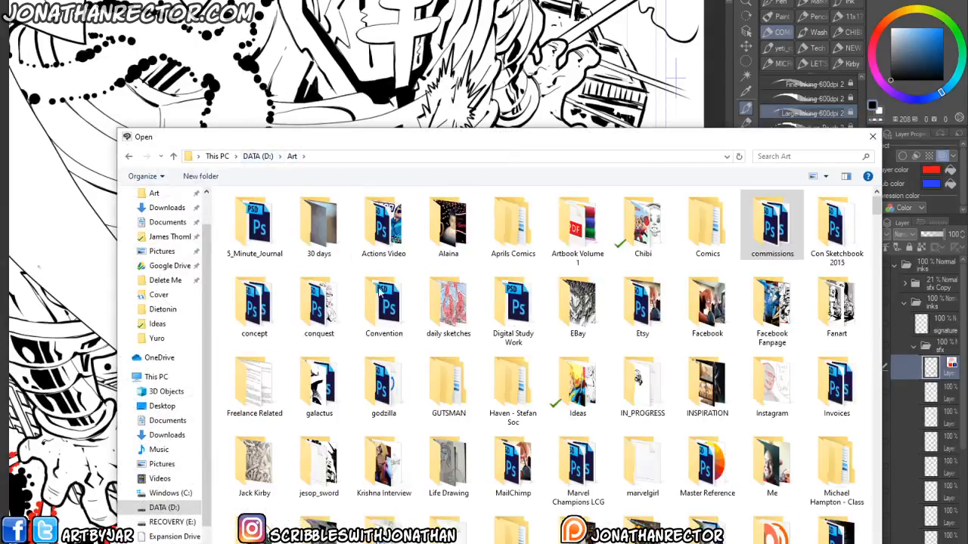
double_click(562, 366)
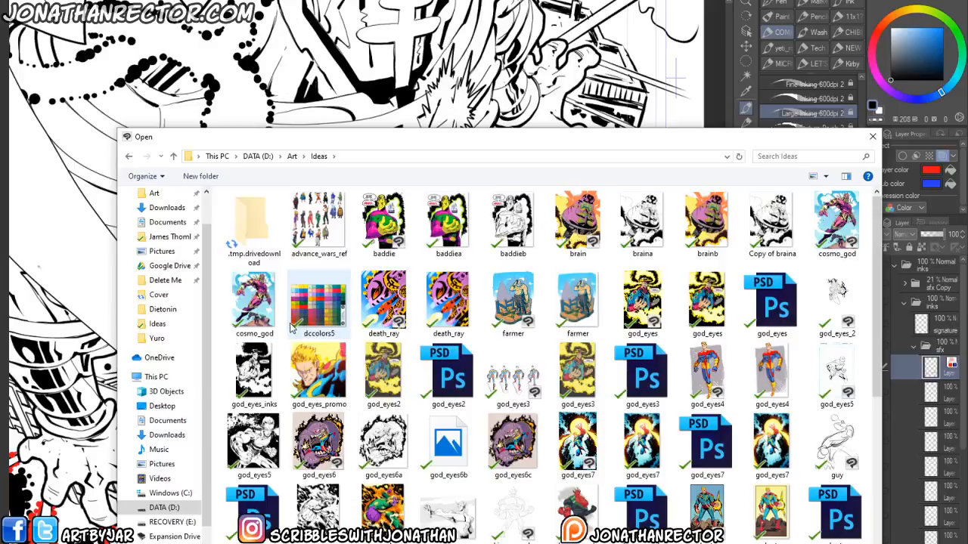
drag(877, 355, 868, 533)
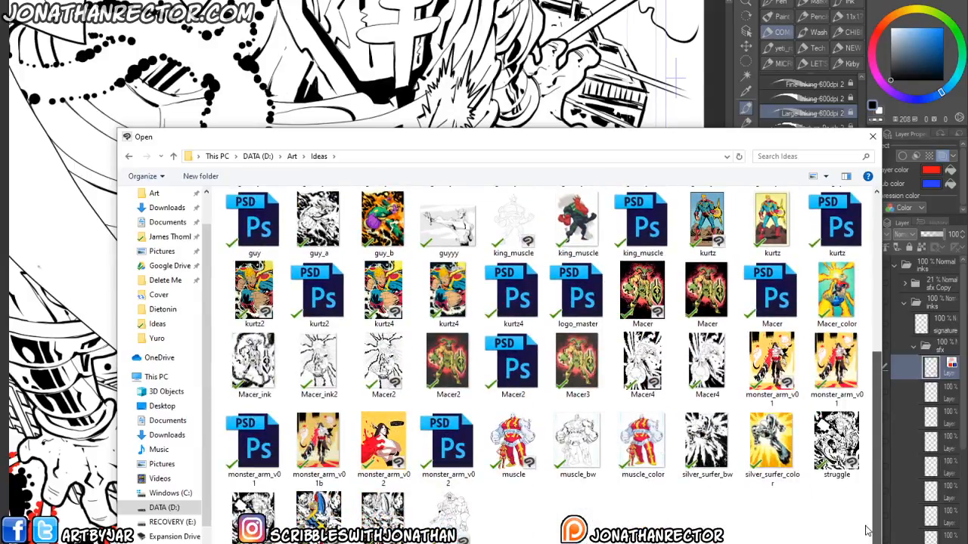
click(837, 438)
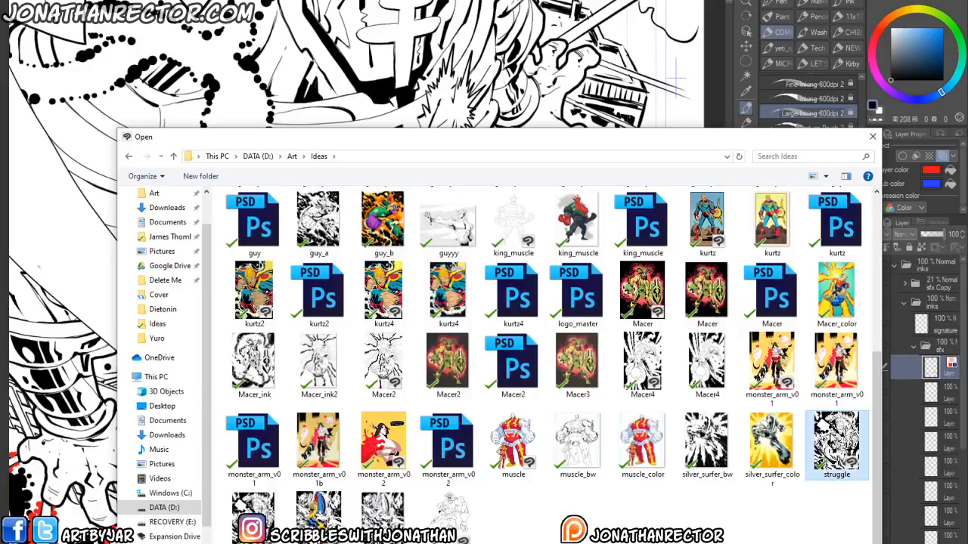
double_click(836, 438)
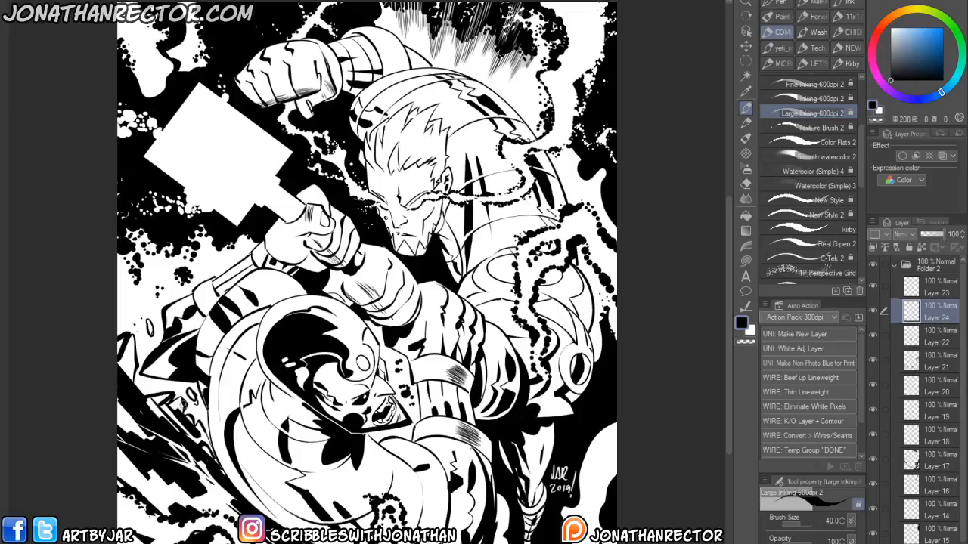
- Compare the struggle artwork with the cover, hiding its ink folder to reveal the underlying sketch
drag(190, 431, 188, 428)
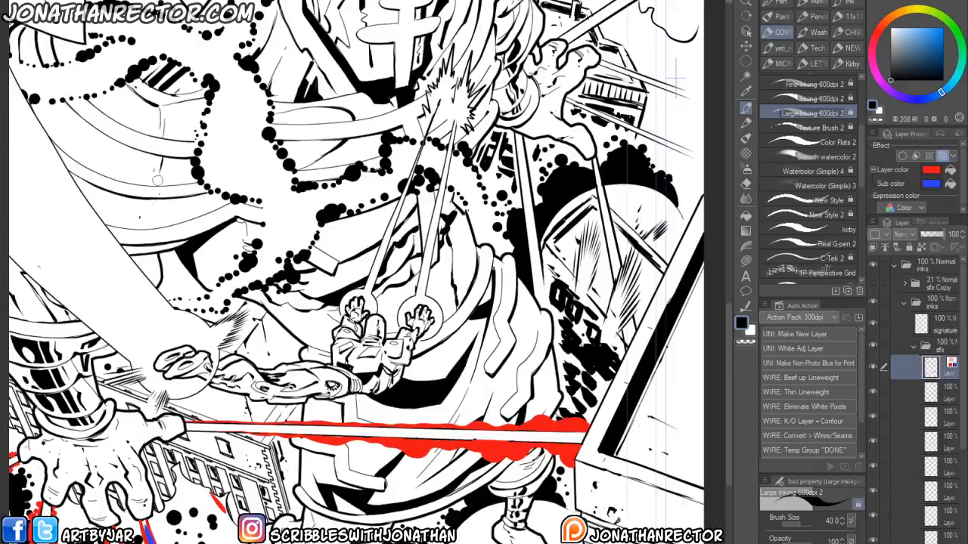
drag(186, 281, 230, 380)
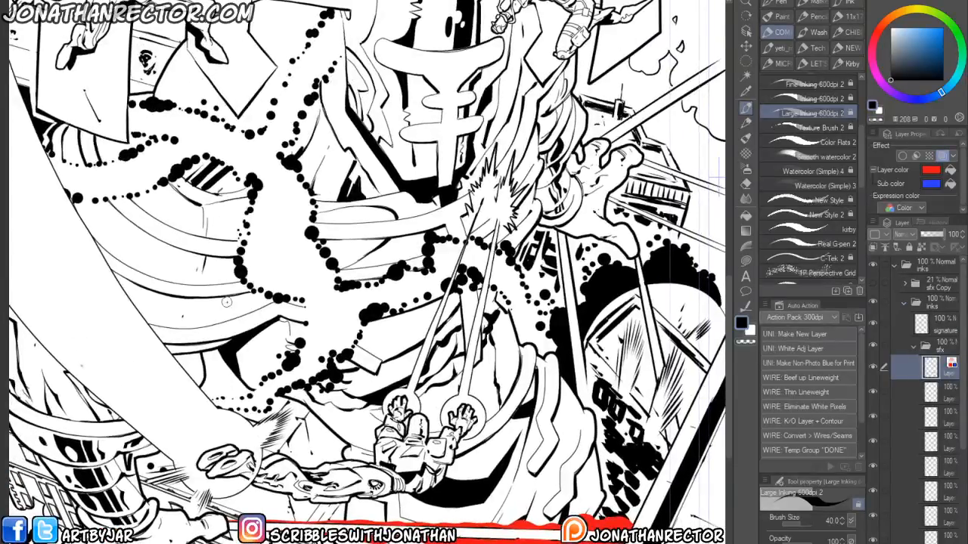
scroll(226, 302, down, 5)
drag(226, 301, 267, 345)
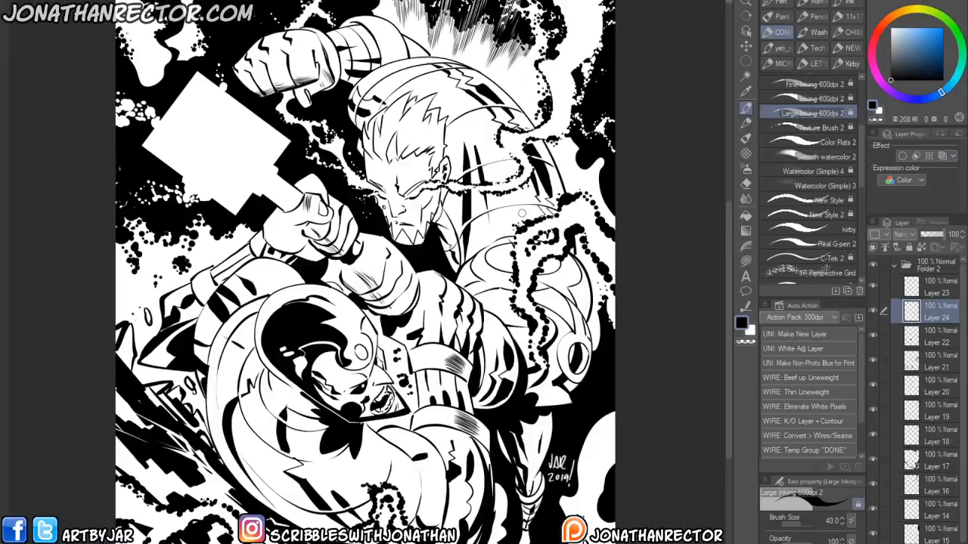
click(894, 266)
click(874, 265)
click(872, 308)
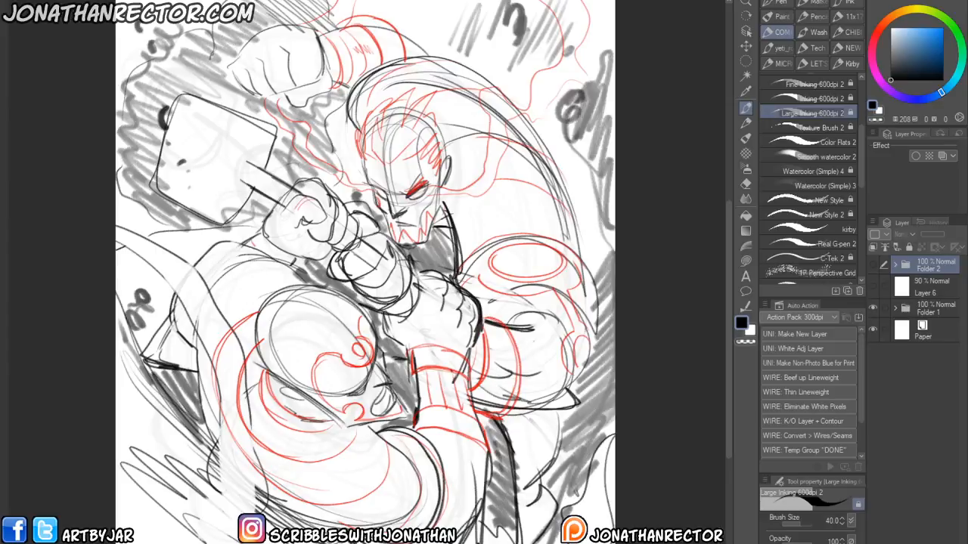
- Restore the struggle file's ink layers and hide the cover's inks folder to view the line art beneath
click(874, 265)
click(916, 305)
click(873, 285)
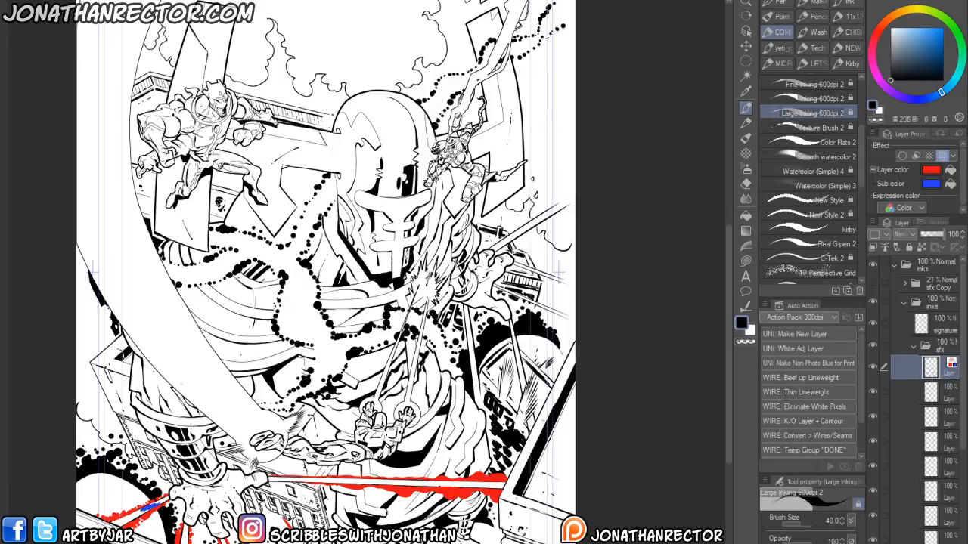
click(872, 303)
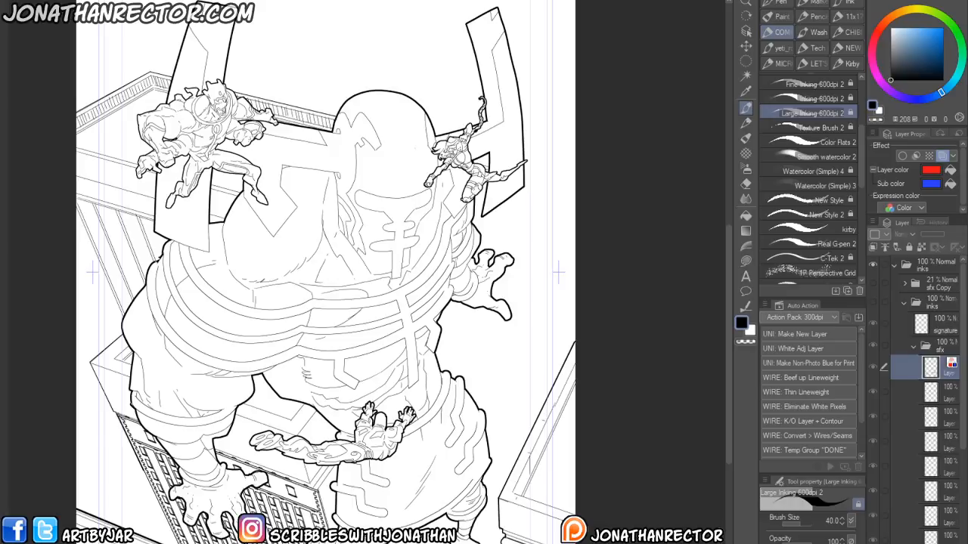
- Open the pencils file from the Art > Jack Kirby folder
key(ctrl+o)
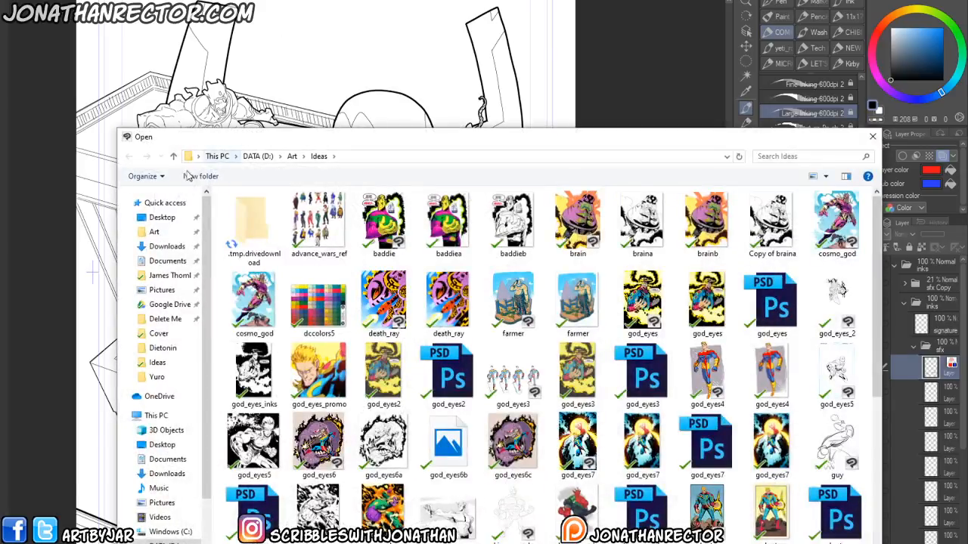
click(155, 232)
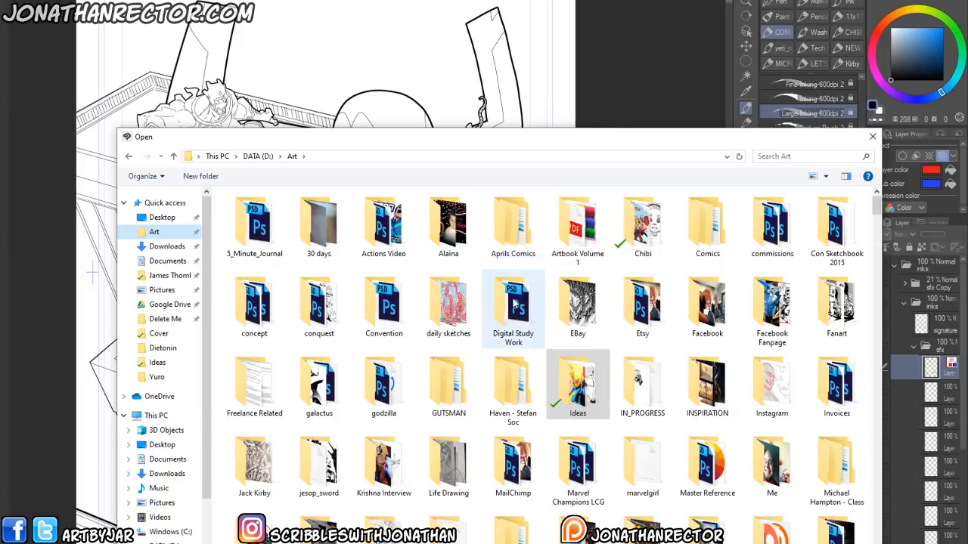
click(257, 465)
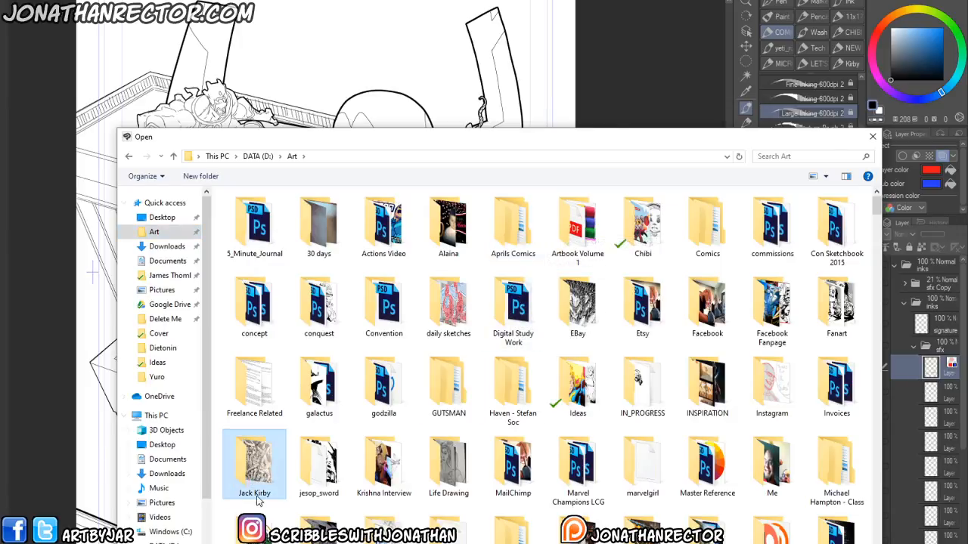
double_click(260, 500)
click(240, 215)
double_click(240, 216)
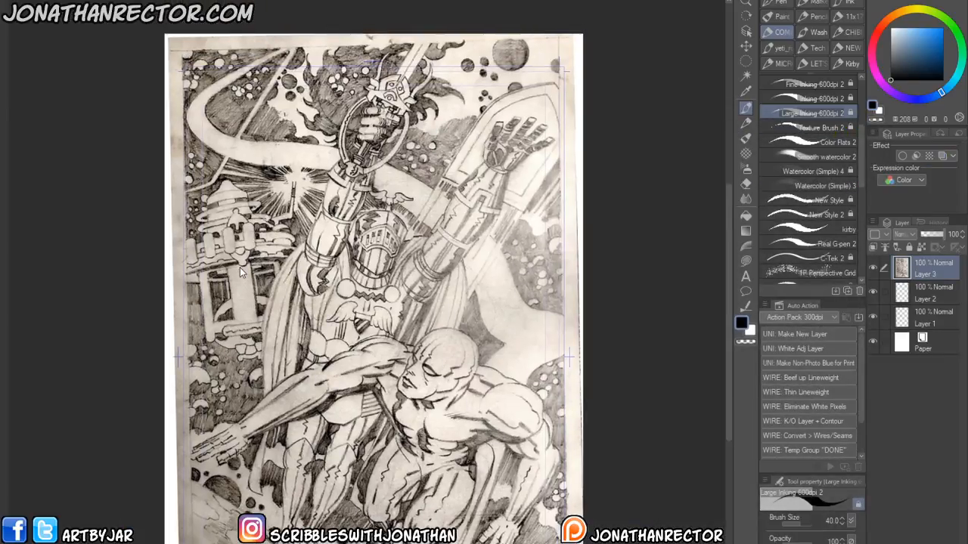
- Zoom and pan around the Jack Kirby pencils to study the rendering details
scroll(242, 272, up, 1)
scroll(243, 215, up, 1)
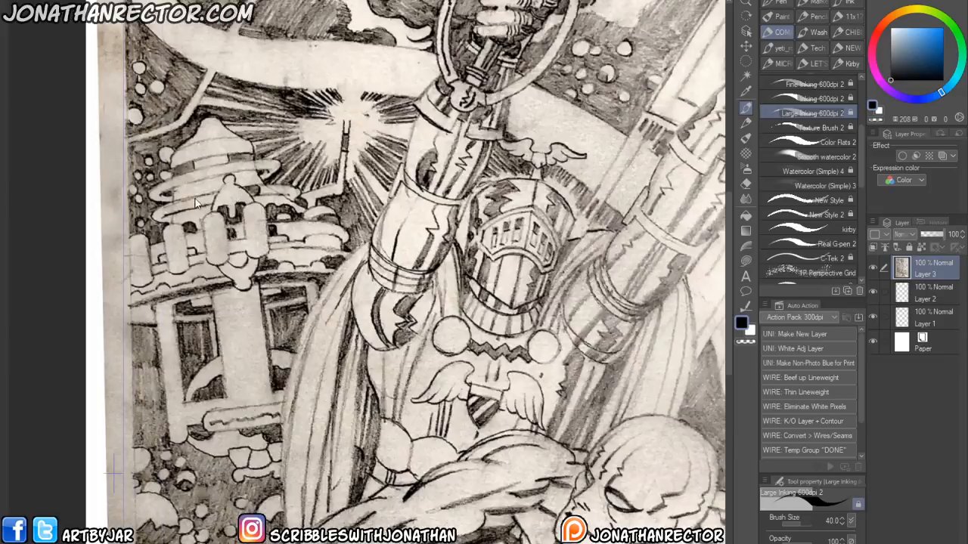
drag(198, 208, 214, 543)
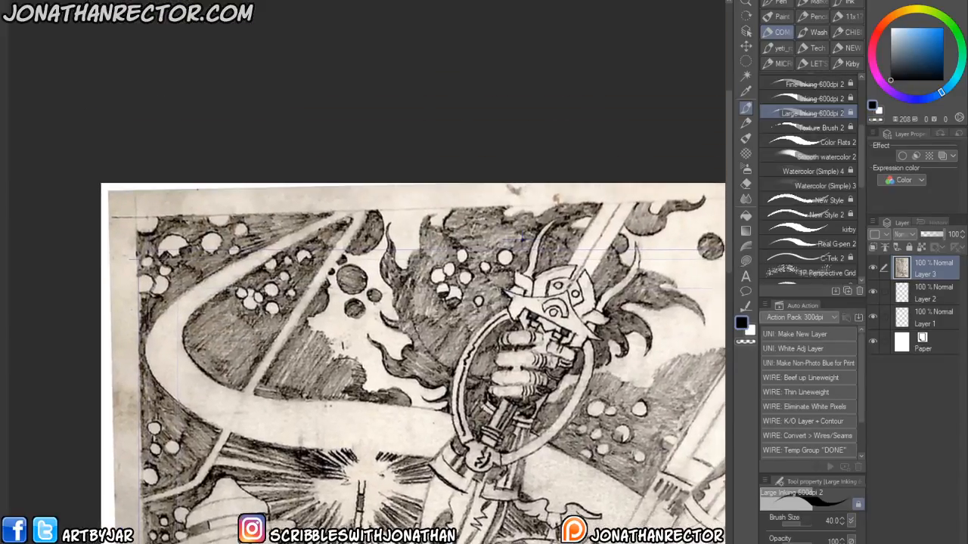
drag(521, 239, 337, 174)
drag(295, 520, 329, 125)
drag(239, 538, 252, 280)
drag(208, 509, 217, 428)
scroll(355, 498, down, 5)
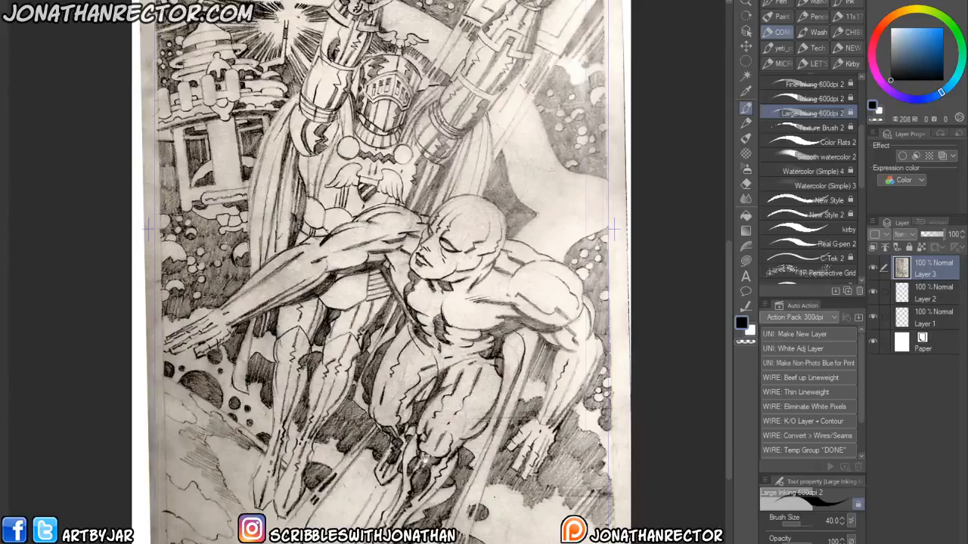
mouse_move(425, 458)
mouse_down()
mouse_move(377, 454)
mouse_move(507, 480)
mouse_up()
drag(304, 413, 353, 463)
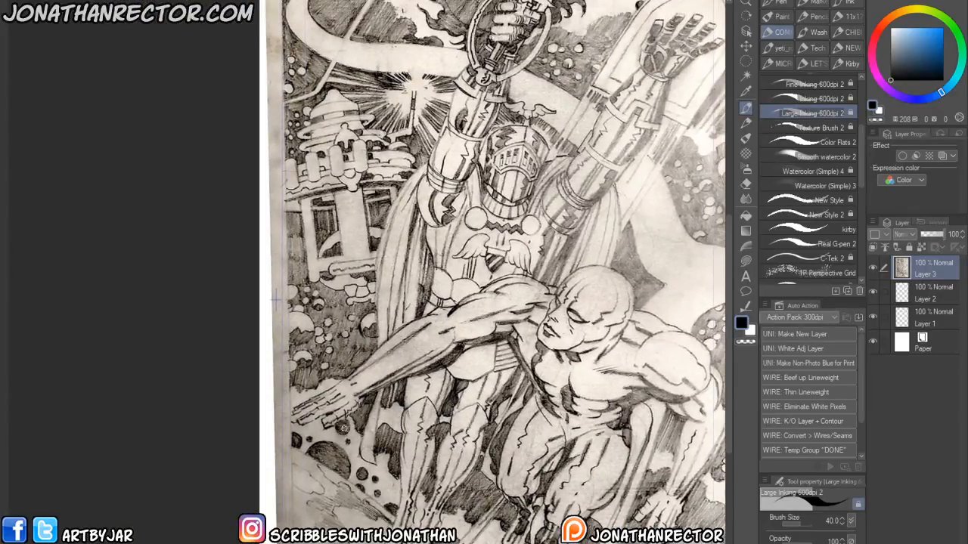
drag(301, 408, 285, 417)
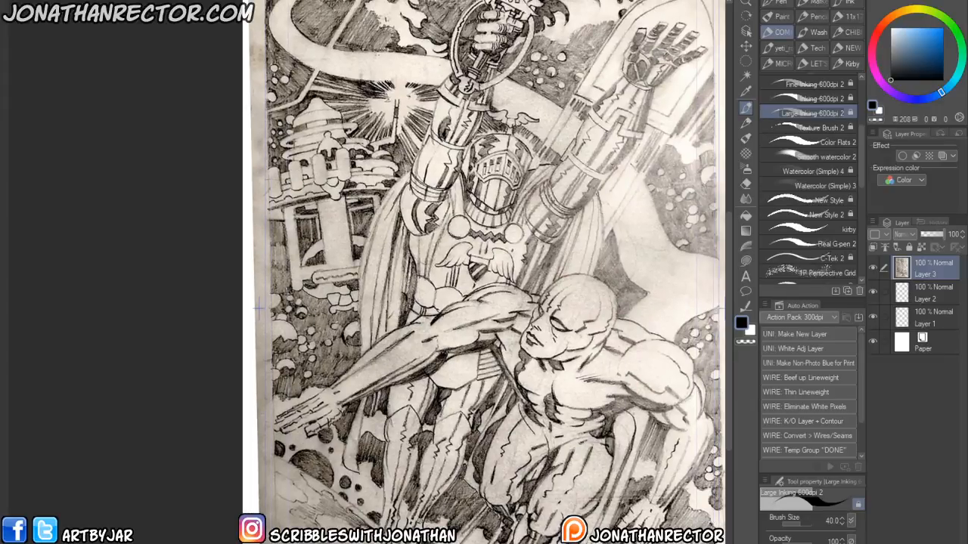
drag(411, 512, 321, 434)
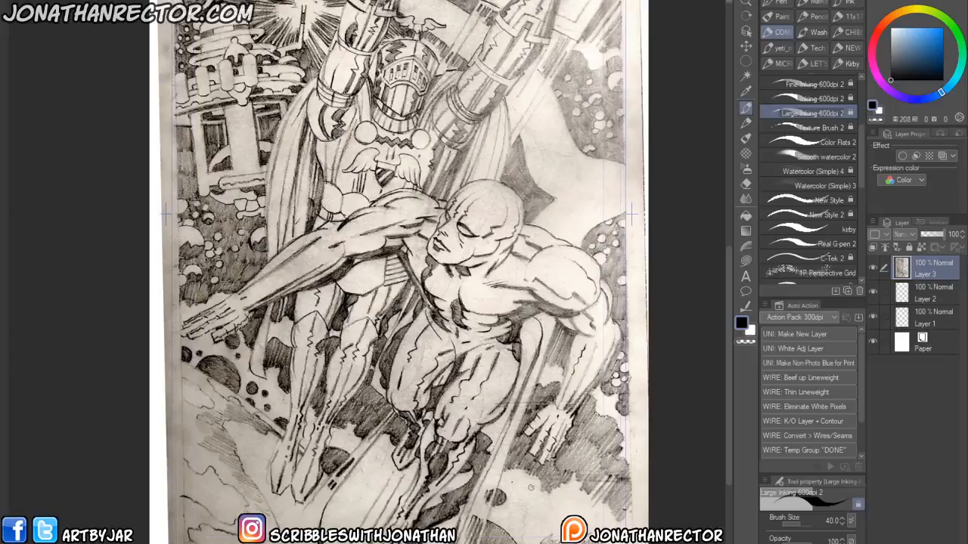
drag(306, 480, 308, 511)
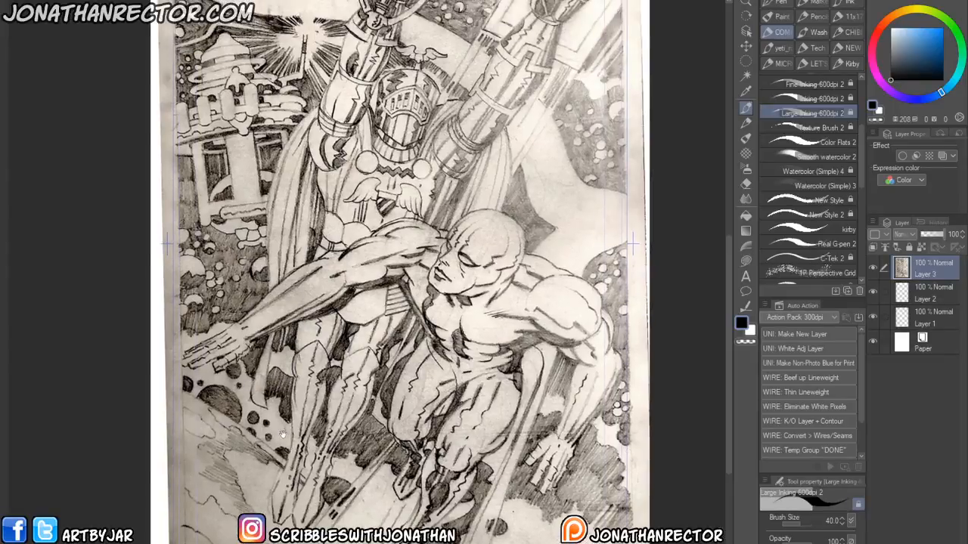
drag(250, 481, 235, 543)
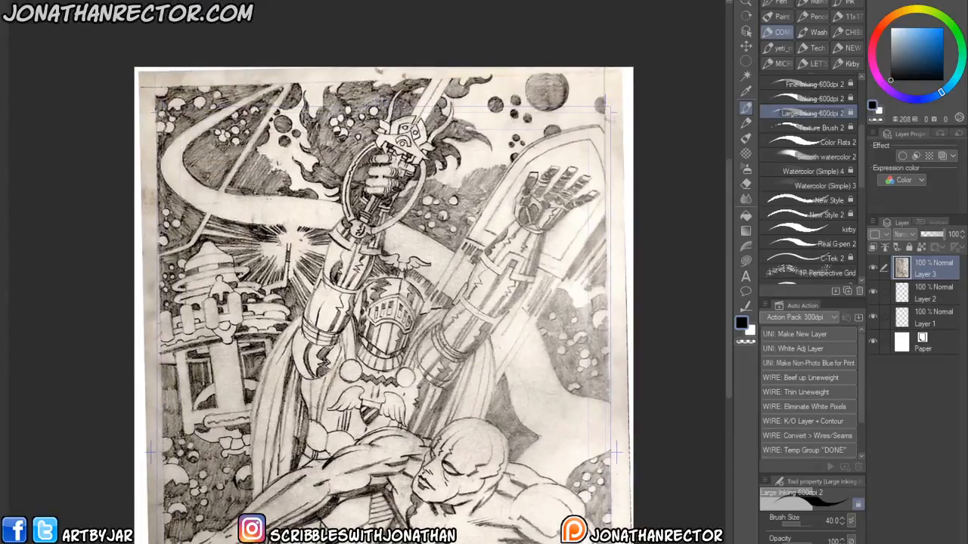
drag(177, 150, 170, 110)
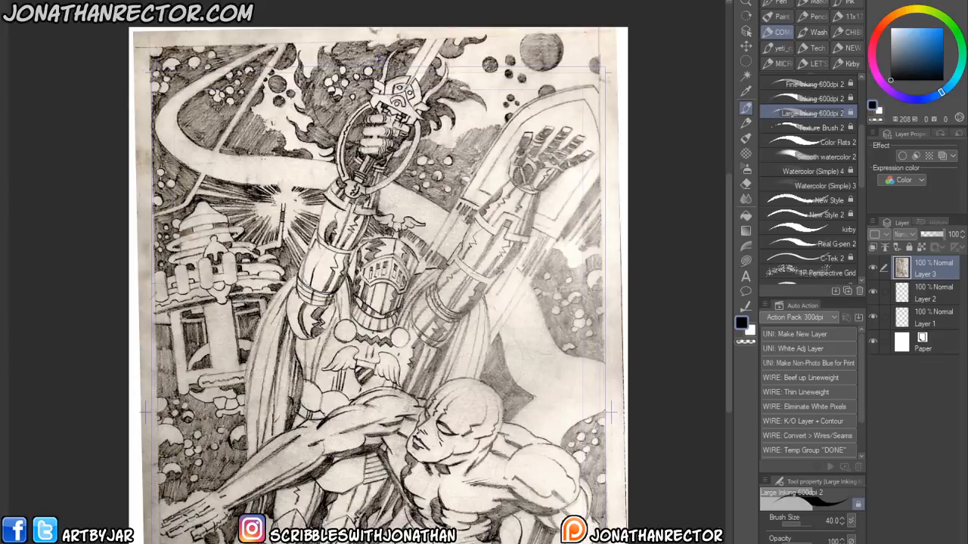
- Open the elf file from the Yuro folder
key(ctrl+o)
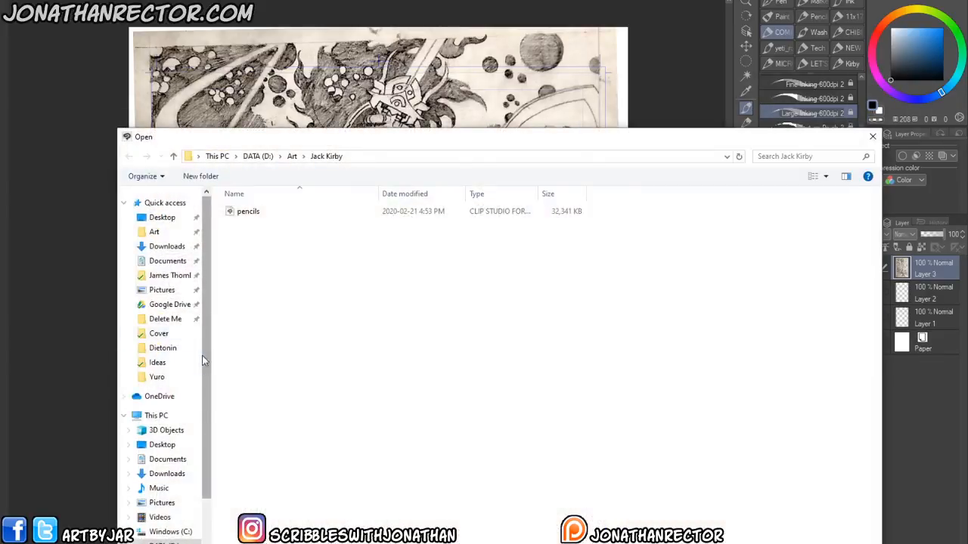
click(154, 380)
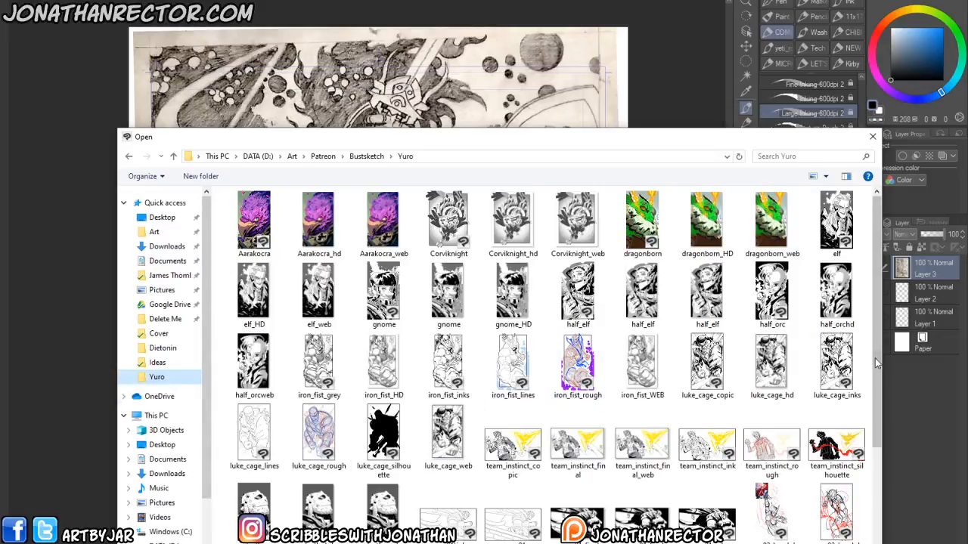
drag(876, 361, 875, 461)
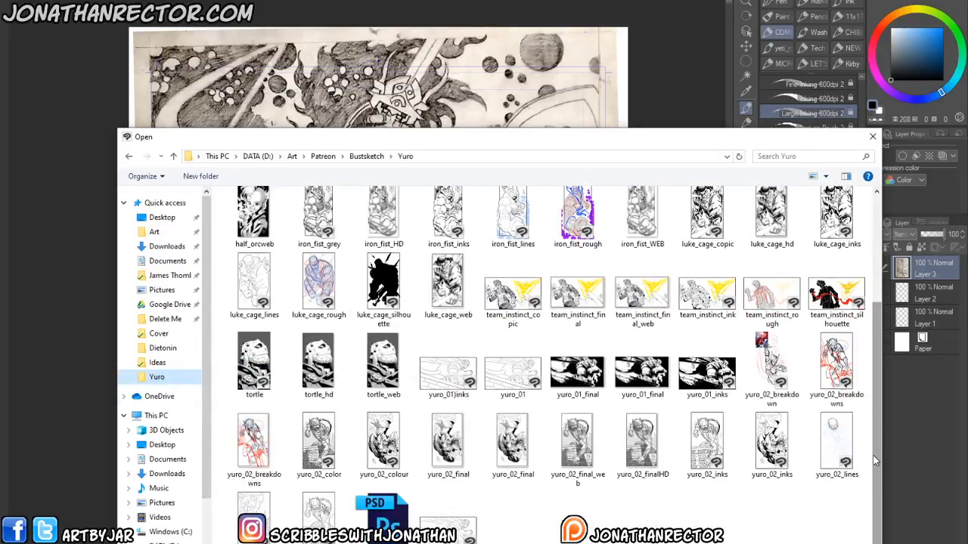
drag(874, 426, 873, 331)
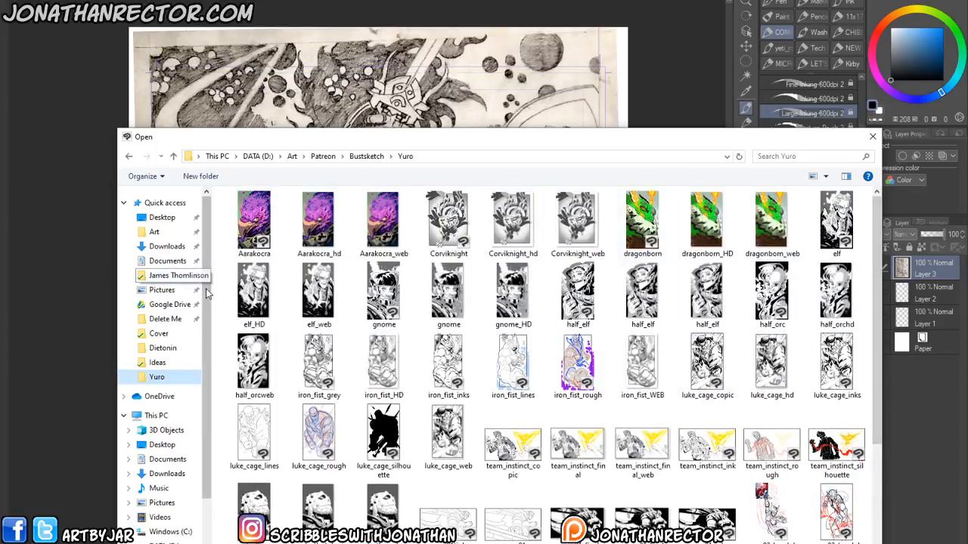
double_click(836, 225)
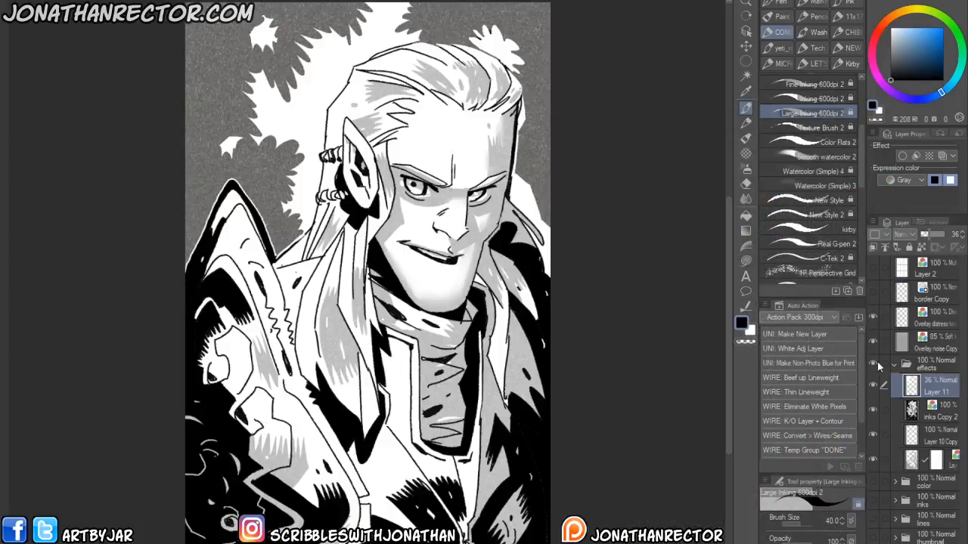
- Toggle the elf file's effects, color, inks, lines and thumbnail folders to examine each stage
click(894, 363)
click(872, 364)
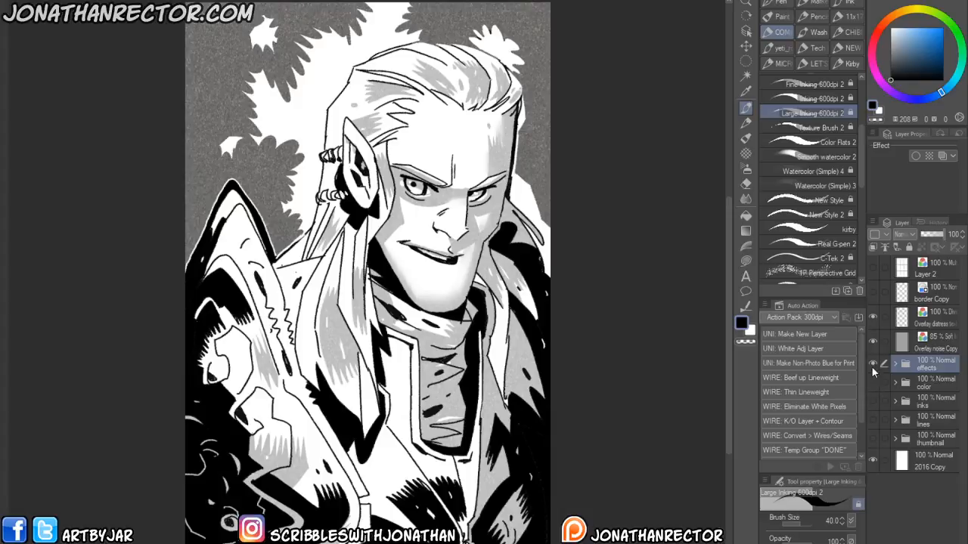
click(872, 368)
click(871, 404)
click(871, 404)
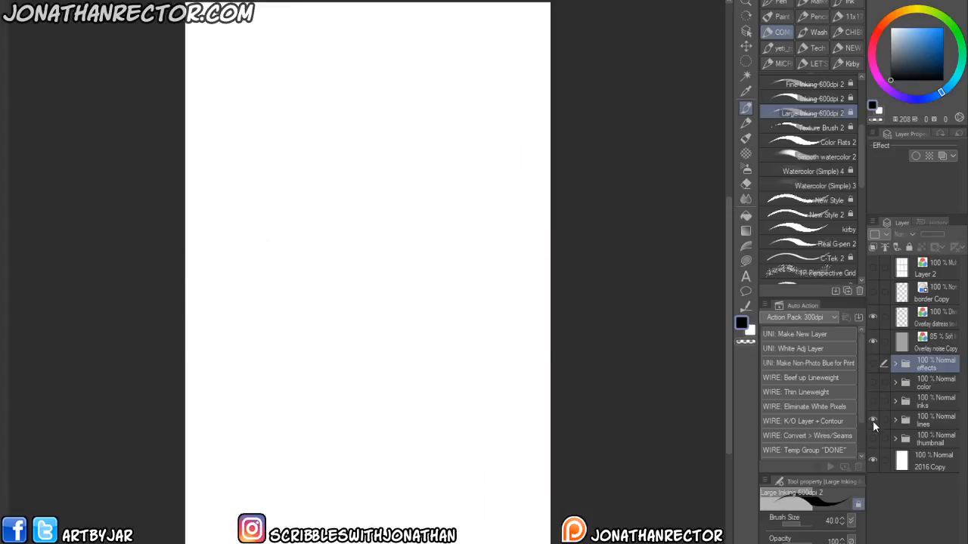
click(872, 419)
click(874, 424)
click(873, 439)
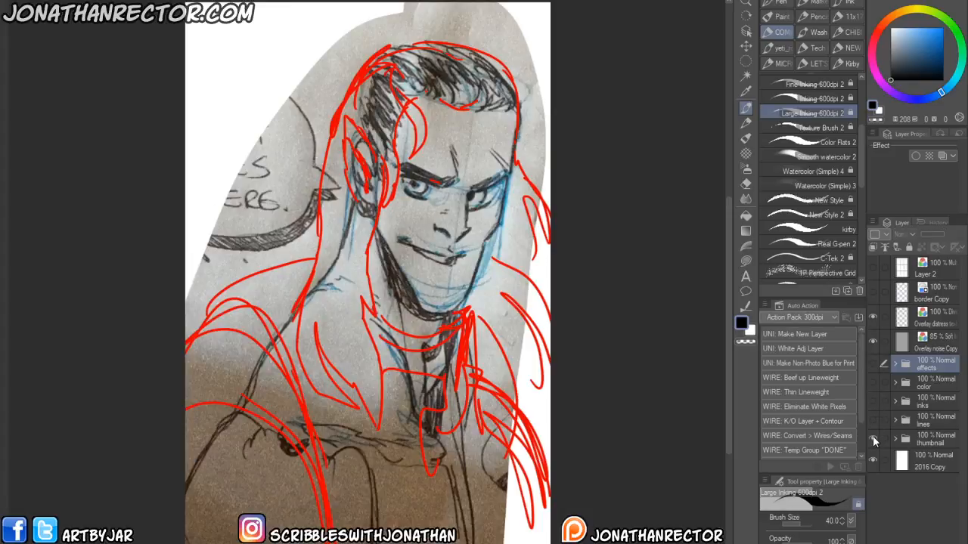
click(872, 438)
click(872, 420)
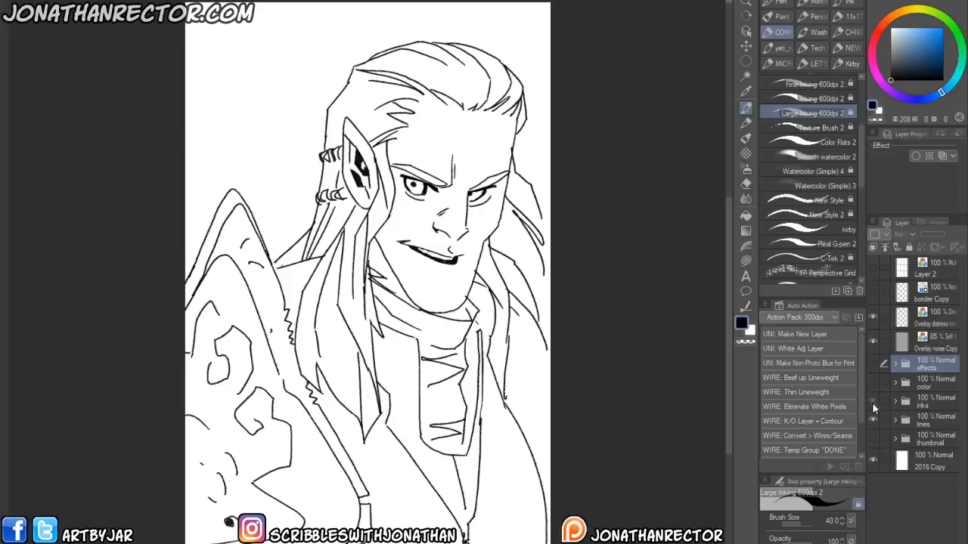
click(873, 401)
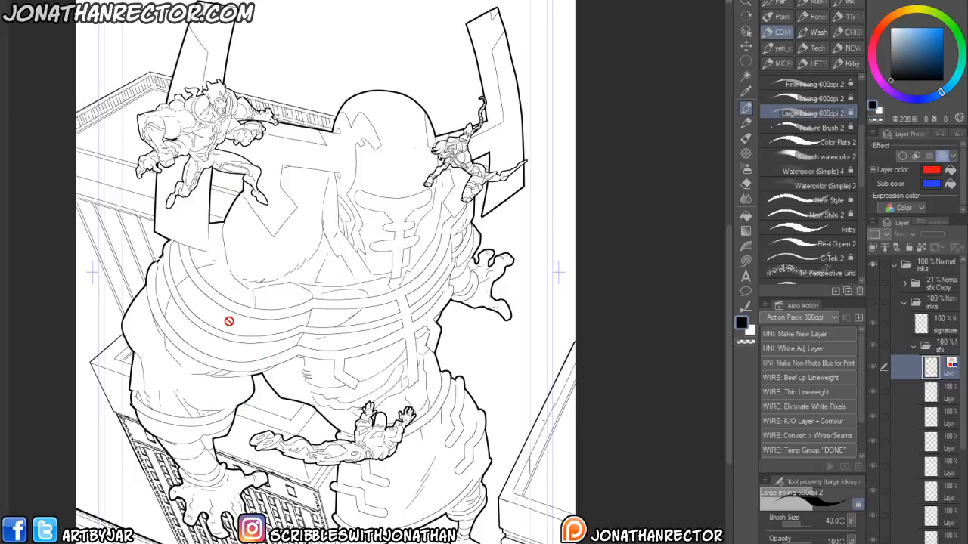
- Toggle the cover's roughs, lines and inks folders, alongside the elf file's folders, to compare each stage
click(873, 301)
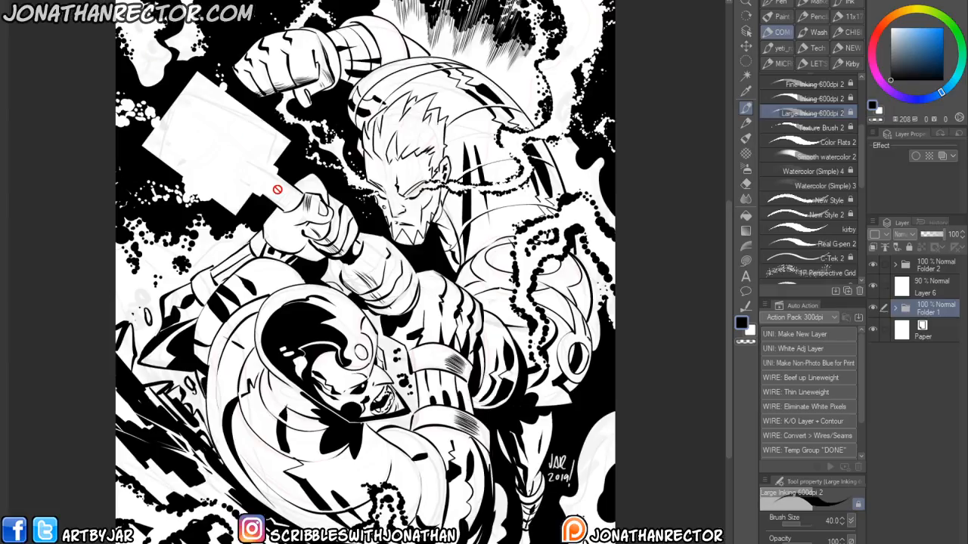
click(873, 264)
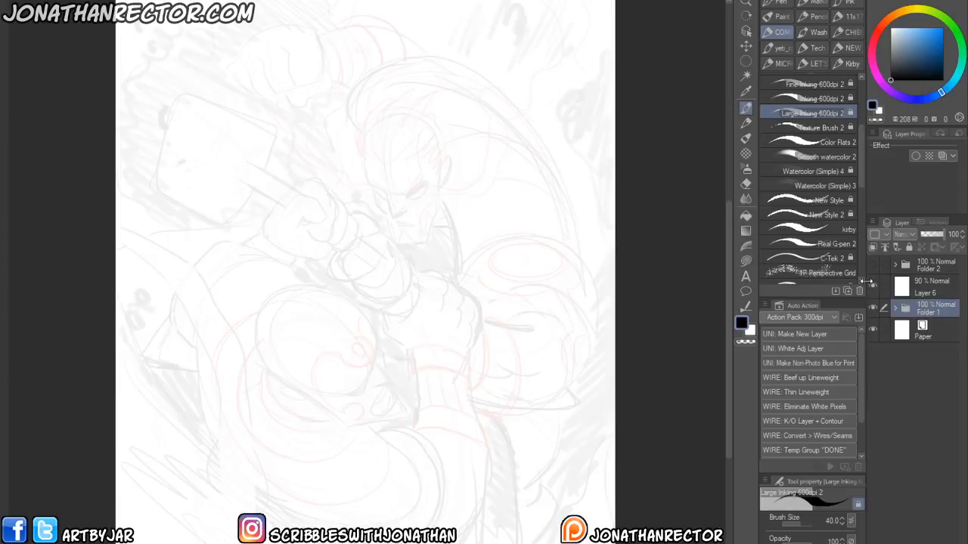
click(873, 285)
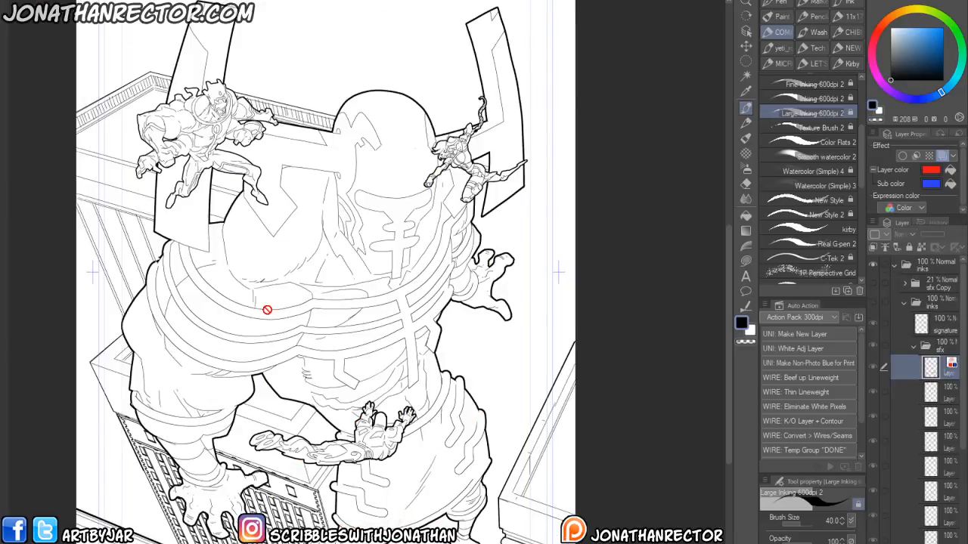
click(903, 303)
click(873, 383)
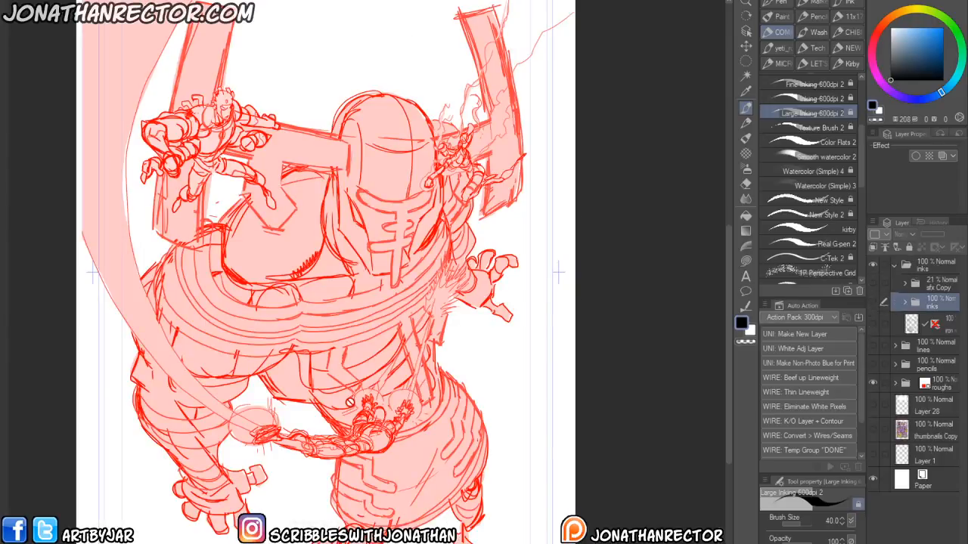
click(873, 382)
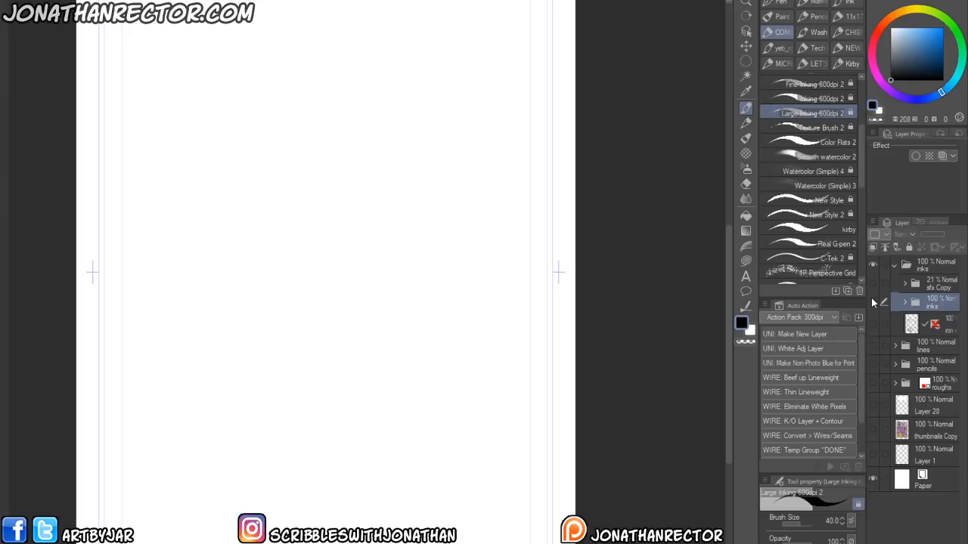
click(872, 300)
click(871, 297)
click(872, 346)
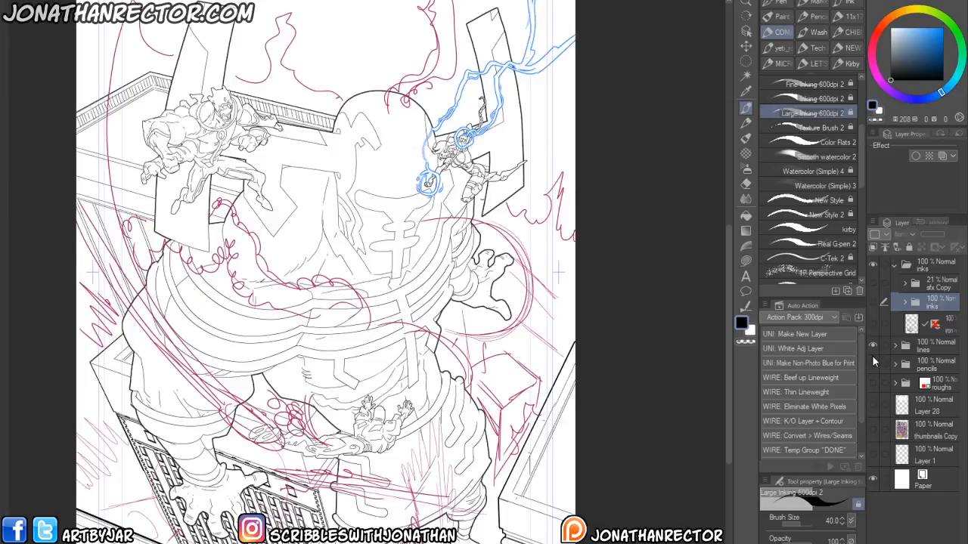
click(872, 301)
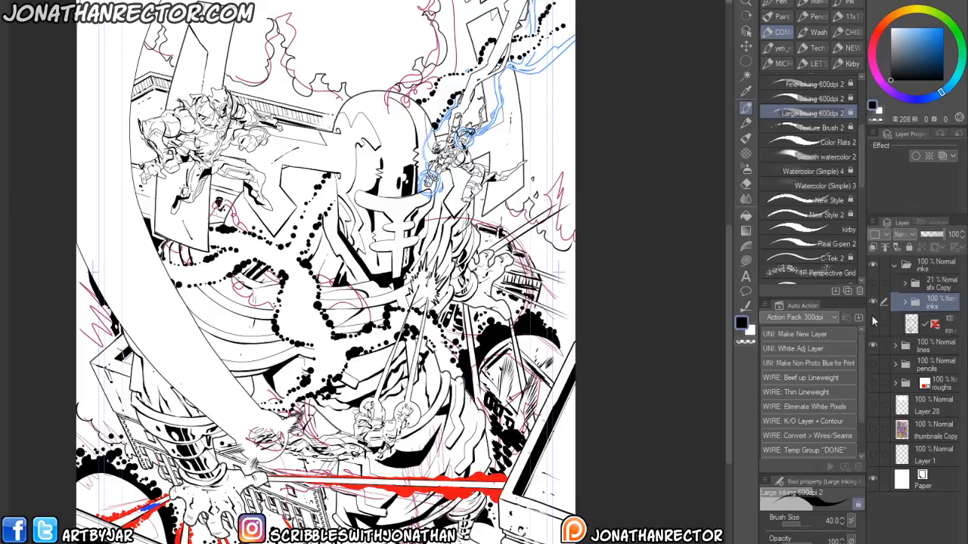
click(873, 301)
click(873, 302)
click(871, 345)
click(871, 345)
click(871, 345)
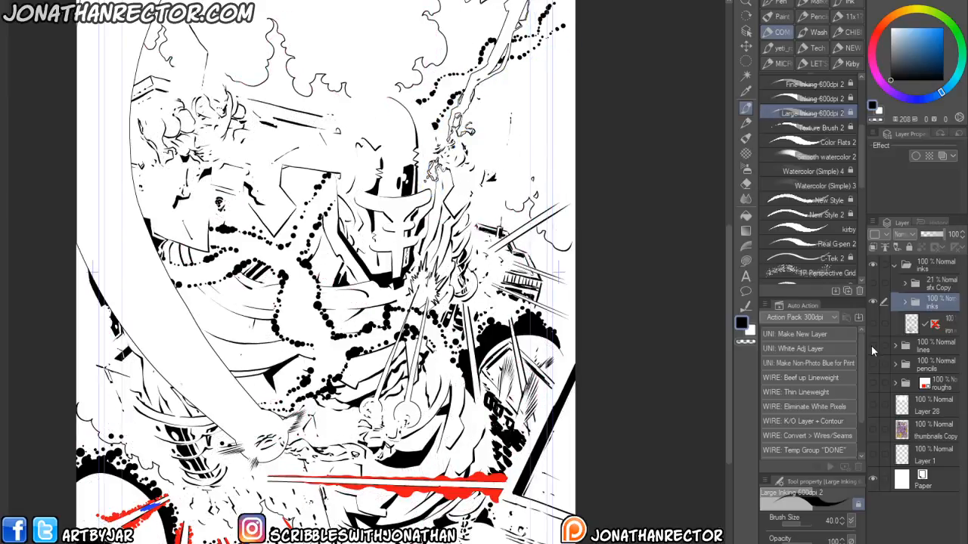
click(871, 345)
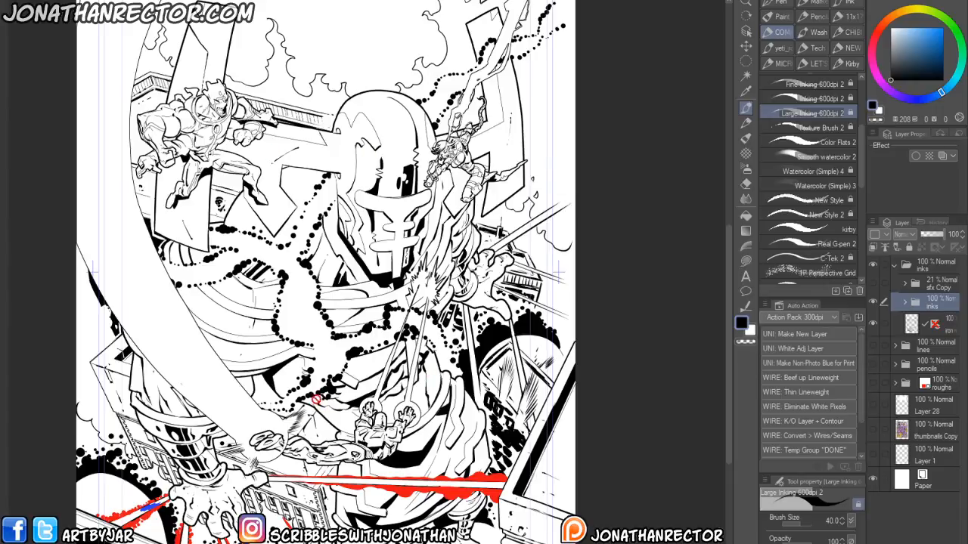
click(870, 300)
click(870, 300)
click(904, 303)
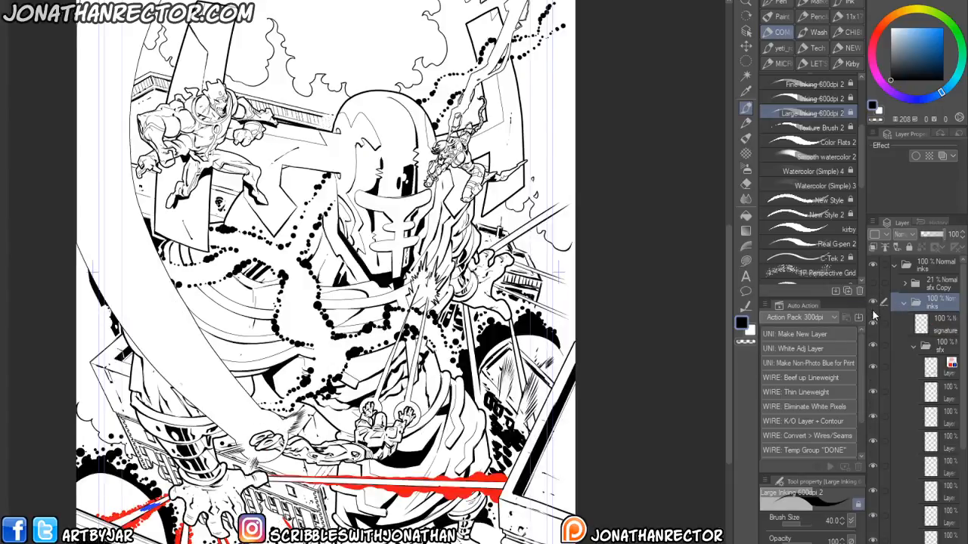
click(872, 366)
click(872, 365)
- On the sfx layer, use the Kirby brush to stamp a row of small red dots along the red laser beam
click(901, 369)
drag(266, 511, 245, 444)
scroll(237, 449, up, 3)
drag(284, 413, 186, 440)
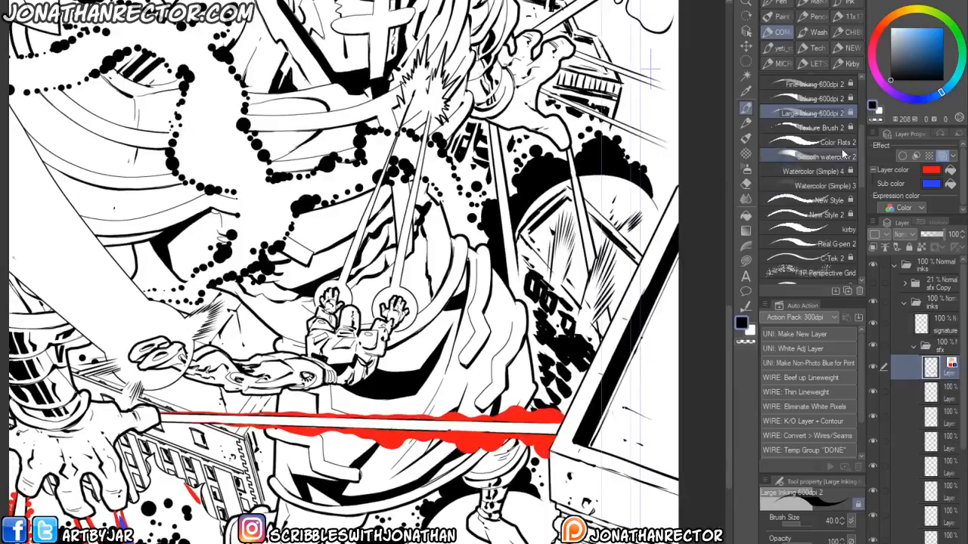
click(812, 227)
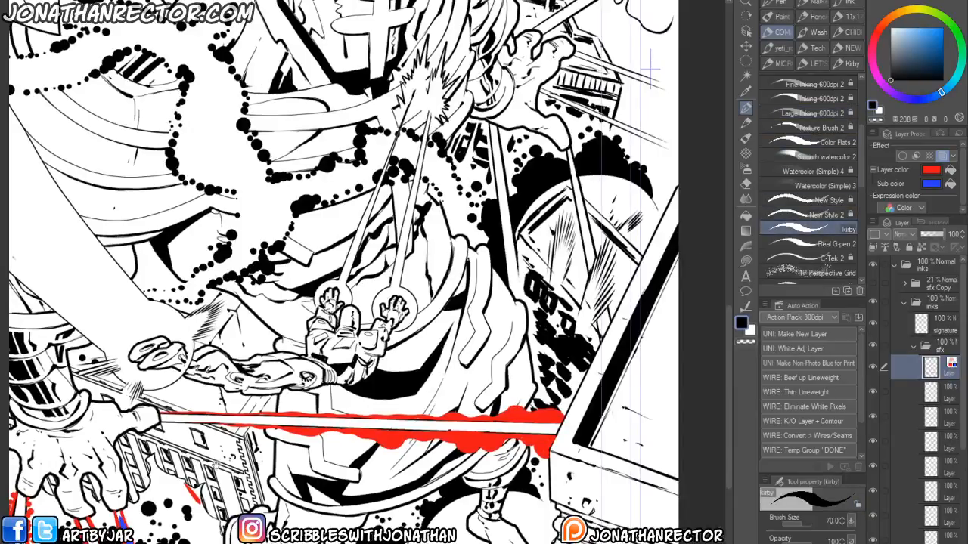
drag(225, 440, 285, 432)
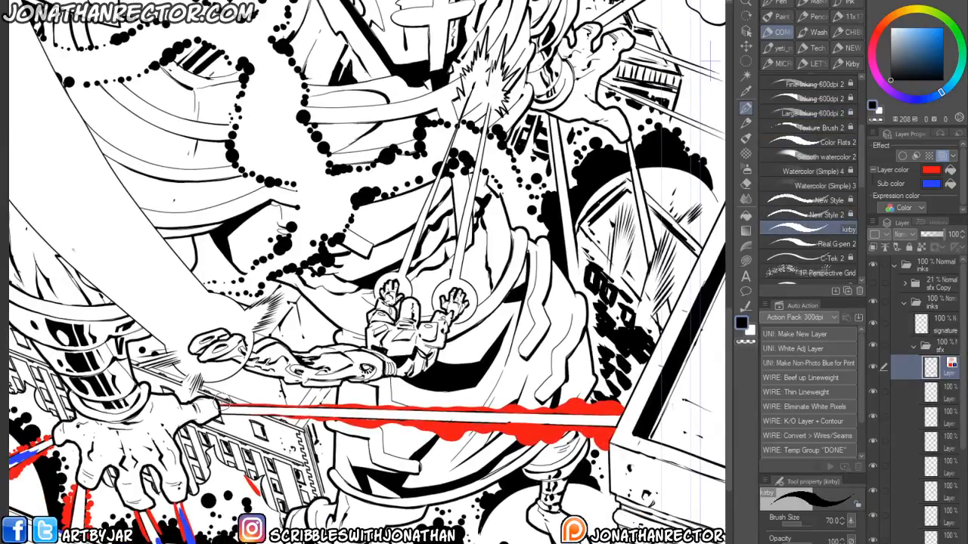
key([)
drag(235, 382, 220, 386)
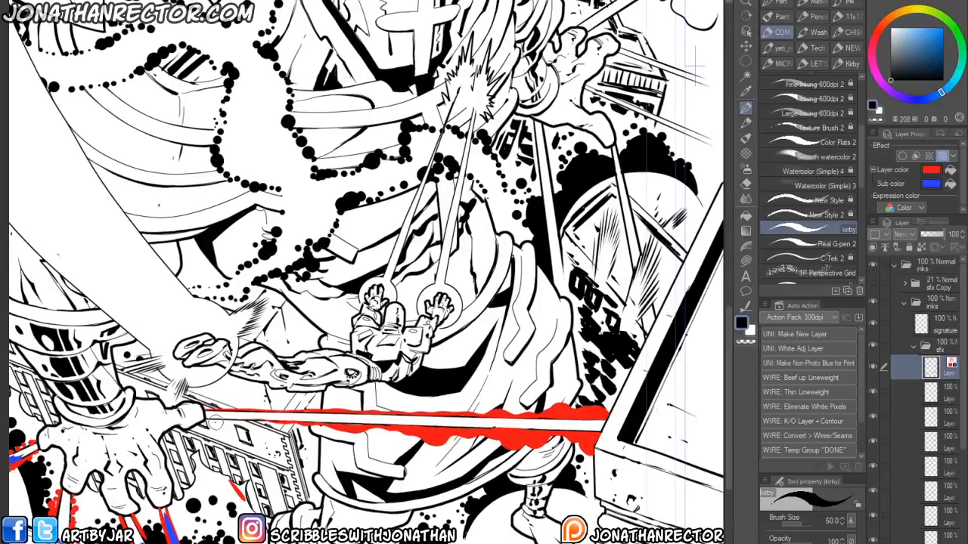
key([)
click(242, 408)
click(260, 409)
click(281, 409)
click(303, 409)
click(322, 409)
click(332, 407)
click(343, 407)
click(353, 409)
click(361, 409)
click(369, 409)
click(376, 410)
click(385, 411)
click(400, 411)
click(411, 411)
click(421, 410)
click(427, 407)
click(435, 407)
click(446, 409)
click(458, 409)
click(469, 408)
click(478, 407)
click(484, 408)
click(493, 406)
click(499, 403)
click(507, 396)
- Enlarge the brush and scatter bigger red splatter dots around the beam's tip
key(bracketright)
key(bracketright)
click(500, 405)
click(502, 399)
click(510, 402)
click(520, 410)
click(534, 399)
click(528, 393)
click(527, 383)
click(541, 402)
click(552, 395)
click(562, 382)
click(573, 386)
click(564, 396)
click(574, 395)
click(578, 381)
click(576, 401)
click(584, 401)
click(594, 388)
click(601, 382)
click(603, 395)
click(608, 399)
click(613, 378)
click(619, 377)
click(611, 396)
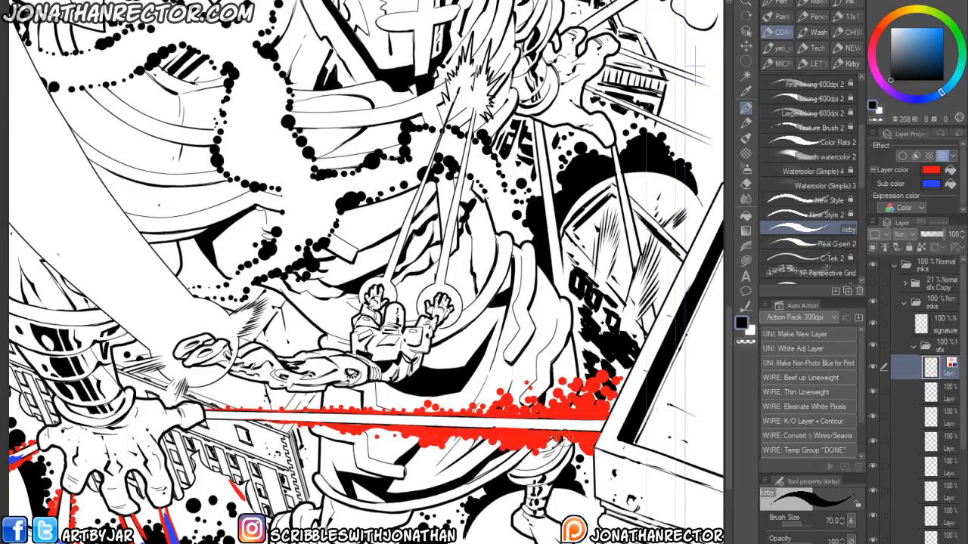
- Turn off the sfx layer's layer color and dab white over a small spot near the beam's end
scroll(434, 304, down, 3)
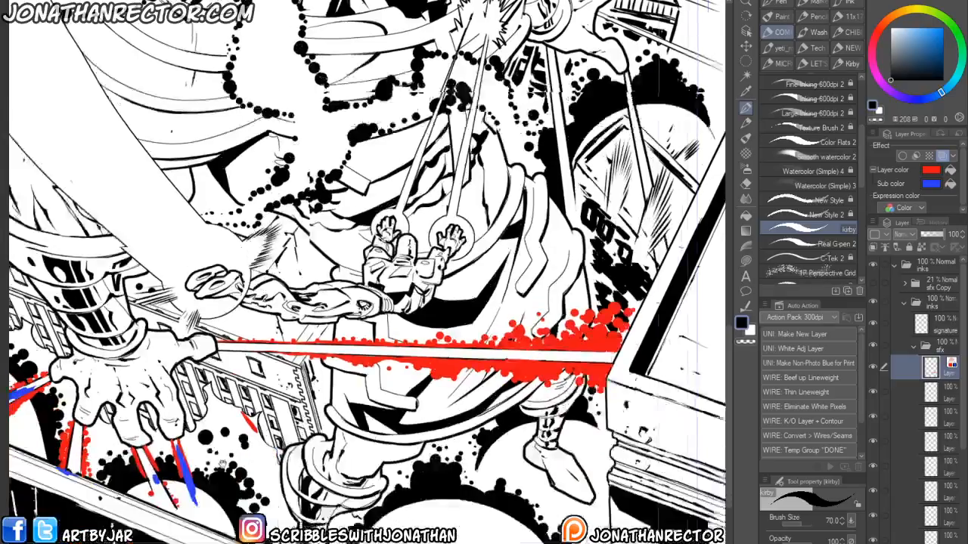
scroll(361, 314, up, 3)
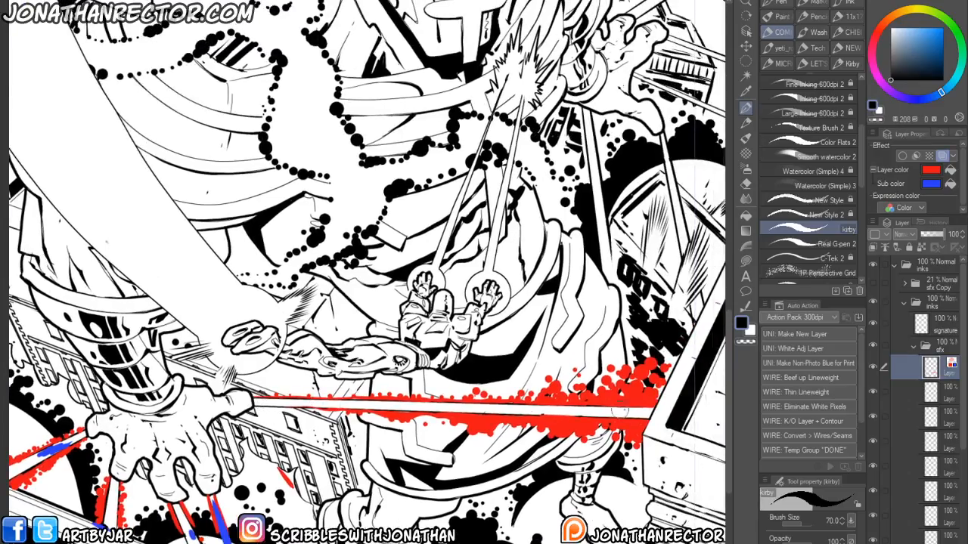
scroll(366, 300, down, 2)
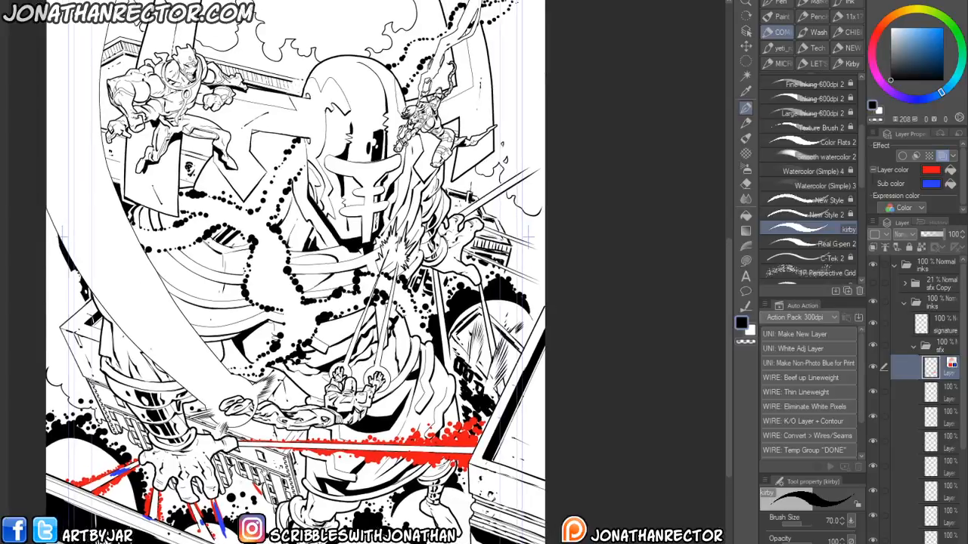
click(941, 156)
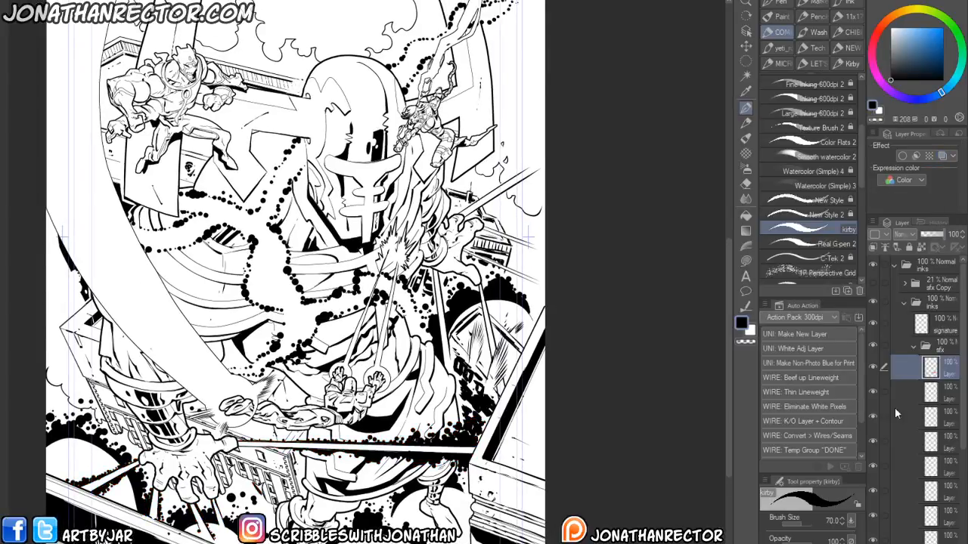
drag(158, 445, 240, 399)
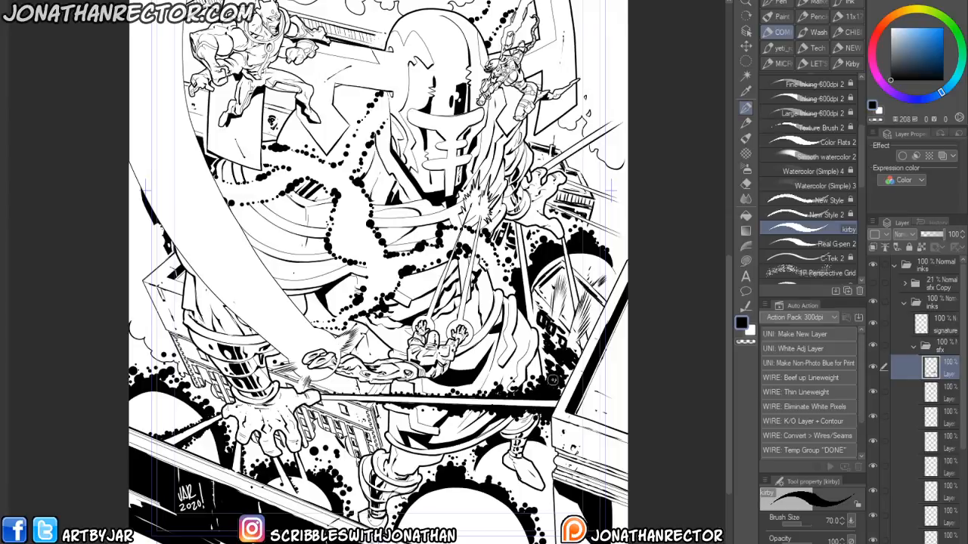
key(x)
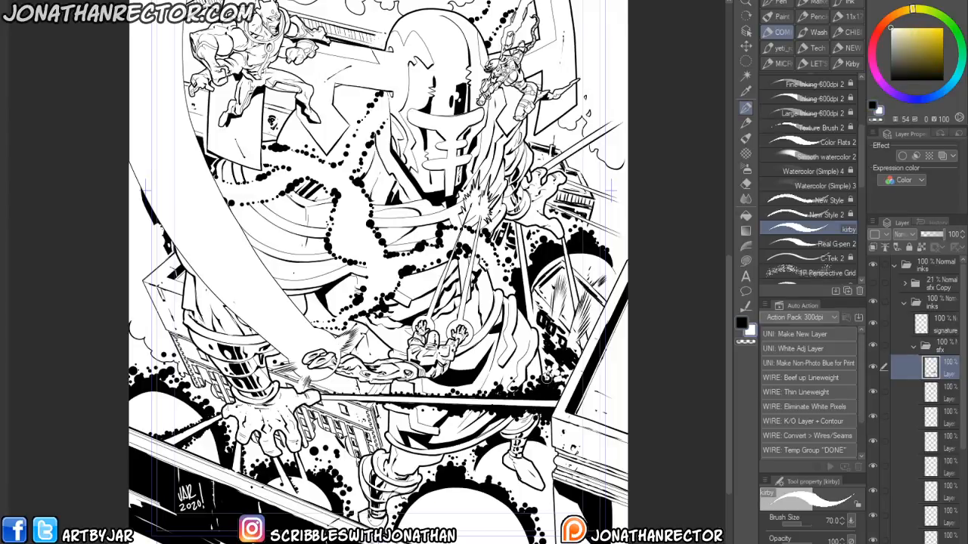
mouse_move(559, 382)
mouse_down()
mouse_move(549, 365)
mouse_move(561, 376)
mouse_up()
key(x)
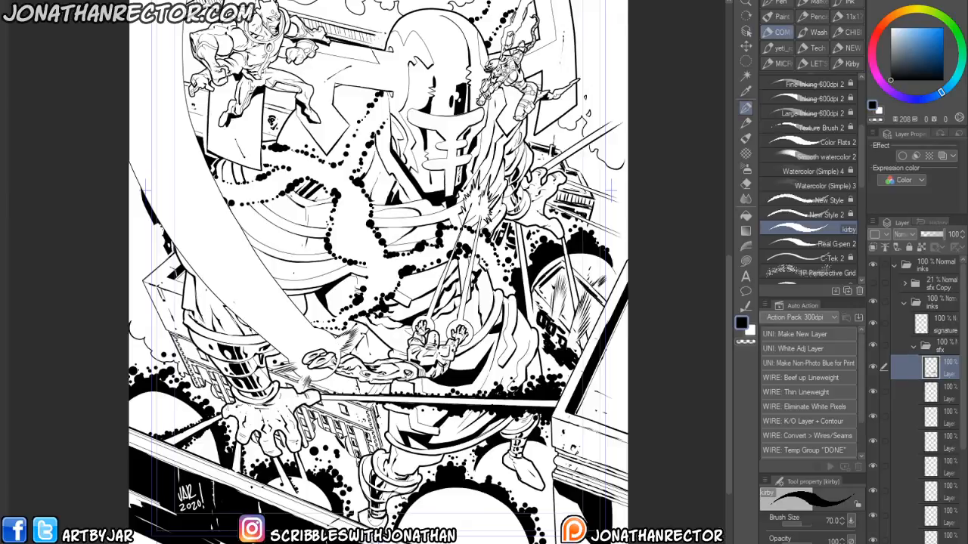
- Toggle the elf file's inks folder to compare the finished inks with the sketch
drag(243, 307, 220, 423)
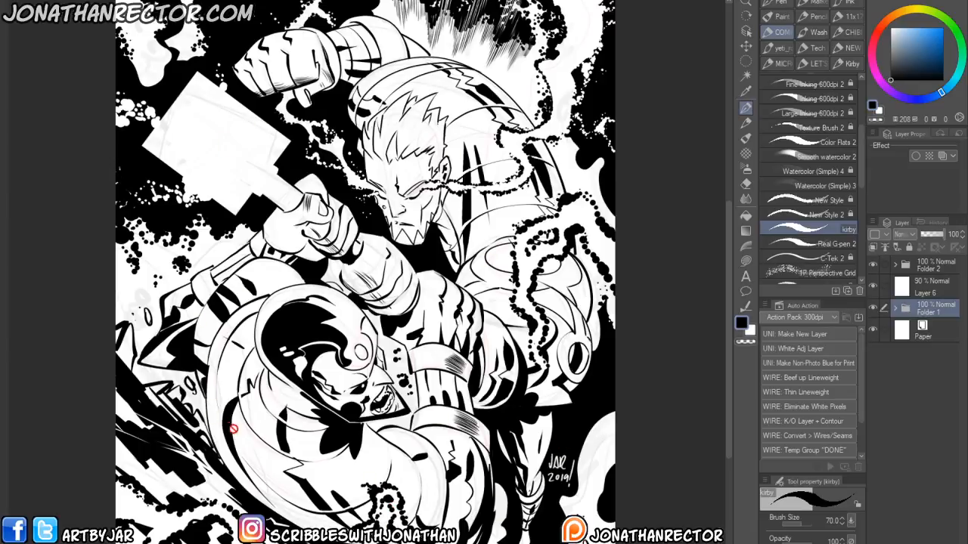
click(872, 265)
click(871, 287)
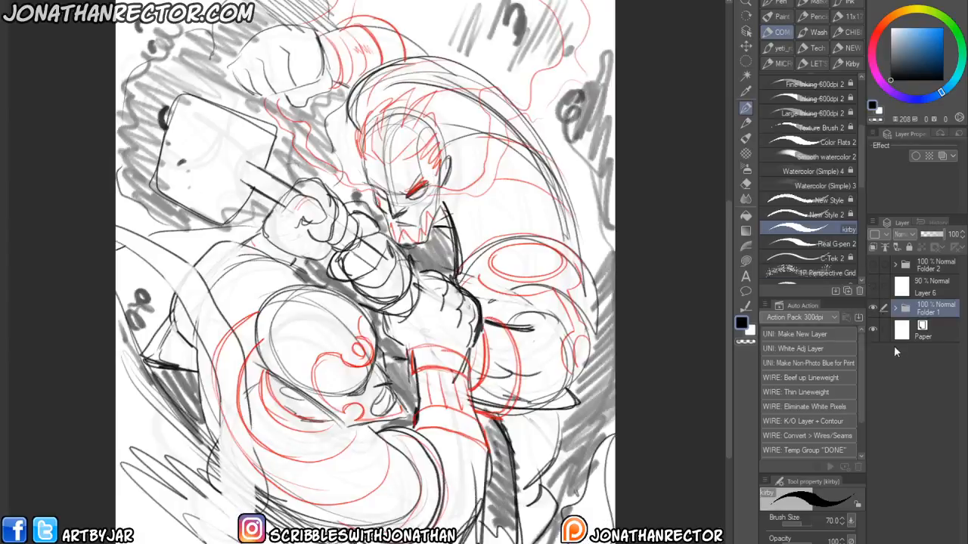
click(874, 263)
click(872, 287)
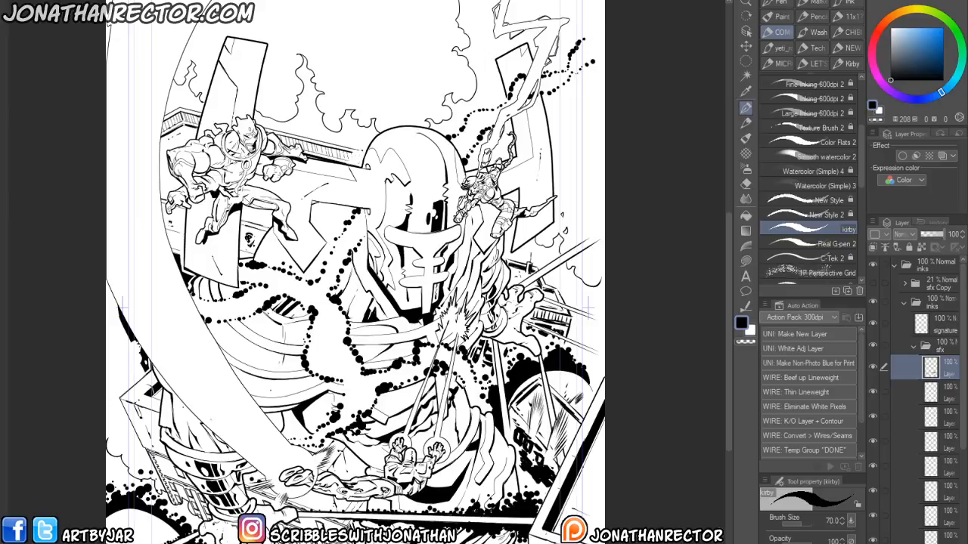
- Turn the layer color back on and draw red and blue vertical speed streaks with dots below the beam impact
drag(456, 401, 395, 379)
scroll(323, 349, up, 4)
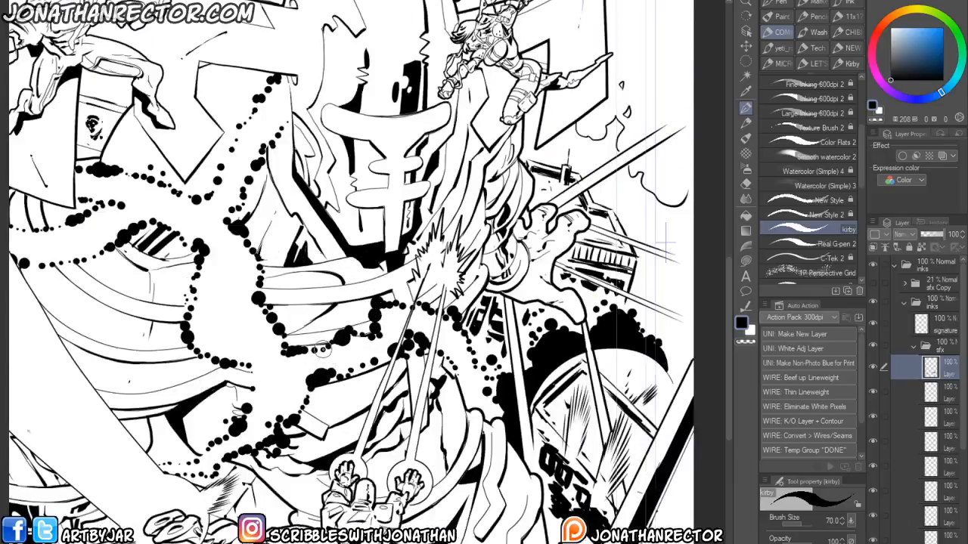
click(942, 156)
mouse_move(616, 262)
mouse_down()
mouse_move(458, 404)
mouse_move(522, 338)
mouse_move(540, 437)
mouse_up()
drag(509, 354, 516, 432)
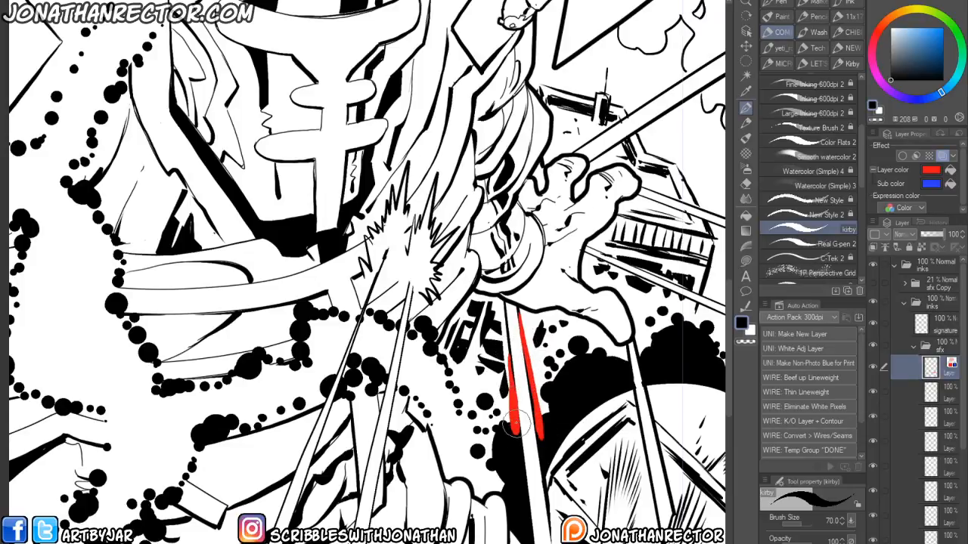
key(x)
mouse_move(495, 331)
mouse_down()
mouse_move(502, 400)
mouse_move(493, 404)
mouse_up()
drag(492, 315, 492, 359)
mouse_move(528, 328)
mouse_down()
mouse_move(550, 424)
mouse_move(533, 326)
mouse_move(570, 389)
mouse_move(567, 366)
mouse_move(551, 435)
mouse_move(551, 399)
mouse_move(533, 377)
mouse_move(543, 421)
mouse_move(507, 383)
mouse_move(510, 400)
mouse_move(528, 395)
mouse_move(505, 382)
mouse_move(508, 412)
mouse_move(501, 363)
mouse_up()
key(x)
key(x)
key(x)
mouse_move(637, 351)
mouse_down()
mouse_move(499, 360)
mouse_move(505, 382)
mouse_move(487, 382)
mouse_move(508, 399)
mouse_move(484, 383)
mouse_up()
key(x)
key(x)
mouse_move(508, 452)
mouse_down()
mouse_move(518, 540)
mouse_move(530, 483)
mouse_move(535, 495)
mouse_move(537, 518)
mouse_move(505, 456)
mouse_up()
click(532, 488)
click(537, 500)
click(537, 513)
click(524, 486)
drag(477, 265, 466, 431)
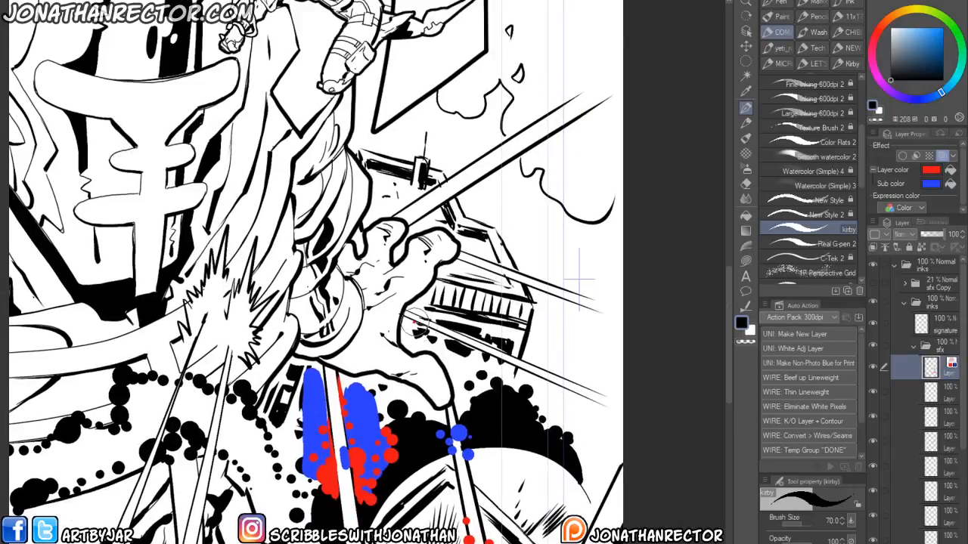
- Draw blue diagonal streaks beside the fist and the building
key(x)
drag(420, 326, 518, 370)
drag(423, 312, 522, 356)
drag(433, 316, 543, 370)
mouse_move(456, 257)
mouse_down()
mouse_move(573, 313)
mouse_move(563, 310)
mouse_up()
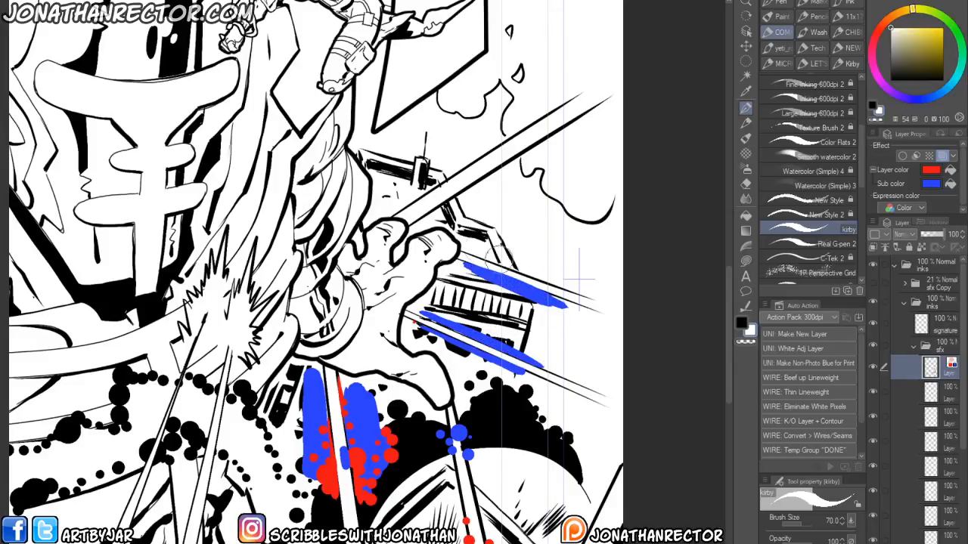
drag(465, 245, 535, 278)
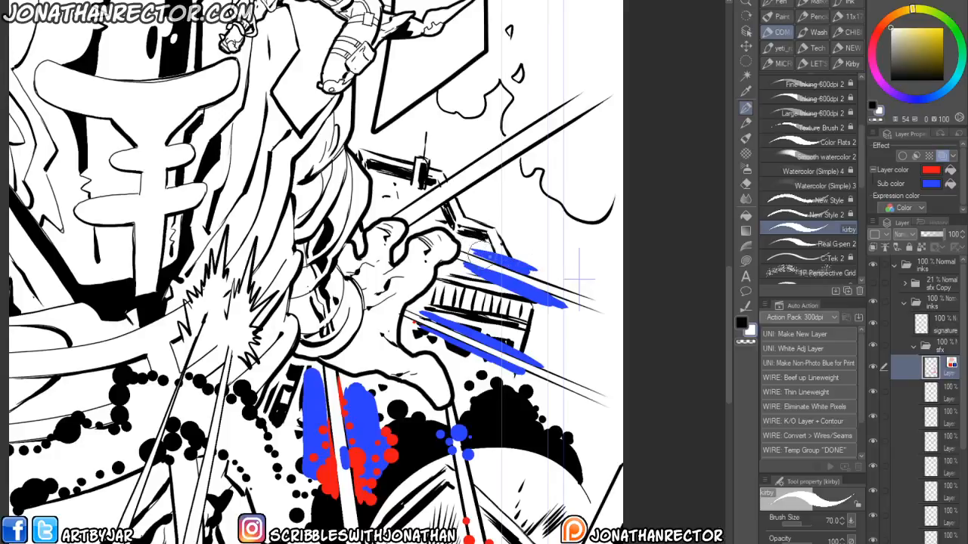
drag(348, 333, 396, 455)
mouse_move(477, 343)
mouse_down()
mouse_move(517, 317)
mouse_move(479, 342)
mouse_up()
mouse_move(473, 310)
mouse_down()
mouse_move(495, 290)
mouse_move(499, 303)
mouse_move(462, 315)
mouse_move(489, 291)
mouse_up()
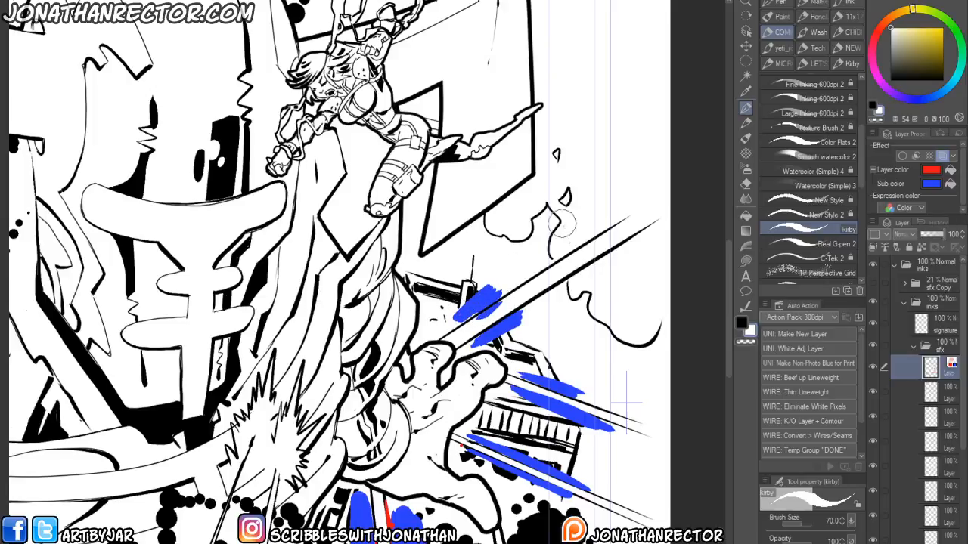
- Draw red streaks along the upper diagonal beam above the fist
key(x)
drag(465, 321, 626, 218)
key(x)
key(x)
drag(495, 329, 619, 254)
drag(526, 309, 559, 289)
drag(514, 318, 599, 266)
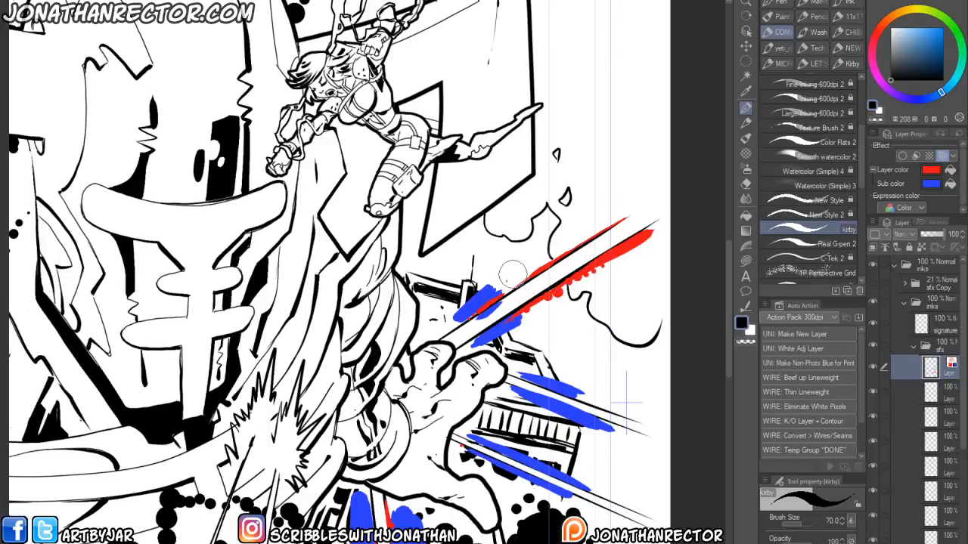
mouse_move(501, 296)
mouse_down()
mouse_move(567, 249)
mouse_move(587, 225)
mouse_move(620, 210)
mouse_up()
- Add red dots and more blue streaks along the lower beams beside the building
drag(451, 325, 440, 324)
drag(425, 403, 337, 395)
mouse_move(426, 368)
mouse_down()
mouse_move(472, 373)
mouse_move(490, 384)
mouse_move(482, 388)
mouse_move(530, 404)
mouse_up()
key(x)
key(x)
mouse_move(430, 384)
mouse_down()
mouse_move(531, 424)
mouse_move(498, 401)
mouse_up()
key(x)
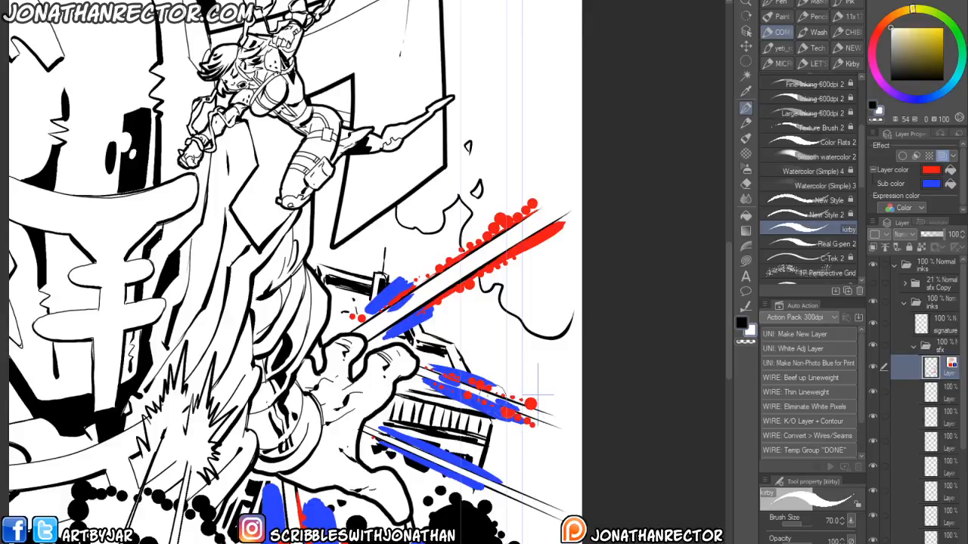
key(x)
mouse_move(381, 454)
mouse_down()
mouse_move(389, 440)
mouse_move(425, 434)
mouse_move(486, 464)
mouse_up()
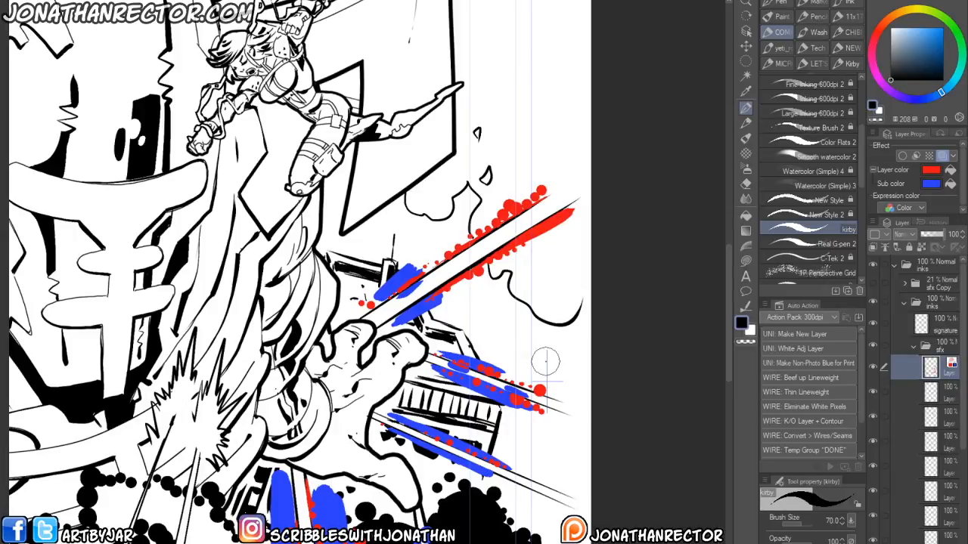
- Draw a blue streak along the lowest beam and stamp red dots around its end
mouse_move(412, 441)
mouse_down()
mouse_move(357, 394)
mouse_move(475, 447)
mouse_move(499, 455)
mouse_move(491, 438)
mouse_move(517, 448)
mouse_up()
click(500, 440)
click(488, 430)
click(486, 454)
click(493, 460)
click(505, 435)
click(496, 425)
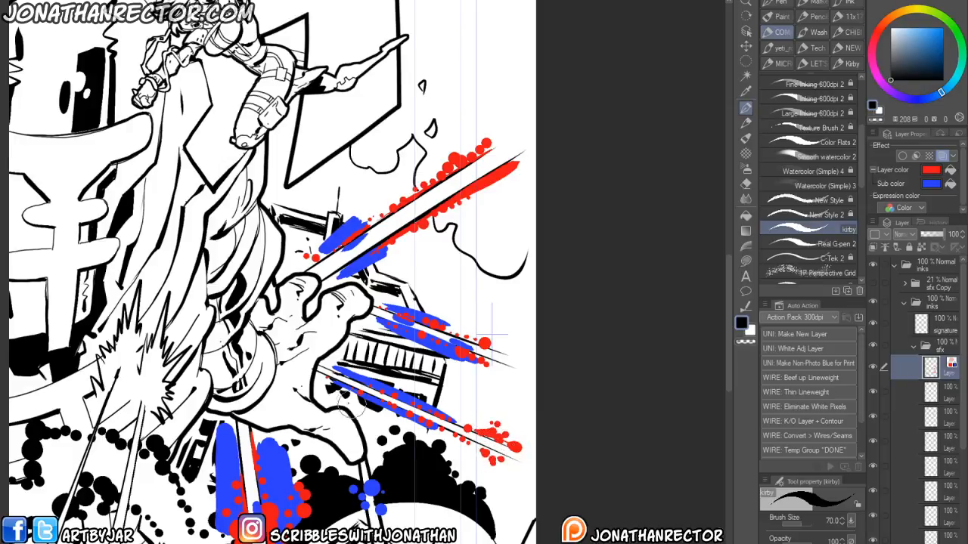
- Swap the drawing colors and draw a red streak along the long beam across the lower part of the cover
key(x)
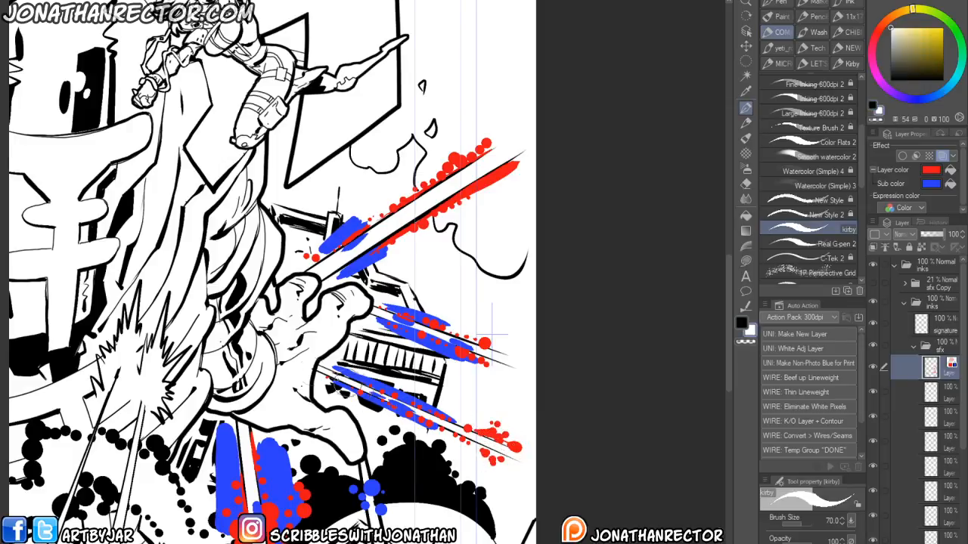
key(x)
drag(276, 525, 274, 391)
key(ctrl+z)
drag(228, 531, 420, 459)
scroll(433, 460, down, 3)
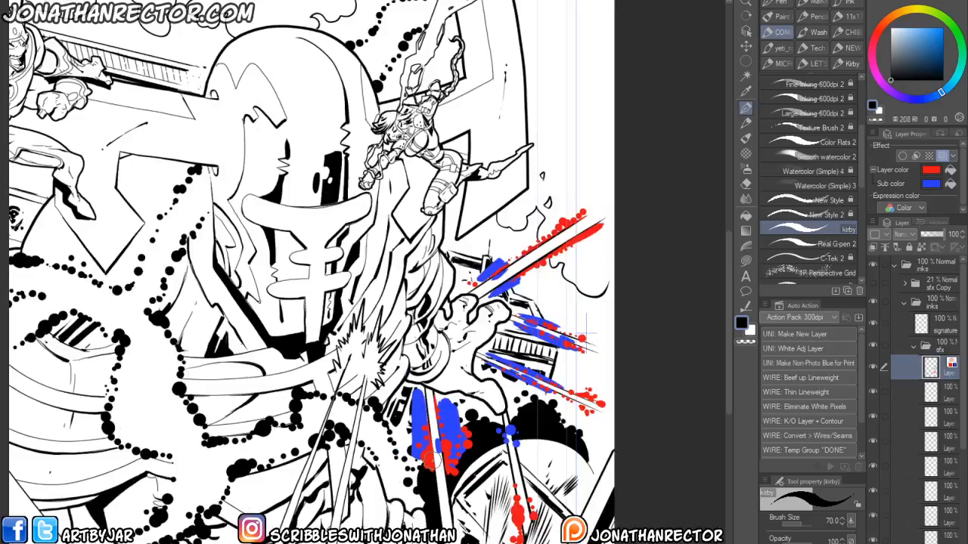
drag(215, 496, 271, 304)
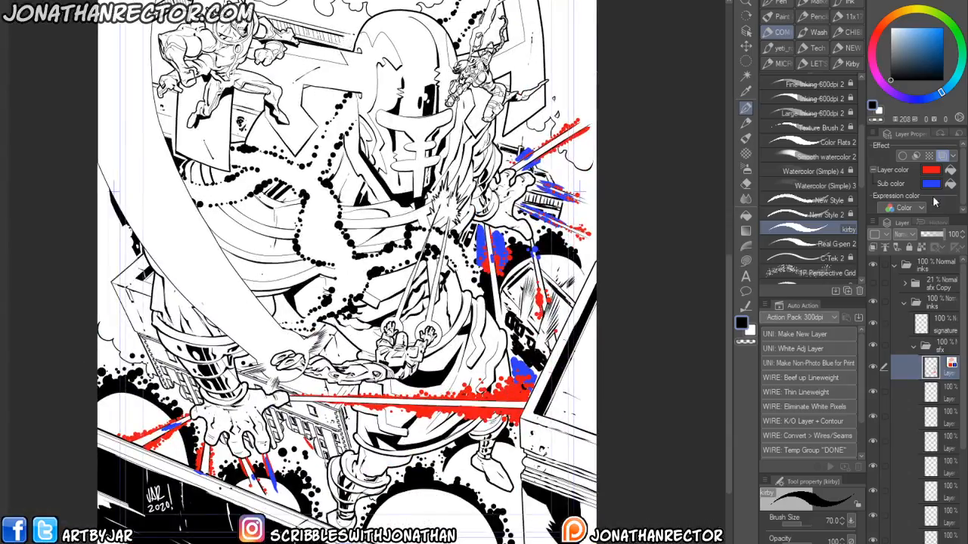
- Turn off the sfx layer's color effect so the effects render in black, and review the whole cover
click(942, 155)
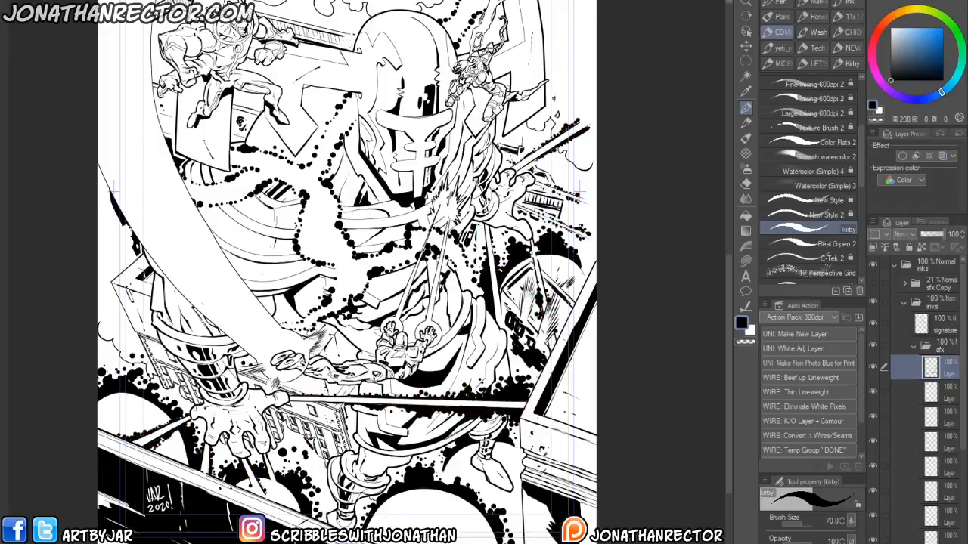
drag(455, 292, 397, 372)
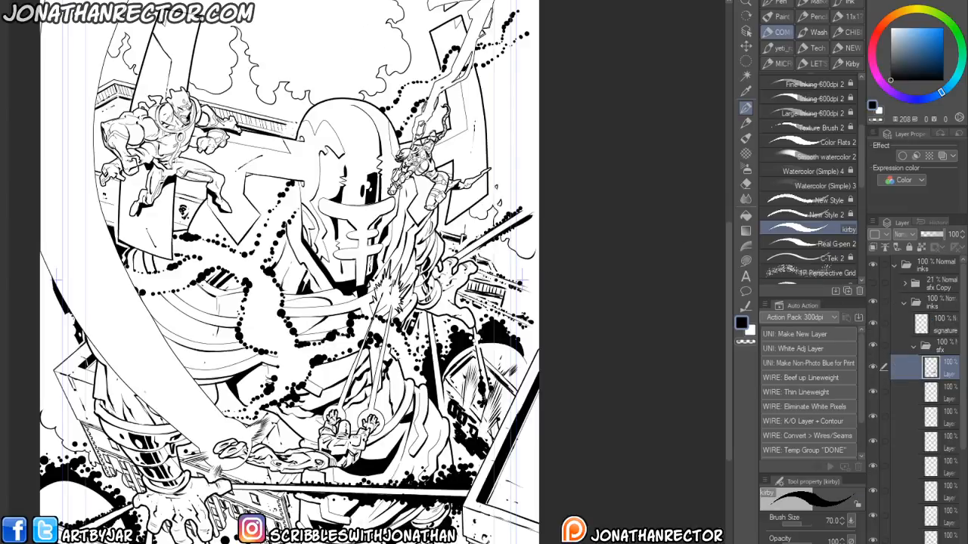
drag(223, 474, 362, 474)
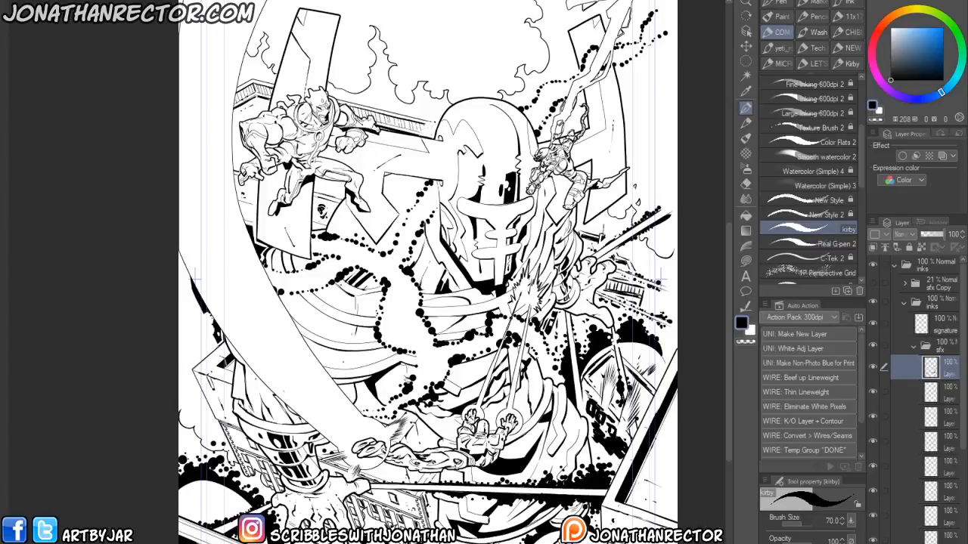
drag(244, 300, 203, 329)
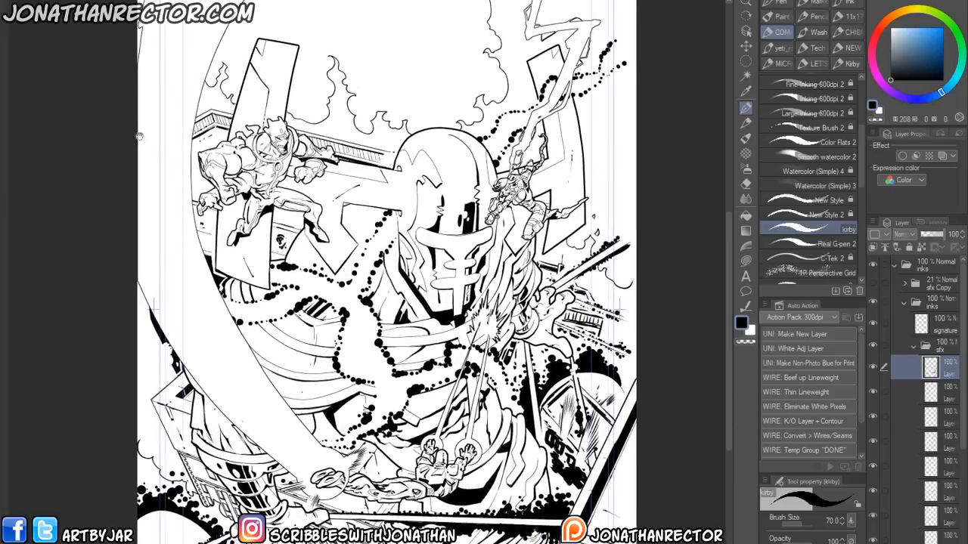
- Delete the lines, pencils, roughs, thumbnail and extra layers, keeping only the inks folder and paper
click(894, 266)
click(930, 288)
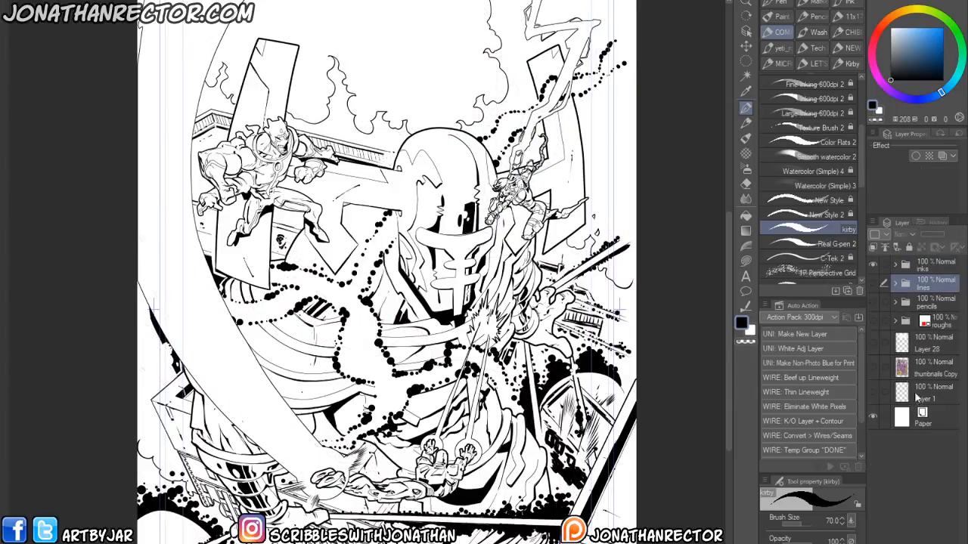
shift+click(933, 397)
key(Delete)
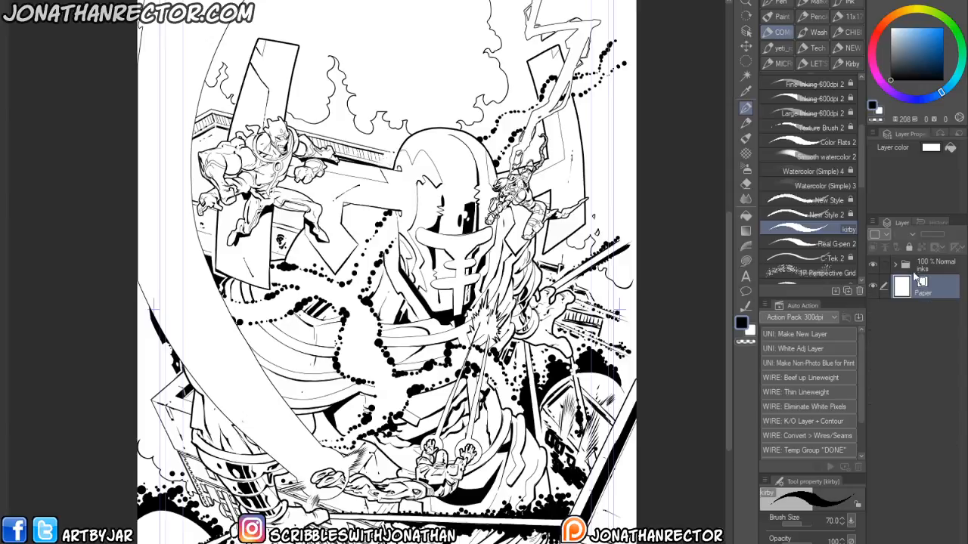
- Add a new layer above the inks folder and merge the inks folder into it as a single layer
click(915, 269)
key(ctrl+shift+n)
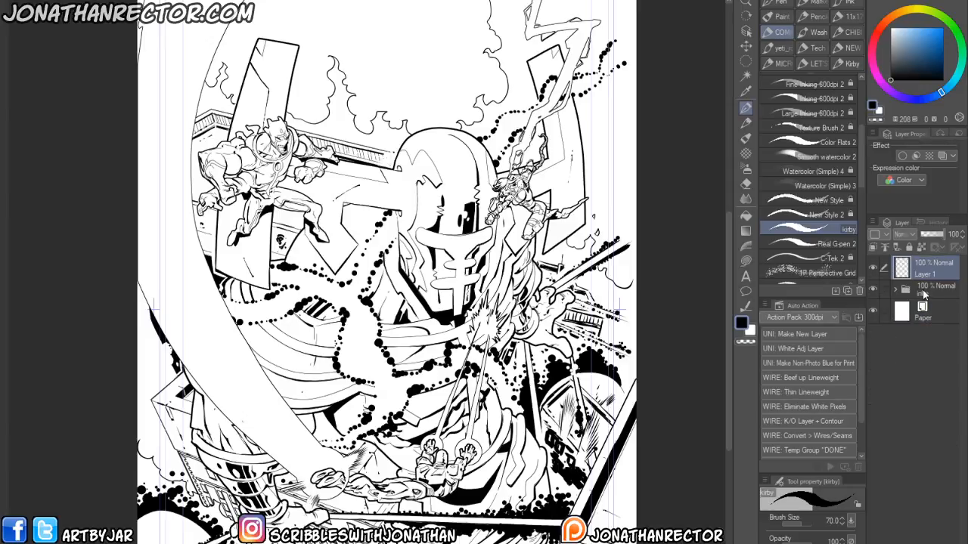
ctrl+click(919, 288)
key(ctrl+shift+e)
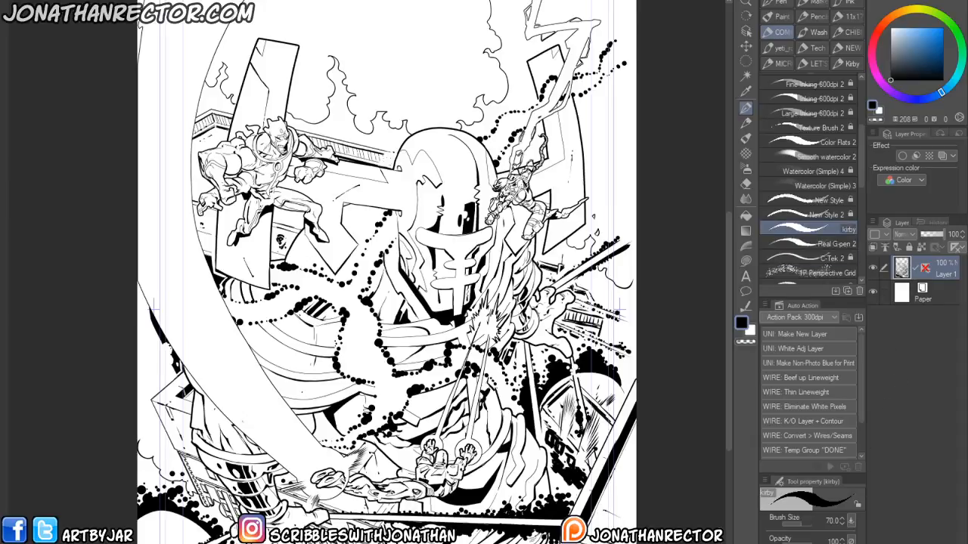
- Save the flattened cover as a new file in the Cover folder
click(15, 0)
click(37, 67)
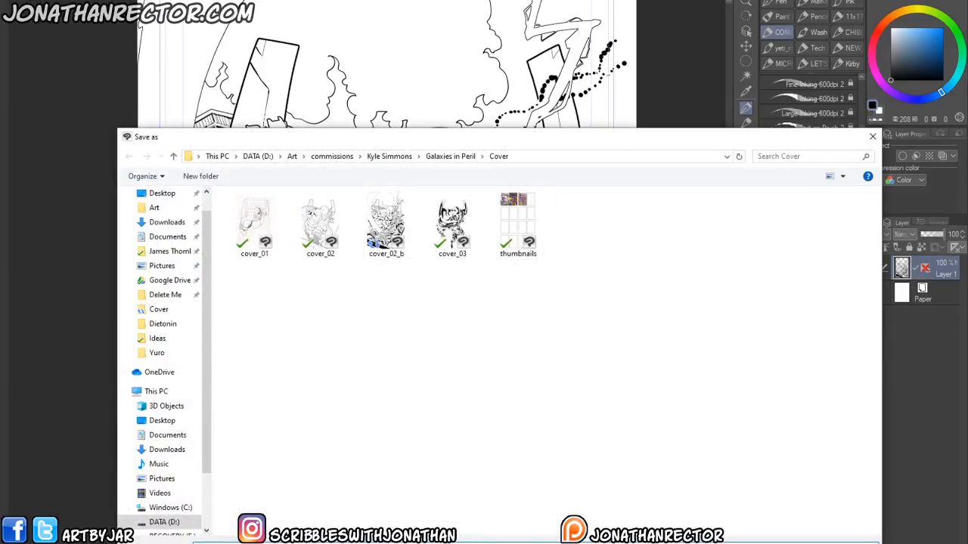
key(Return)
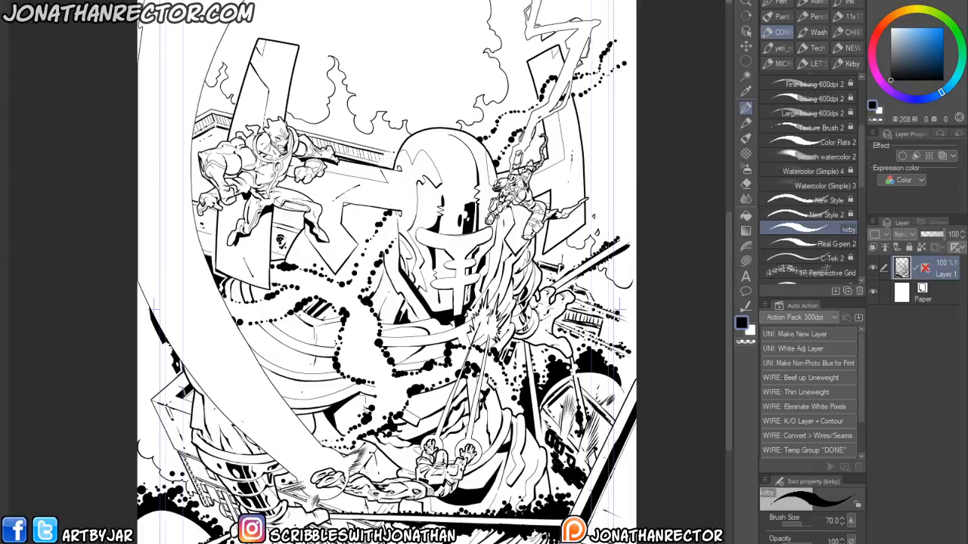
- Open the character concept thumbnails file from the Galaxies in Peril project folders
key(ctrl+o)
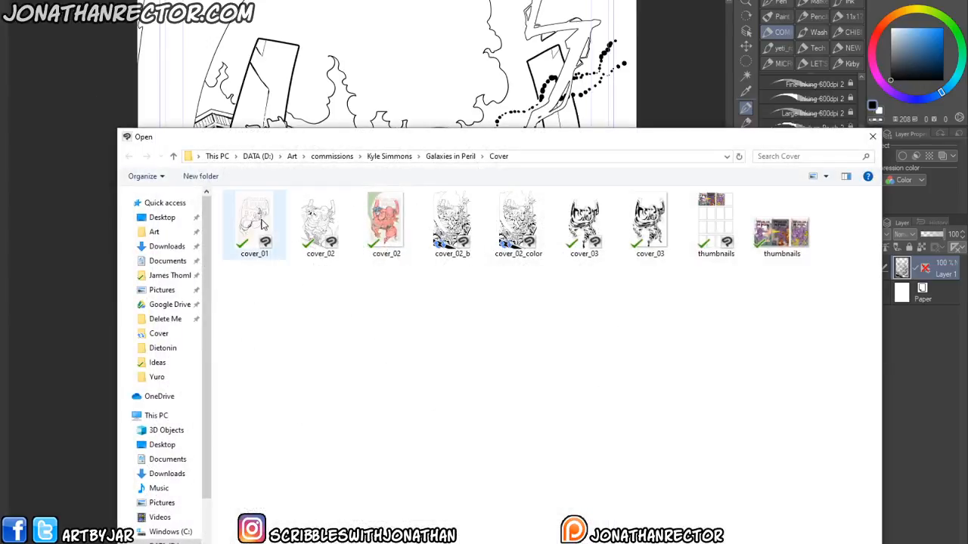
click(438, 157)
double_click(244, 249)
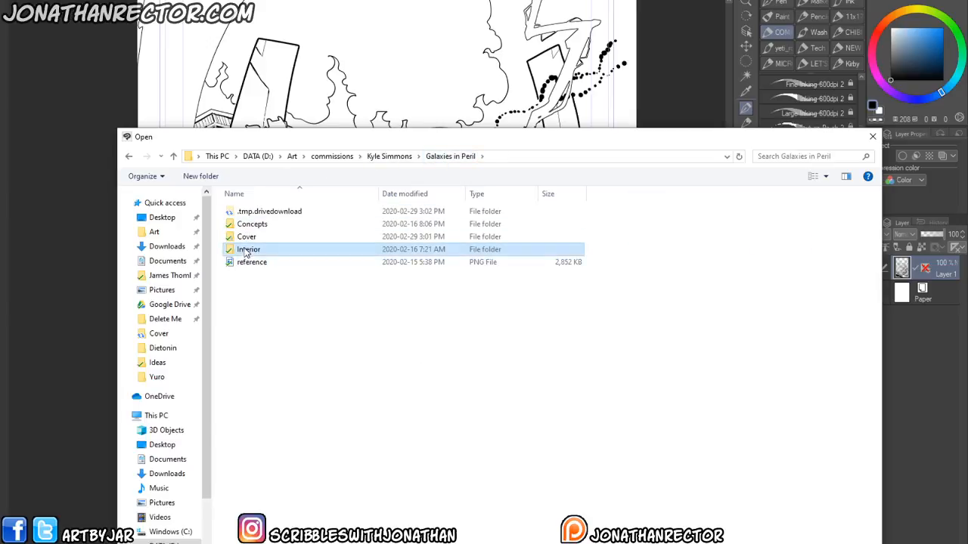
double_click(239, 211)
double_click(239, 227)
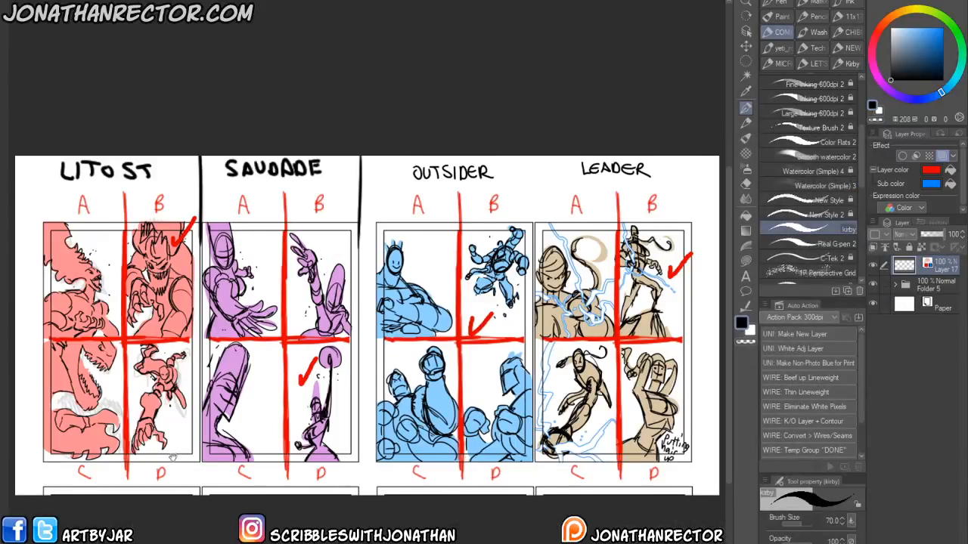
- Zoom in and examine the LITOST, SAUDADE and OUTSIDER concept thumbnail sketches
drag(108, 243, 213, 254)
scroll(184, 272, up, 1)
scroll(253, 350, up, 2)
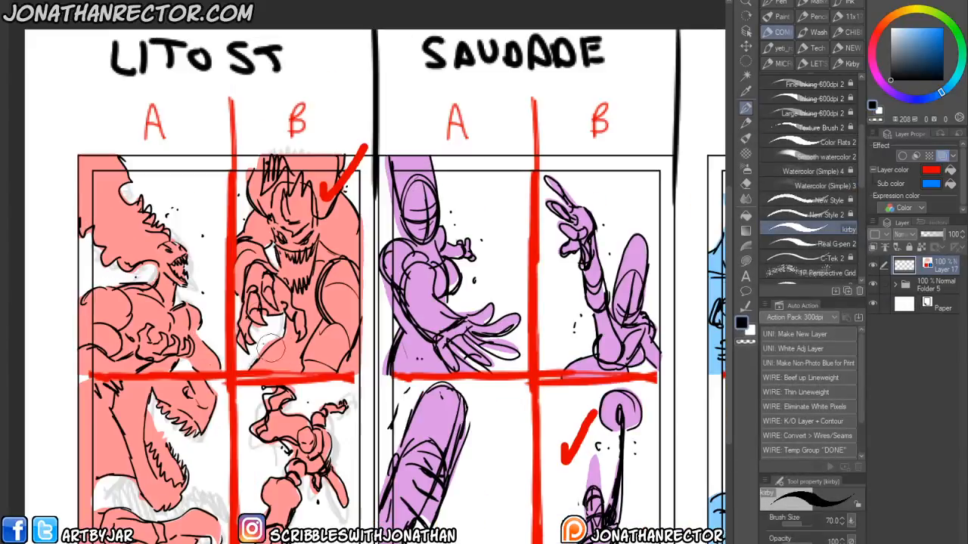
drag(293, 253, 284, 270)
drag(342, 289, 269, 267)
drag(422, 451, 329, 390)
scroll(299, 359, down, 2)
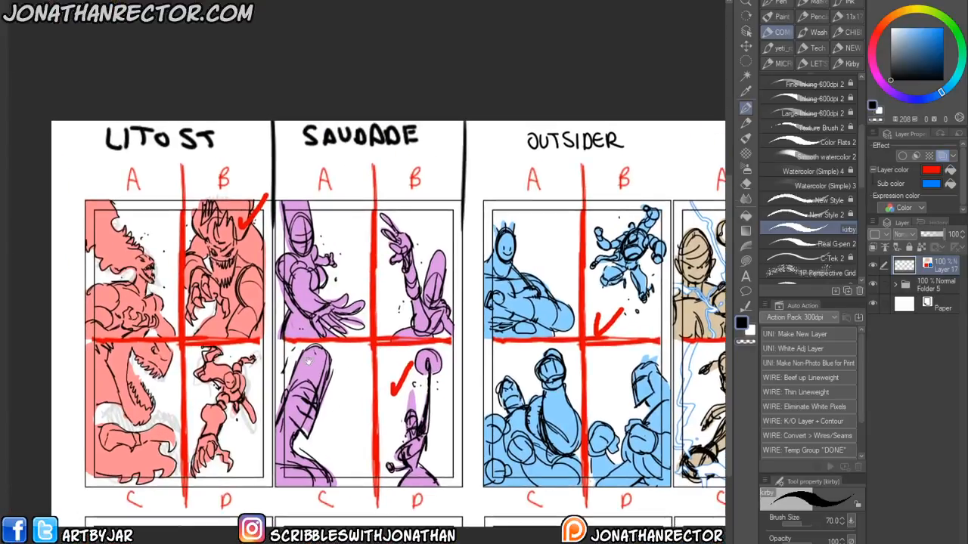
drag(274, 400, 309, 373)
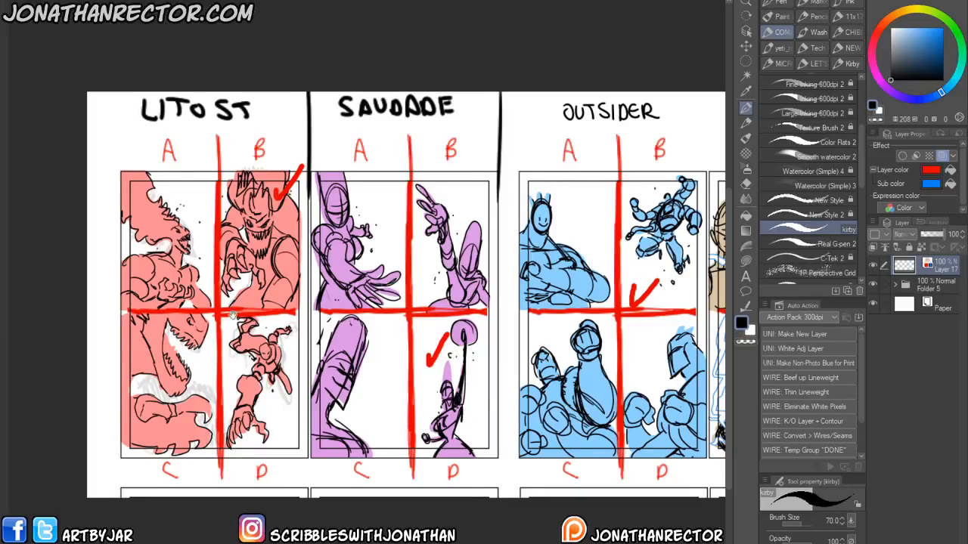
- Close the other open illustration files without saving their changes, returning to the flattened cover
drag(212, 245, 230, 246)
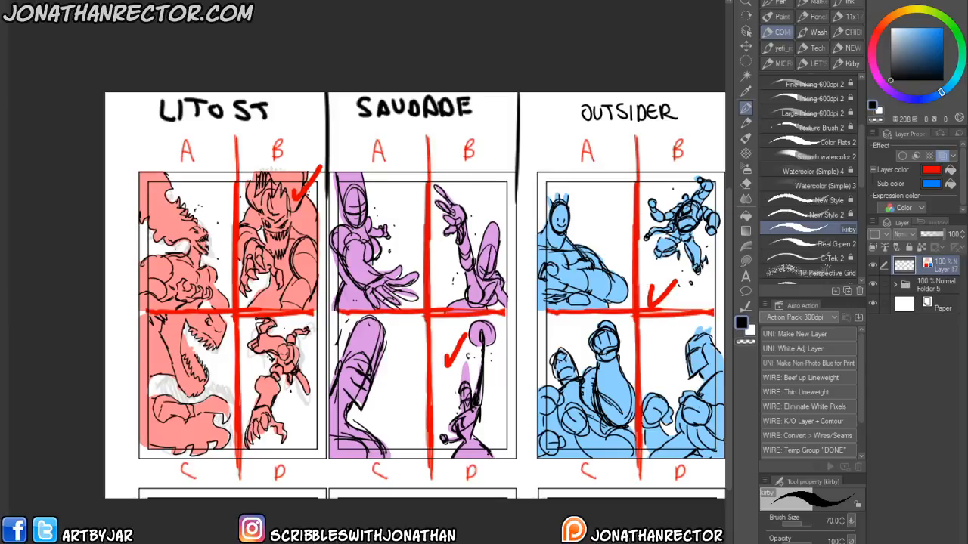
key(ctrl+Tab)
key(ctrl+w)
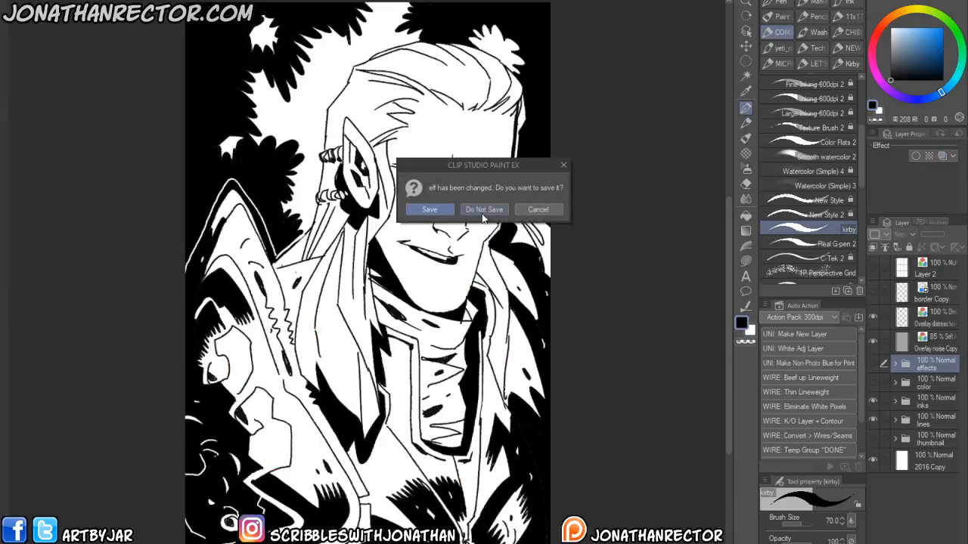
click(472, 208)
click(177, 2)
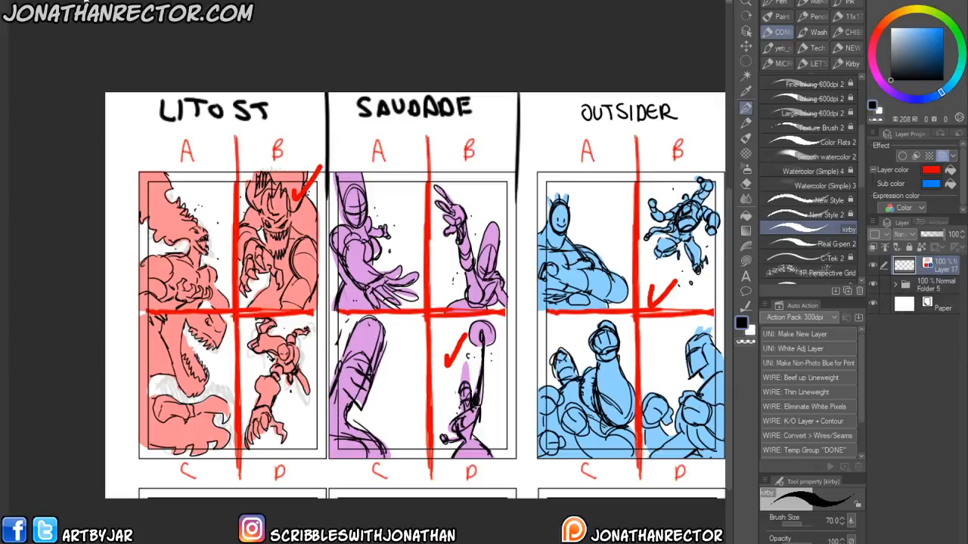
click(122, 3)
click(492, 208)
key(ctrl+Tab)
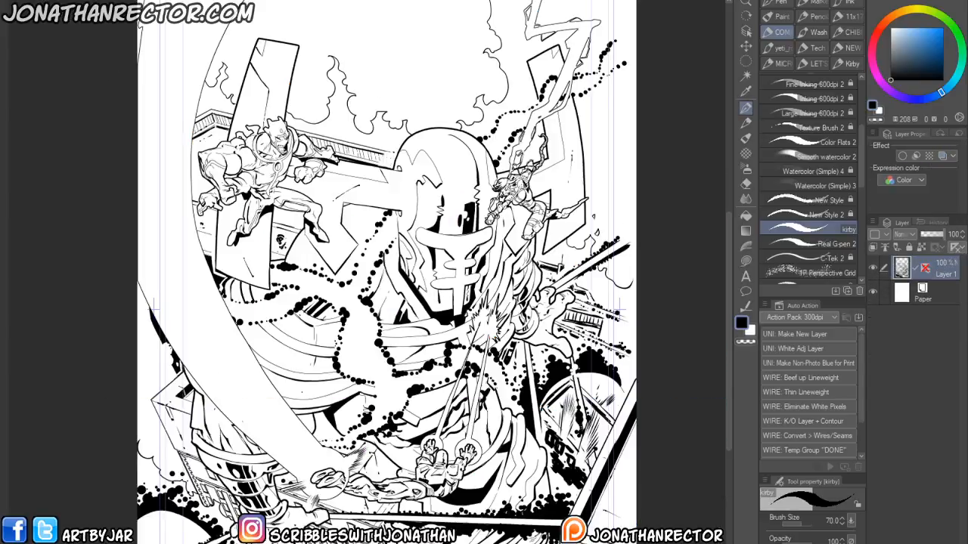
- Create a new comic file using the 11x17 American Comic Board preset
key(ctrl+n)
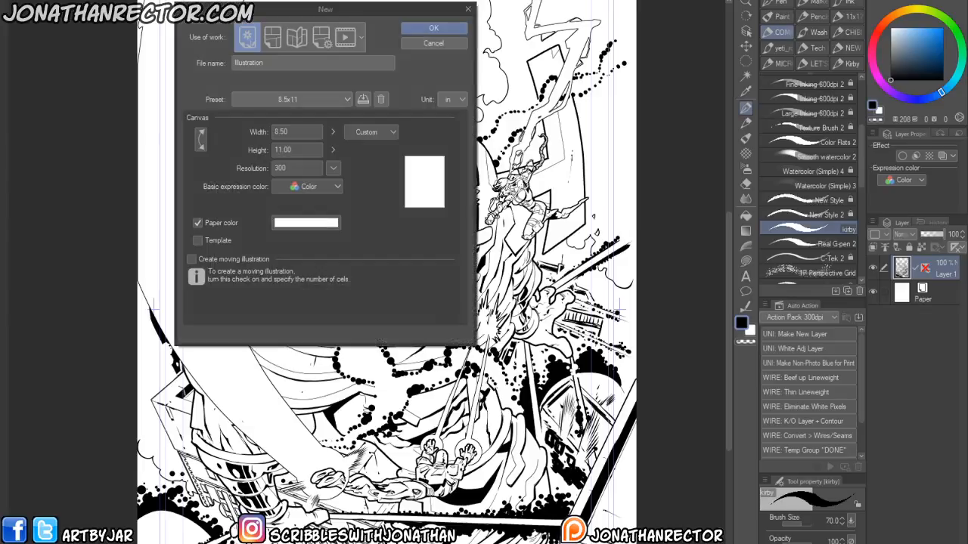
click(300, 37)
click(314, 36)
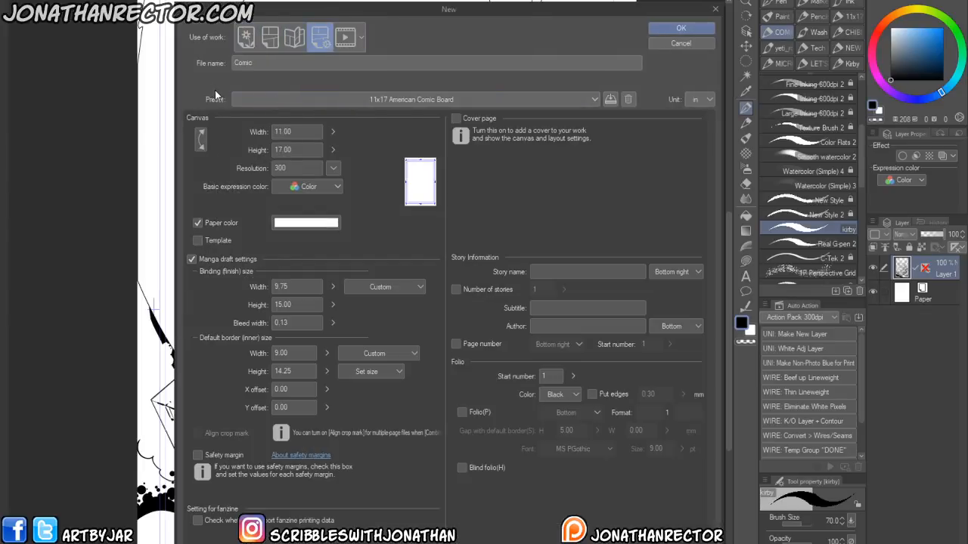
key(Return)
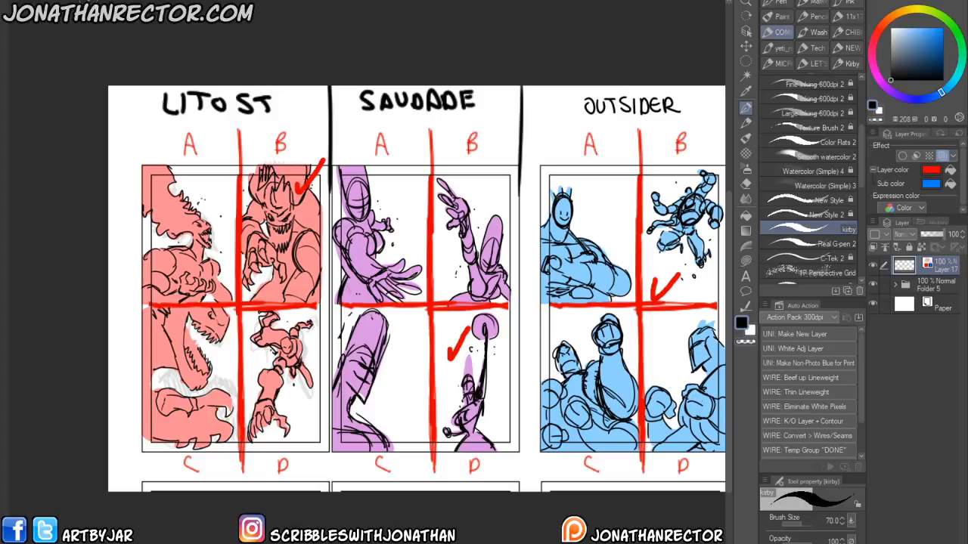
- Marquee-select the LITOST thumbnail block in the concept file and merge the selected layers
click(746, 60)
click(771, 24)
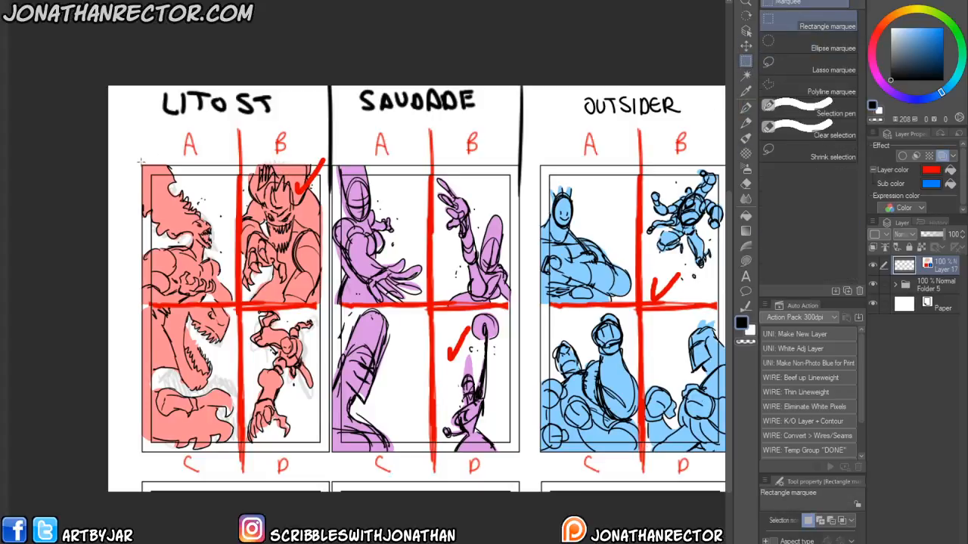
drag(138, 163, 330, 456)
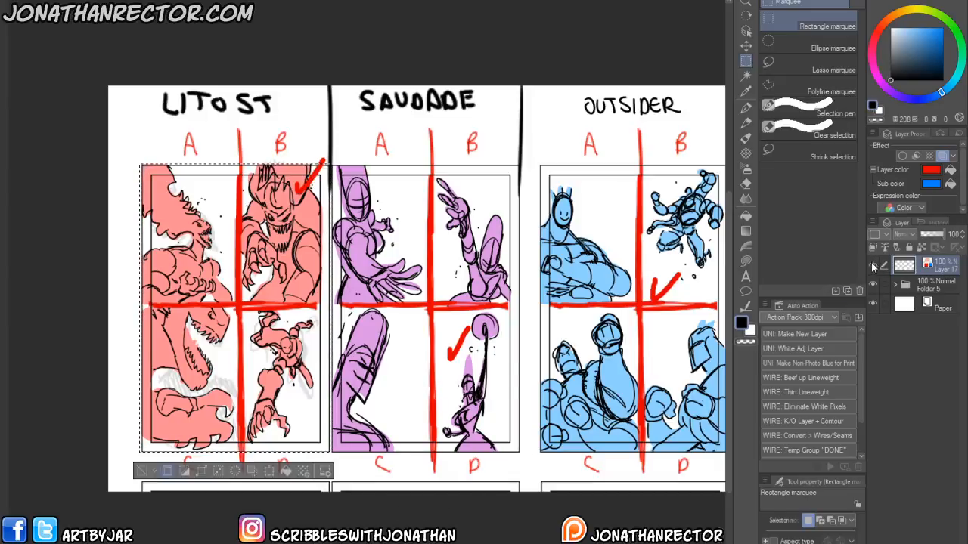
shift+click(942, 307)
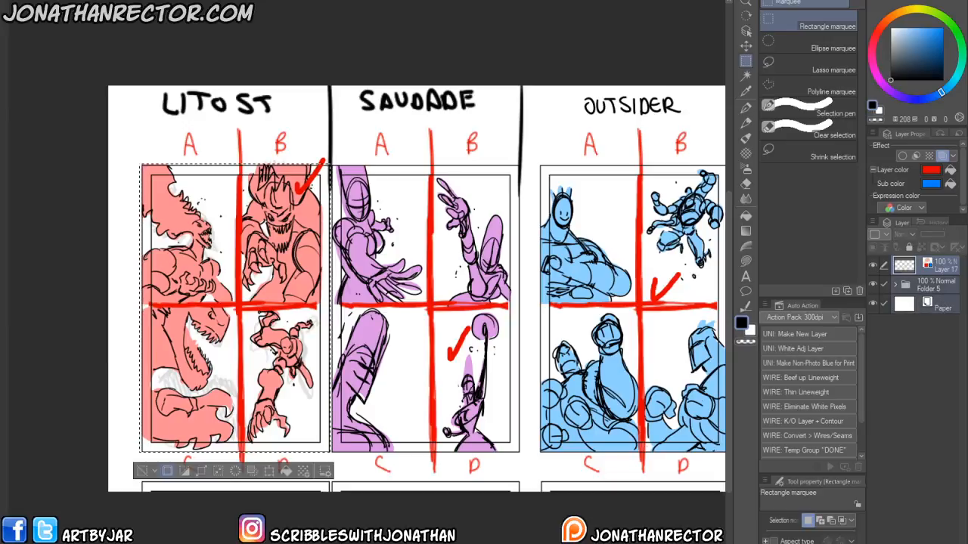
click(149, 1)
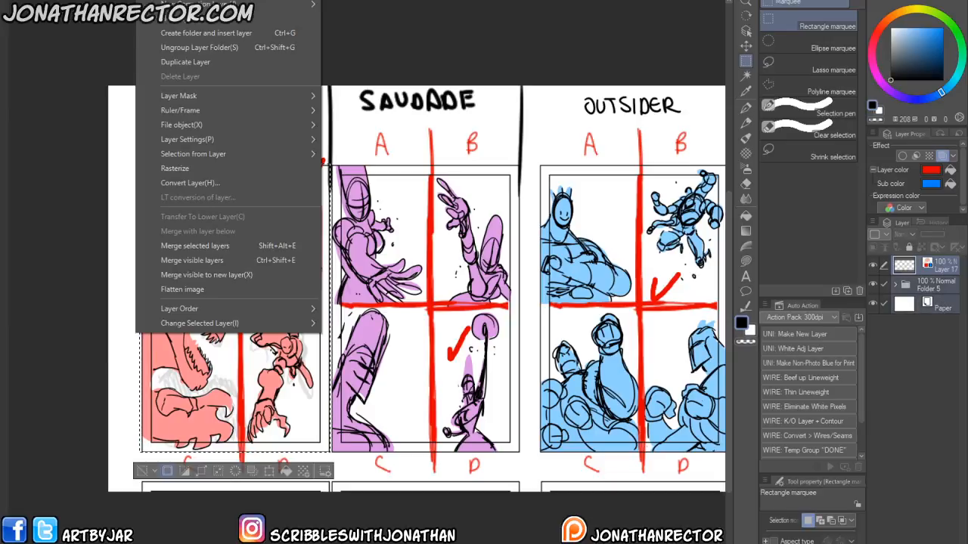
click(181, 247)
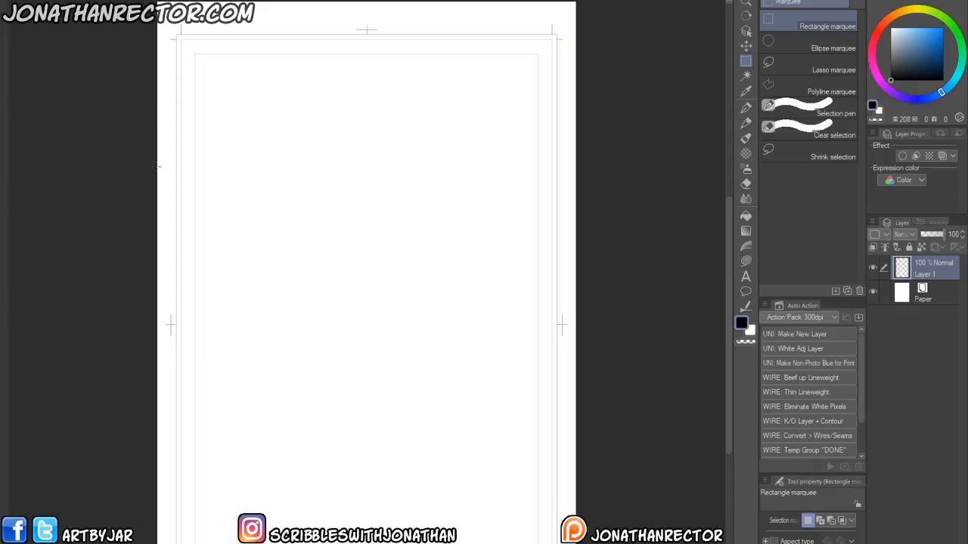
- Paste the LITOST thumbnail into the new page and scale it up to fill the page borders
key(ctrl+v)
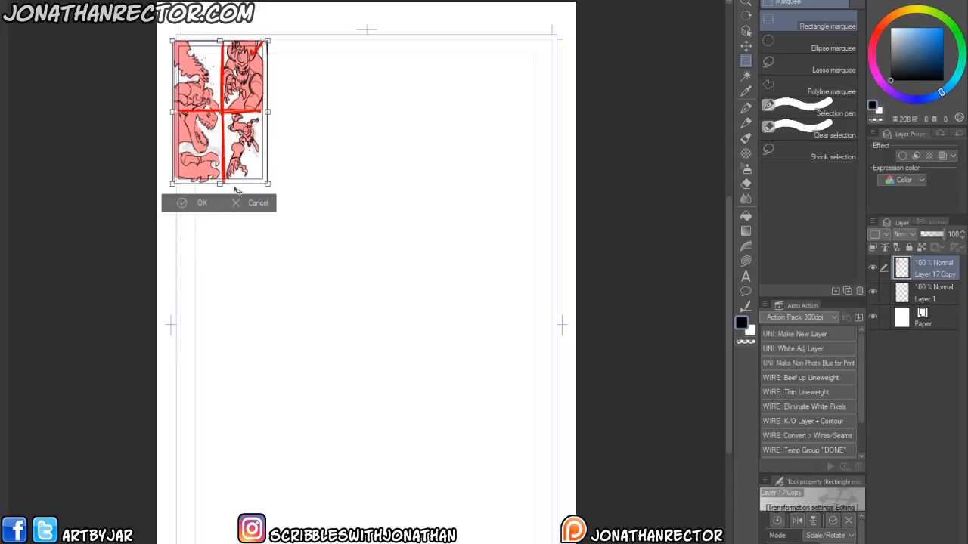
key(ctrl+t)
drag(511, 540, 558, 543)
drag(172, 40, 157, 31)
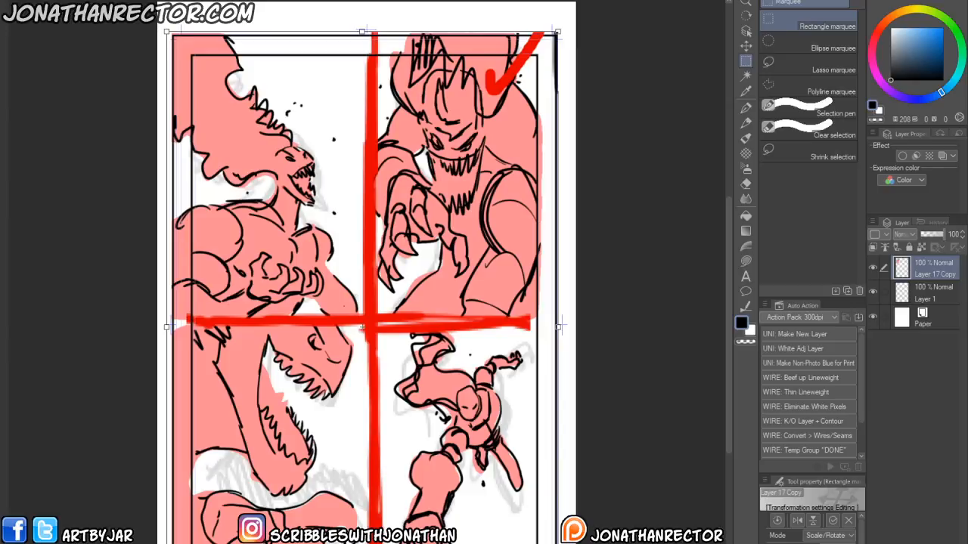
key(Return)
- Group the pasted thumbnail and the blank layer into a folder named thumb
shift+click(924, 295)
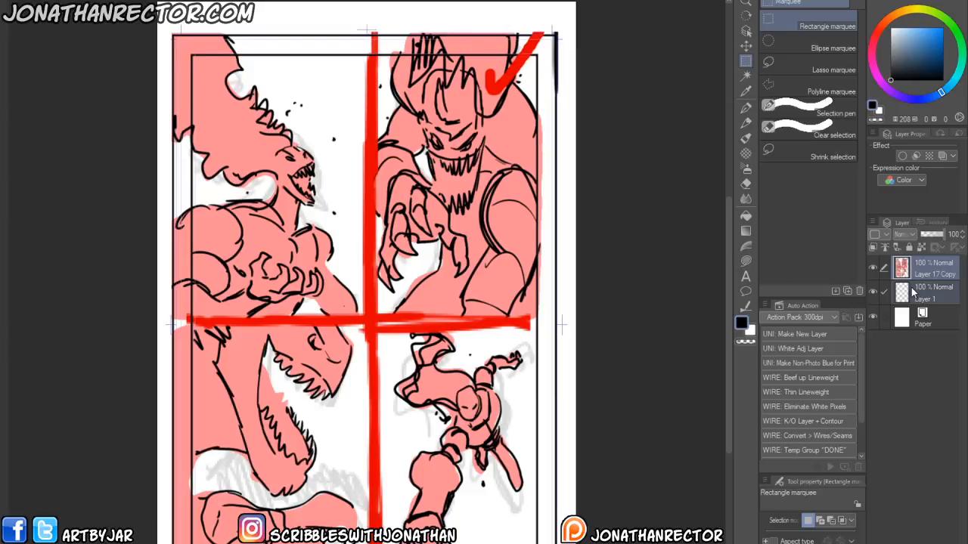
key(ctrl+g)
double_click(918, 268)
text(thumb)
key(Return)
- Add three new folders above it and name them rough, lines and inks
click(894, 266)
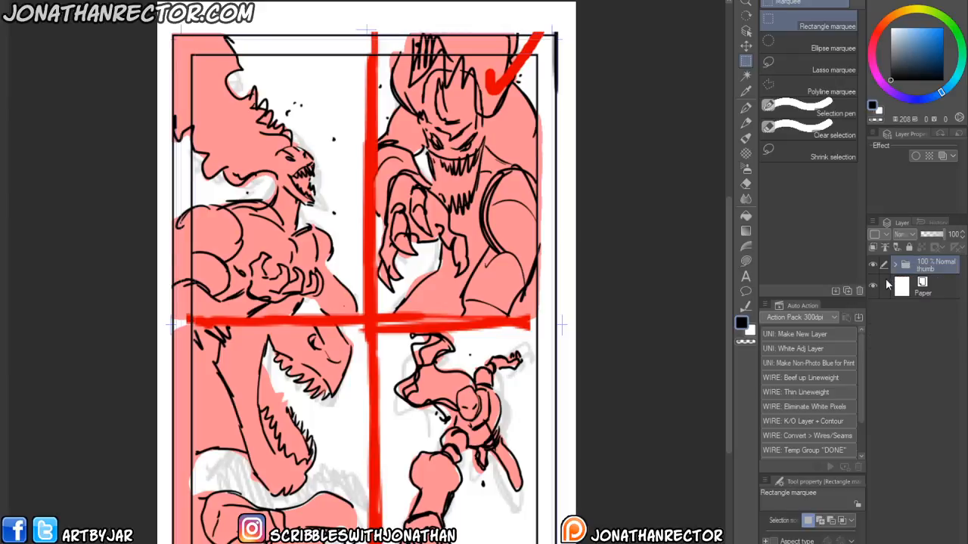
click(910, 543)
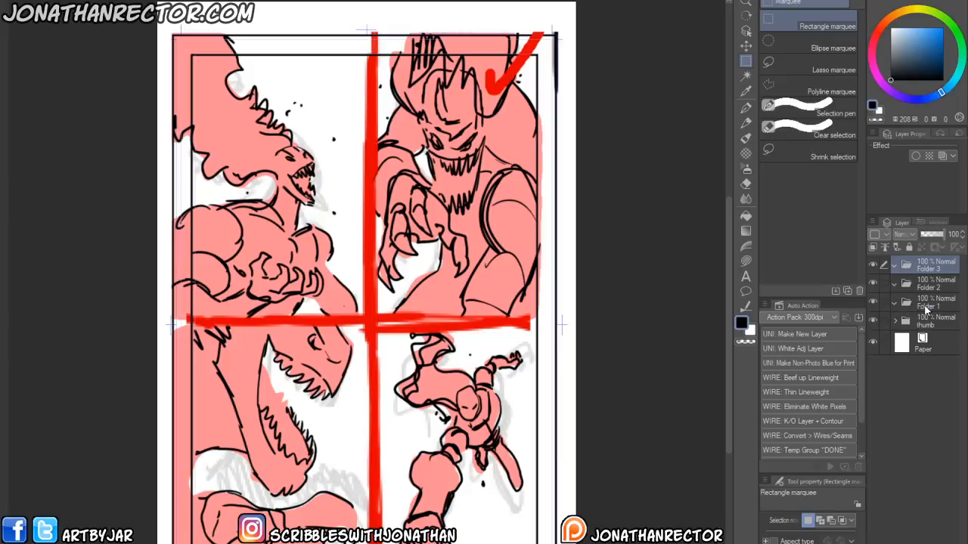
double_click(924, 304)
text(rough)
key(Return)
double_click(922, 287)
text(in)
double_click(925, 269)
text(ink)
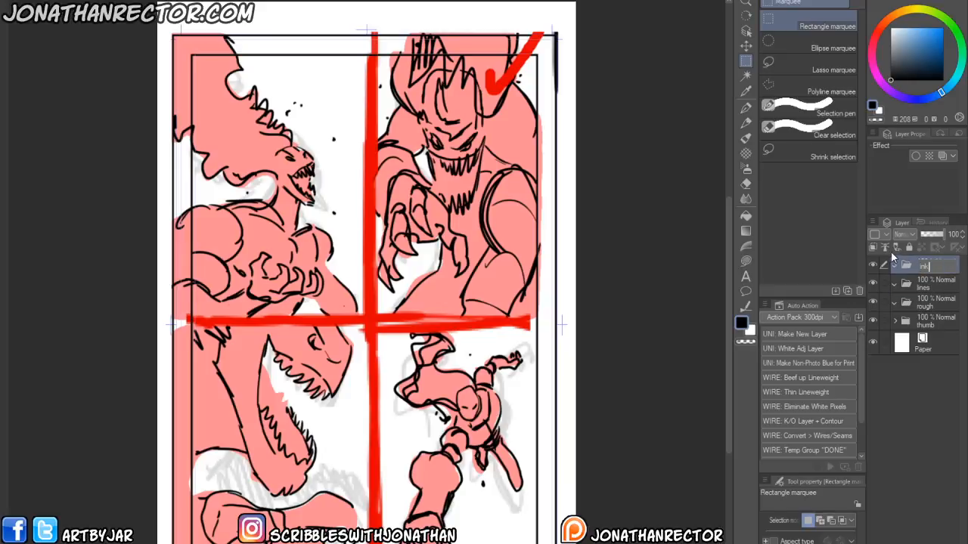
text(s)
key(Return)
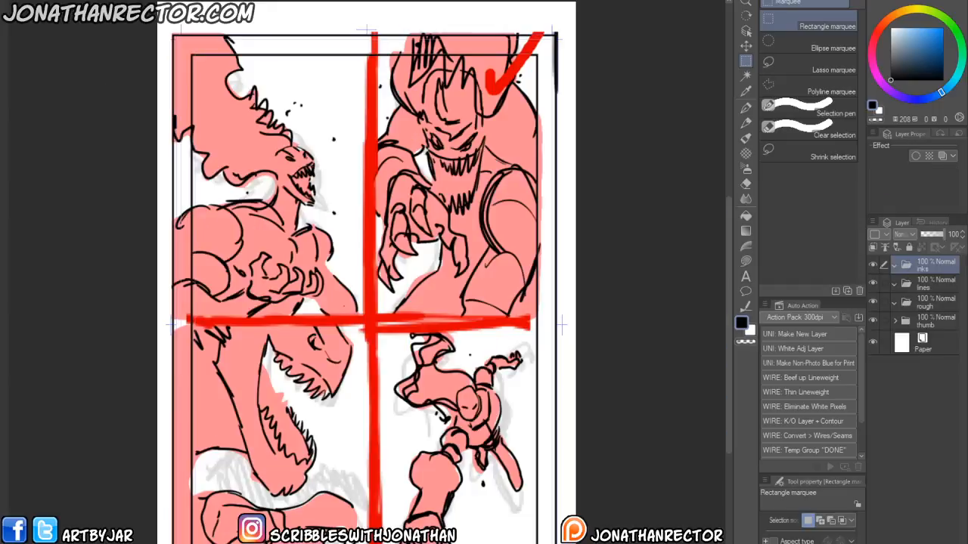
- Save the new page file in the Galaxies in Peril Interior 1_4_Page folder
key(alt+f)
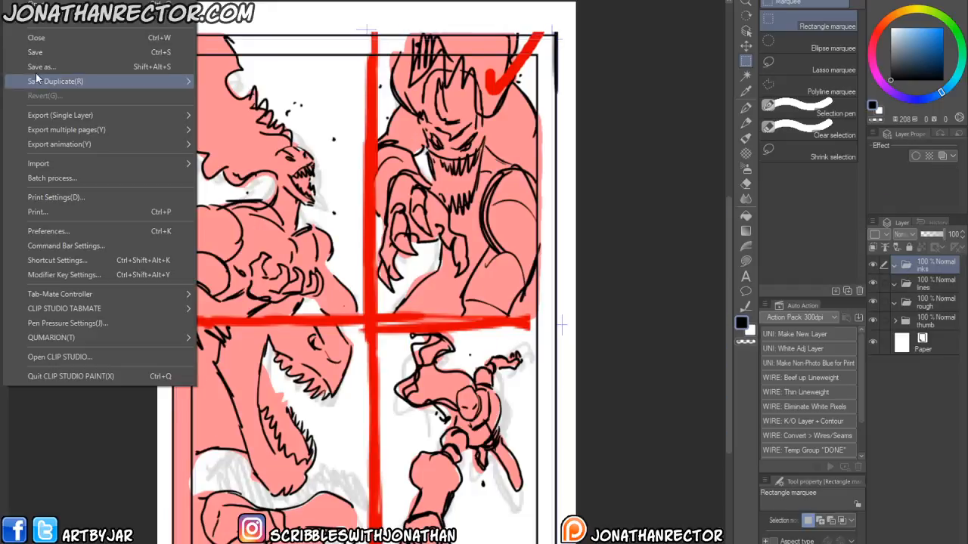
key(Escape)
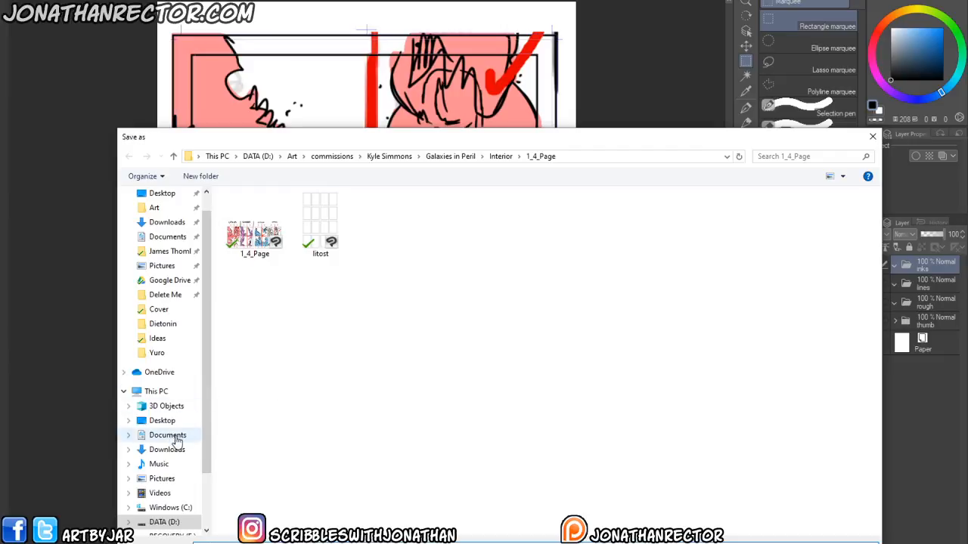
key(Return)
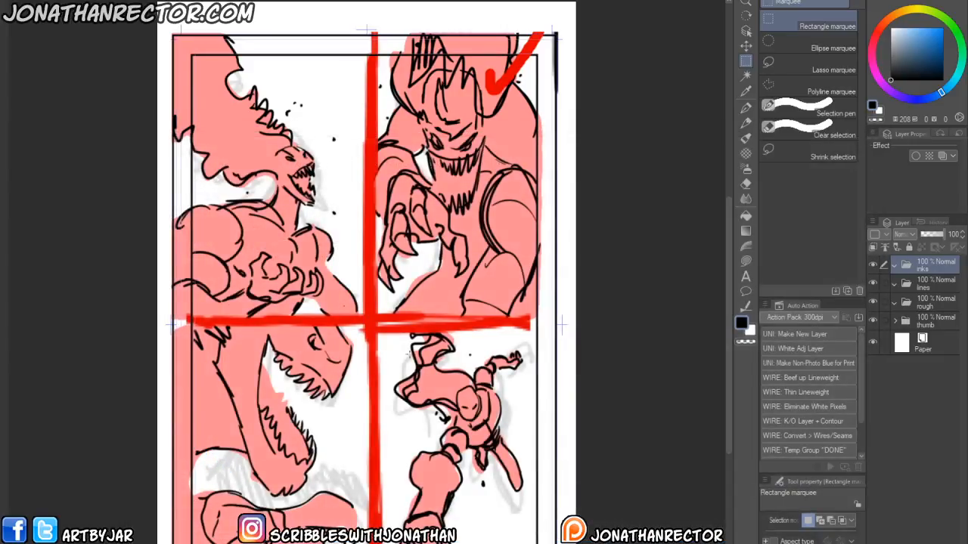
- Add a white adjustment layer and a new drawing layer inside the rough folder to fade the thumbnail
click(929, 306)
key(F2)
drag(339, 210, 336, 238)
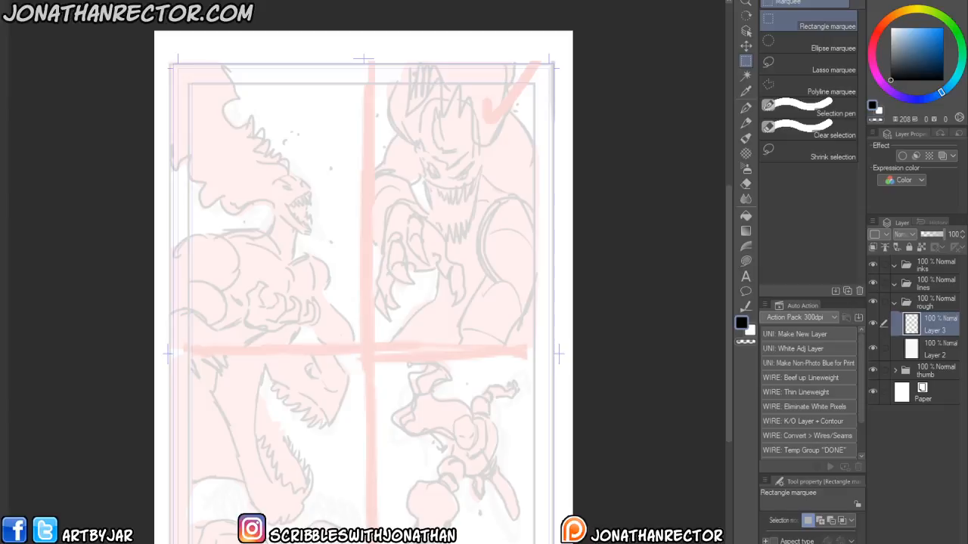
- Examine the LITOST and Saudade character reference artwork in the reference board
drag(967, 333, 622, 348)
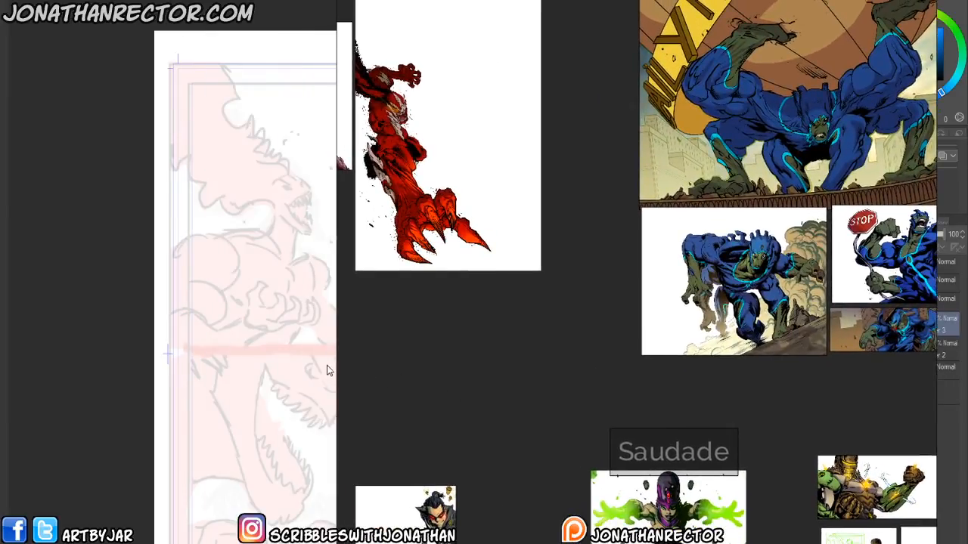
click(282, 58)
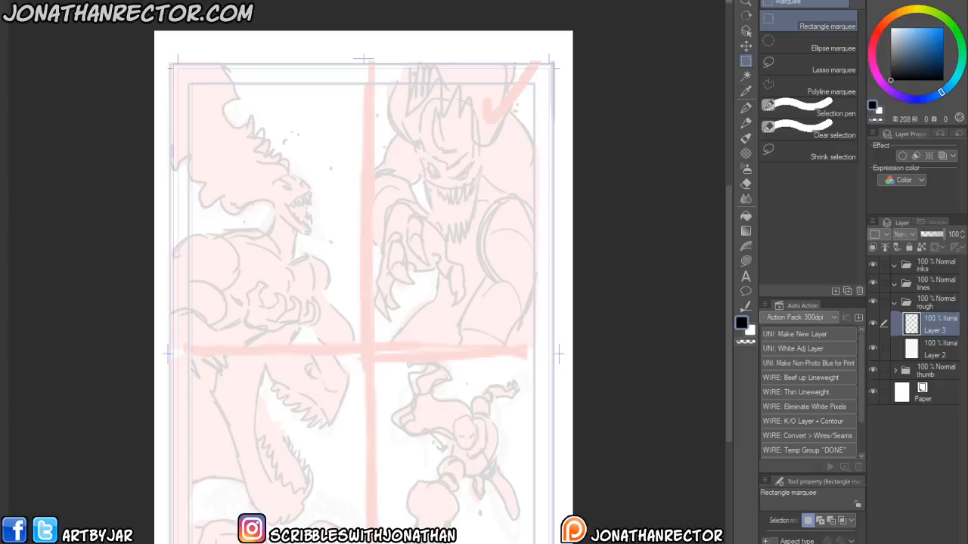
key(alt+Tab)
drag(439, 270, 618, 372)
scroll(606, 356, up, 5)
drag(505, 208, 696, 499)
drag(547, 326, 633, 335)
key(alt+Tab)
scroll(335, 340, up, 2)
- Select the Big Lifeless Marker 3 brush and sketch the monster's helmeted head over panel B
key(p)
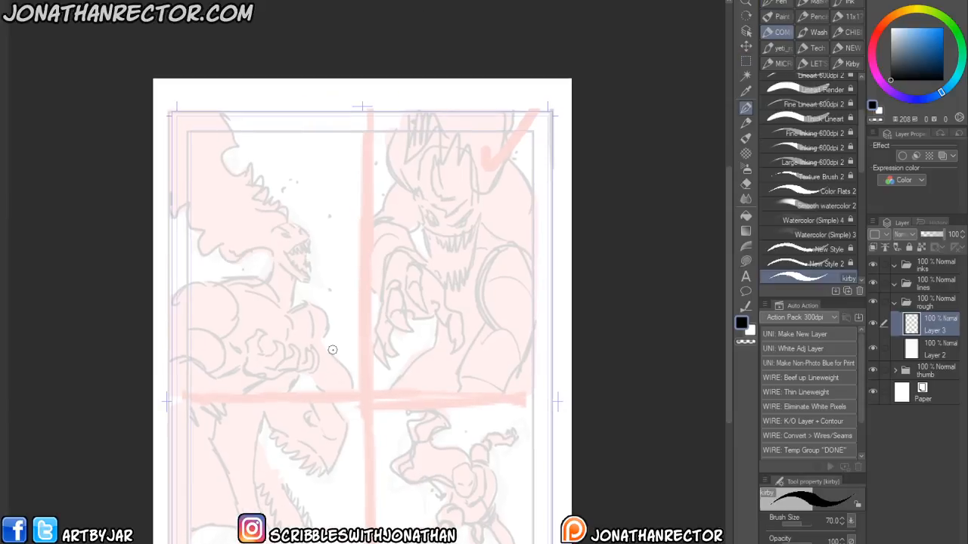
drag(353, 323, 363, 390)
drag(861, 130, 861, 98)
click(813, 96)
mouse_move(448, 301)
mouse_down()
mouse_move(470, 289)
mouse_move(453, 300)
mouse_up()
key(ctrl+z)
drag(475, 144, 490, 145)
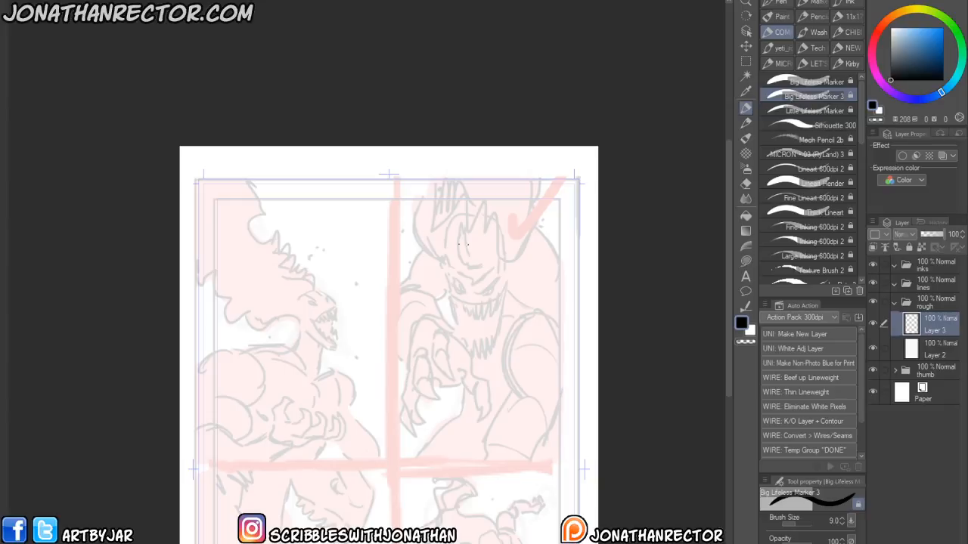
mouse_move(467, 218)
mouse_down()
mouse_move(496, 240)
mouse_move(459, 213)
mouse_move(456, 259)
mouse_move(501, 257)
mouse_up()
mouse_move(443, 239)
mouse_down()
mouse_move(452, 303)
mouse_move(467, 321)
mouse_move(499, 301)
mouse_move(500, 254)
mouse_up()
drag(499, 302, 465, 327)
drag(465, 221, 474, 340)
mouse_move(473, 293)
mouse_down()
mouse_move(499, 273)
mouse_move(466, 298)
mouse_move(497, 277)
mouse_move(488, 295)
mouse_move(462, 302)
mouse_move(496, 296)
mouse_move(474, 308)
mouse_move(460, 301)
mouse_up()
mouse_move(464, 308)
mouse_down()
mouse_move(483, 304)
mouse_move(463, 309)
mouse_up()
key(e)
- Draw the grinning jagged teeth and mouth of the head, erasing stray lines
mouse_move(475, 306)
mouse_down()
mouse_move(454, 295)
mouse_move(480, 289)
mouse_move(499, 313)
mouse_up()
key(p)
drag(499, 312, 488, 354)
drag(449, 301, 467, 345)
mouse_move(463, 346)
mouse_down()
mouse_move(491, 350)
mouse_move(474, 357)
mouse_up()
drag(461, 344, 478, 356)
drag(454, 316, 469, 350)
mouse_move(458, 341)
mouse_down()
mouse_move(489, 352)
mouse_move(490, 311)
mouse_move(472, 316)
mouse_move(491, 311)
mouse_move(470, 316)
mouse_up()
key(e)
key(p)
mouse_move(452, 302)
mouse_down()
mouse_move(461, 342)
mouse_move(483, 345)
mouse_move(488, 333)
mouse_up()
mouse_move(495, 312)
mouse_down()
mouse_move(490, 323)
mouse_move(460, 315)
mouse_move(458, 304)
mouse_move(479, 316)
mouse_up()
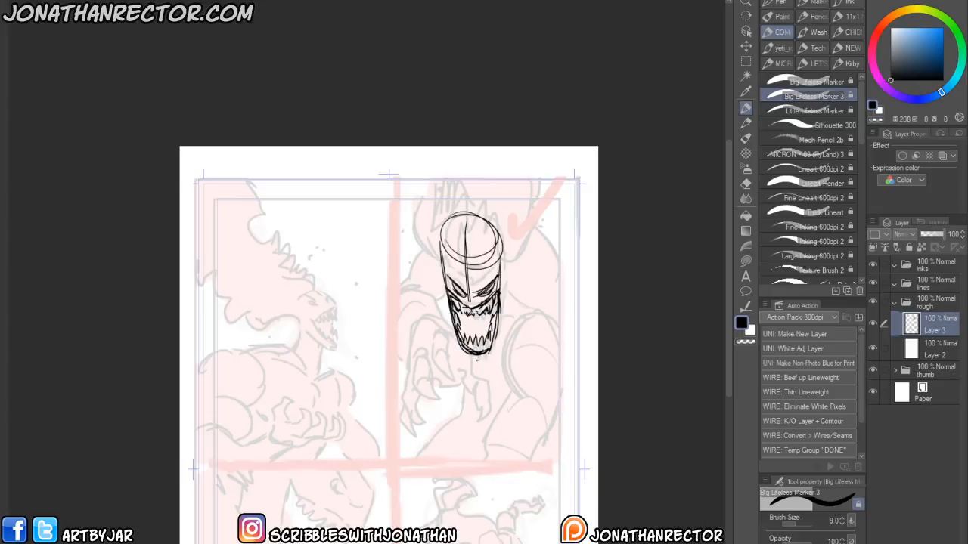
- Outline the jaw and cheek contours around the monster's mouth
mouse_move(474, 361)
mouse_down()
mouse_move(495, 351)
mouse_move(512, 292)
mouse_up()
drag(513, 302, 505, 267)
mouse_move(476, 362)
mouse_down()
mouse_move(454, 347)
mouse_move(437, 285)
mouse_up()
drag(440, 293, 436, 280)
drag(508, 298, 501, 283)
mouse_move(442, 307)
mouse_down()
mouse_move(431, 286)
mouse_move(438, 302)
mouse_up()
key(e)
key(p)
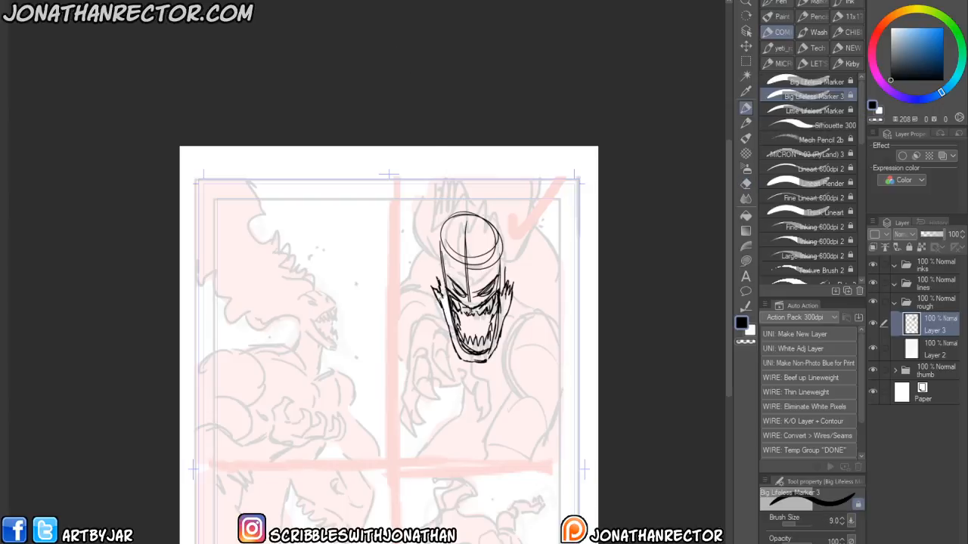
- Add spiky fin shapes to the sides of the monster's head
key(h)
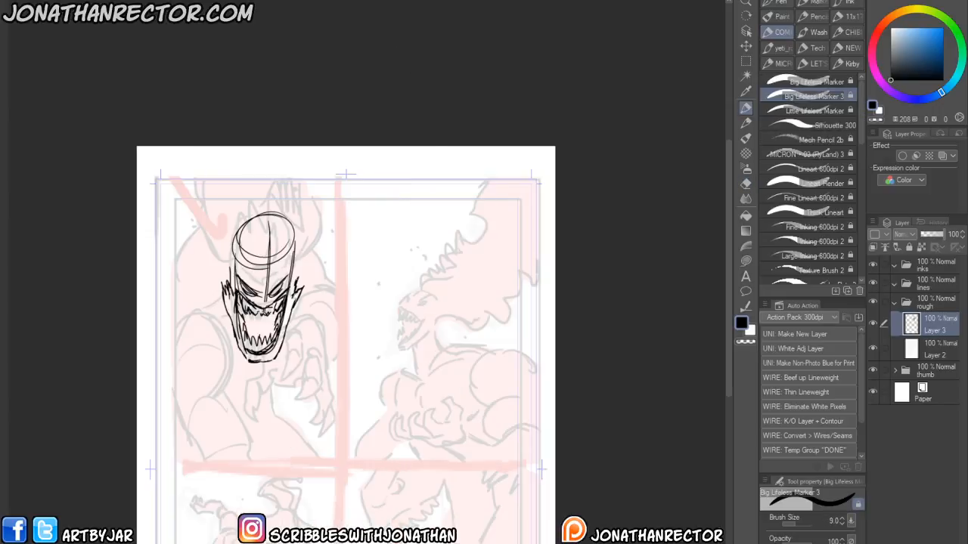
drag(214, 339, 456, 372)
key(e)
mouse_move(493, 326)
mouse_down()
mouse_move(493, 317)
mouse_move(505, 331)
mouse_move(477, 318)
mouse_move(497, 248)
mouse_up()
key(p)
key(e)
key(p)
mouse_move(532, 318)
mouse_down()
mouse_move(537, 283)
mouse_move(513, 250)
mouse_move(495, 248)
mouse_up()
mouse_move(510, 265)
mouse_down()
mouse_move(476, 268)
mouse_move(468, 258)
mouse_move(522, 244)
mouse_move(538, 294)
mouse_up()
drag(486, 258, 531, 254)
key(p)
drag(472, 299, 490, 254)
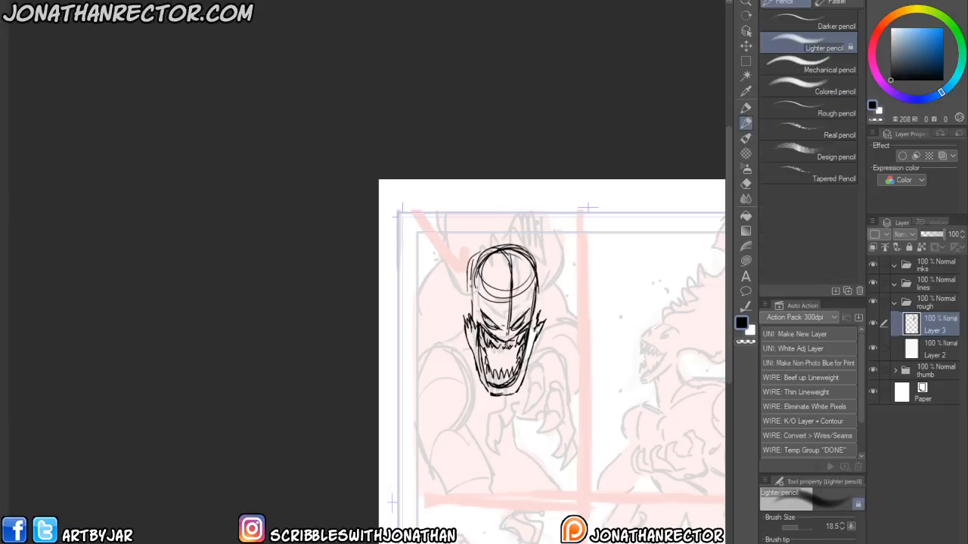
- Refine the eyes and brow details of the head with pencil and marker strokes
key(p)
mouse_move(469, 290)
mouse_down()
mouse_move(487, 251)
mouse_move(540, 307)
mouse_up()
mouse_move(536, 278)
mouse_down()
mouse_move(537, 314)
mouse_move(509, 331)
mouse_move(504, 318)
mouse_up()
mouse_move(484, 297)
mouse_down()
mouse_move(480, 308)
mouse_move(532, 298)
mouse_up()
drag(512, 329, 521, 335)
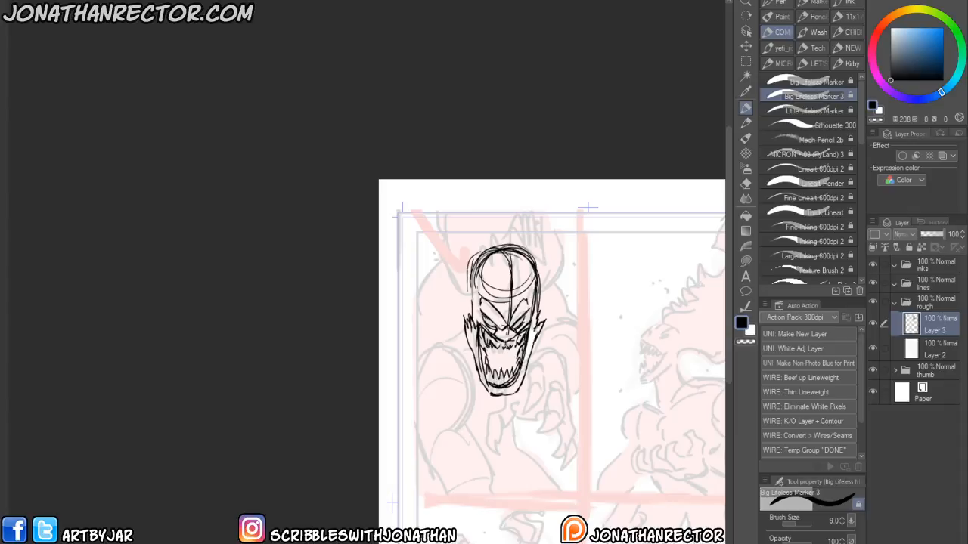
mouse_move(500, 328)
mouse_down()
mouse_move(512, 312)
mouse_move(506, 331)
mouse_move(509, 316)
mouse_move(469, 282)
mouse_move(527, 262)
mouse_move(535, 315)
mouse_up()
- Touch up the top of the helmet and erase stray marks around the head
key(e)
key(p)
mouse_move(522, 255)
mouse_down()
mouse_move(535, 292)
mouse_move(488, 243)
mouse_move(469, 259)
mouse_move(521, 248)
mouse_up()
key(e)
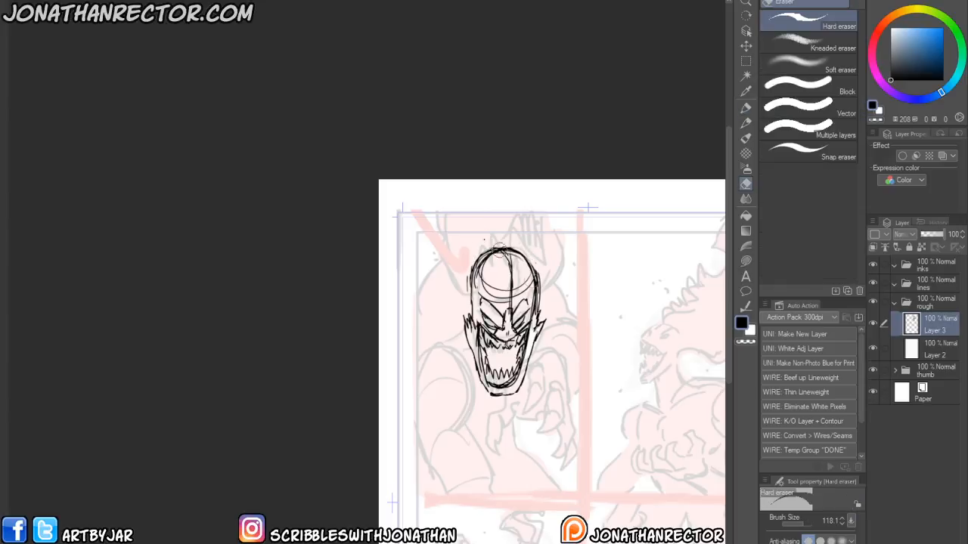
key(h)
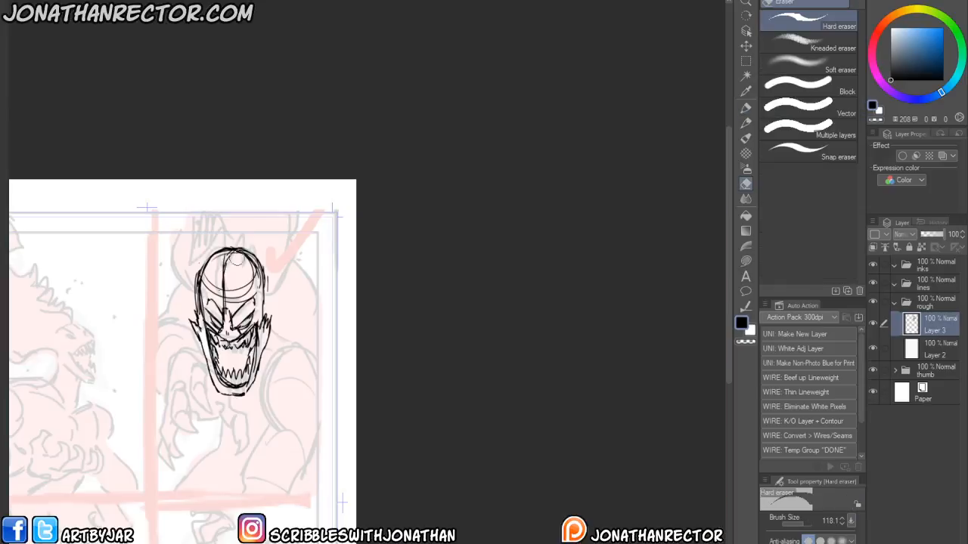
mouse_move(286, 464)
mouse_down()
mouse_move(348, 437)
mouse_move(454, 428)
mouse_up()
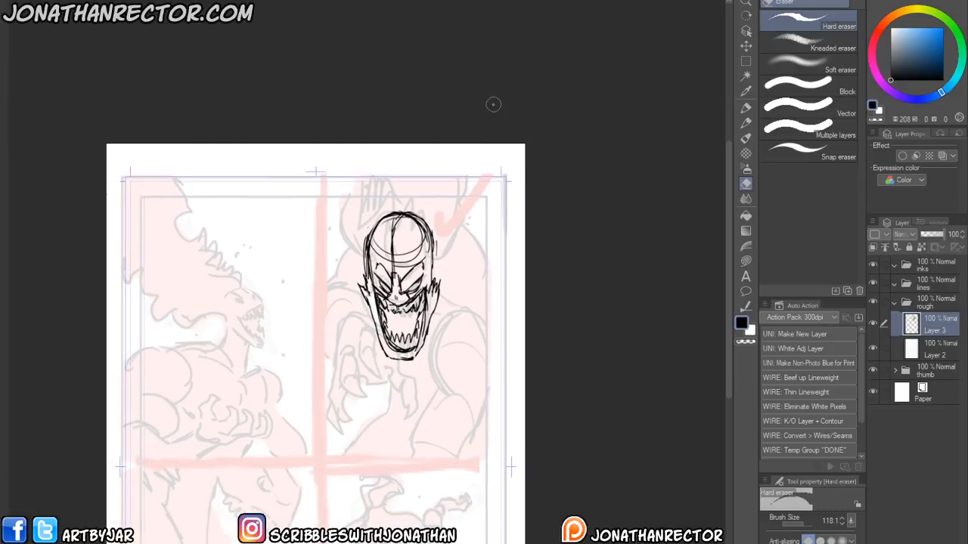
- Erase a stray mark and add spiky crest points to the top of the monster's head
drag(324, 331, 345, 300)
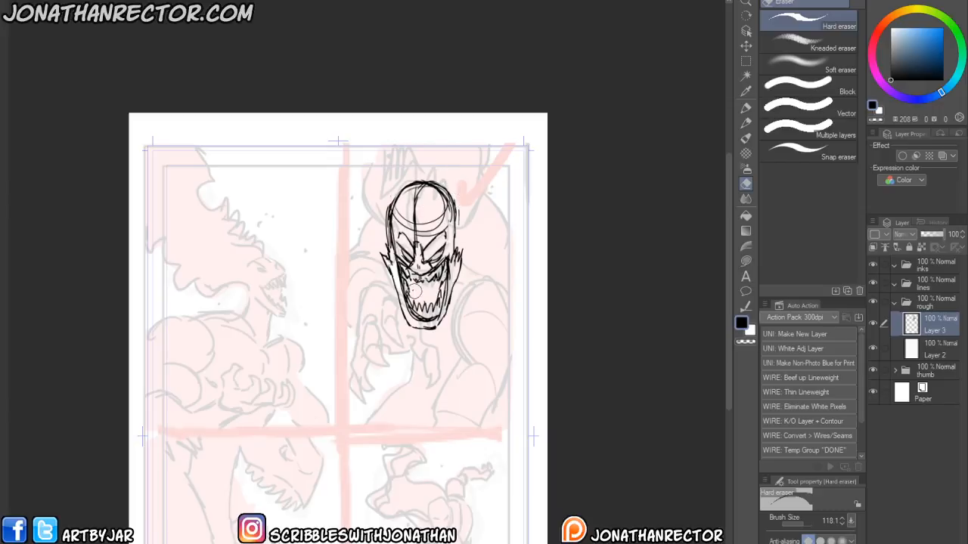
key(p)
mouse_move(417, 285)
mouse_down()
mouse_move(410, 297)
mouse_move(424, 299)
mouse_up()
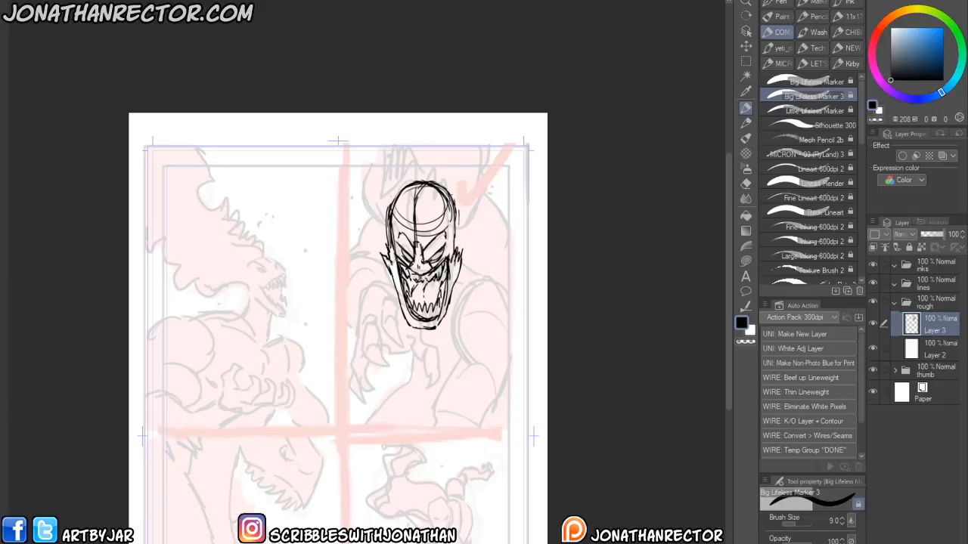
mouse_move(413, 224)
mouse_down()
mouse_move(426, 244)
mouse_move(409, 233)
mouse_move(421, 193)
mouse_up()
drag(424, 193, 418, 222)
mouse_move(409, 205)
mouse_down()
mouse_move(421, 190)
mouse_move(410, 204)
mouse_up()
mouse_move(423, 189)
mouse_down()
mouse_move(413, 226)
mouse_move(443, 225)
mouse_move(432, 240)
mouse_up()
mouse_move(455, 210)
mouse_down()
mouse_move(443, 246)
mouse_move(462, 207)
mouse_move(444, 248)
mouse_move(389, 219)
mouse_up()
mouse_move(388, 217)
mouse_down()
mouse_move(381, 208)
mouse_move(396, 239)
mouse_move(383, 213)
mouse_up()
key(e)
key(p)
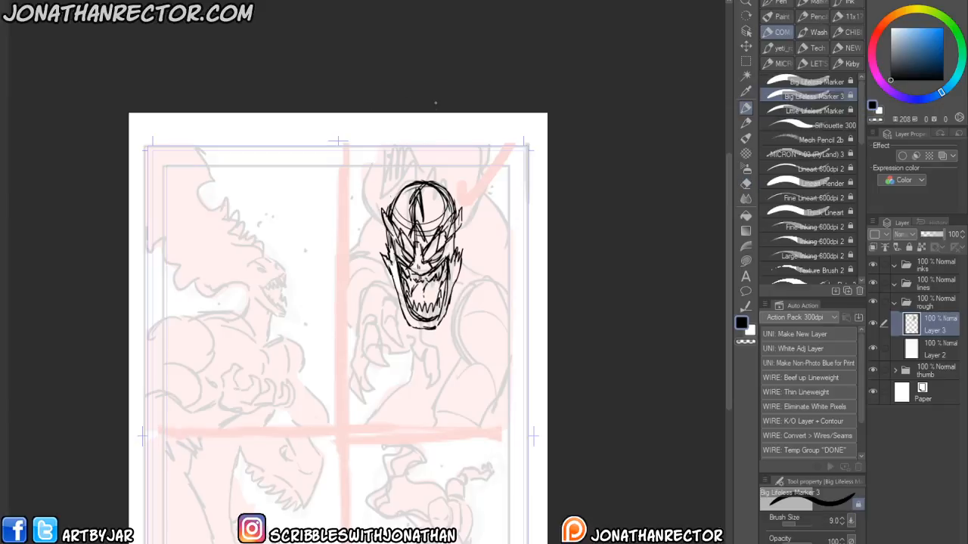
drag(405, 289, 414, 273)
- On a new layer, sketch sweeping rough curves for the body and tongue around the head
key(ctrl+shift+n)
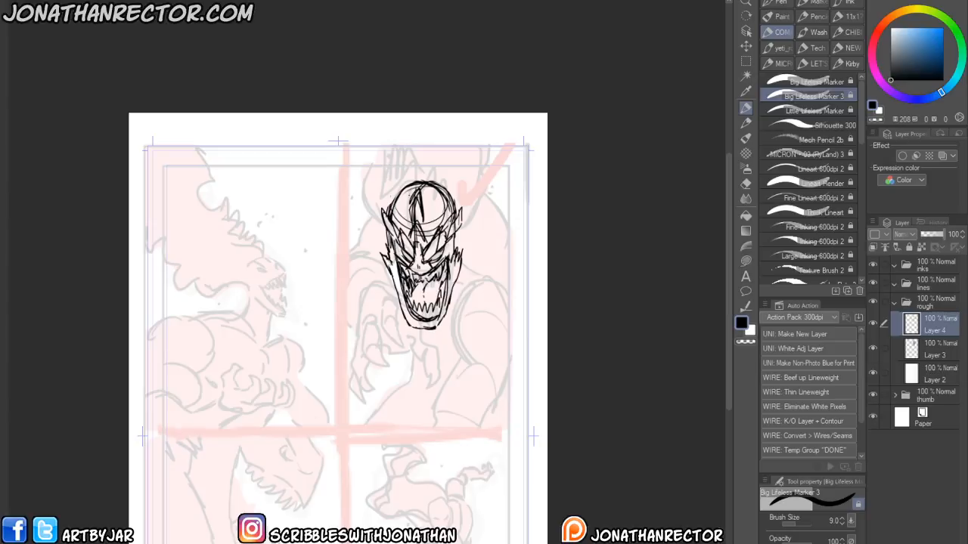
mouse_move(478, 215)
mouse_down()
mouse_move(538, 300)
mouse_move(525, 369)
mouse_up()
mouse_move(468, 308)
mouse_down()
mouse_move(521, 376)
mouse_move(508, 350)
mouse_up()
drag(456, 212, 489, 236)
mouse_move(397, 201)
mouse_down()
mouse_move(370, 209)
mouse_move(384, 279)
mouse_up()
drag(369, 227, 400, 281)
mouse_move(471, 236)
mouse_down()
mouse_move(481, 290)
mouse_move(468, 295)
mouse_up()
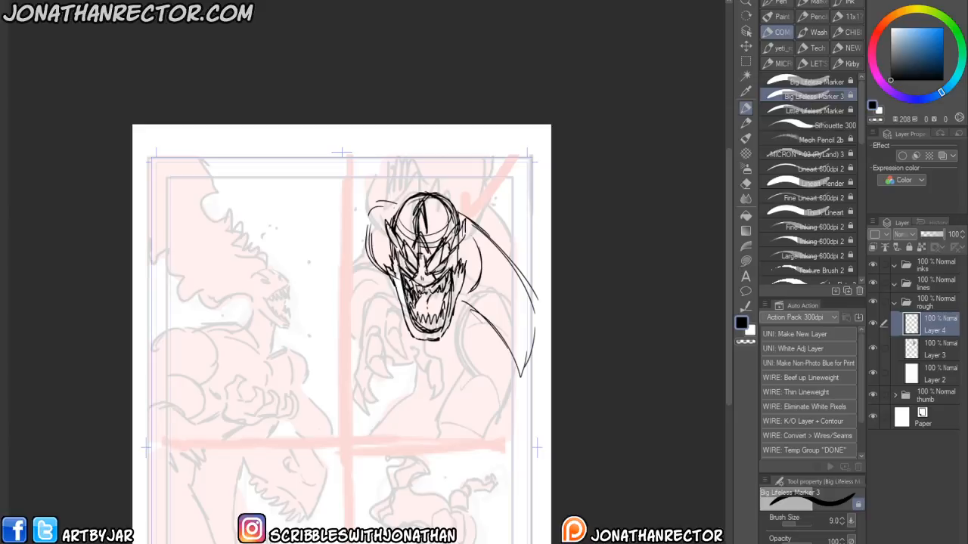
- Rough in the torso, lower body and sweeping tendril lines below the head
mouse_move(398, 282)
mouse_down()
mouse_move(405, 321)
mouse_move(407, 310)
mouse_up()
mouse_move(429, 343)
mouse_down()
mouse_move(458, 395)
mouse_move(489, 408)
mouse_move(520, 376)
mouse_up()
drag(454, 382, 505, 405)
drag(454, 325, 449, 381)
drag(457, 345, 452, 385)
drag(497, 416, 446, 443)
drag(463, 361, 462, 386)
mouse_move(462, 368)
mouse_down()
mouse_move(456, 381)
mouse_move(425, 386)
mouse_move(449, 432)
mouse_up()
mouse_move(422, 390)
mouse_down()
mouse_move(450, 442)
mouse_move(499, 421)
mouse_move(515, 434)
mouse_move(540, 403)
mouse_up()
drag(484, 336, 470, 415)
drag(489, 377, 458, 428)
drag(476, 409, 442, 437)
mouse_move(424, 387)
mouse_down()
mouse_move(374, 415)
mouse_move(373, 407)
mouse_move(358, 438)
mouse_up()
drag(381, 403, 360, 433)
drag(408, 390, 381, 401)
mouse_move(421, 389)
mouse_down()
mouse_move(432, 372)
mouse_move(420, 391)
mouse_up()
drag(433, 371, 440, 378)
mouse_move(499, 432)
mouse_down()
mouse_move(510, 426)
mouse_move(522, 436)
mouse_up()
drag(514, 422, 547, 369)
drag(532, 398, 550, 359)
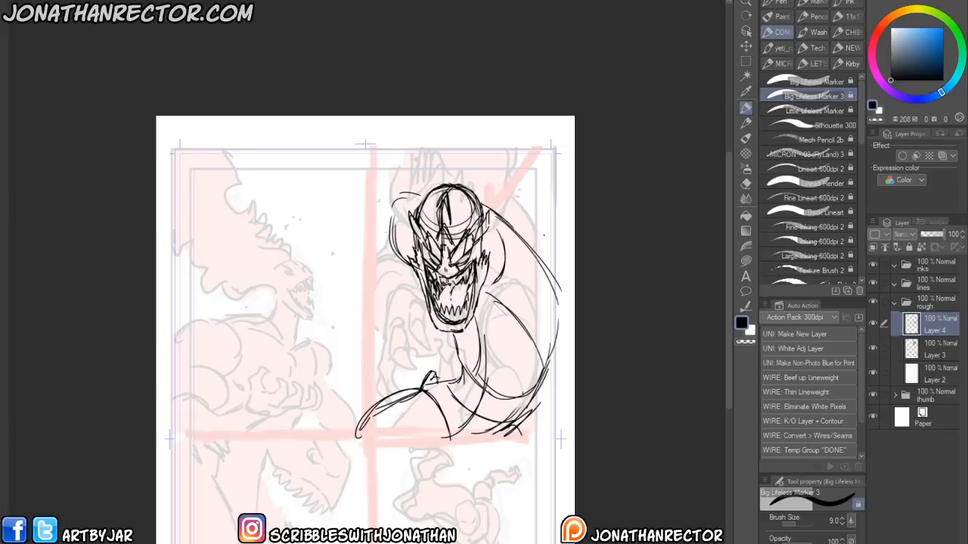
drag(371, 385, 379, 411)
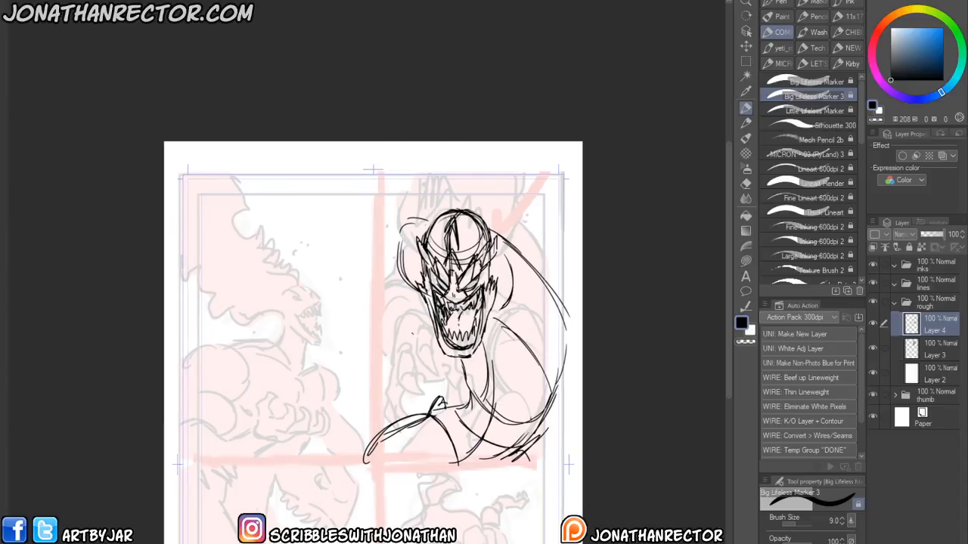
- Sketch a reaching arm ending in a clawed hand in front of the body
mouse_move(422, 331)
mouse_down()
mouse_move(385, 368)
mouse_move(424, 333)
mouse_move(435, 360)
mouse_move(421, 336)
mouse_move(408, 349)
mouse_up()
mouse_move(406, 353)
mouse_down()
mouse_move(417, 344)
mouse_move(404, 357)
mouse_move(412, 377)
mouse_move(422, 375)
mouse_move(419, 355)
mouse_up()
drag(406, 343, 395, 382)
mouse_move(395, 384)
mouse_down()
mouse_move(410, 398)
mouse_move(417, 384)
mouse_up()
drag(414, 384, 397, 372)
mouse_move(406, 372)
mouse_down()
mouse_move(396, 357)
mouse_move(396, 368)
mouse_up()
mouse_move(387, 358)
mouse_down()
mouse_move(381, 380)
mouse_move(396, 398)
mouse_up()
drag(398, 398, 392, 373)
drag(381, 372, 382, 408)
mouse_move(382, 407)
mouse_down()
mouse_move(391, 412)
mouse_move(386, 383)
mouse_up()
mouse_move(391, 342)
mouse_down()
mouse_move(379, 378)
mouse_move(422, 331)
mouse_move(445, 379)
mouse_up()
mouse_move(446, 377)
mouse_down()
mouse_move(455, 384)
mouse_move(443, 391)
mouse_up()
drag(441, 389, 431, 366)
mouse_move(434, 367)
mouse_down()
mouse_move(421, 333)
mouse_move(381, 373)
mouse_up()
- Rework the shoulder lines beside the head with small pen and eraser strokes
mouse_move(414, 330)
mouse_down()
mouse_move(401, 310)
mouse_move(386, 367)
mouse_move(414, 301)
mouse_move(389, 302)
mouse_move(393, 289)
mouse_up()
drag(405, 227, 385, 289)
mouse_move(418, 253)
mouse_down()
mouse_move(403, 264)
mouse_move(407, 300)
mouse_up()
drag(413, 258, 407, 299)
mouse_move(416, 220)
mouse_down()
mouse_move(396, 229)
mouse_move(400, 300)
mouse_move(424, 326)
mouse_up()
drag(406, 292, 391, 301)
key(e)
mouse_move(378, 367)
mouse_down()
mouse_move(361, 330)
mouse_move(366, 312)
mouse_move(371, 365)
mouse_up()
key(p)
drag(378, 304, 360, 360)
mouse_move(388, 304)
mouse_down()
mouse_move(368, 329)
mouse_move(406, 311)
mouse_move(371, 311)
mouse_move(376, 306)
mouse_move(366, 324)
mouse_move(372, 316)
mouse_up()
key(e)
key(p)
key(e)
key(p)
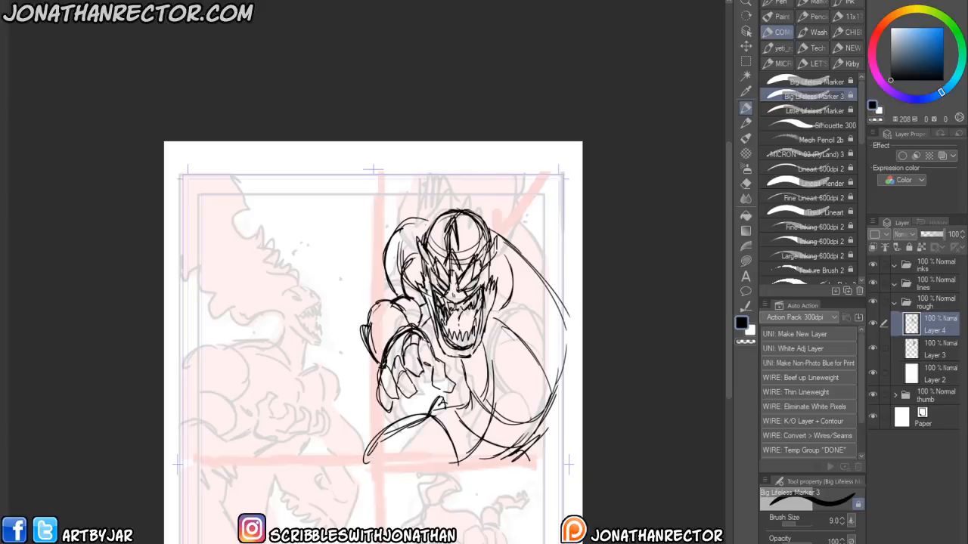
- Add a new layer with red layer color and sketch the clawed hand's fingers in red
key(h)
drag(220, 404, 343, 394)
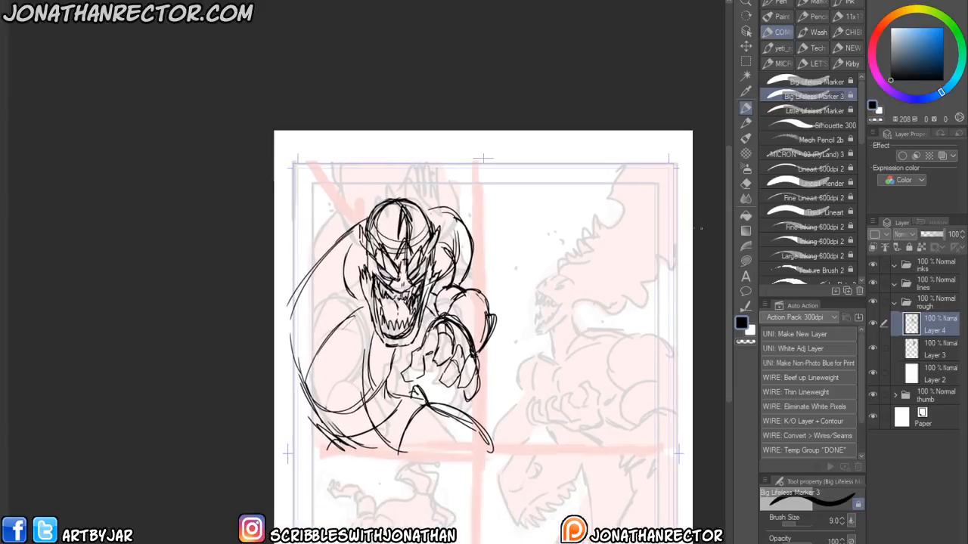
key(ctrl+shift+n)
click(942, 156)
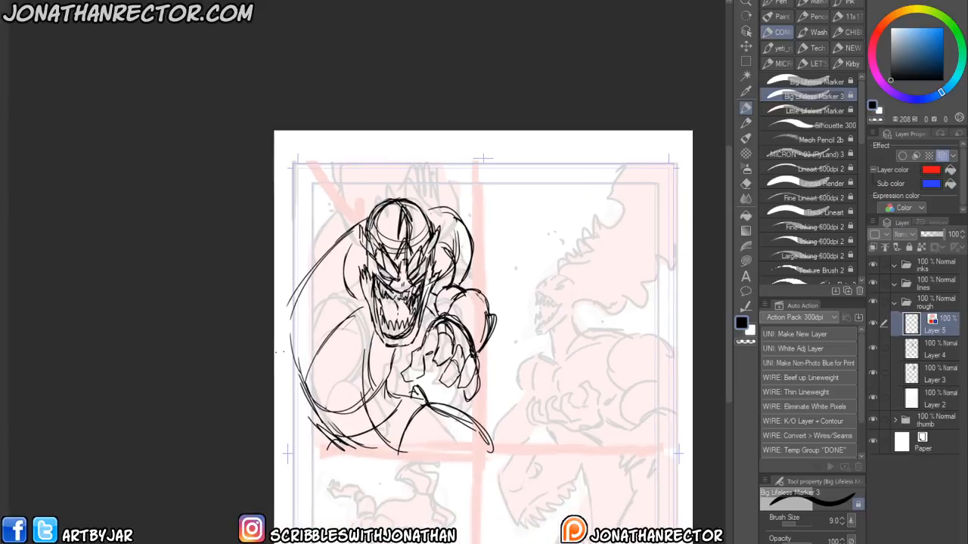
drag(386, 442, 419, 441)
mouse_move(369, 421)
mouse_down()
mouse_move(427, 439)
mouse_move(417, 447)
mouse_move(435, 440)
mouse_move(430, 449)
mouse_move(395, 414)
mouse_up()
mouse_move(432, 443)
mouse_down()
mouse_move(449, 429)
mouse_move(410, 412)
mouse_move(390, 382)
mouse_move(407, 393)
mouse_move(387, 420)
mouse_move(428, 386)
mouse_up()
mouse_move(417, 427)
mouse_down()
mouse_move(423, 378)
mouse_move(443, 388)
mouse_up()
drag(446, 429, 455, 387)
drag(394, 372, 401, 394)
mouse_move(373, 427)
mouse_down()
mouse_move(356, 401)
mouse_move(374, 375)
mouse_move(375, 419)
mouse_up()
drag(366, 384, 375, 364)
mouse_move(420, 390)
mouse_down()
mouse_move(423, 369)
mouse_move(450, 366)
mouse_up()
- Sketch red sweeping tendrils curling around the figure's lower side and back
mouse_move(391, 455)
mouse_down()
mouse_move(422, 448)
mouse_move(304, 463)
mouse_up()
mouse_move(369, 430)
mouse_down()
mouse_move(330, 412)
mouse_move(275, 423)
mouse_move(280, 450)
mouse_up()
mouse_move(403, 447)
mouse_down()
mouse_move(377, 464)
mouse_move(273, 475)
mouse_up()
drag(375, 463, 273, 478)
mouse_move(352, 390)
mouse_down()
mouse_move(319, 416)
mouse_move(278, 410)
mouse_up()
drag(346, 397, 275, 412)
drag(347, 345, 327, 398)
drag(302, 331, 274, 334)
mouse_move(351, 381)
mouse_down()
mouse_move(324, 343)
mouse_move(274, 356)
mouse_move(314, 278)
mouse_move(365, 234)
mouse_up()
mouse_move(295, 325)
mouse_down()
mouse_move(333, 253)
mouse_move(358, 246)
mouse_up()
drag(332, 257, 353, 242)
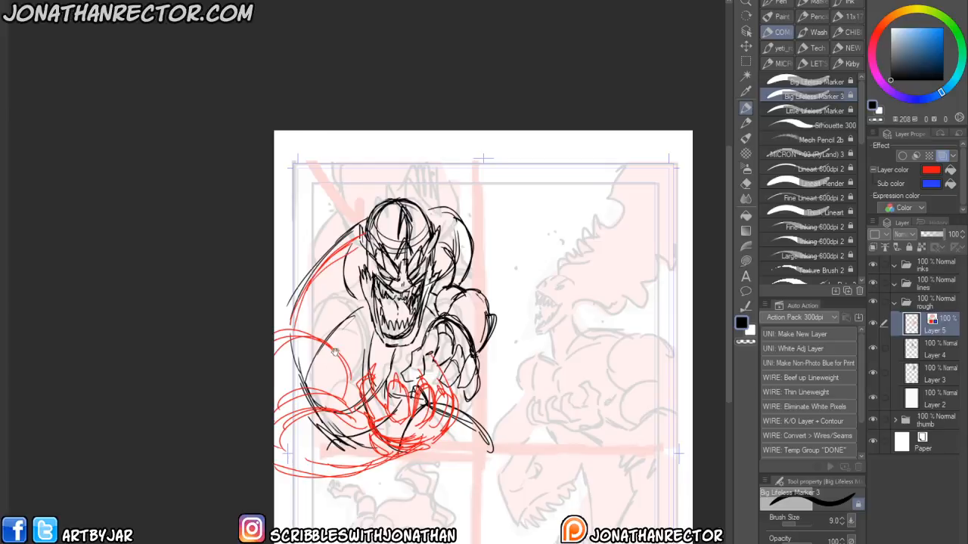
drag(433, 306, 482, 305)
- Cover the rough with a white layer and add a new drawing layer above it
key(h)
drag(210, 423, 308, 448)
drag(416, 256, 500, 328)
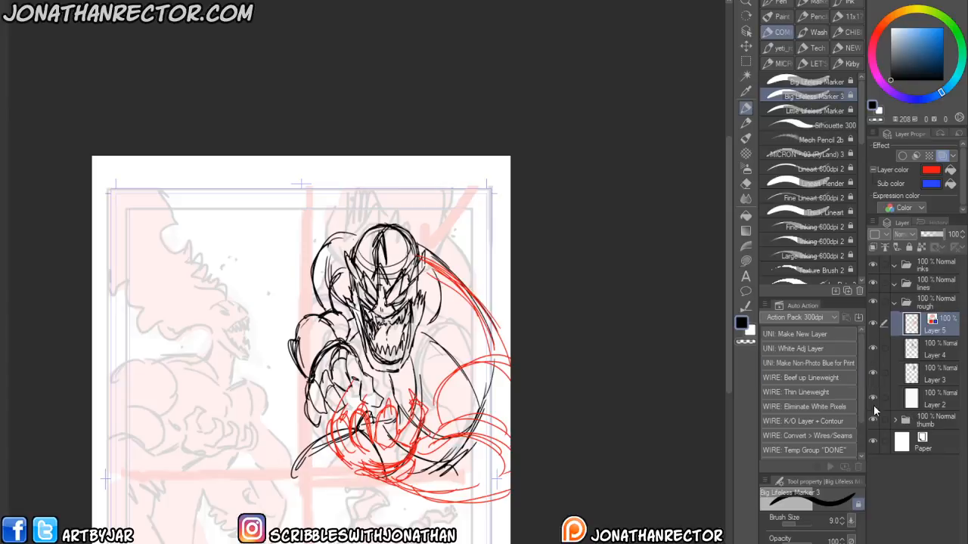
key(F2)
drag(268, 470, 290, 440)
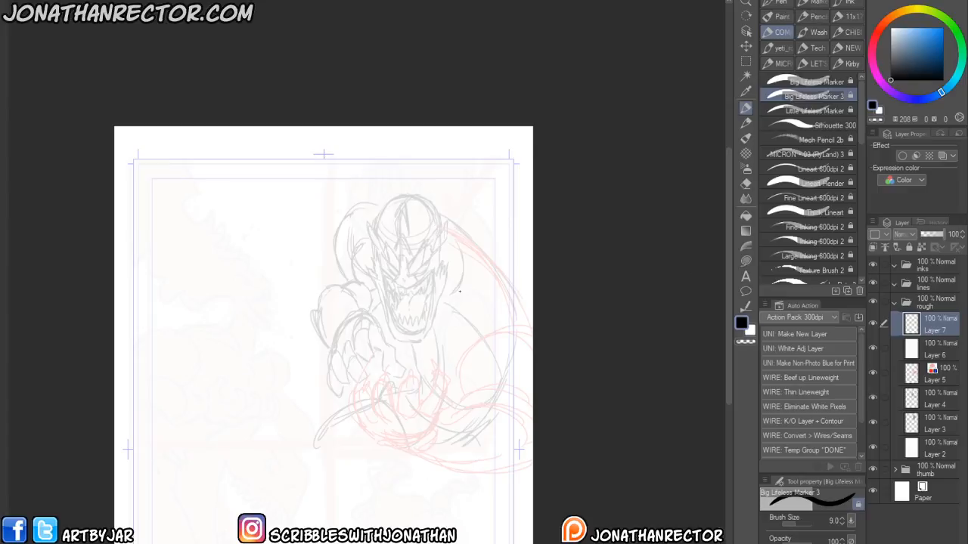
- Draw the clawed fingers of the reaching hand in tighter black lines
mouse_move(407, 428)
mouse_down()
mouse_move(399, 384)
mouse_move(418, 376)
mouse_move(416, 410)
mouse_move(414, 388)
mouse_move(418, 405)
mouse_move(385, 421)
mouse_move(372, 402)
mouse_move(378, 375)
mouse_move(389, 372)
mouse_move(400, 419)
mouse_move(373, 422)
mouse_move(358, 400)
mouse_move(371, 376)
mouse_up()
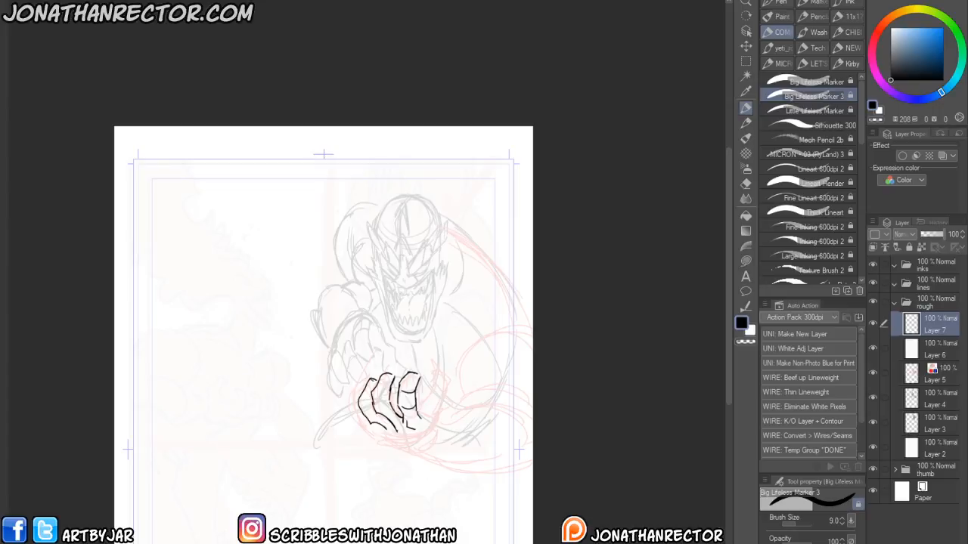
mouse_move(378, 431)
mouse_down()
mouse_move(365, 428)
mouse_move(355, 392)
mouse_move(387, 417)
mouse_move(385, 388)
mouse_move(418, 369)
mouse_move(395, 368)
mouse_move(361, 388)
mouse_up()
mouse_move(417, 414)
mouse_down()
mouse_move(452, 394)
mouse_move(427, 399)
mouse_move(448, 377)
mouse_move(424, 408)
mouse_up()
mouse_move(444, 395)
mouse_down()
mouse_move(423, 459)
mouse_move(372, 436)
mouse_move(401, 452)
mouse_up()
mouse_move(394, 430)
mouse_down()
mouse_move(419, 452)
mouse_move(399, 447)
mouse_move(430, 450)
mouse_move(411, 459)
mouse_move(454, 470)
mouse_move(428, 467)
mouse_move(439, 468)
mouse_up()
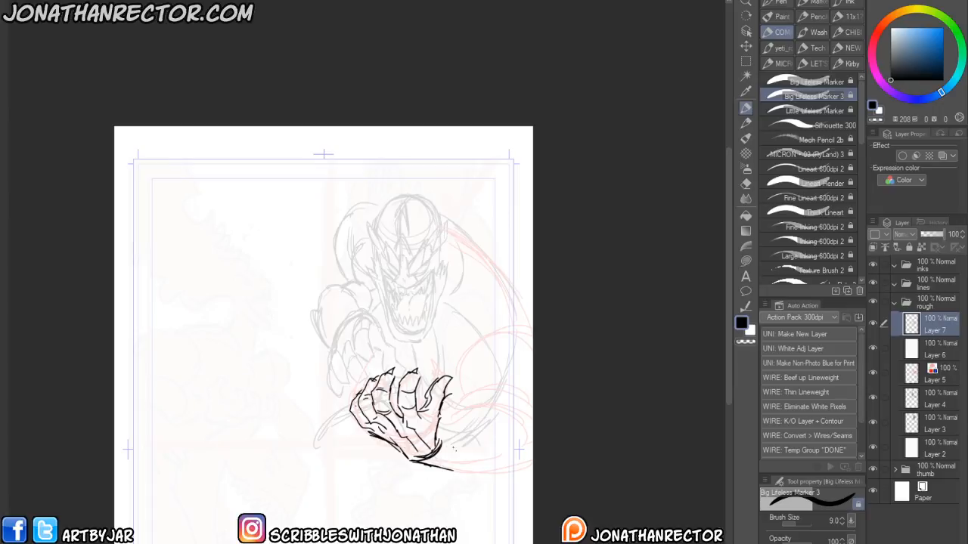
- Draw tendril curves sweeping from the hand around the side of the figure
drag(440, 445, 453, 438)
mouse_move(444, 441)
mouse_down()
mouse_move(505, 395)
mouse_move(533, 407)
mouse_up()
drag(441, 473, 534, 461)
mouse_move(444, 475)
mouse_down()
mouse_move(534, 467)
mouse_move(498, 457)
mouse_up()
drag(512, 470, 529, 468)
drag(532, 382, 459, 436)
drag(499, 386, 458, 437)
mouse_move(474, 387)
mouse_down()
mouse_move(462, 402)
mouse_move(459, 354)
mouse_move(501, 316)
mouse_move(499, 341)
mouse_move(476, 378)
mouse_up()
mouse_move(499, 346)
mouse_down()
mouse_move(457, 393)
mouse_move(481, 400)
mouse_up()
drag(518, 330, 526, 378)
drag(505, 349, 532, 305)
drag(458, 312, 477, 345)
drag(514, 293, 451, 231)
drag(520, 304, 446, 229)
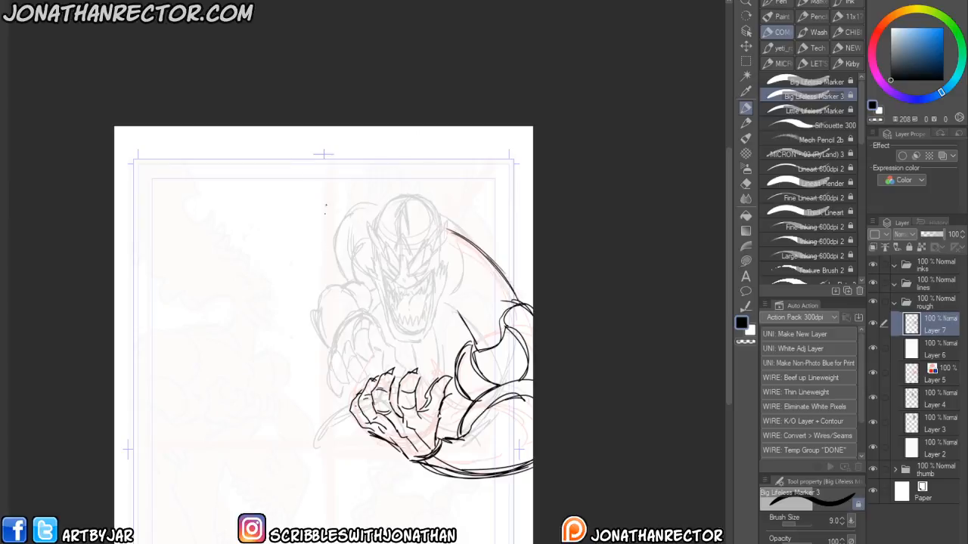
- Refine the hand's claws with pen and eraser strokes, undoing the last stroke
mouse_move(417, 421)
mouse_down()
mouse_move(425, 443)
mouse_move(396, 441)
mouse_up()
drag(395, 437, 411, 459)
key(e)
drag(409, 372, 422, 366)
mouse_move(421, 366)
mouse_down()
mouse_move(418, 377)
mouse_move(399, 363)
mouse_move(384, 370)
mouse_move(407, 390)
mouse_move(405, 423)
mouse_up()
mouse_move(384, 380)
mouse_down()
mouse_move(380, 406)
mouse_move(394, 424)
mouse_move(371, 395)
mouse_up()
drag(436, 391, 422, 412)
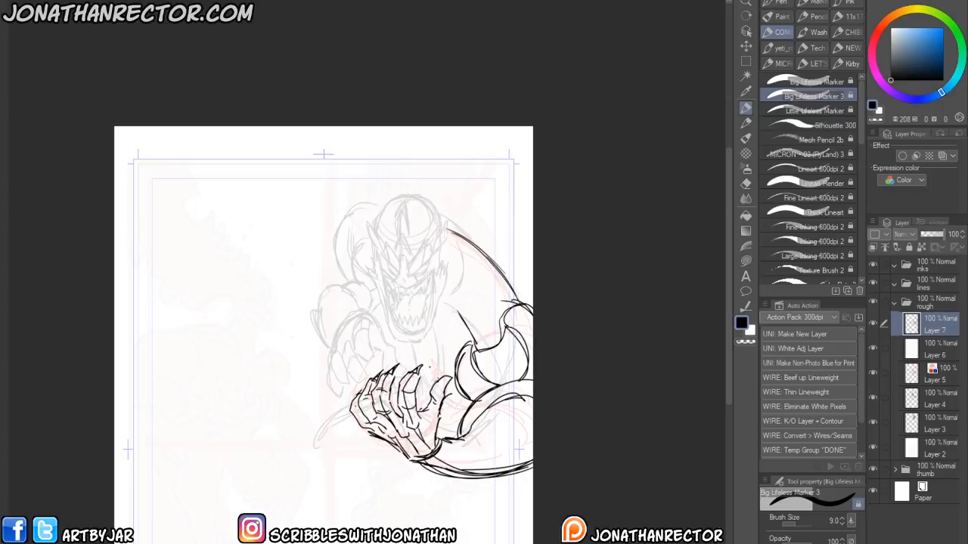
drag(443, 372, 428, 396)
key(ctrl+z)
- Draw the tendril's lower strokes beneath the clawed hand
key(h)
mouse_move(292, 395)
mouse_down()
mouse_move(353, 434)
mouse_move(342, 421)
mouse_up()
key(e)
key(p)
mouse_move(352, 467)
mouse_down()
mouse_move(350, 416)
mouse_move(362, 449)
mouse_up()
mouse_move(347, 407)
mouse_down()
mouse_move(362, 443)
mouse_move(354, 478)
mouse_move(365, 507)
mouse_move(331, 501)
mouse_up()
drag(345, 503, 361, 507)
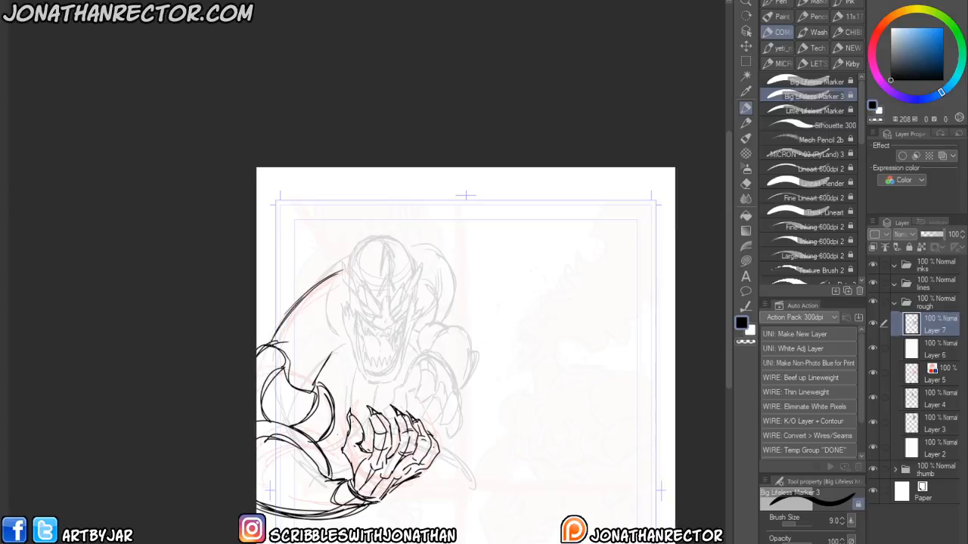
- Touch up the tendril loop beside the arm with small pen and eraser strokes
key(e)
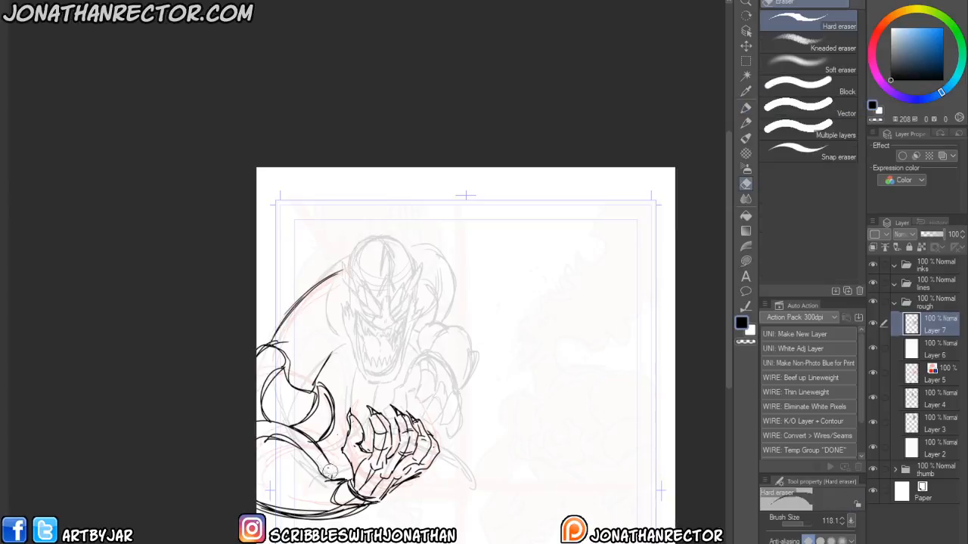
key(p)
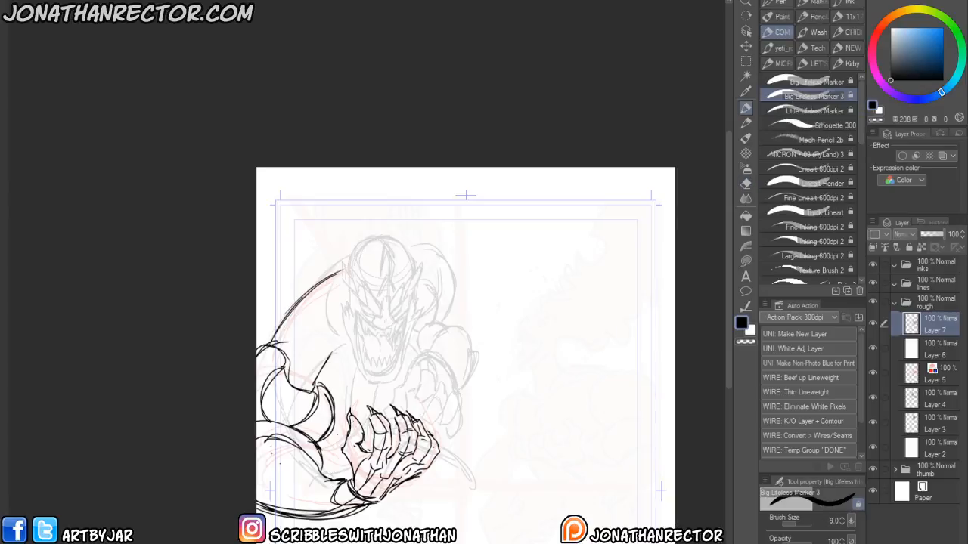
mouse_move(261, 431)
mouse_down()
mouse_move(317, 473)
mouse_move(297, 447)
mouse_move(266, 438)
mouse_move(298, 453)
mouse_move(282, 449)
mouse_move(276, 469)
mouse_move(333, 516)
mouse_up()
key(e)
key(p)
drag(257, 488, 295, 514)
key(e)
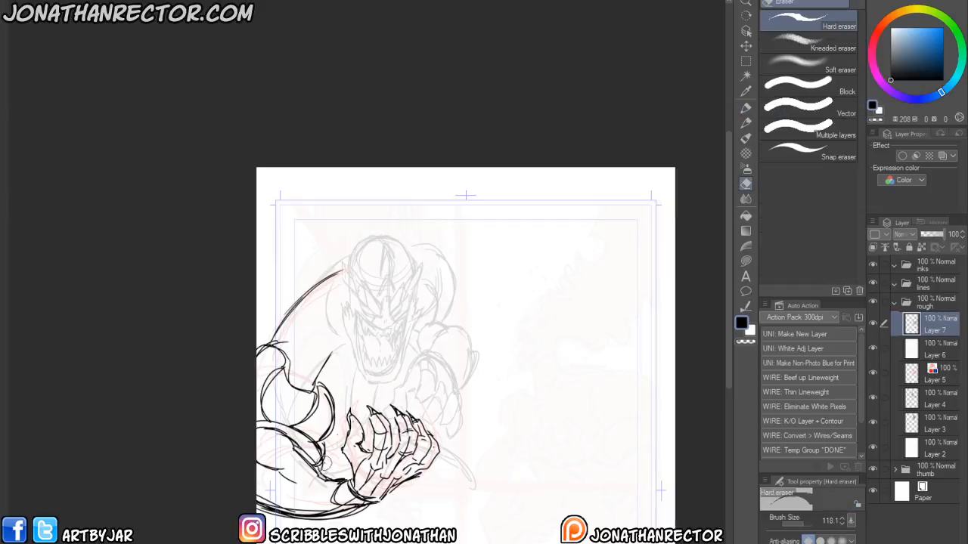
key(p)
drag(321, 369, 339, 345)
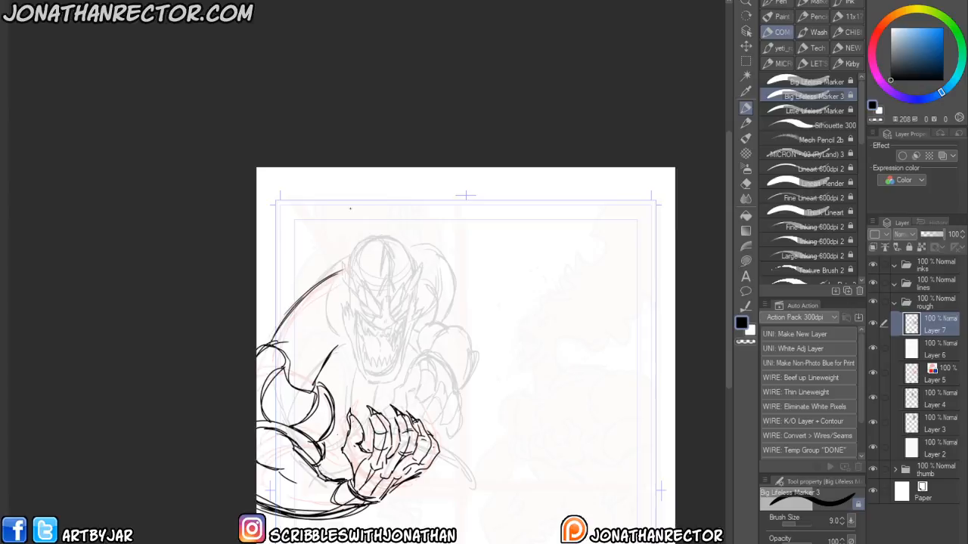
mouse_move(306, 376)
mouse_down()
mouse_move(354, 365)
mouse_move(331, 353)
mouse_move(350, 375)
mouse_up()
- Draw a second clawed hand reaching forward beside the first hand
key(e)
key(p)
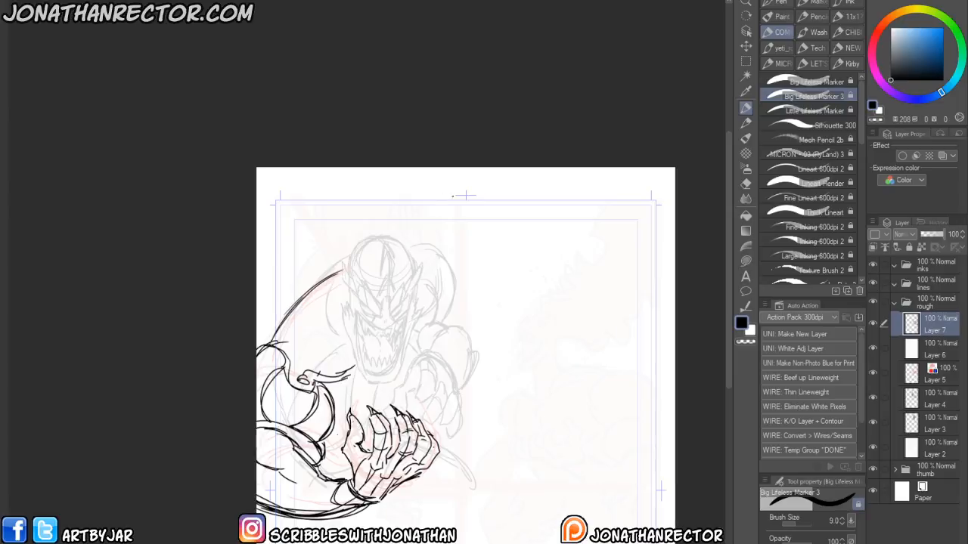
mouse_move(432, 364)
mouse_down()
mouse_move(437, 385)
mouse_move(415, 404)
mouse_move(436, 386)
mouse_move(425, 369)
mouse_move(434, 366)
mouse_move(444, 414)
mouse_move(428, 420)
mouse_move(446, 386)
mouse_move(458, 422)
mouse_move(442, 424)
mouse_move(450, 410)
mouse_move(447, 424)
mouse_up()
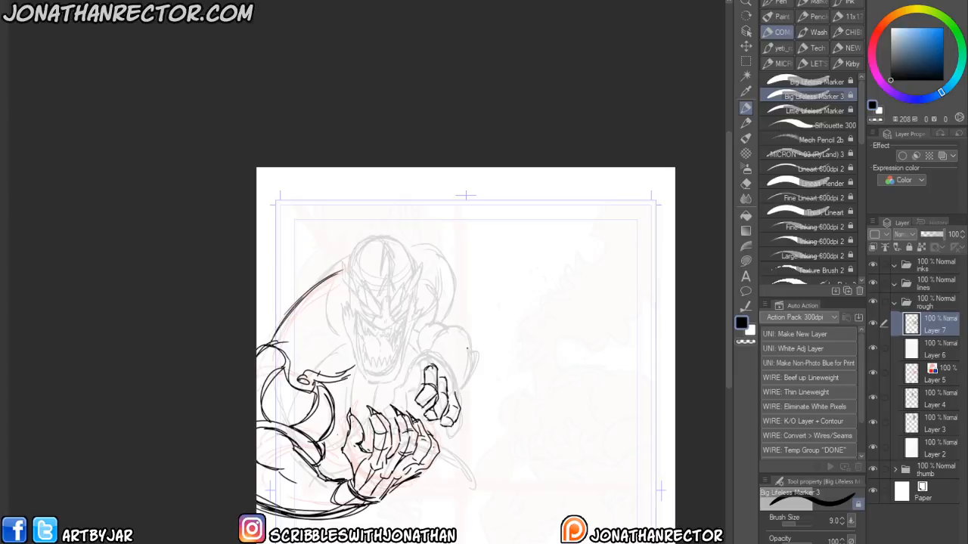
mouse_move(455, 383)
mouse_down()
mouse_move(456, 397)
mouse_move(447, 380)
mouse_move(457, 387)
mouse_up()
drag(437, 355, 466, 427)
drag(464, 423, 443, 437)
mouse_move(444, 427)
mouse_down()
mouse_move(440, 437)
mouse_move(458, 431)
mouse_up()
mouse_move(423, 355)
mouse_down()
mouse_move(404, 367)
mouse_move(390, 405)
mouse_up()
mouse_move(387, 405)
mouse_down()
mouse_move(423, 379)
mouse_move(385, 406)
mouse_up()
mouse_move(404, 372)
mouse_down()
mouse_move(453, 346)
mouse_move(459, 382)
mouse_move(438, 340)
mouse_move(465, 306)
mouse_move(460, 380)
mouse_up()
- Draw the shoulder and arm leading to the second hand, plus a contour stroke beside the head
drag(475, 310, 460, 379)
drag(464, 307, 486, 312)
mouse_move(484, 308)
mouse_down()
mouse_move(481, 326)
mouse_move(438, 300)
mouse_move(453, 300)
mouse_up()
mouse_move(439, 336)
mouse_down()
mouse_move(421, 341)
mouse_move(440, 298)
mouse_up()
mouse_move(424, 332)
mouse_down()
mouse_move(441, 289)
mouse_move(416, 245)
mouse_move(439, 298)
mouse_up()
drag(438, 290, 423, 329)
drag(430, 270, 438, 289)
drag(420, 307, 412, 335)
mouse_move(422, 290)
mouse_down()
mouse_move(413, 396)
mouse_move(337, 421)
mouse_move(381, 390)
mouse_move(377, 383)
mouse_up()
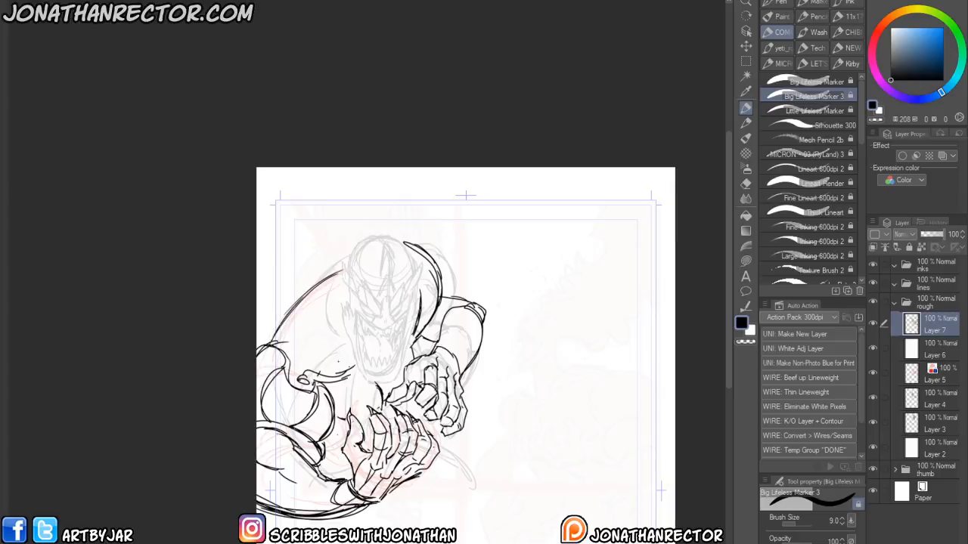
drag(325, 363, 342, 300)
- Erase the old rough sketch lines on Layer 4 underneath the figure
key(h)
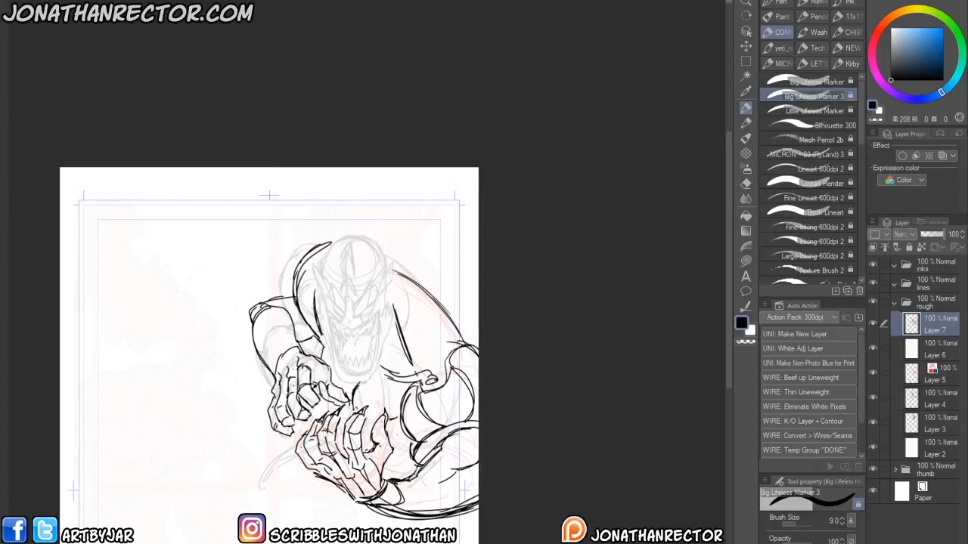
mouse_move(298, 455)
mouse_down()
mouse_move(257, 480)
mouse_move(254, 502)
mouse_move(278, 501)
mouse_up()
click(934, 399)
key(e)
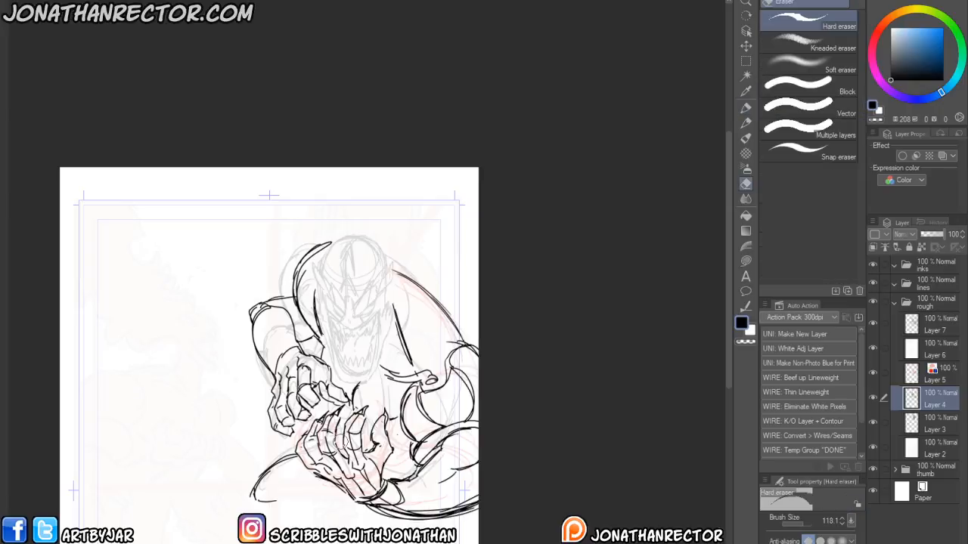
click(873, 398)
click(873, 398)
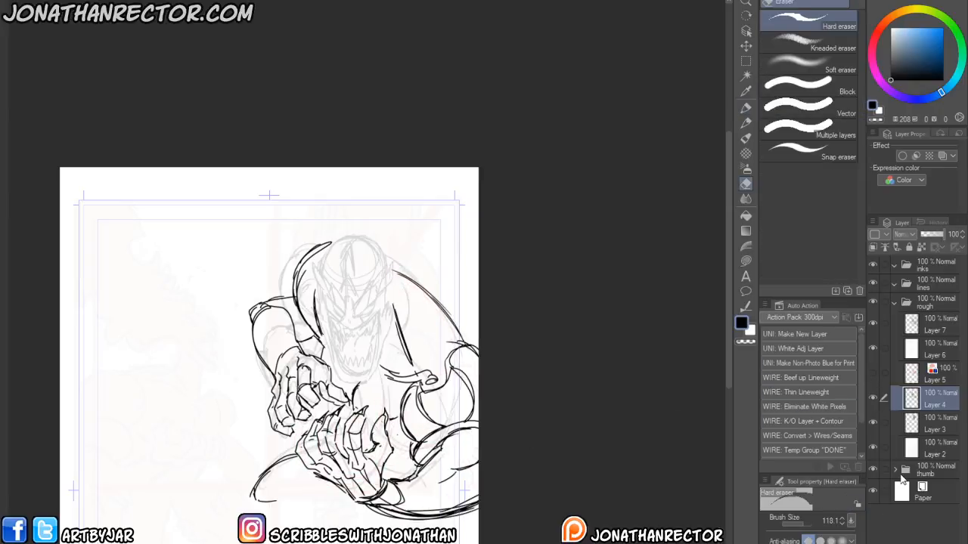
mouse_move(296, 269)
mouse_down()
mouse_move(311, 242)
mouse_move(291, 297)
mouse_move(315, 305)
mouse_move(287, 341)
mouse_move(245, 321)
mouse_move(296, 430)
mouse_move(314, 353)
mouse_move(350, 466)
mouse_move(266, 418)
mouse_move(322, 500)
mouse_move(273, 470)
mouse_move(292, 526)
mouse_move(372, 478)
mouse_move(355, 426)
mouse_move(382, 389)
mouse_move(380, 437)
mouse_move(382, 427)
mouse_move(406, 455)
mouse_move(388, 467)
mouse_move(445, 460)
mouse_up()
mouse_move(447, 411)
mouse_down()
mouse_move(468, 418)
mouse_move(409, 301)
mouse_move(405, 316)
mouse_move(384, 240)
mouse_move(417, 358)
mouse_move(393, 347)
mouse_move(392, 321)
mouse_move(360, 405)
mouse_up()
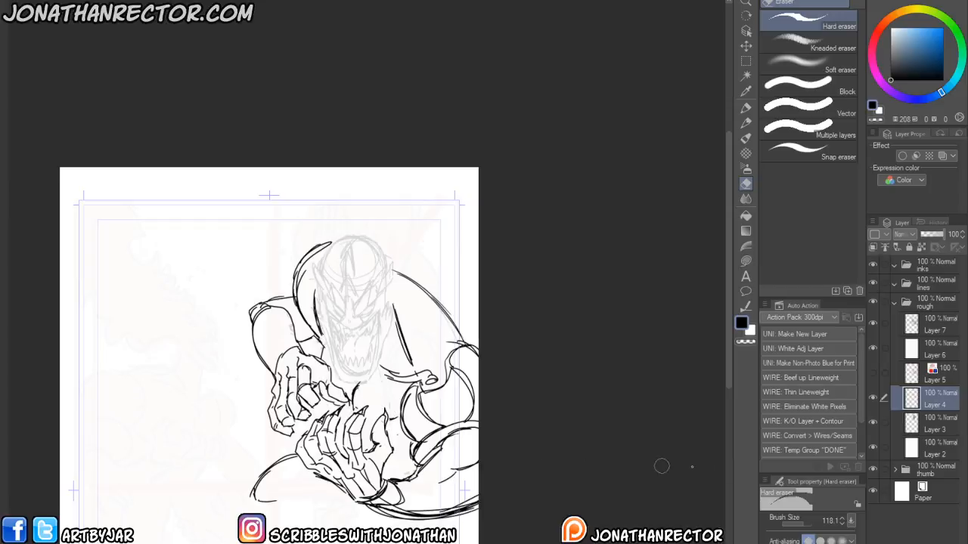
- Show Layer 6 and duplicate Layer 2, setting the copy's opacity to 56%
click(872, 349)
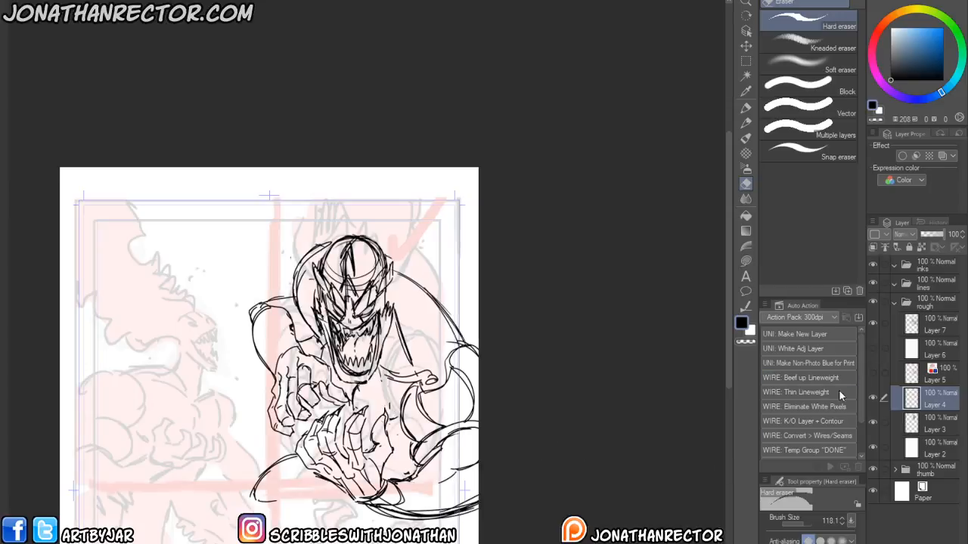
click(928, 453)
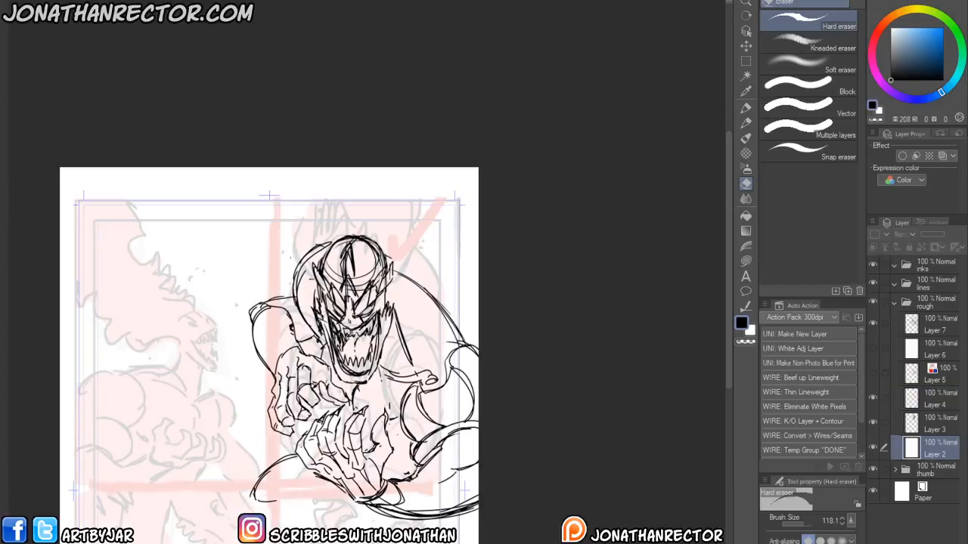
key(ctrl+c)
key(ctrl+v)
drag(938, 235, 937, 239)
- Add a pen stroke across the figure's chest on Layer 7
click(923, 329)
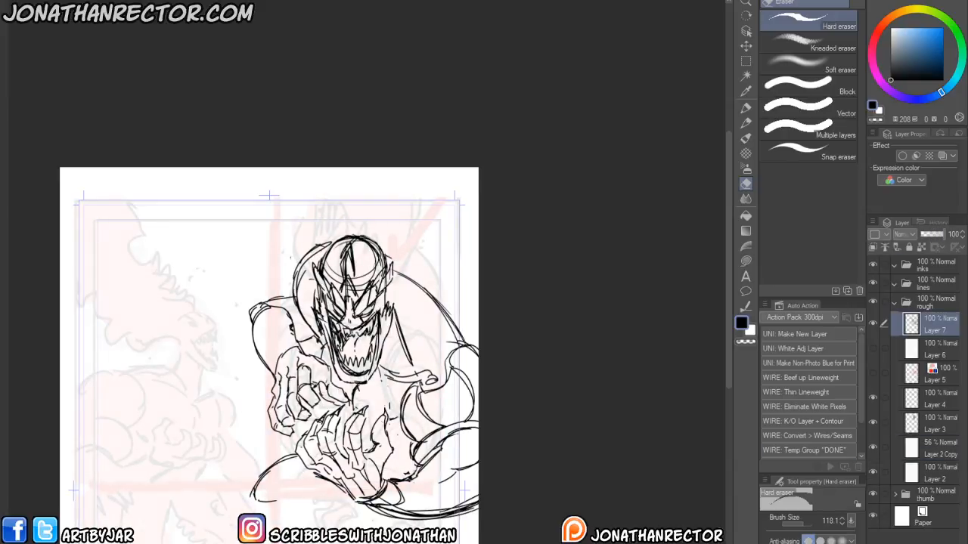
key(p)
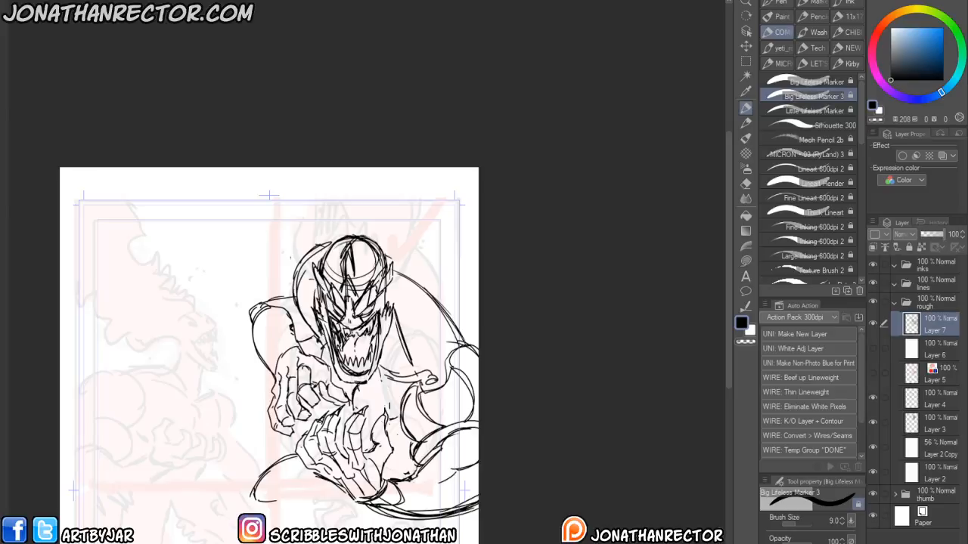
drag(333, 395, 376, 392)
- Create a new layer with layer color enabled and draw red accent marks around the eyes
key(ctrl+shift+n)
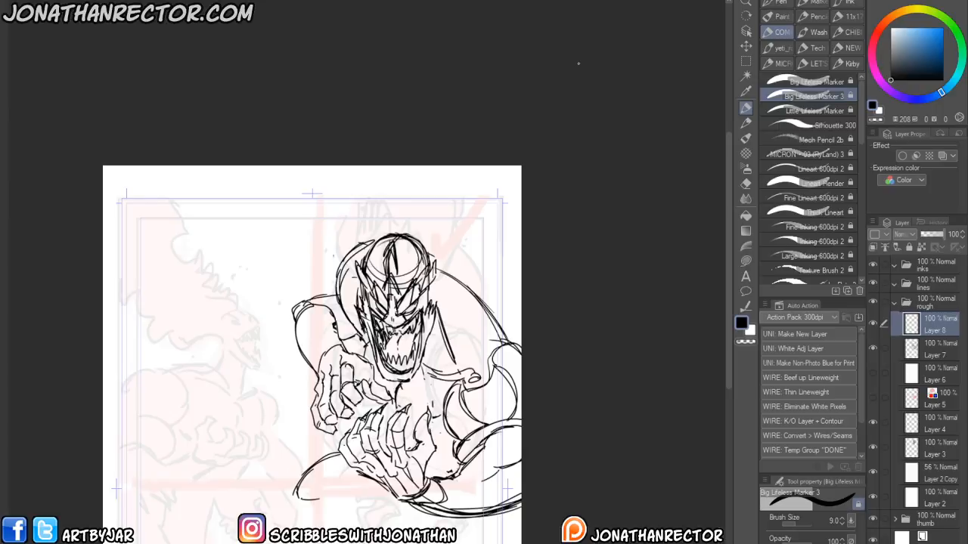
click(943, 155)
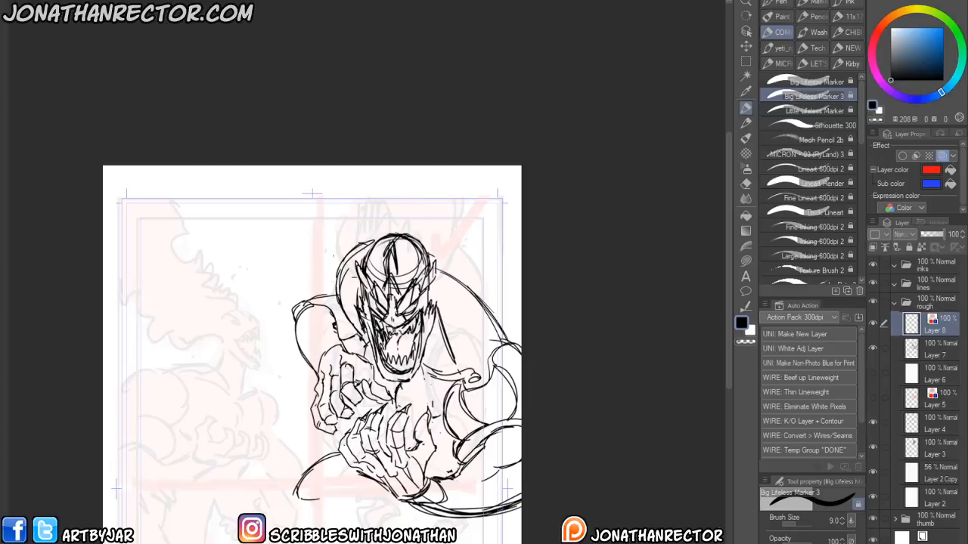
drag(399, 314, 404, 320)
mouse_move(394, 295)
mouse_down()
mouse_move(386, 319)
mouse_move(422, 340)
mouse_move(432, 305)
mouse_up()
mouse_move(434, 304)
mouse_down()
mouse_move(439, 332)
mouse_move(438, 288)
mouse_up()
drag(436, 312, 437, 323)
drag(368, 304, 359, 328)
drag(361, 289, 360, 310)
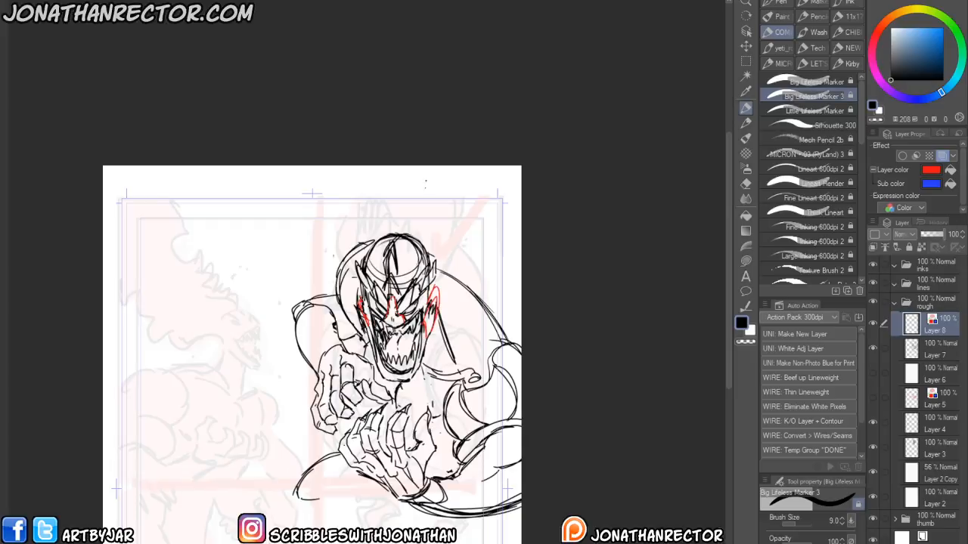
- Draw red jagged lightning lines rising above the head
drag(362, 260, 387, 171)
mouse_move(460, 276)
mouse_down()
mouse_move(496, 249)
mouse_move(491, 232)
mouse_move(520, 211)
mouse_up()
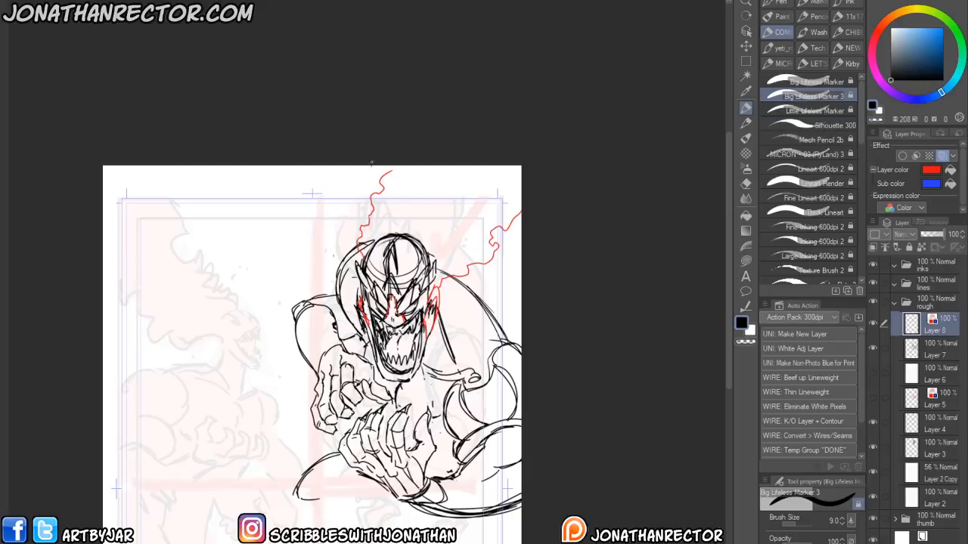
drag(359, 172, 353, 222)
key(ctrl+o)
key(Escape)
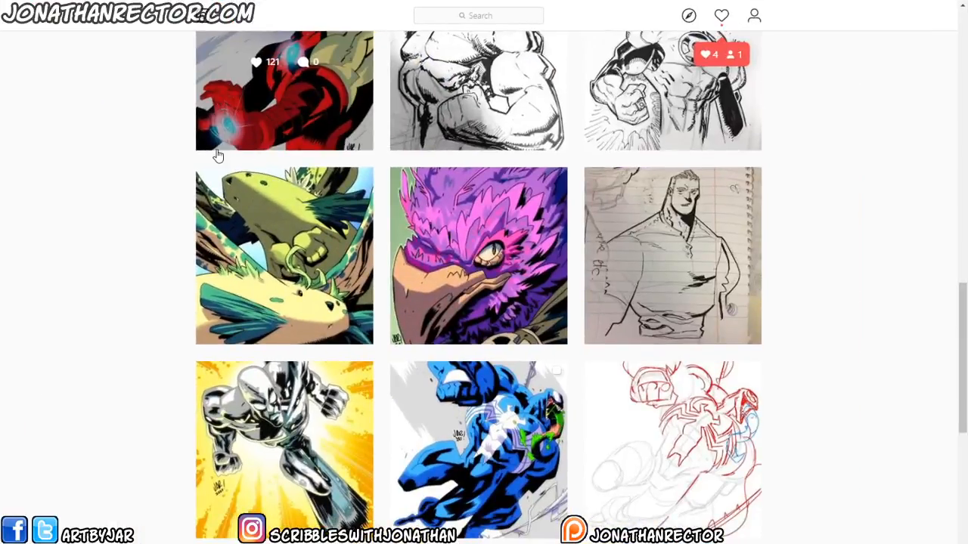
- Switch to the Instagram profile in the browser and view the A/B/C/D comparison posts
scroll(669, 302, down, 5)
scroll(670, 320, down, 8)
scroll(319, 390, up, 2)
click(319, 390)
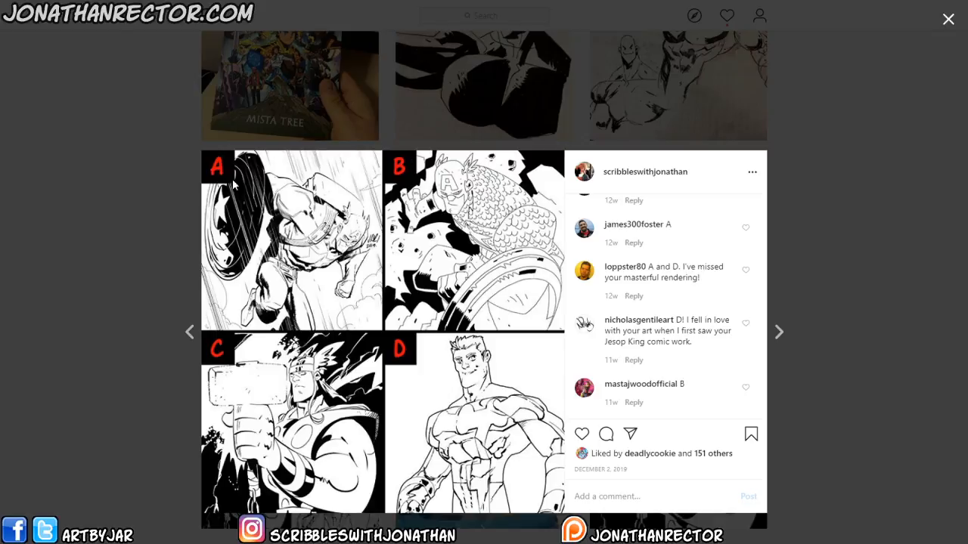
click(151, 321)
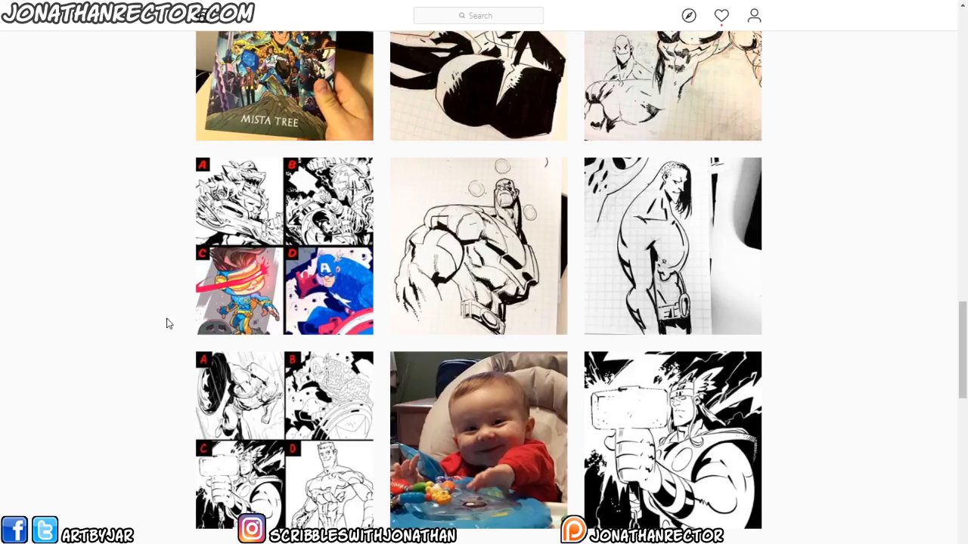
click(217, 286)
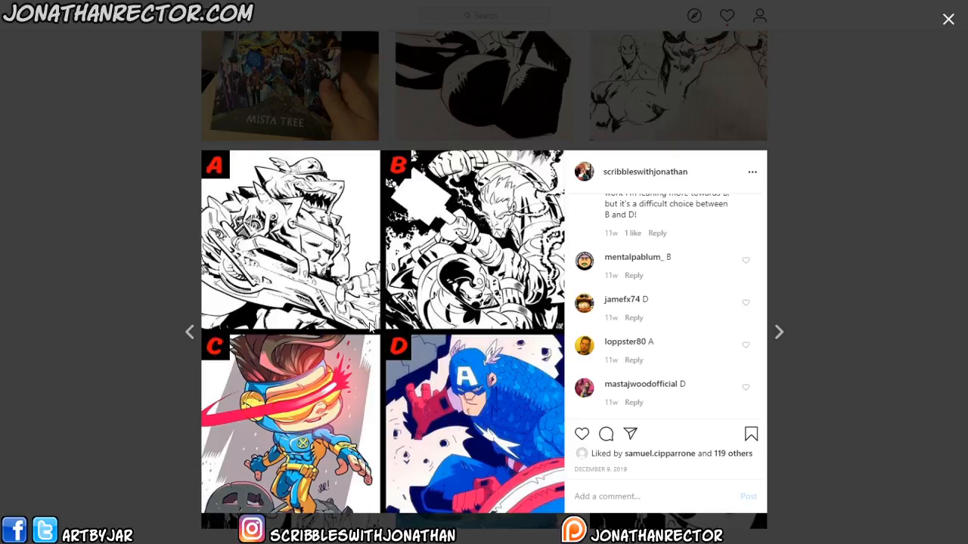
click(121, 330)
click(307, 397)
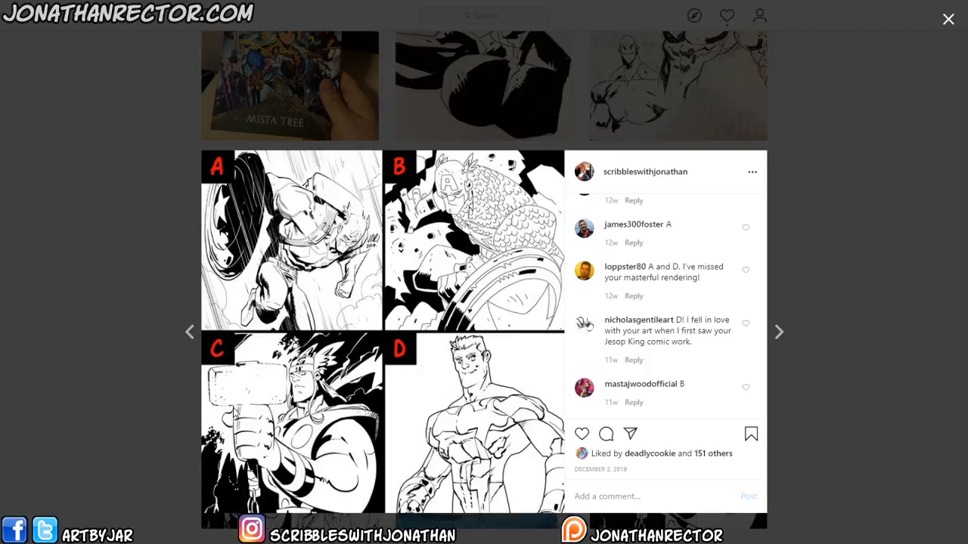
click(167, 396)
click(313, 293)
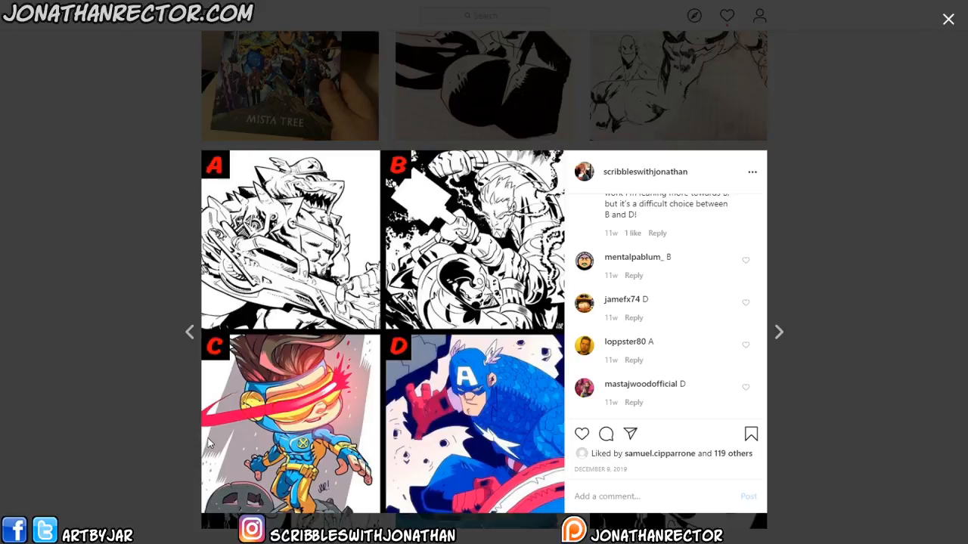
click(129, 350)
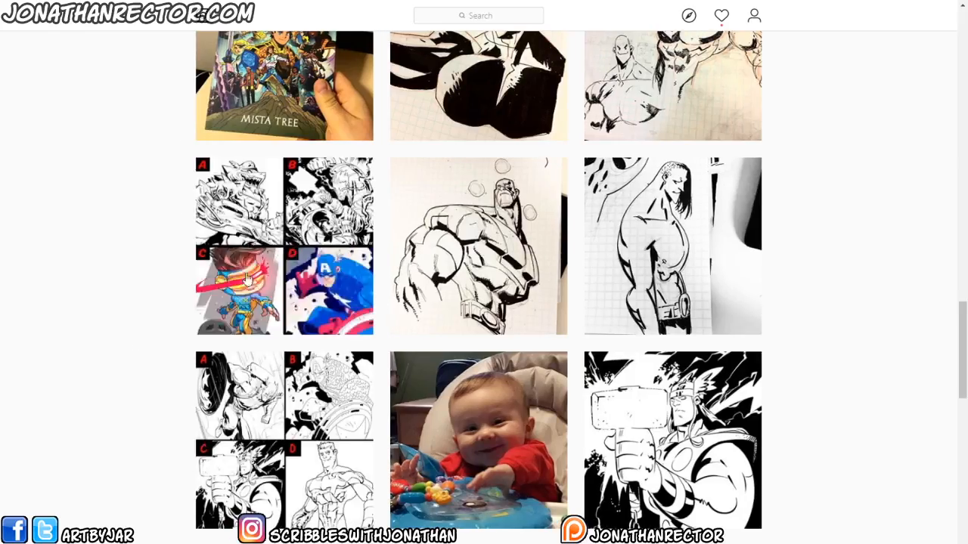
click(410, 404)
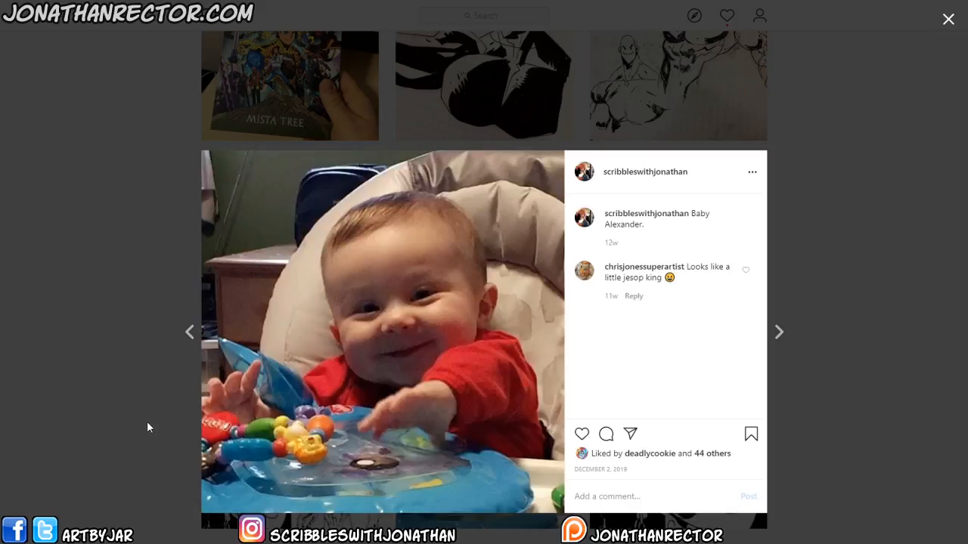
click(149, 426)
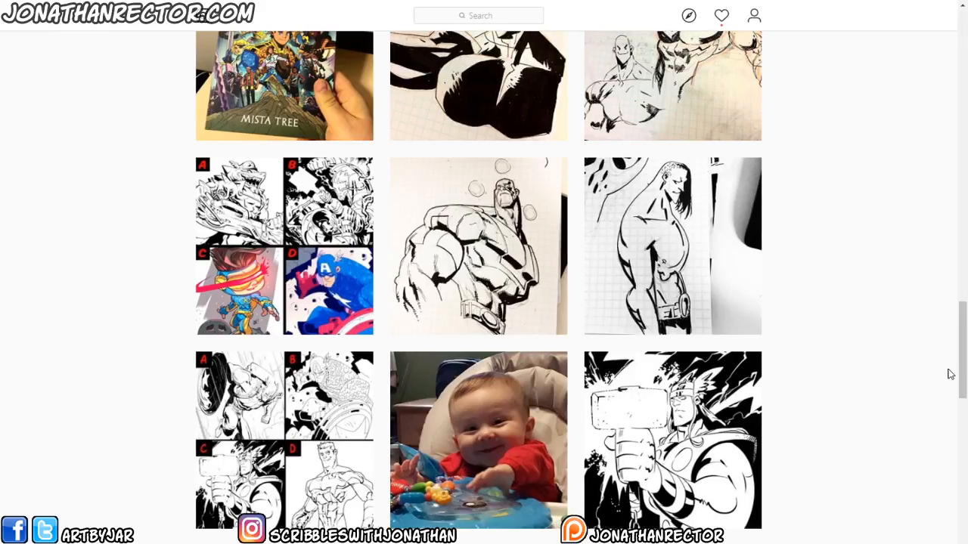
- Open more posts in the profile grid, including the slides of the blue Venom artwork
scroll(961, 386, up, 2)
click(645, 463)
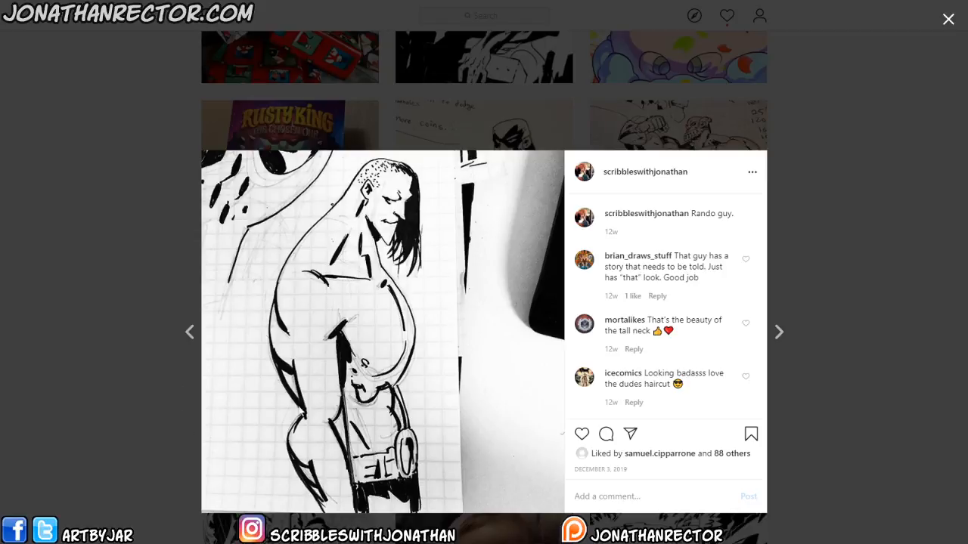
click(132, 379)
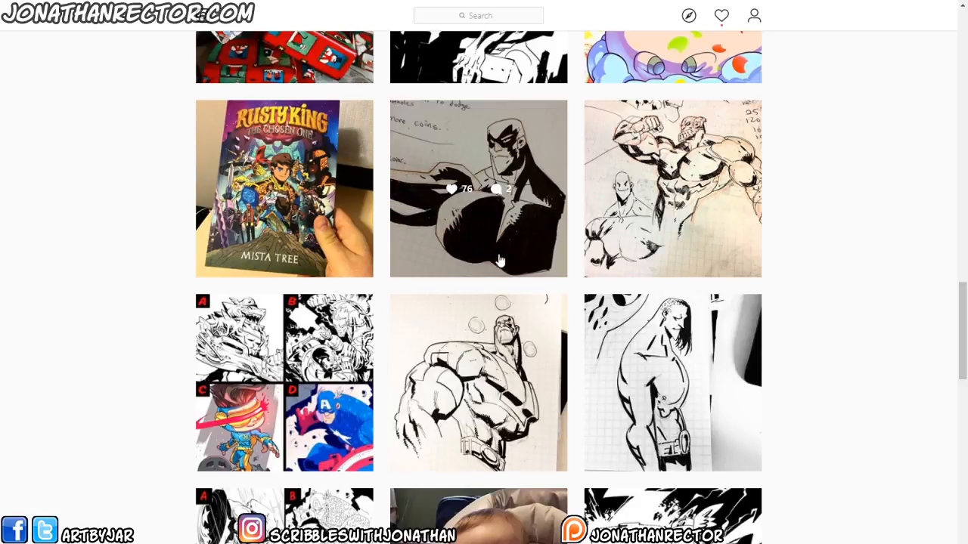
click(477, 252)
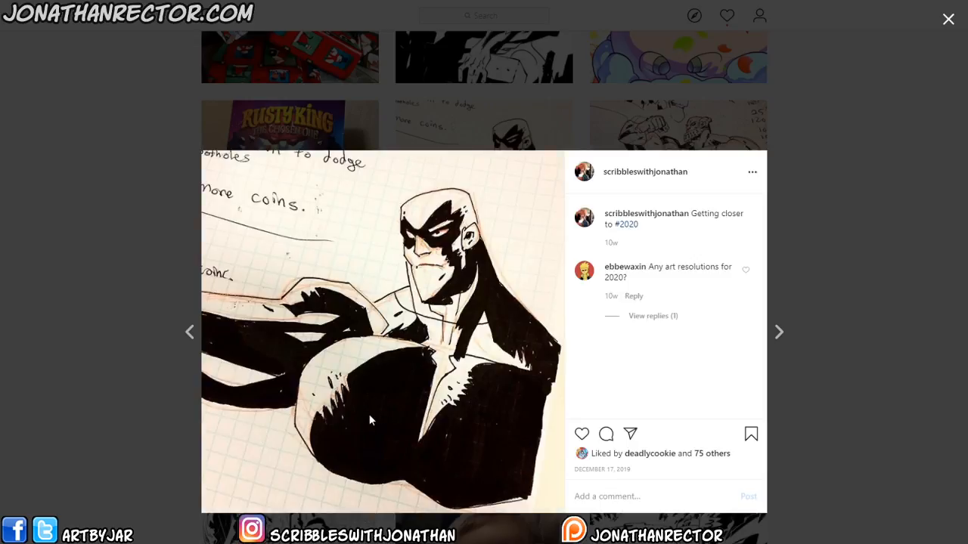
click(156, 415)
drag(962, 346, 958, 284)
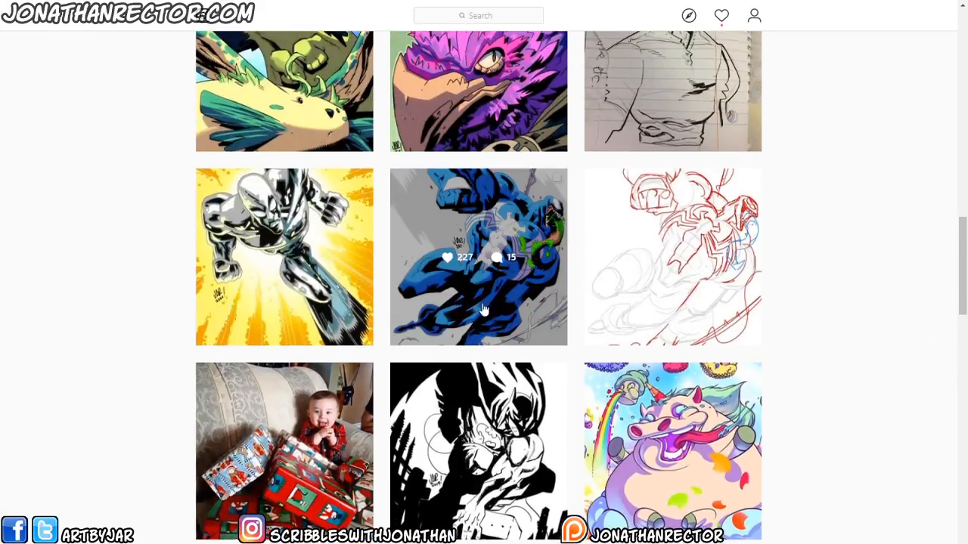
click(432, 317)
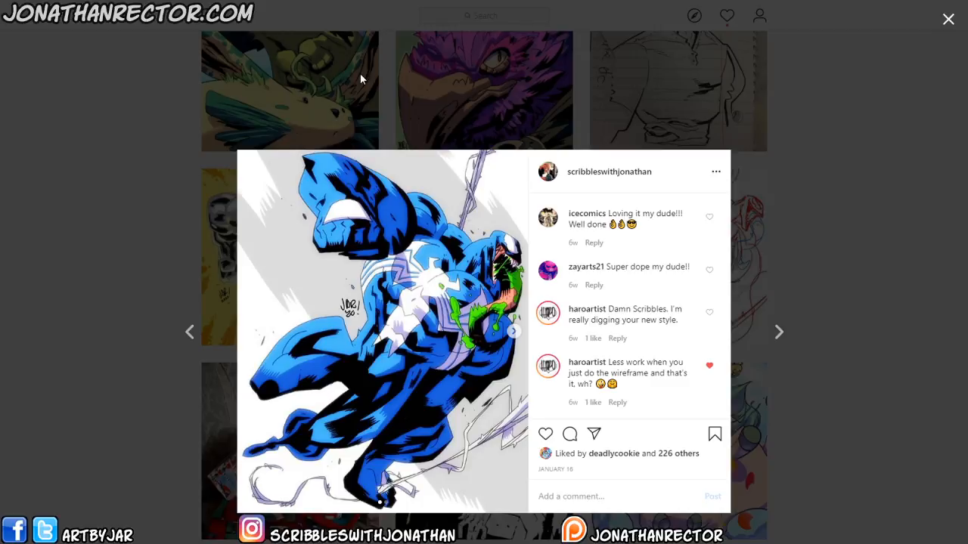
click(513, 331)
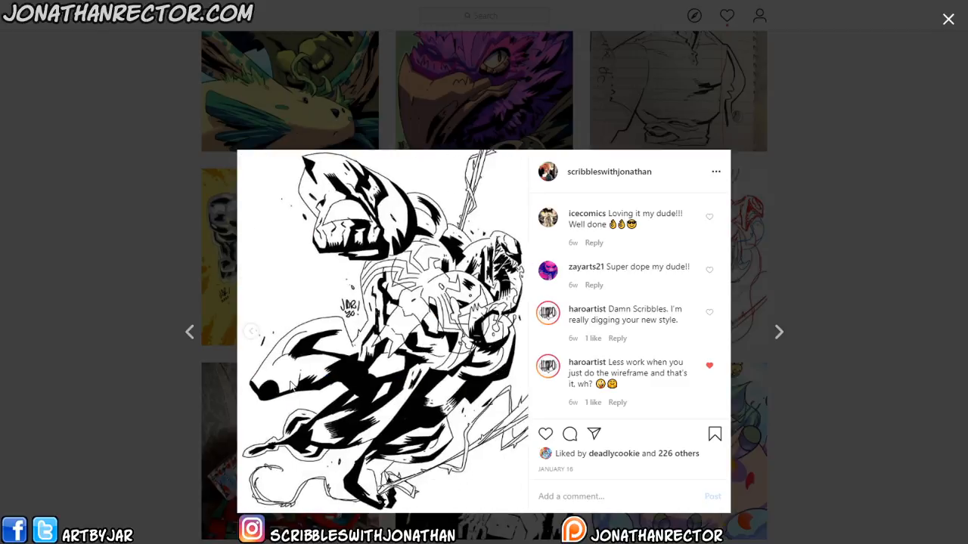
click(251, 333)
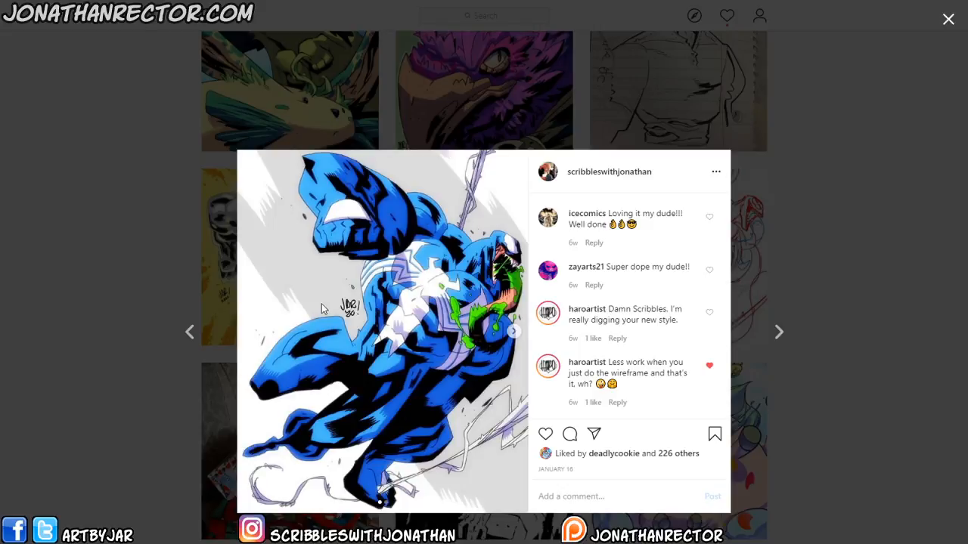
click(143, 320)
click(254, 213)
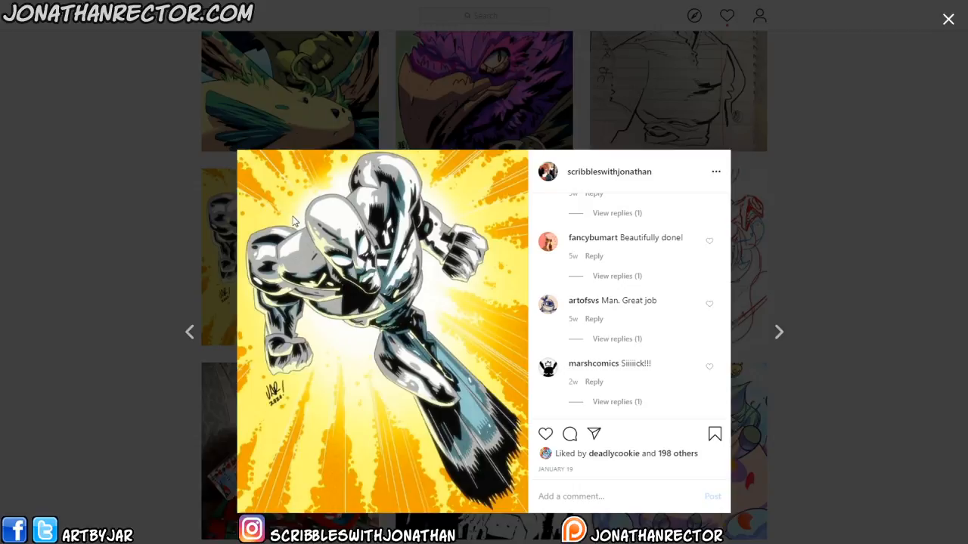
click(148, 230)
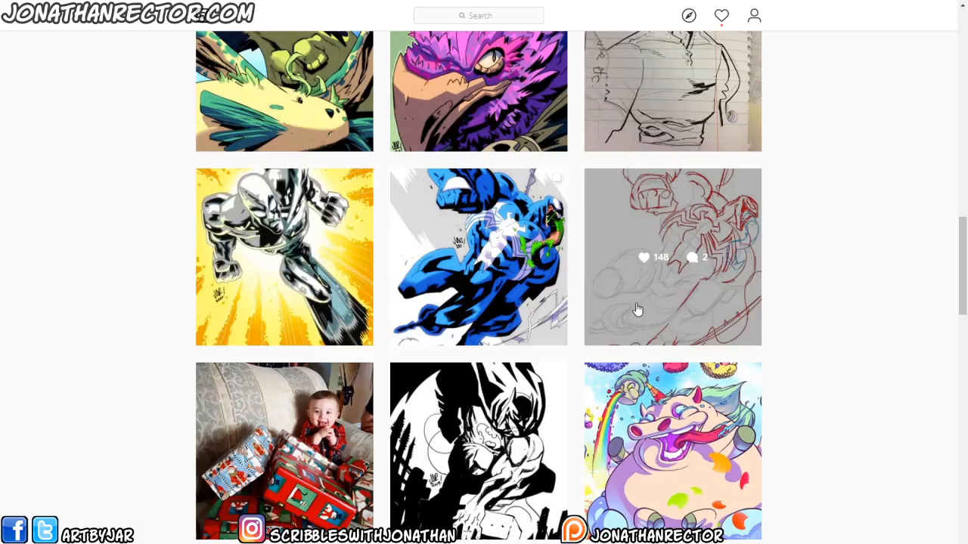
scroll(957, 267, up, 5)
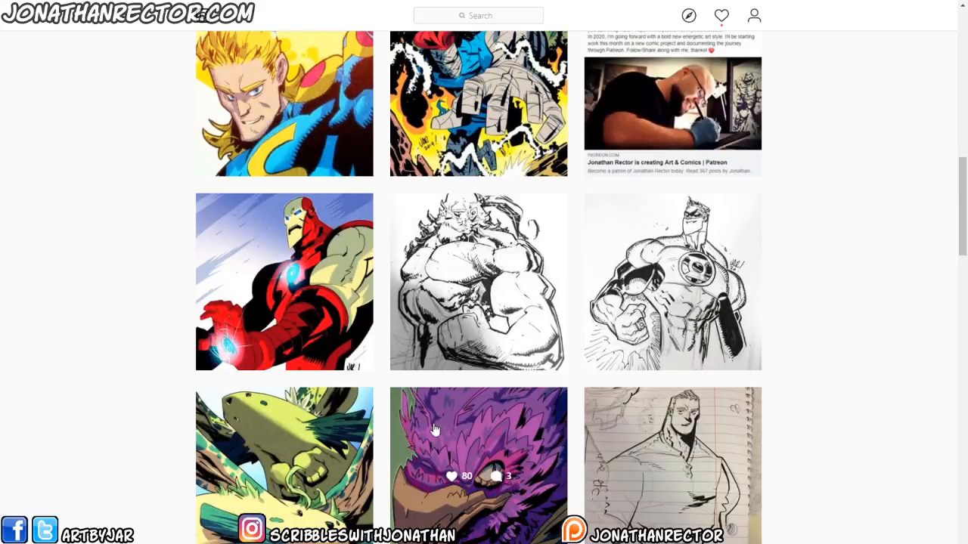
click(423, 424)
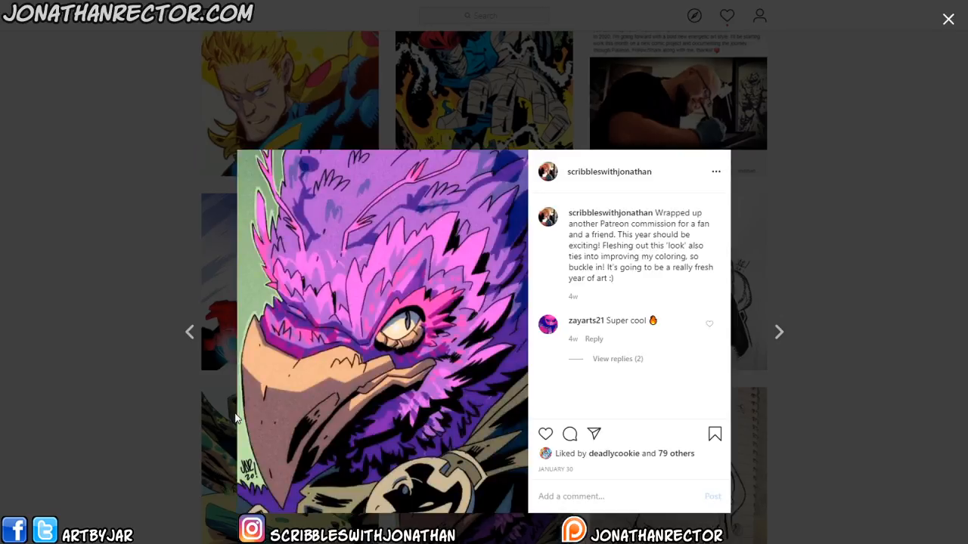
- Browse more posts in the profile grid: the green creature, Green Lantern sketch, bearded brute sketch and Iron Man artwork
click(177, 444)
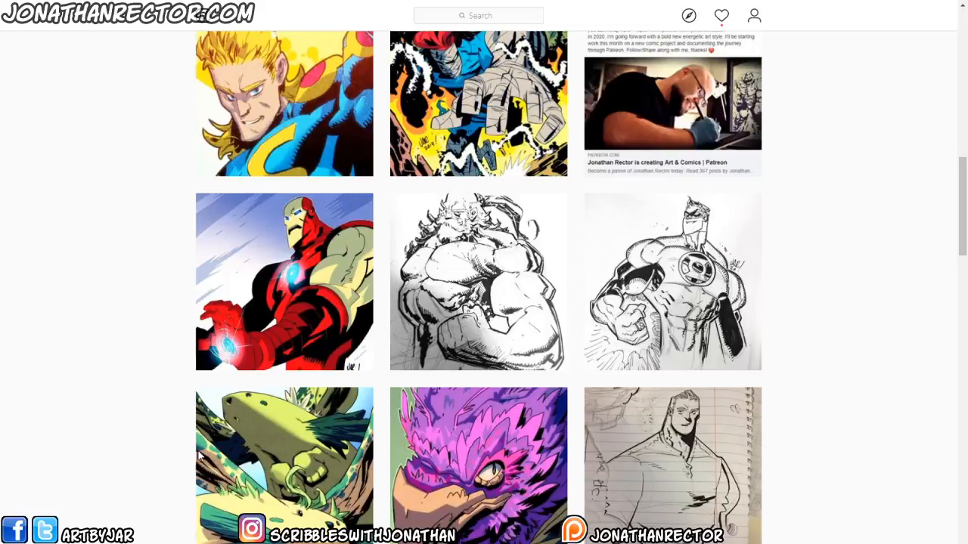
click(219, 442)
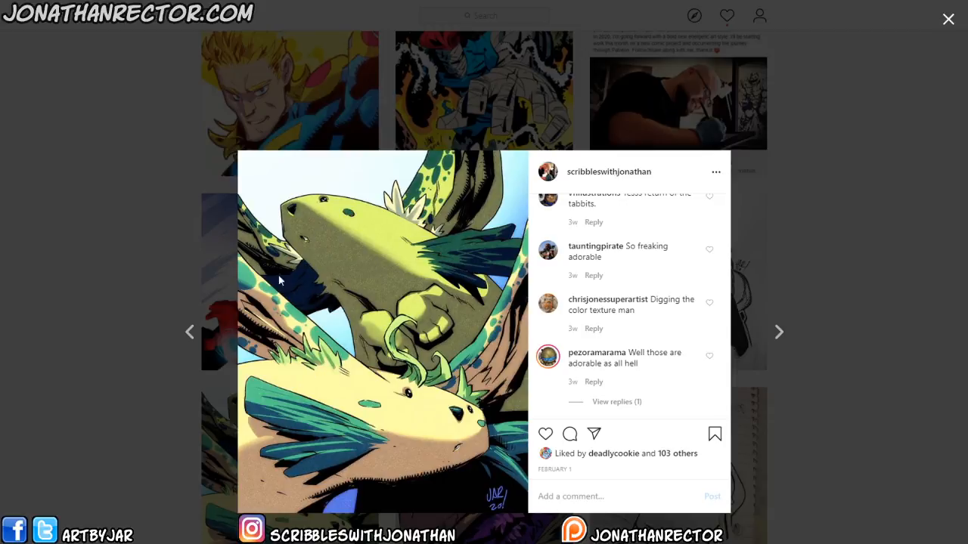
click(155, 417)
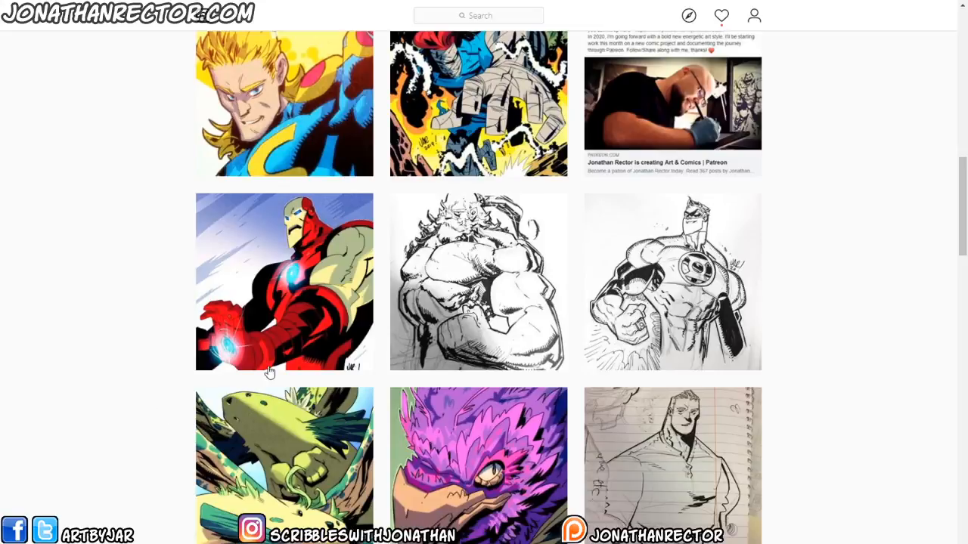
click(605, 230)
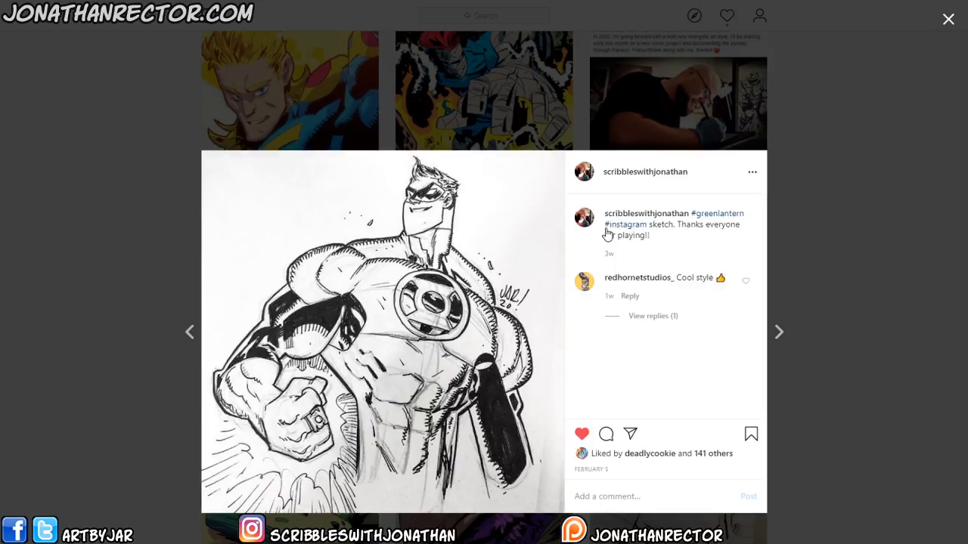
click(132, 327)
click(412, 337)
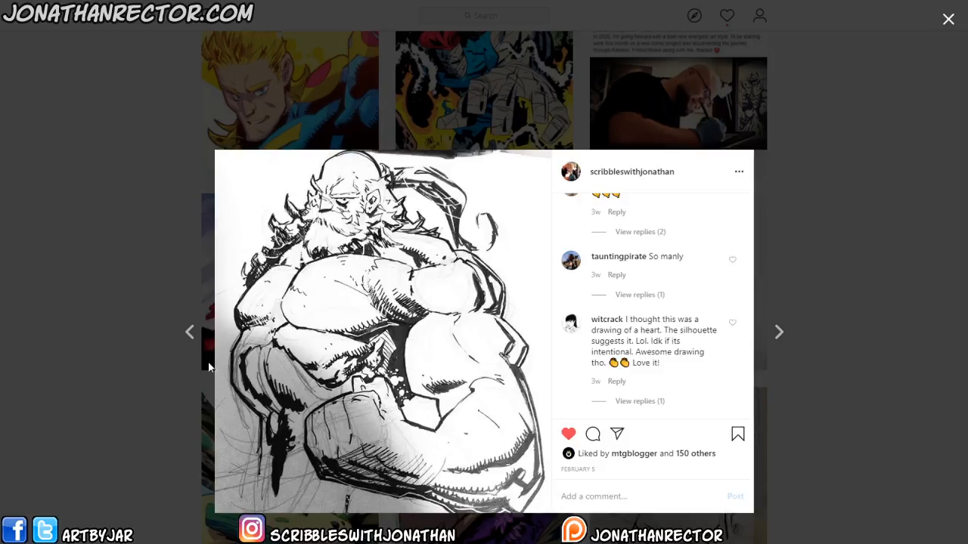
click(161, 430)
click(227, 307)
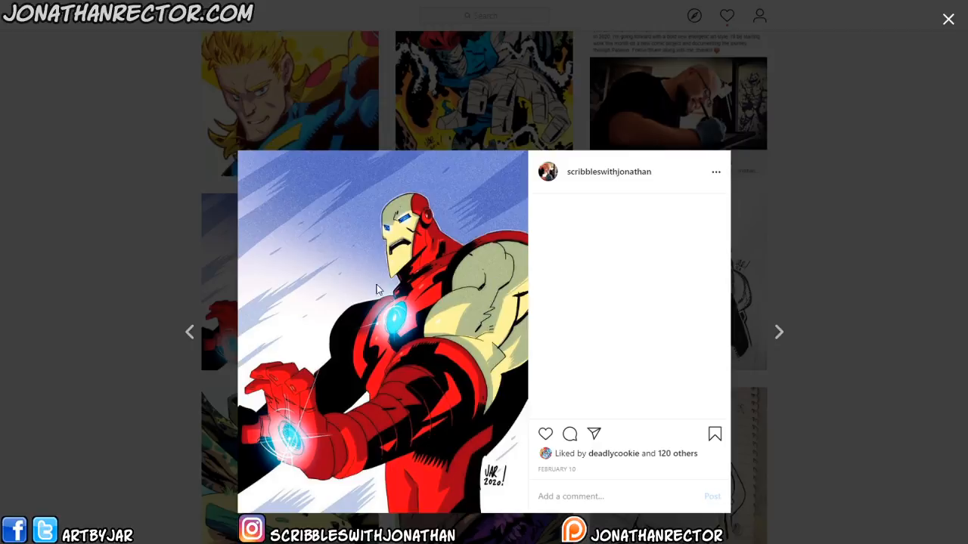
click(134, 312)
- Open further posts higher in the grid, including the bandaged figure commission, blonde hero, Black Panther slides and coffee sketch
scroll(952, 224, up, 3)
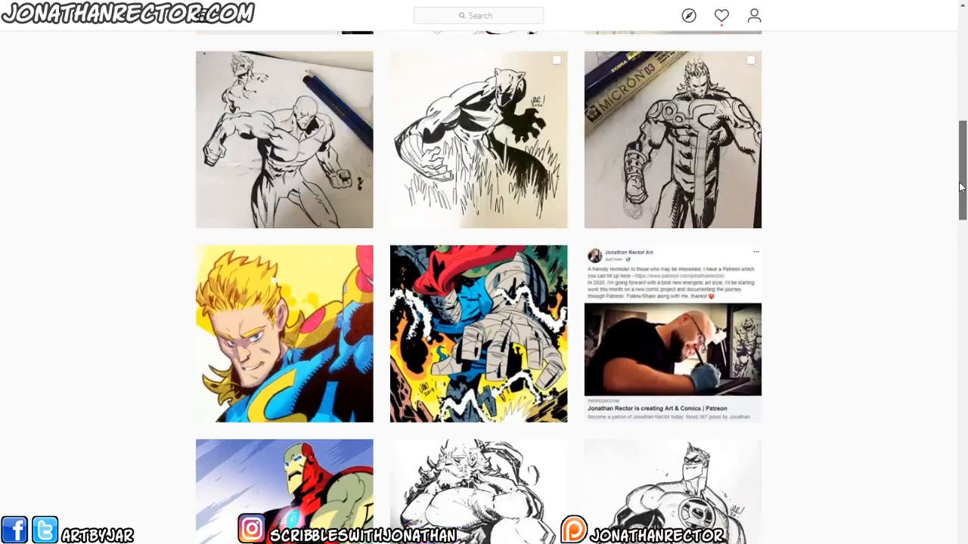
click(419, 303)
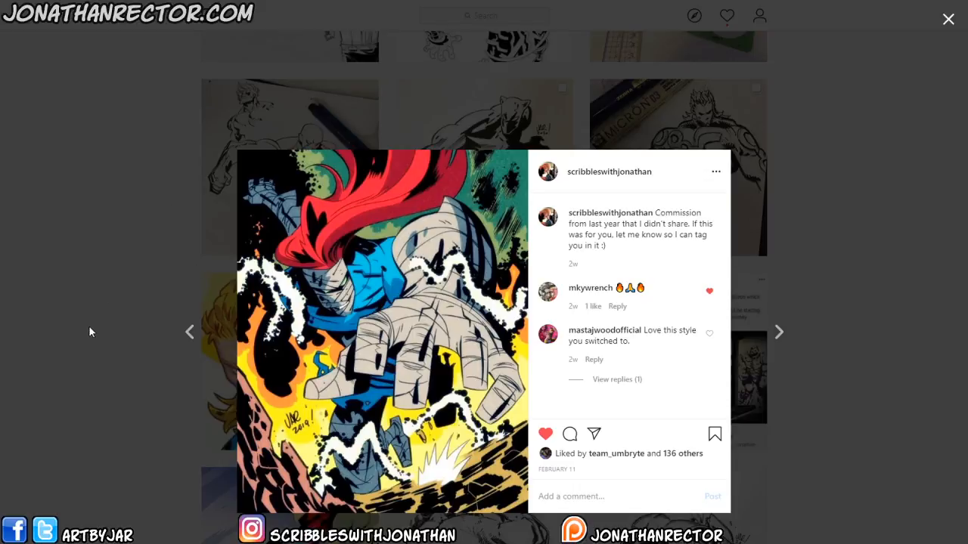
click(134, 437)
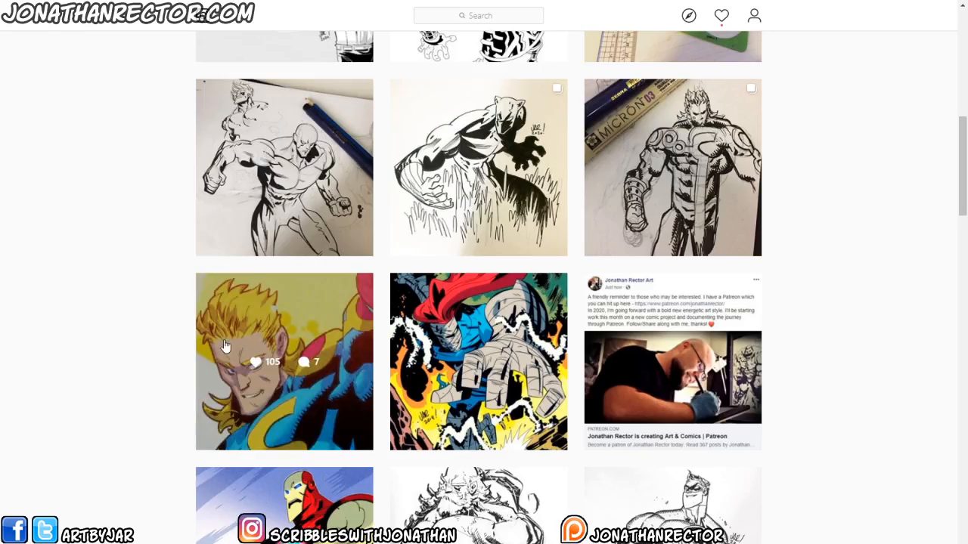
click(288, 313)
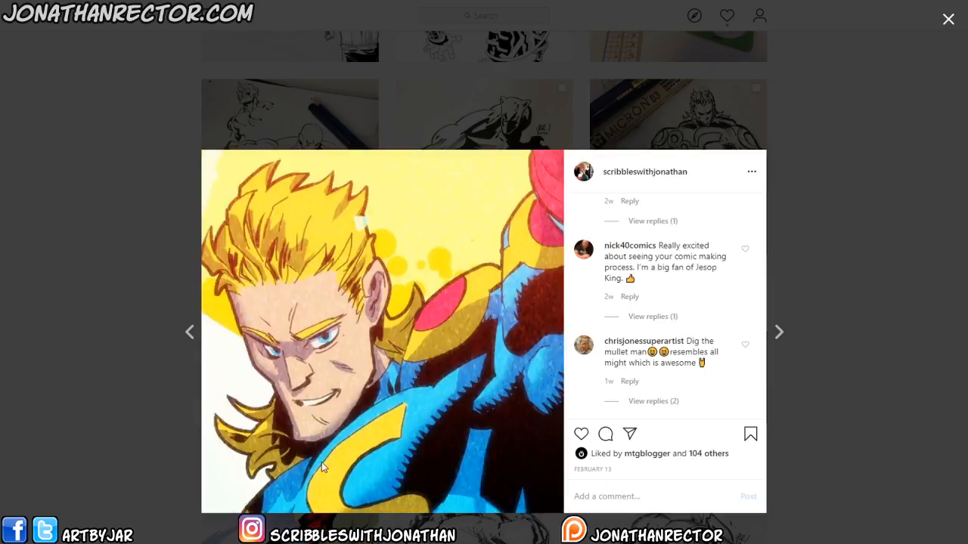
click(164, 434)
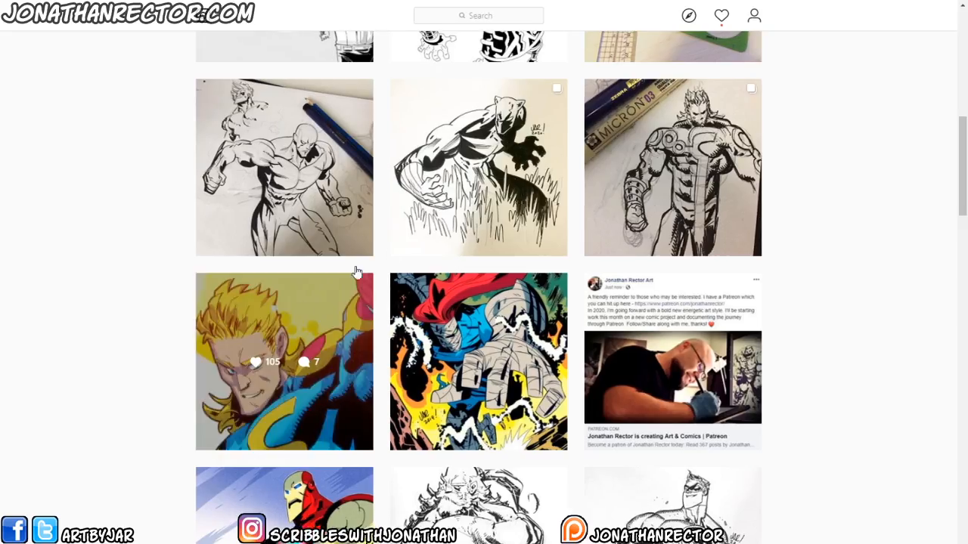
click(618, 112)
click(144, 262)
click(403, 148)
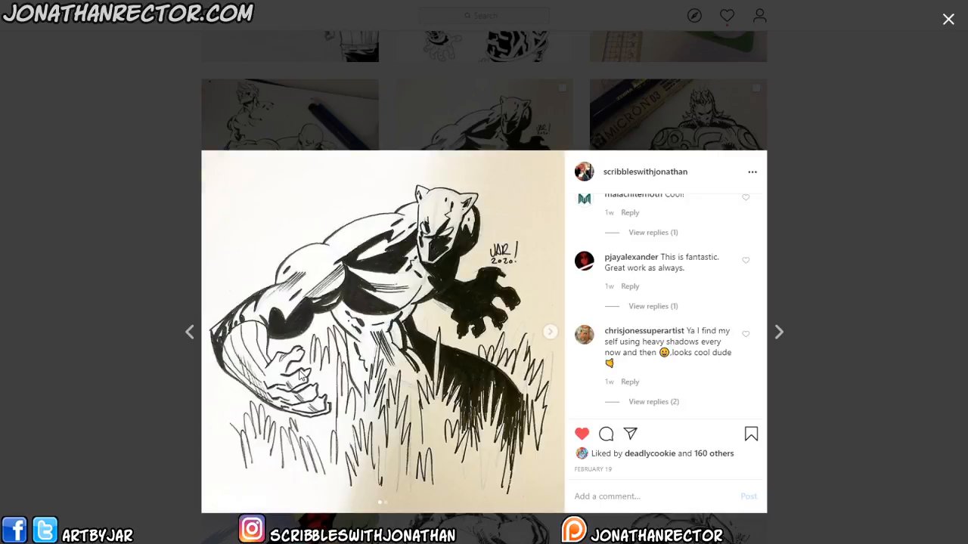
click(549, 331)
click(180, 407)
click(233, 148)
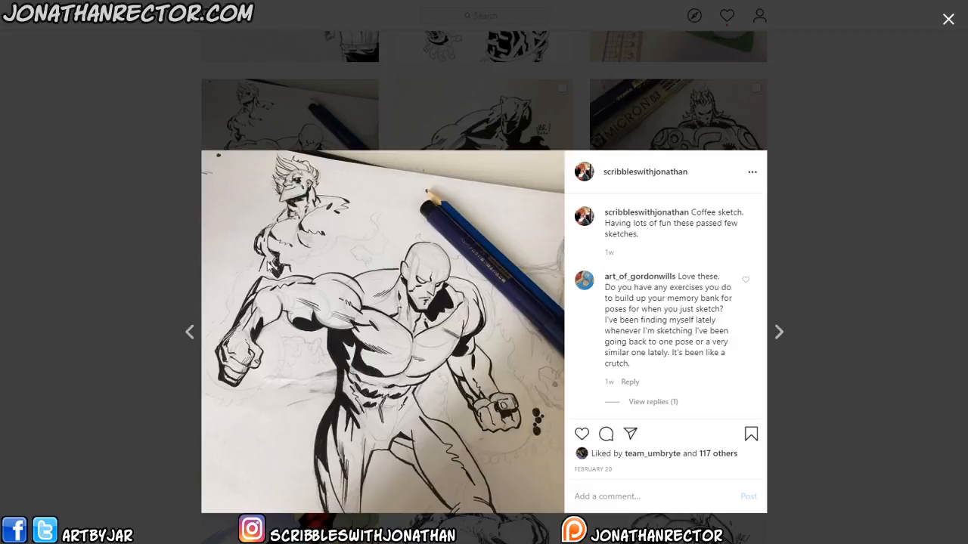
click(165, 472)
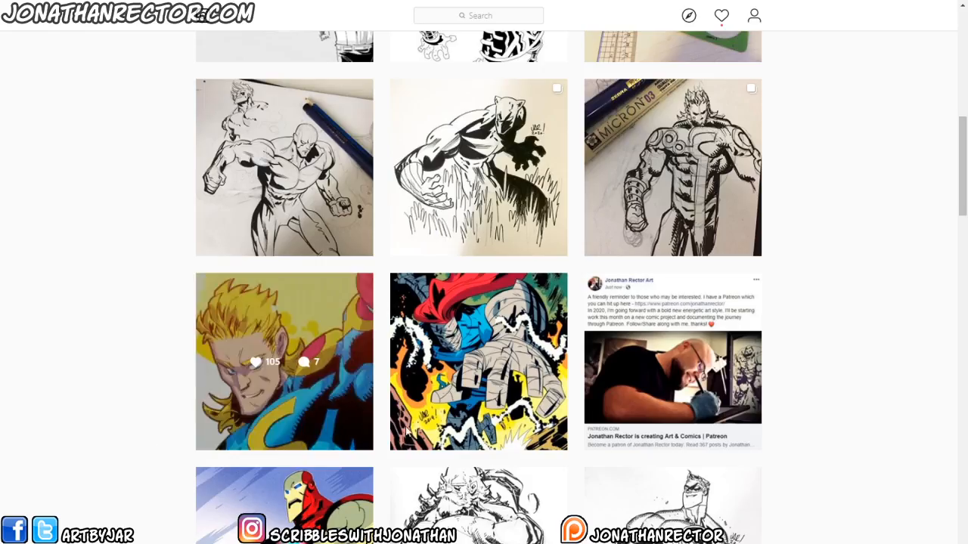
- View the newest posts: the kicking figure, Thor coffee sketch and the grey lizard character commission
scroll(945, 211, up, 5)
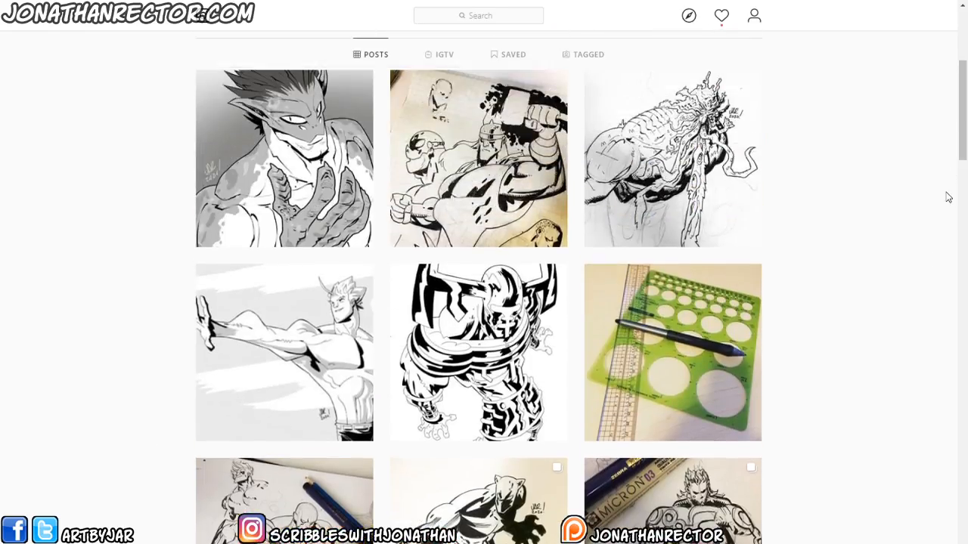
click(234, 309)
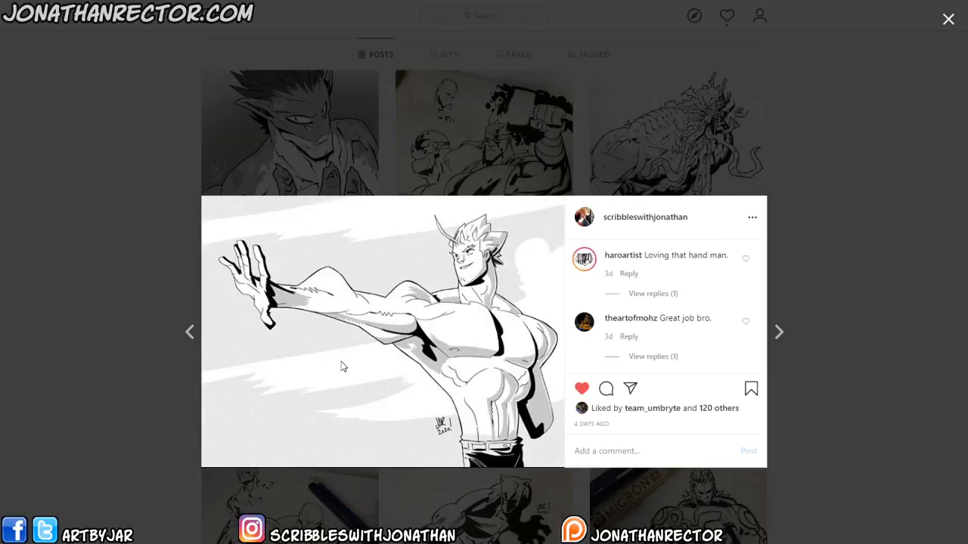
click(147, 318)
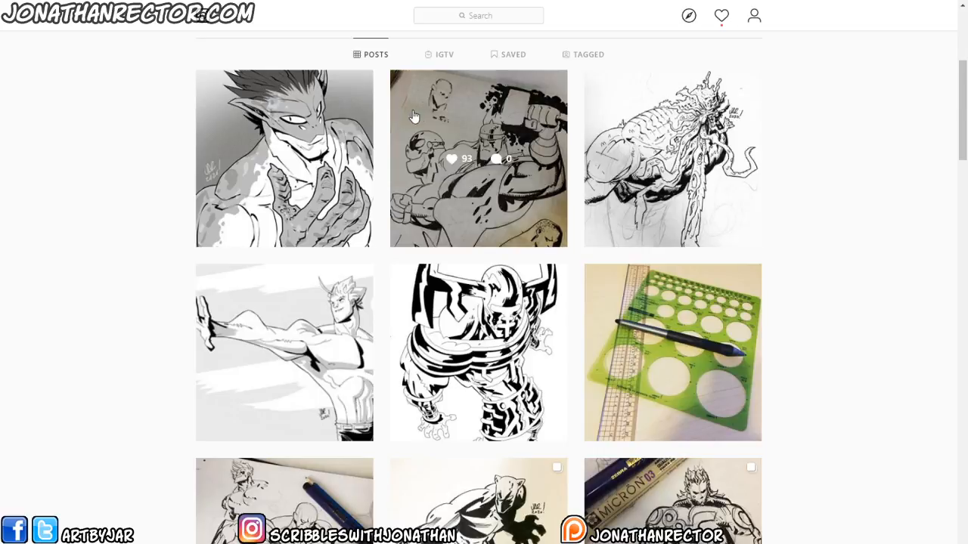
click(413, 115)
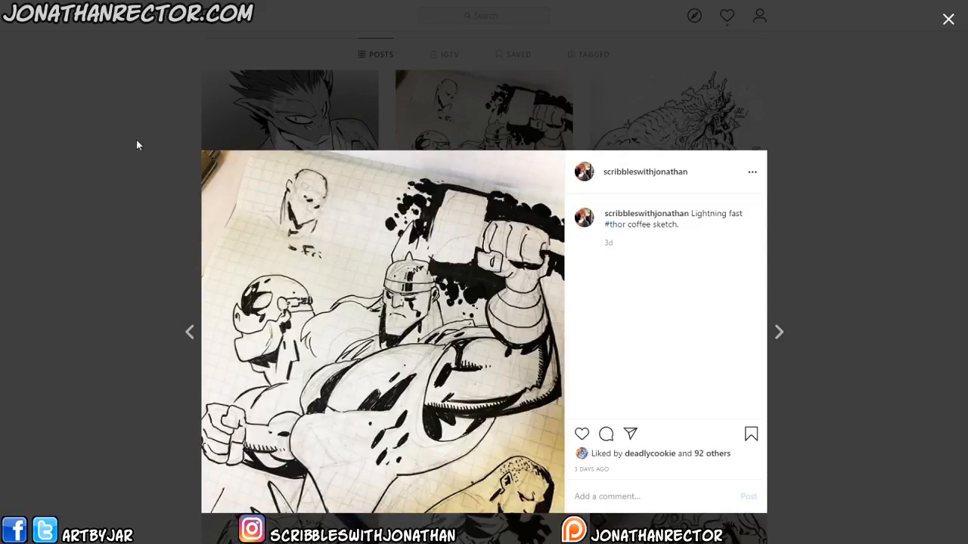
click(118, 411)
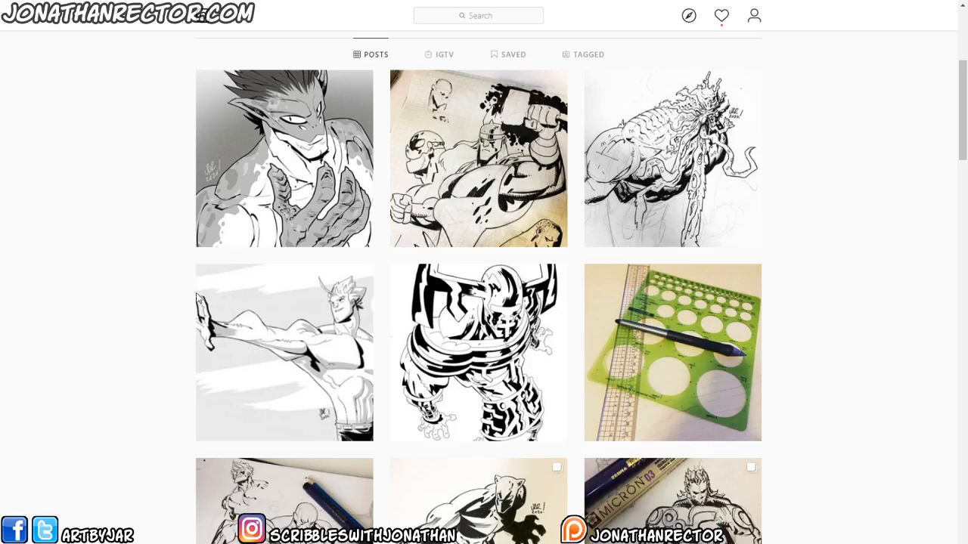
click(310, 227)
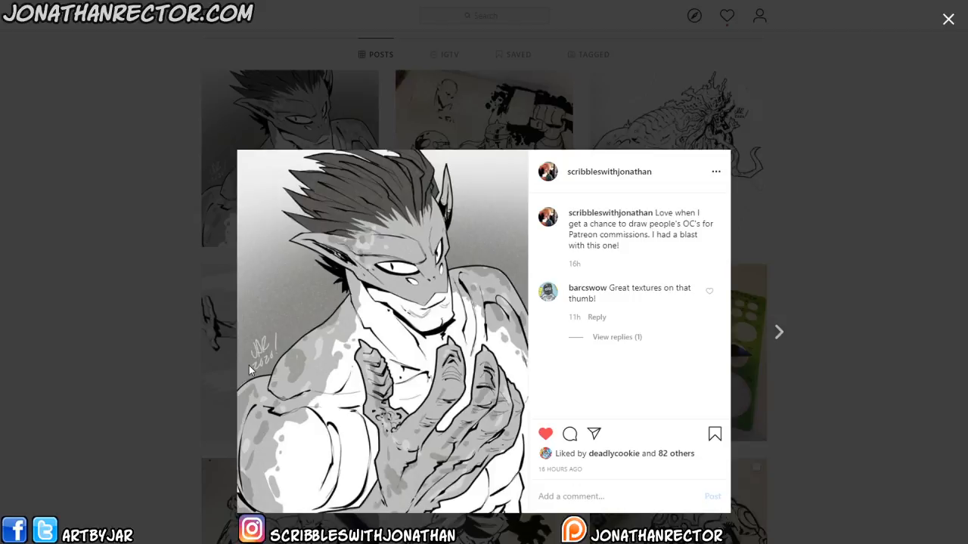
click(140, 420)
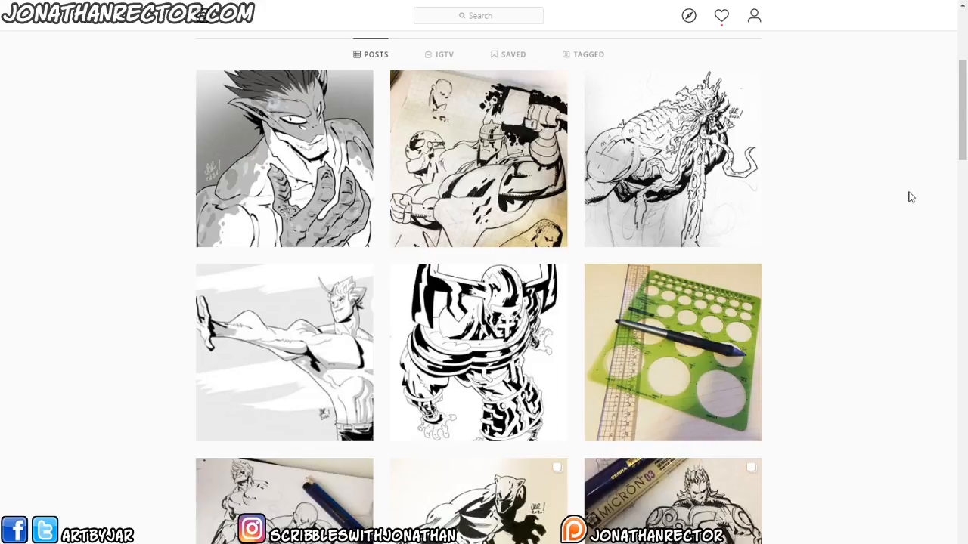
- Scroll to the profile header, then open the robot, tentacled creature and Thor sketch posts again
drag(962, 113, 965, 73)
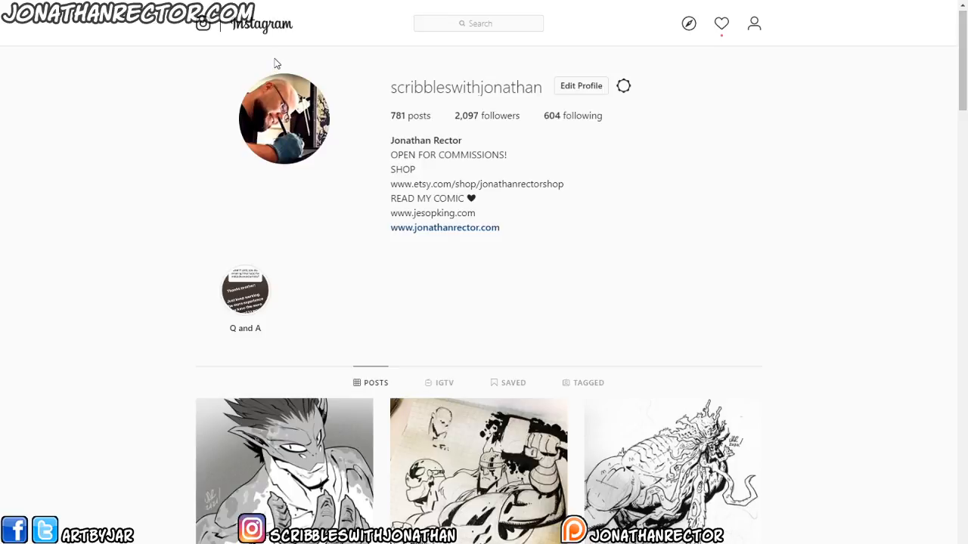
drag(963, 107, 958, 151)
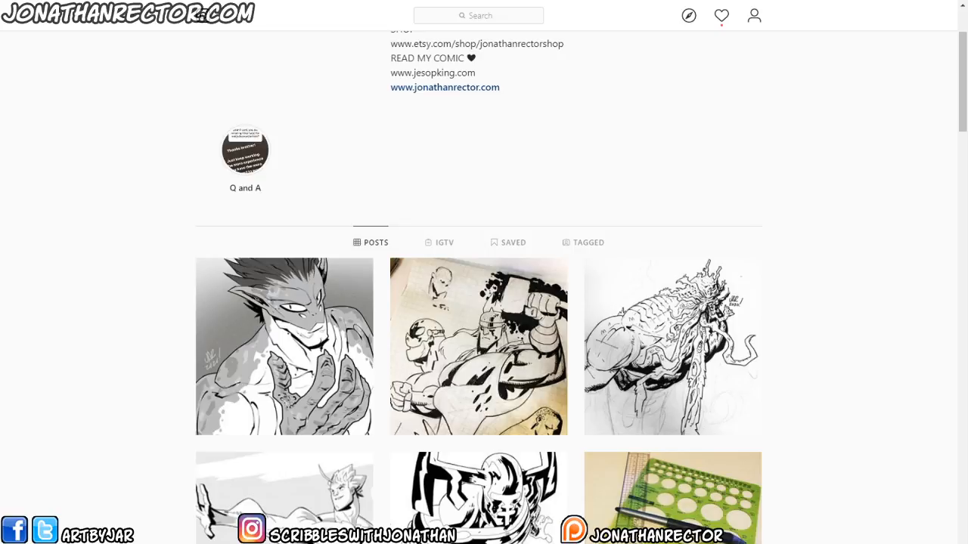
click(400, 452)
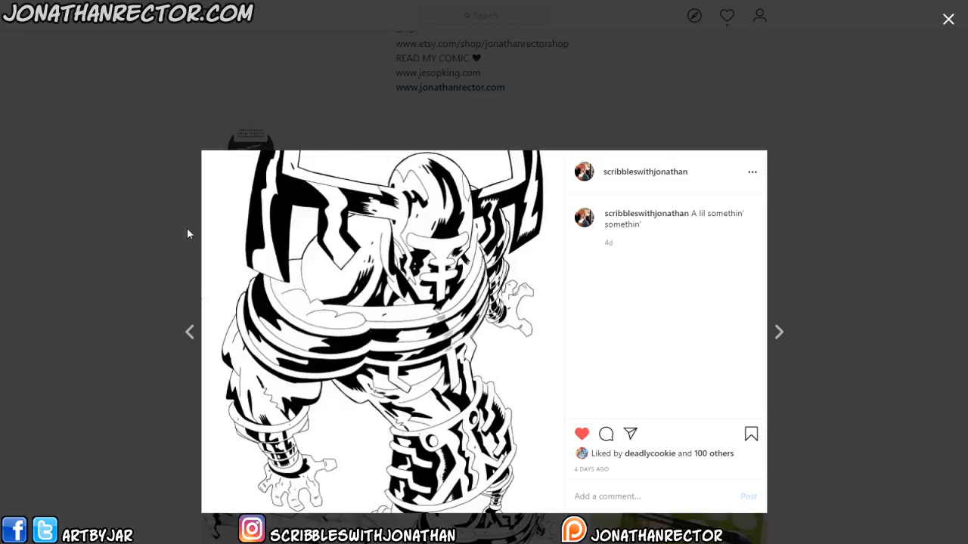
click(143, 254)
click(529, 276)
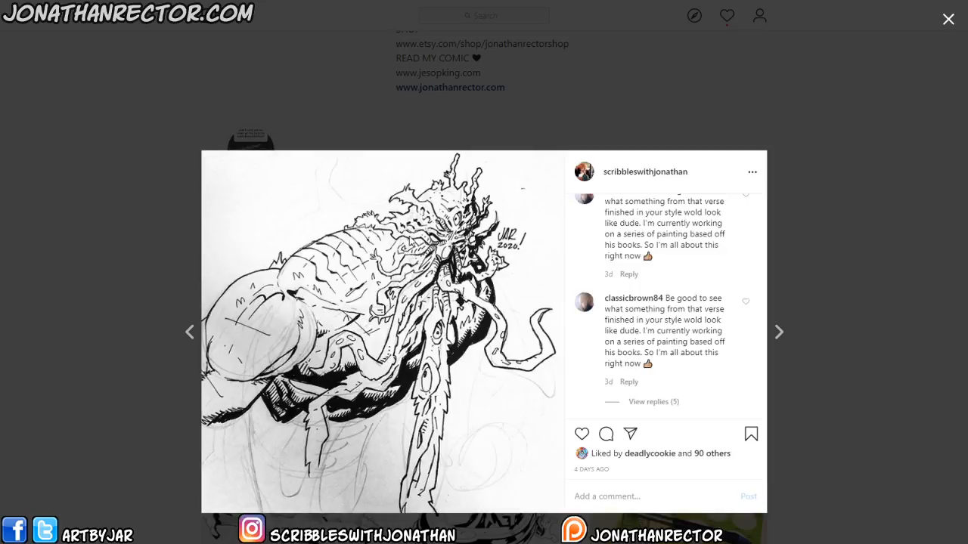
click(144, 322)
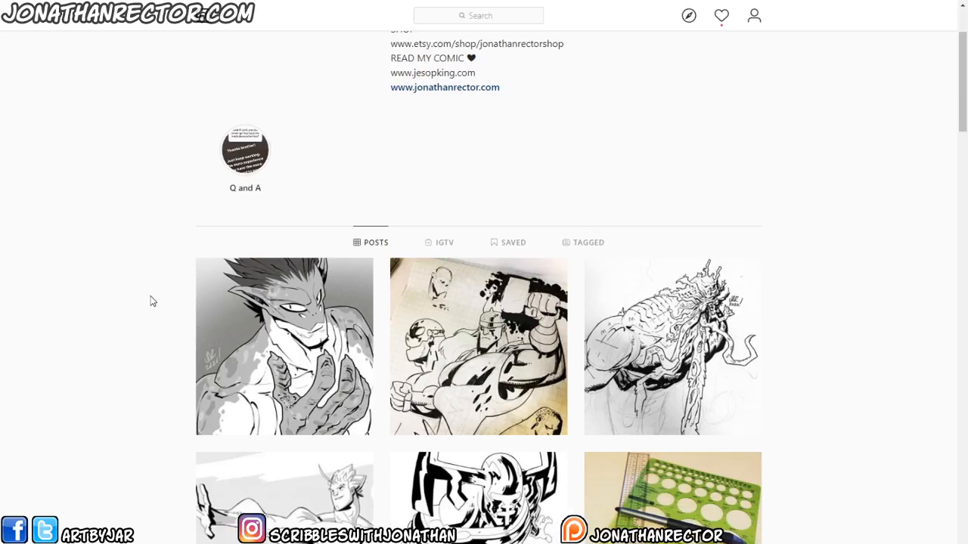
click(430, 287)
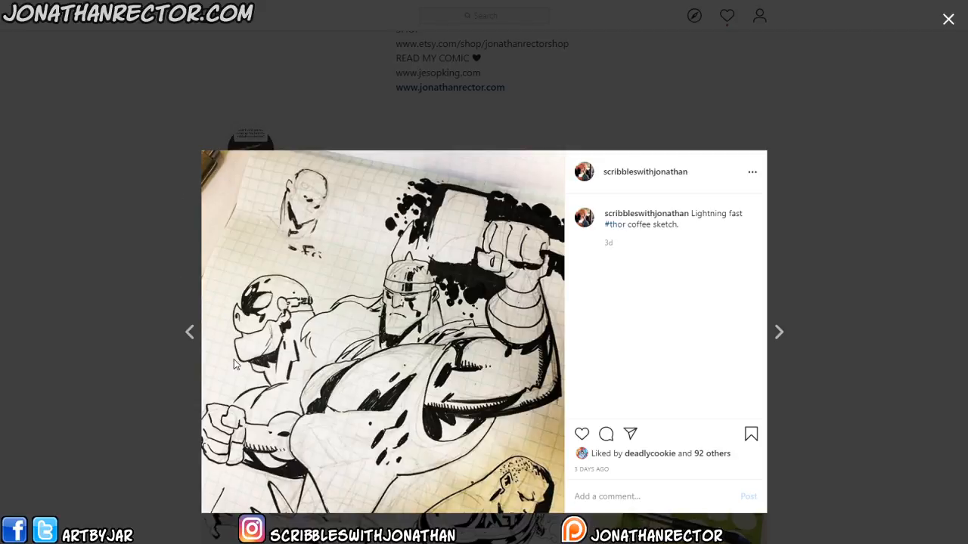
click(157, 260)
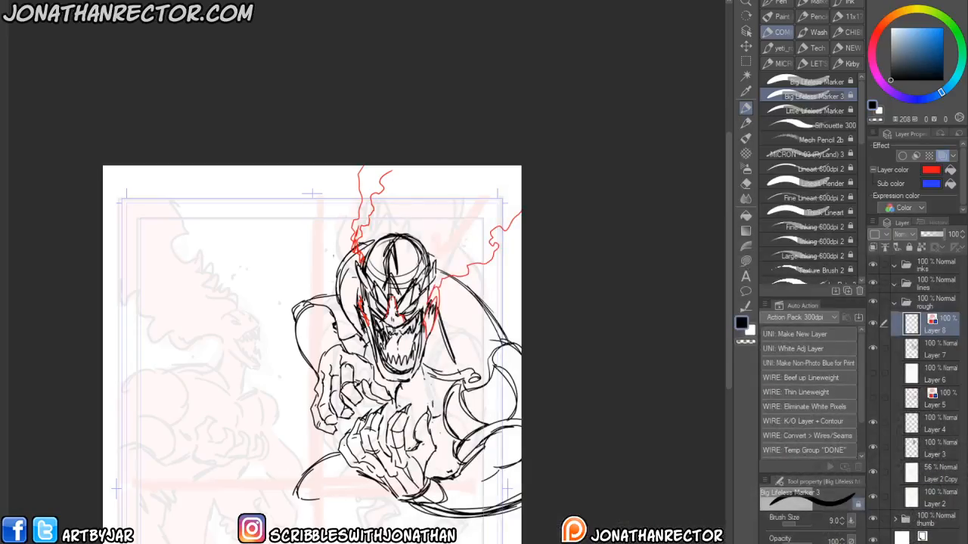
- Back on the canvas, draw red jagged energy lines along the monster's right shoulder on the red accent layer
drag(310, 498, 353, 478)
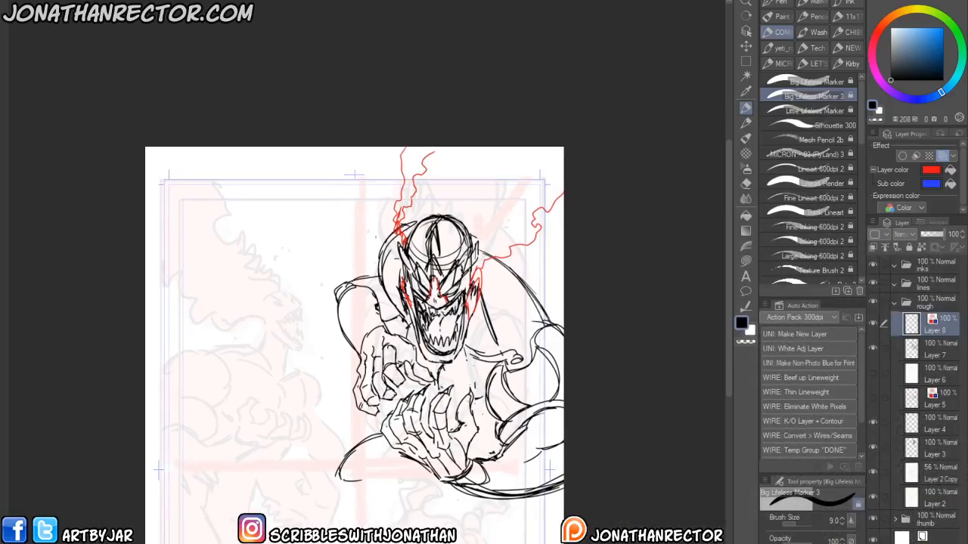
drag(417, 332, 412, 343)
drag(366, 478, 338, 425)
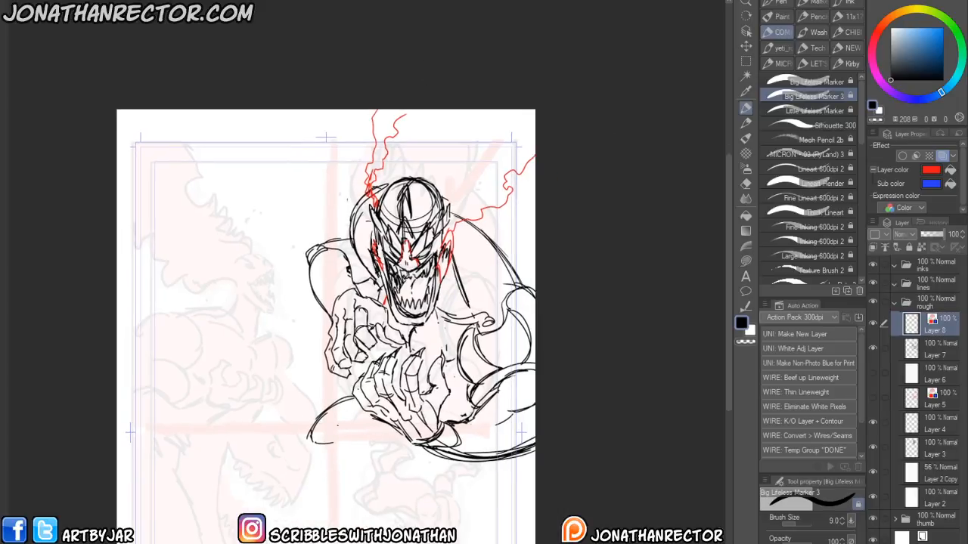
scroll(338, 425, up, 1)
drag(347, 340, 310, 413)
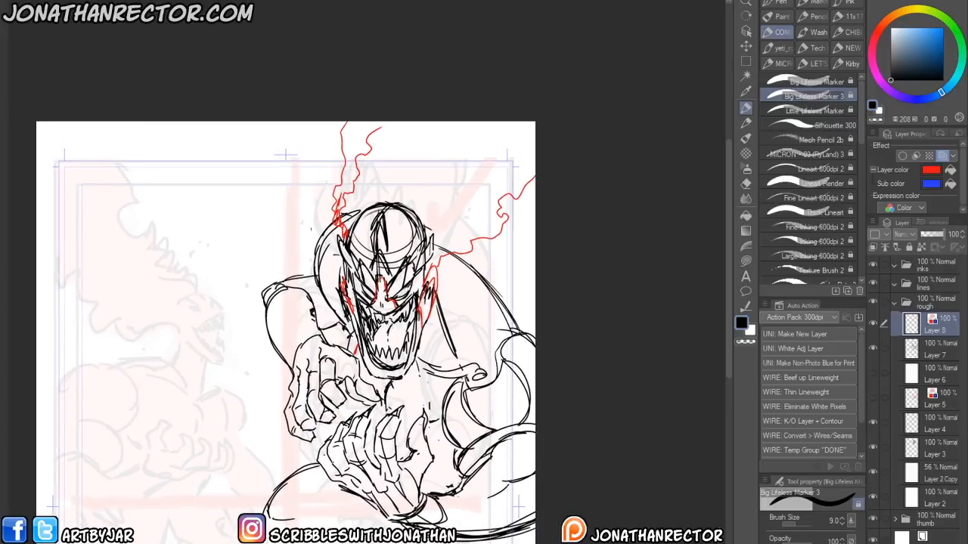
drag(363, 459, 376, 456)
mouse_move(455, 409)
mouse_down()
mouse_move(448, 384)
mouse_move(477, 320)
mouse_move(480, 395)
mouse_move(471, 405)
mouse_move(507, 278)
mouse_up()
mouse_move(479, 361)
mouse_down()
mouse_move(510, 279)
mouse_move(509, 377)
mouse_move(511, 332)
mouse_move(536, 276)
mouse_up()
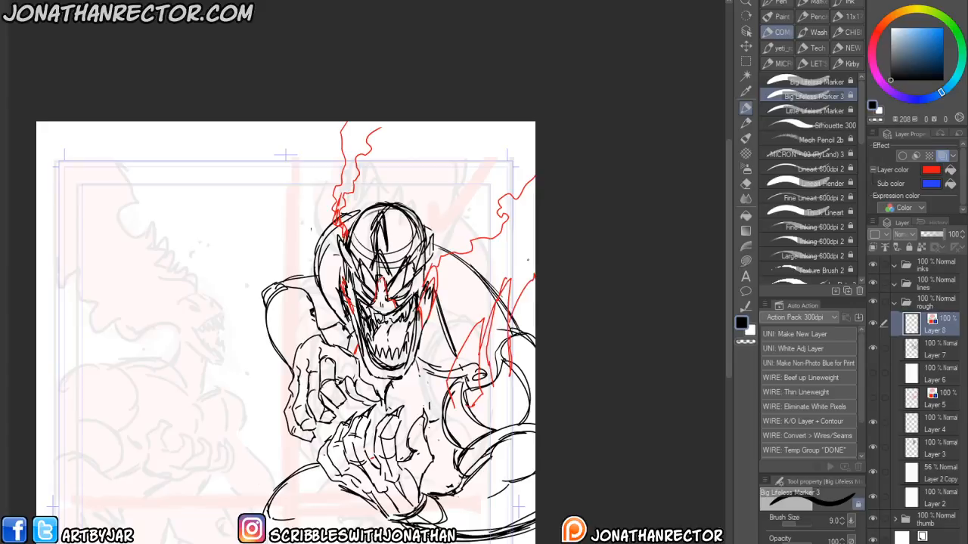
- Add more red jagged lines around the left side of the head, the arms and the lower right edge
mouse_move(320, 275)
mouse_down()
mouse_move(306, 251)
mouse_move(306, 189)
mouse_up()
mouse_move(306, 189)
mouse_down()
mouse_move(327, 230)
mouse_move(340, 166)
mouse_move(375, 157)
mouse_up()
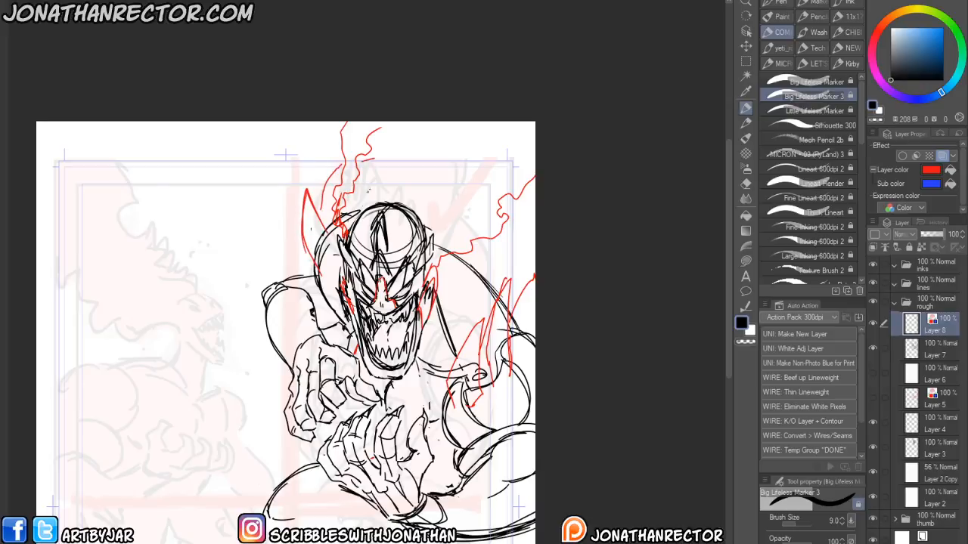
drag(475, 246, 501, 235)
mouse_move(446, 363)
mouse_down()
mouse_move(423, 362)
mouse_move(445, 391)
mouse_up()
mouse_move(266, 302)
mouse_down()
mouse_move(265, 329)
mouse_move(292, 353)
mouse_move(280, 331)
mouse_up()
drag(265, 262, 275, 287)
mouse_move(458, 539)
mouse_down()
mouse_move(511, 535)
mouse_move(534, 528)
mouse_up()
drag(514, 517, 534, 510)
drag(506, 510, 534, 491)
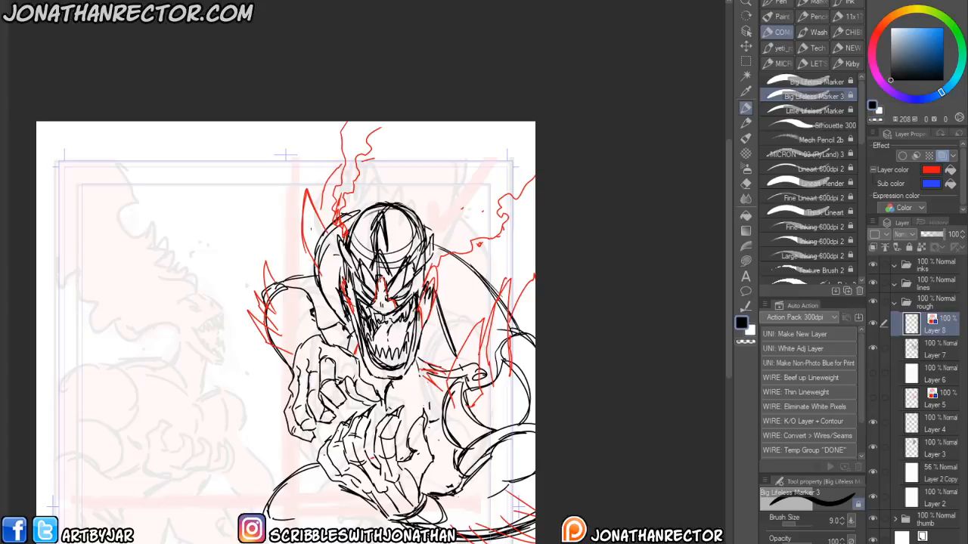
drag(314, 474, 404, 416)
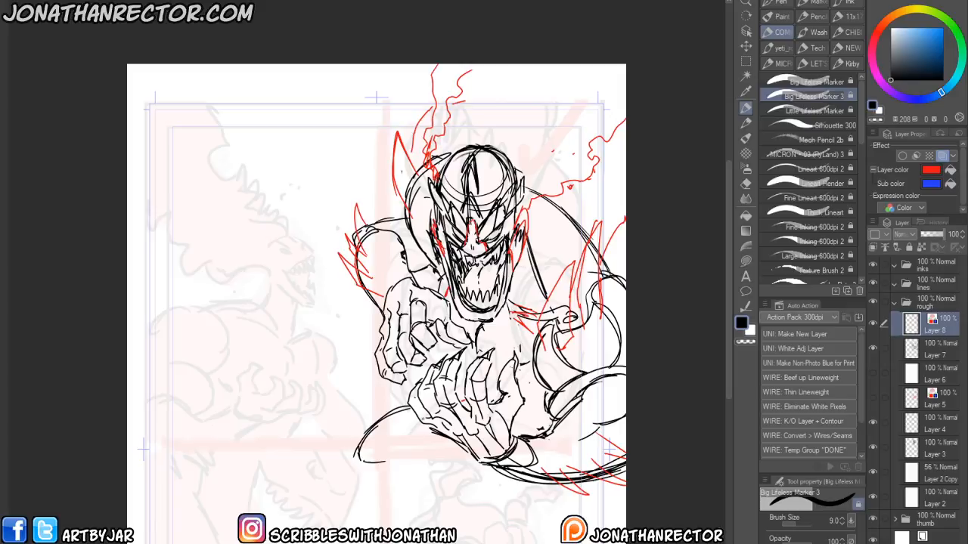
- Add red jagged energy lines around the monster's raised left hand on the red accent layer
drag(431, 333, 418, 348)
drag(416, 302, 415, 318)
mouse_move(416, 314)
mouse_down()
mouse_move(424, 326)
mouse_move(425, 317)
mouse_move(410, 336)
mouse_up()
drag(406, 351, 422, 359)
drag(404, 322, 392, 363)
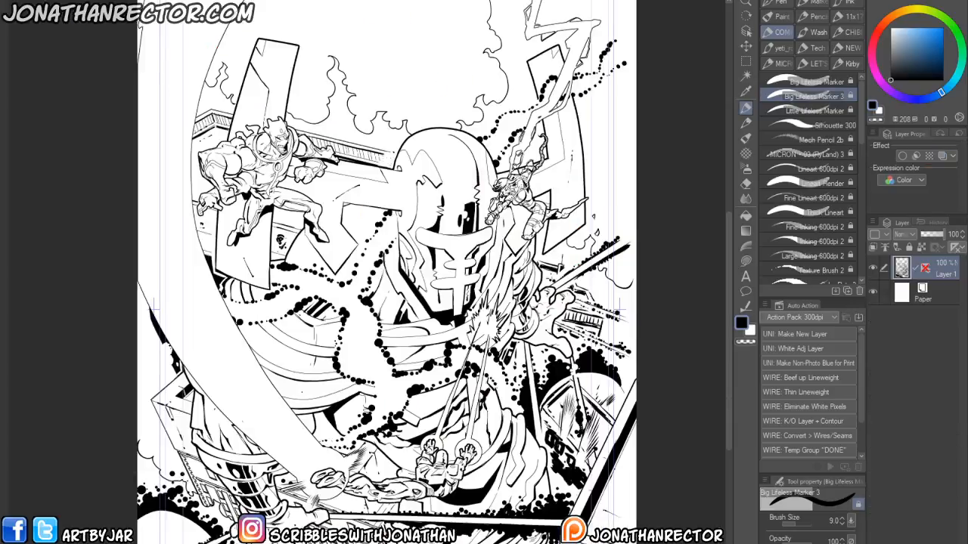
- Open the cover_03 file from the Galaxies in Peril Cover folder for reference
drag(350, 448, 367, 436)
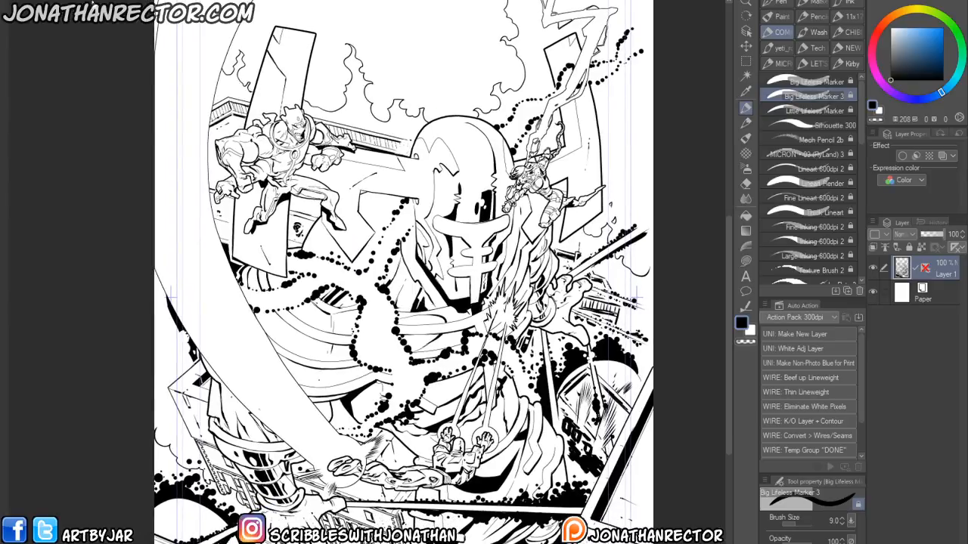
key(ctrl+o)
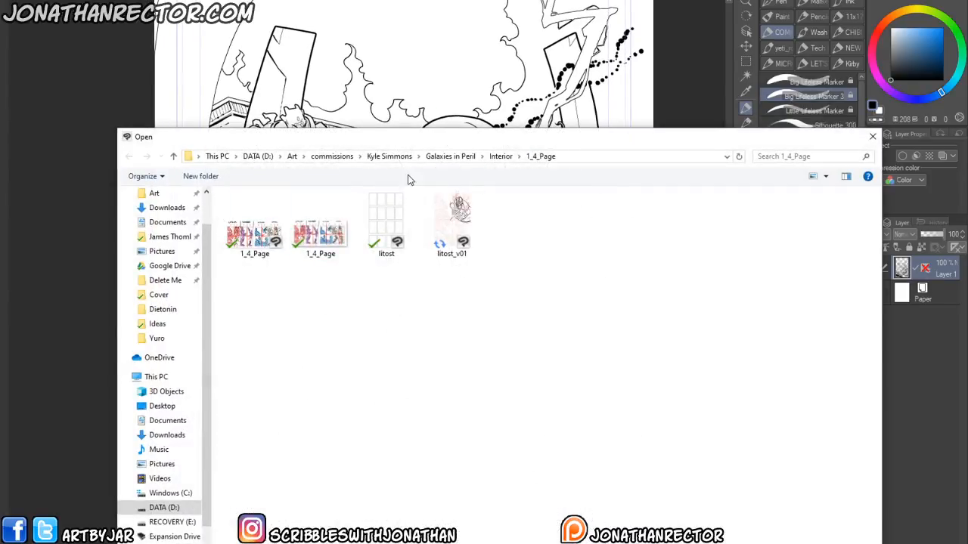
mouse_move(407, 143)
mouse_down()
mouse_move(417, 318)
mouse_move(446, 123)
mouse_move(402, 134)
mouse_up()
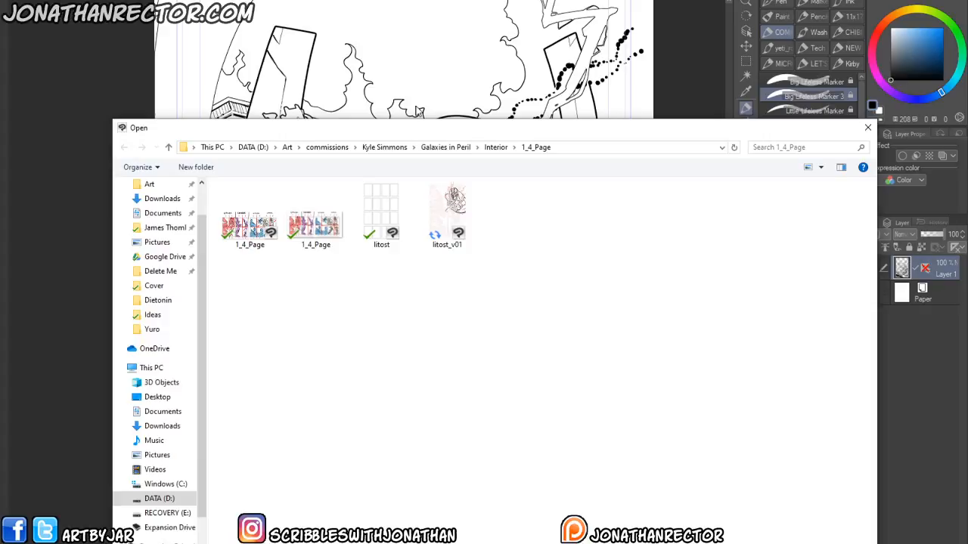
click(445, 148)
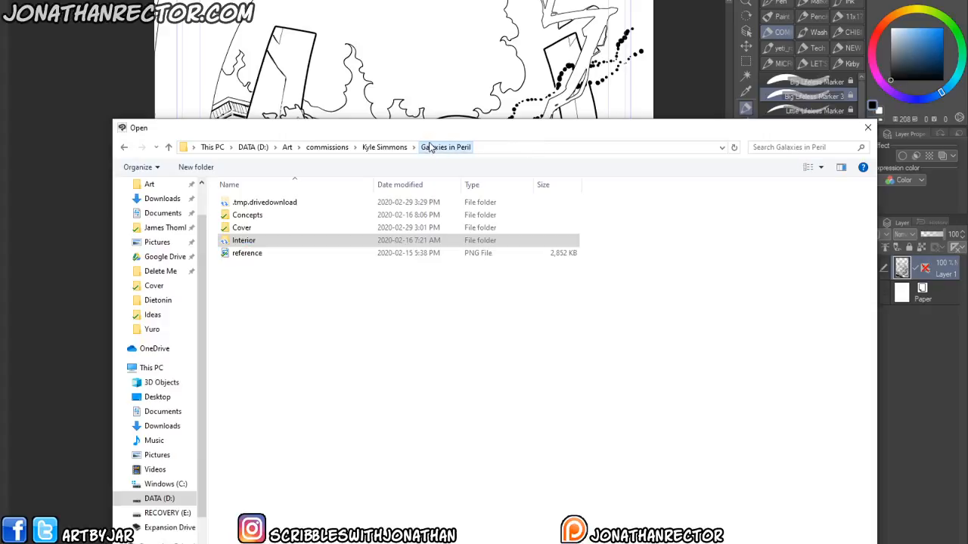
double_click(247, 227)
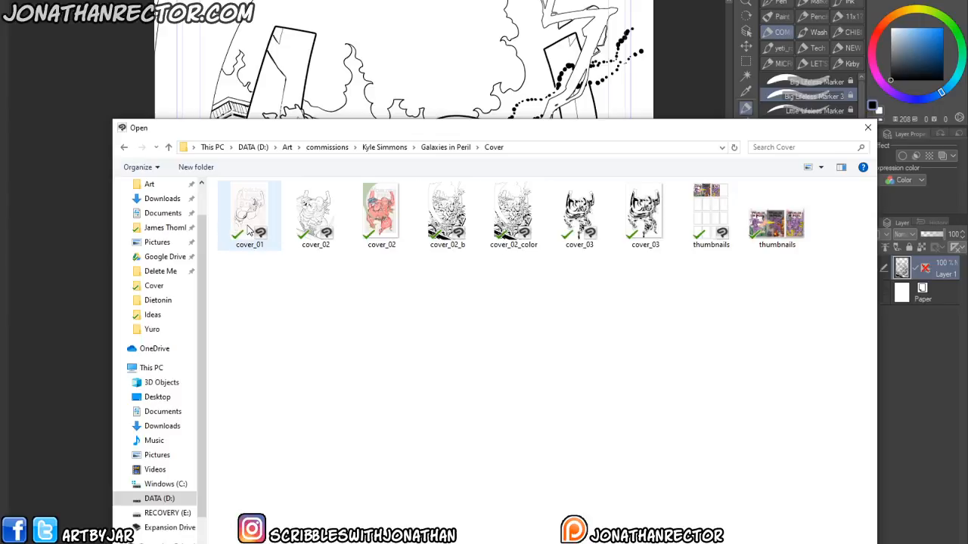
double_click(577, 190)
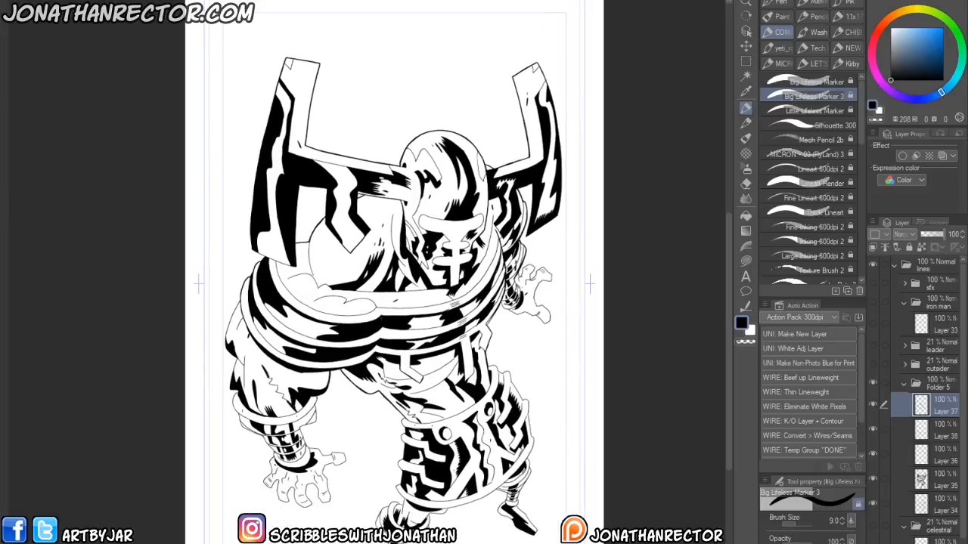
- Open both cover_02 files from the same Cover folder as further references
key(ctrl+o)
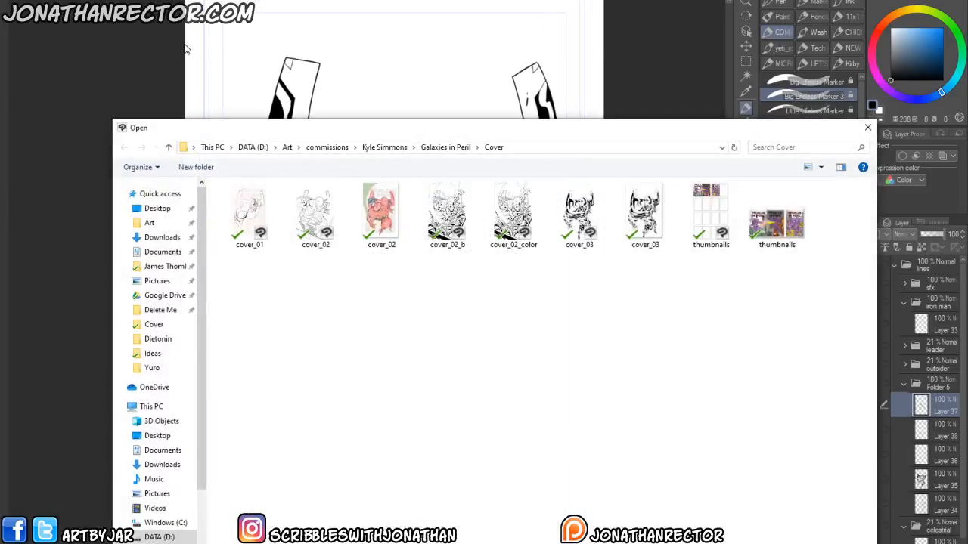
double_click(368, 193)
key(ctrl+o)
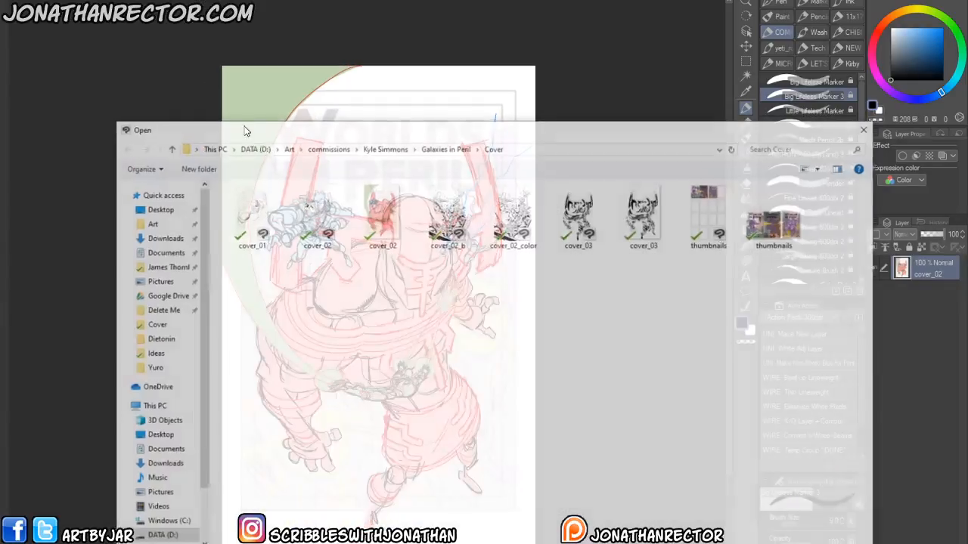
double_click(312, 217)
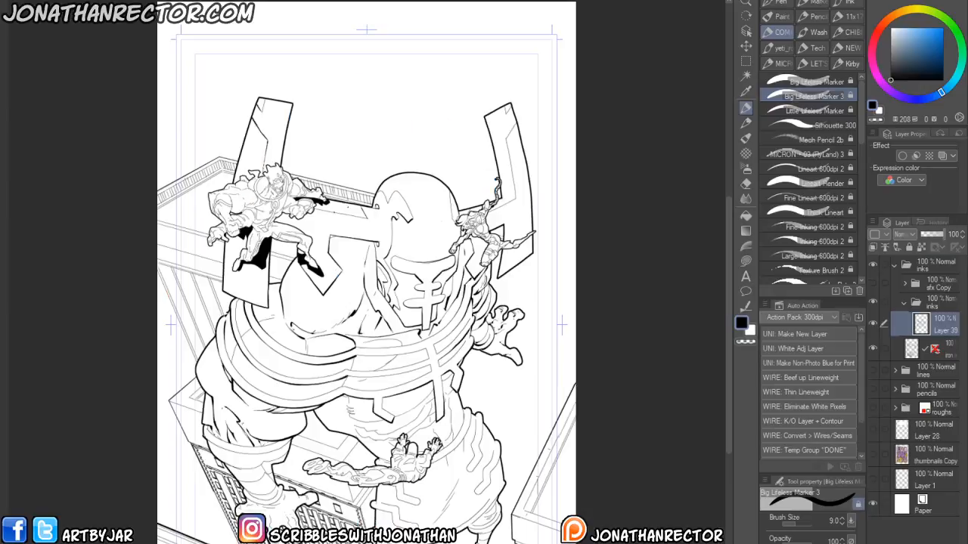
- Cycle through the open documents to compare the cover versions with the LITOST drawing
key(ctrl+Tab)
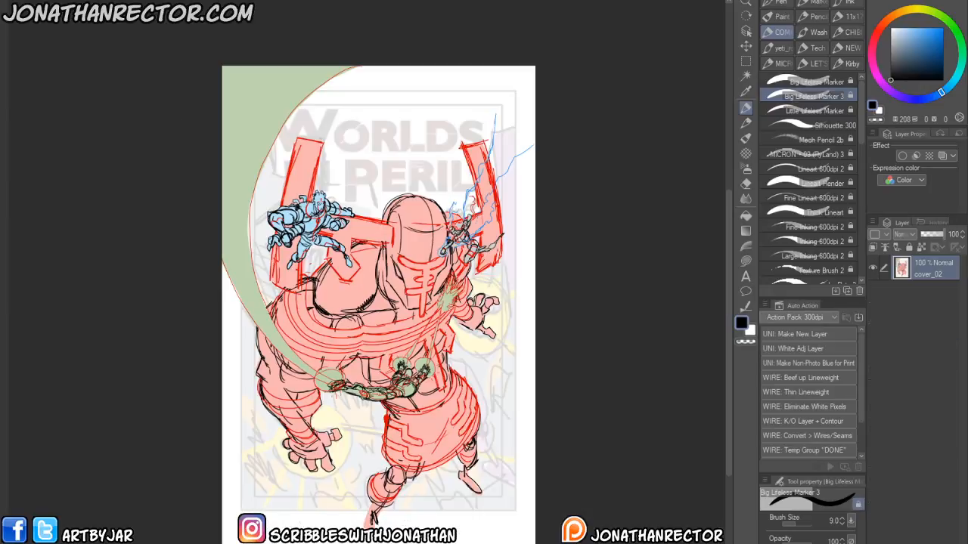
key(ctrl+Tab)
key(ctrl+Tab)
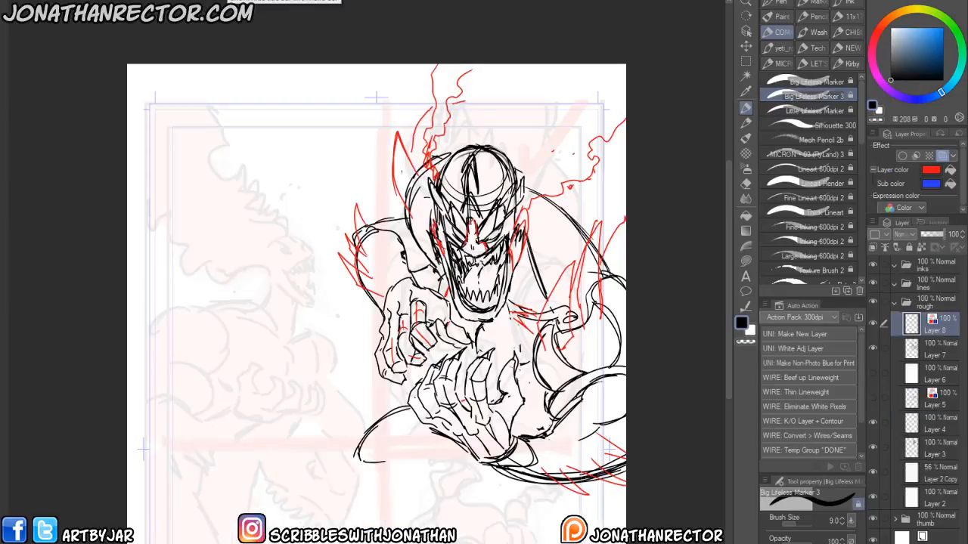
- Open the cover_01 pencil sketch from the Cover folder and zoom in on the figure
key(ctrl+o)
click(247, 213)
double_click(247, 213)
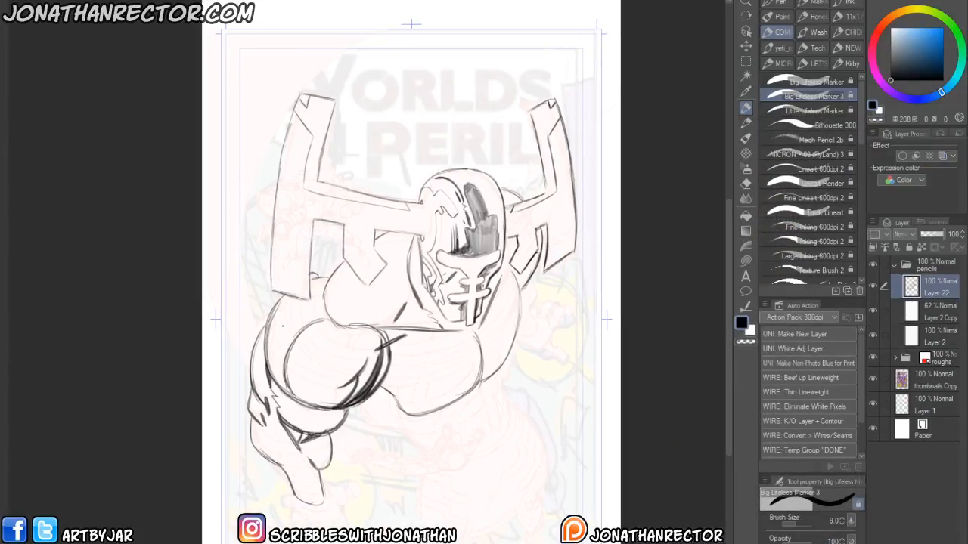
scroll(254, 378, up, 1)
drag(419, 372, 410, 395)
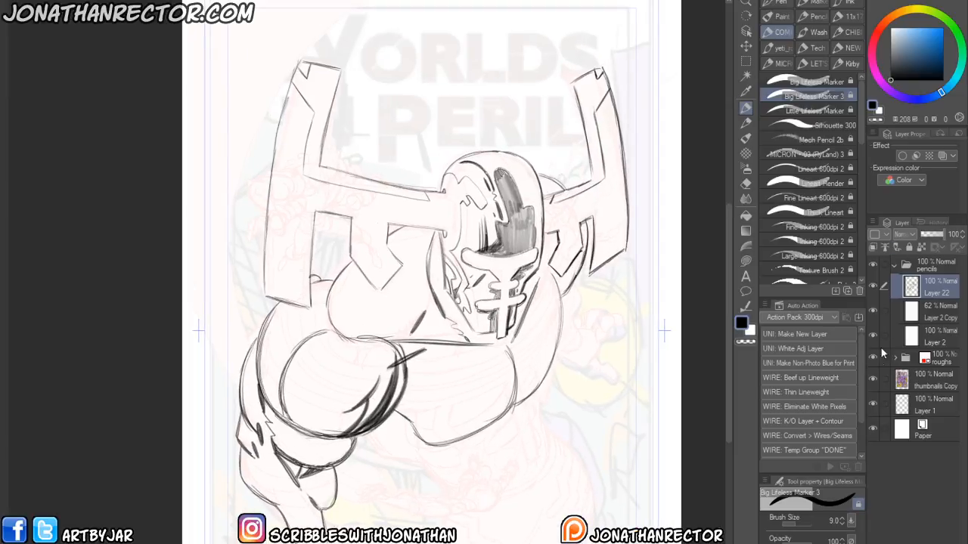
- Give the pencil layer a red layer colour at reduced opacity and add a new layer above it
click(942, 156)
click(935, 234)
key(ctrl+shift+n)
click(899, 180)
click(880, 226)
- Switch to the Life brush in the Kirby set and make a few test strokes, undoing them
click(847, 63)
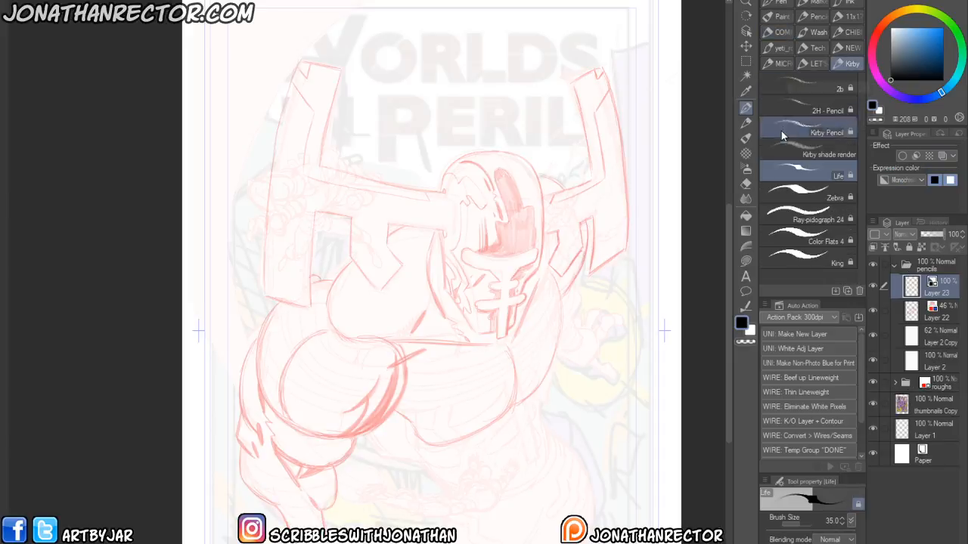
click(783, 195)
mouse_move(539, 286)
mouse_down()
mouse_move(540, 322)
mouse_move(508, 412)
mouse_up()
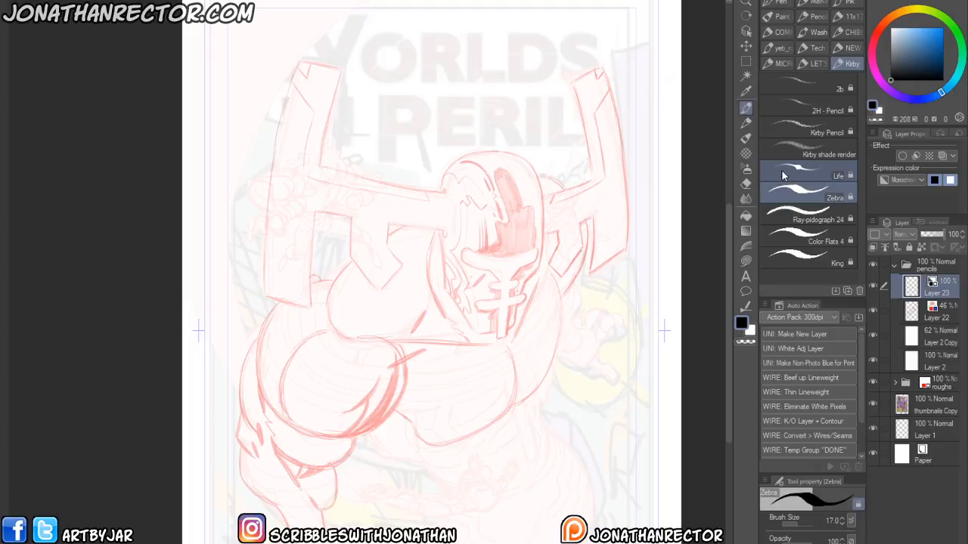
click(809, 172)
mouse_move(537, 272)
mouse_down()
mouse_move(539, 323)
mouse_move(519, 389)
mouse_up()
key(ctrl+z)
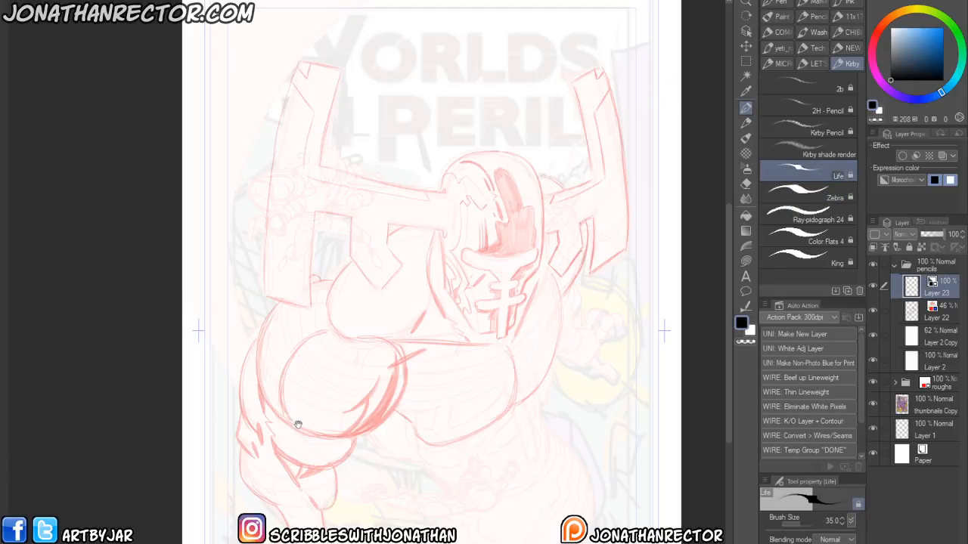
drag(326, 388, 369, 339)
drag(376, 254, 376, 332)
drag(419, 298, 322, 300)
drag(413, 245, 406, 345)
drag(355, 253, 353, 344)
drag(443, 254, 463, 232)
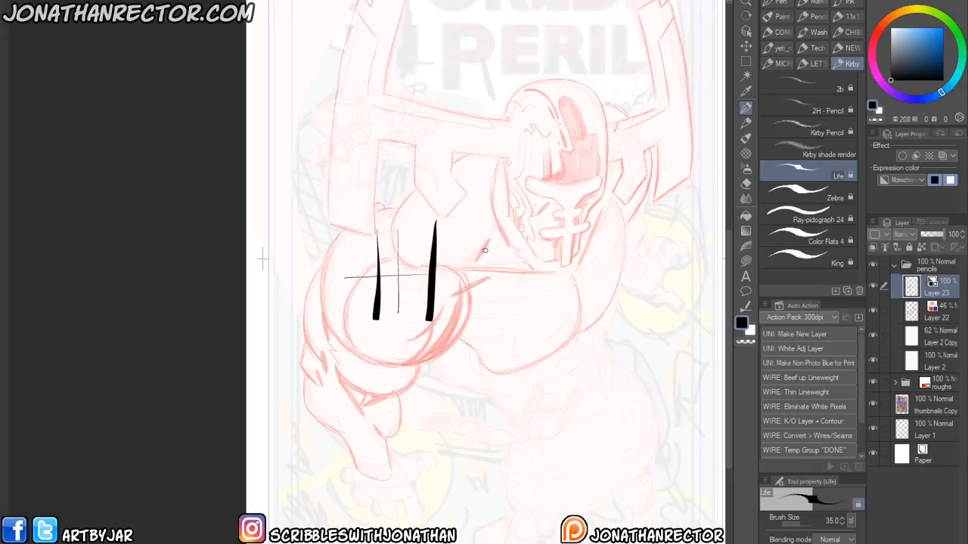
key(ctrl+z)
key(ctrl+z)
key(ctrl+z)
key(ctrl+z)
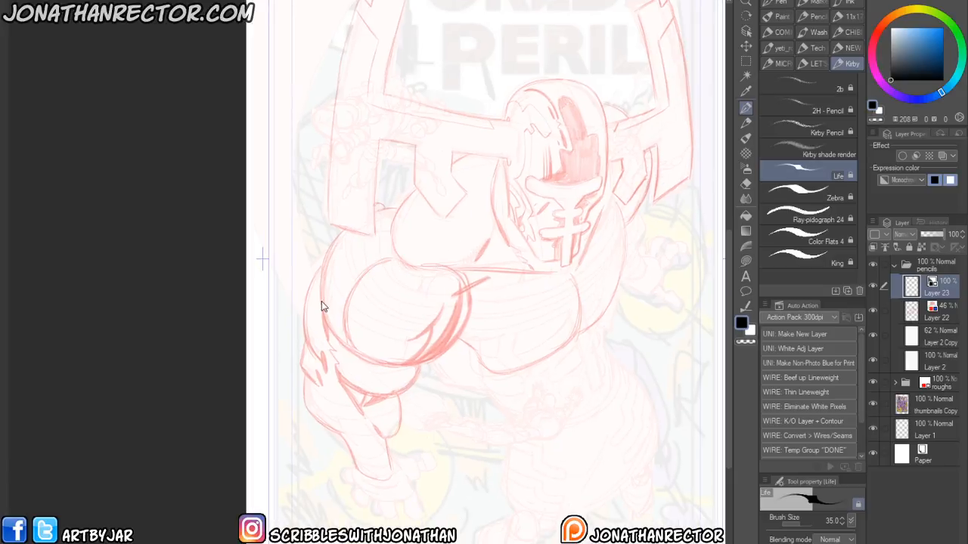
- Ink bold outlines over the figure's left shoulder with the Life brush on the new layer
scroll(325, 317, up, 2)
drag(352, 370, 295, 361)
drag(360, 342, 328, 372)
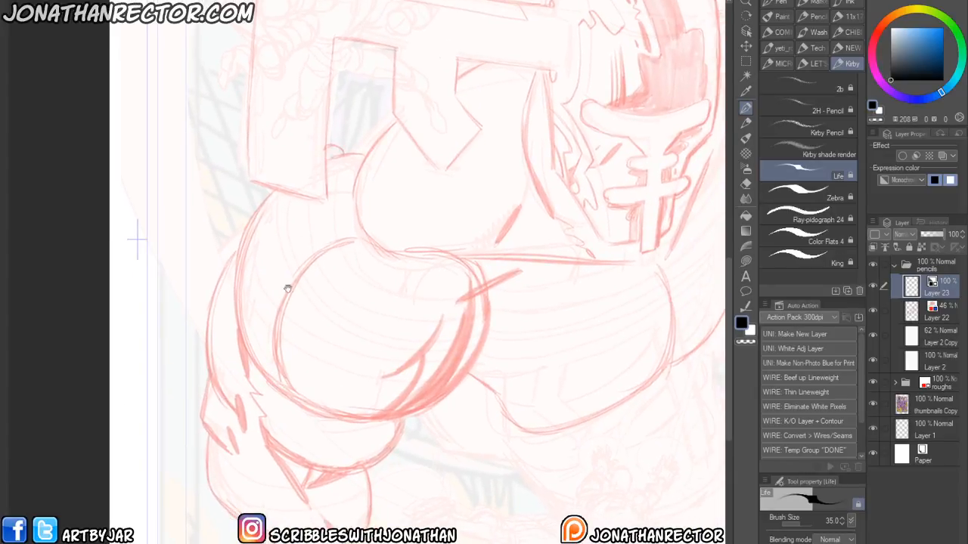
drag(294, 264, 309, 218)
mouse_move(481, 220)
mouse_down()
mouse_move(450, 363)
mouse_move(326, 369)
mouse_up()
mouse_move(458, 283)
mouse_down()
mouse_move(394, 334)
mouse_move(409, 367)
mouse_up()
mouse_move(537, 228)
mouse_down()
mouse_move(473, 266)
mouse_move(429, 365)
mouse_up()
drag(263, 408, 291, 345)
drag(326, 212, 339, 282)
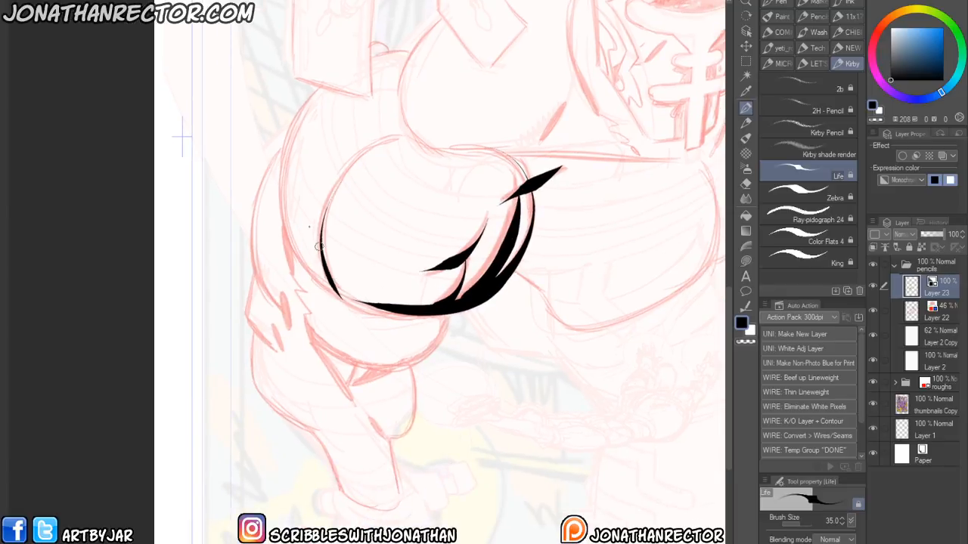
- Continue inking the shoulder, upper arm and forearm contours down toward the hand
mouse_move(338, 92)
mouse_down()
mouse_move(291, 146)
mouse_move(336, 284)
mouse_up()
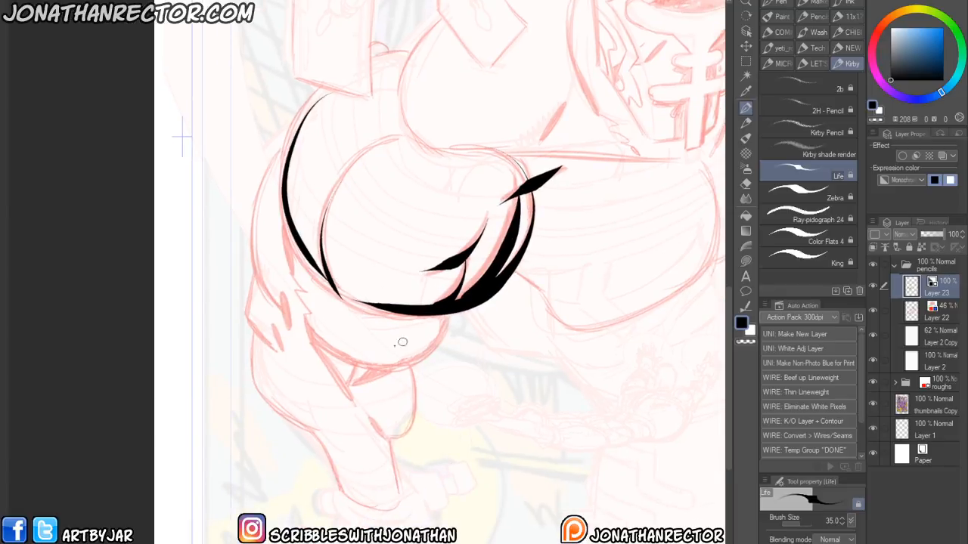
mouse_move(311, 331)
mouse_down()
mouse_move(328, 352)
mouse_move(415, 363)
mouse_move(451, 316)
mouse_up()
drag(286, 218, 309, 311)
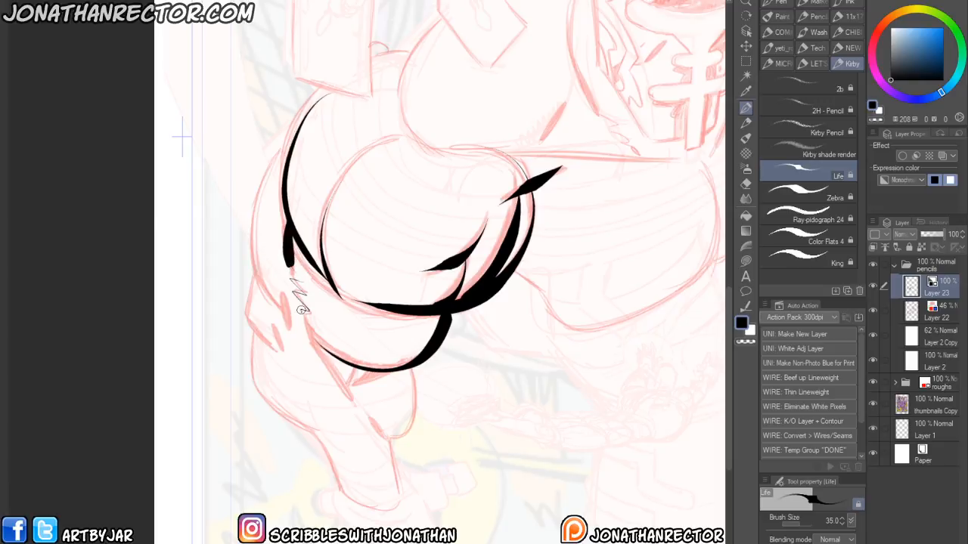
mouse_move(288, 139)
mouse_down()
mouse_move(253, 186)
mouse_move(267, 294)
mouse_move(292, 341)
mouse_up()
mouse_move(248, 263)
mouse_down()
mouse_move(244, 320)
mouse_move(275, 342)
mouse_move(251, 345)
mouse_move(255, 336)
mouse_move(257, 376)
mouse_move(305, 411)
mouse_move(344, 491)
mouse_up()
drag(319, 341, 360, 406)
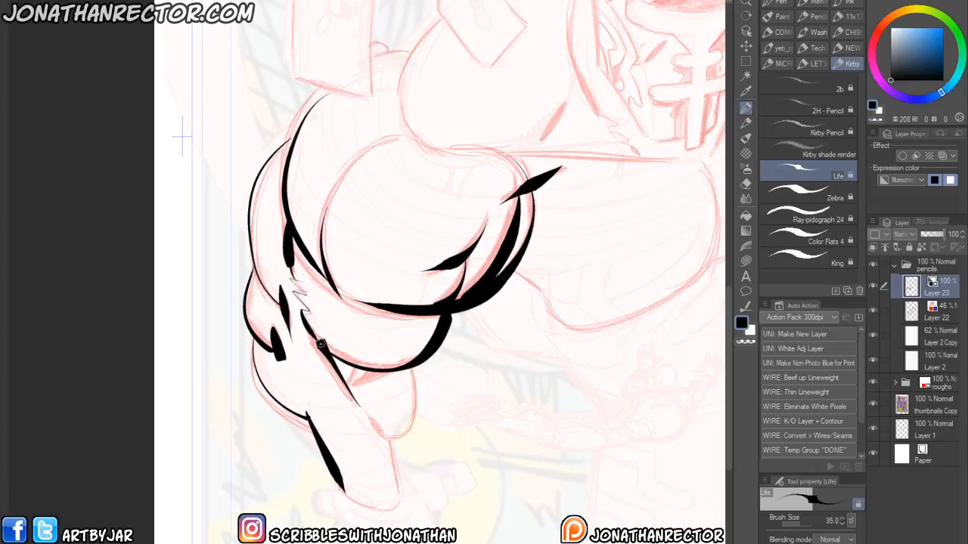
mouse_move(413, 363)
mouse_down()
mouse_move(384, 433)
mouse_move(400, 478)
mouse_up()
drag(352, 514, 208, 380)
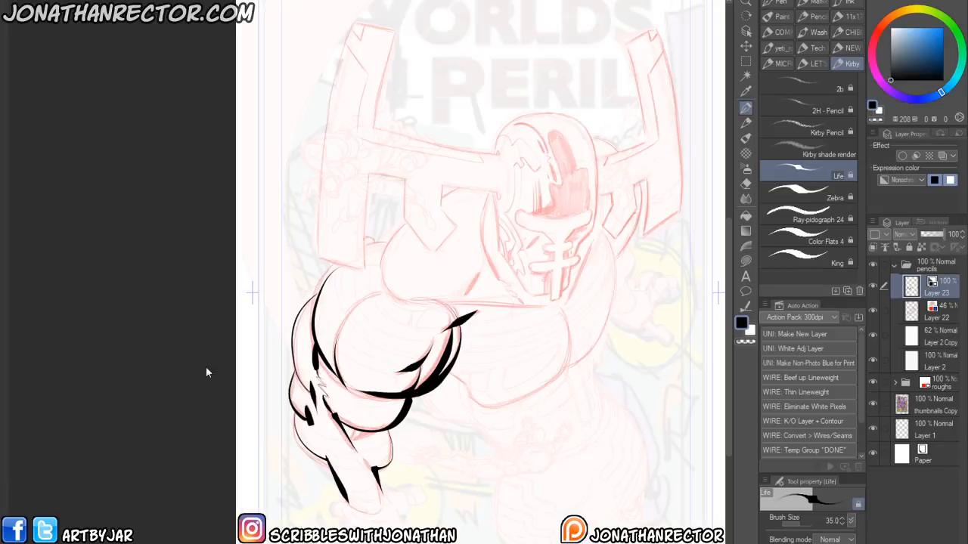
drag(338, 428, 310, 399)
- Toggle the red pencil layer's visibility and ink more arm lines plus a line across the chest
click(873, 310)
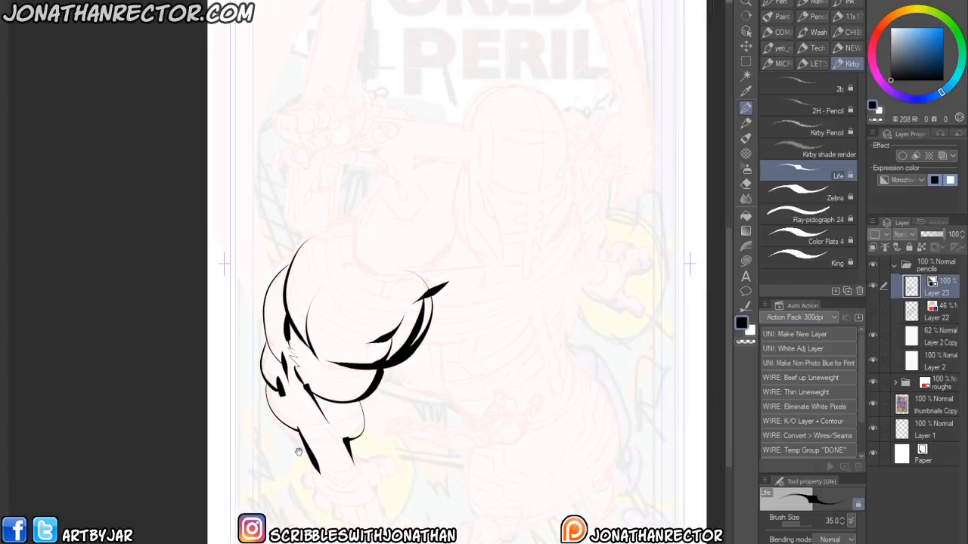
drag(302, 451, 296, 443)
drag(268, 375, 276, 384)
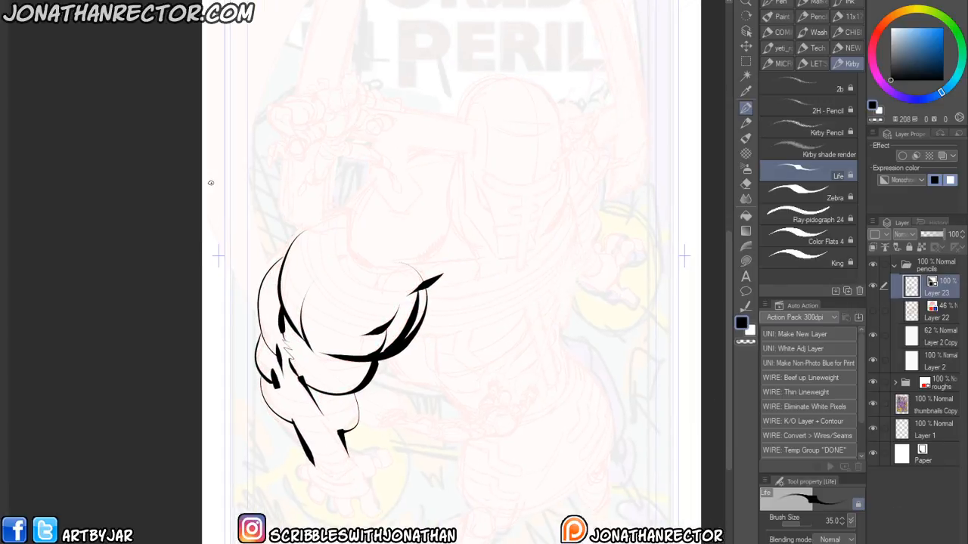
drag(371, 263, 499, 269)
scroll(296, 397, up, 3)
drag(432, 289, 414, 321)
mouse_move(445, 362)
mouse_down()
mouse_move(264, 475)
mouse_move(273, 469)
mouse_move(370, 512)
mouse_up()
mouse_move(364, 351)
mouse_down()
mouse_move(387, 396)
mouse_move(337, 443)
mouse_up()
scroll(186, 388, down, 3)
drag(322, 325, 357, 264)
drag(413, 245, 442, 300)
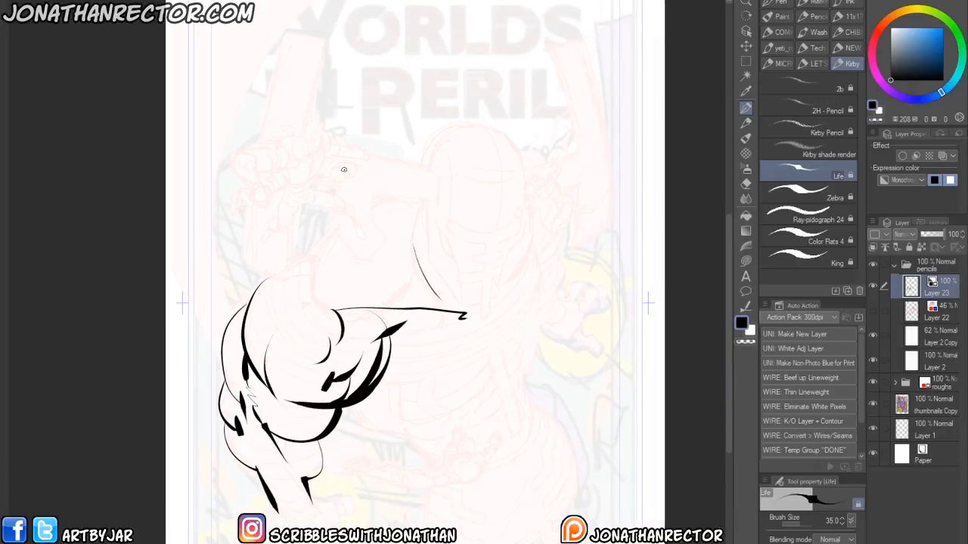
- Close the cover sketch file, then in the LITOST file collapse the rough folder and add a new layer in the lines folder
key(ctrl+w)
click(475, 213)
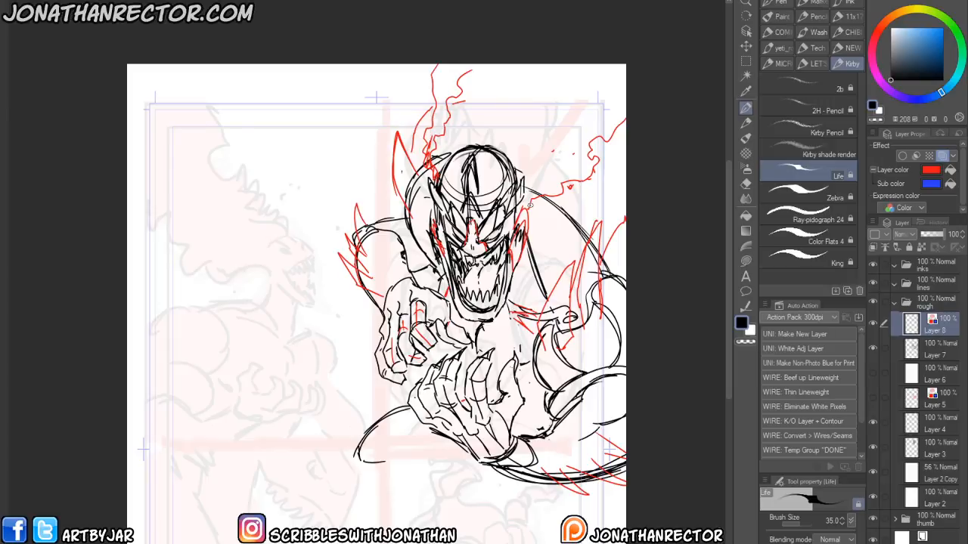
click(893, 302)
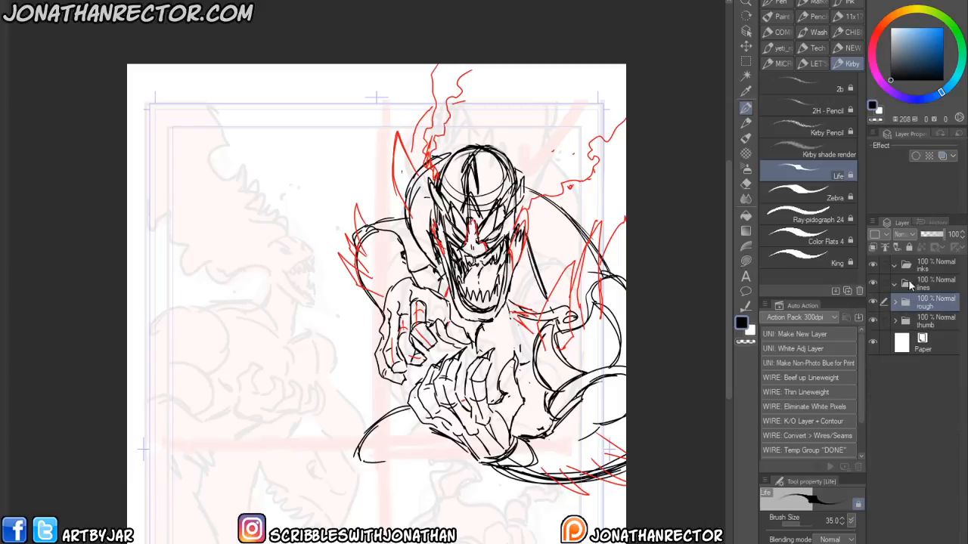
click(904, 280)
key(F2)
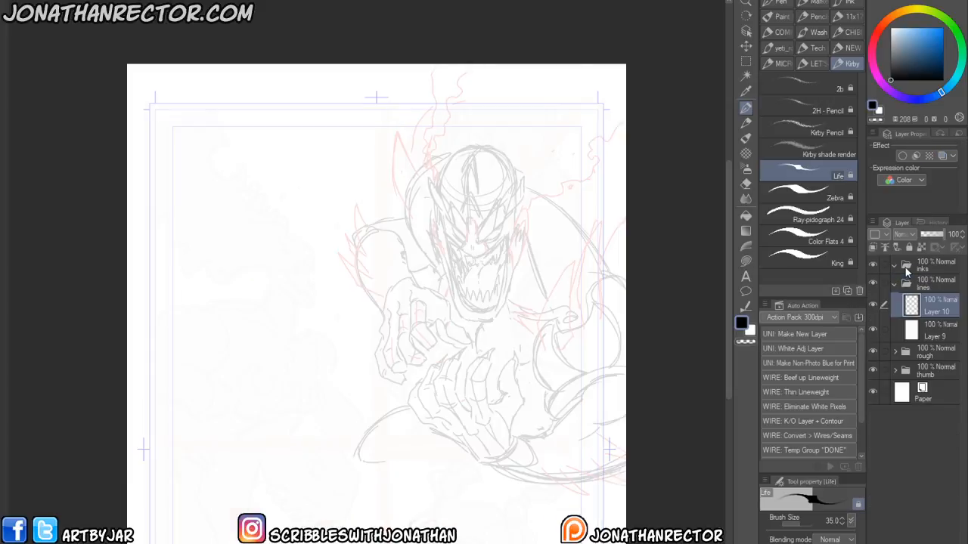
drag(430, 329, 398, 379)
- Select the Lineart 600dpi 2 brush from the comic set and make a test stroke, then undo it
click(778, 33)
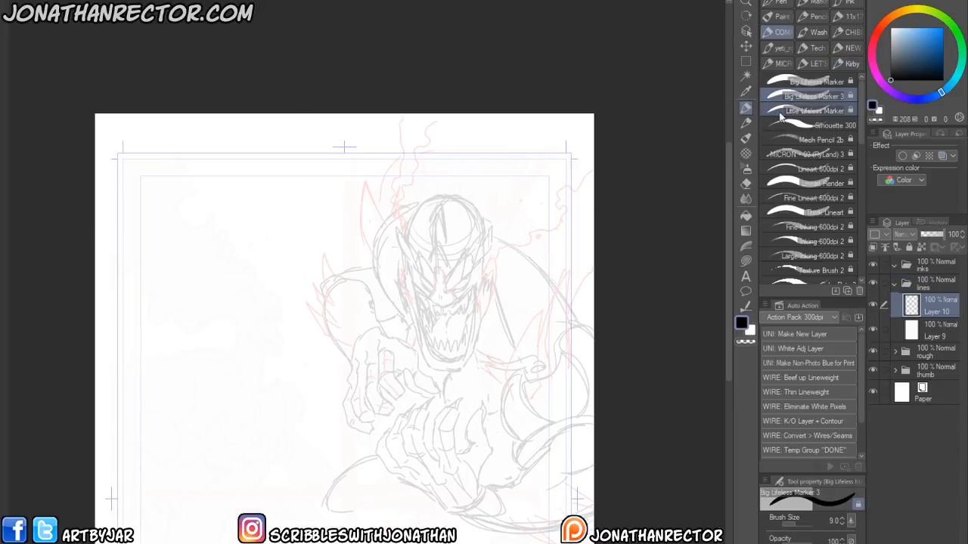
scroll(842, 90, down, 3)
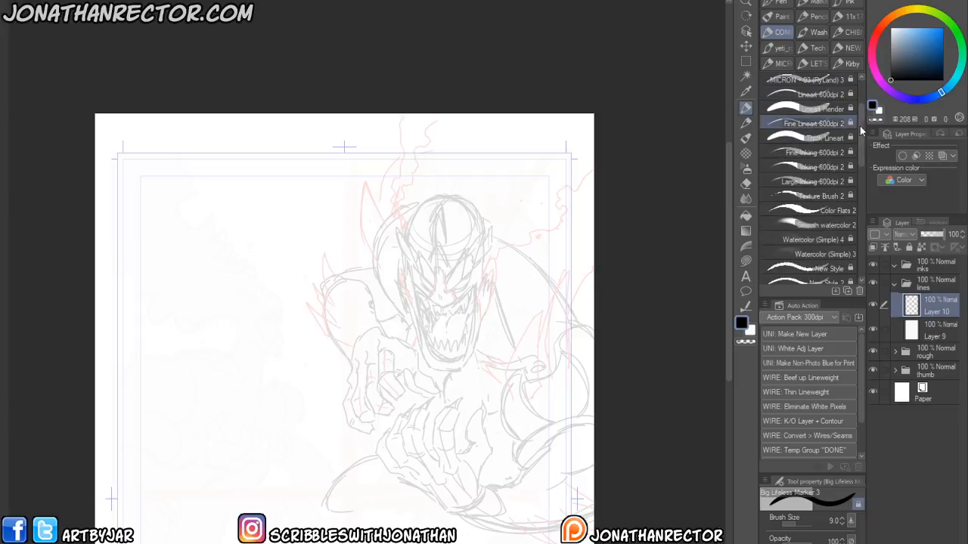
scroll(858, 98, up, 3)
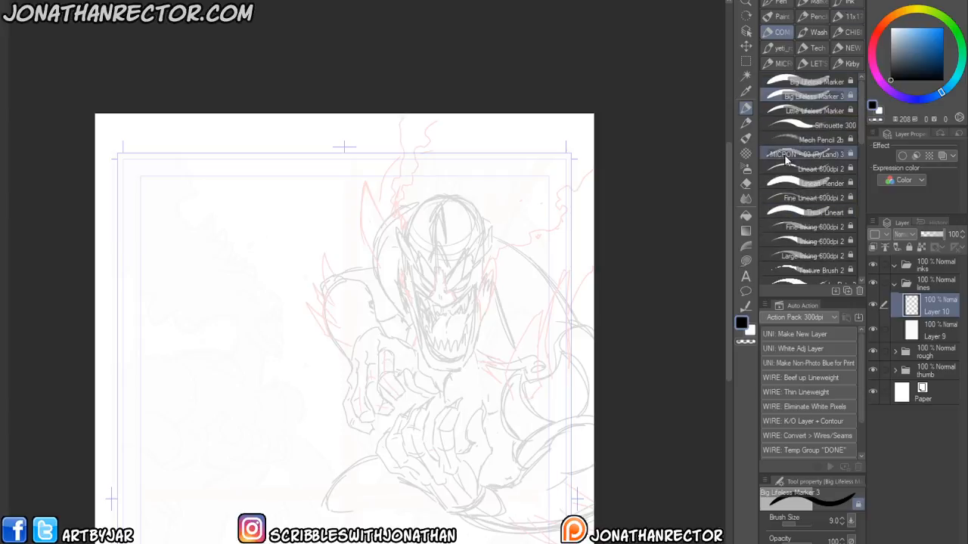
click(809, 168)
drag(443, 360, 398, 333)
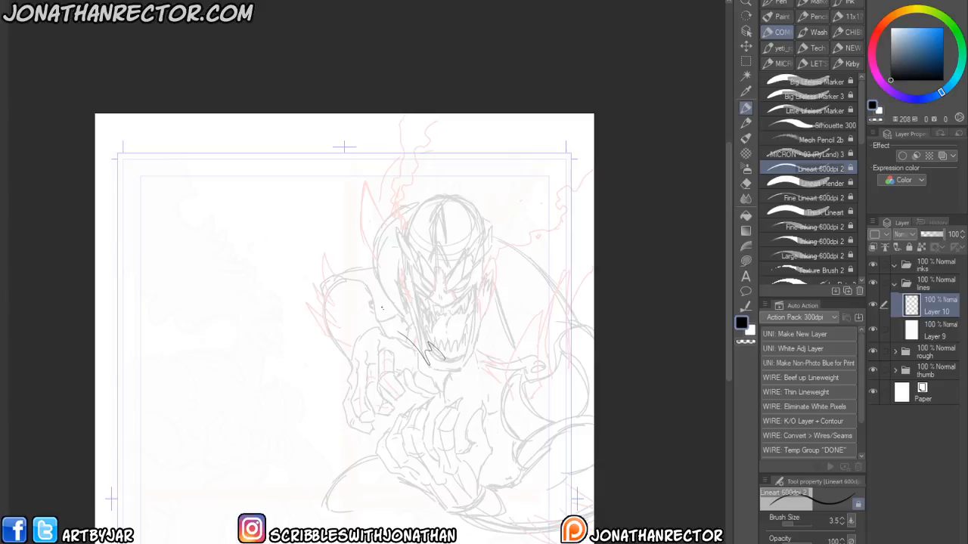
key(super+x)
click(204, 251)
key(ctrl+z)
- Zoom into the Galaxies in Peril cover inks to study the linework on the heroes
drag(449, 369, 393, 362)
scroll(308, 362, up, 2)
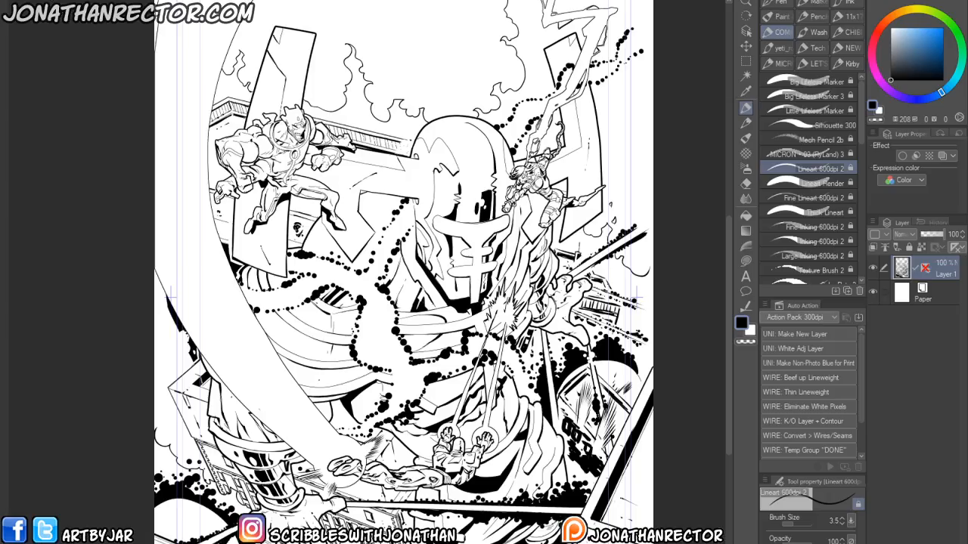
scroll(302, 160, up, 3)
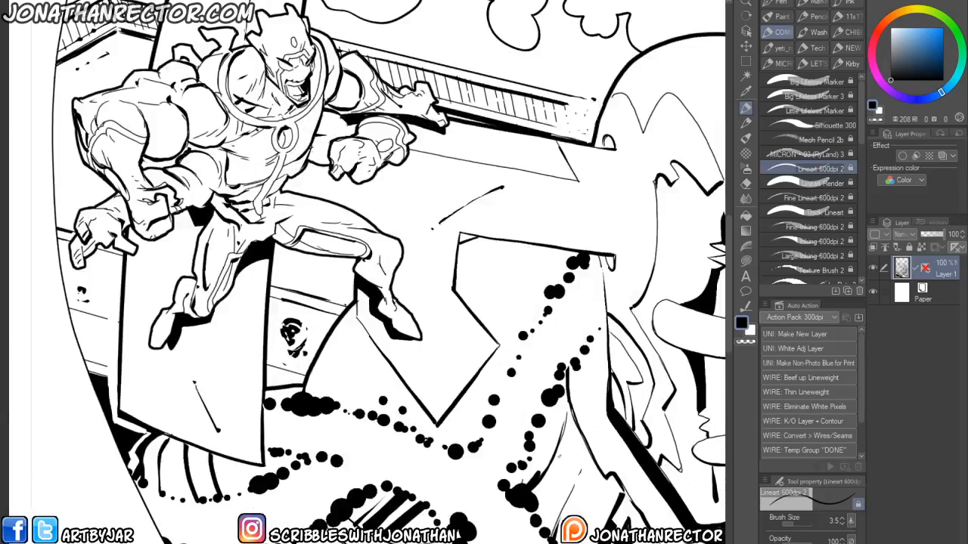
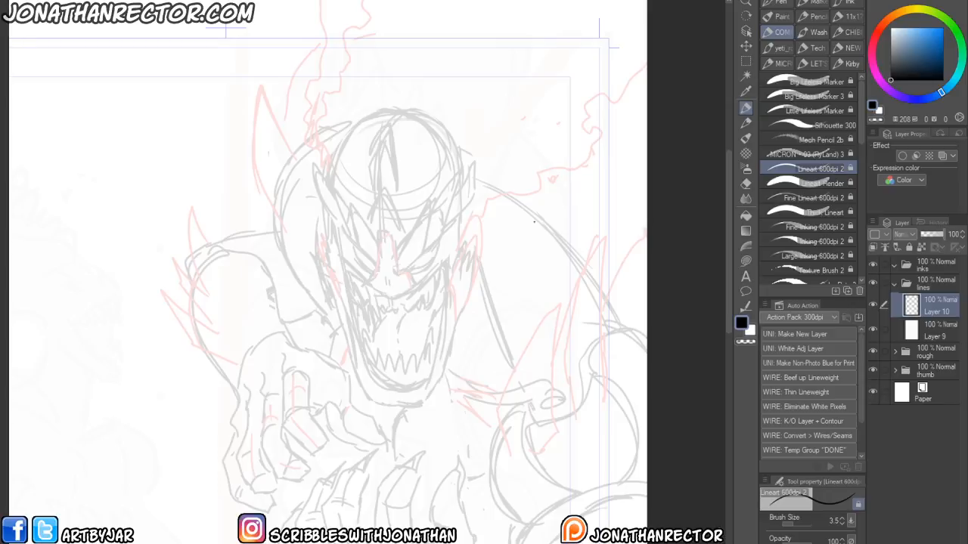
- Browse the ink brush sets in the sub tool palette, ending back in the Kirby set
click(848, 64)
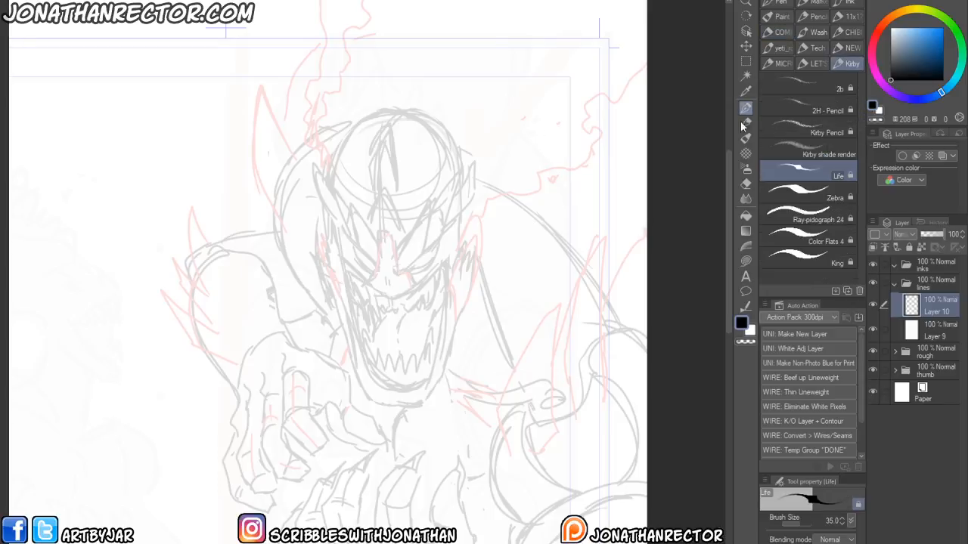
drag(493, 322, 477, 299)
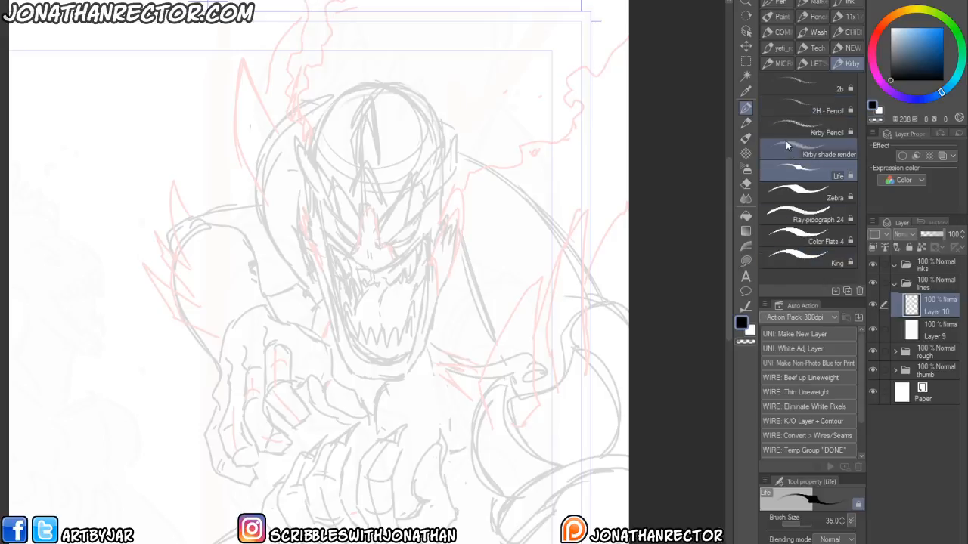
click(847, 3)
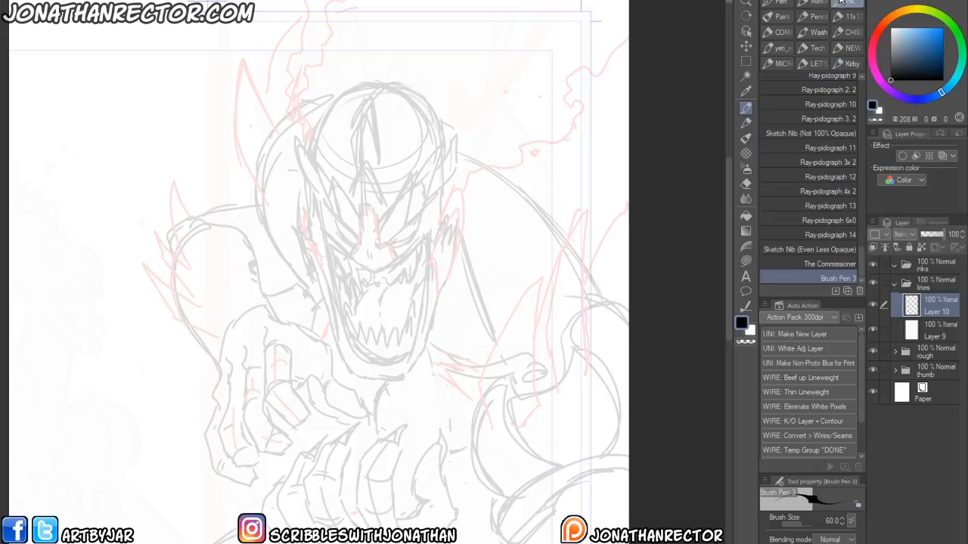
click(823, 4)
click(842, 2)
scroll(851, 160, up, 10)
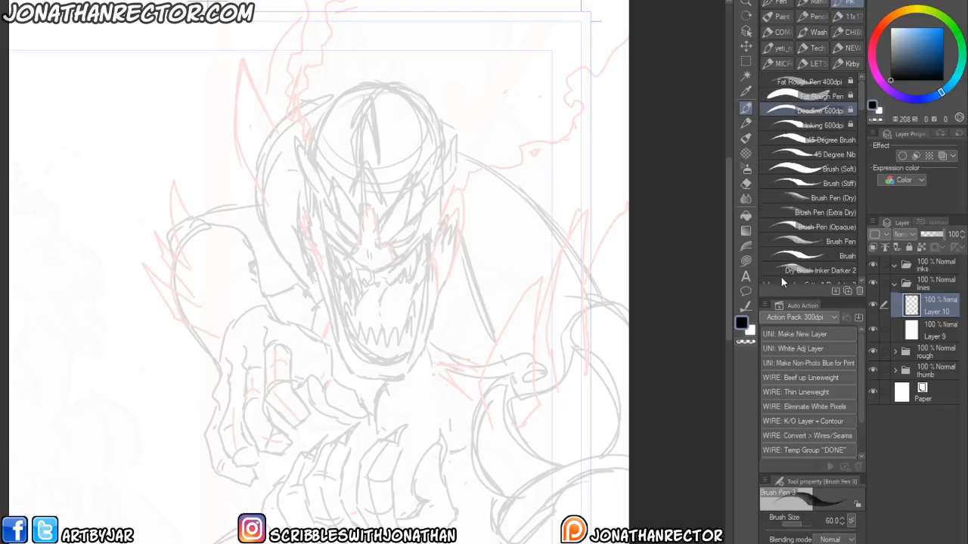
drag(858, 90, 855, 138)
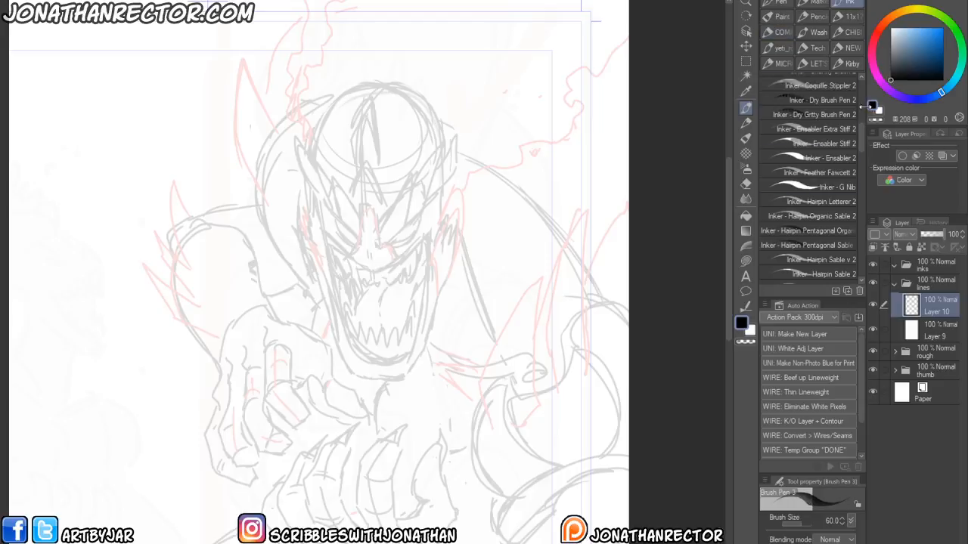
scroll(859, 150, down, 3)
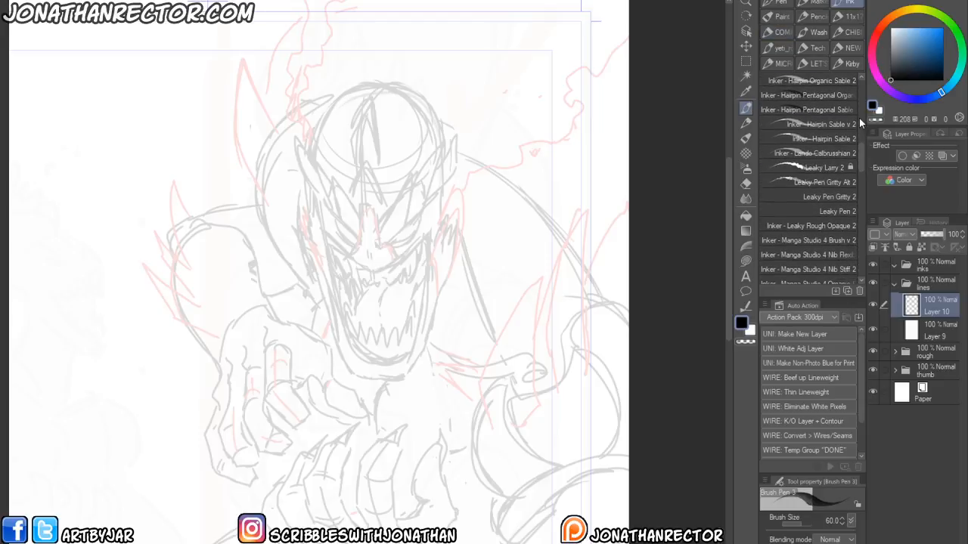
mouse_move(859, 150)
mouse_down()
mouse_move(856, 262)
mouse_move(850, 138)
mouse_up()
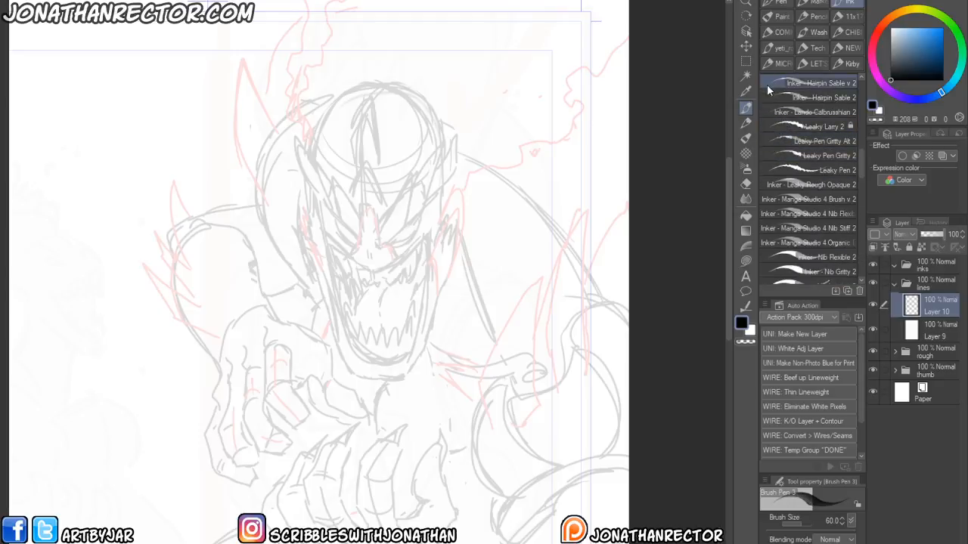
click(838, 57)
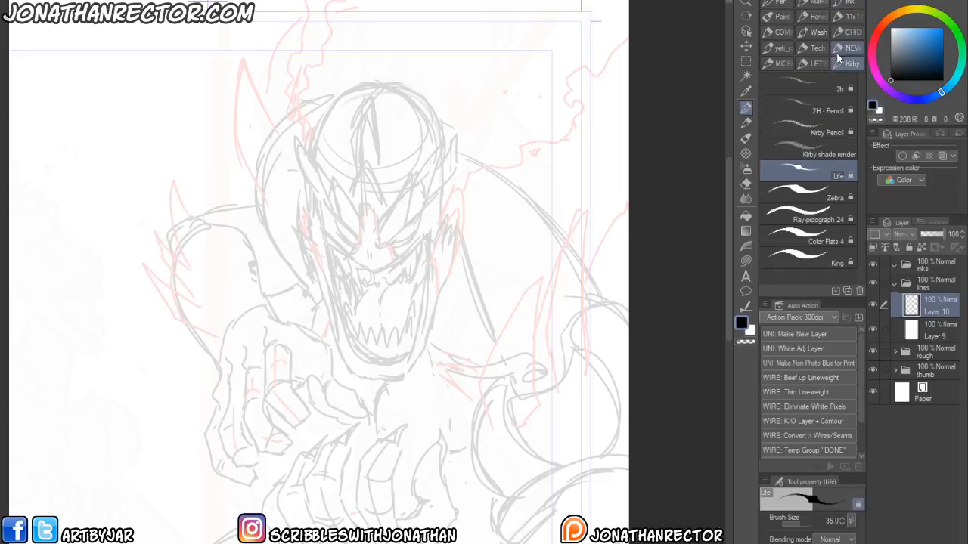
- Select the Zebra brush and draw a test loop over the figure, then undo it
click(803, 192)
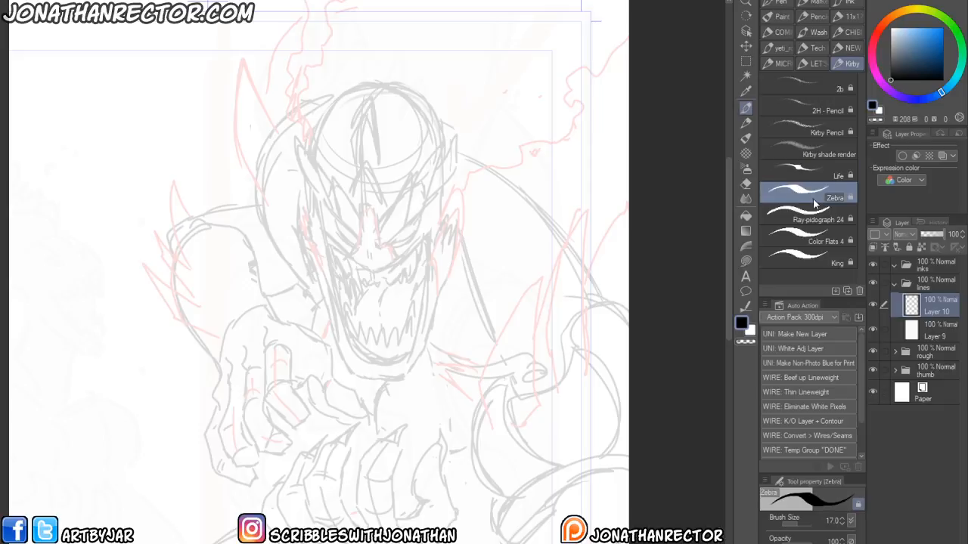
mouse_move(417, 396)
mouse_down()
mouse_move(373, 307)
mouse_move(320, 342)
mouse_move(372, 523)
mouse_move(381, 225)
mouse_move(439, 446)
mouse_up()
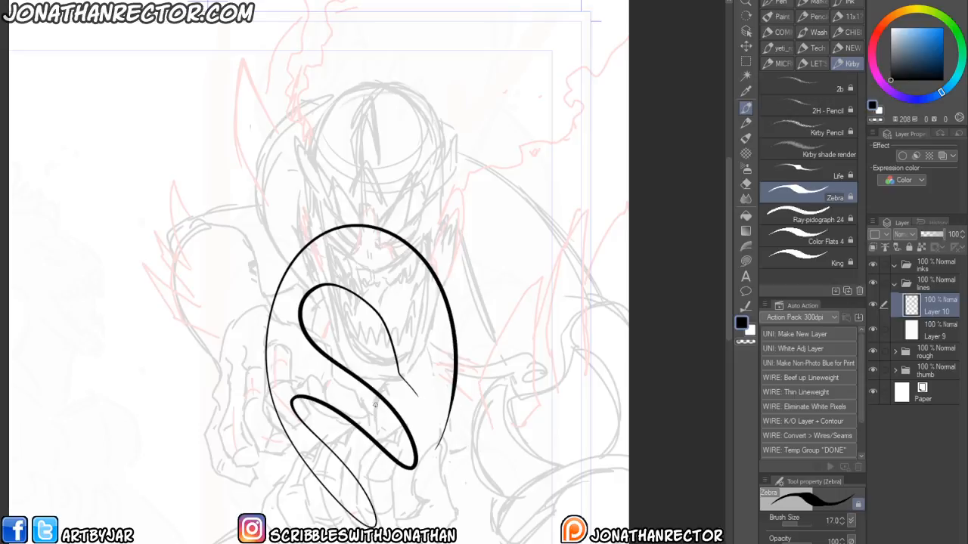
key(ctrl+z)
- Ink the monster's head outline, eyes and side face plate with the Zebra brush
drag(333, 292, 353, 317)
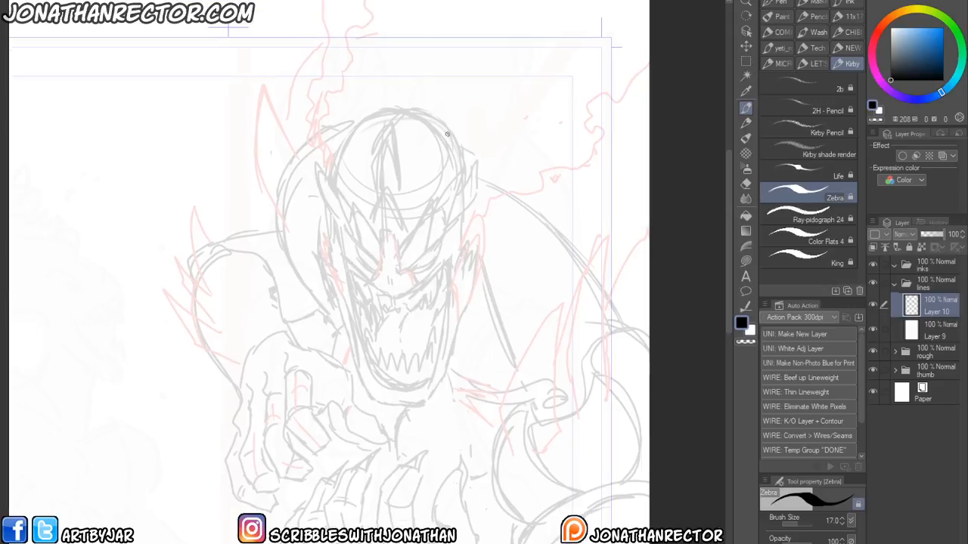
mouse_move(383, 111)
mouse_down()
mouse_move(338, 151)
mouse_move(341, 236)
mouse_move(333, 232)
mouse_move(377, 386)
mouse_move(414, 399)
mouse_move(457, 357)
mouse_move(487, 262)
mouse_move(472, 243)
mouse_up()
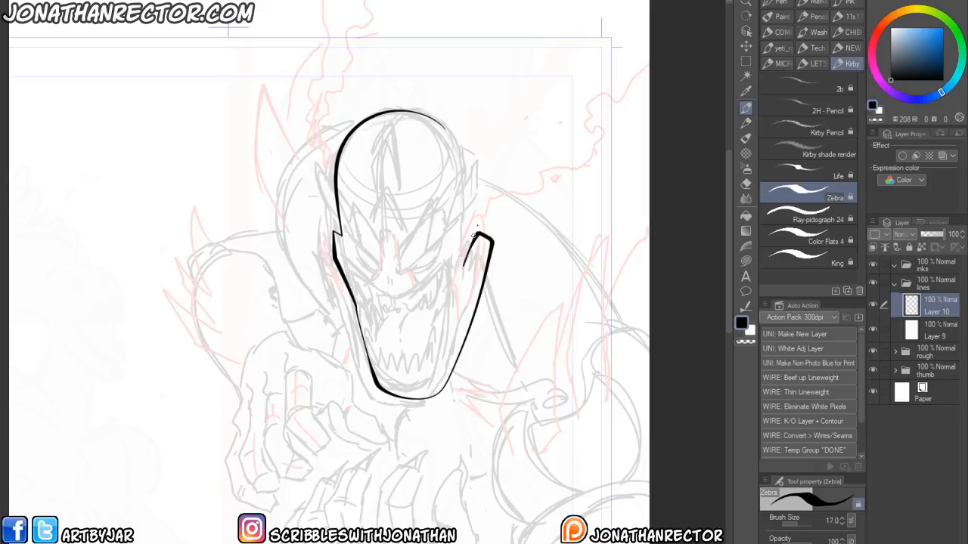
mouse_move(481, 189)
mouse_down()
mouse_move(457, 244)
mouse_move(470, 204)
mouse_move(493, 179)
mouse_move(494, 231)
mouse_up()
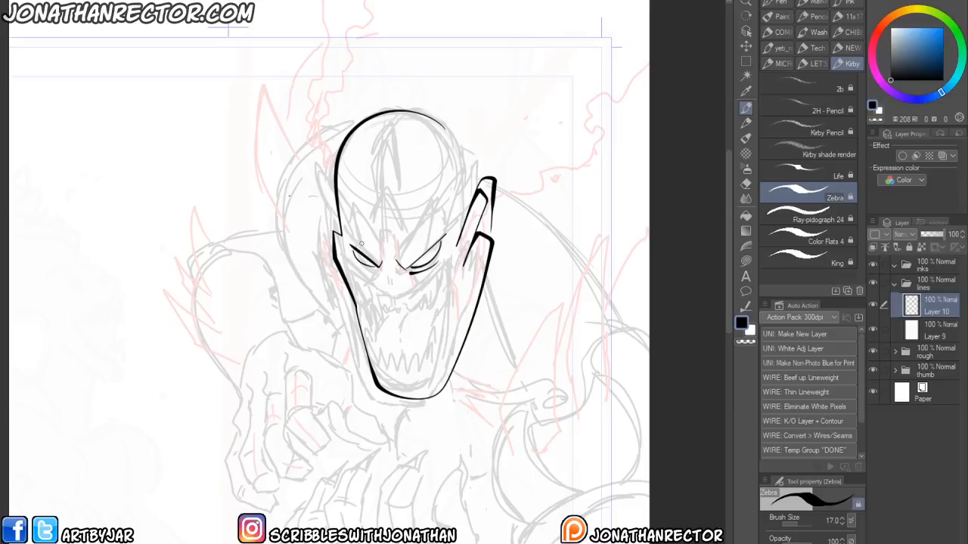
- Set the layer's expression color to Monochrome and ink the jaw plates, mouth and a large tendril curving around the head
click(887, 181)
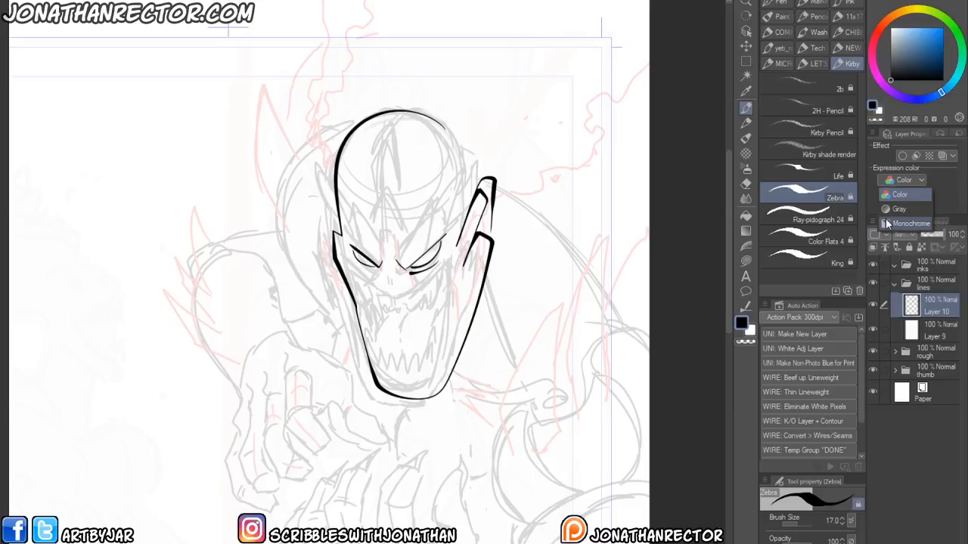
click(887, 223)
drag(506, 291, 540, 295)
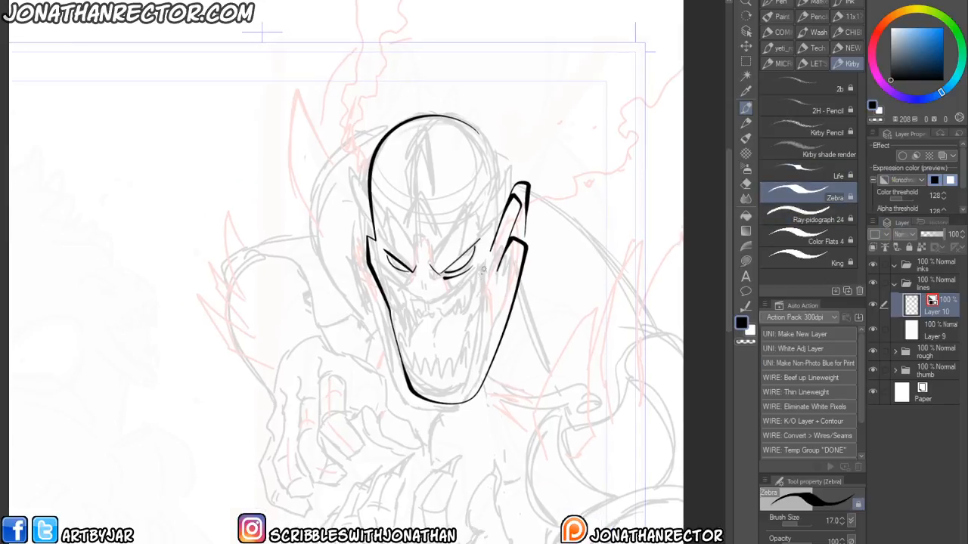
drag(486, 276, 481, 296)
drag(477, 331, 475, 363)
drag(514, 277, 491, 361)
drag(511, 302, 488, 371)
mouse_move(381, 310)
mouse_down()
mouse_move(415, 330)
mouse_move(442, 378)
mouse_up()
mouse_move(420, 347)
mouse_down()
mouse_move(429, 384)
mouse_move(397, 333)
mouse_up()
drag(392, 316, 426, 388)
drag(353, 380, 255, 314)
mouse_move(431, 134)
mouse_down()
mouse_move(507, 189)
mouse_move(507, 340)
mouse_move(503, 292)
mouse_move(446, 364)
mouse_up()
- Switch to the Life brush, enlarge it to 60, and ink jaw lines and a long vertical stroke beside the figure
click(809, 172)
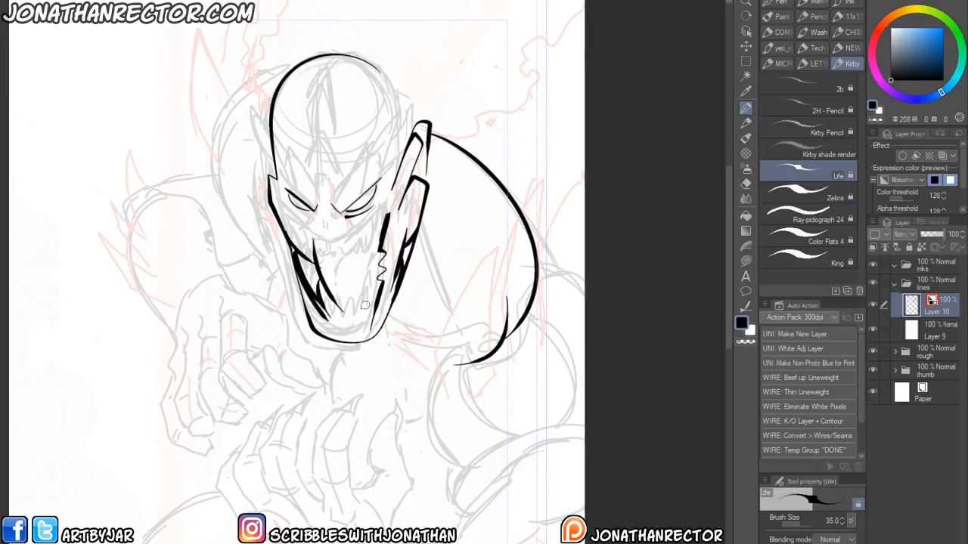
drag(322, 307, 338, 307)
drag(322, 356, 371, 401)
key(bracketright)
key(bracketright)
drag(282, 236, 291, 444)
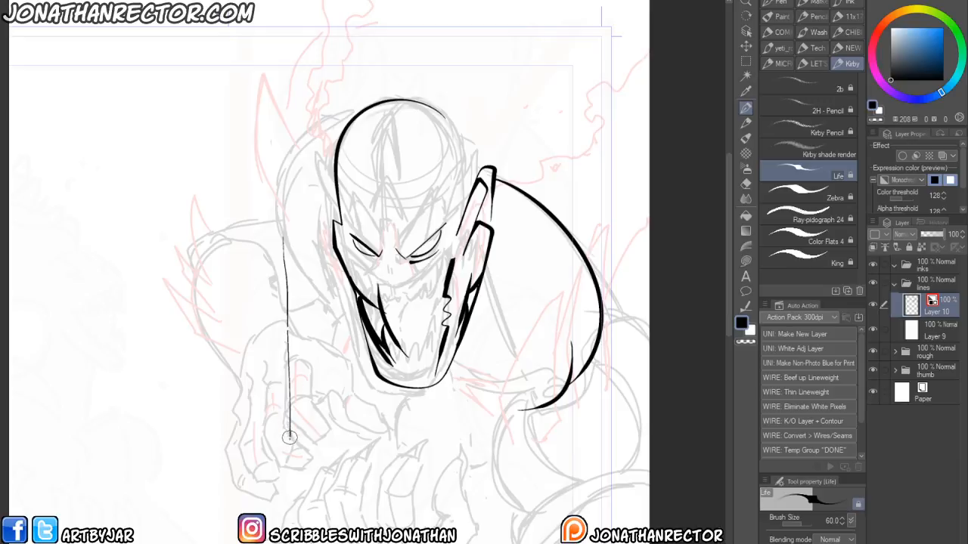
- Draw thick test bars left of the figure and ink a jagged collar line below the jaw
click(259, 232)
drag(239, 229, 256, 457)
drag(176, 429, 305, 438)
drag(340, 256, 198, 264)
drag(347, 296, 230, 300)
drag(342, 322, 313, 416)
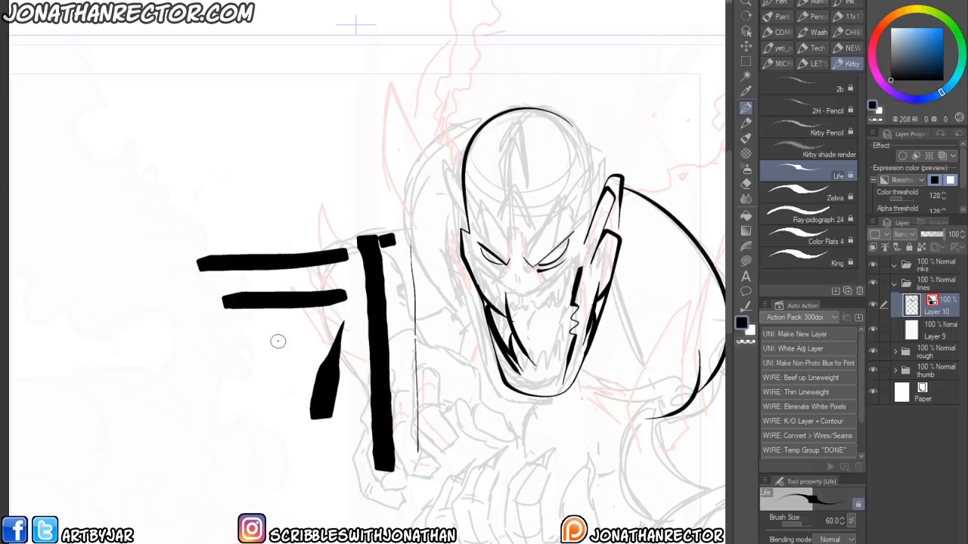
drag(393, 334, 337, 267)
mouse_move(382, 227)
mouse_down()
mouse_move(392, 296)
mouse_move(408, 310)
mouse_move(404, 344)
mouse_move(495, 447)
mouse_move(418, 420)
mouse_up()
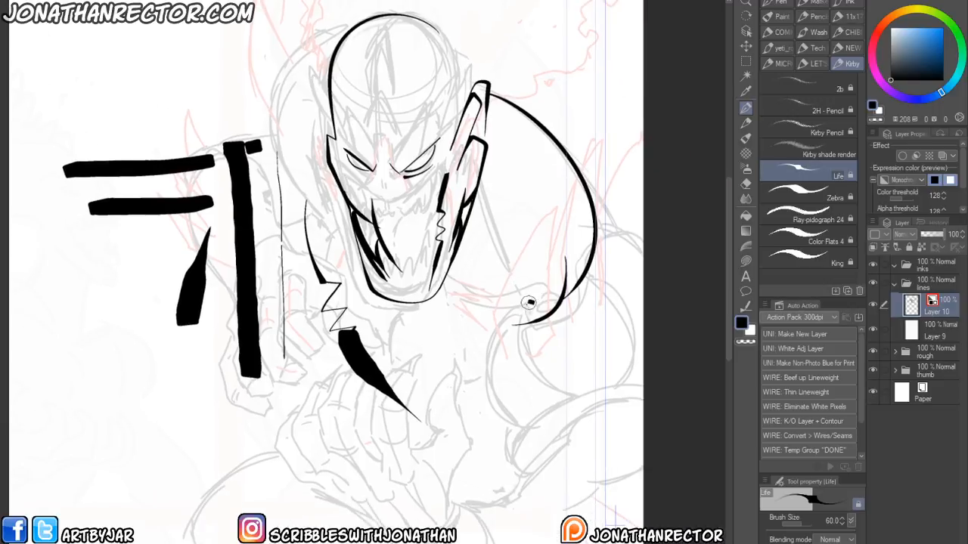
- Ink a thick curved tendril stroke below the head, then undo the last three strokes
mouse_move(533, 303)
mouse_down()
mouse_move(492, 347)
mouse_move(558, 440)
mouse_up()
drag(534, 392, 561, 437)
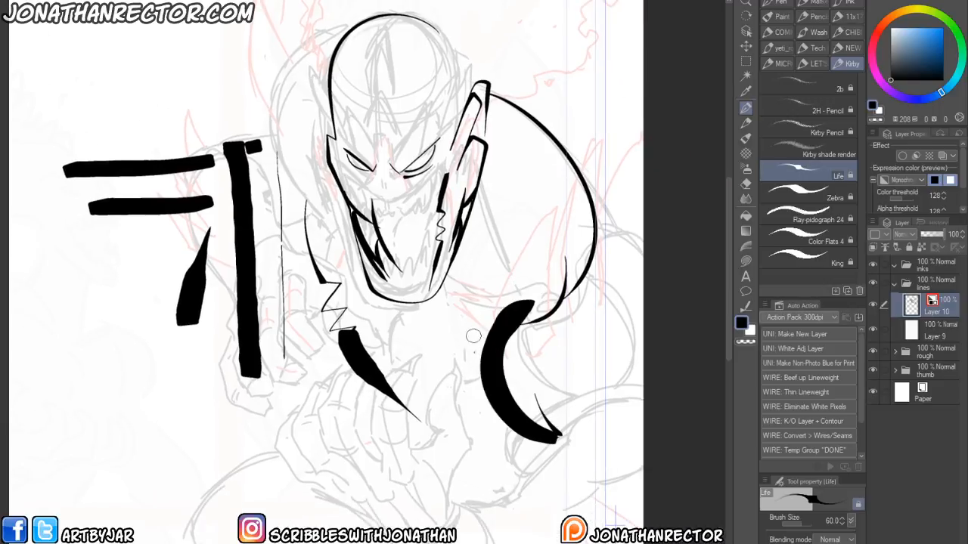
drag(528, 362, 535, 320)
drag(331, 450, 324, 481)
key(ctrl+z)
key(ctrl+z)
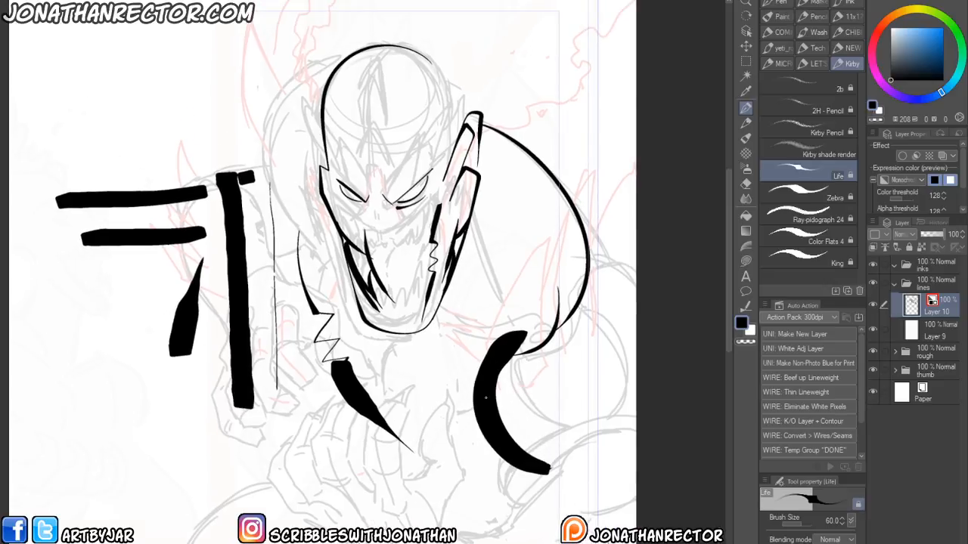
key(ctrl+z)
- Ink the tendril's curl with hatching strokes and extend the tendril up beside the head
mouse_move(520, 347)
mouse_down()
mouse_move(498, 359)
mouse_move(529, 446)
mouse_up()
drag(514, 394, 558, 464)
drag(543, 422, 561, 465)
drag(544, 423, 566, 465)
mouse_move(550, 425)
mouse_down()
mouse_move(575, 464)
mouse_move(509, 503)
mouse_up()
drag(541, 463, 513, 502)
drag(538, 462, 507, 498)
drag(531, 461, 505, 498)
drag(479, 453, 457, 358)
drag(523, 355, 502, 422)
drag(426, 428, 446, 543)
mouse_move(555, 323)
mouse_down()
mouse_move(514, 242)
mouse_move(545, 285)
mouse_up()
drag(511, 232, 550, 285)
mouse_move(496, 206)
mouse_down()
mouse_move(534, 254)
mouse_move(530, 242)
mouse_up()
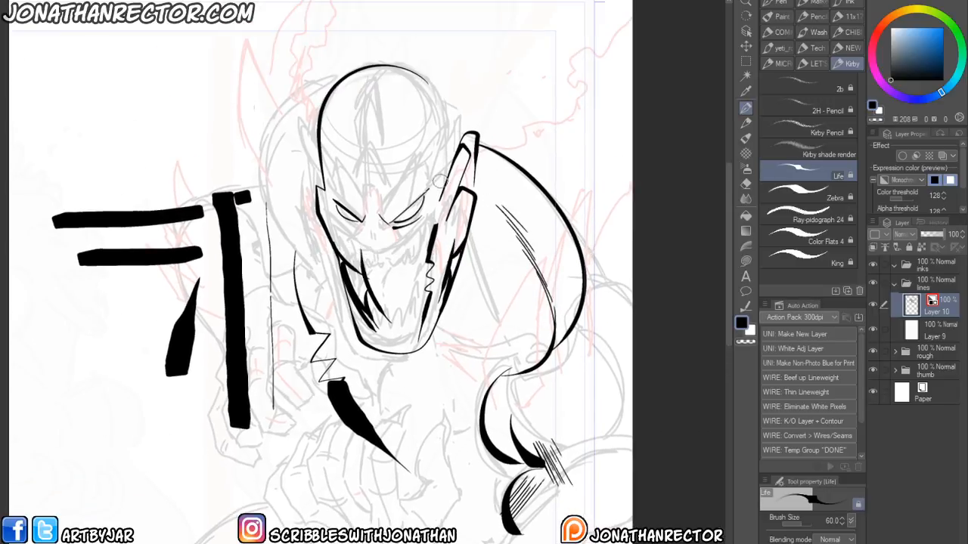
- Switch to the Ray-pidograph 24 brush and ink hatching lines on the chest plus two long strokes over the lower body
scroll(314, 401, down, 2)
drag(273, 424, 290, 421)
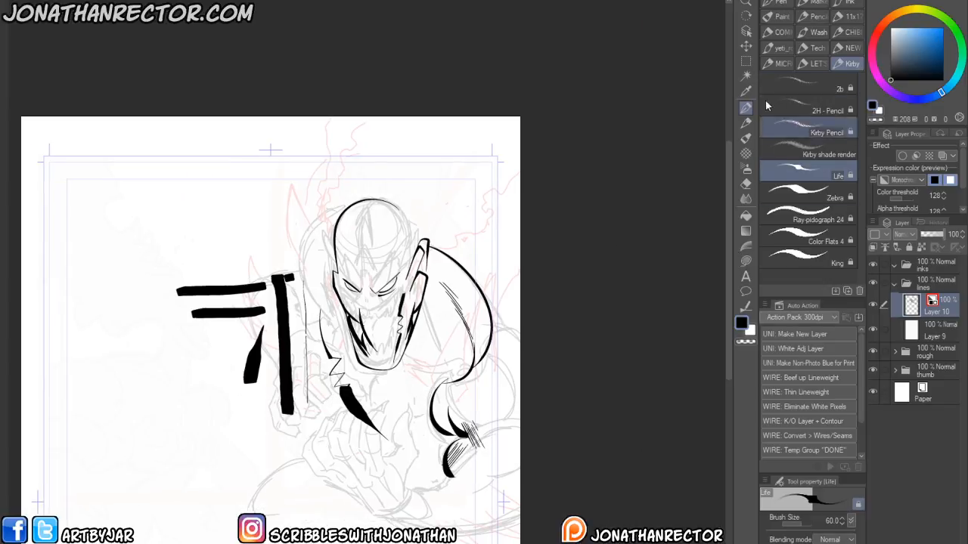
click(779, 221)
mouse_move(445, 336)
mouse_down()
mouse_move(437, 363)
mouse_move(417, 371)
mouse_move(413, 418)
mouse_up()
drag(376, 383, 370, 408)
drag(386, 382, 380, 418)
drag(394, 384, 389, 423)
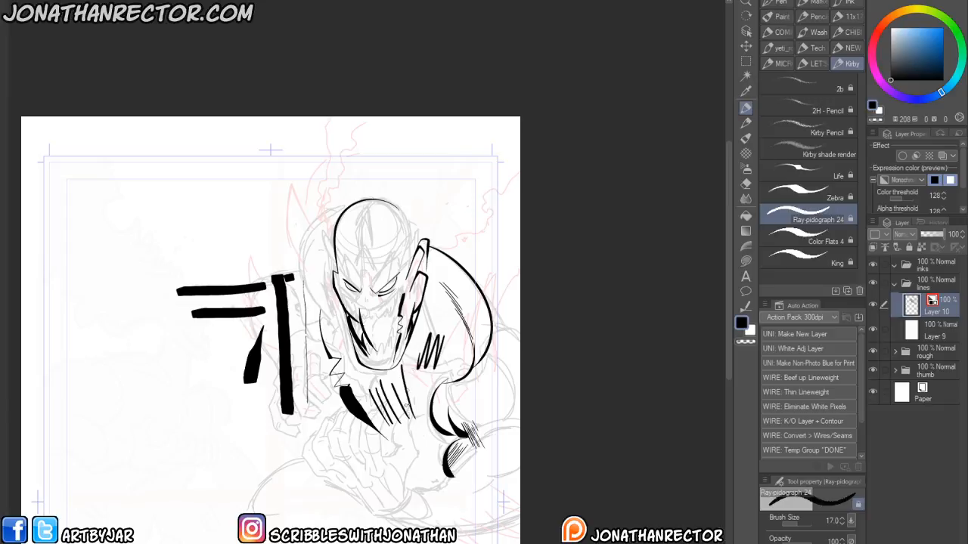
mouse_move(431, 382)
mouse_down()
mouse_move(397, 443)
mouse_move(408, 482)
mouse_move(297, 510)
mouse_up()
drag(297, 460, 298, 529)
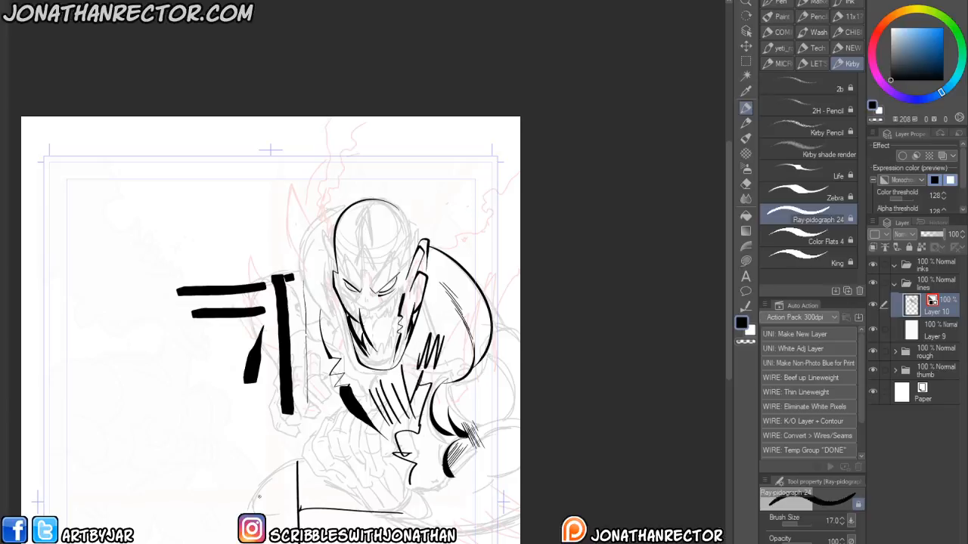
- Clear all ink from the layer and set its expression color back to Color
key(Delete)
click(902, 181)
click(900, 194)
- Select the Lineart 600dpi 2 brush from the comic set and undo a stray mark
drag(307, 349, 286, 300)
scroll(316, 334, up, 2)
click(741, 123)
click(742, 110)
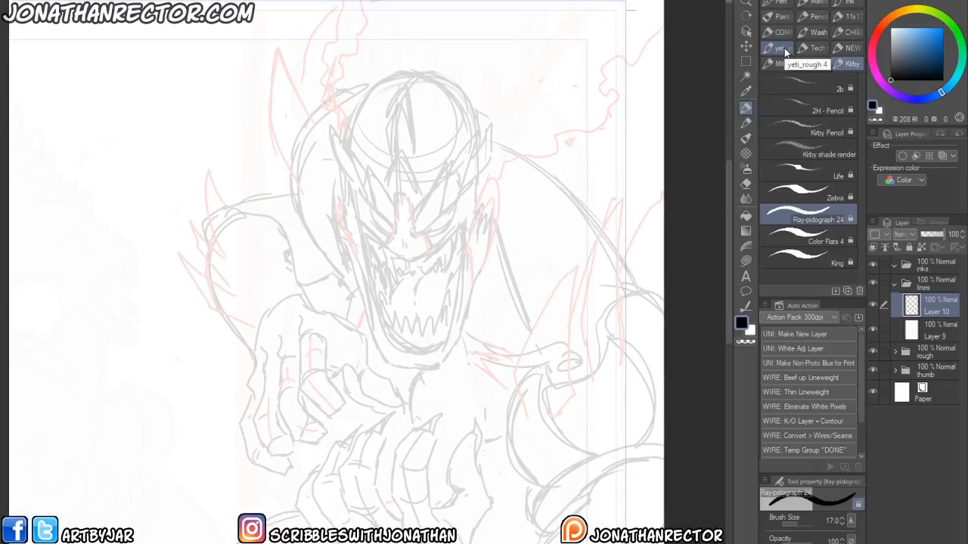
click(775, 31)
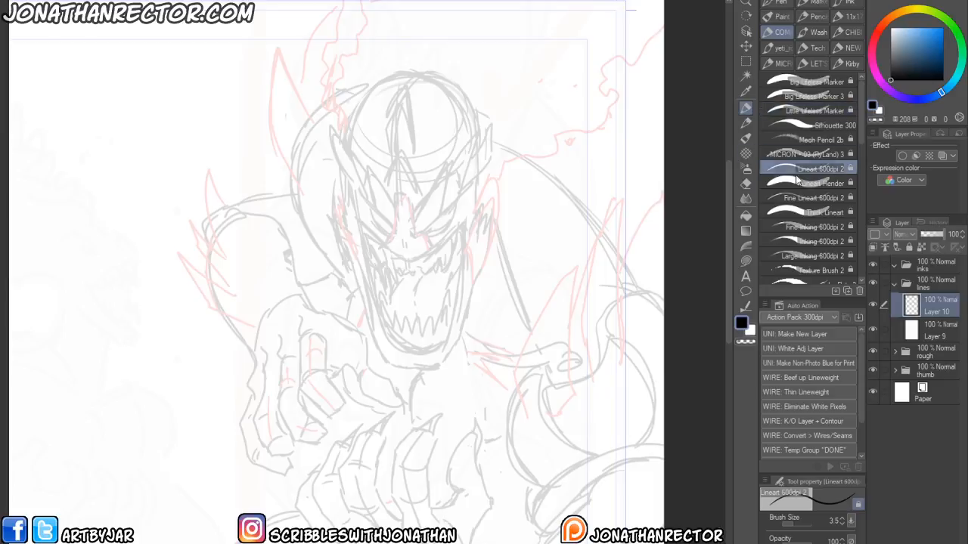
key(ctrl+z)
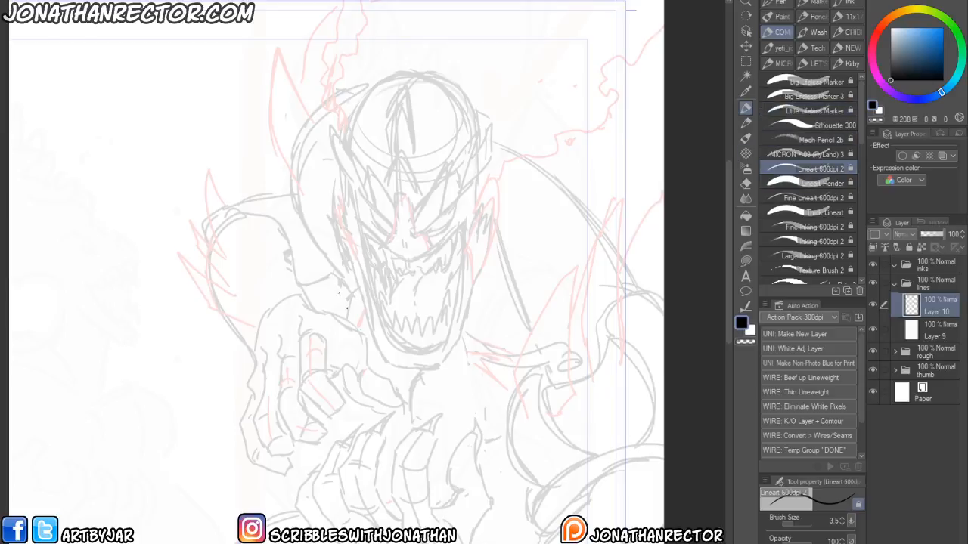
- Ink the outline of the monster's right-hand eye with the Lineart brush
drag(356, 342, 372, 387)
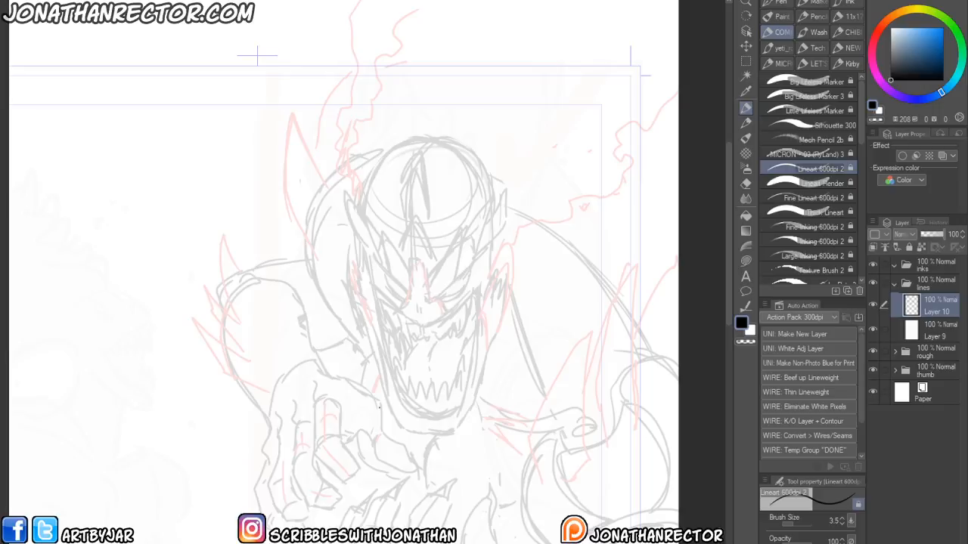
drag(314, 375, 397, 395)
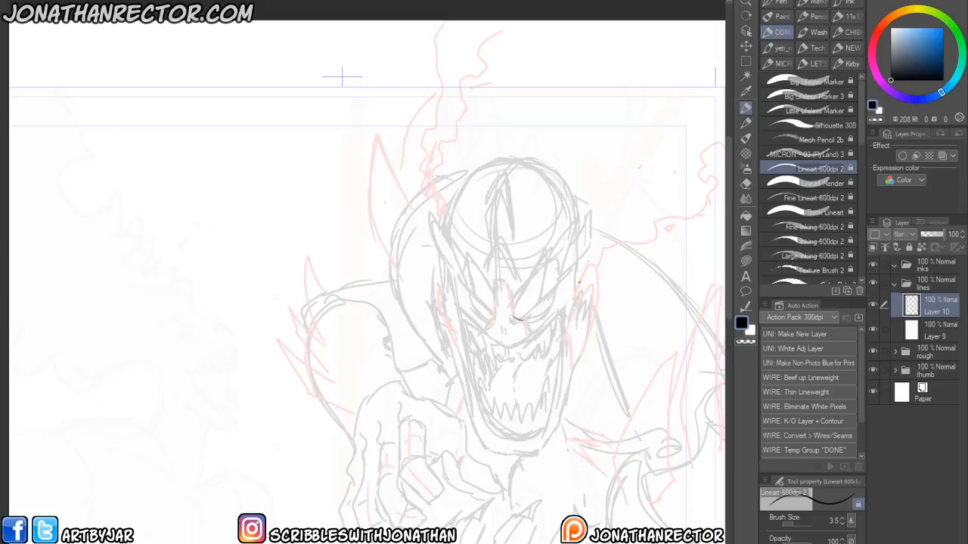
mouse_move(544, 295)
mouse_down()
mouse_move(568, 269)
mouse_move(553, 259)
mouse_move(517, 295)
mouse_move(515, 306)
mouse_move(558, 291)
mouse_move(530, 315)
mouse_up()
drag(538, 315, 569, 289)
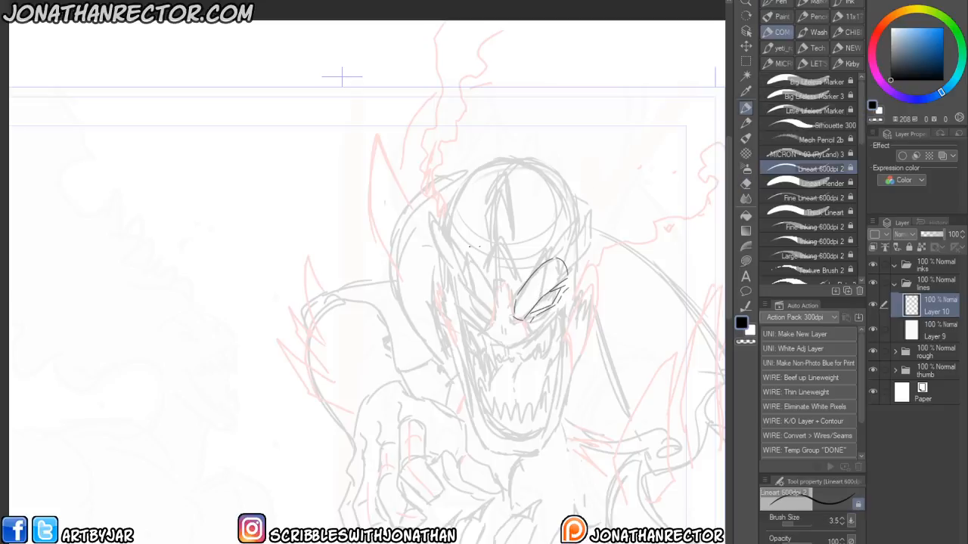
scroll(447, 350, up, 2)
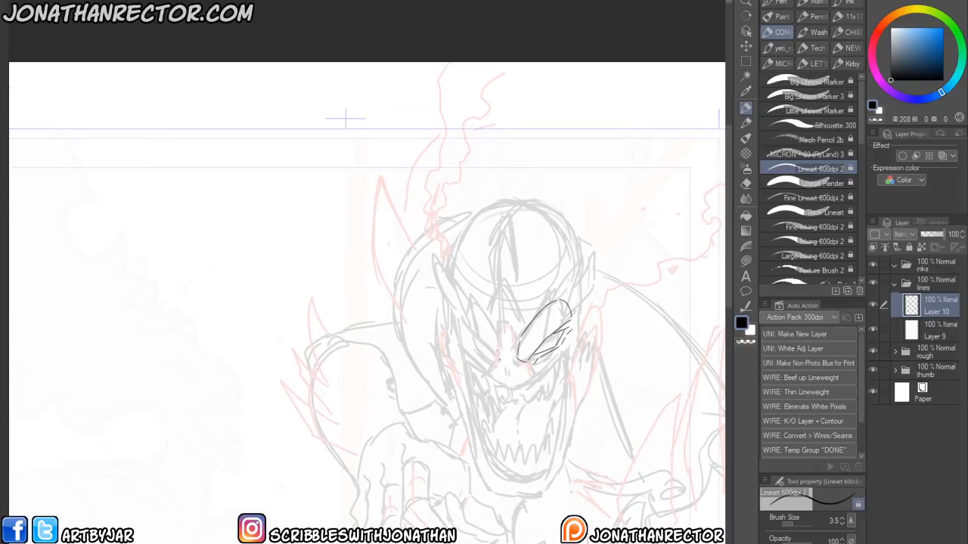
drag(495, 353, 458, 318)
key(ctrl+z)
mouse_move(493, 358)
mouse_down()
mouse_move(471, 333)
mouse_move(492, 356)
mouse_move(477, 334)
mouse_move(489, 320)
mouse_move(470, 307)
mouse_move(469, 330)
mouse_up()
- Ink the outline of the monster's left-hand eye
key(h)
drag(176, 499, 453, 520)
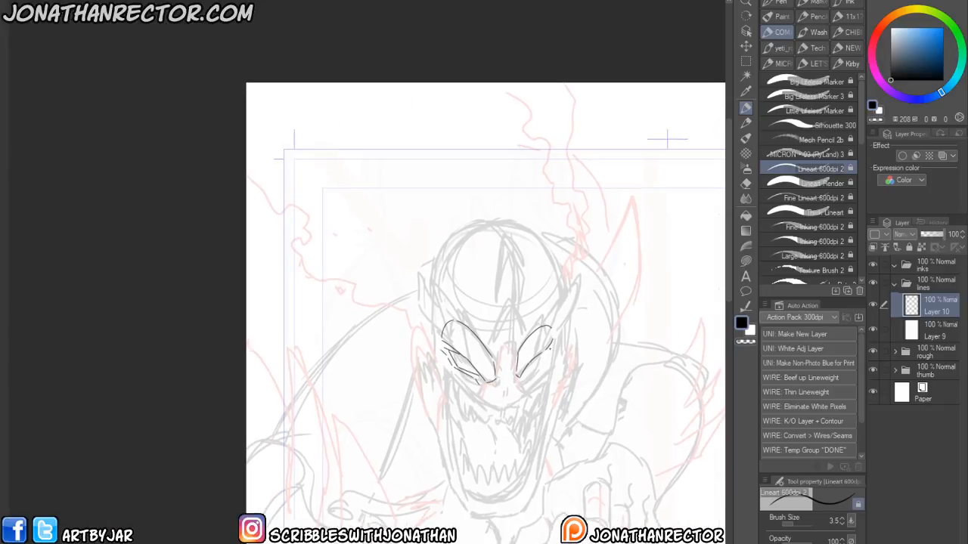
mouse_move(549, 352)
mouse_down()
mouse_move(521, 380)
mouse_move(538, 372)
mouse_up()
drag(451, 337, 438, 327)
- Select Layer 9 in the lines folder
key(h)
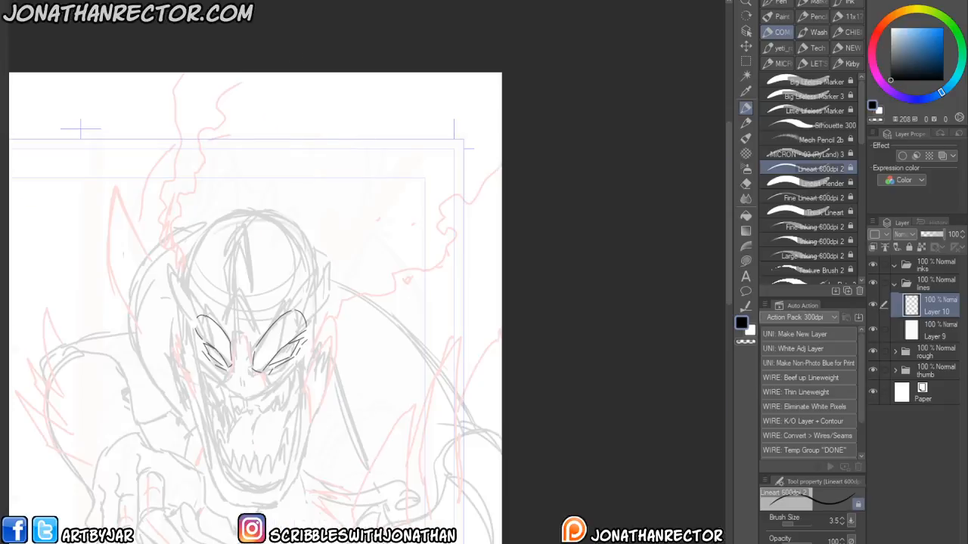
drag(231, 498, 389, 445)
click(936, 330)
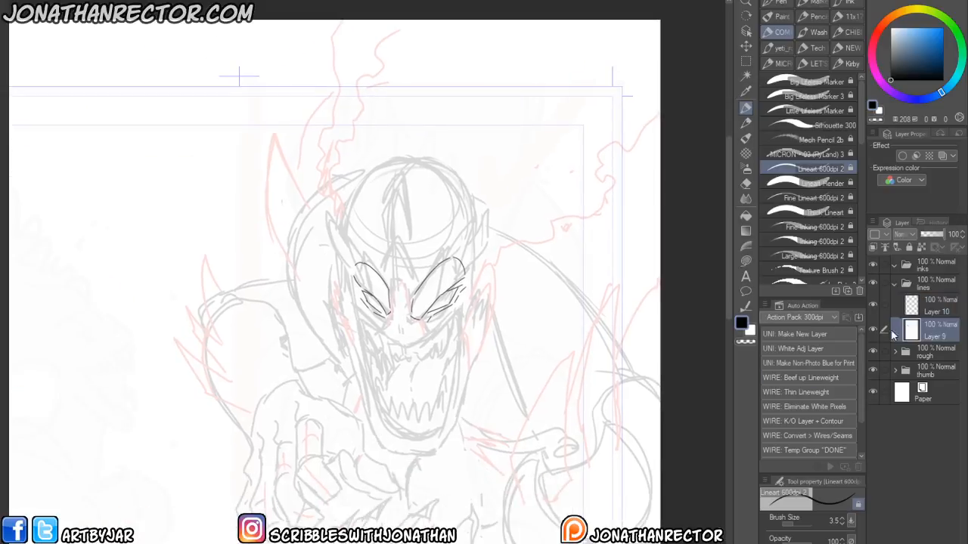
- Duplicate Layer 9 and add a new Layer 10 above it in the lines folder
key(ctrl+v)
click(934, 236)
click(935, 305)
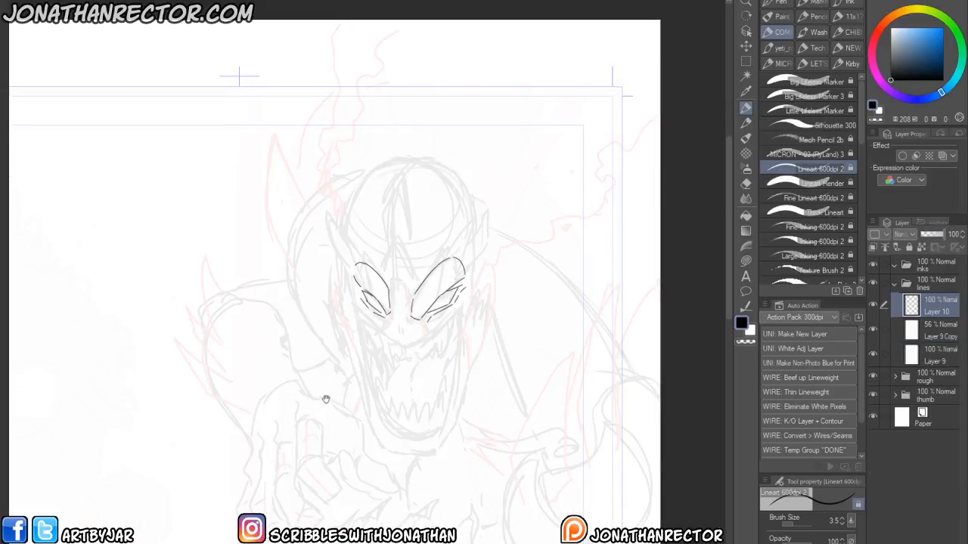
- Pan around the sketch and view a finished inked cover for reference
drag(336, 400, 326, 455)
drag(331, 416, 339, 439)
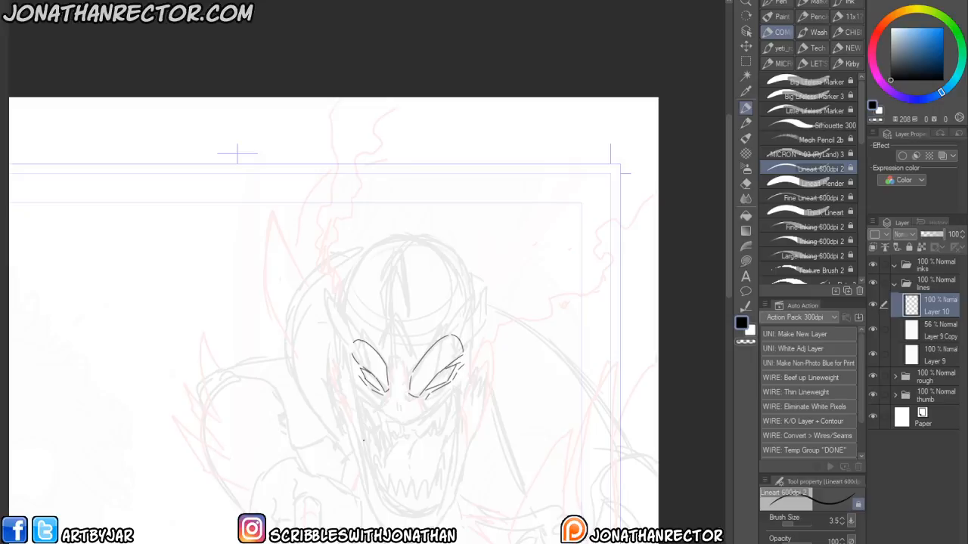
scroll(236, 153, down, 3)
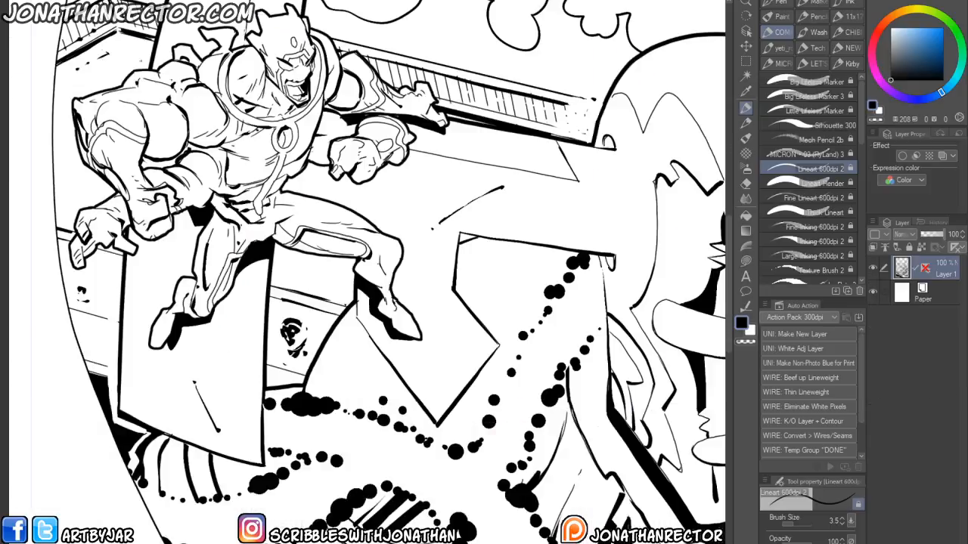
drag(295, 262, 269, 395)
scroll(192, 372, down, 4)
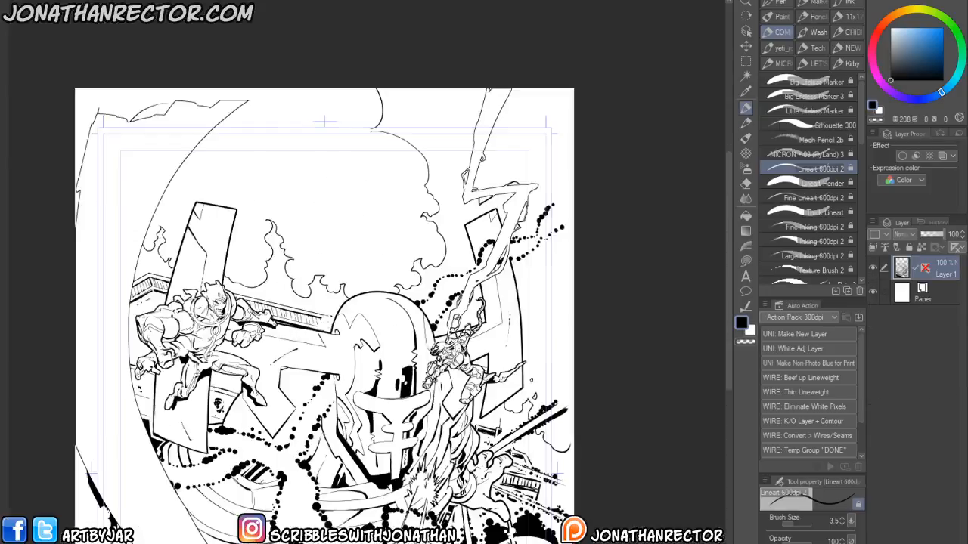
drag(402, 498, 465, 216)
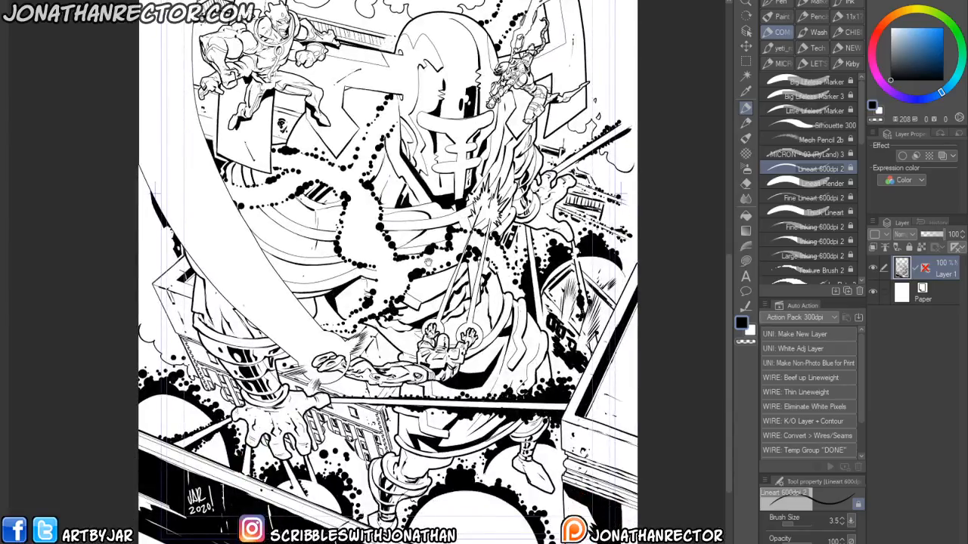
drag(270, 188, 286, 327)
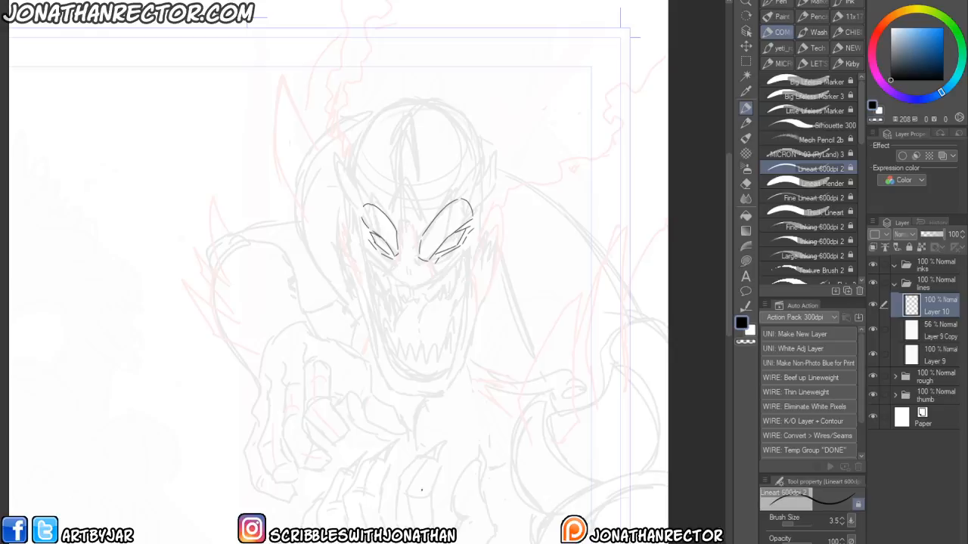
- Ink the nose bridge between the monster's eyes
drag(404, 247, 397, 271)
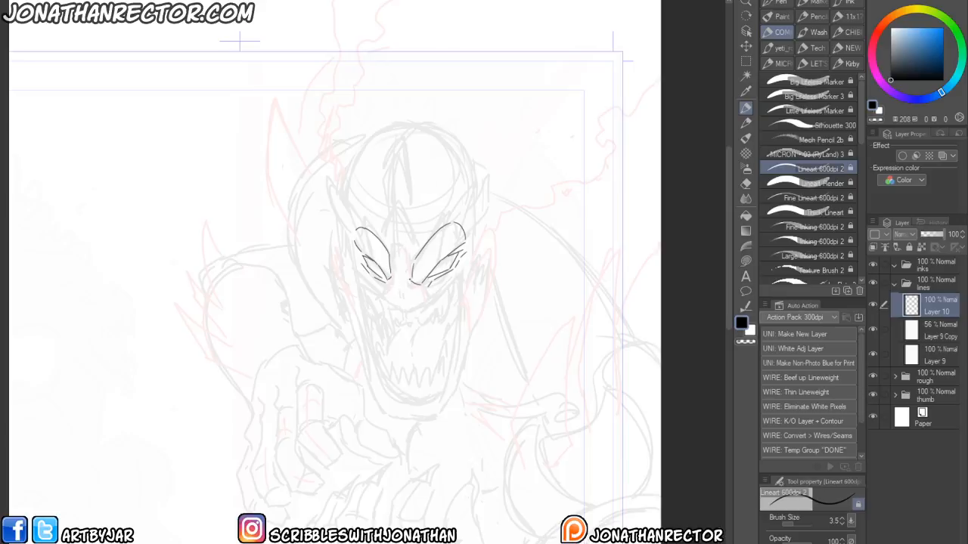
mouse_move(408, 278)
mouse_down()
mouse_move(407, 254)
mouse_move(406, 269)
mouse_move(392, 245)
mouse_move(393, 275)
mouse_up()
mouse_move(417, 285)
mouse_down()
mouse_move(433, 290)
mouse_move(376, 285)
mouse_move(406, 309)
mouse_move(432, 297)
mouse_up()
mouse_move(404, 249)
mouse_down()
mouse_move(405, 277)
mouse_move(421, 288)
mouse_up()
drag(397, 223, 407, 274)
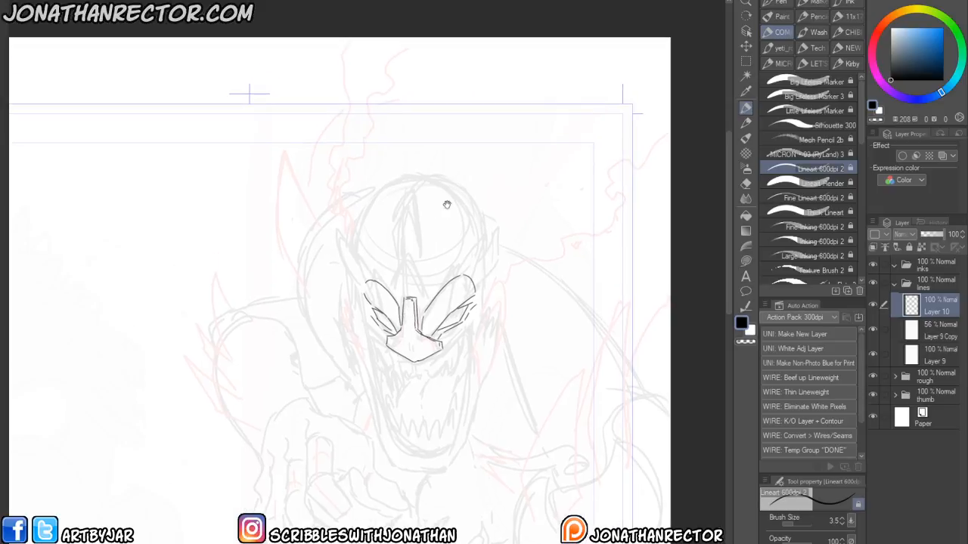
- Ink the brow ridges and the tall spikes rising above both eyes
drag(416, 309, 477, 231)
drag(477, 231, 474, 270)
mouse_move(405, 299)
mouse_down()
mouse_move(373, 285)
mouse_move(358, 238)
mouse_move(362, 279)
mouse_up()
mouse_move(432, 264)
mouse_down()
mouse_move(430, 308)
mouse_move(476, 240)
mouse_move(473, 300)
mouse_move(452, 264)
mouse_move(467, 239)
mouse_move(481, 266)
mouse_up()
mouse_move(387, 325)
mouse_down()
mouse_move(356, 254)
mouse_move(352, 271)
mouse_move(357, 285)
mouse_move(374, 268)
mouse_move(360, 232)
mouse_move(356, 296)
mouse_up()
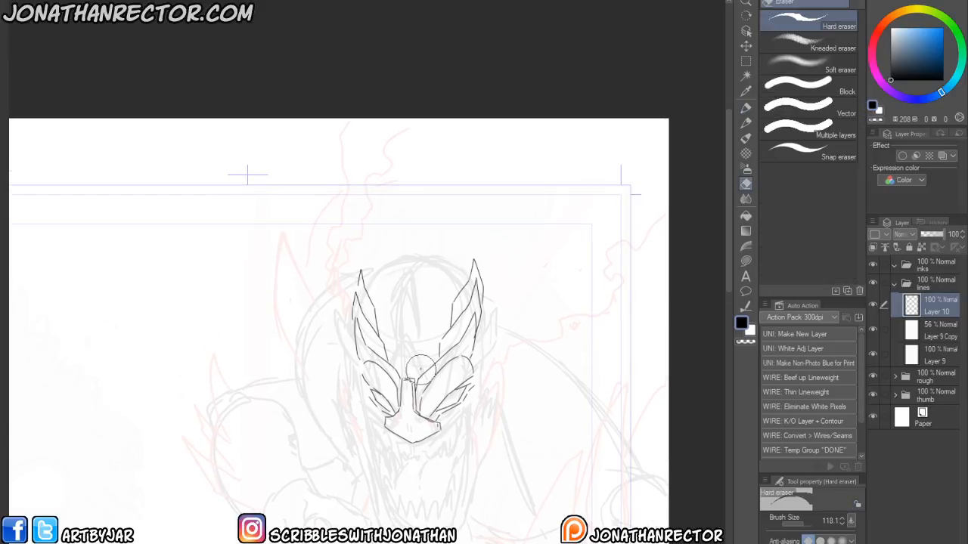
- Ink the central crest spike and additional spikes on top of the head
drag(411, 339, 412, 341)
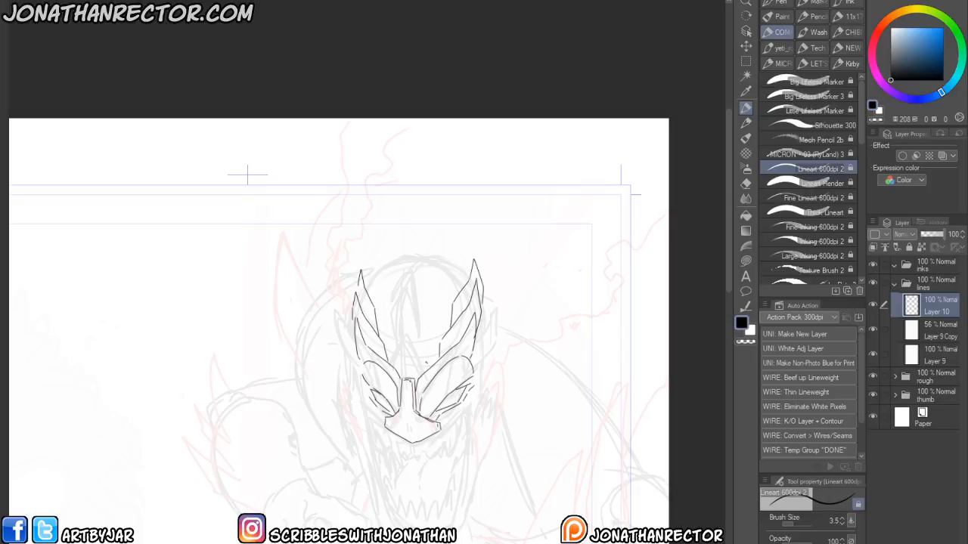
mouse_move(427, 366)
mouse_down()
mouse_move(412, 333)
mouse_move(401, 337)
mouse_move(407, 303)
mouse_up()
drag(409, 305, 414, 330)
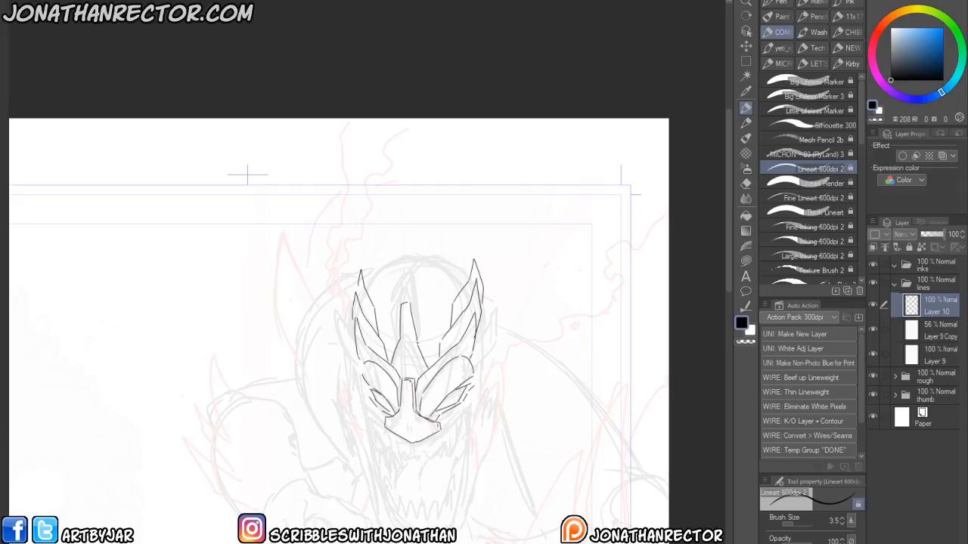
drag(423, 337, 409, 235)
drag(409, 235, 397, 338)
mouse_move(362, 285)
mouse_down()
mouse_move(416, 254)
mouse_move(469, 278)
mouse_up()
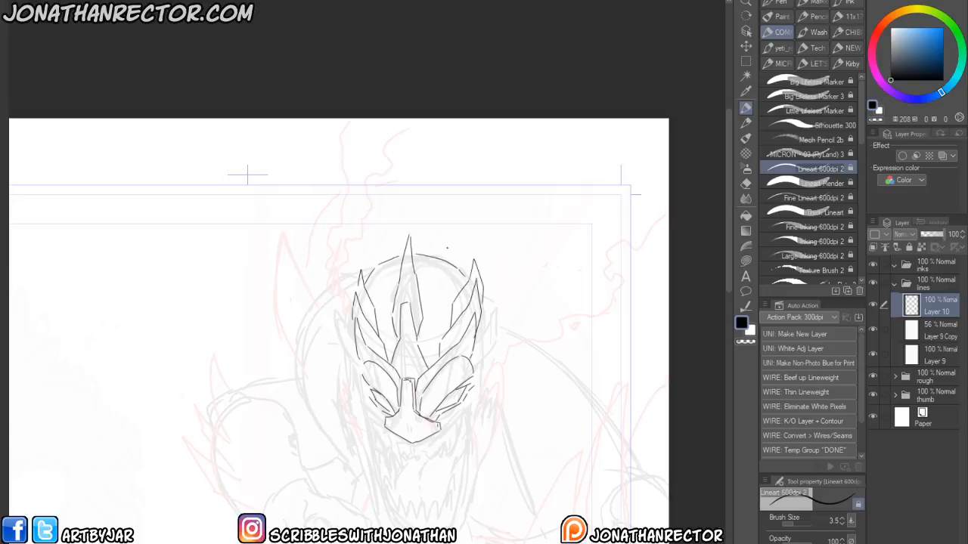
drag(360, 370, 374, 283)
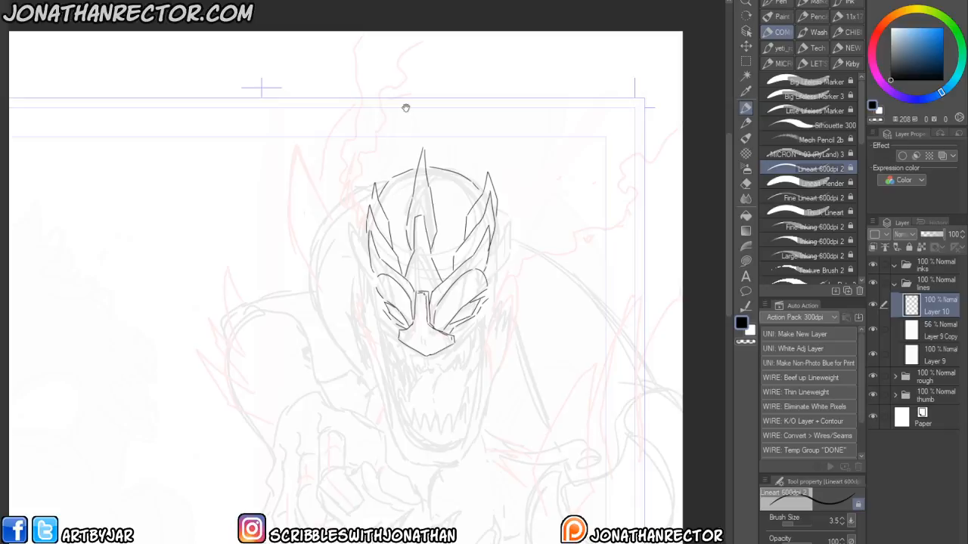
- Ink the spiky outer contours on both sides of the head
mouse_move(475, 327)
mouse_down()
mouse_move(502, 301)
mouse_move(500, 279)
mouse_up()
mouse_move(398, 349)
mouse_down()
mouse_move(363, 293)
mouse_move(367, 269)
mouse_move(324, 288)
mouse_move(361, 251)
mouse_up()
mouse_move(498, 291)
mouse_down()
mouse_move(509, 270)
mouse_move(493, 267)
mouse_move(497, 199)
mouse_up()
drag(357, 241, 363, 199)
drag(365, 409, 365, 387)
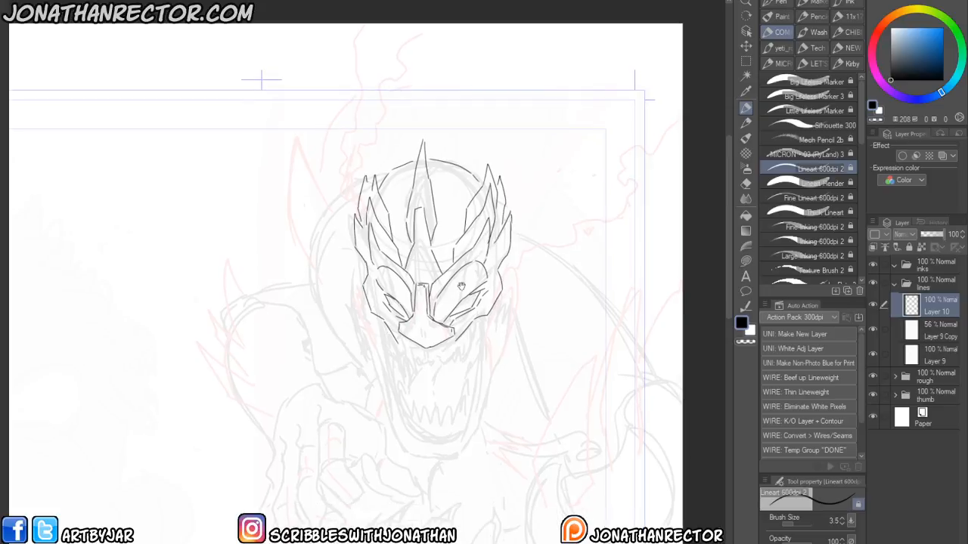
- Ink the upper lip and cheek lines framing the grin, undoing one stray stroke
mouse_move(427, 353)
mouse_down()
mouse_move(449, 347)
mouse_move(403, 347)
mouse_move(384, 325)
mouse_move(419, 354)
mouse_move(396, 337)
mouse_up()
key(ctrl+z)
key(e)
key(p)
scroll(382, 302, down, 1)
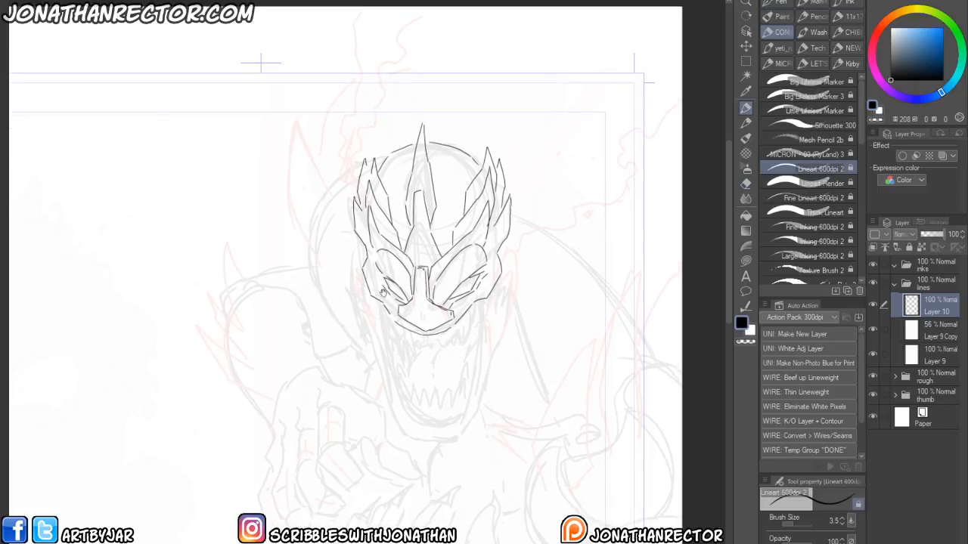
mouse_move(426, 341)
mouse_down()
mouse_move(427, 355)
mouse_move(458, 342)
mouse_move(496, 293)
mouse_up()
mouse_move(427, 353)
mouse_down()
mouse_move(376, 316)
mouse_move(372, 300)
mouse_up()
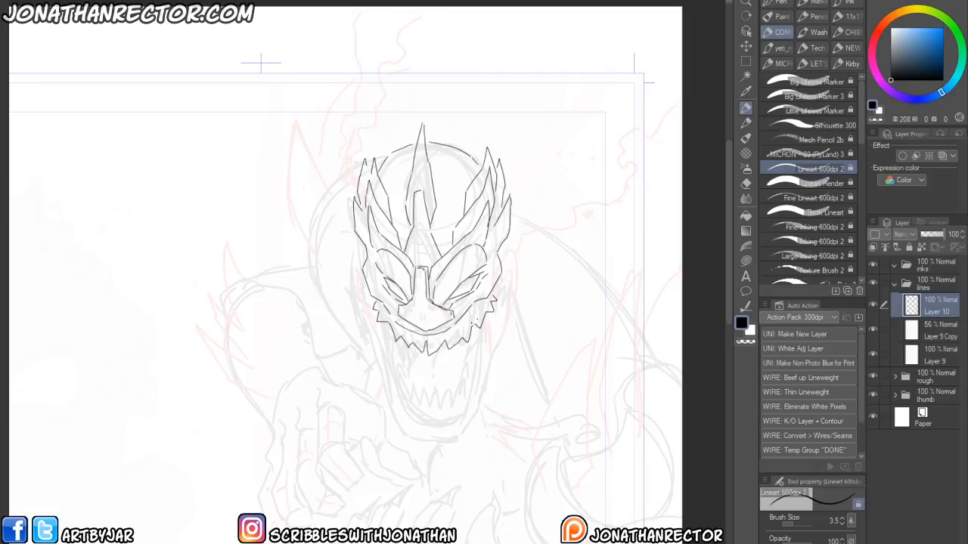
drag(451, 334, 476, 301)
- Ink the lower jaw, the jagged teeth and the details at the mouth corners
scroll(279, 396, down, 1)
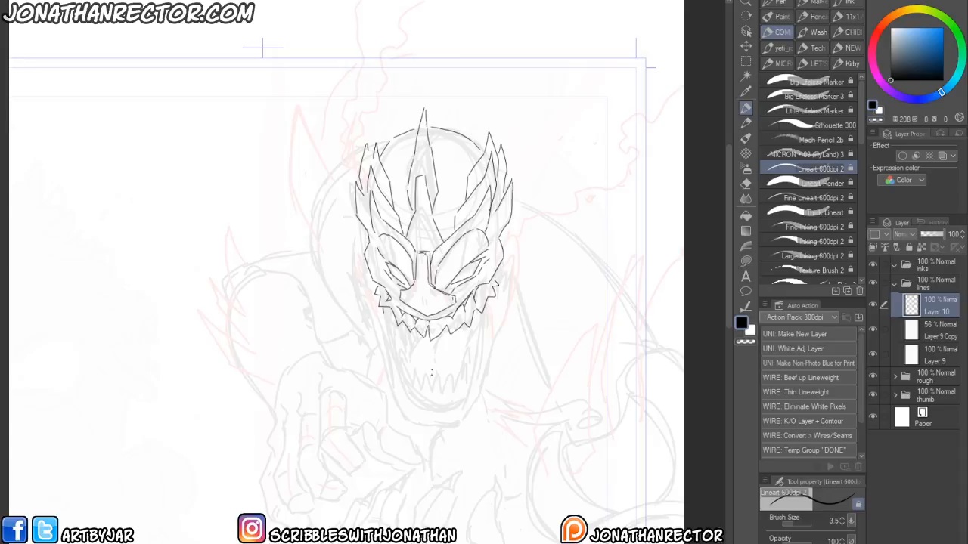
drag(440, 391, 481, 338)
drag(438, 390, 394, 345)
mouse_move(390, 335)
mouse_down()
mouse_move(405, 384)
mouse_move(432, 401)
mouse_move(482, 354)
mouse_move(478, 328)
mouse_move(482, 341)
mouse_move(492, 308)
mouse_move(486, 323)
mouse_up()
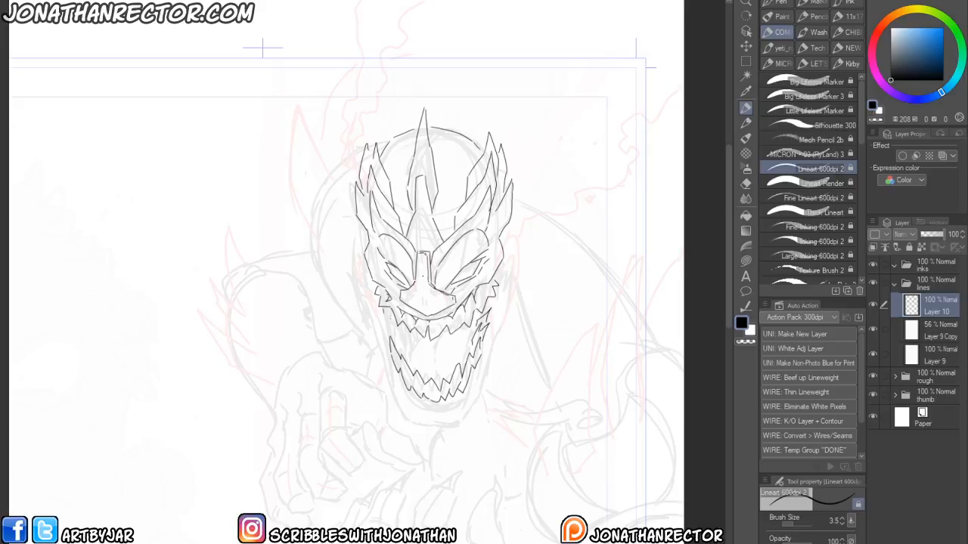
drag(401, 352, 398, 341)
mouse_move(401, 345)
mouse_down()
mouse_move(383, 320)
mouse_move(406, 336)
mouse_up()
drag(405, 339, 387, 313)
mouse_move(406, 342)
mouse_down()
mouse_move(411, 332)
mouse_move(446, 369)
mouse_move(464, 332)
mouse_move(434, 349)
mouse_up()
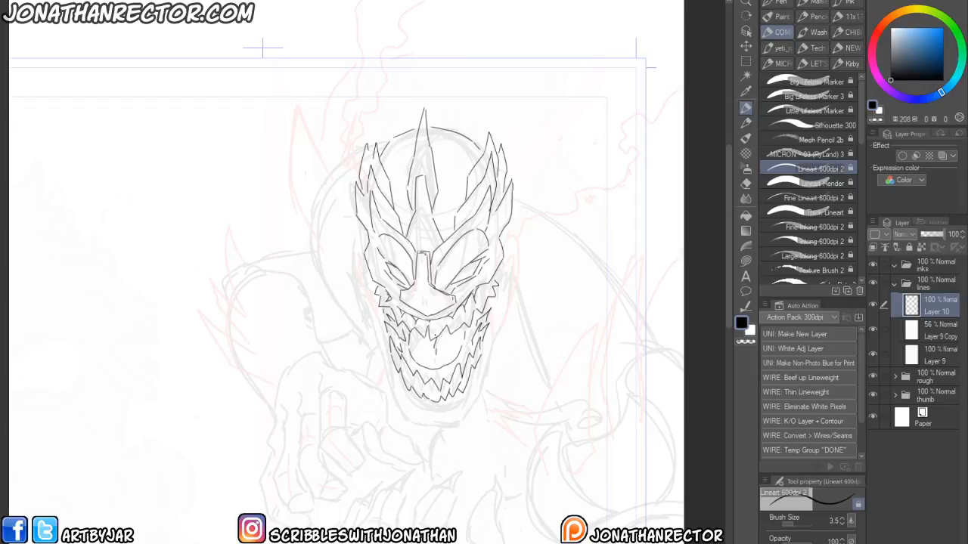
- Hide the rough and thumb folders to check the inked head, then show them again
click(873, 377)
click(873, 395)
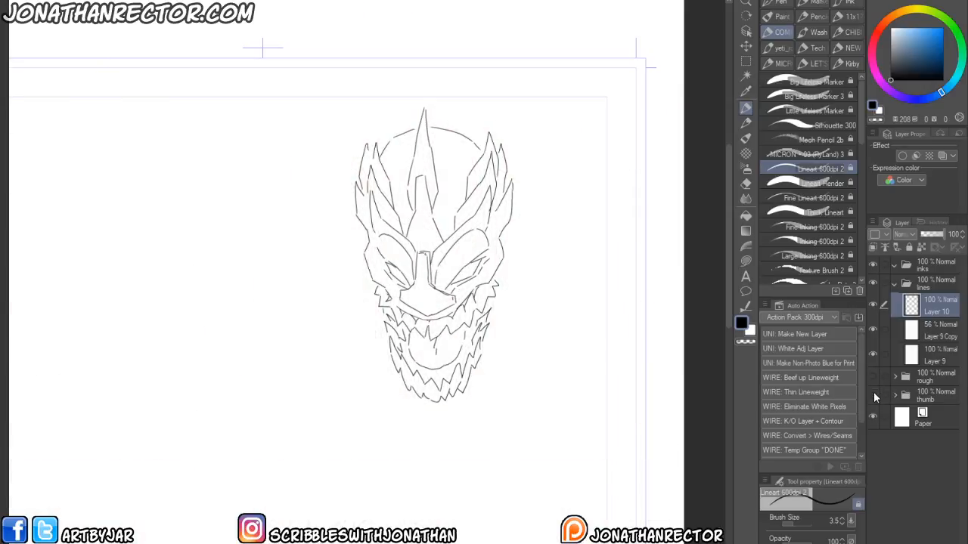
key(ctrl+minus)
key(ctrl+plus)
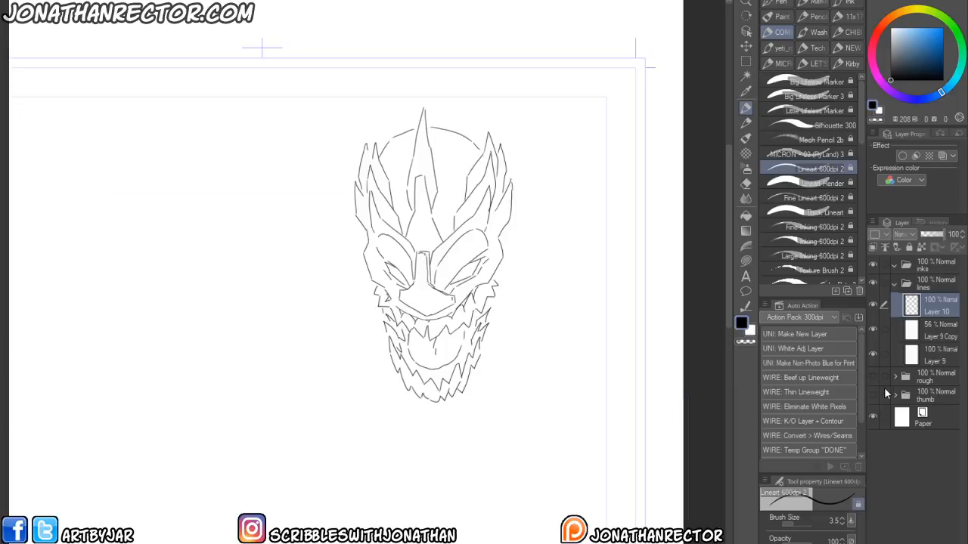
drag(874, 378, 873, 394)
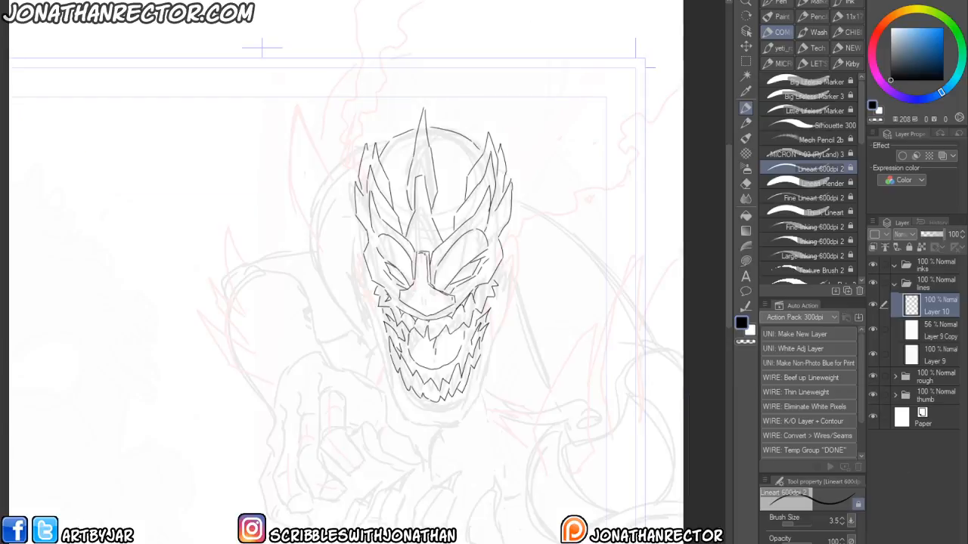
key(ctrl+o)
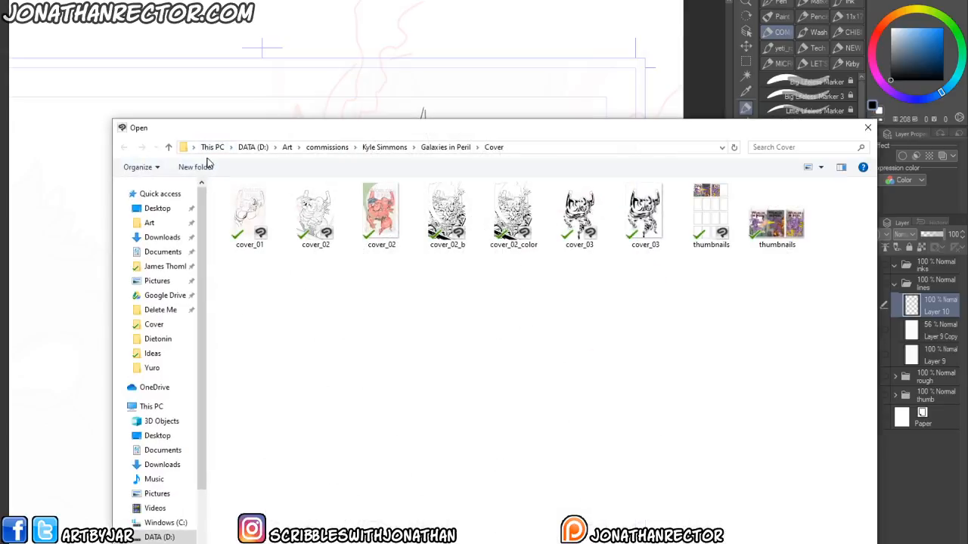
key(Escape)
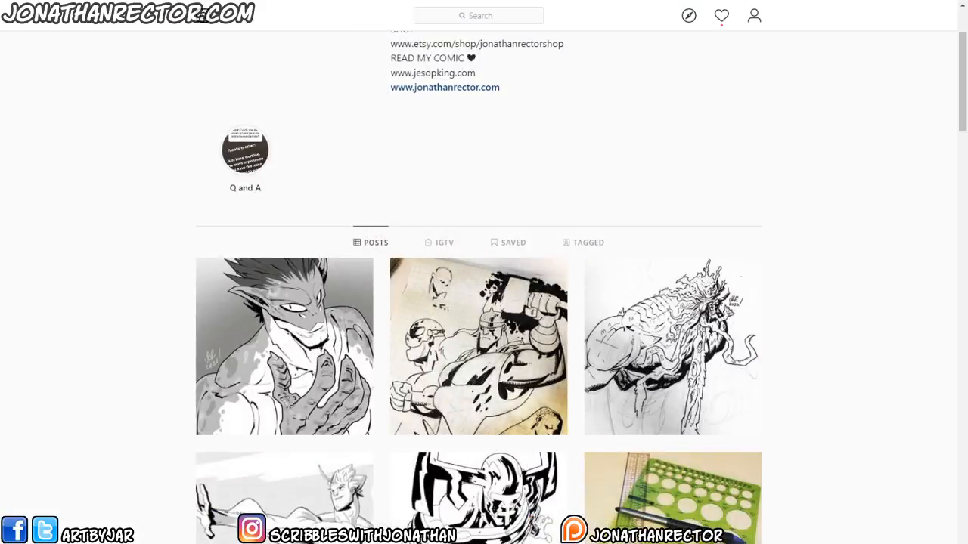
scroll(931, 352, down, 15)
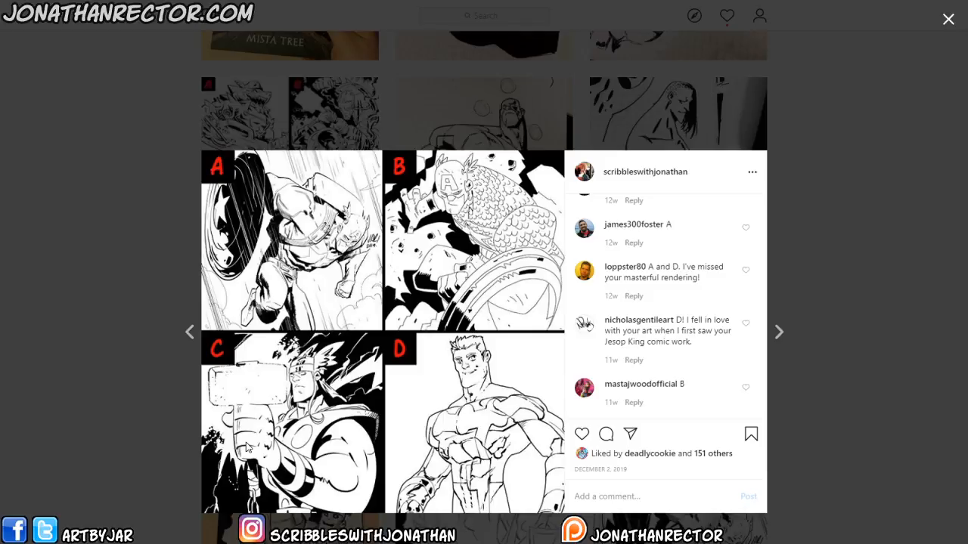
click(892, 22)
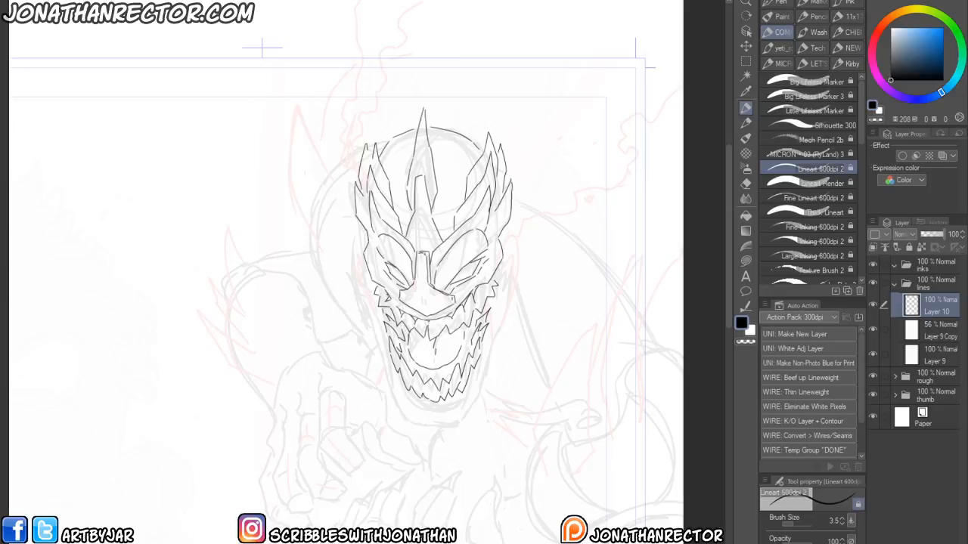
- Ink the right side of the face and jaw, erasing a small overlapping bit
drag(353, 394, 349, 413)
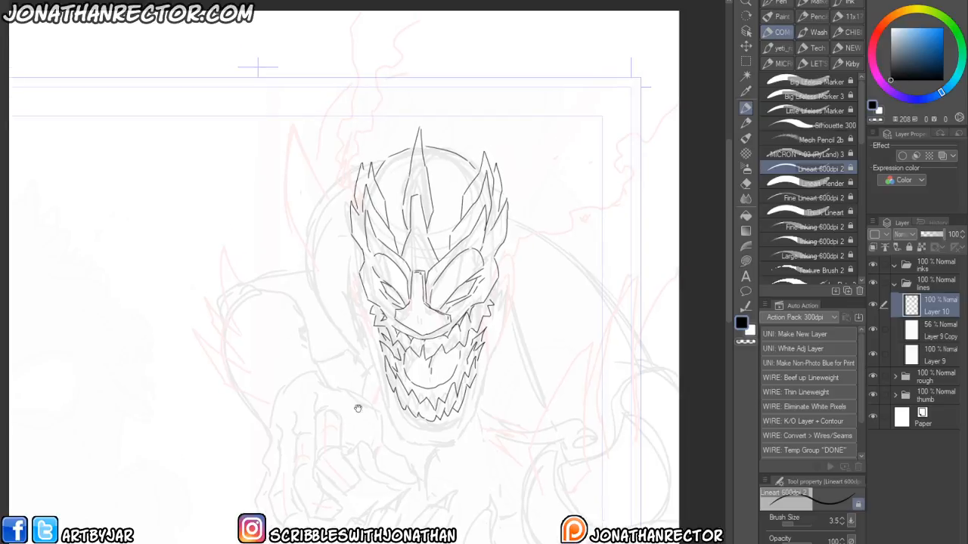
mouse_move(431, 435)
mouse_down()
mouse_move(482, 415)
mouse_move(480, 398)
mouse_move(474, 415)
mouse_move(500, 350)
mouse_move(477, 384)
mouse_up()
mouse_move(490, 345)
mouse_down()
mouse_move(487, 360)
mouse_move(517, 299)
mouse_move(502, 358)
mouse_up()
key(e)
mouse_move(518, 303)
mouse_down()
mouse_move(514, 334)
mouse_move(512, 322)
mouse_up()
key(p)
mouse_move(514, 322)
mouse_down()
mouse_move(506, 352)
mouse_move(506, 287)
mouse_move(522, 292)
mouse_move(514, 321)
mouse_move(512, 245)
mouse_move(517, 267)
mouse_up()
- Ink the left side of the head and the cheek and chin contours
drag(328, 383, 339, 404)
drag(442, 457, 439, 469)
mouse_move(440, 469)
mouse_down()
mouse_move(394, 422)
mouse_move(365, 295)
mouse_up()
drag(378, 336, 357, 265)
drag(357, 265, 372, 287)
drag(316, 298, 321, 355)
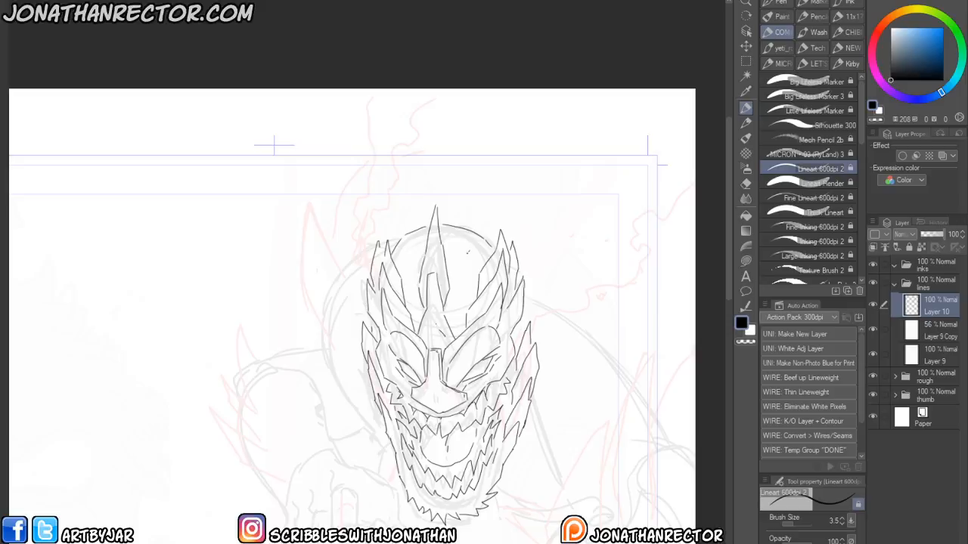
drag(449, 363, 455, 376)
drag(361, 457, 328, 318)
drag(264, 460, 242, 413)
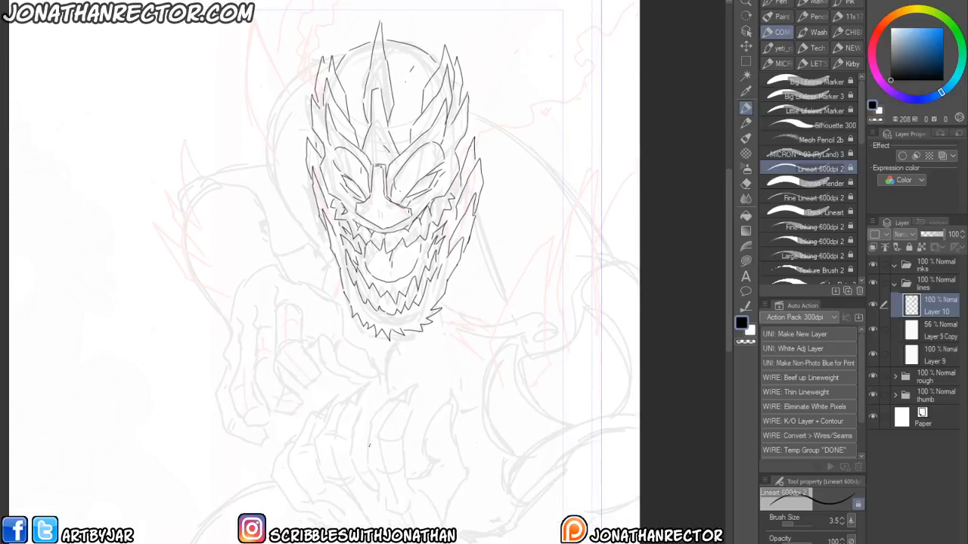
- Ink the clawed fingers of the hand below the head
drag(387, 509, 402, 524)
drag(379, 482, 374, 504)
mouse_move(368, 461)
mouse_down()
mouse_move(379, 488)
mouse_move(373, 412)
mouse_move(413, 386)
mouse_move(400, 438)
mouse_move(415, 497)
mouse_up()
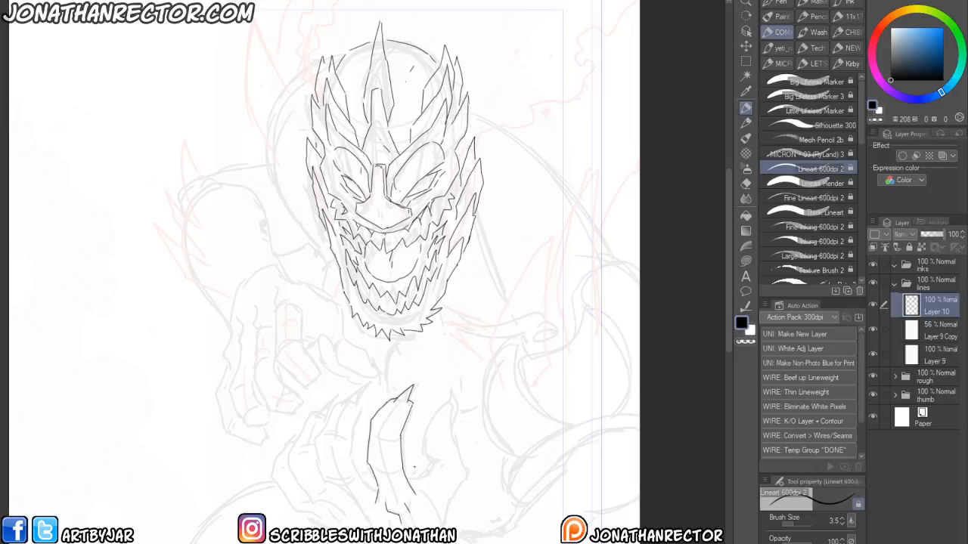
mouse_move(355, 517)
mouse_down()
mouse_move(314, 453)
mouse_move(329, 410)
mouse_move(365, 389)
mouse_move(352, 434)
mouse_move(358, 479)
mouse_move(321, 410)
mouse_move(351, 468)
mouse_move(328, 482)
mouse_up()
drag(342, 445, 320, 437)
mouse_move(400, 409)
mouse_down()
mouse_move(383, 413)
mouse_move(375, 432)
mouse_up()
drag(398, 468, 380, 479)
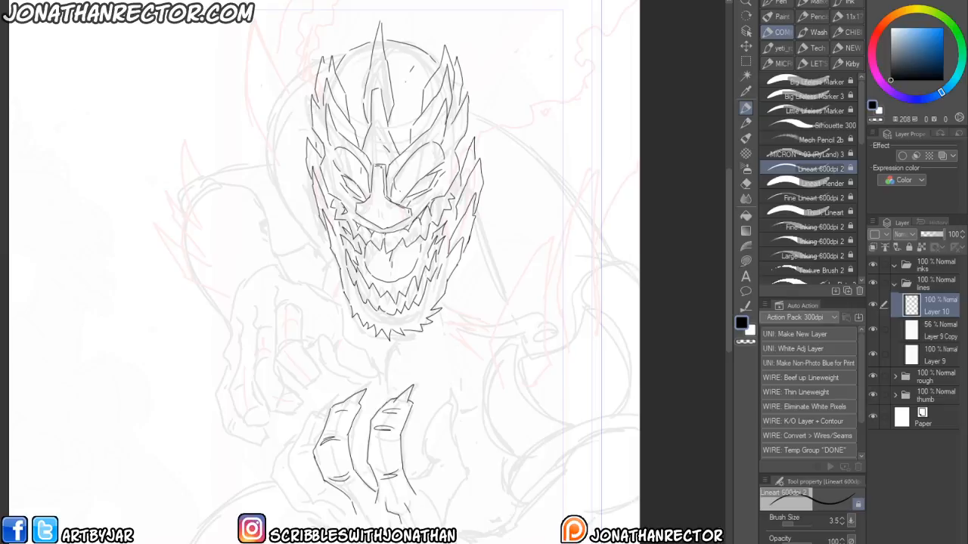
key(h)
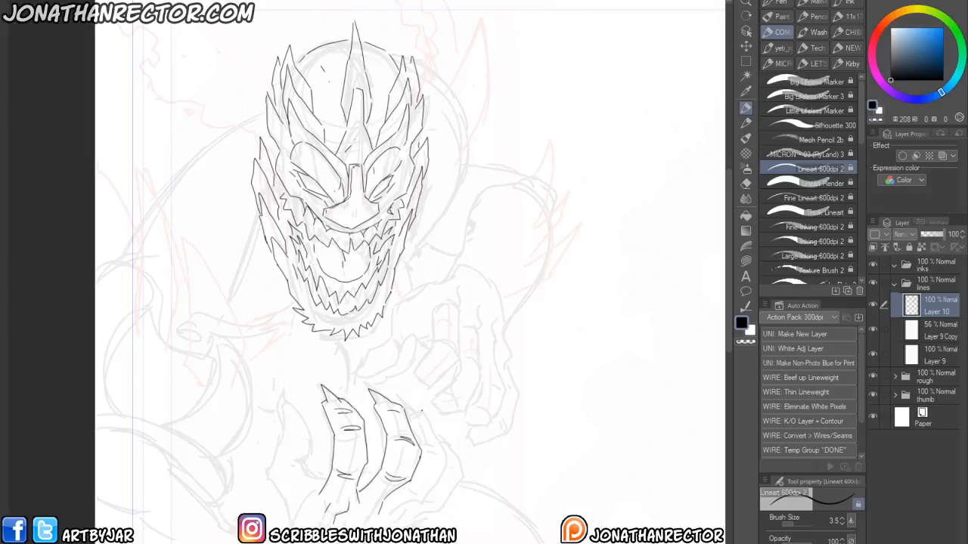
drag(421, 479, 447, 451)
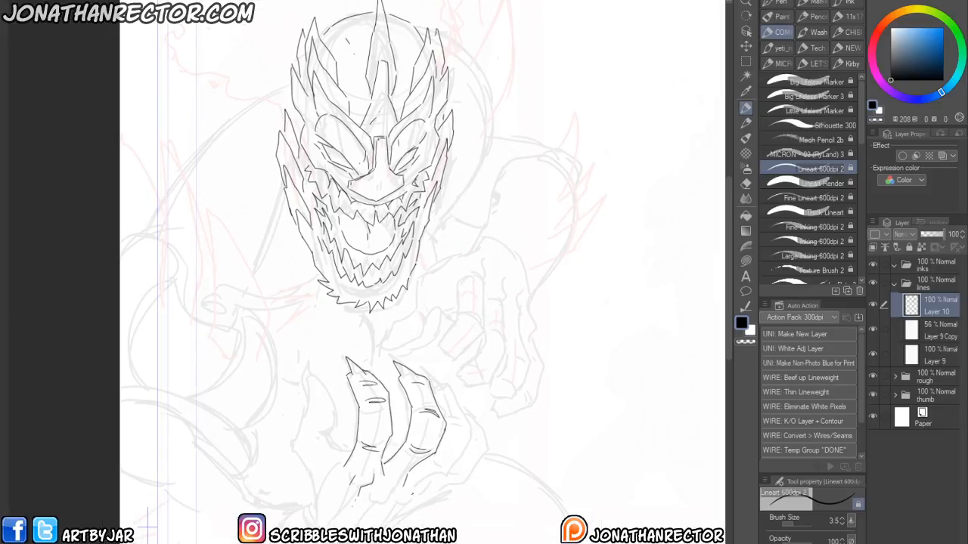
drag(380, 499, 422, 494)
- Open the earlier artworks guy_b and guy_a from the Art > Ideas folder to review as reference
key(ctrl+o)
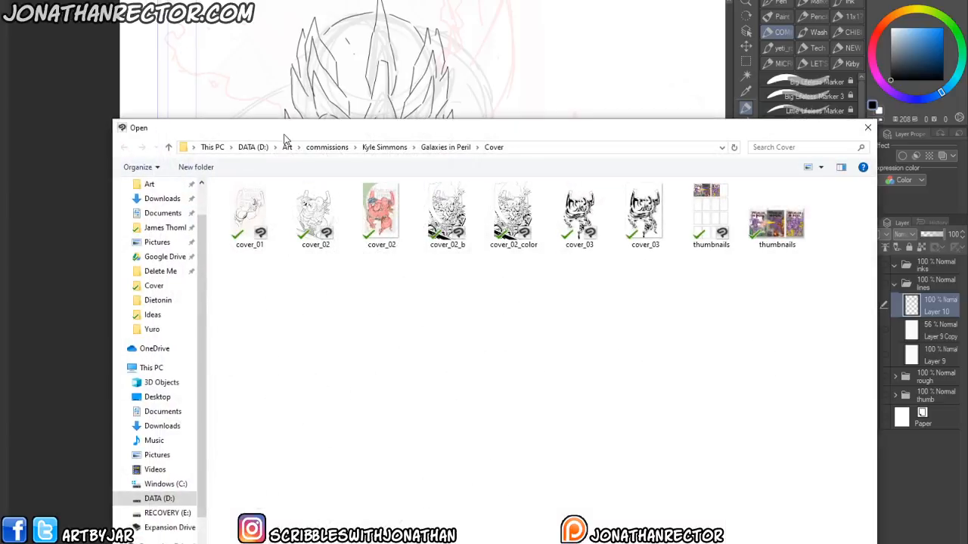
click(167, 186)
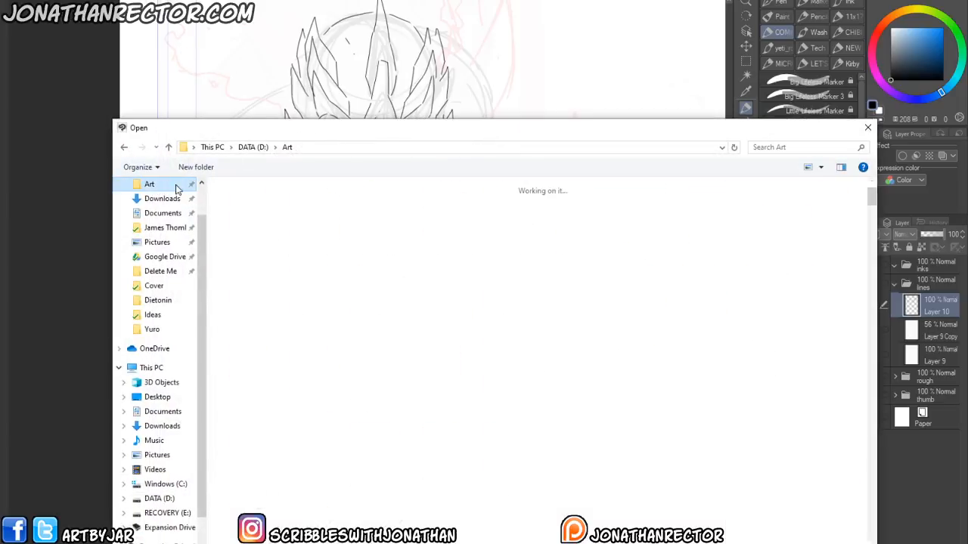
double_click(571, 366)
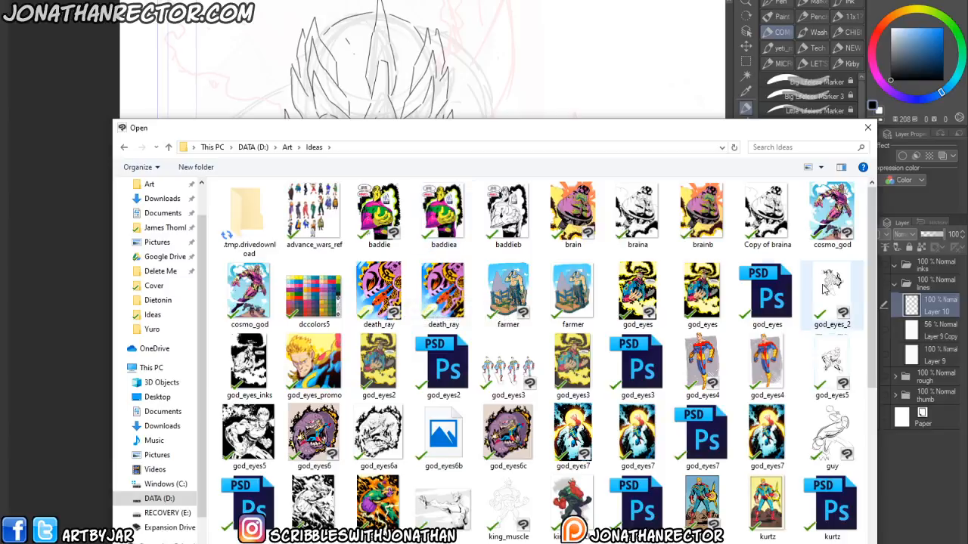
drag(874, 302, 869, 401)
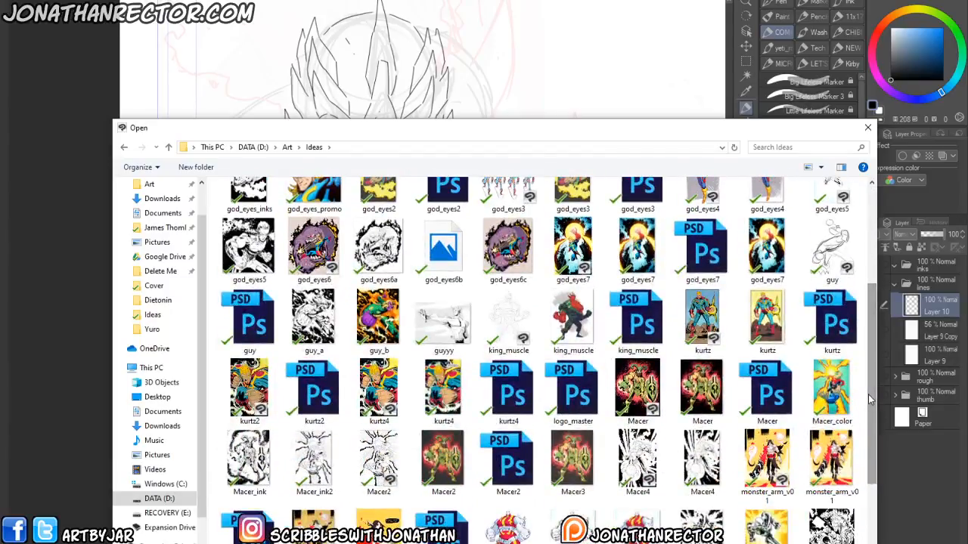
double_click(378, 322)
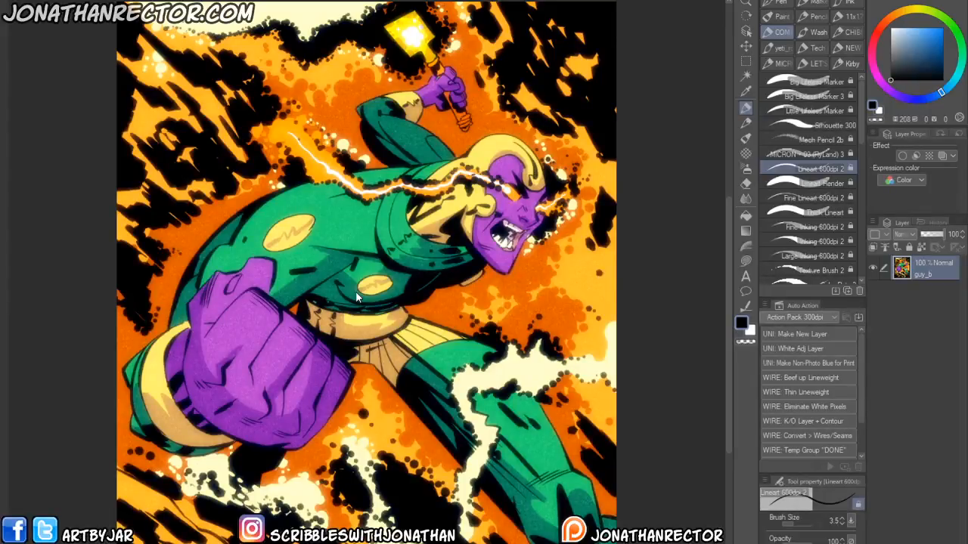
key(ctrl+o)
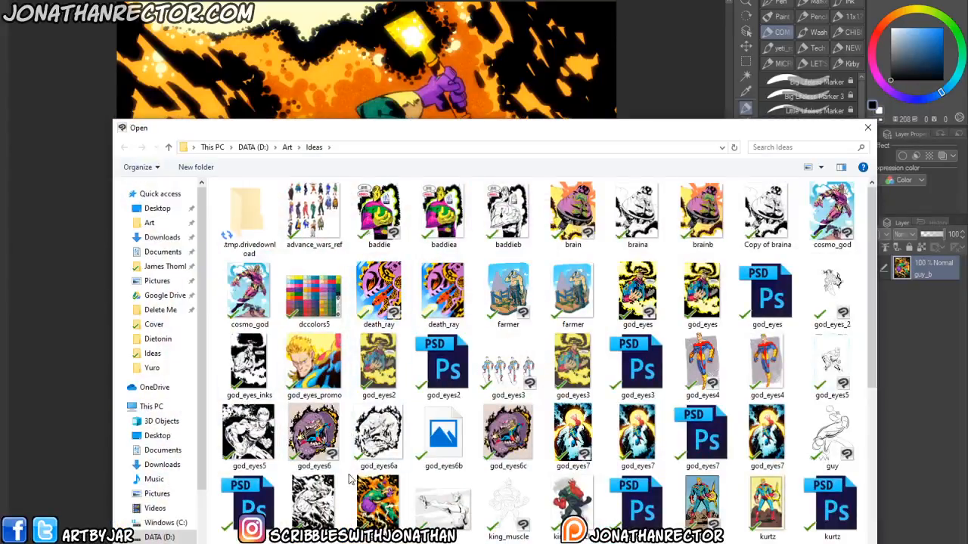
double_click(322, 496)
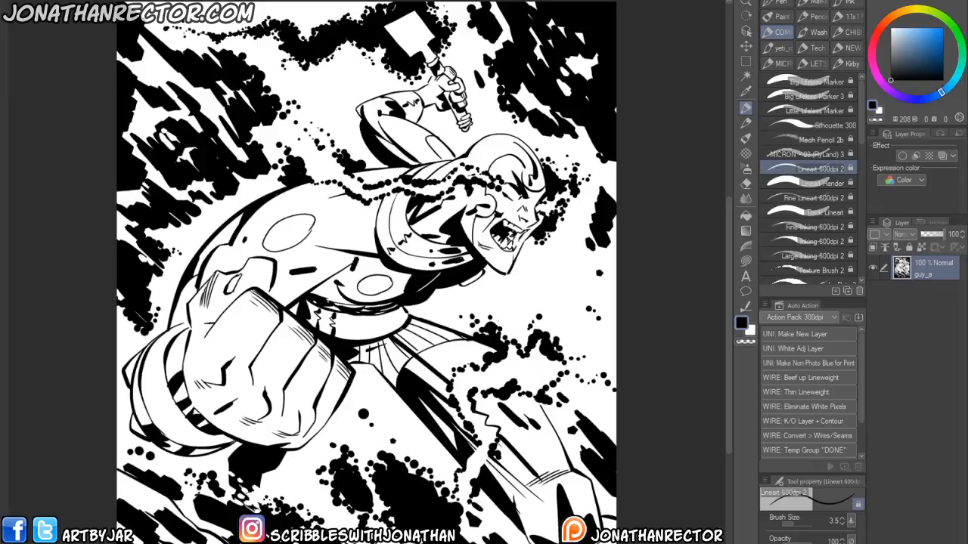
- Open the struggle and monster_arm_v01b artworks for reference, then dismiss the open dialog
key(ctrl+o)
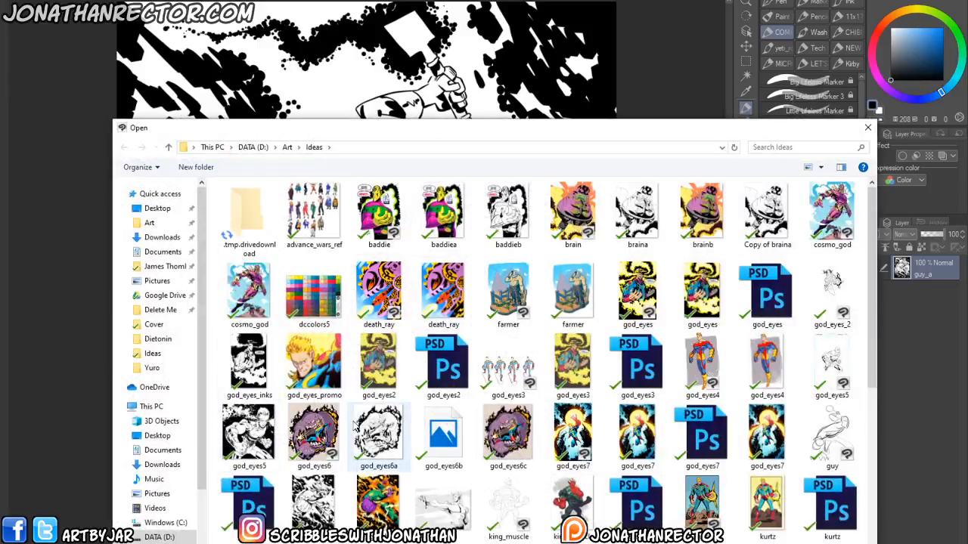
drag(871, 382, 873, 529)
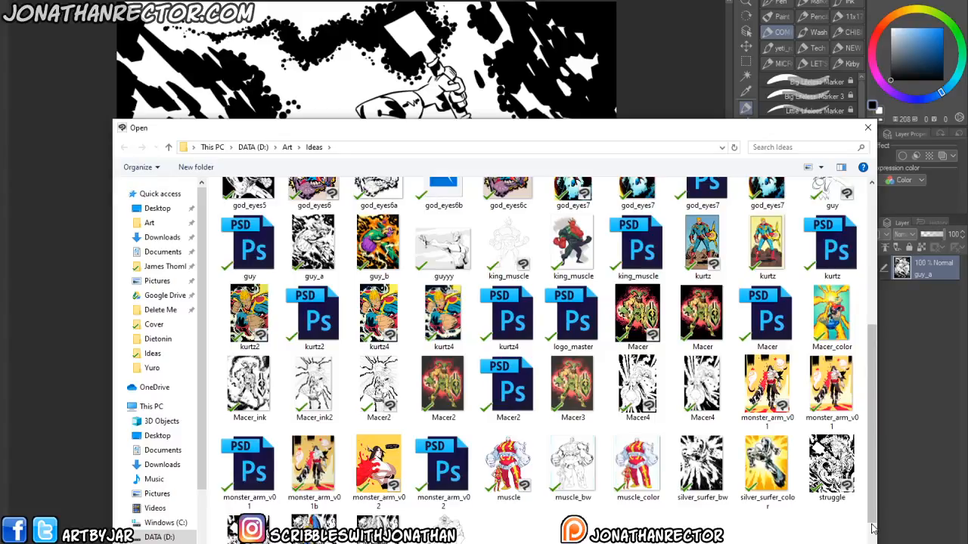
double_click(828, 470)
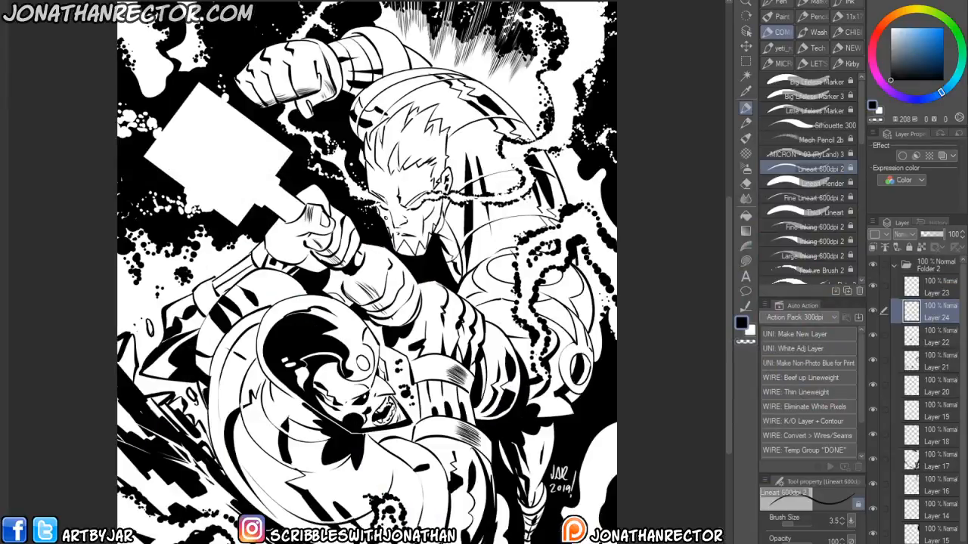
key(ctrl+o)
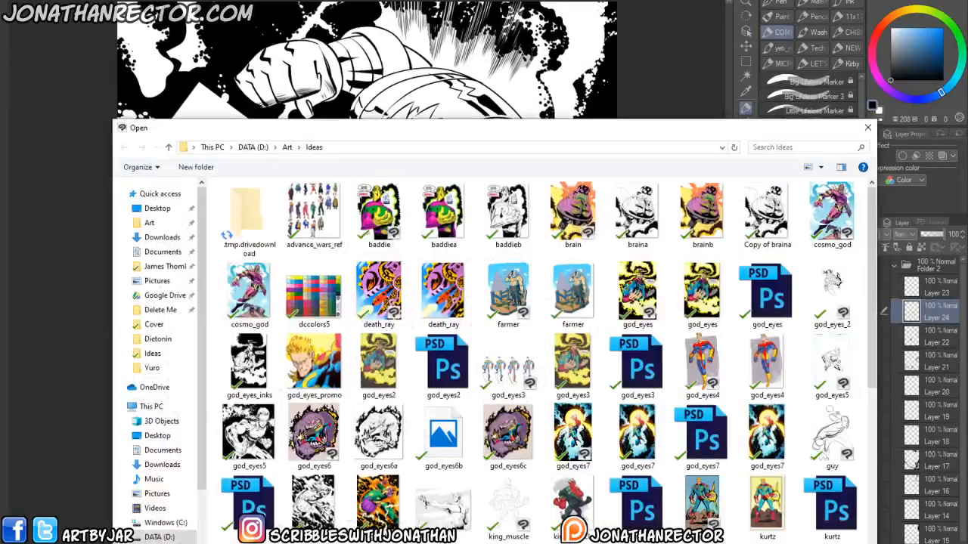
drag(871, 348, 859, 538)
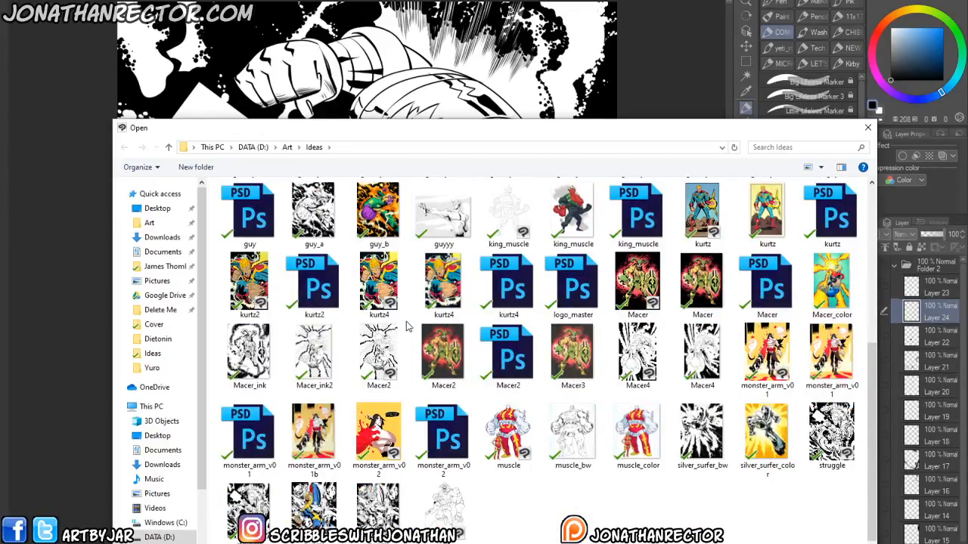
double_click(314, 435)
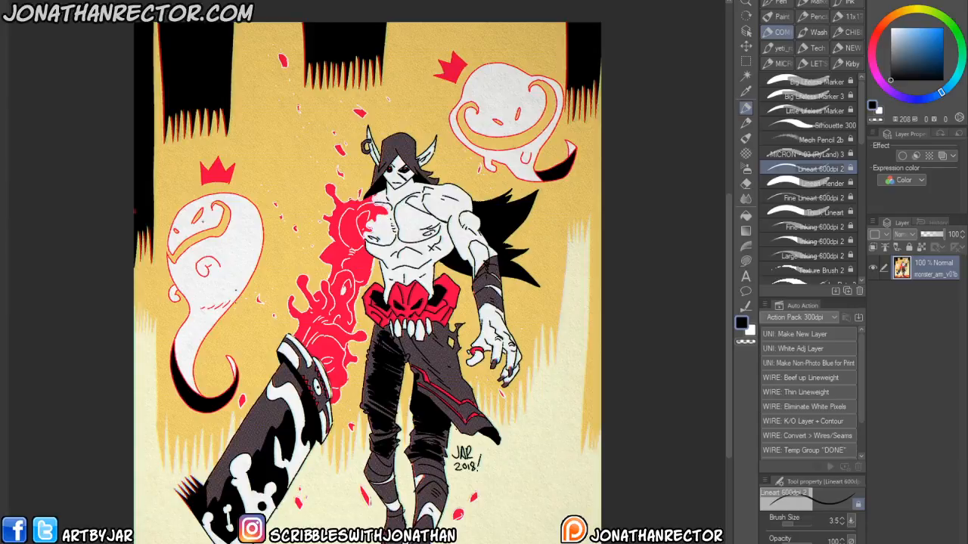
key(ctrl+o)
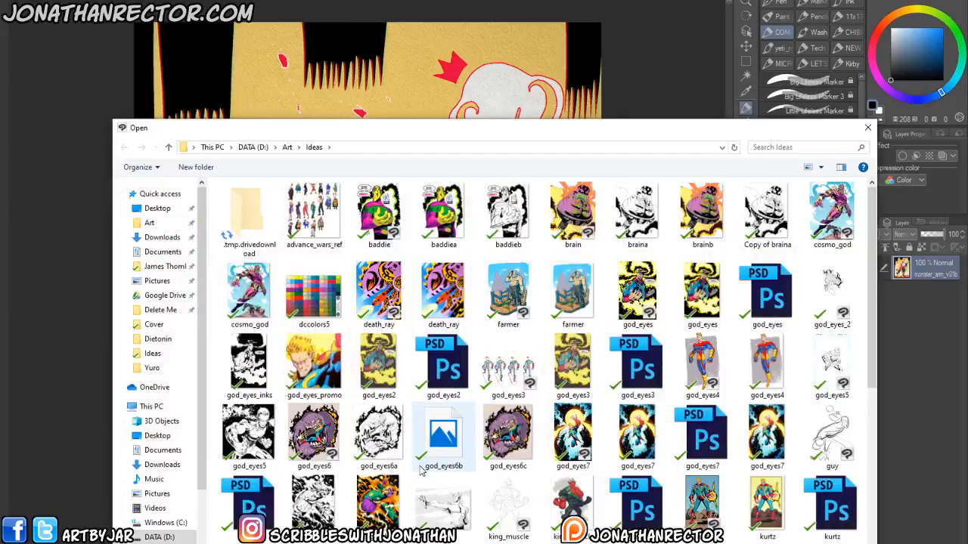
scroll(857, 495, down, 3)
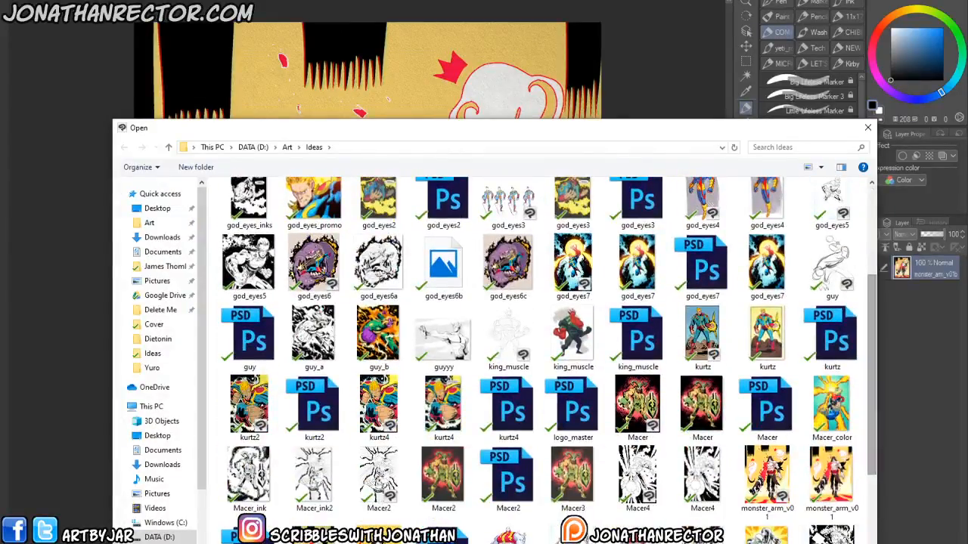
key(Escape)
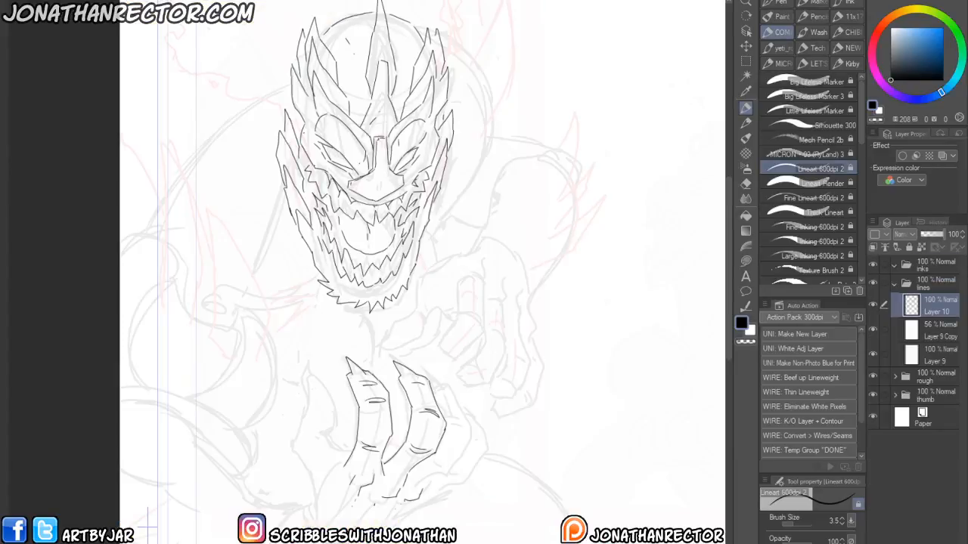
- Ink additional finger lines on the clawed hand and flip the canvas horizontally to check it
drag(335, 458, 362, 452)
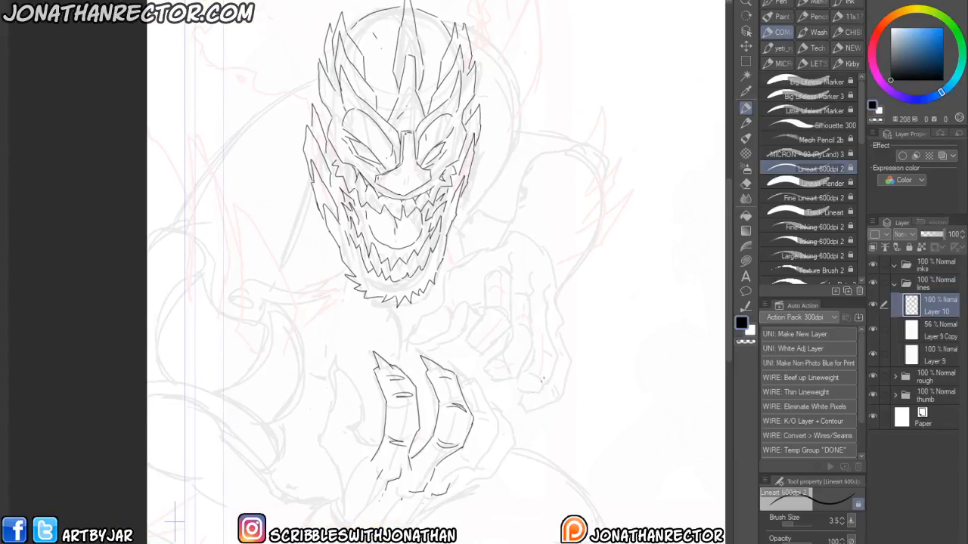
click(750, 331)
click(742, 323)
mouse_move(457, 485)
mouse_down()
mouse_move(494, 426)
mouse_move(488, 399)
mouse_move(449, 364)
mouse_up()
drag(473, 412, 489, 418)
drag(465, 457, 475, 450)
key(h)
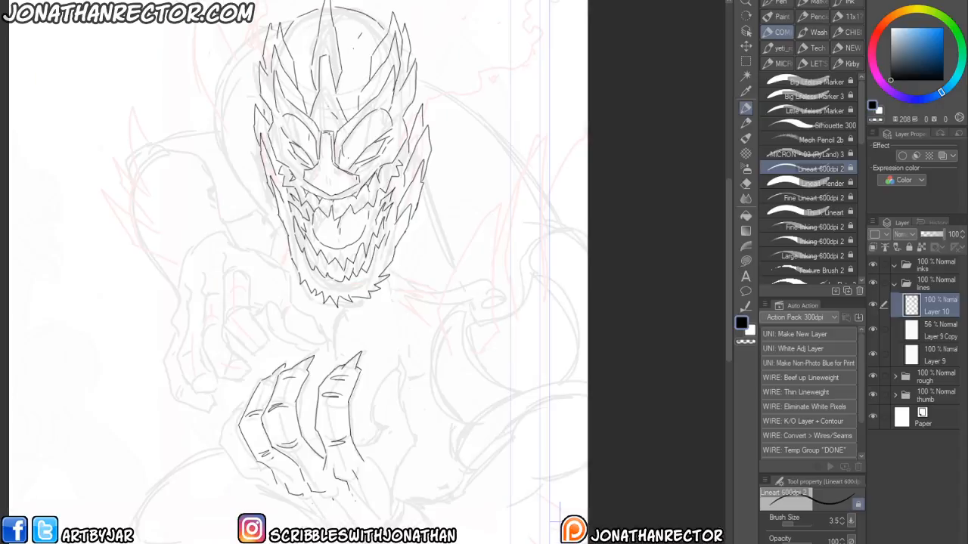
- Ink the knuckles, finger joints and palm contour of the clawed hand
mouse_move(231, 480)
mouse_down()
mouse_move(264, 475)
mouse_move(326, 501)
mouse_up()
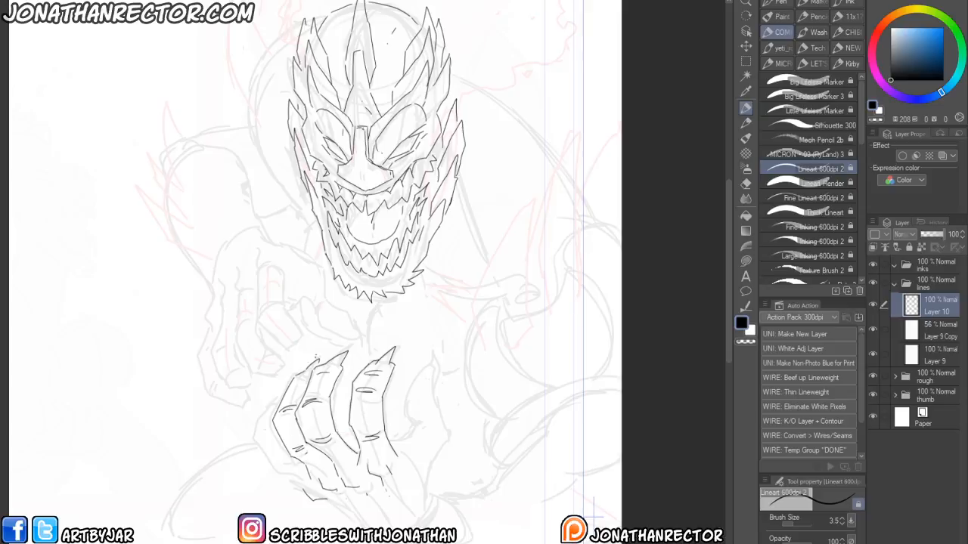
drag(268, 455, 283, 473)
drag(319, 507, 275, 455)
drag(295, 414, 281, 428)
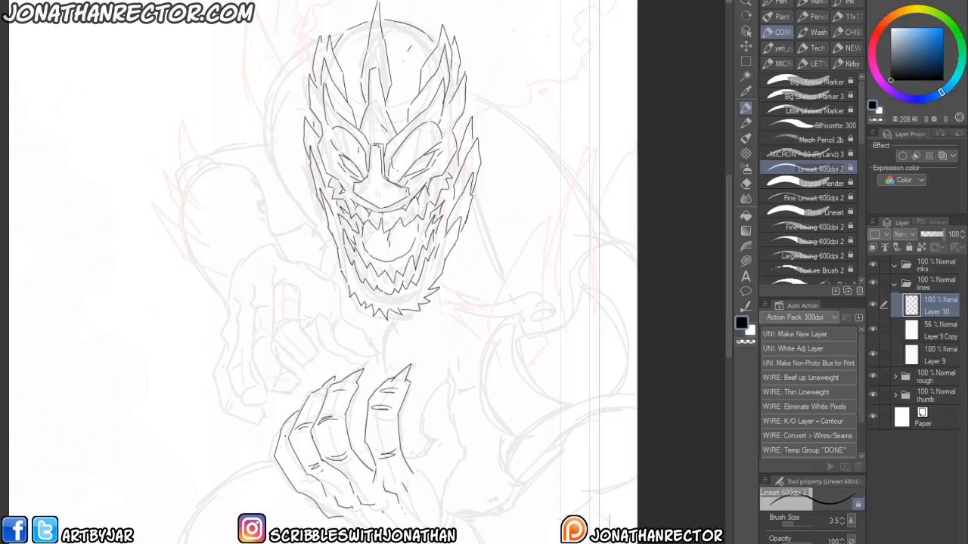
drag(277, 446, 306, 484)
drag(334, 518, 350, 528)
mouse_move(445, 527)
mouse_down()
mouse_move(443, 493)
mouse_move(463, 455)
mouse_move(446, 393)
mouse_move(407, 460)
mouse_up()
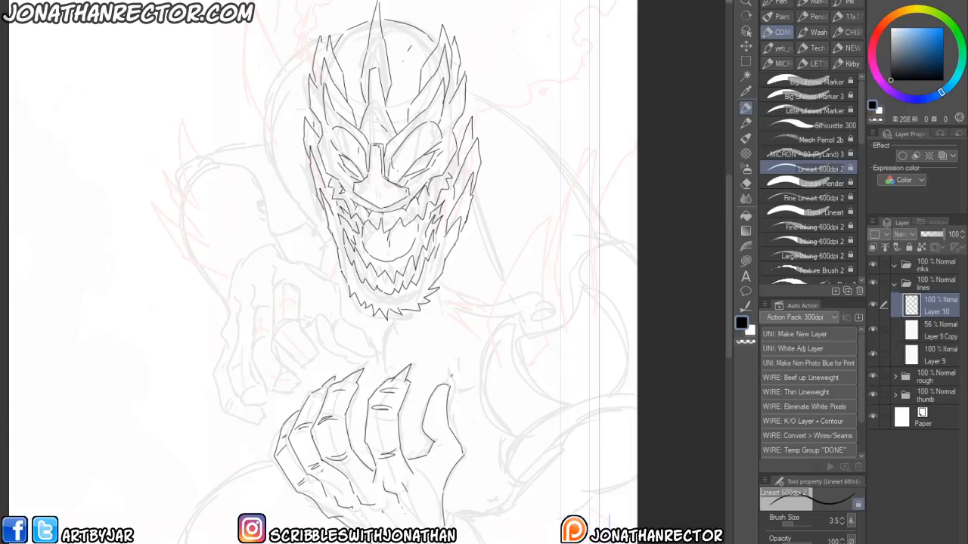
drag(447, 409, 452, 370)
- Ink the long curved tail contour sweeping right from behind the hand
mouse_move(443, 513)
mouse_down()
mouse_move(489, 518)
mouse_move(598, 415)
mouse_move(627, 437)
mouse_up()
mouse_move(636, 486)
mouse_down()
mouse_move(556, 516)
mouse_move(567, 496)
mouse_move(525, 470)
mouse_up()
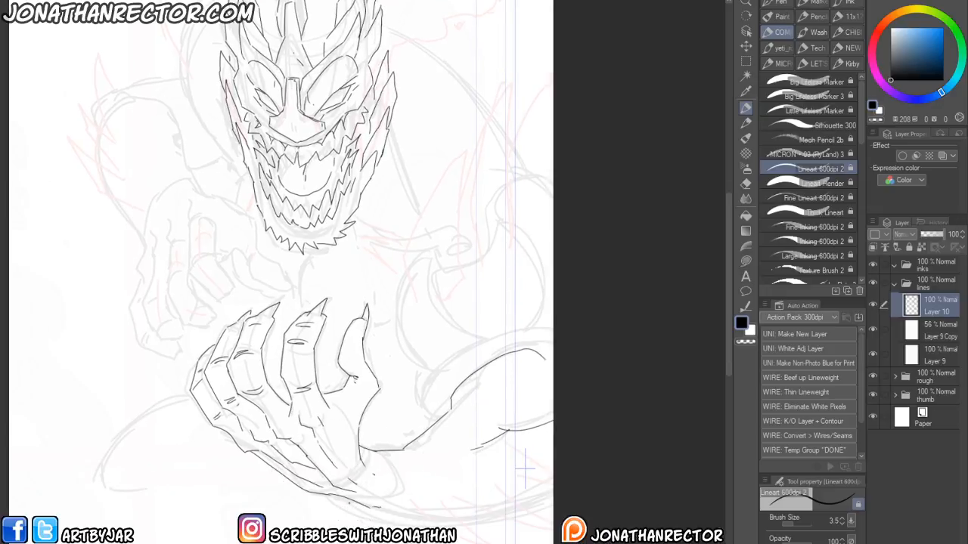
mouse_move(325, 496)
mouse_down()
mouse_move(396, 522)
mouse_move(553, 538)
mouse_up()
drag(548, 481, 387, 514)
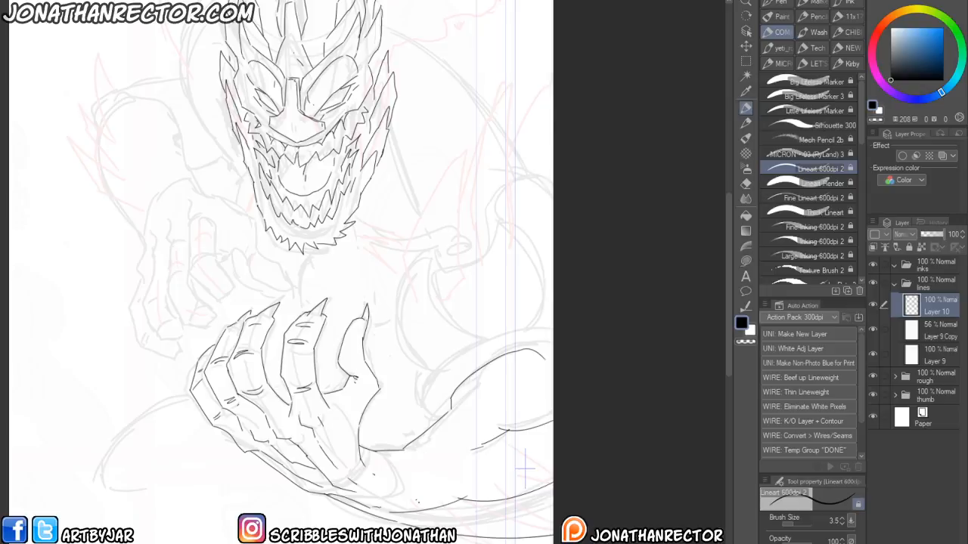
- Create a new layer and ink hatching strokes along the tail below the hand
key(e)
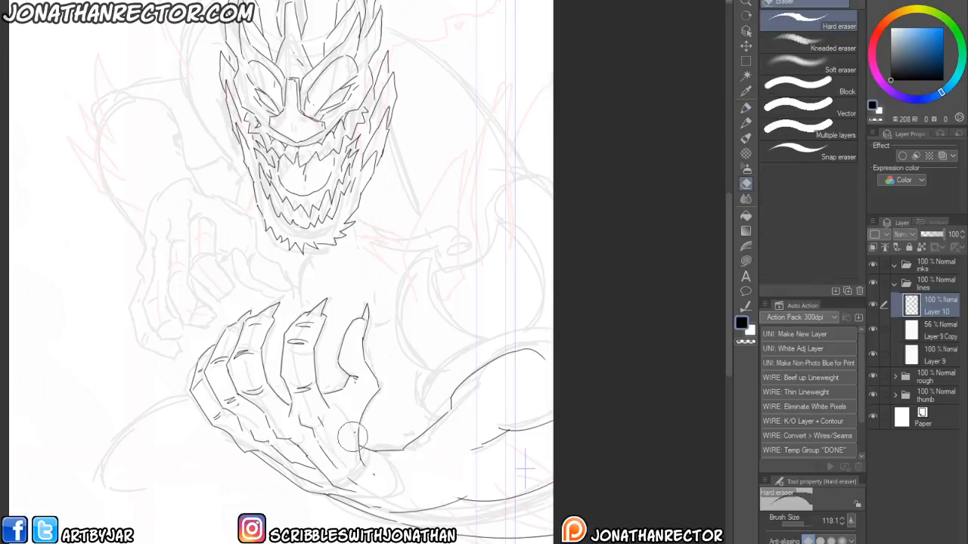
key(ctrl+shift+n)
drag(373, 471, 266, 442)
key(p)
mouse_move(296, 473)
mouse_down()
mouse_move(323, 499)
mouse_move(386, 521)
mouse_up()
drag(329, 476, 379, 519)
drag(367, 465, 463, 522)
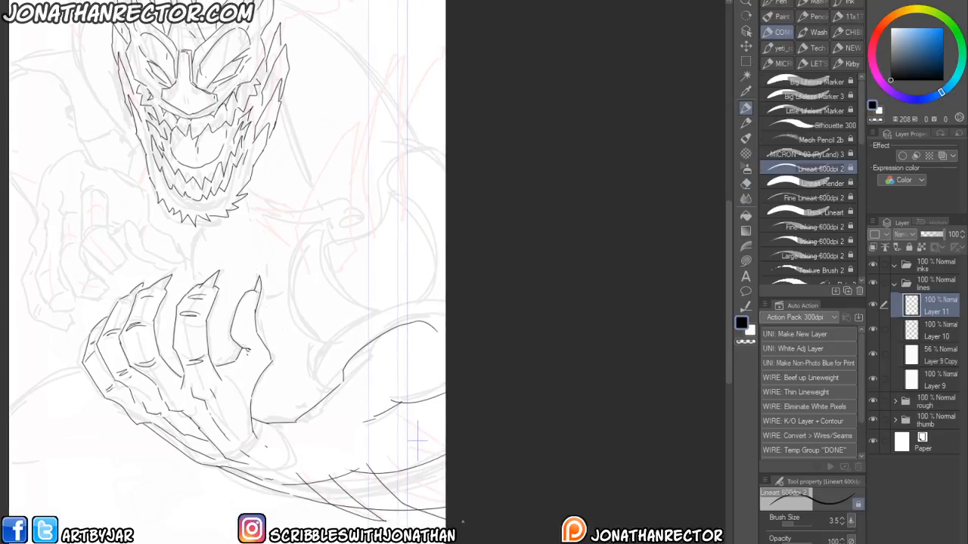
mouse_move(398, 454)
mouse_down()
mouse_move(457, 489)
mouse_move(478, 472)
mouse_up()
- Erase the overlapping lines on Layer 10 where the tail crosses the hand
click(934, 330)
key(e)
mouse_move(333, 468)
mouse_down()
mouse_move(325, 491)
mouse_move(309, 482)
mouse_move(354, 511)
mouse_move(333, 499)
mouse_move(380, 472)
mouse_move(406, 470)
mouse_up()
drag(443, 507, 419, 505)
drag(436, 455, 442, 455)
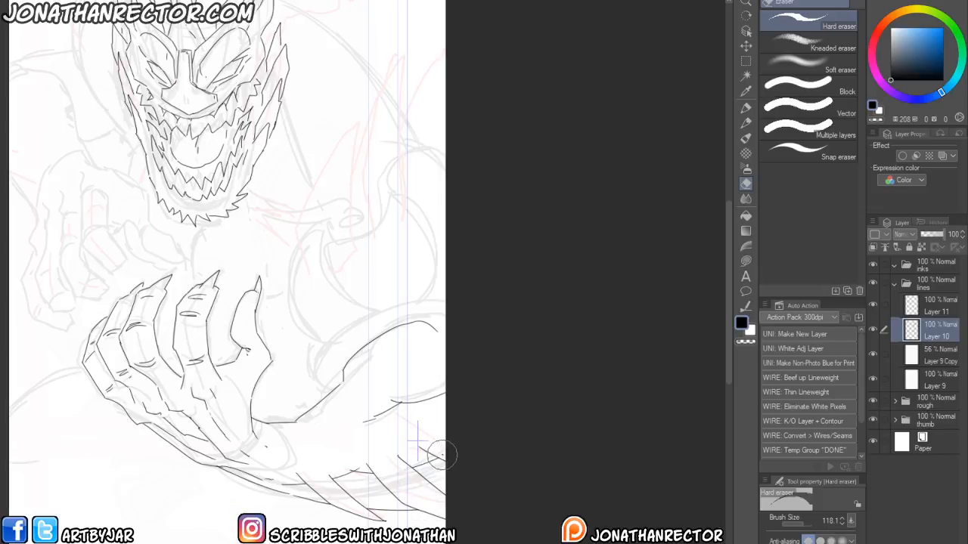
drag(278, 477, 373, 503)
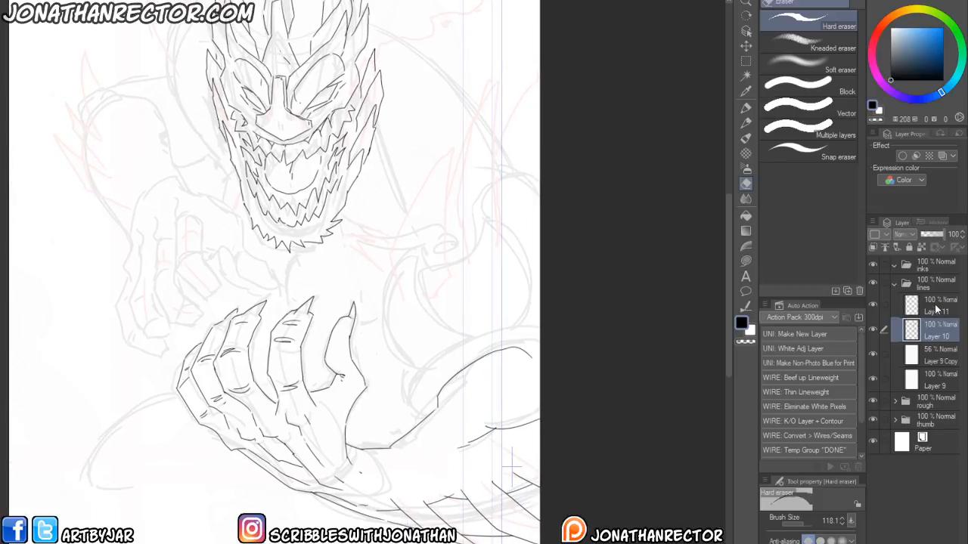
- Return to Layer 11 and ink the spiked tail curving up along the right side of the figure
click(938, 310)
scroll(304, 471, up, 3)
key(p)
mouse_move(356, 491)
mouse_down()
mouse_move(344, 497)
mouse_move(395, 491)
mouse_move(391, 453)
mouse_move(452, 403)
mouse_move(523, 392)
mouse_up()
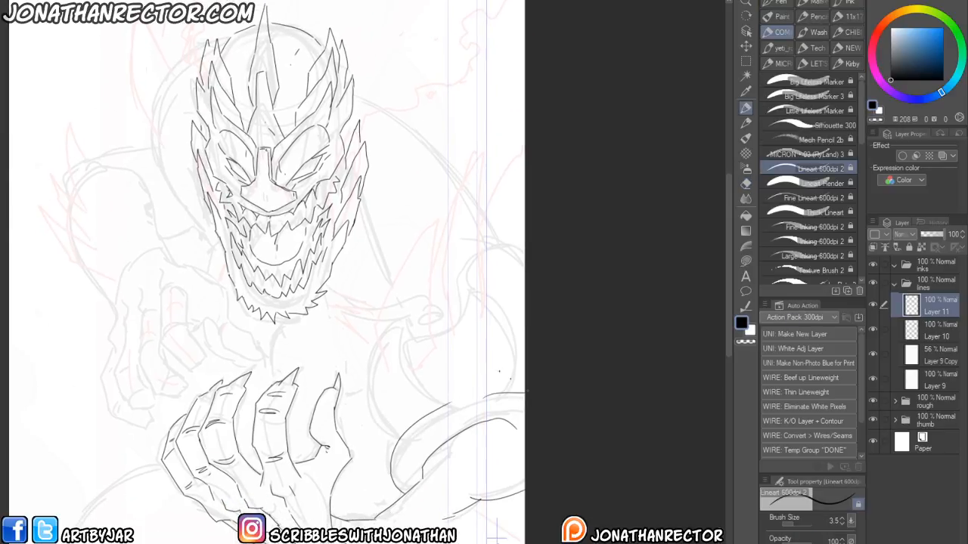
scroll(318, 446, up, 3)
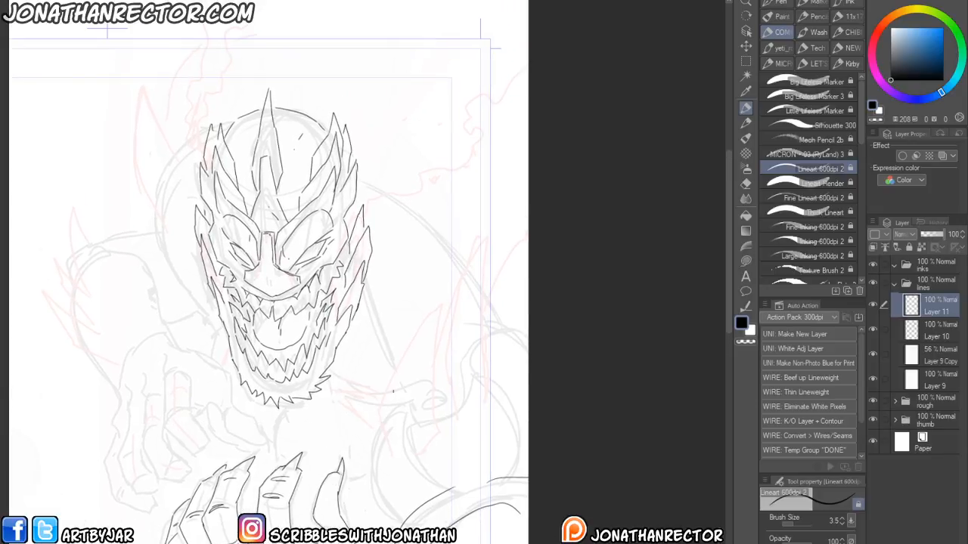
mouse_move(383, 424)
mouse_down()
mouse_move(370, 501)
mouse_move(407, 516)
mouse_up()
mouse_move(390, 451)
mouse_down()
mouse_move(381, 406)
mouse_move(406, 350)
mouse_move(446, 302)
mouse_move(429, 358)
mouse_move(432, 422)
mouse_move(488, 260)
mouse_move(488, 386)
mouse_up()
drag(501, 366, 527, 266)
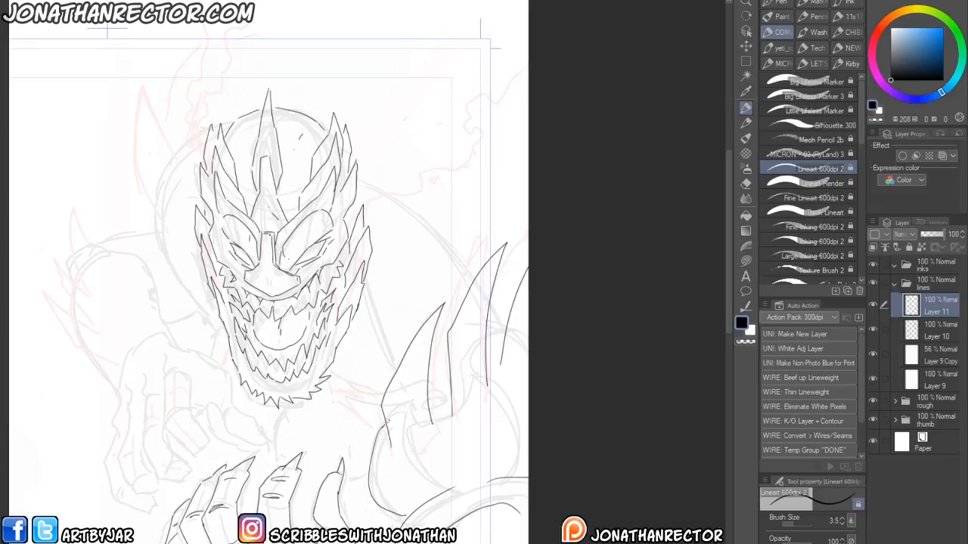
drag(428, 403, 444, 392)
drag(490, 338, 507, 326)
- Ink the shoulder and upper body contours around the head and neck
drag(293, 359, 336, 434)
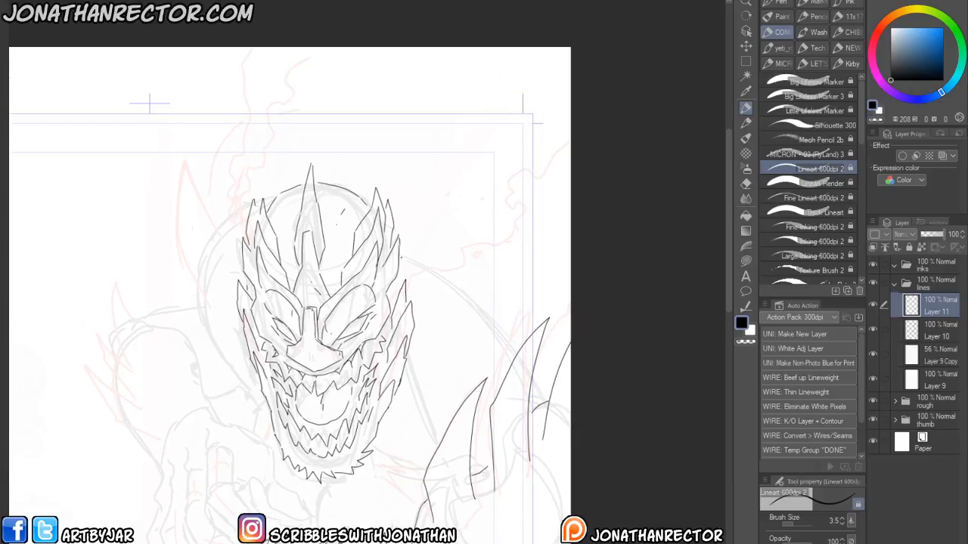
drag(401, 257, 519, 345)
drag(536, 389, 546, 367)
drag(226, 523, 297, 489)
drag(225, 402, 313, 396)
- Ink a curved horn rising from the left side of the head and nearby body lines
mouse_move(364, 255)
mouse_down()
mouse_move(334, 197)
mouse_move(342, 125)
mouse_up()
drag(342, 125, 368, 198)
mouse_move(375, 194)
mouse_down()
mouse_move(370, 173)
mouse_move(406, 94)
mouse_move(397, 127)
mouse_up()
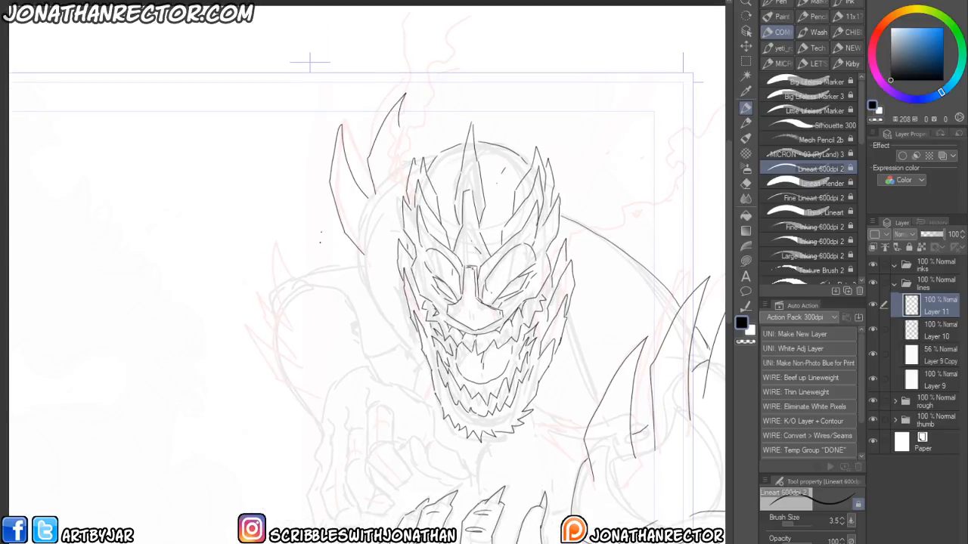
drag(374, 187, 368, 197)
mouse_move(356, 248)
mouse_down()
mouse_move(363, 276)
mouse_move(415, 345)
mouse_move(387, 301)
mouse_move(389, 229)
mouse_up()
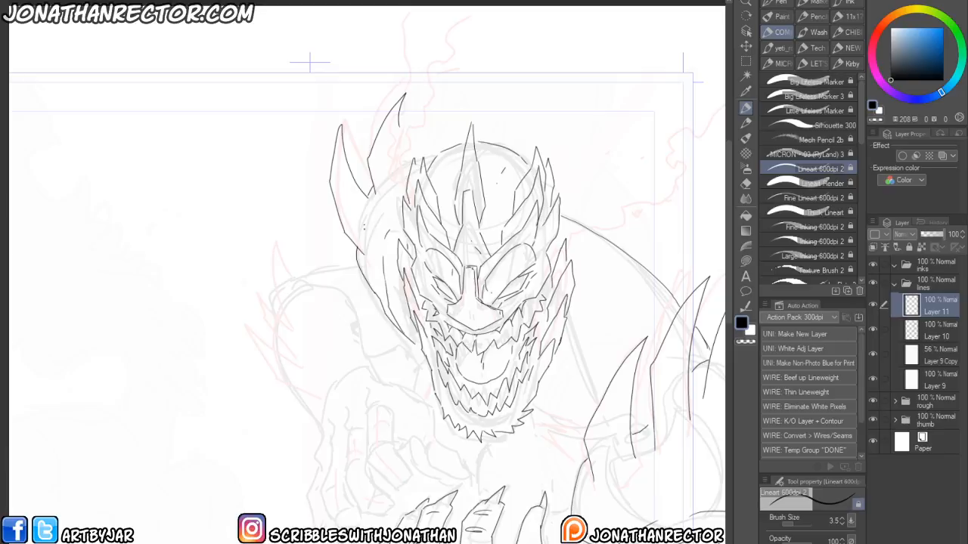
drag(416, 346, 422, 368)
mouse_move(349, 236)
mouse_down()
mouse_move(328, 260)
mouse_move(296, 269)
mouse_up()
- Ink the second clawed hand reaching up beneath the jaw
key(space)
drag(223, 409, 211, 376)
mouse_move(353, 381)
mouse_down()
mouse_move(348, 364)
mouse_move(354, 428)
mouse_move(402, 453)
mouse_move(377, 412)
mouse_move(360, 412)
mouse_move(371, 424)
mouse_move(380, 403)
mouse_up()
mouse_move(382, 405)
mouse_down()
mouse_move(365, 391)
mouse_move(387, 416)
mouse_up()
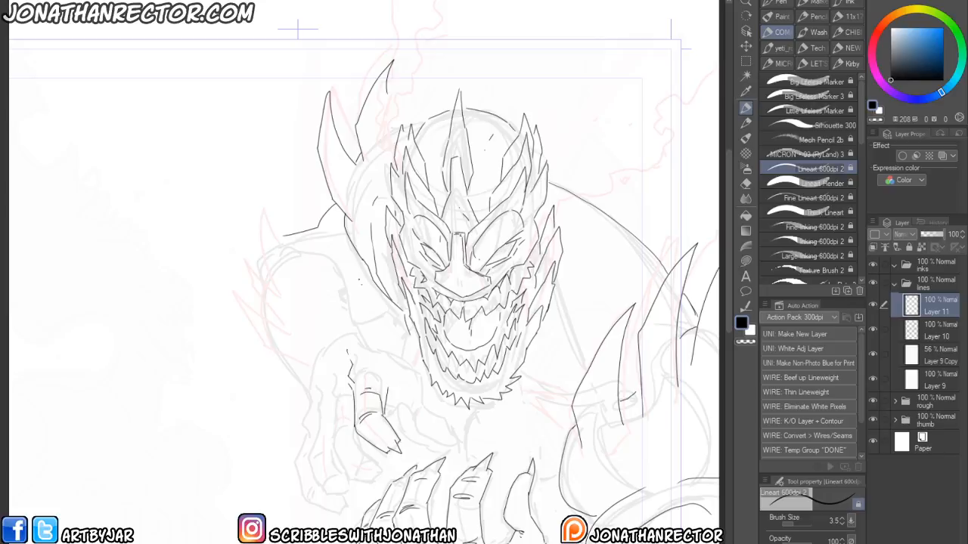
mouse_move(335, 399)
mouse_down()
mouse_move(326, 367)
mouse_move(335, 449)
mouse_move(351, 475)
mouse_move(377, 476)
mouse_move(387, 464)
mouse_move(357, 437)
mouse_move(338, 447)
mouse_up()
drag(361, 456, 360, 467)
mouse_move(319, 398)
mouse_down()
mouse_move(315, 478)
mouse_move(362, 488)
mouse_move(372, 479)
mouse_move(346, 470)
mouse_move(341, 481)
mouse_up()
drag(329, 441, 316, 454)
mouse_move(310, 403)
mouse_down()
mouse_move(298, 487)
mouse_move(346, 495)
mouse_up()
drag(301, 472, 307, 482)
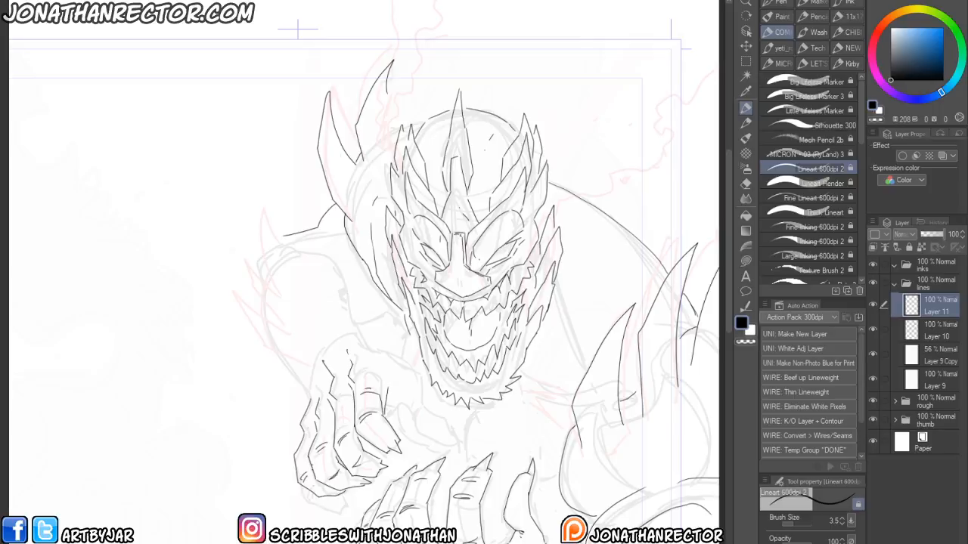
- Ink additional finger strokes on the clawed hand beneath the jaw
drag(306, 403, 301, 416)
drag(311, 367, 302, 408)
mouse_move(354, 354)
mouse_down()
mouse_move(392, 335)
mouse_move(423, 386)
mouse_move(425, 414)
mouse_move(453, 426)
mouse_move(424, 443)
mouse_move(407, 405)
mouse_move(467, 433)
mouse_move(410, 407)
mouse_up()
key(e)
key(p)
key(e)
key(p)
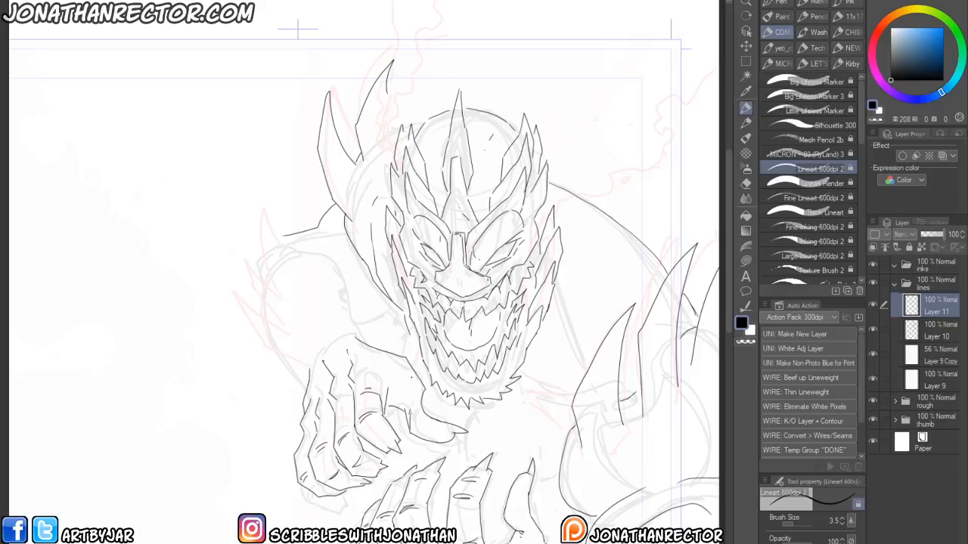
- Ink the left shoulder and arm contours beside the head
drag(273, 288, 279, 462)
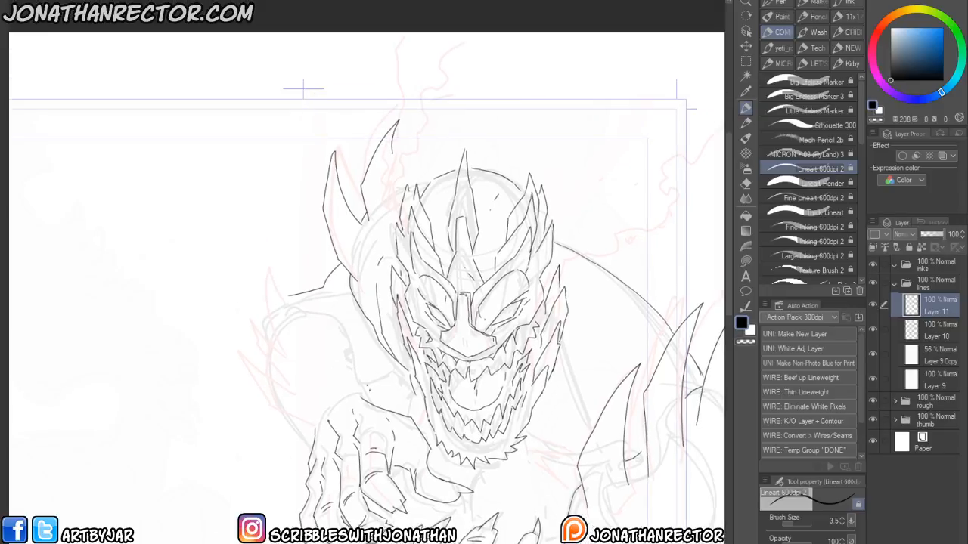
mouse_move(359, 392)
mouse_down()
mouse_move(331, 306)
mouse_move(255, 304)
mouse_move(251, 400)
mouse_move(308, 453)
mouse_up()
drag(252, 401, 287, 430)
drag(306, 379, 287, 353)
drag(377, 388, 412, 373)
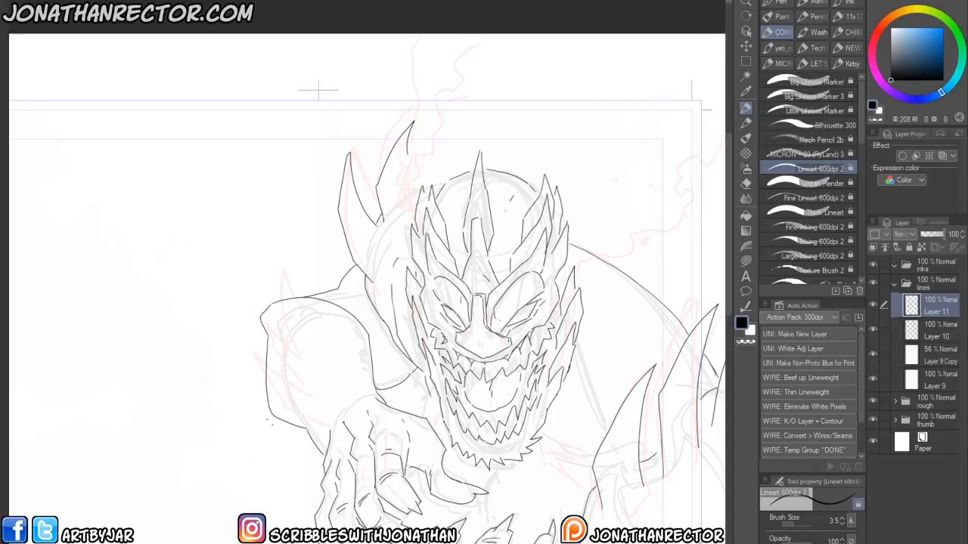
drag(266, 355, 289, 368)
- Create a new layer and ink spiky fin shapes along the left shoulder
key(ctrl+shift+n)
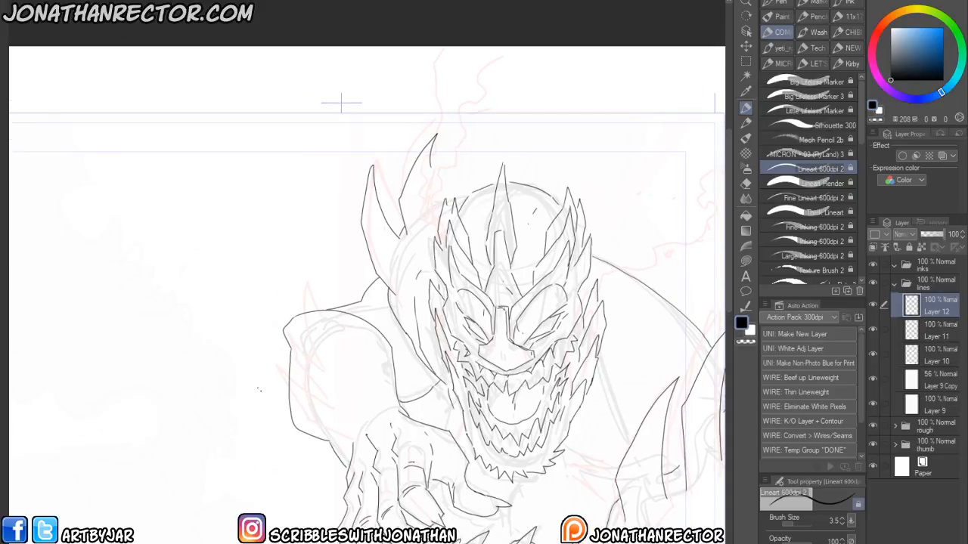
mouse_move(336, 430)
mouse_down()
mouse_move(286, 388)
mouse_move(273, 360)
mouse_up()
mouse_move(273, 359)
mouse_down()
mouse_move(320, 398)
mouse_move(270, 325)
mouse_move(312, 357)
mouse_up()
mouse_move(315, 347)
mouse_down()
mouse_move(295, 322)
mouse_move(290, 279)
mouse_up()
drag(291, 278, 330, 328)
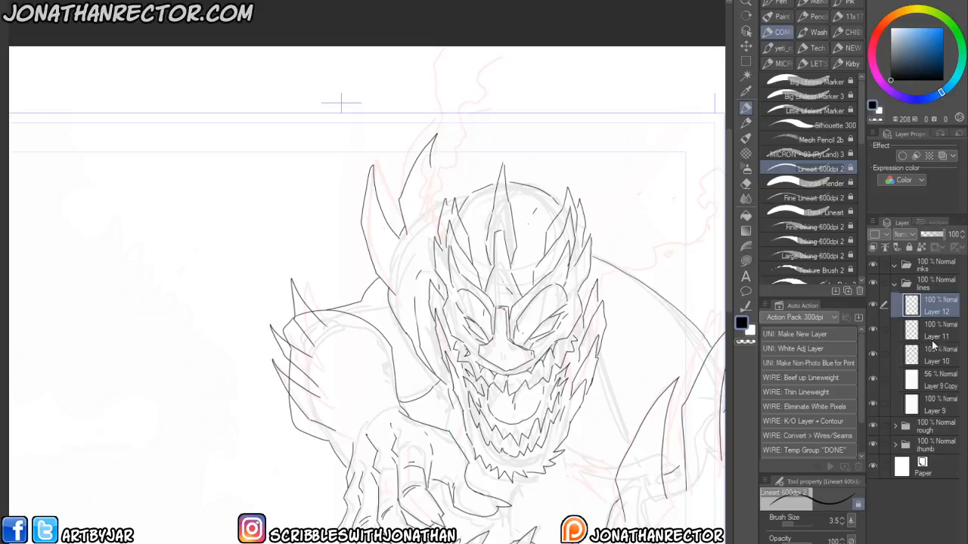
- Switch to Layer 11 and erase the old lines beneath the new shoulder spikes
click(910, 331)
click(872, 329)
click(872, 330)
key(e)
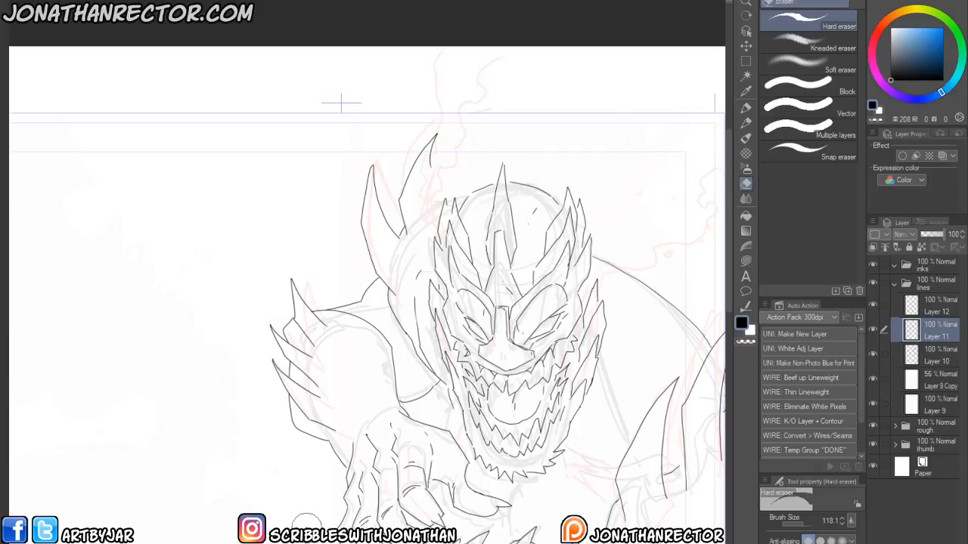
drag(381, 504, 289, 368)
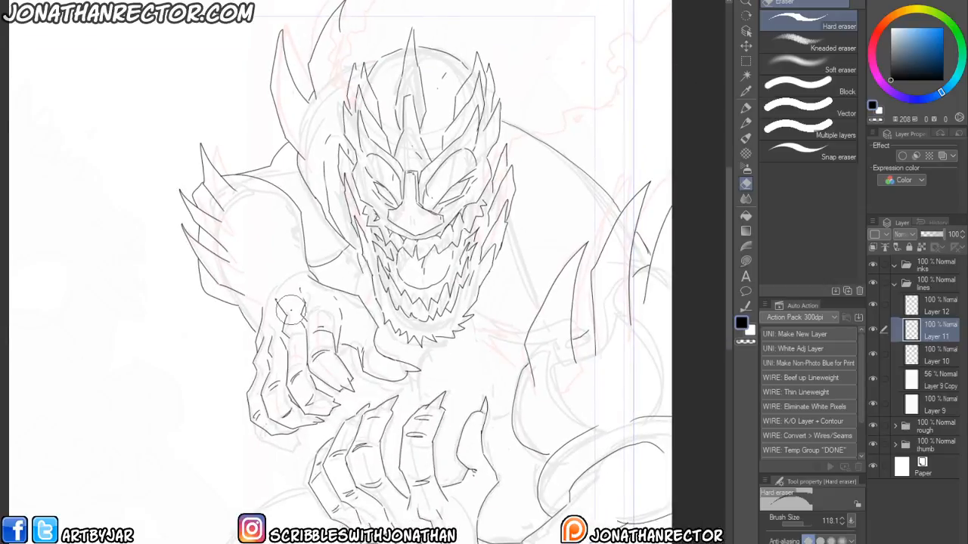
- Return to Layer 12, erase stray lines around the face and redraw a corrective stroke
click(928, 305)
drag(363, 389, 355, 437)
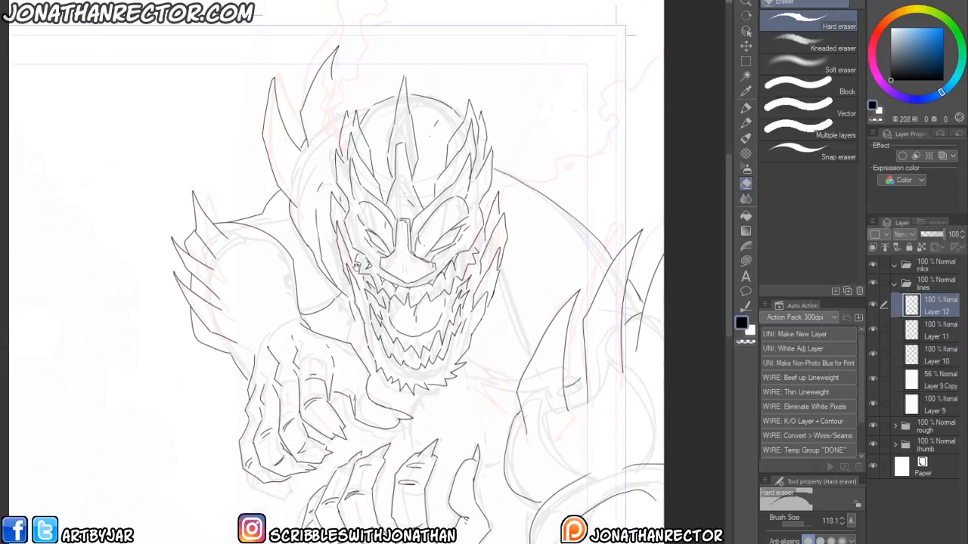
drag(389, 260, 486, 302)
key(p)
drag(349, 261, 403, 291)
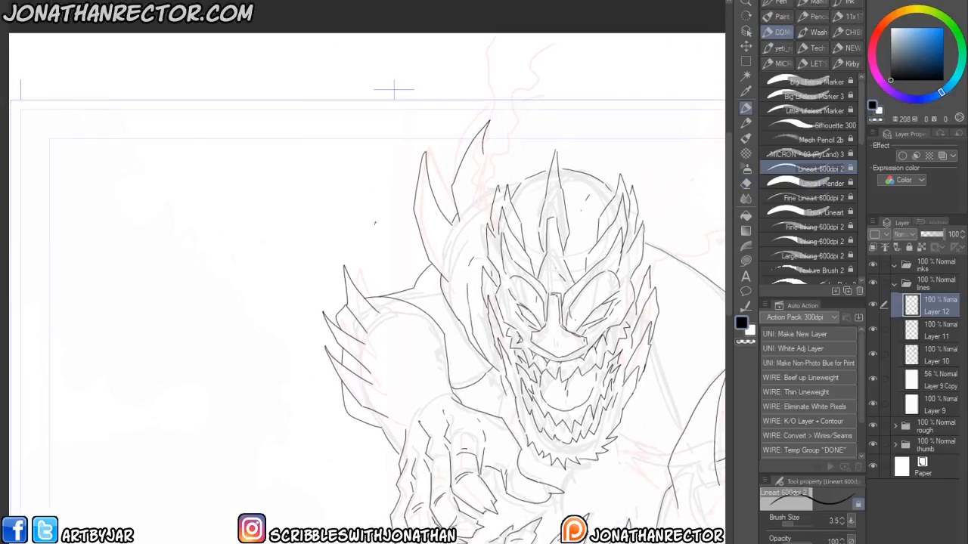
- Sketch trial hand and finger shapes in the empty page margin
drag(380, 224, 383, 242)
mouse_move(319, 236)
mouse_down()
mouse_move(355, 310)
mouse_move(315, 243)
mouse_move(331, 310)
mouse_move(279, 272)
mouse_up()
drag(336, 299, 348, 359)
drag(294, 292, 324, 387)
drag(337, 343, 350, 397)
drag(231, 297, 318, 332)
mouse_move(298, 279)
mouse_down()
mouse_move(321, 288)
mouse_move(327, 328)
mouse_move(298, 335)
mouse_move(280, 305)
mouse_up()
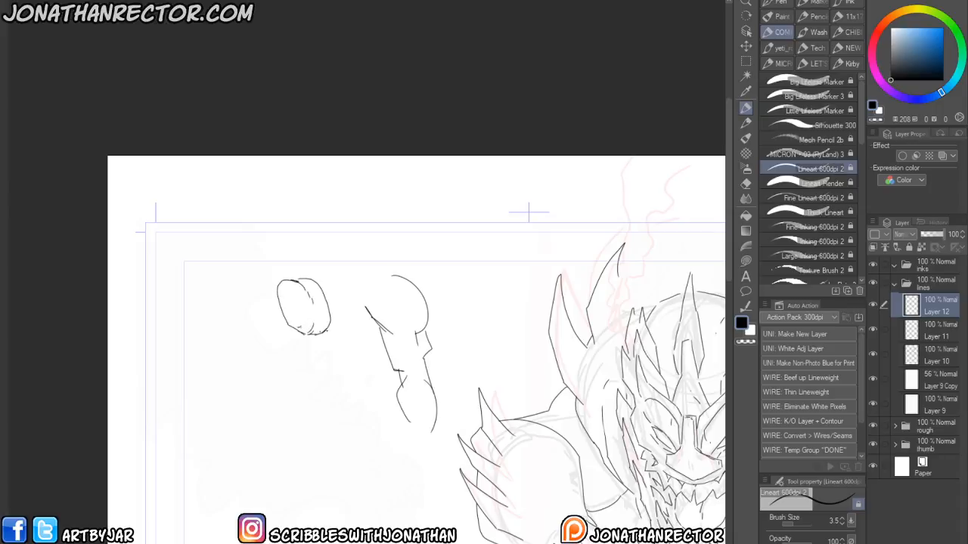
drag(334, 325, 332, 360)
drag(284, 317, 305, 366)
mouse_move(330, 358)
mouse_down()
mouse_move(323, 383)
mouse_move(337, 395)
mouse_move(342, 436)
mouse_up()
drag(344, 372, 349, 421)
drag(316, 368, 325, 433)
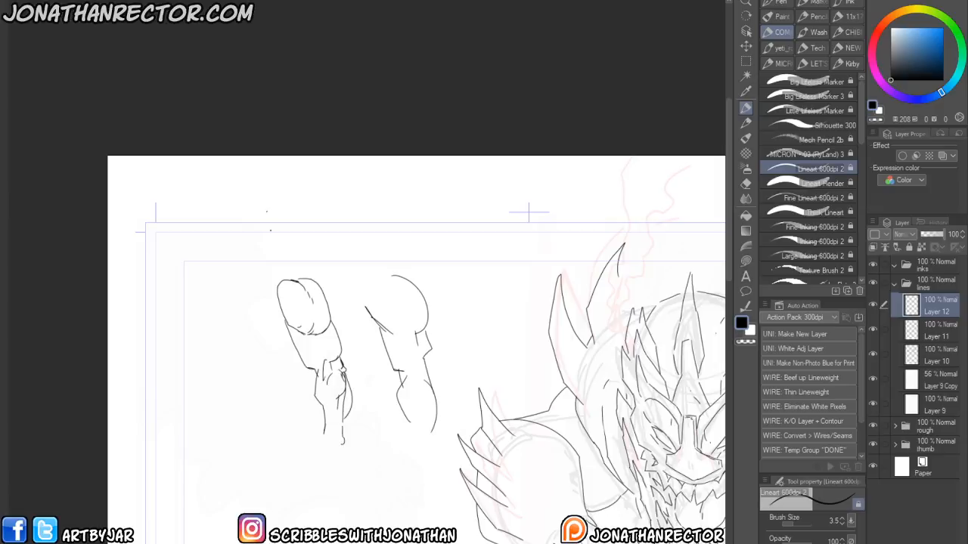
drag(227, 355, 209, 320)
drag(304, 466, 262, 418)
- Delete the margin sketches and a stray mark using lasso selections
click(745, 60)
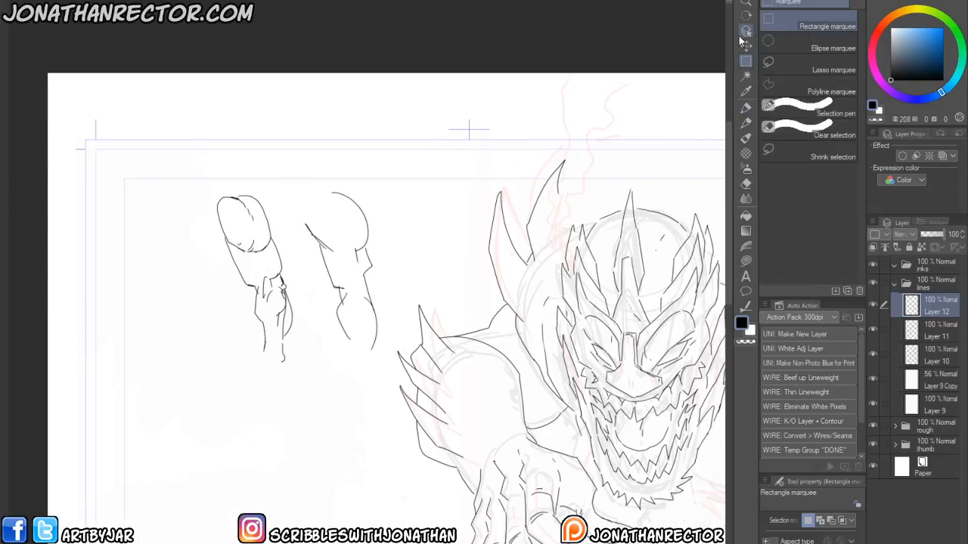
click(775, 63)
mouse_move(211, 188)
mouse_down()
mouse_move(407, 257)
mouse_move(207, 360)
mouse_up()
key(Delete)
key(ctrl+d)
drag(448, 510, 342, 473)
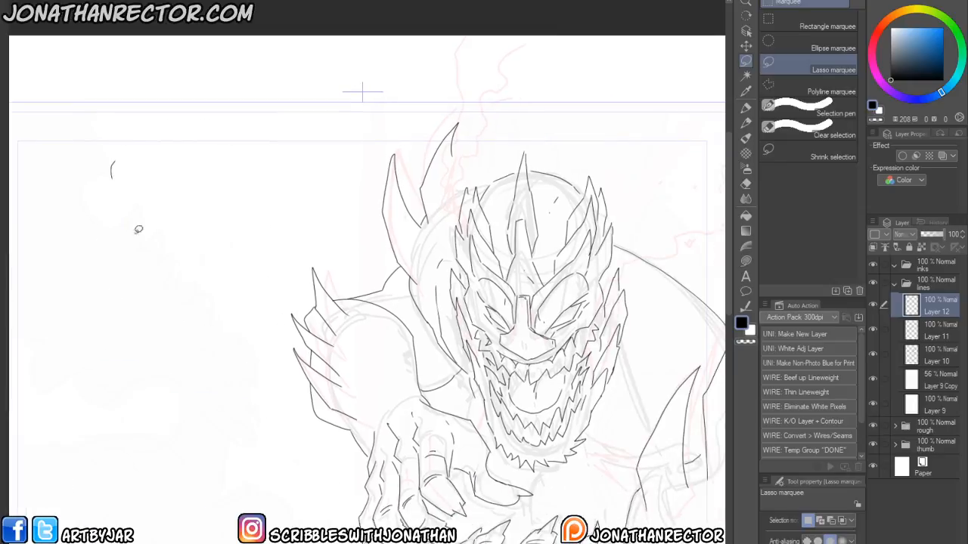
drag(116, 142, 90, 167)
key(Delete)
click(30, 236)
drag(324, 355, 265, 321)
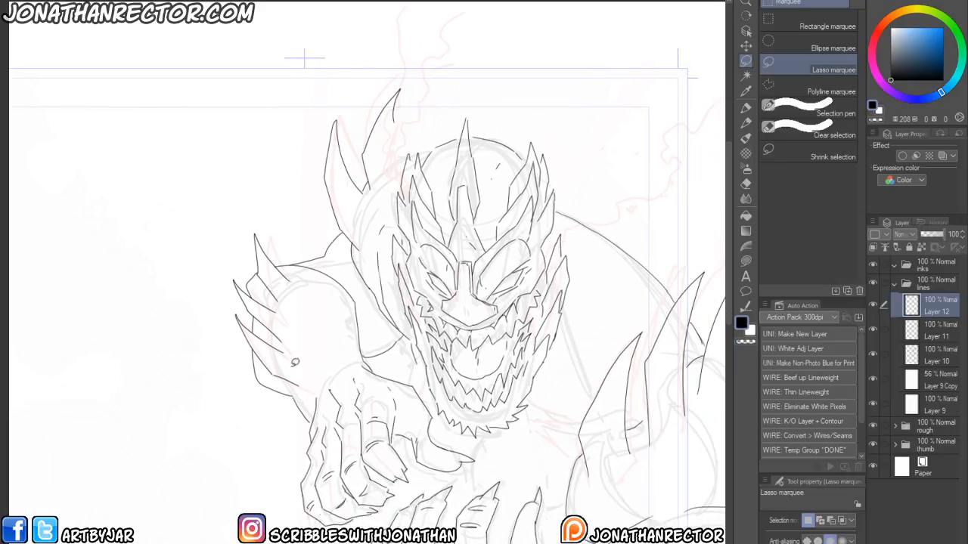
- Ink finger and knuckle details on the reaching clawed hand
key(p)
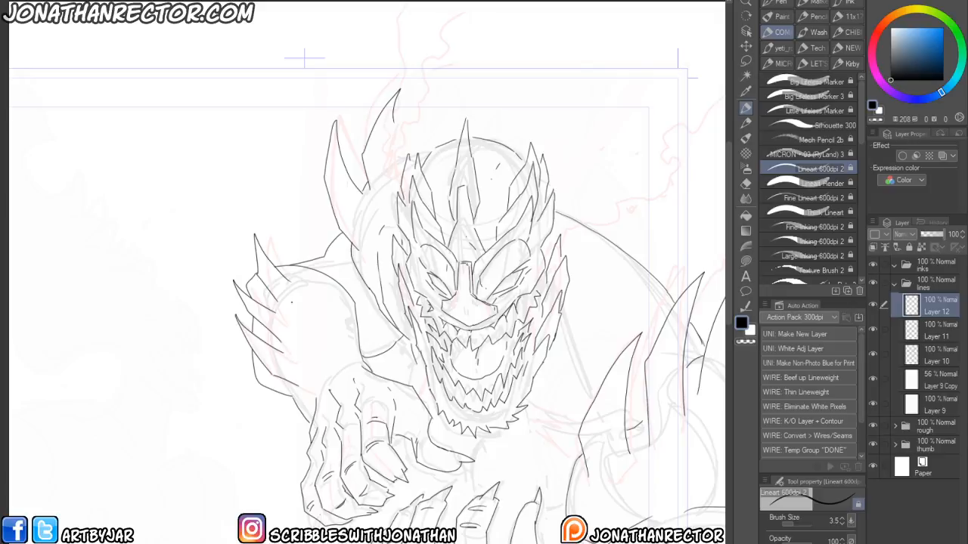
drag(333, 428, 298, 307)
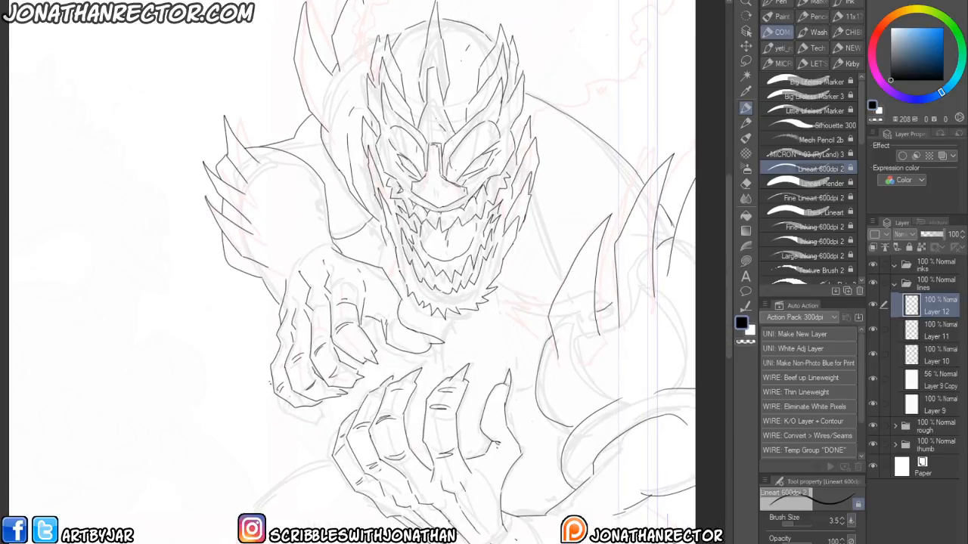
mouse_move(263, 381)
mouse_down()
mouse_move(258, 432)
mouse_move(265, 425)
mouse_up()
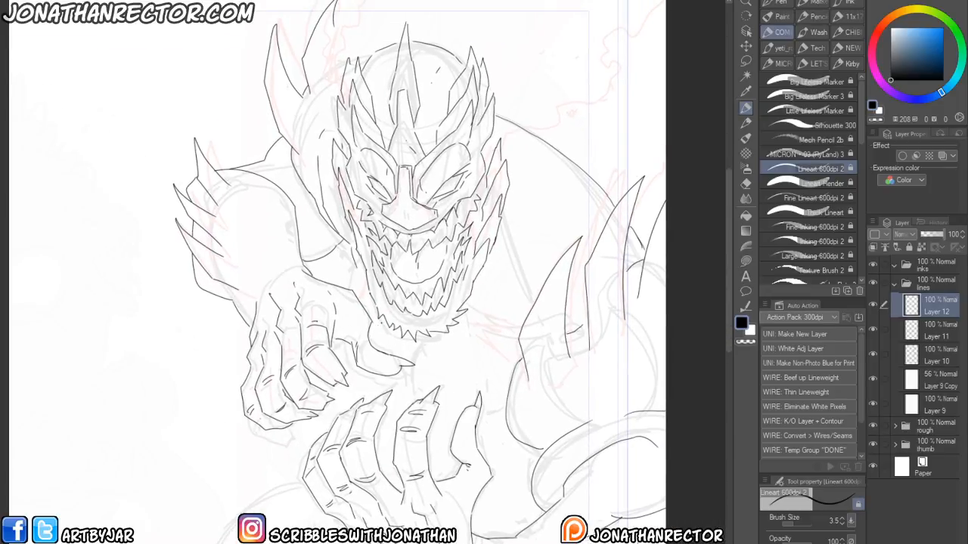
drag(404, 349, 408, 400)
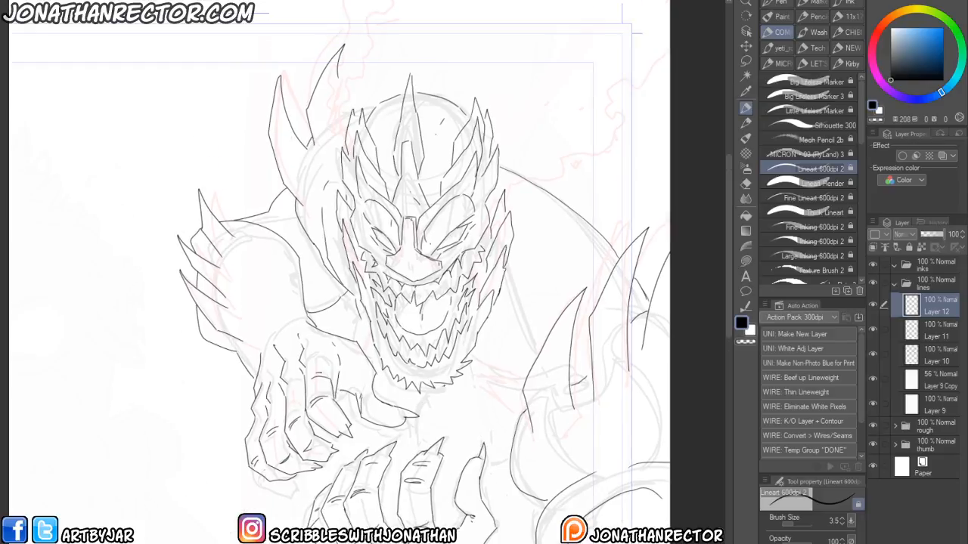
key(p)
key(p)
drag(523, 377, 479, 382)
mouse_move(514, 399)
mouse_down()
mouse_move(457, 396)
mouse_move(488, 319)
mouse_up()
drag(440, 342, 434, 377)
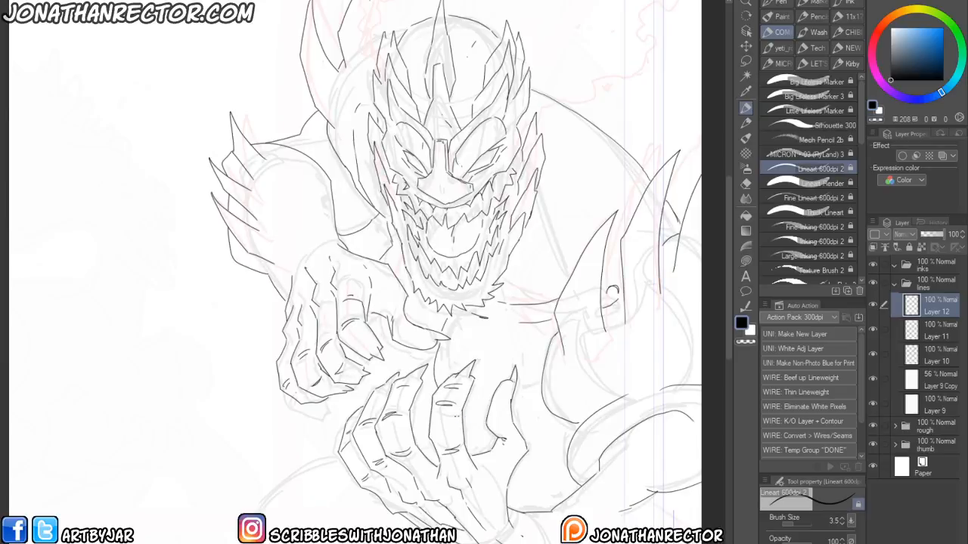
- Ink body and arm lines around the lower hand and the right side
drag(516, 391, 533, 417)
drag(296, 438, 300, 420)
drag(418, 380, 434, 379)
mouse_move(297, 471)
mouse_down()
mouse_move(298, 459)
mouse_move(393, 415)
mouse_move(258, 514)
mouse_up()
drag(626, 359, 574, 448)
drag(358, 455, 275, 493)
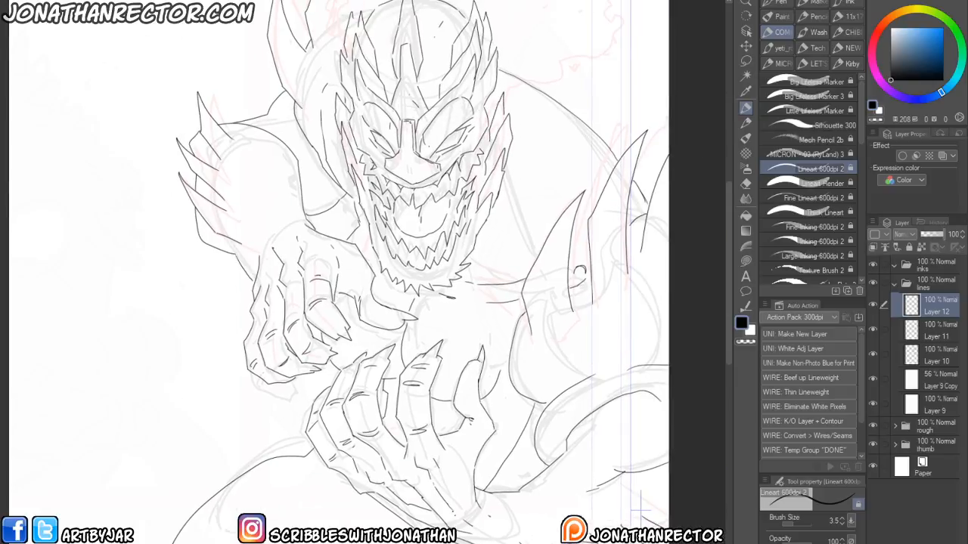
drag(248, 402, 252, 472)
mouse_move(414, 321)
mouse_down()
mouse_move(409, 340)
mouse_move(425, 412)
mouse_up()
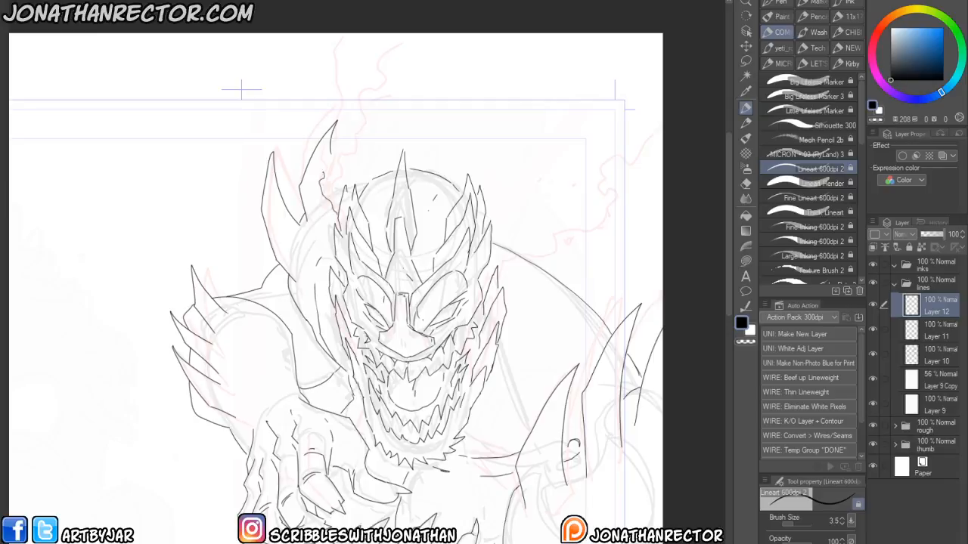
- Ink wavy smoke lines rising above the head and trailing off to the right
drag(338, 149, 346, 33)
mouse_move(500, 278)
mouse_down()
mouse_move(522, 244)
mouse_move(563, 226)
mouse_move(615, 221)
mouse_move(635, 169)
mouse_move(665, 148)
mouse_up()
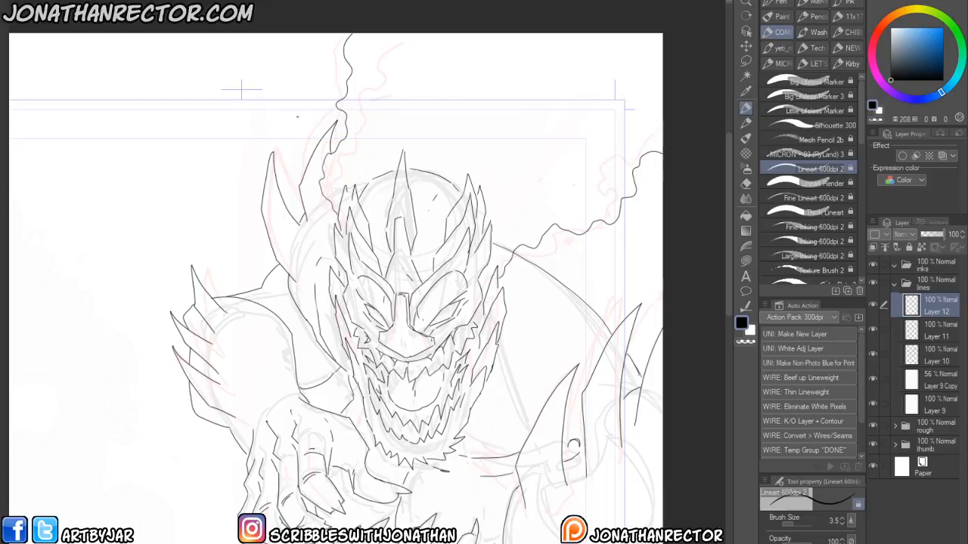
drag(174, 308, 287, 178)
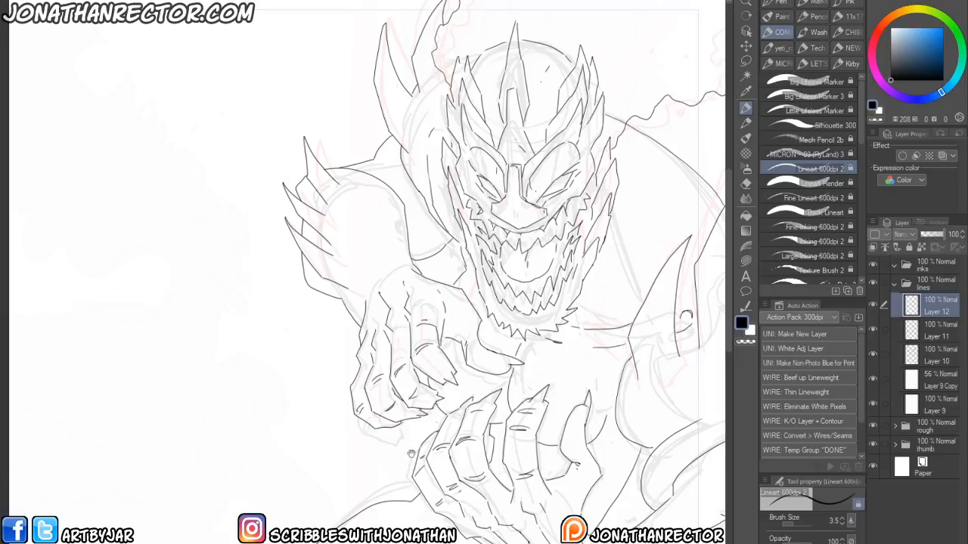
- Ink the remaining lines on the lower hand and torso
drag(422, 443, 432, 404)
drag(343, 493, 311, 407)
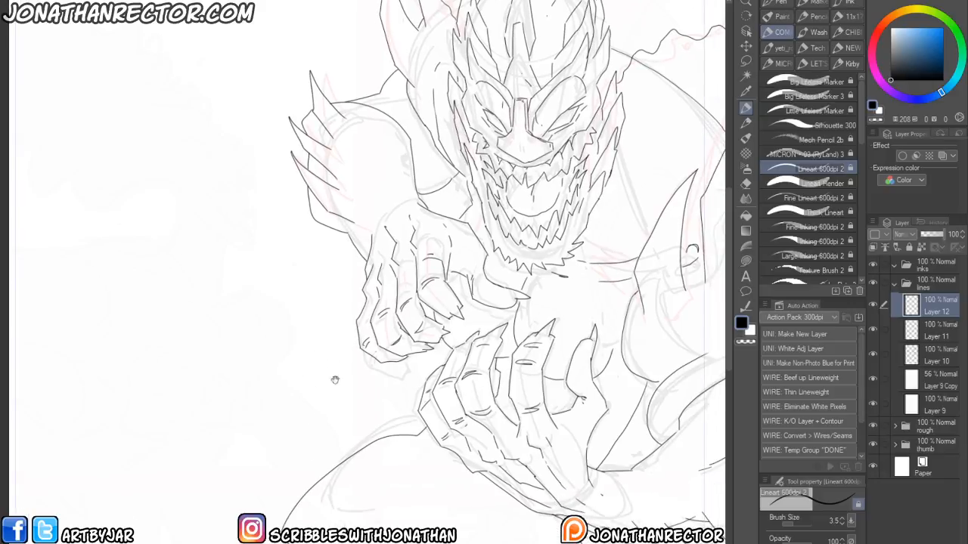
drag(246, 467, 181, 458)
drag(523, 522, 463, 526)
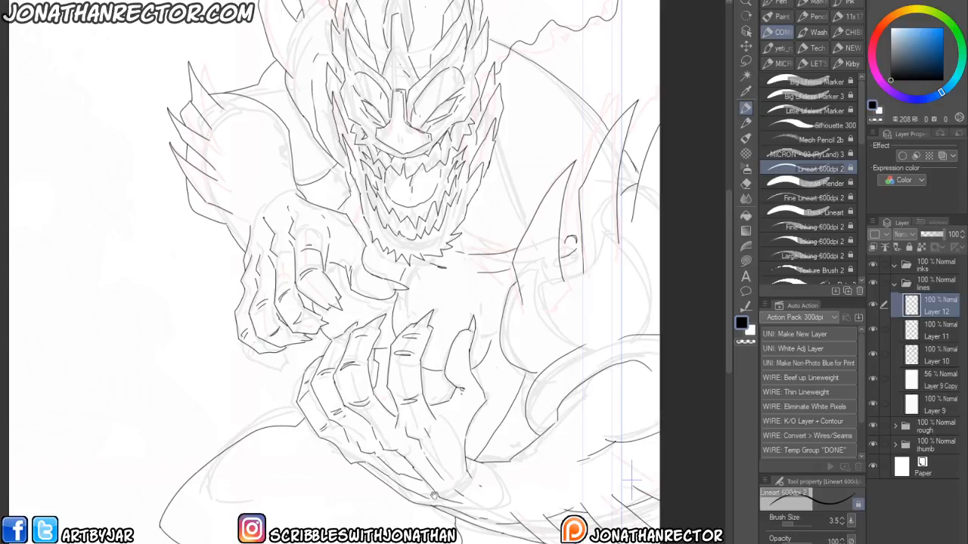
drag(456, 437, 459, 499)
drag(546, 399, 530, 538)
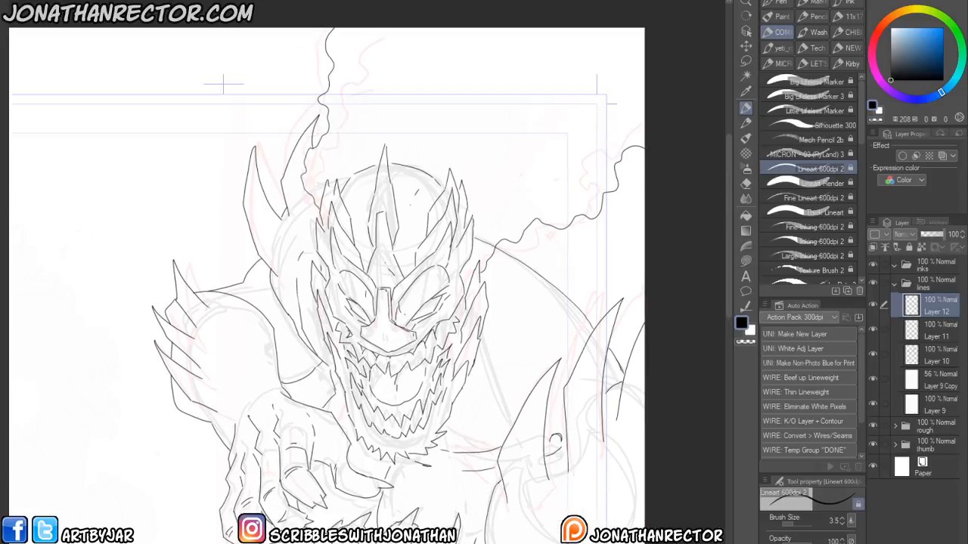
- Hide the rough folder to preview the clean inks
scroll(433, 388, down, 3)
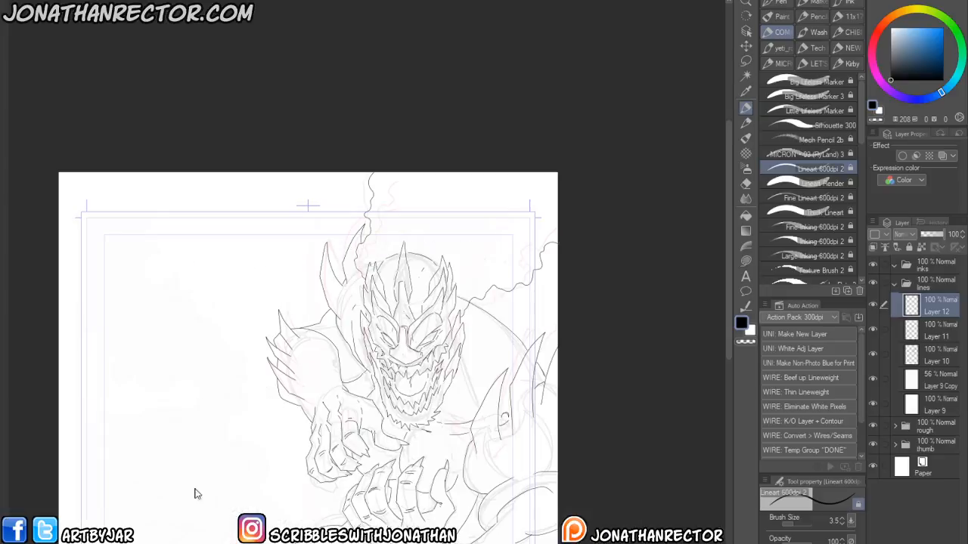
drag(250, 483, 227, 426)
click(874, 426)
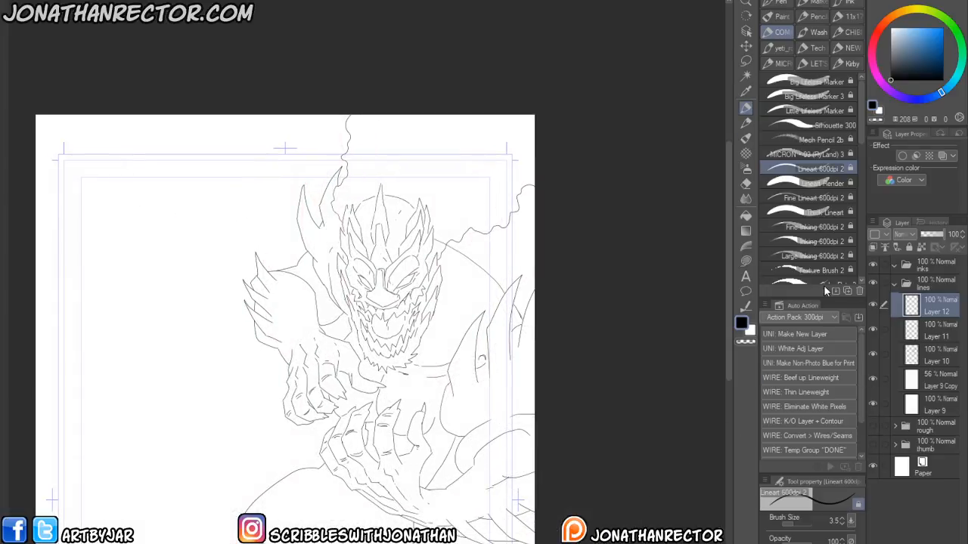
key(w)
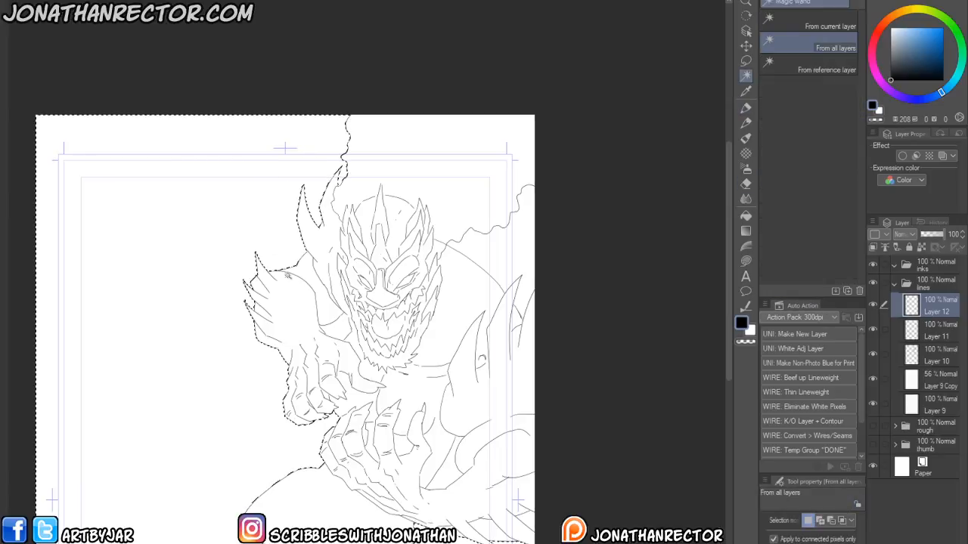
click(316, 264)
key(ctrl+d)
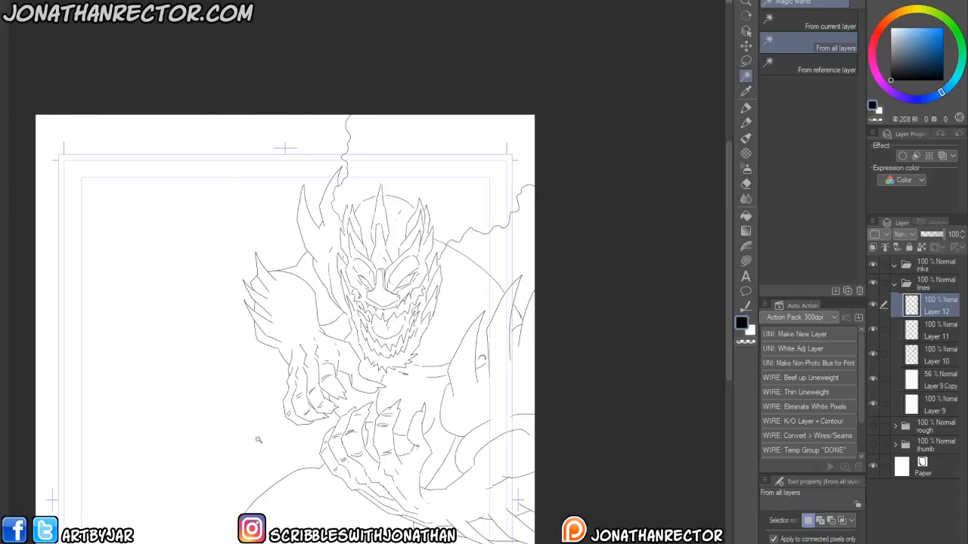
drag(242, 472, 332, 461)
drag(393, 247, 386, 450)
key(p)
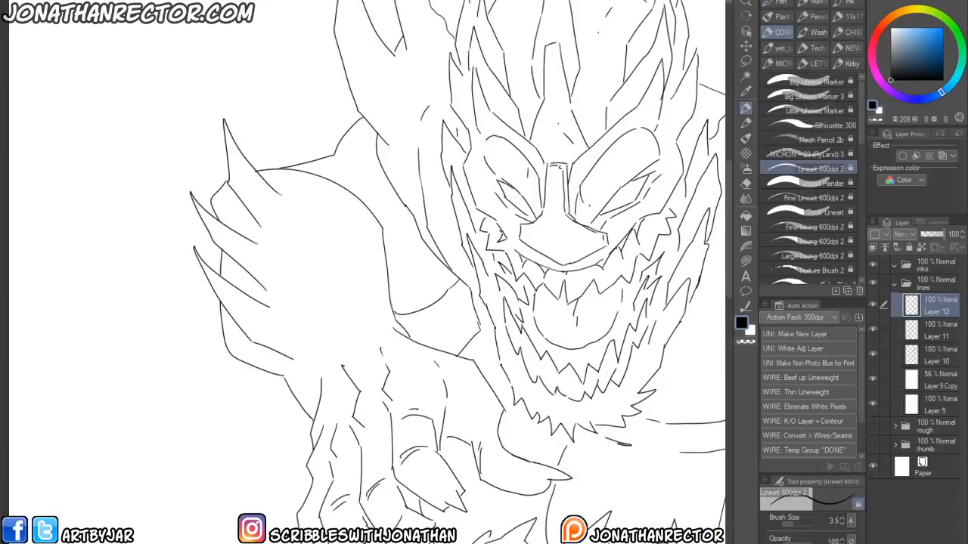
- Select the empty background areas around the monster with the Magic Wand, sampling from all layers
key(w)
click(434, 319)
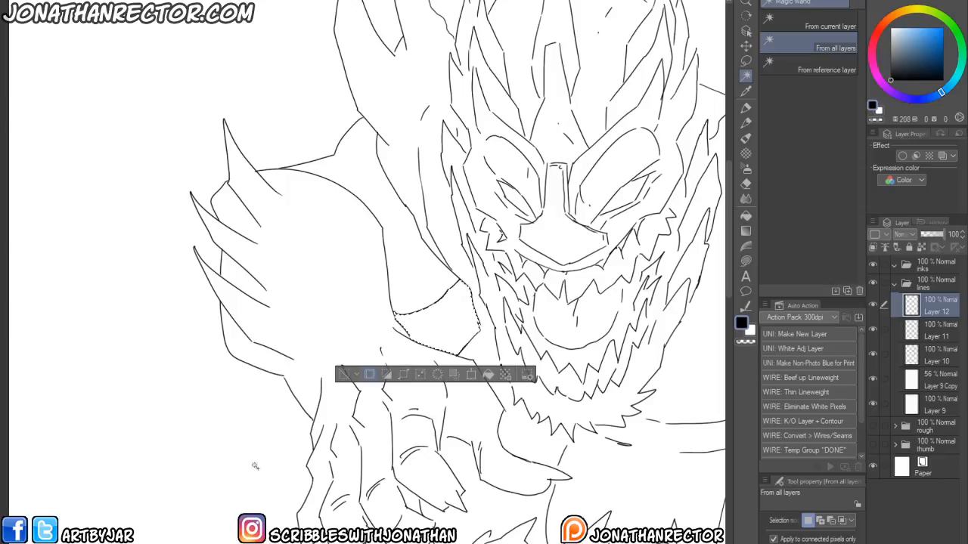
shift+click(261, 382)
scroll(253, 359, down, 3)
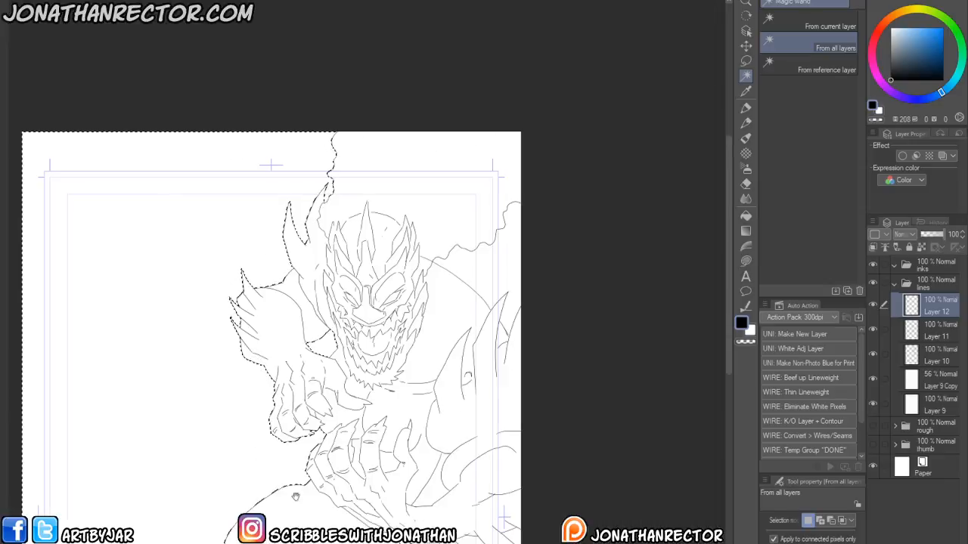
drag(317, 466, 346, 456)
shift+click(458, 472)
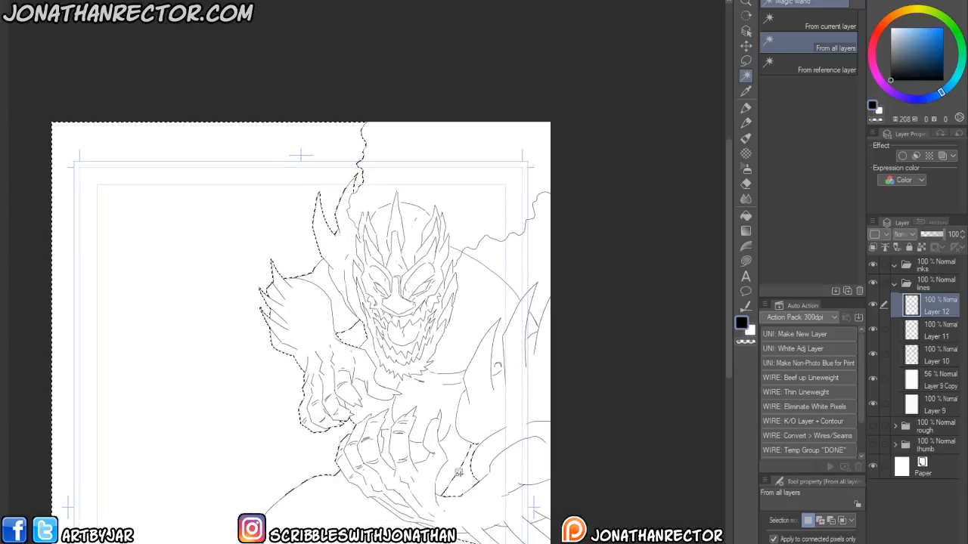
shift+click(493, 255)
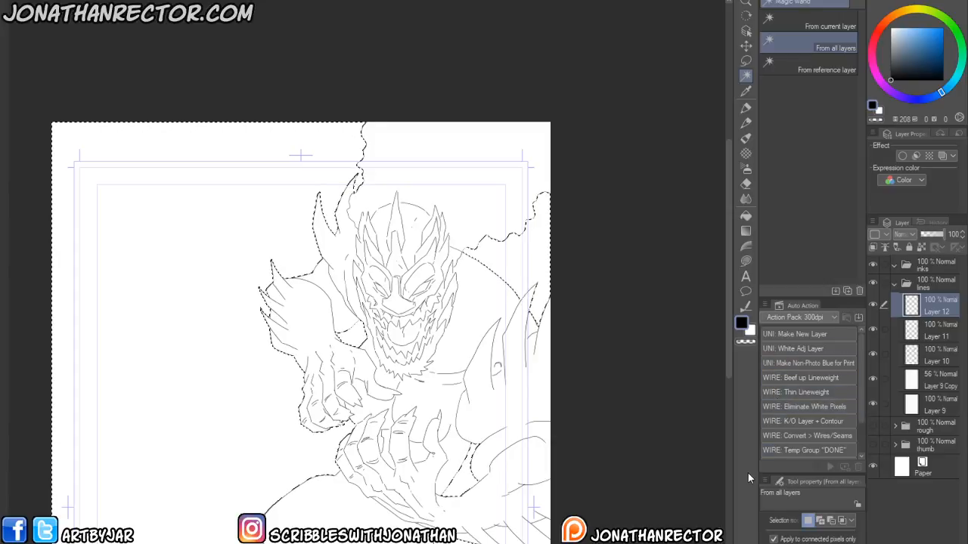
- Run the WIRE: K/O Layer + Contour action and move the new knockout layer down below Layer 10
click(775, 420)
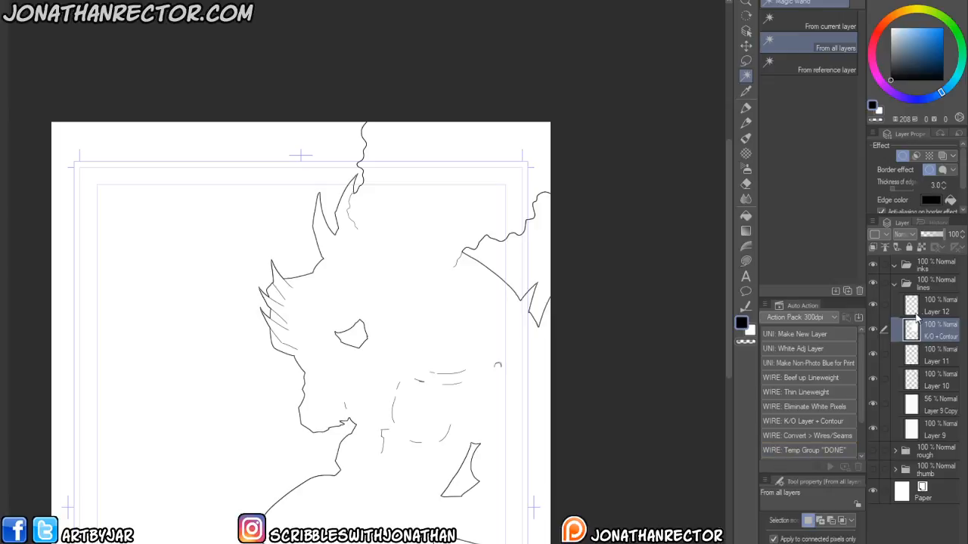
mouse_move(886, 331)
mouse_down()
mouse_move(874, 352)
mouse_move(928, 390)
mouse_up()
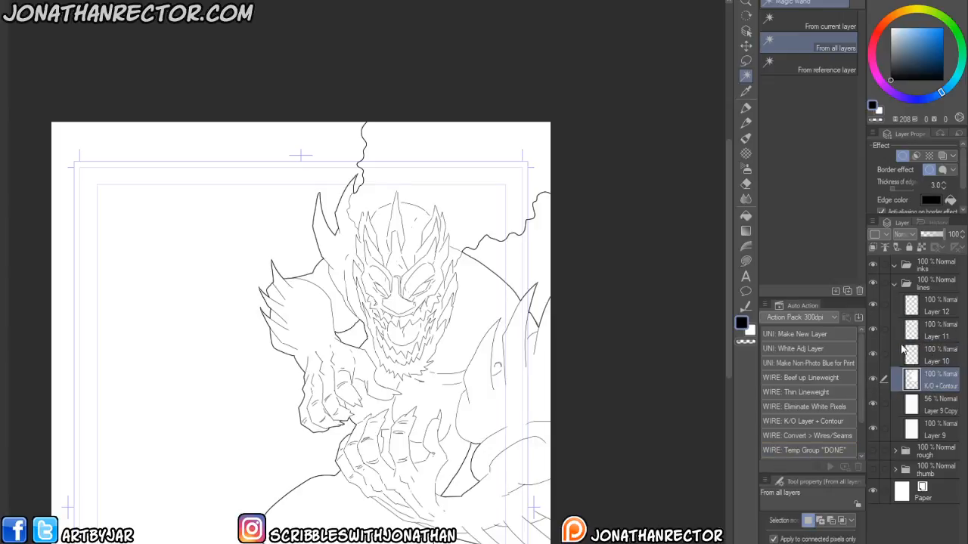
- Set the knockout layer's border effect thickness to 5
click(936, 185)
text(5)
key(Return)
scroll(249, 426, up, 2)
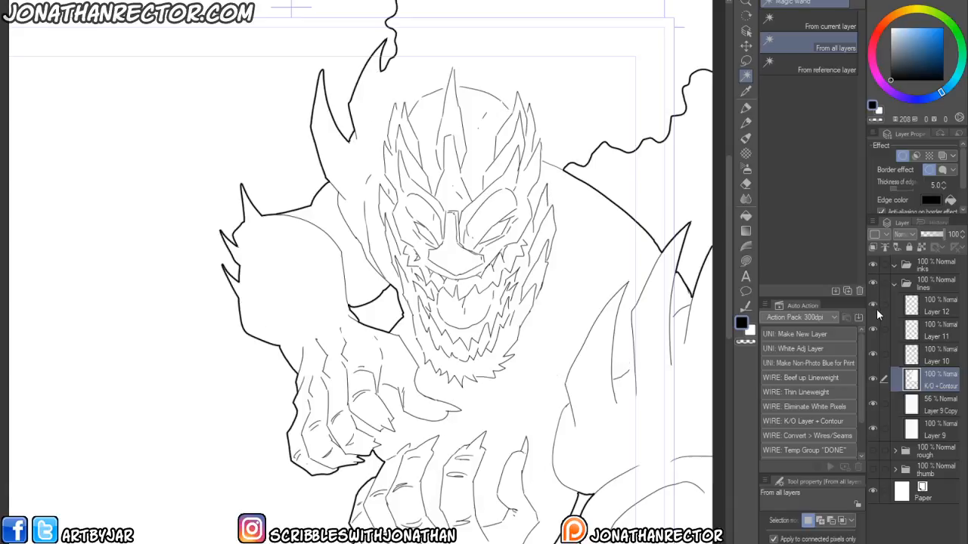
- Duplicate the lines folder and rename the copy as ink
click(893, 284)
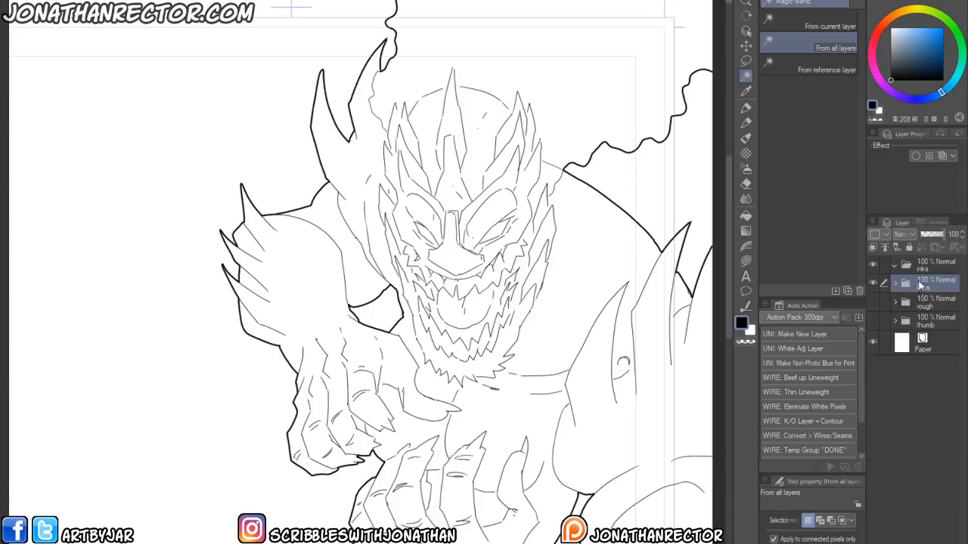
drag(920, 283, 879, 537)
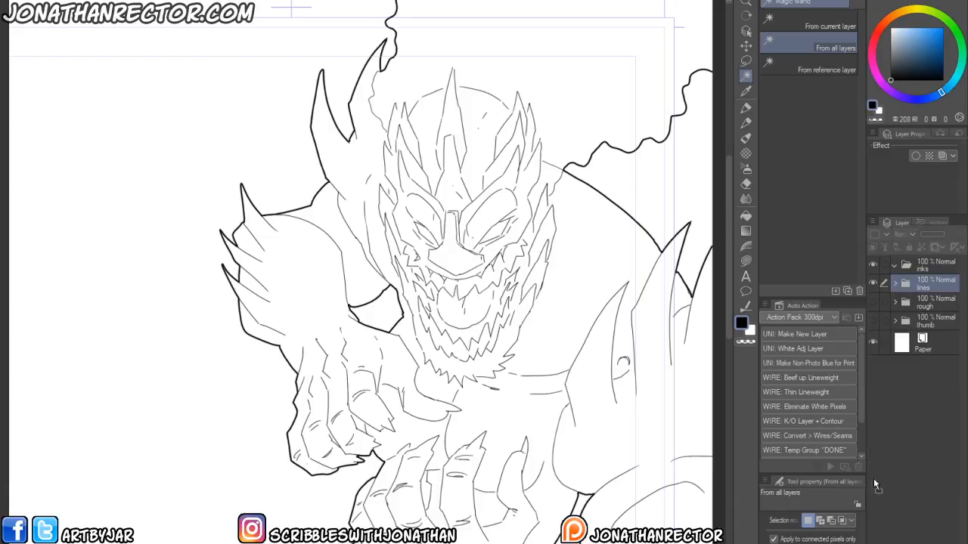
double_click(925, 289)
text(inks)
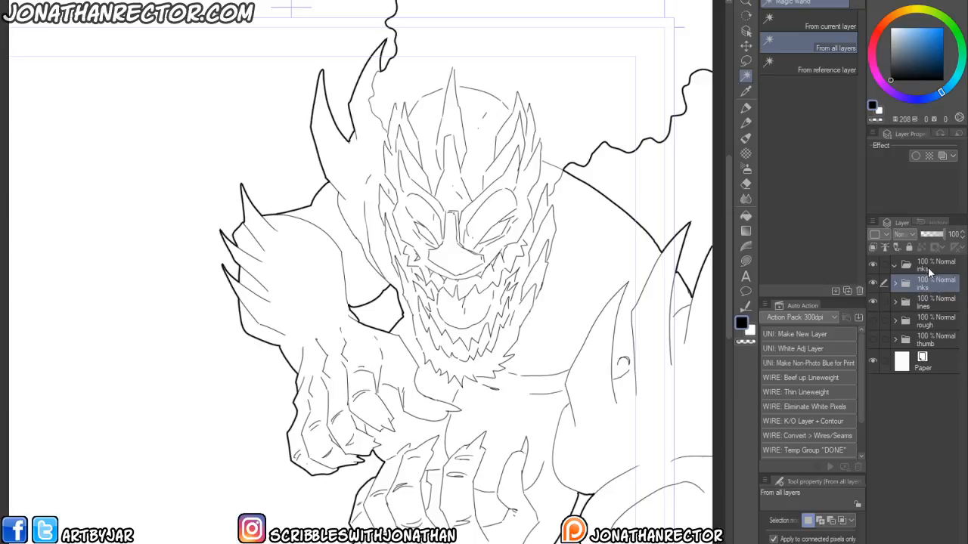
click(928, 268)
click(954, 542)
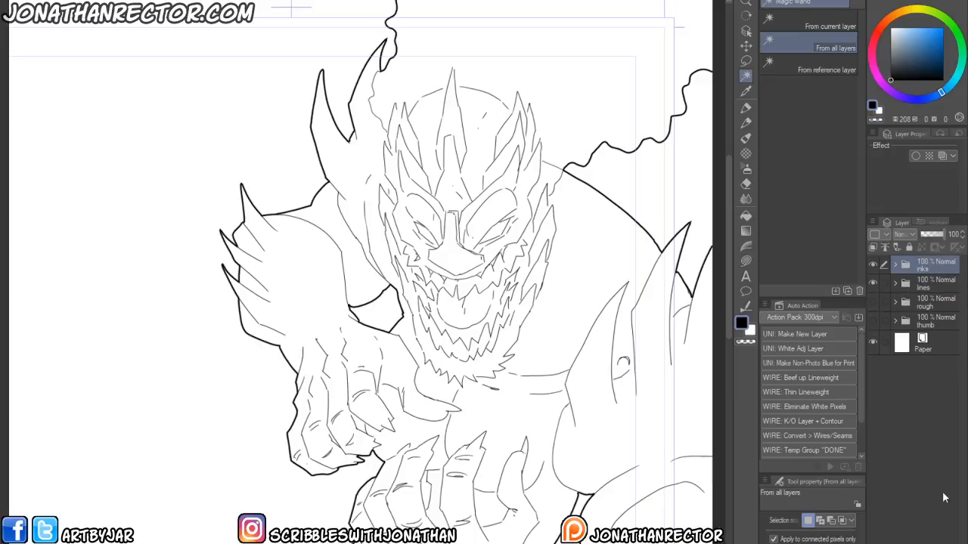
- Merge the copied line layers inside the inks folder into a single layer
click(894, 264)
click(929, 288)
shift+click(931, 412)
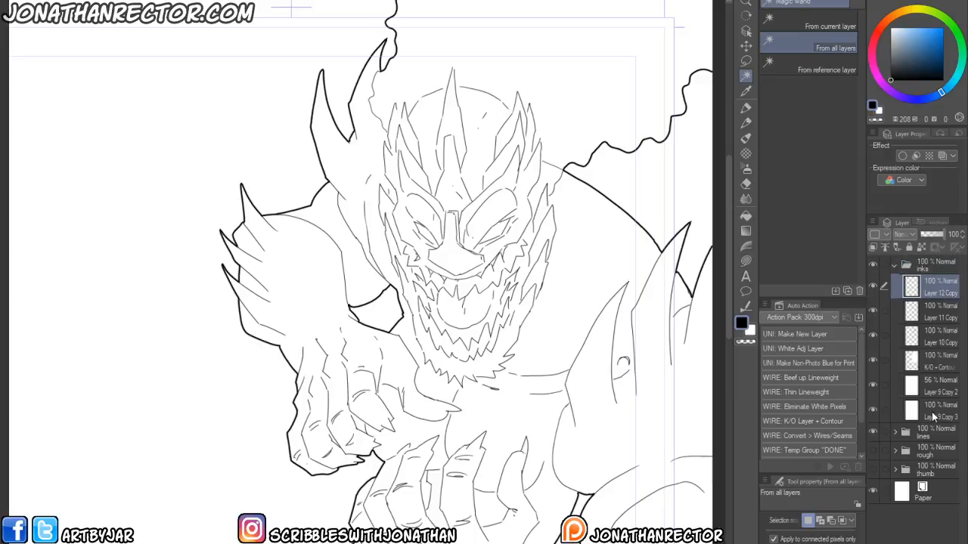
key(shift+alt+e)
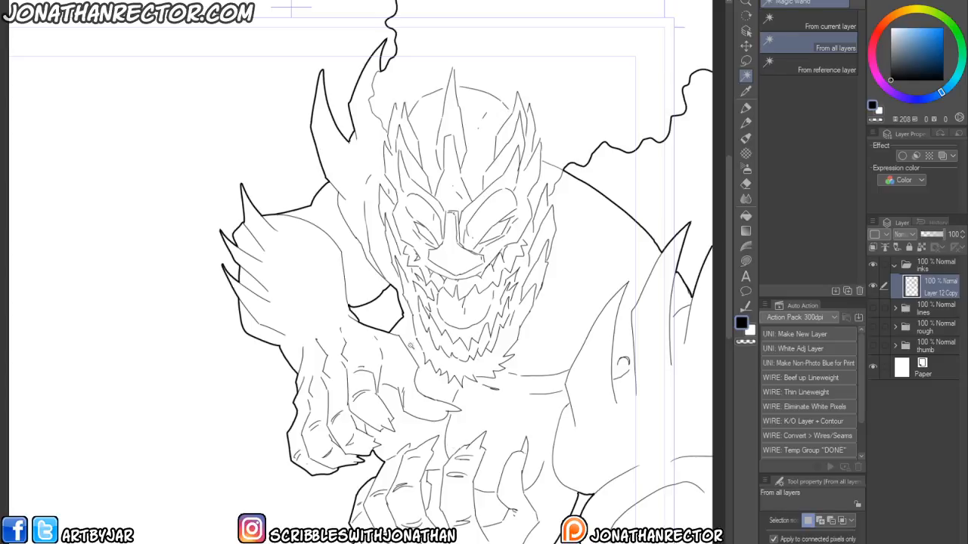
- Lock the merged line layer's transparency and fill its lines red
drag(418, 442, 312, 317)
click(891, 37)
click(875, 35)
key(/)
key(alt+Delete)
drag(239, 422, 296, 502)
click(939, 28)
key(alt+Delete)
scroll(492, 270, down, 3)
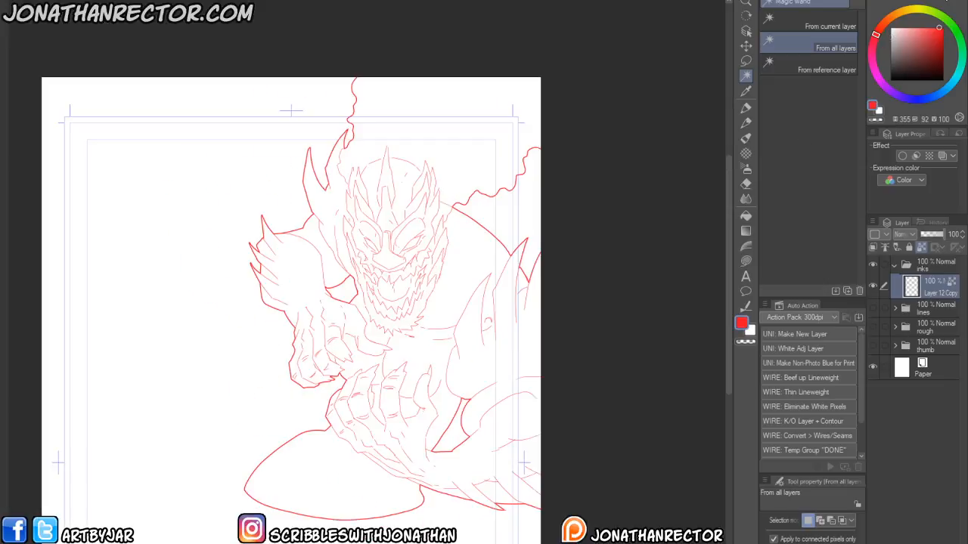
- Refill the merged line layer solid black and unlock its transparency
click(890, 80)
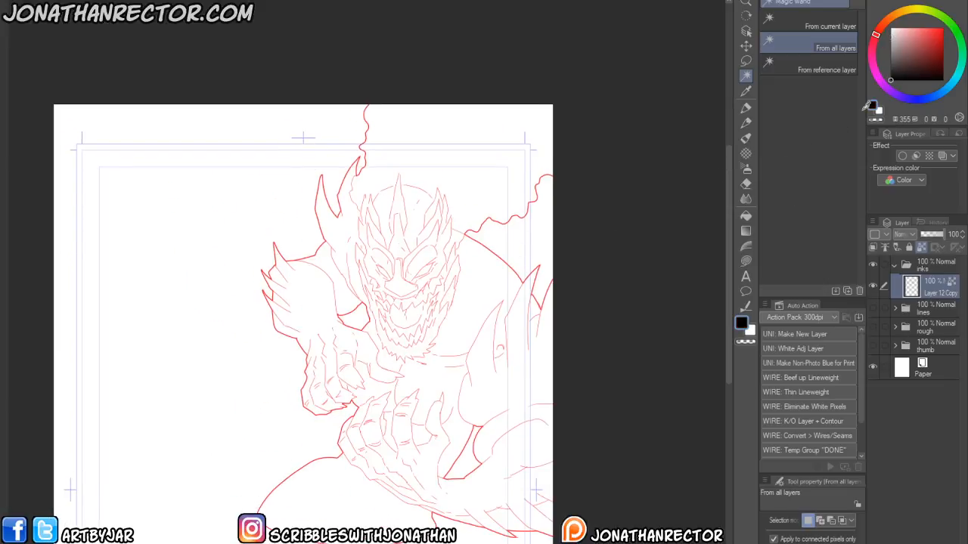
key(alt+Delete)
key(/)
- Add a new layer below the merged line layer in the inks folder
key(ctrl+shift+n)
drag(937, 293, 932, 325)
drag(251, 447, 295, 398)
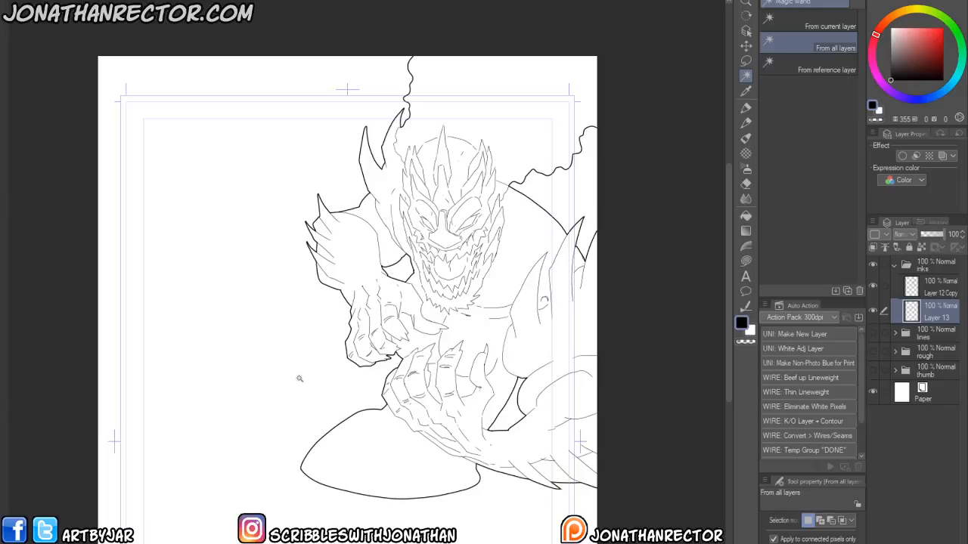
- Add a new layer above the merged line layer and select the Large Inking 600dpi 2 brush
click(930, 291)
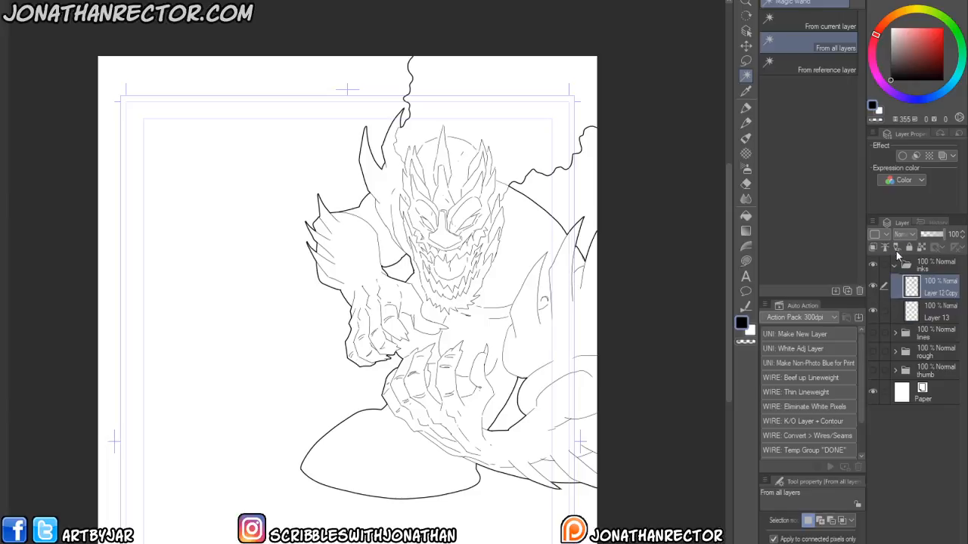
key(ctrl+shift+n)
key(p)
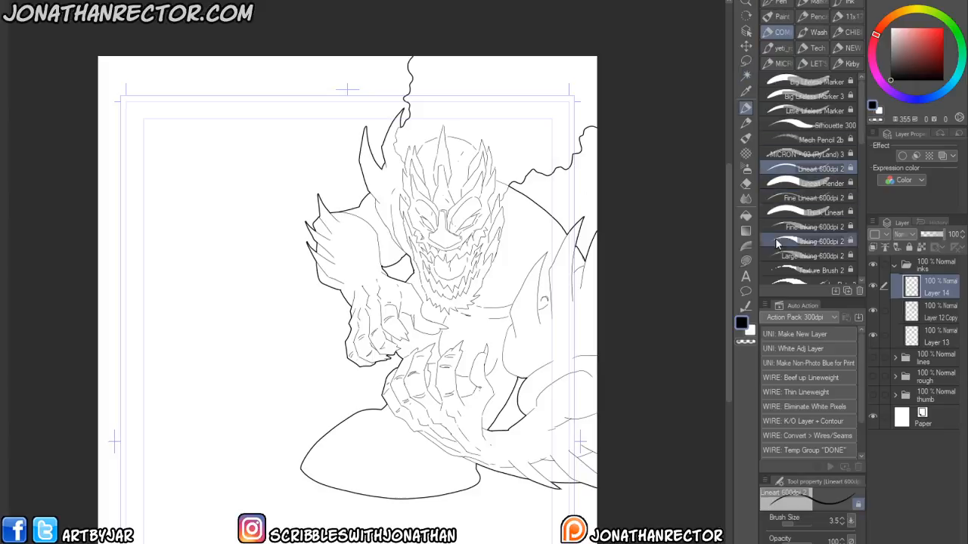
click(812, 255)
drag(429, 329, 431, 402)
key(super+x)
click(265, 447)
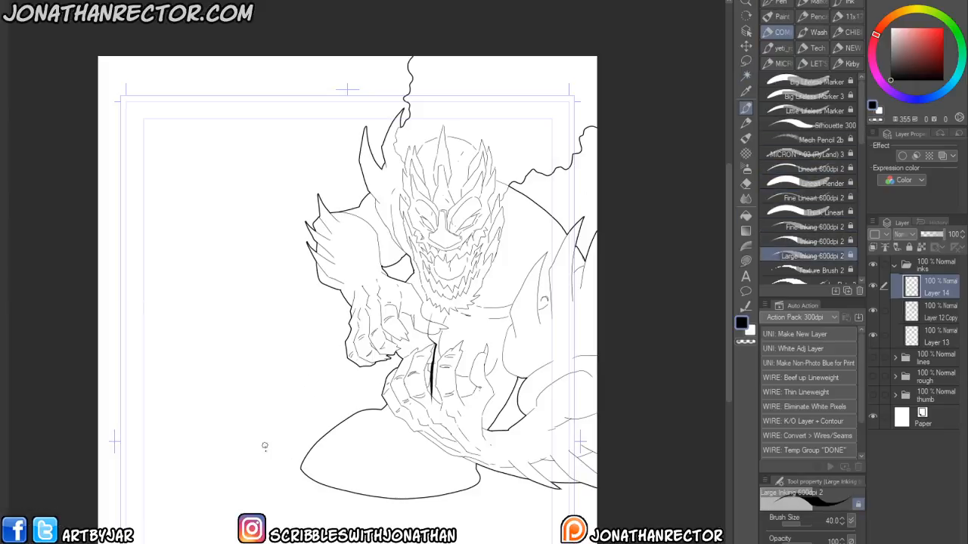
key(ctrl+z)
key(ctrl+z)
- Try sketching a bulky figure in the empty area left of the monster, then clear the layer
scroll(408, 272, up, 3)
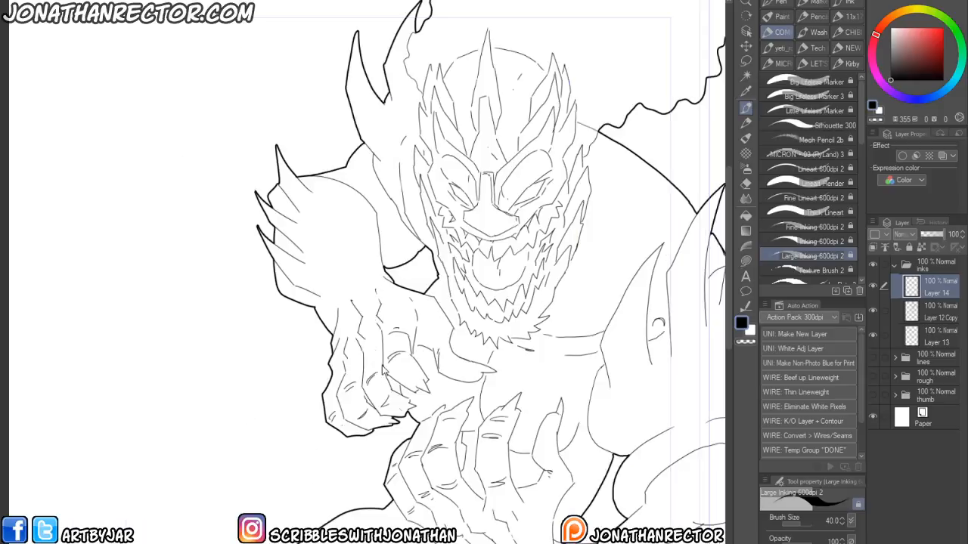
drag(414, 253, 399, 411)
drag(449, 334, 444, 281)
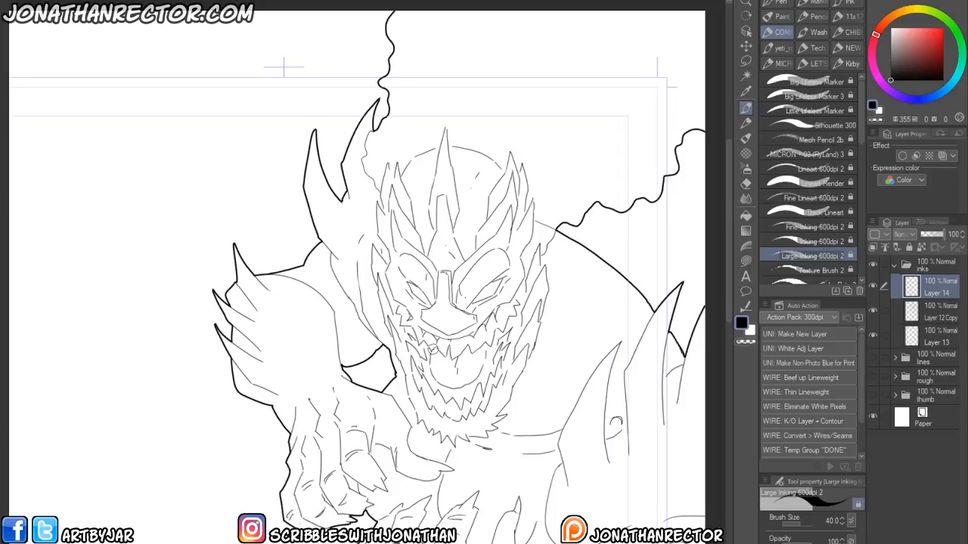
drag(251, 425, 521, 425)
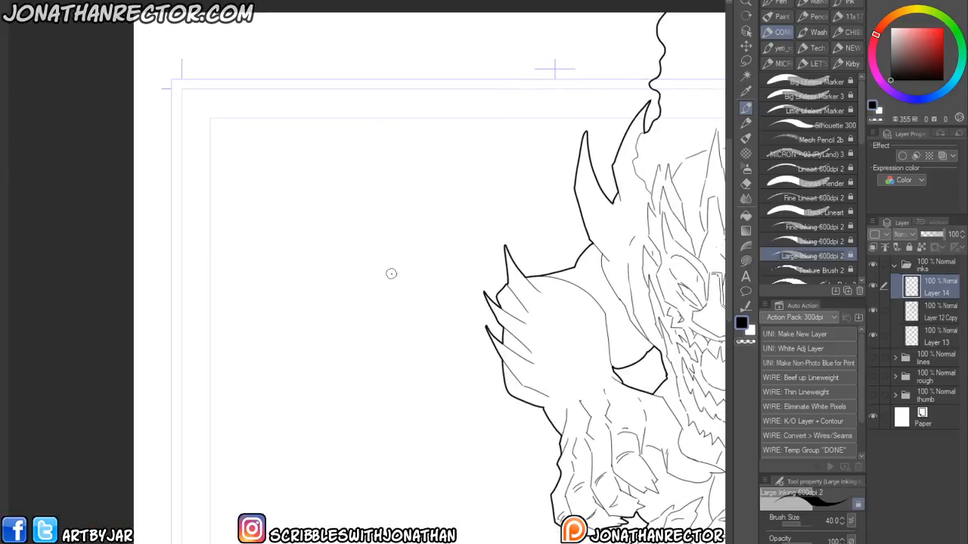
mouse_move(405, 341)
mouse_down()
mouse_move(400, 407)
mouse_move(351, 464)
mouse_up()
drag(323, 412, 355, 352)
drag(389, 406, 364, 414)
drag(470, 284, 396, 499)
scroll(423, 324, up, 3)
drag(459, 349, 346, 293)
mouse_move(373, 375)
mouse_down()
mouse_move(297, 239)
mouse_move(418, 301)
mouse_up()
mouse_move(324, 410)
mouse_down()
mouse_move(298, 348)
mouse_move(289, 396)
mouse_move(292, 529)
mouse_up()
scroll(305, 396, up, 2)
mouse_move(453, 313)
mouse_down()
mouse_move(348, 129)
mouse_move(322, 136)
mouse_move(264, 120)
mouse_move(276, 178)
mouse_move(432, 276)
mouse_up()
drag(330, 319, 293, 372)
drag(367, 233, 412, 285)
mouse_move(437, 254)
mouse_down()
mouse_move(435, 288)
mouse_move(424, 299)
mouse_move(414, 396)
mouse_up()
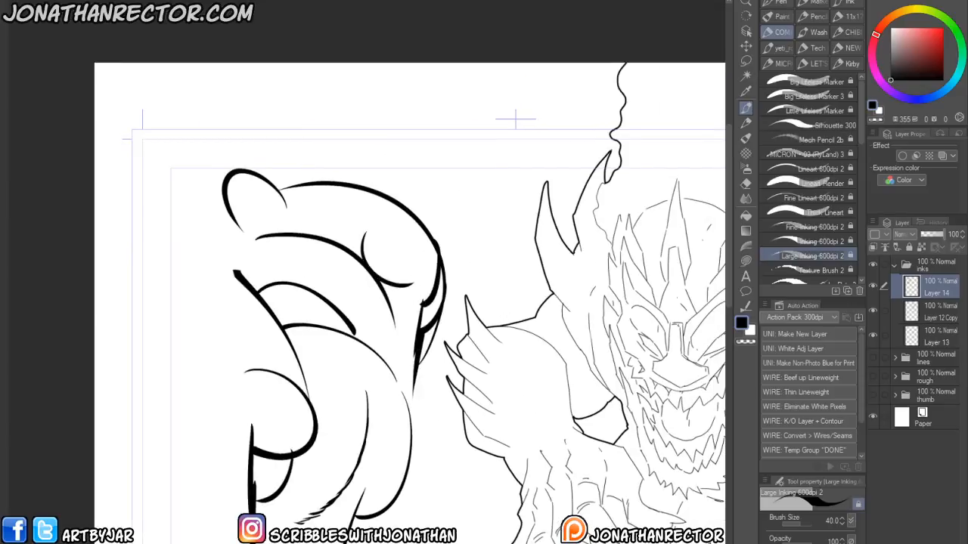
key(Delete)
- Ink a bulky figure seen from behind in the empty left area, with head, shoulders, torso and clenched fist
drag(274, 406, 286, 312)
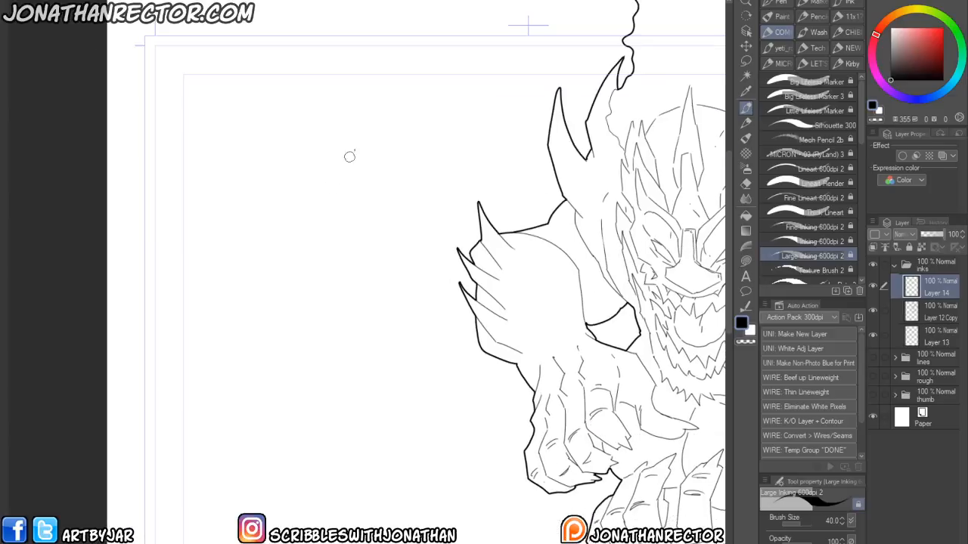
mouse_move(342, 104)
mouse_down()
mouse_move(369, 141)
mouse_move(369, 126)
mouse_move(357, 186)
mouse_move(301, 143)
mouse_move(308, 152)
mouse_move(269, 174)
mouse_up()
key(e)
key(p)
drag(344, 183, 344, 196)
mouse_move(268, 174)
mouse_down()
mouse_move(200, 269)
mouse_move(217, 307)
mouse_move(236, 432)
mouse_up()
mouse_move(290, 218)
mouse_down()
mouse_move(254, 388)
mouse_move(278, 443)
mouse_move(236, 437)
mouse_up()
drag(344, 196, 370, 355)
drag(274, 312, 340, 453)
drag(375, 357, 389, 416)
drag(245, 433, 273, 472)
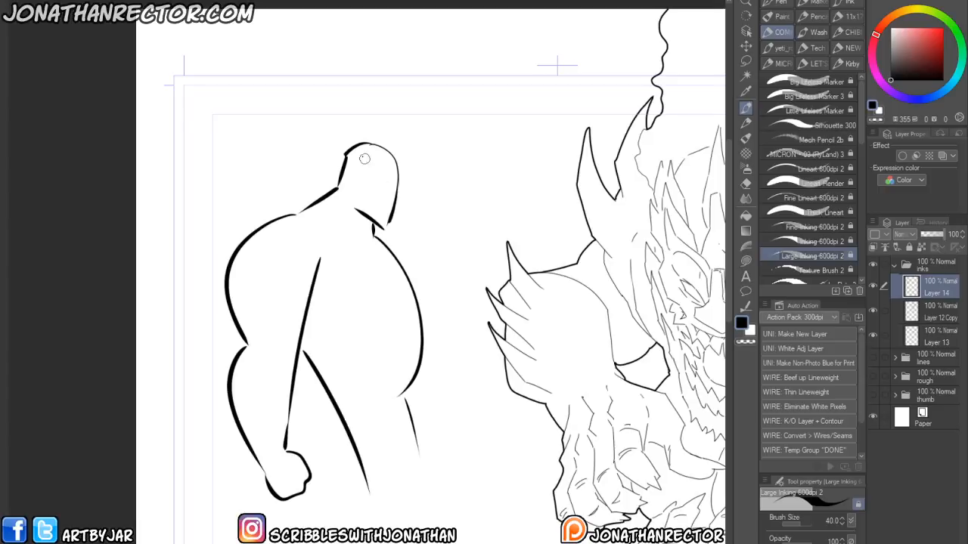
- Add small contour lines on the arm and draw an arrow above the figure pointing toward its head
drag(289, 339, 332, 334)
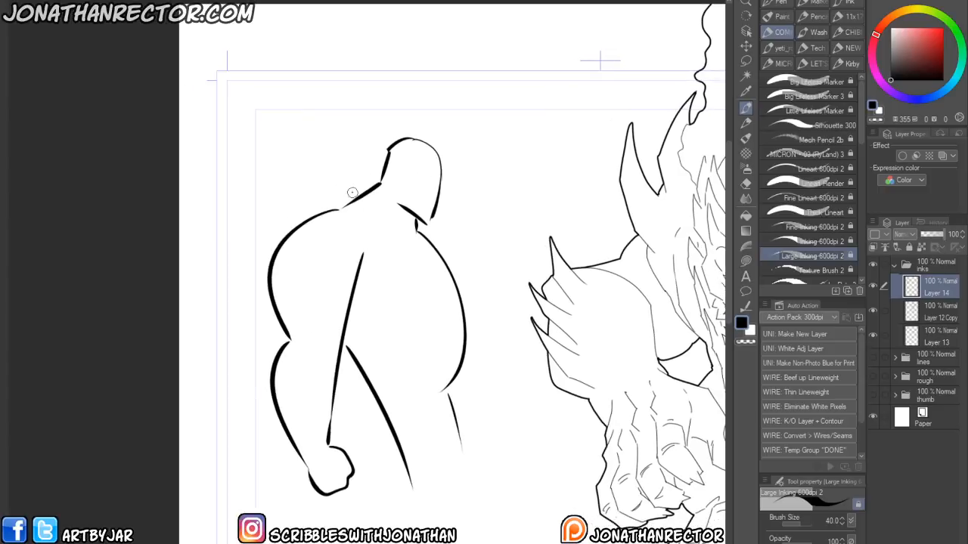
mouse_move(299, 269)
mouse_down()
mouse_move(286, 270)
mouse_move(280, 300)
mouse_up()
drag(490, 121, 470, 144)
mouse_move(473, 131)
mouse_down()
mouse_move(468, 150)
mouse_move(480, 144)
mouse_up()
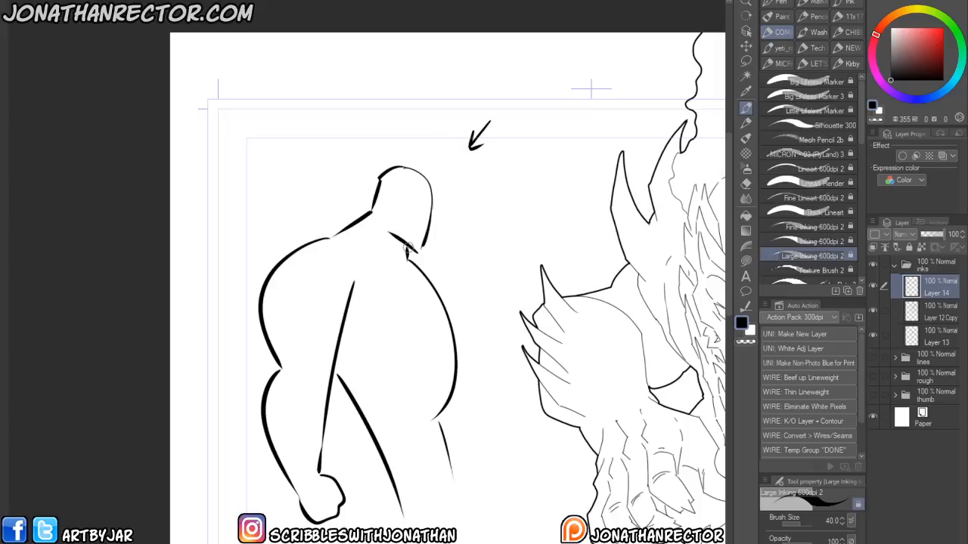
- Ink a collar shape at the base of the figure's neck and fill it black
drag(412, 250, 375, 235)
mouse_move(374, 235)
mouse_down()
mouse_move(385, 234)
mouse_move(373, 219)
mouse_up()
drag(372, 220, 390, 233)
key(g)
click(386, 227)
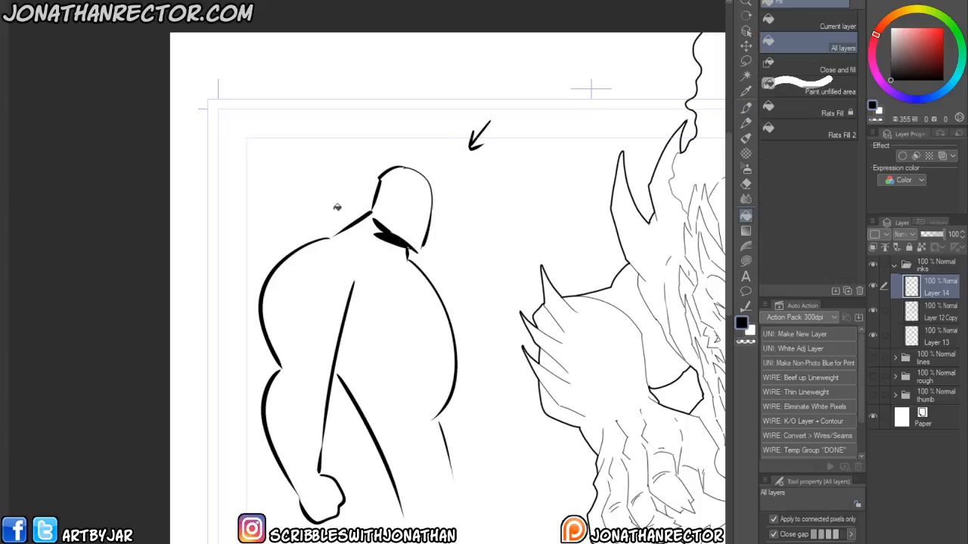
- Ink a jagged shadow shape down the figure's back and fill it solid black
key(p)
drag(294, 328, 304, 314)
mouse_move(362, 275)
mouse_down()
mouse_move(356, 337)
mouse_move(392, 346)
mouse_move(402, 372)
mouse_move(384, 412)
mouse_up()
key(g)
key(p)
drag(351, 365, 345, 354)
key(g)
click(354, 345)
key(p)
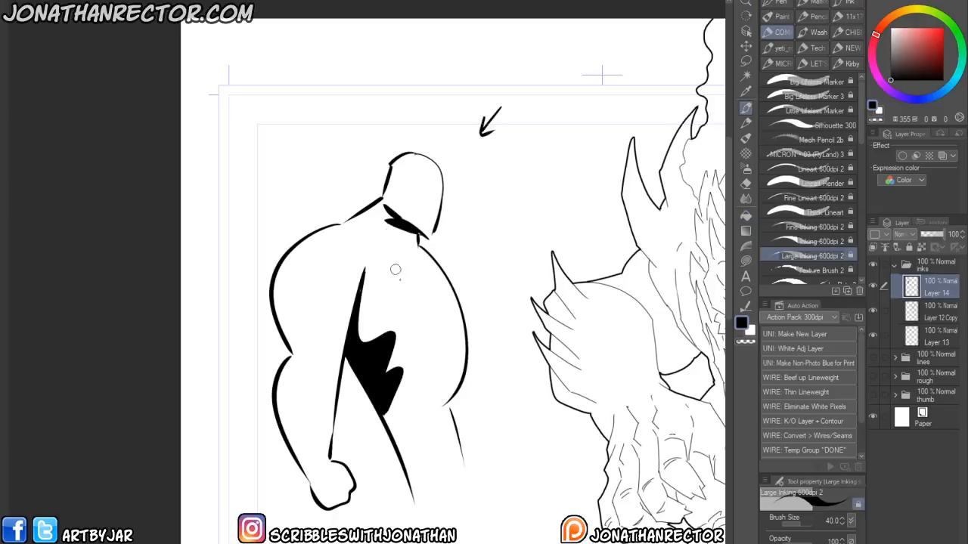
- Ink muscle contour lines along the figure's shoulder, back and arm
drag(359, 267, 388, 286)
drag(274, 283, 282, 258)
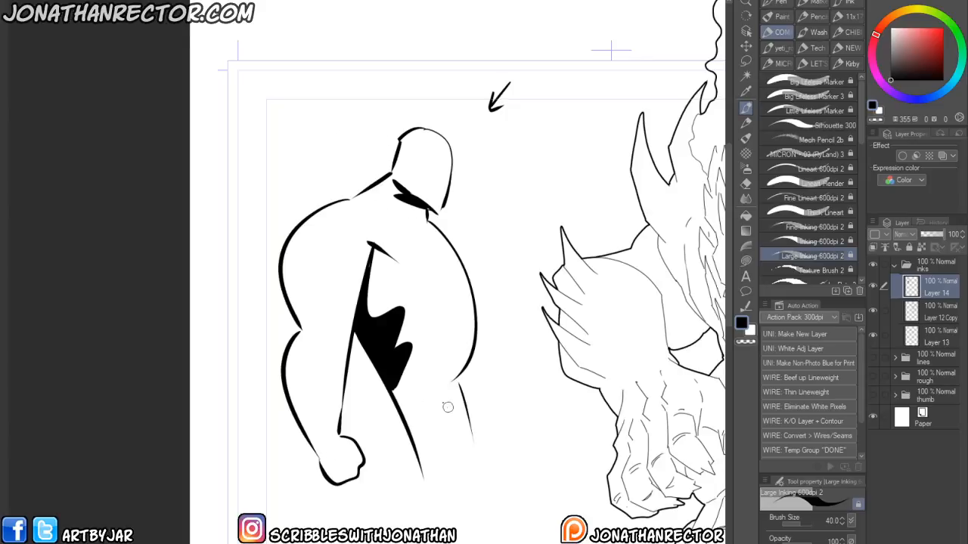
drag(297, 312, 294, 333)
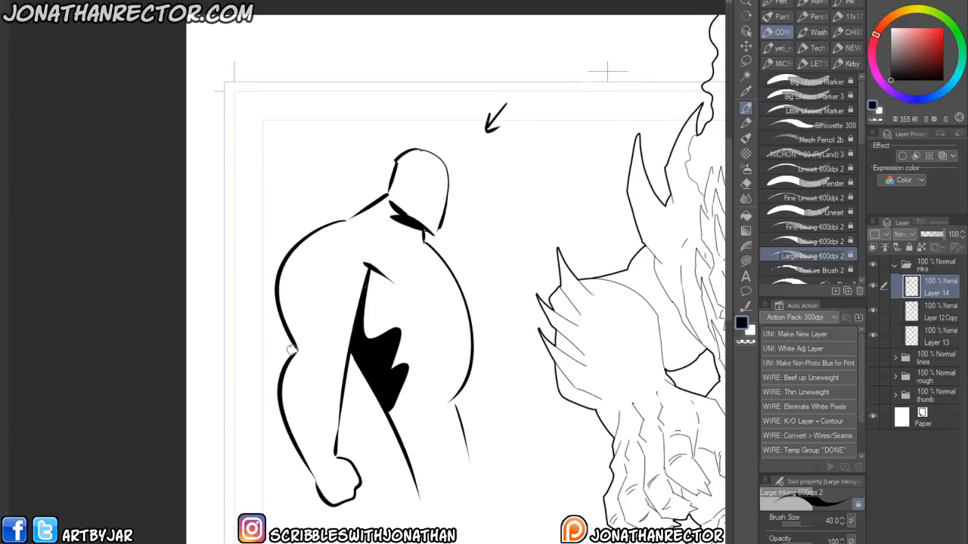
mouse_move(299, 239)
mouse_down()
mouse_move(325, 309)
mouse_move(300, 322)
mouse_up()
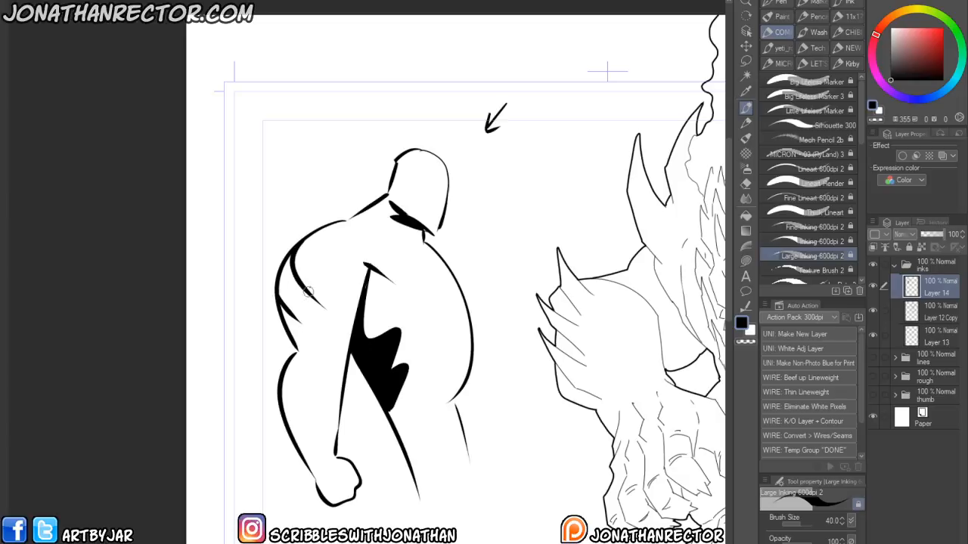
drag(310, 274, 298, 382)
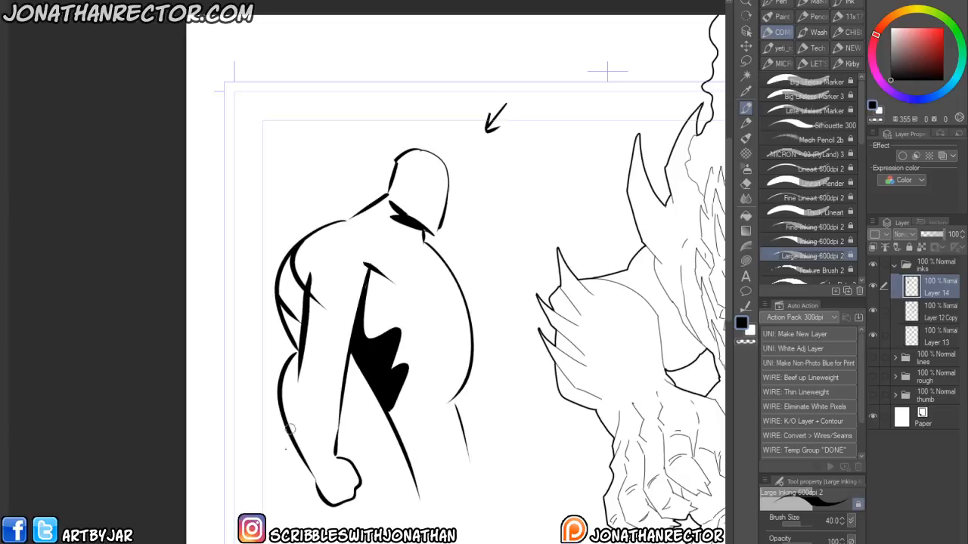
drag(300, 348, 301, 421)
mouse_move(297, 352)
mouse_down()
mouse_move(286, 372)
mouse_move(306, 440)
mouse_up()
mouse_move(296, 399)
mouse_down()
mouse_move(314, 451)
mouse_move(290, 425)
mouse_move(300, 442)
mouse_move(300, 425)
mouse_move(313, 477)
mouse_up()
mouse_move(352, 334)
mouse_down()
mouse_move(330, 340)
mouse_move(338, 390)
mouse_up()
drag(333, 357, 339, 408)
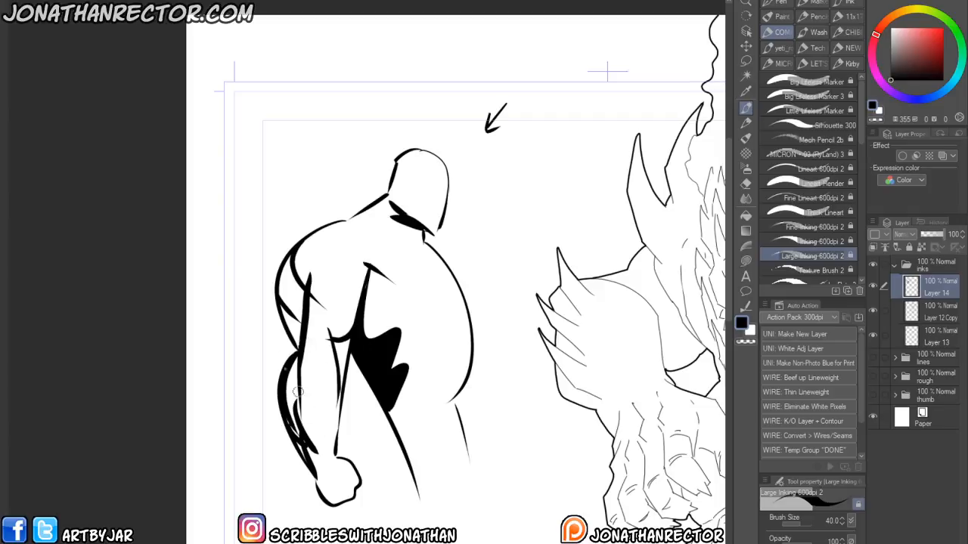
drag(328, 342, 339, 401)
drag(247, 346, 220, 325)
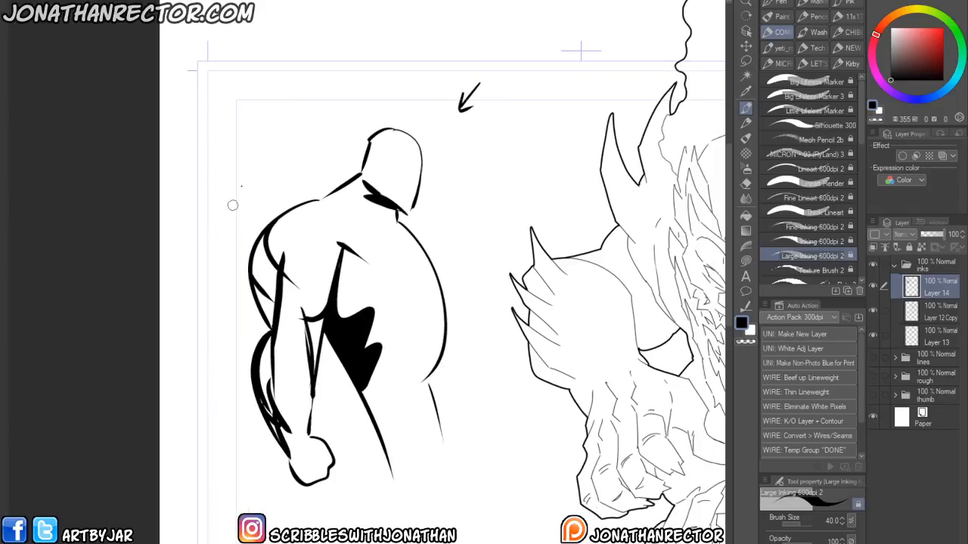
- Erase a stray mark on the figure's arm, retouch the line and flip the canvas horizontally
key(e)
drag(284, 258, 286, 264)
key(p)
mouse_move(248, 374)
mouse_down()
mouse_move(242, 406)
mouse_move(237, 388)
mouse_up()
drag(267, 192, 258, 147)
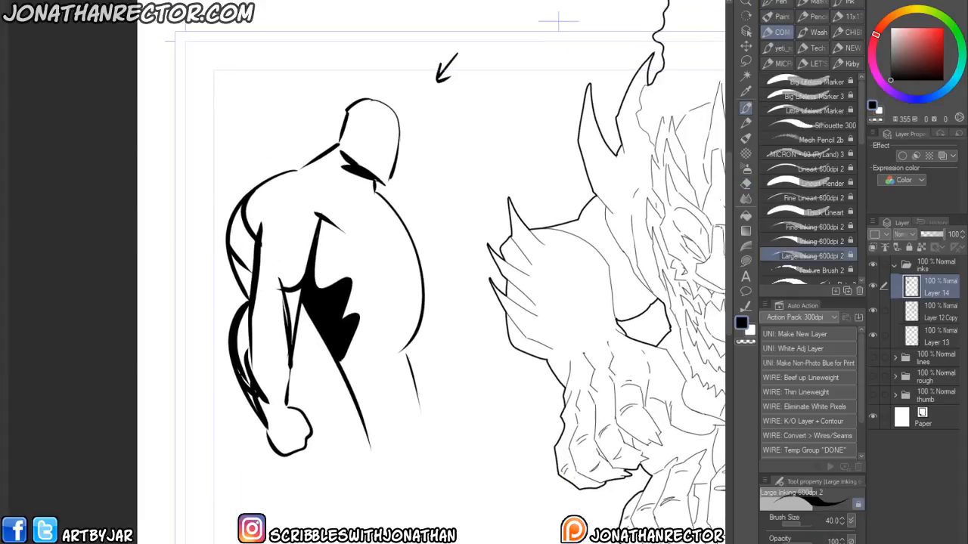
key(h)
drag(269, 443, 298, 492)
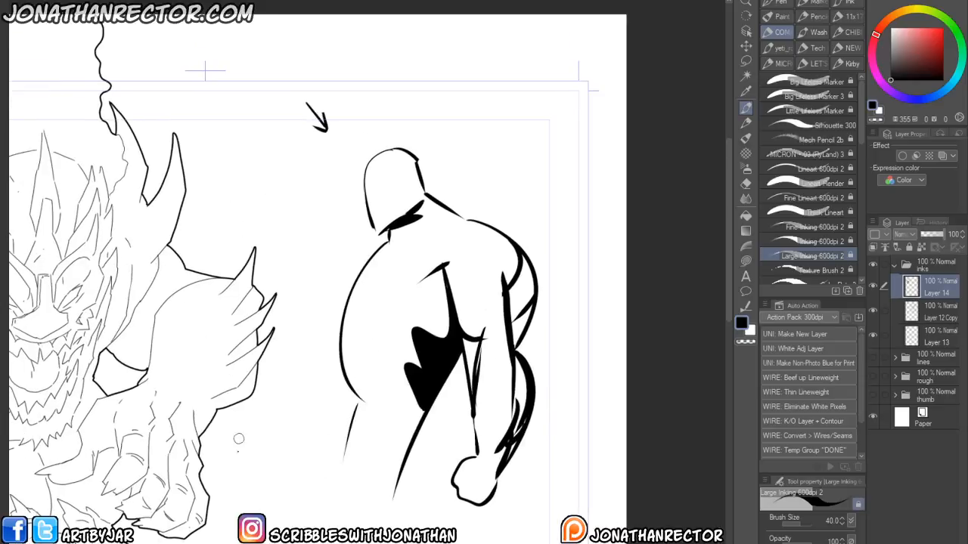
drag(280, 474, 575, 435)
drag(212, 311, 207, 202)
drag(159, 442, 233, 444)
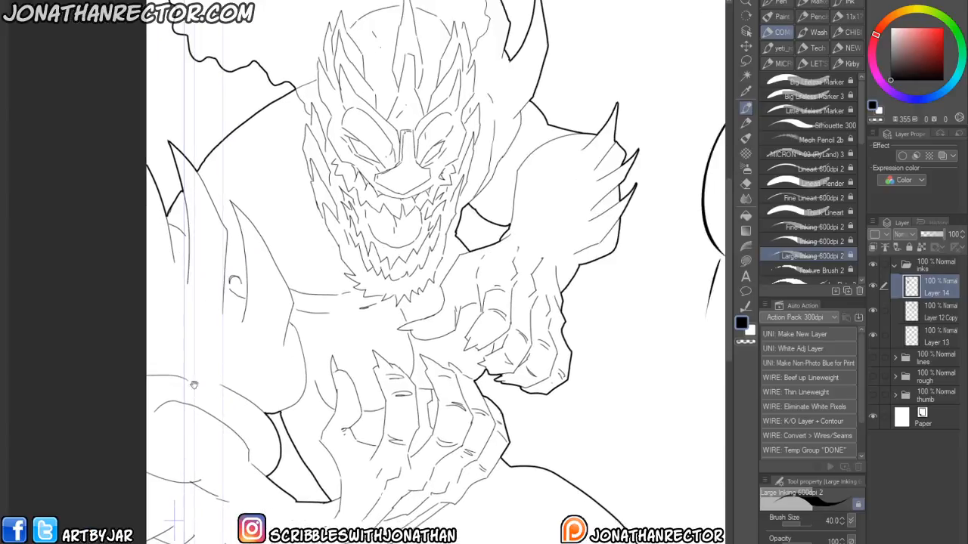
mouse_move(290, 322)
mouse_down()
mouse_move(244, 450)
mouse_move(273, 530)
mouse_up()
key(ctrl+z)
key(ctrl+z)
key(ctrl+z)
- Ink contour lines along the figure's chest, side and the back of its head
mouse_move(340, 151)
mouse_down()
mouse_move(279, 268)
mouse_move(202, 254)
mouse_up()
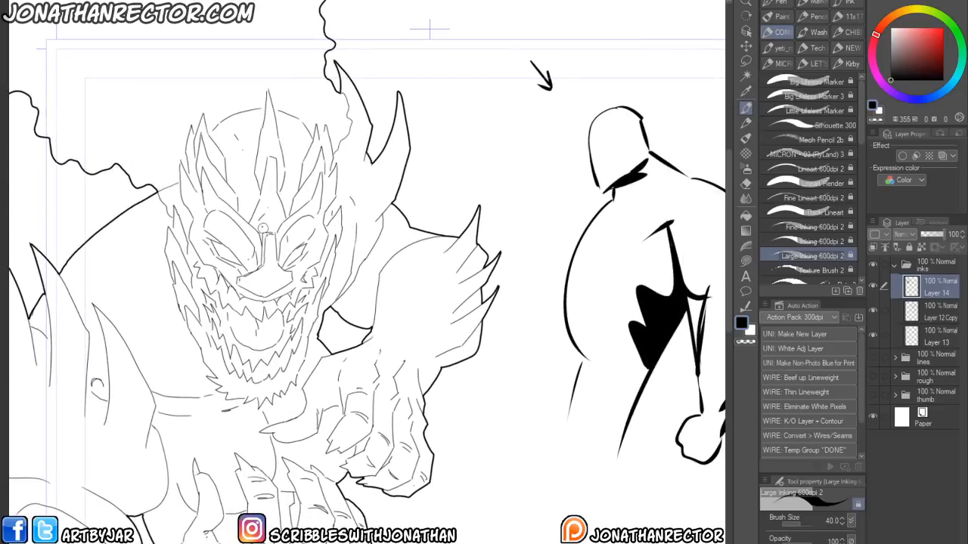
drag(371, 433, 386, 377)
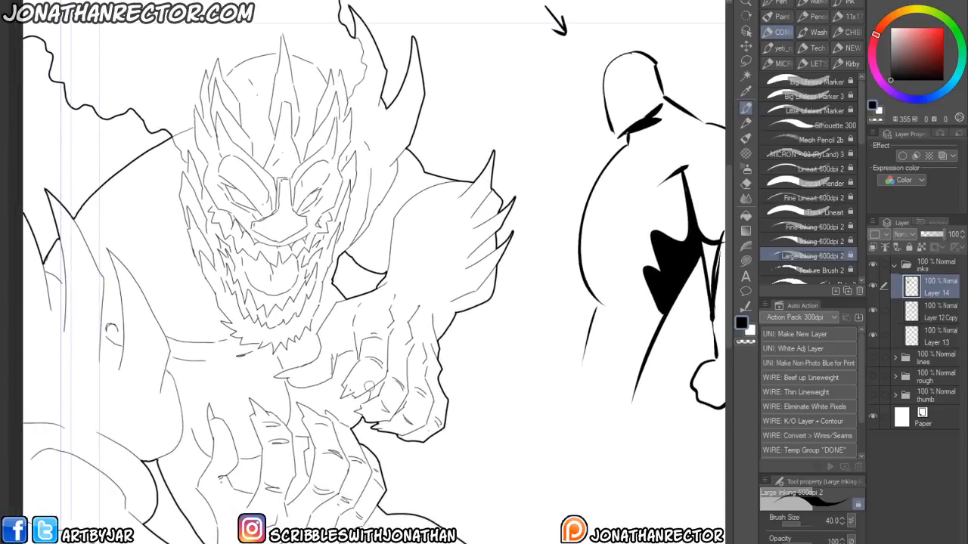
drag(335, 409, 234, 488)
drag(601, 327, 568, 388)
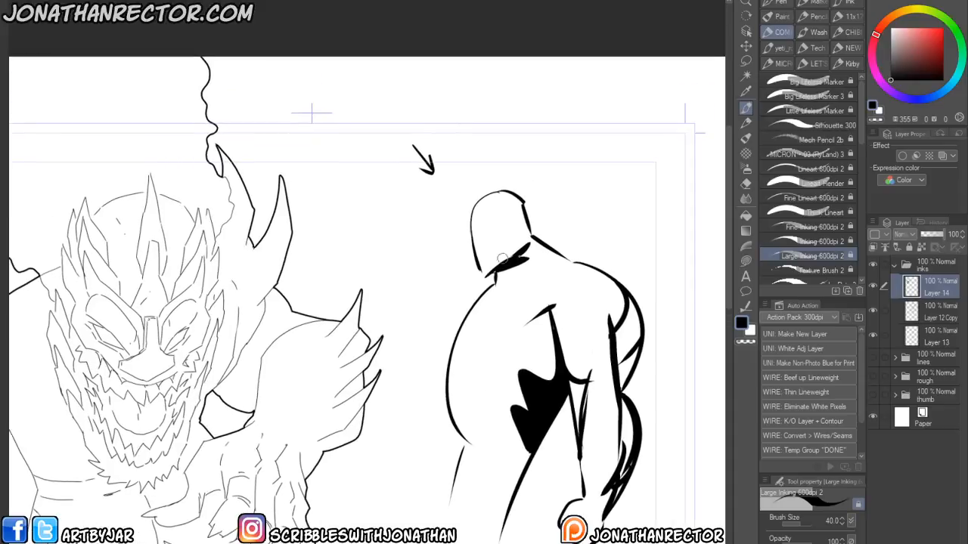
drag(576, 262, 520, 281)
key(ctrl+z)
mouse_move(580, 262)
mouse_down()
mouse_move(507, 284)
mouse_move(472, 337)
mouse_move(485, 437)
mouse_move(469, 498)
mouse_up()
drag(460, 427, 459, 389)
mouse_move(462, 390)
mouse_down()
mouse_move(490, 388)
mouse_move(523, 418)
mouse_up()
drag(519, 344, 482, 363)
drag(489, 257, 468, 292)
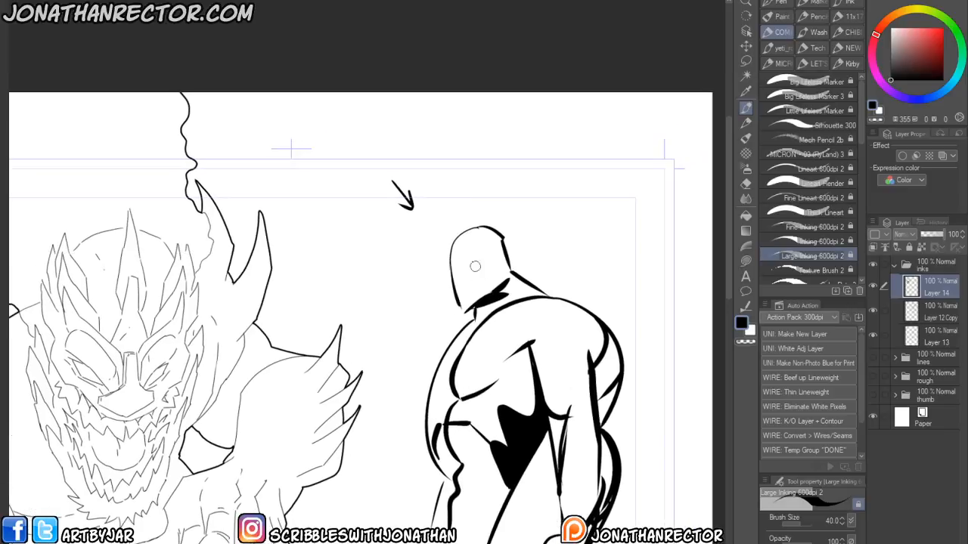
mouse_move(458, 241)
mouse_down()
mouse_move(493, 297)
mouse_move(449, 252)
mouse_move(460, 266)
mouse_up()
- Fill the figure's head black and add small white highlight marks on it
key(g)
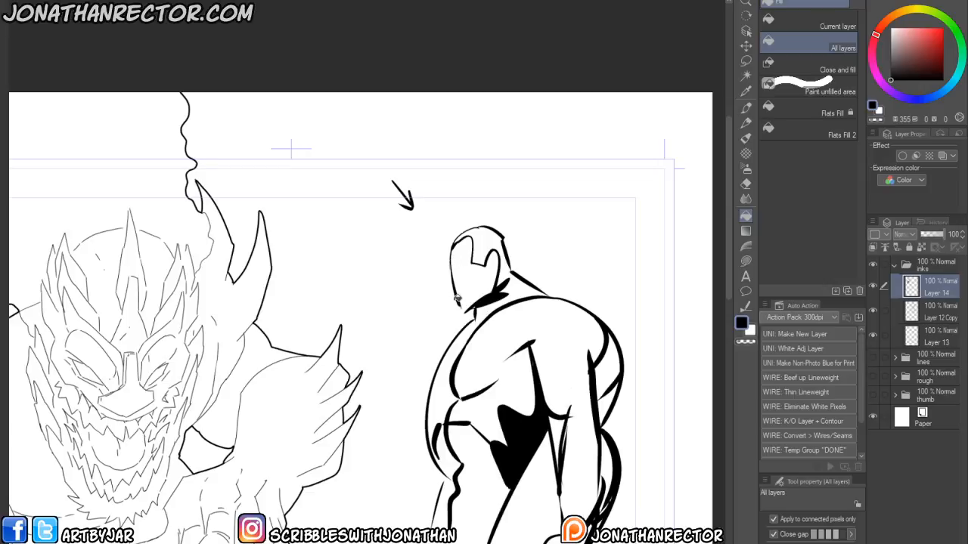
key(p)
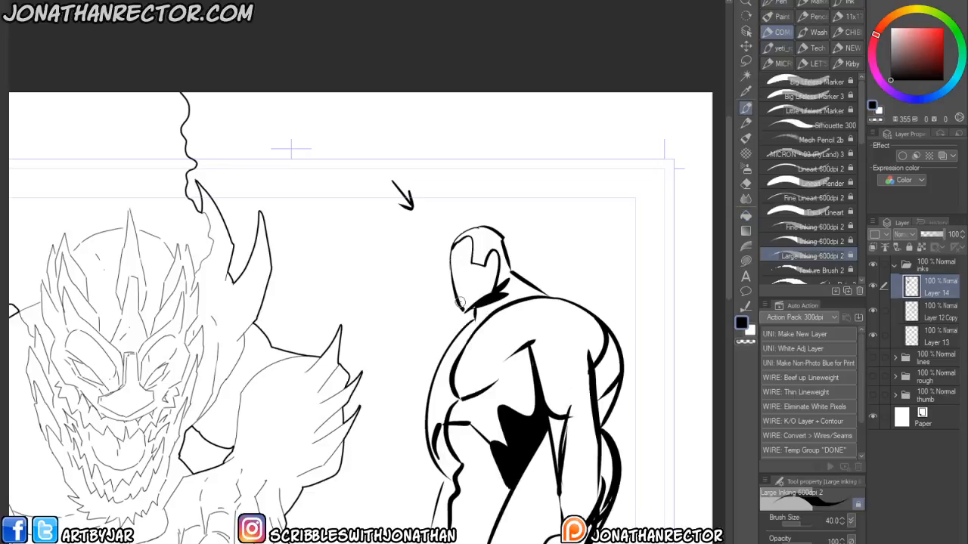
key(g)
click(456, 303)
key(p)
key(x)
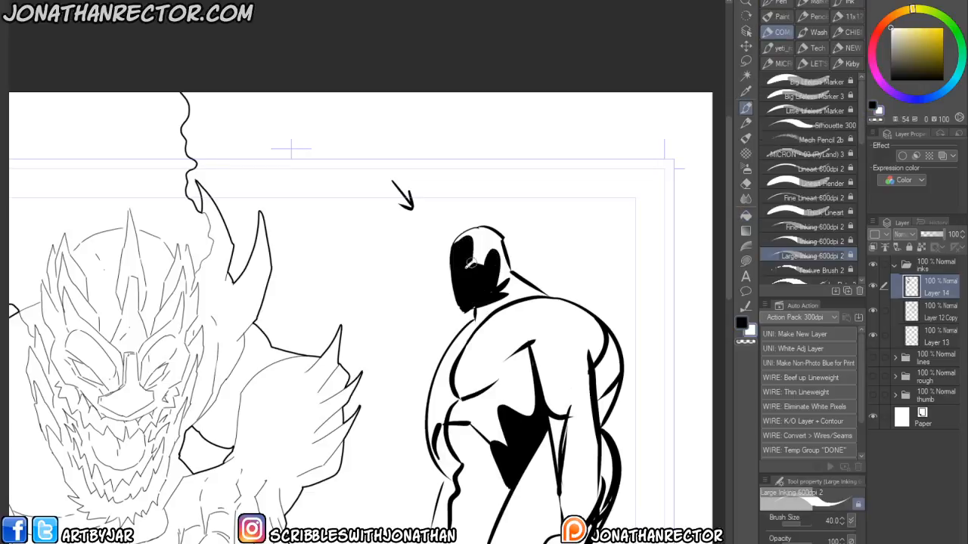
key(x)
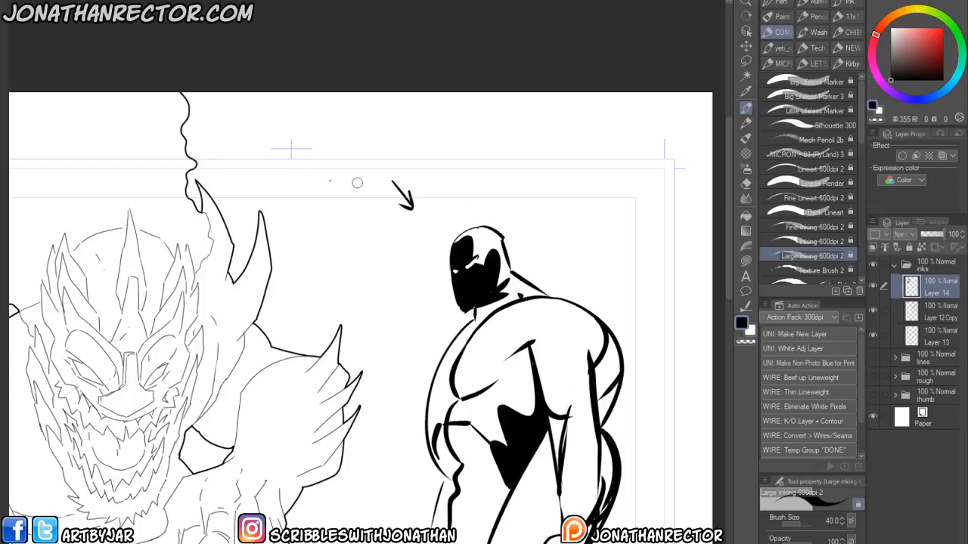
- Flip the canvas back and delete a stray mark above the figure with a lasso selection
key(h)
drag(206, 508, 327, 439)
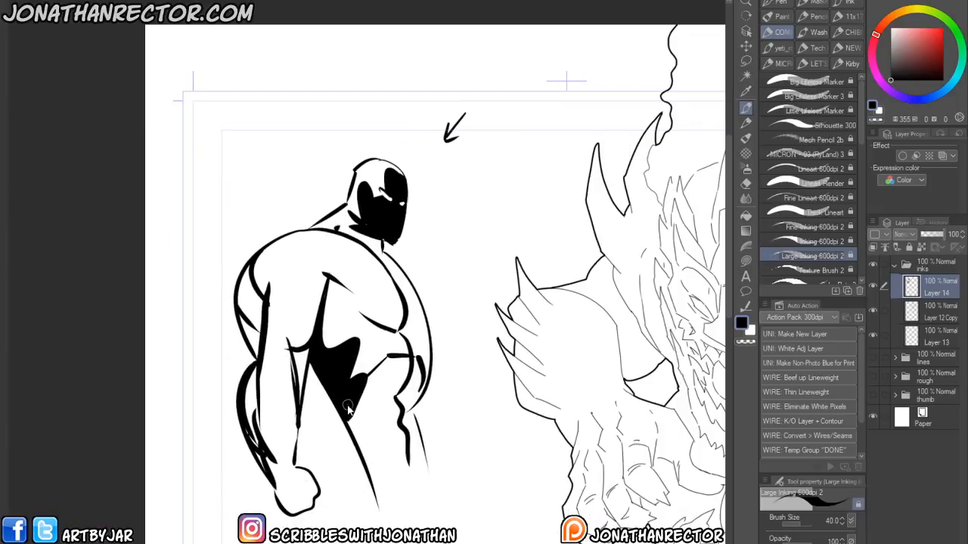
scroll(348, 408, down, 3)
drag(279, 439, 244, 394)
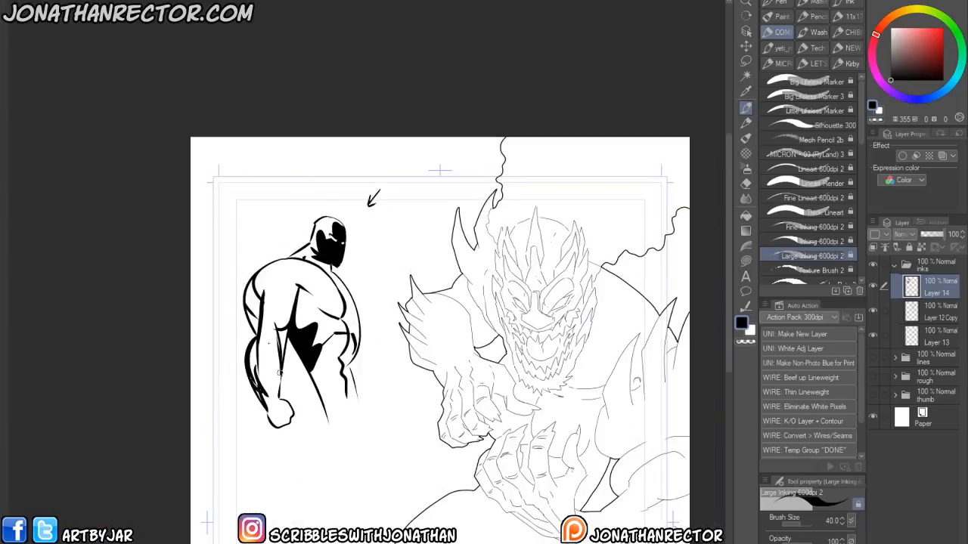
click(746, 60)
mouse_move(337, 162)
mouse_down()
mouse_move(409, 197)
mouse_move(300, 472)
mouse_move(315, 159)
mouse_move(330, 155)
mouse_up()
key(Delete)
click(215, 499)
- Thicken the lines around the monster's nose and inner eyes
drag(397, 485, 252, 447)
scroll(291, 348, up, 3)
drag(400, 346, 316, 385)
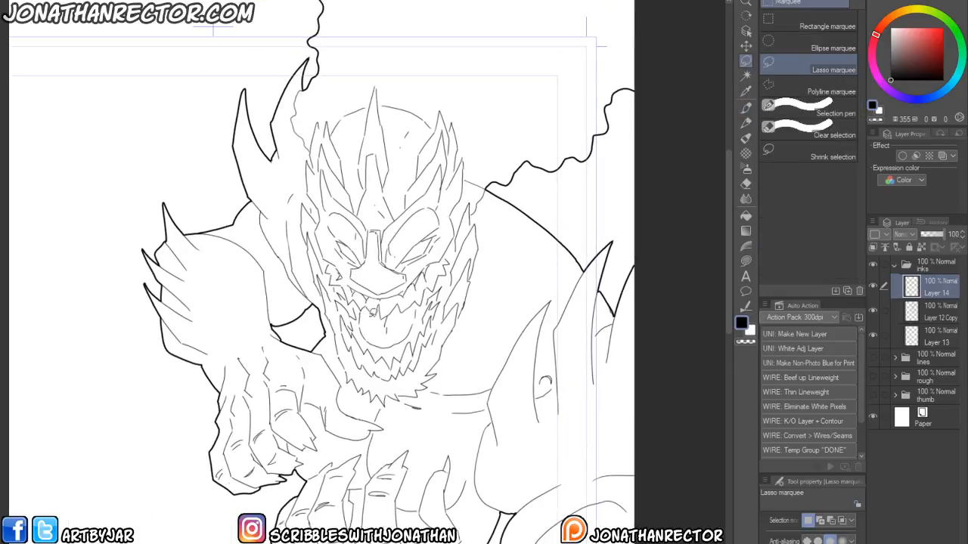
key(p)
drag(347, 295, 390, 227)
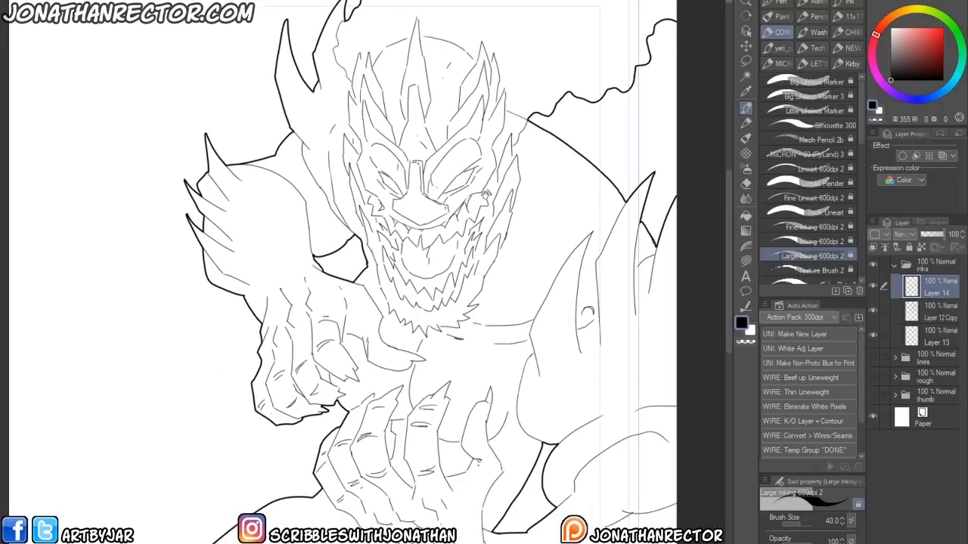
drag(330, 292, 337, 340)
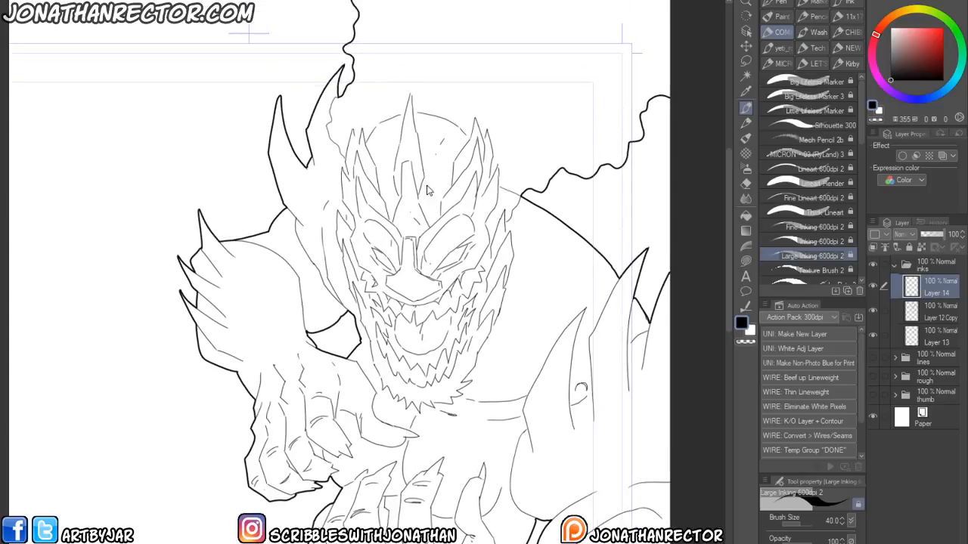
drag(406, 264, 420, 288)
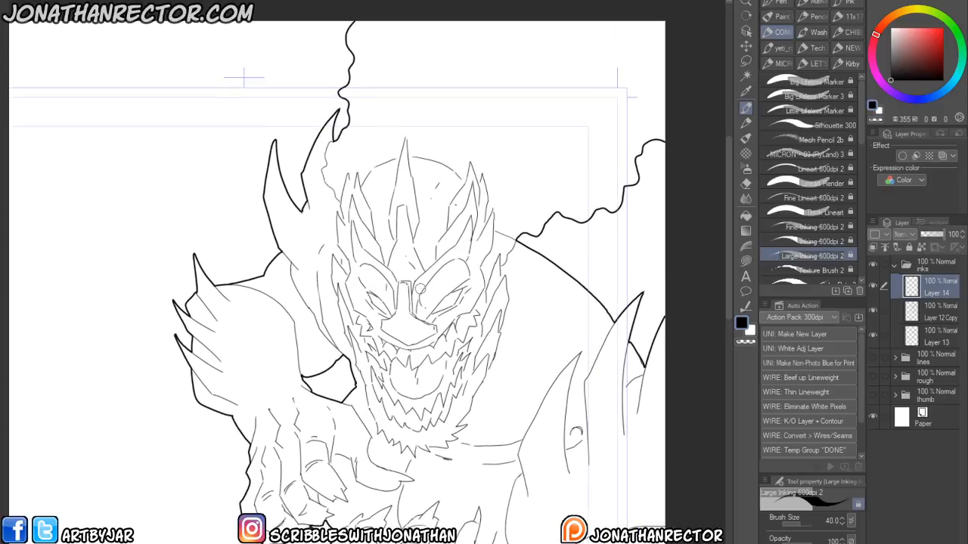
drag(371, 324, 379, 364)
drag(473, 324, 437, 365)
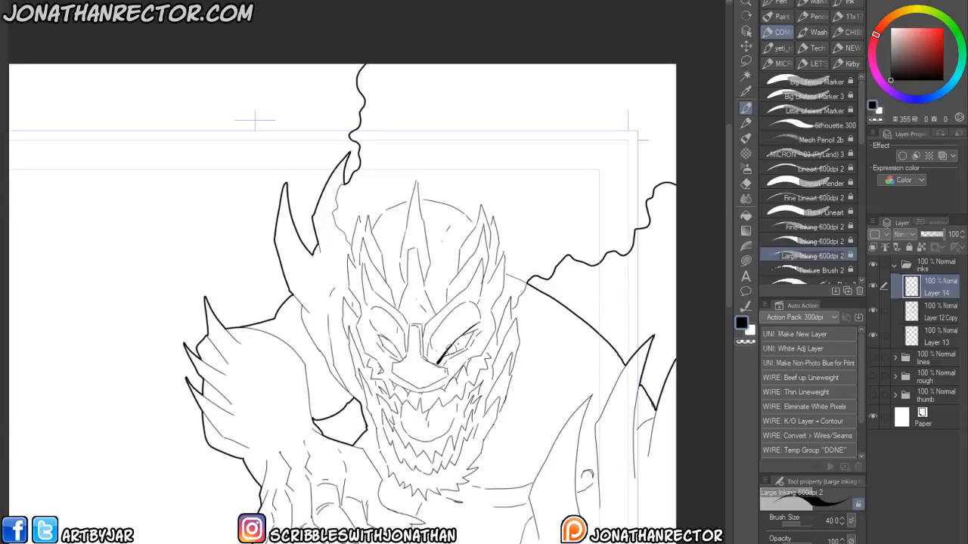
drag(465, 335, 477, 325)
drag(448, 354, 443, 368)
mouse_move(409, 326)
mouse_down()
mouse_move(410, 353)
mouse_move(395, 363)
mouse_move(402, 378)
mouse_move(421, 386)
mouse_move(449, 374)
mouse_up()
key(ctrl+z)
key(ctrl+z)
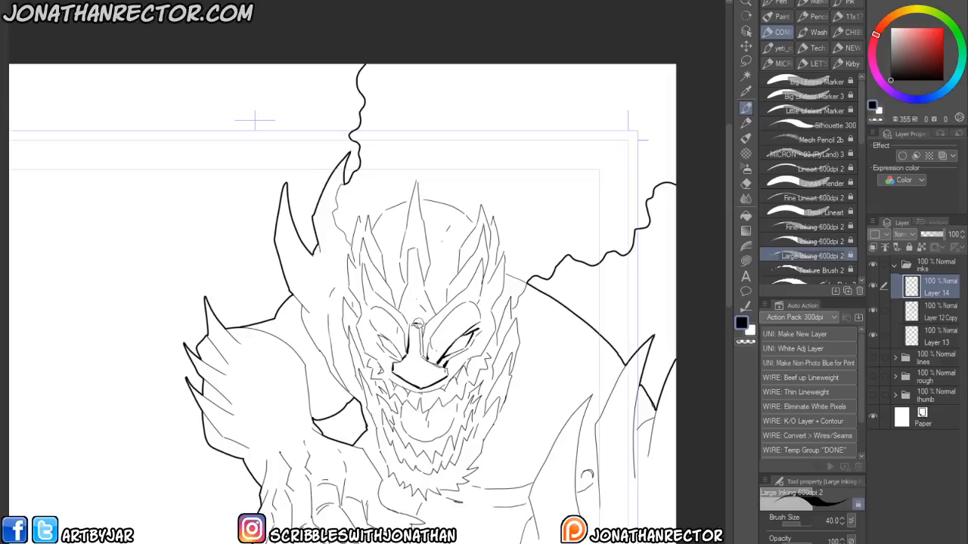
- Ink bold lines over the monster's brow ridges and around its eyes
mouse_move(423, 329)
mouse_down()
mouse_move(425, 357)
mouse_move(444, 366)
mouse_up()
drag(365, 306, 381, 345)
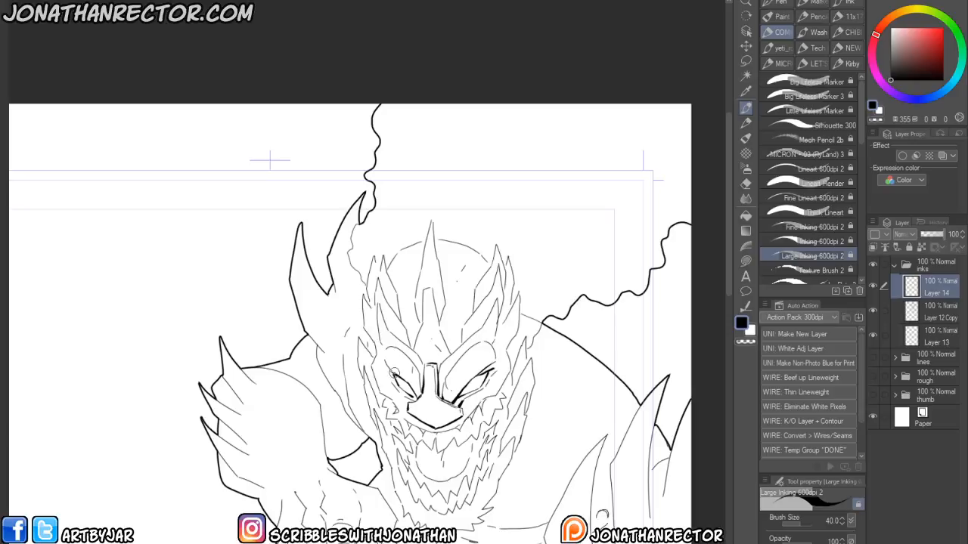
drag(386, 346, 418, 371)
drag(473, 343, 446, 379)
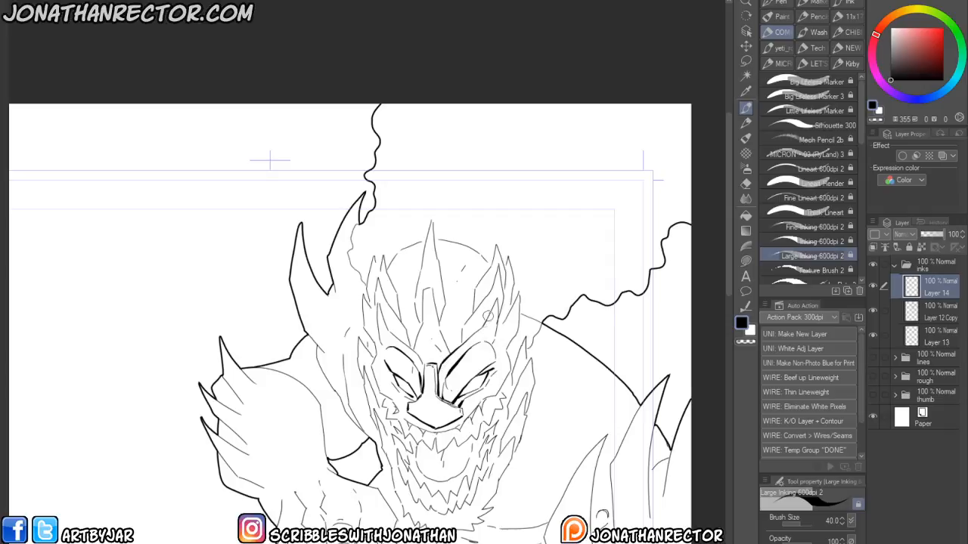
drag(500, 304, 490, 345)
mouse_move(499, 261)
mouse_down()
mouse_move(492, 315)
mouse_move(463, 340)
mouse_up()
mouse_move(472, 292)
mouse_down()
mouse_move(469, 316)
mouse_move(496, 248)
mouse_move(504, 297)
mouse_move(507, 259)
mouse_move(514, 282)
mouse_move(507, 319)
mouse_move(522, 316)
mouse_move(508, 357)
mouse_up()
key(x)
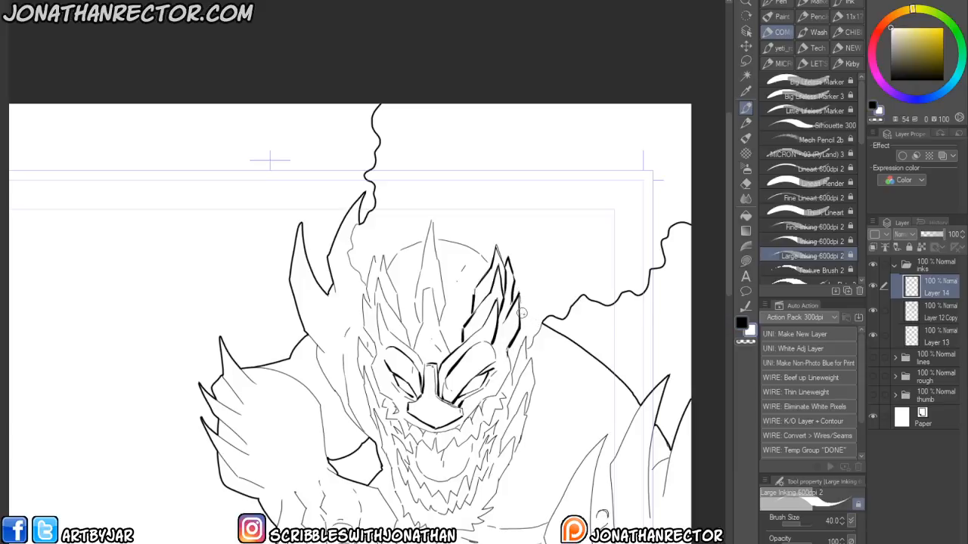
key(x)
drag(506, 352, 509, 366)
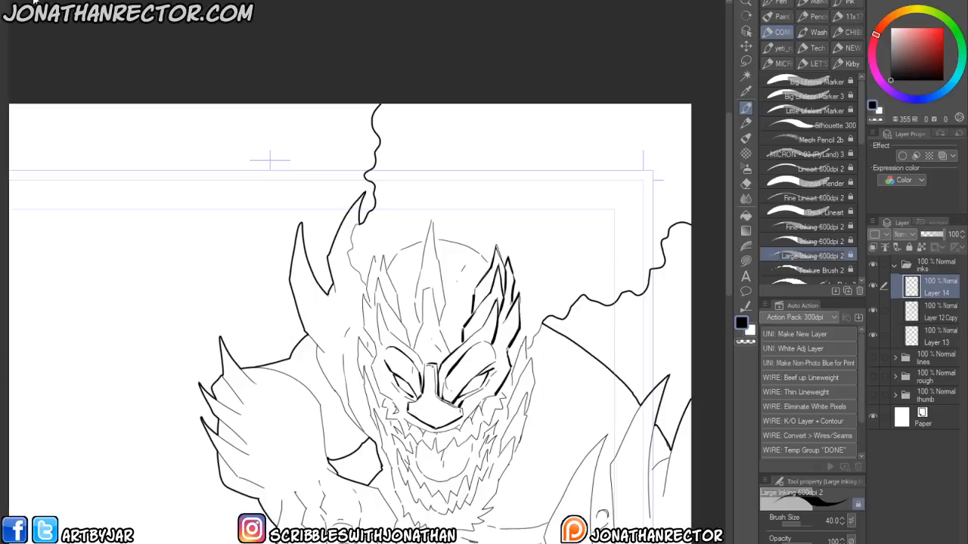
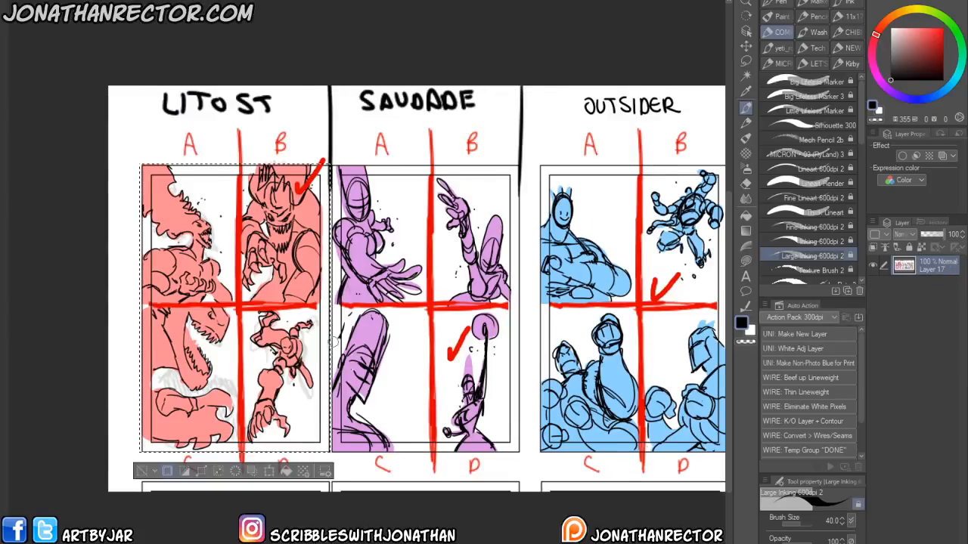
drag(371, 488, 317, 515)
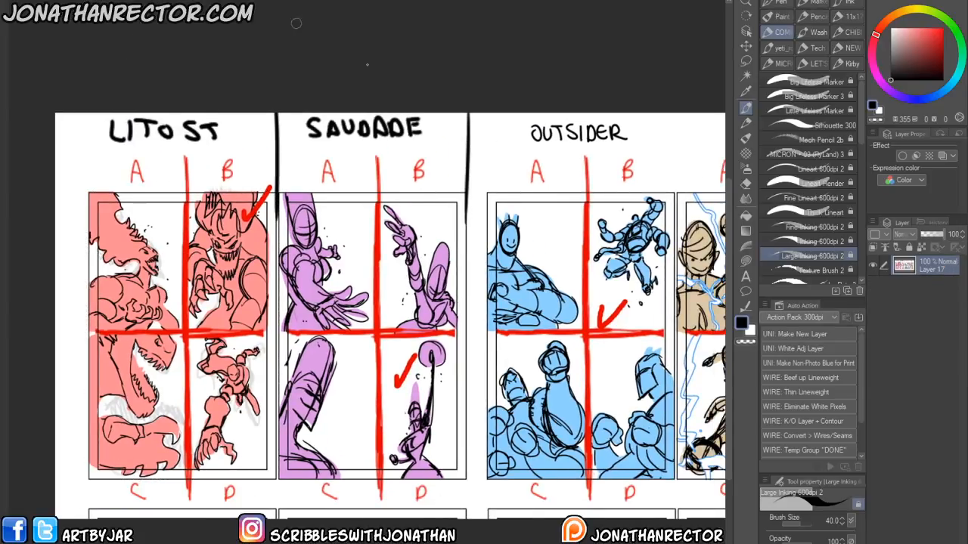
drag(156, 433, 151, 446)
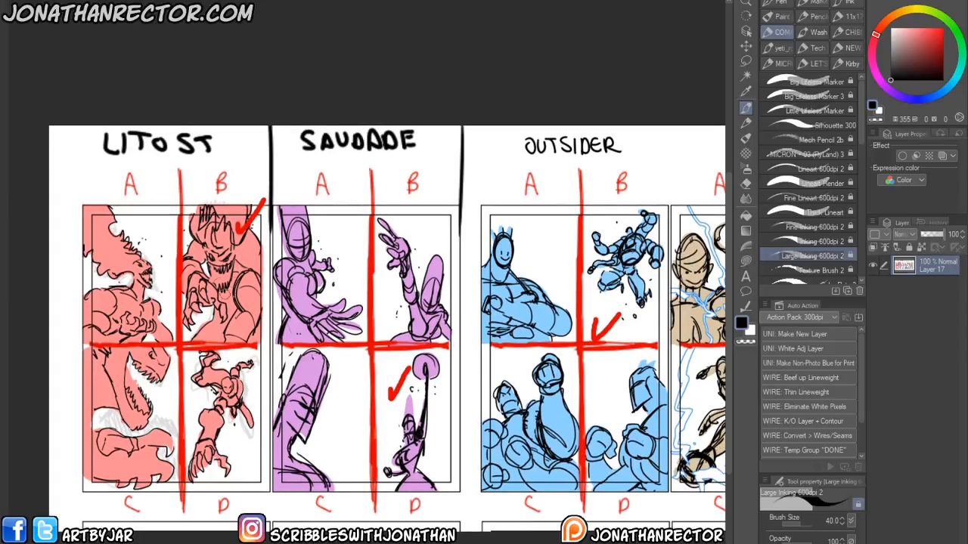
mouse_move(98, 233)
mouse_down()
mouse_move(145, 269)
mouse_move(157, 316)
mouse_move(112, 386)
mouse_move(184, 417)
mouse_move(220, 465)
mouse_up()
key(ctrl+z)
mouse_move(225, 295)
mouse_down()
mouse_move(62, 281)
mouse_move(101, 295)
mouse_up()
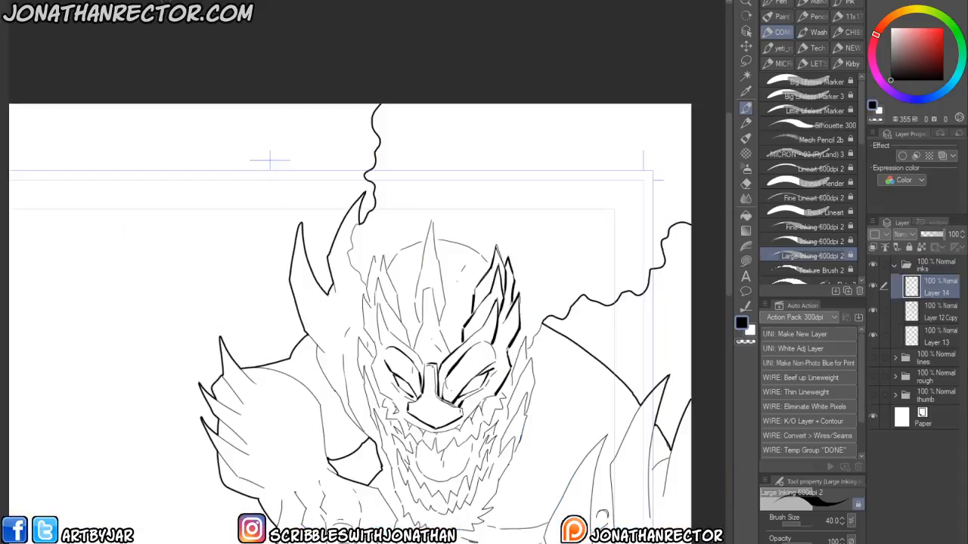
- Ink bold outlines along the crown spikes on top of the monster's head
drag(300, 440, 301, 421)
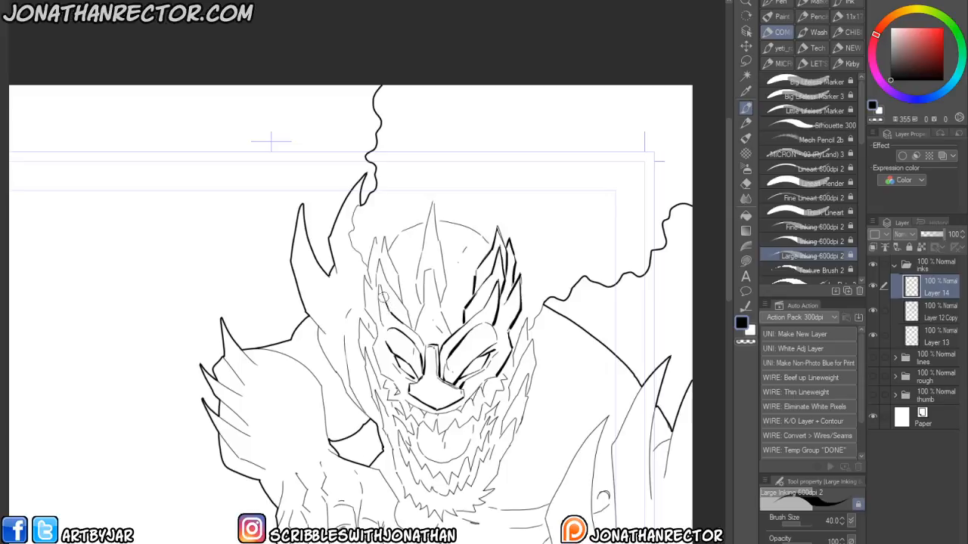
mouse_move(375, 295)
mouse_down()
mouse_move(378, 261)
mouse_move(408, 325)
mouse_up()
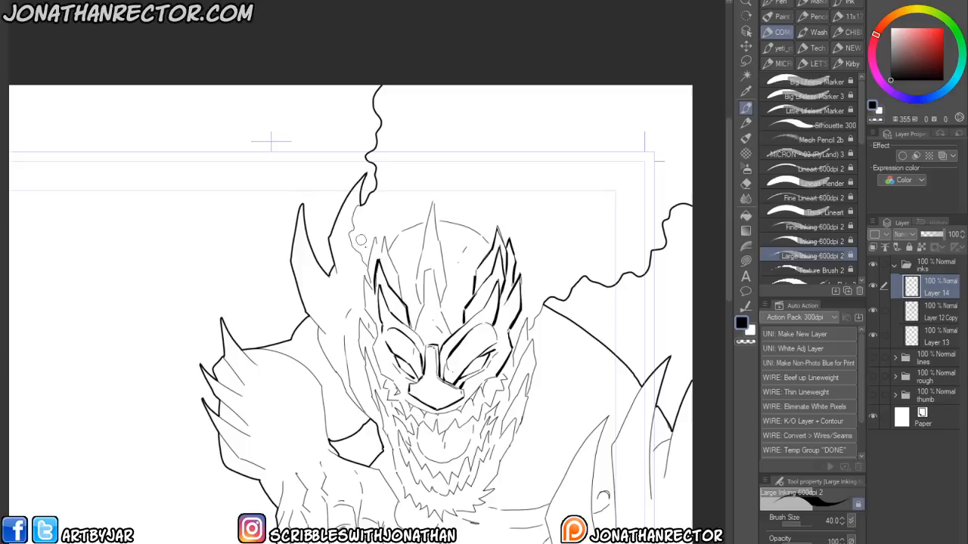
key(x)
key(x)
mouse_move(376, 264)
mouse_down()
mouse_move(384, 240)
mouse_move(399, 295)
mouse_move(423, 307)
mouse_move(416, 326)
mouse_move(431, 270)
mouse_move(446, 326)
mouse_up()
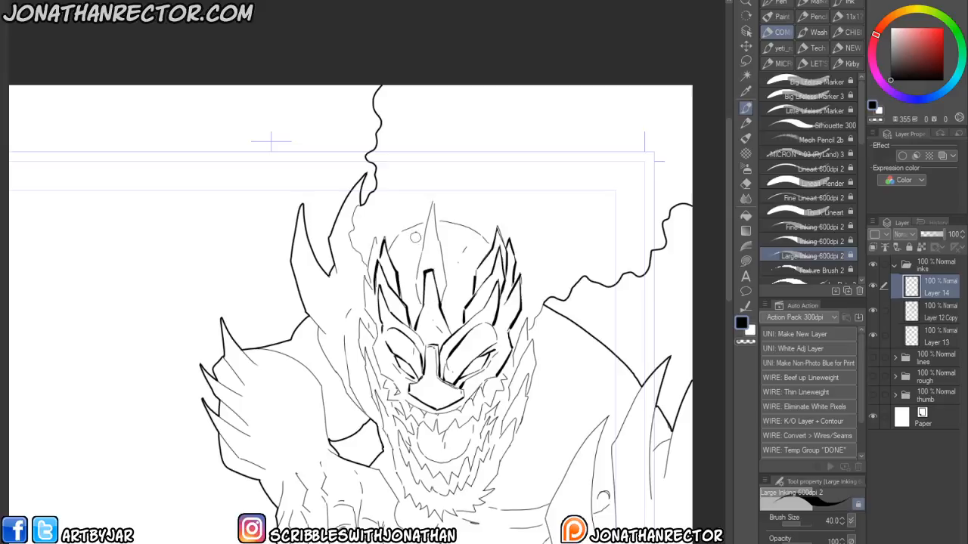
drag(434, 220, 451, 301)
drag(429, 203, 416, 278)
mouse_move(437, 220)
mouse_down()
mouse_move(477, 232)
mouse_move(427, 221)
mouse_move(404, 229)
mouse_move(383, 255)
mouse_up()
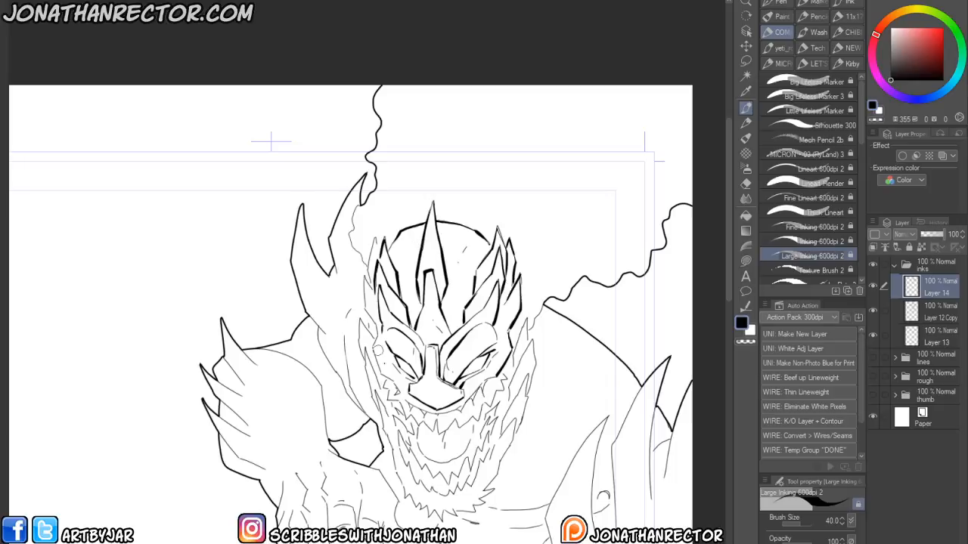
- Thicken the lines around the monster's eyes, nose and grinning mouth with the inking brush
drag(404, 383, 369, 335)
mouse_move(322, 359)
mouse_down()
mouse_move(323, 381)
mouse_move(316, 364)
mouse_move(332, 373)
mouse_up()
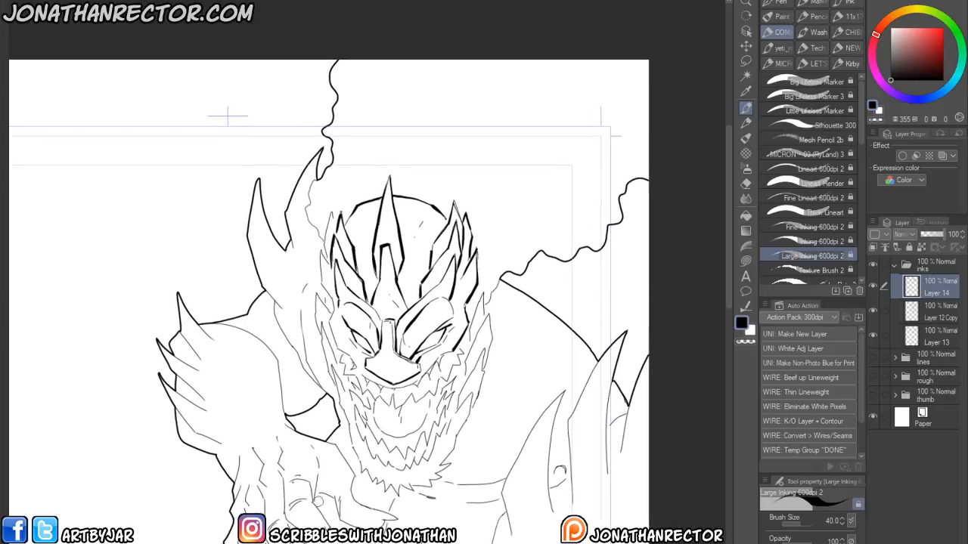
drag(232, 391, 334, 319)
key(Tab)
drag(450, 471, 289, 461)
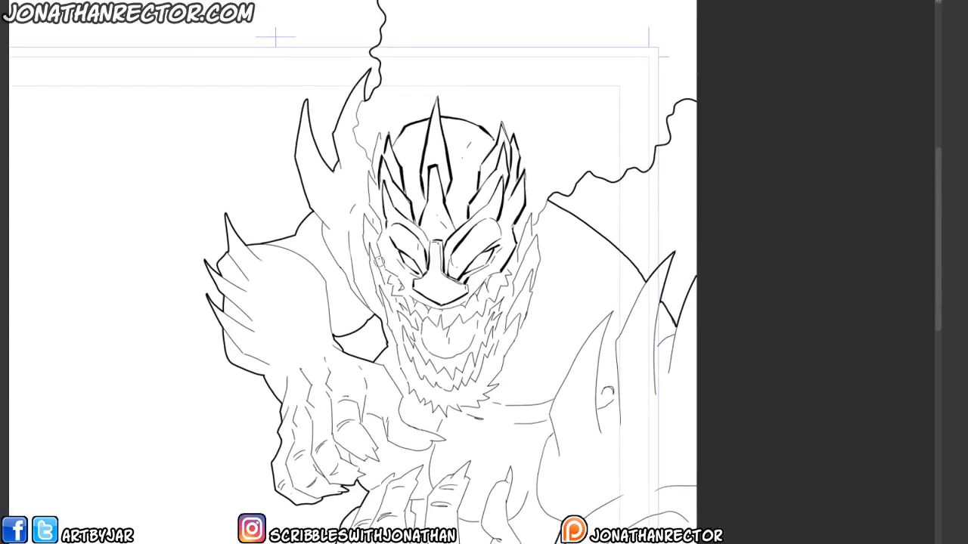
mouse_move(376, 246)
mouse_down()
mouse_move(418, 300)
mouse_move(445, 281)
mouse_move(491, 275)
mouse_up()
mouse_move(441, 314)
mouse_down()
mouse_move(443, 329)
mouse_move(457, 314)
mouse_move(465, 321)
mouse_move(505, 277)
mouse_move(474, 298)
mouse_up()
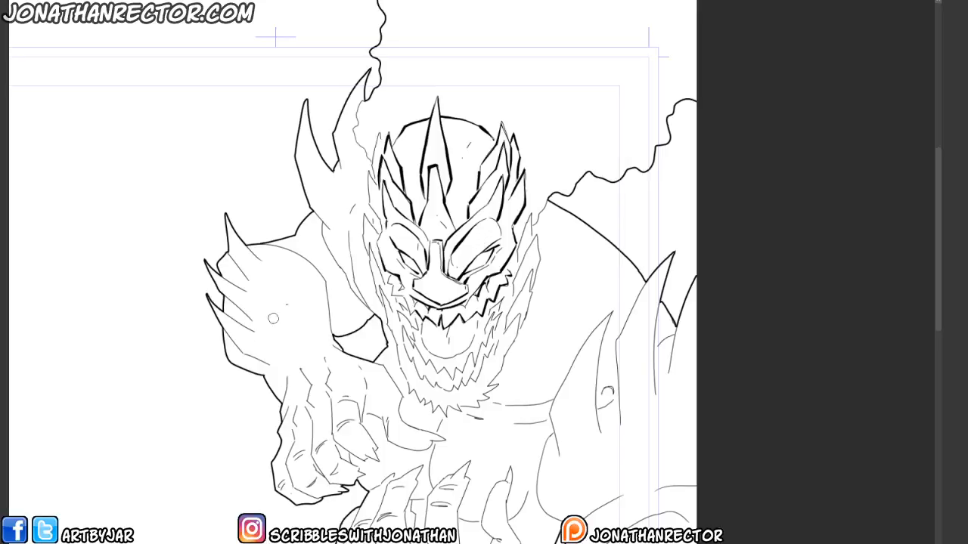
drag(390, 321, 468, 310)
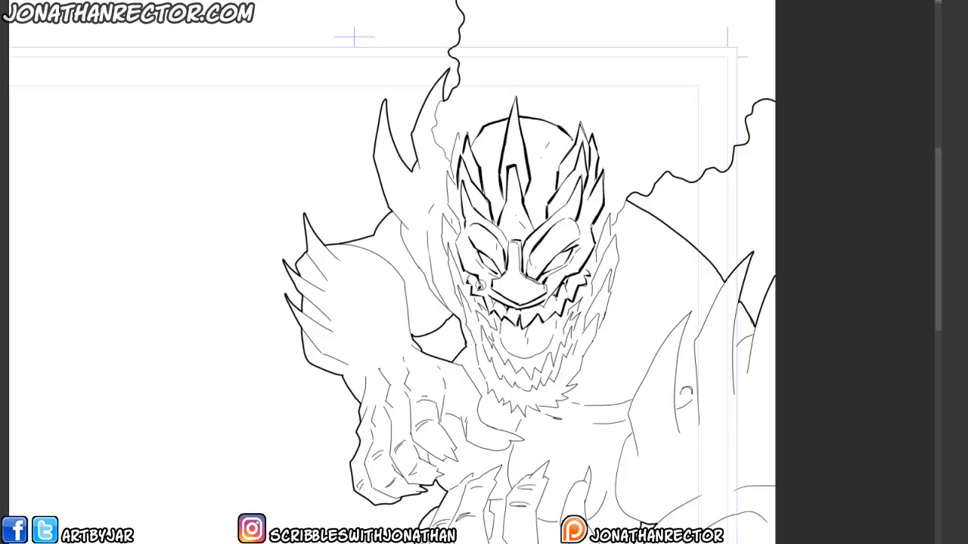
- Add heavier strokes along the left side of the face and the reaching hand
mouse_move(302, 500)
mouse_down()
mouse_move(383, 489)
mouse_move(397, 499)
mouse_move(375, 496)
mouse_up()
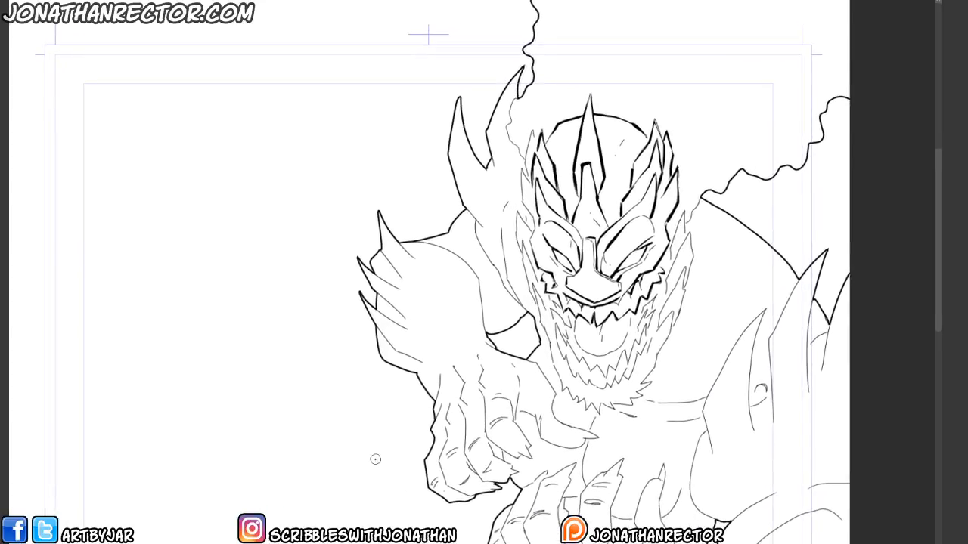
mouse_move(465, 371)
mouse_down()
mouse_move(417, 363)
mouse_move(443, 369)
mouse_up()
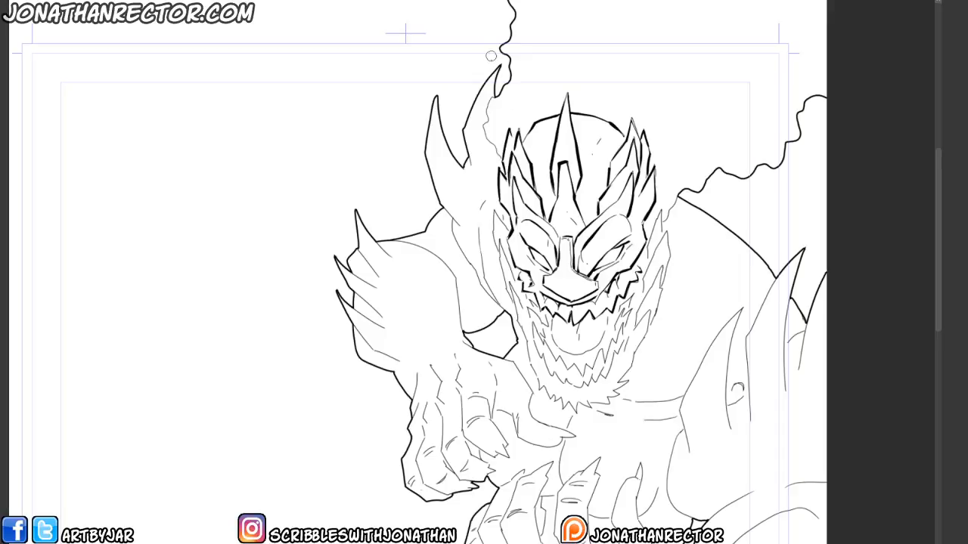
mouse_move(509, 231)
mouse_down()
mouse_move(494, 210)
mouse_move(513, 297)
mouse_move(511, 274)
mouse_up()
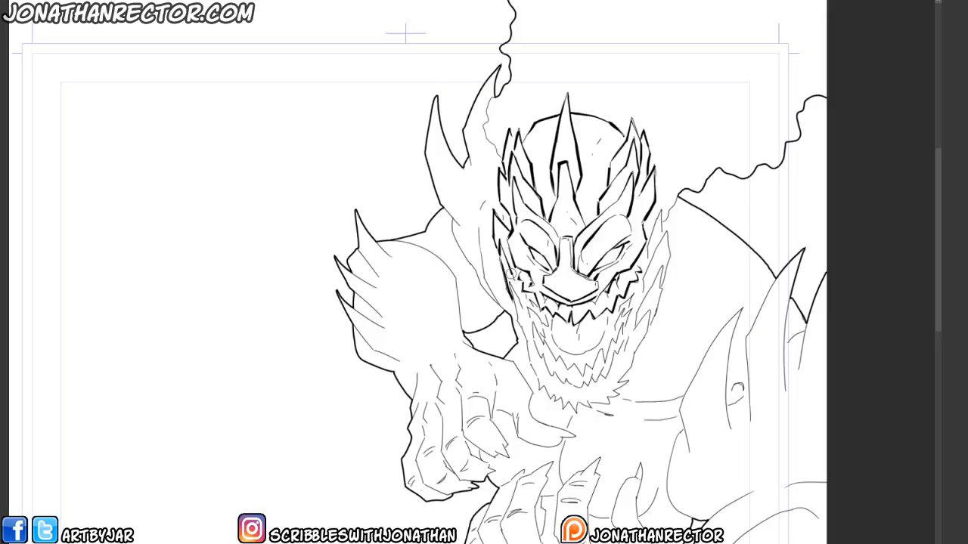
key(ctrl+plus)
drag(529, 227, 529, 403)
key(ctrl+minus)
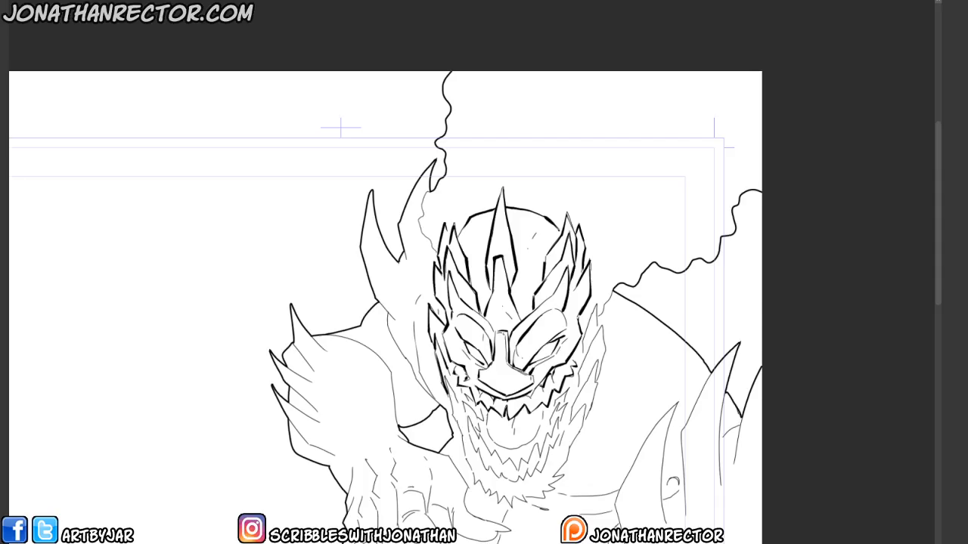
drag(362, 501, 426, 426)
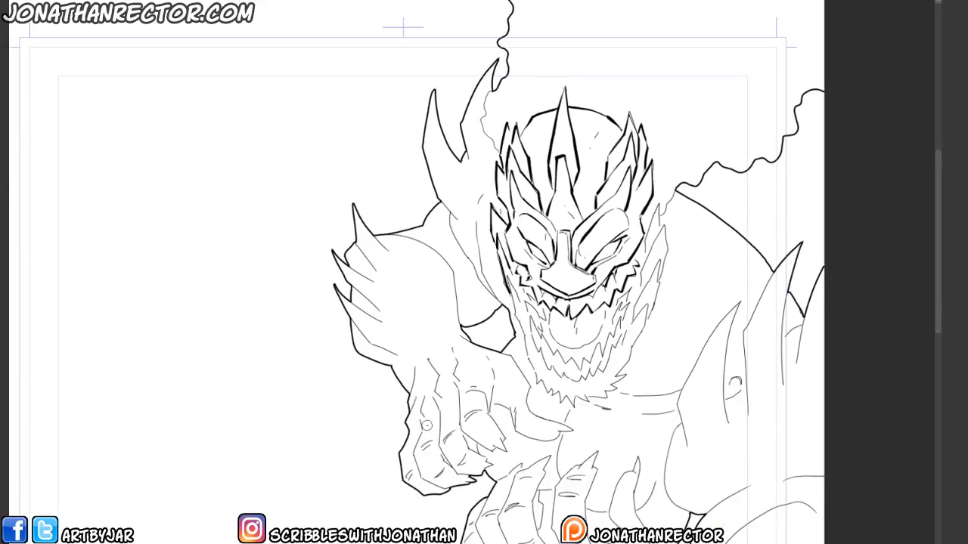
- Zoom out to review the whole inked page, then zoom back into the monster's head
key(ctrl+minus)
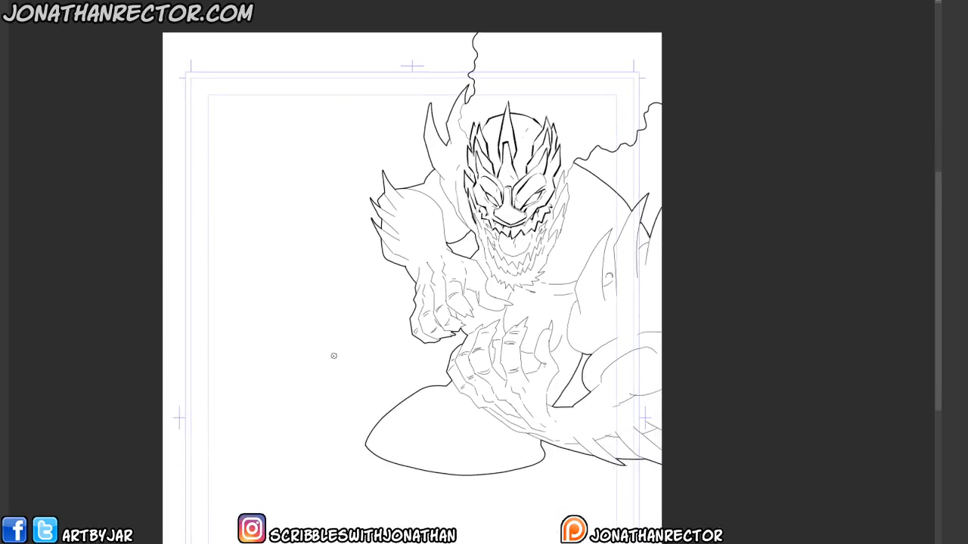
drag(320, 520, 318, 482)
drag(333, 368, 334, 458)
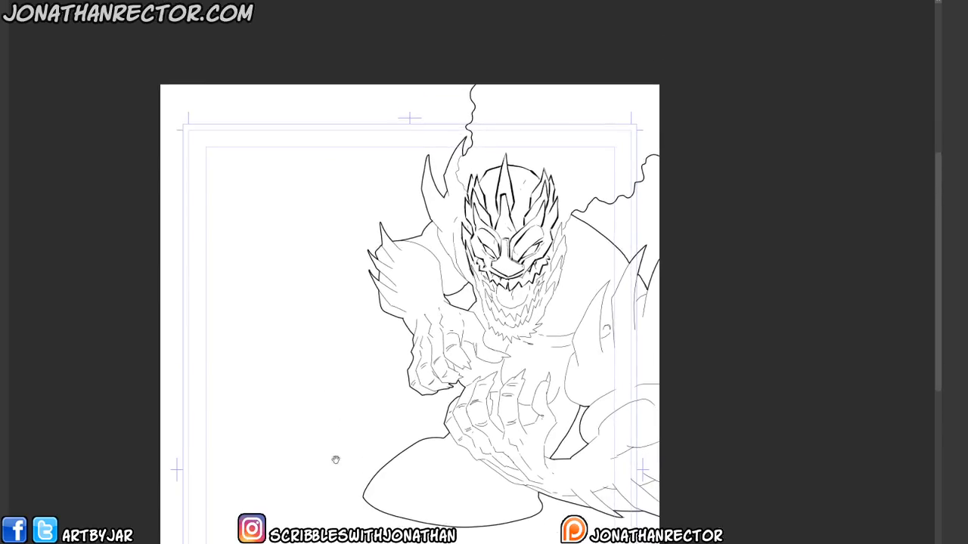
scroll(243, 404, down, 3)
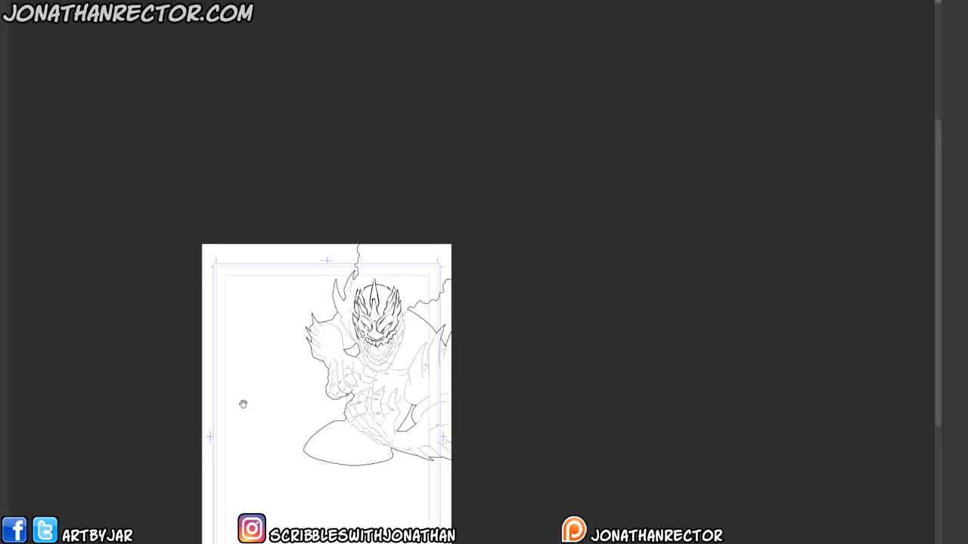
drag(243, 404, 350, 297)
scroll(319, 290, up, 4)
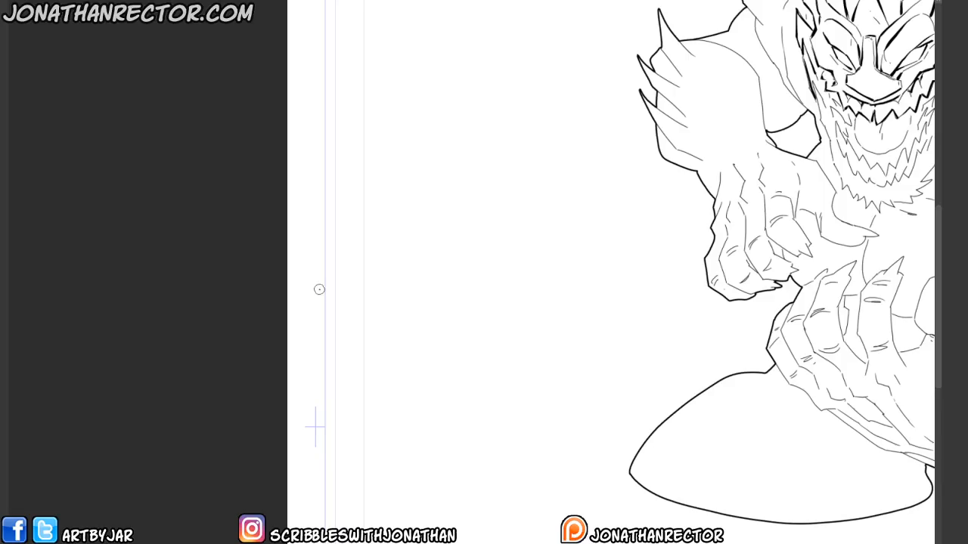
scroll(319, 290, up, 2)
drag(320, 289, 136, 374)
drag(896, 83, 349, 344)
scroll(371, 346, down, 3)
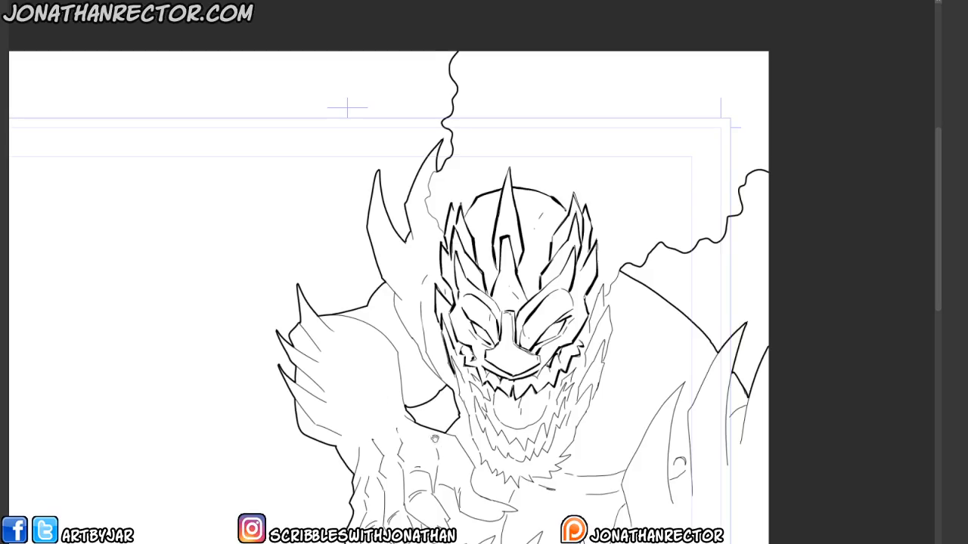
- Add bold strokes to the spikes and edge on the right side of the monster's head
drag(434, 439, 492, 300)
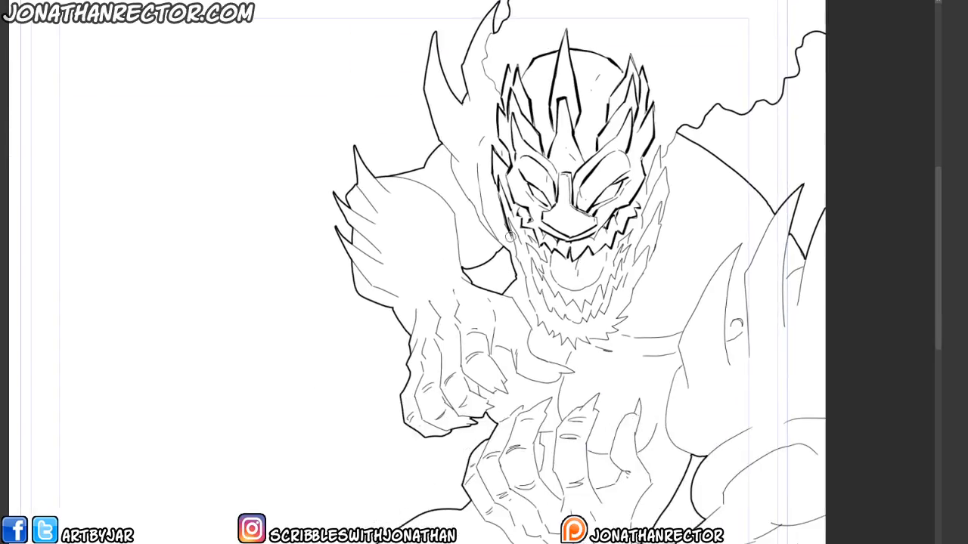
mouse_move(508, 220)
mouse_down()
mouse_move(528, 300)
mouse_move(568, 344)
mouse_move(616, 328)
mouse_move(641, 277)
mouse_move(634, 258)
mouse_move(629, 273)
mouse_up()
mouse_move(640, 237)
mouse_down()
mouse_move(627, 282)
mouse_move(648, 245)
mouse_move(647, 274)
mouse_move(629, 252)
mouse_move(649, 215)
mouse_move(655, 235)
mouse_move(649, 244)
mouse_move(636, 229)
mouse_move(646, 189)
mouse_up()
mouse_move(633, 237)
mouse_down()
mouse_move(648, 189)
mouse_move(584, 289)
mouse_up()
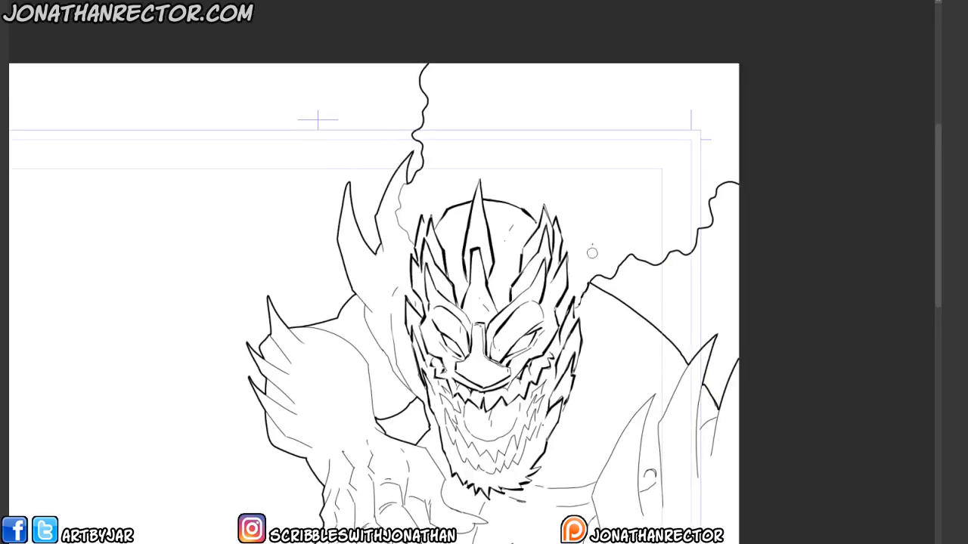
- Ink the lower edge of the open mouth and fill the mouth interior with black
drag(307, 406, 291, 360)
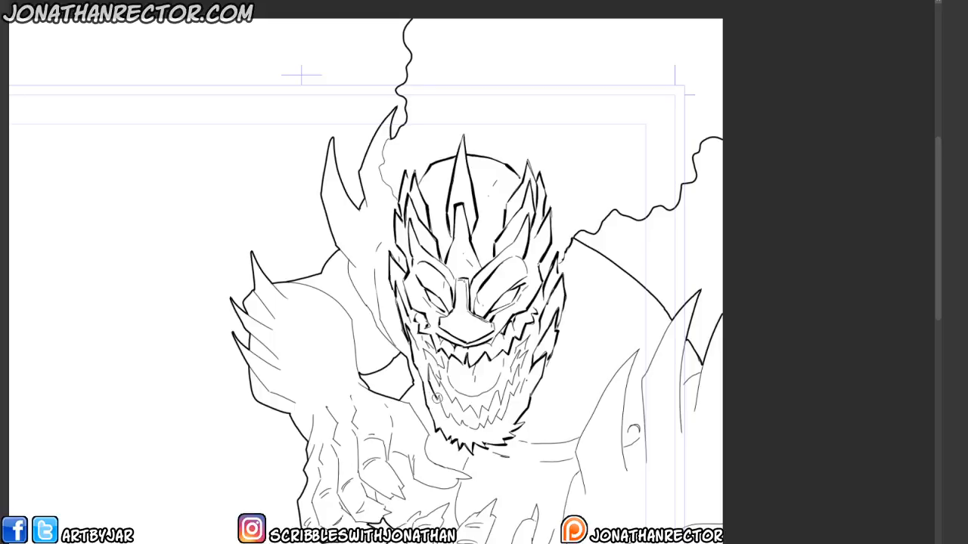
mouse_move(446, 398)
mouse_down()
mouse_move(445, 431)
mouse_move(468, 444)
mouse_move(483, 430)
mouse_move(482, 440)
mouse_move(494, 437)
mouse_move(511, 402)
mouse_up()
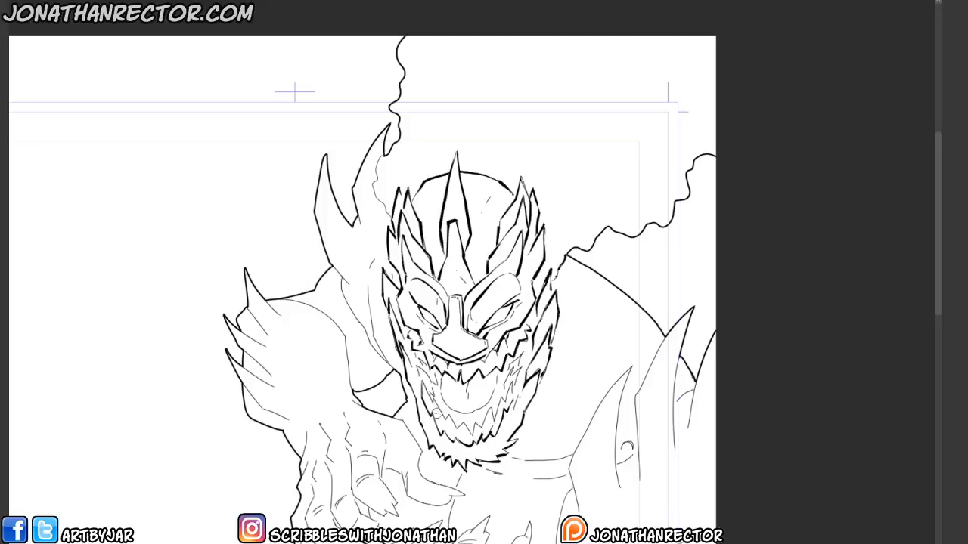
mouse_move(433, 402)
mouse_down()
mouse_move(468, 431)
mouse_move(494, 415)
mouse_move(513, 374)
mouse_move(514, 393)
mouse_move(522, 359)
mouse_up()
mouse_move(430, 399)
mouse_down()
mouse_move(417, 361)
mouse_move(443, 405)
mouse_move(465, 413)
mouse_move(487, 399)
mouse_move(502, 366)
mouse_up()
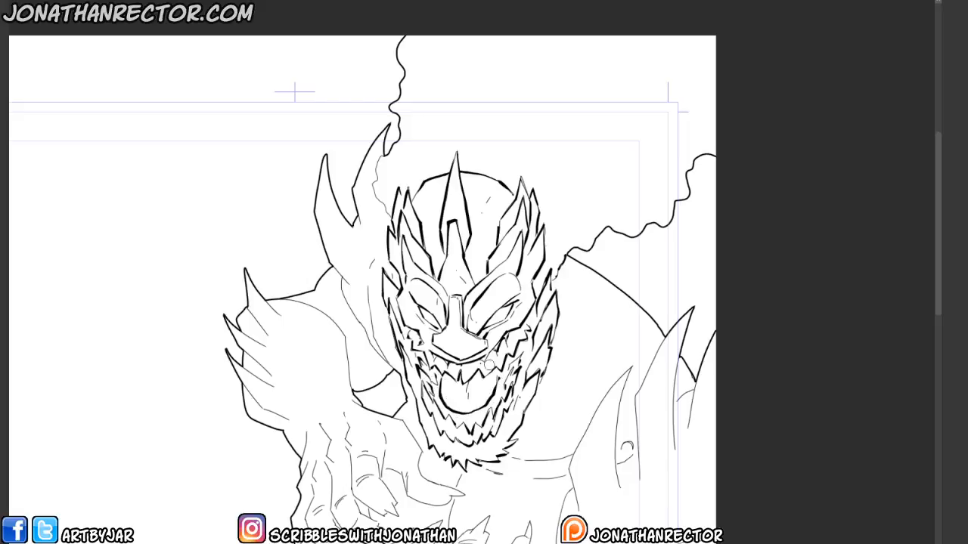
mouse_move(442, 401)
mouse_down()
mouse_move(446, 417)
mouse_move(486, 414)
mouse_move(499, 382)
mouse_move(481, 408)
mouse_move(442, 411)
mouse_up()
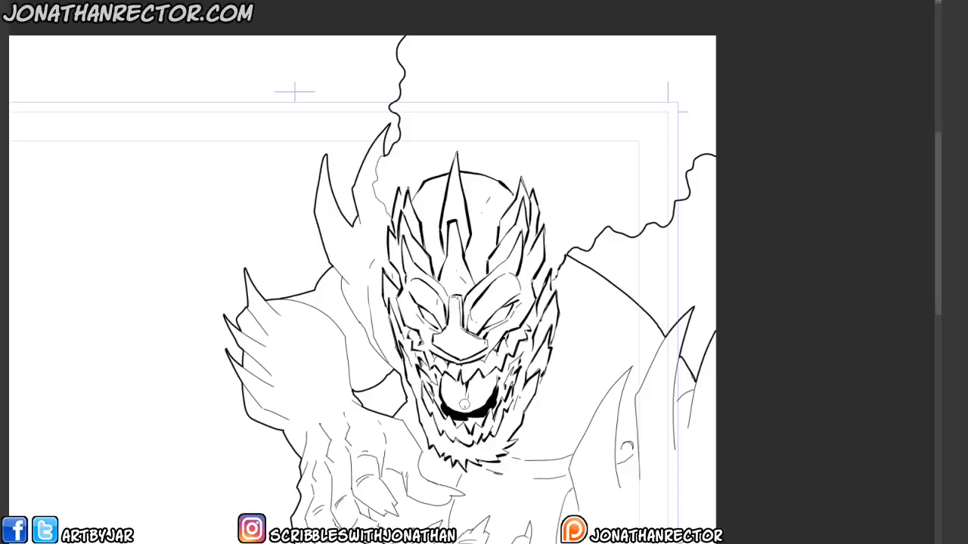
drag(416, 391, 412, 415)
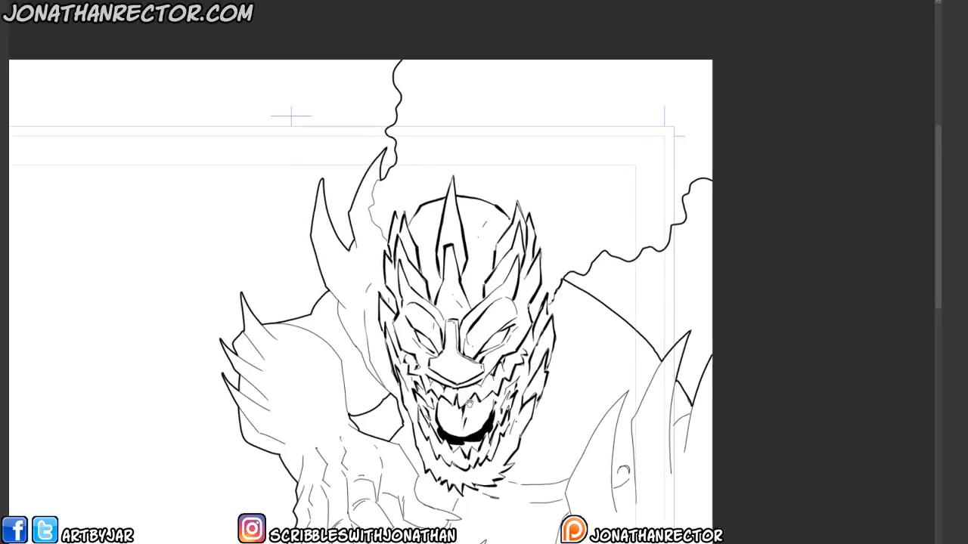
- Refine the teeth tips and darken more of the mouth interior with small touches
mouse_move(513, 381)
mouse_down()
mouse_move(504, 396)
mouse_move(517, 375)
mouse_up()
click(503, 387)
click(516, 375)
drag(429, 390, 432, 393)
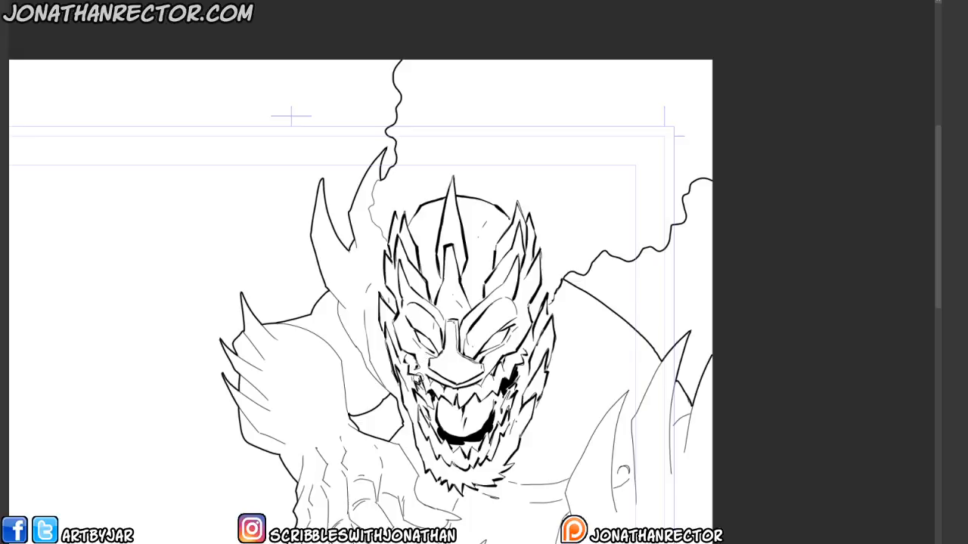
mouse_move(415, 376)
mouse_down()
mouse_move(421, 385)
mouse_move(392, 365)
mouse_move(429, 437)
mouse_move(458, 446)
mouse_move(502, 413)
mouse_move(513, 368)
mouse_up()
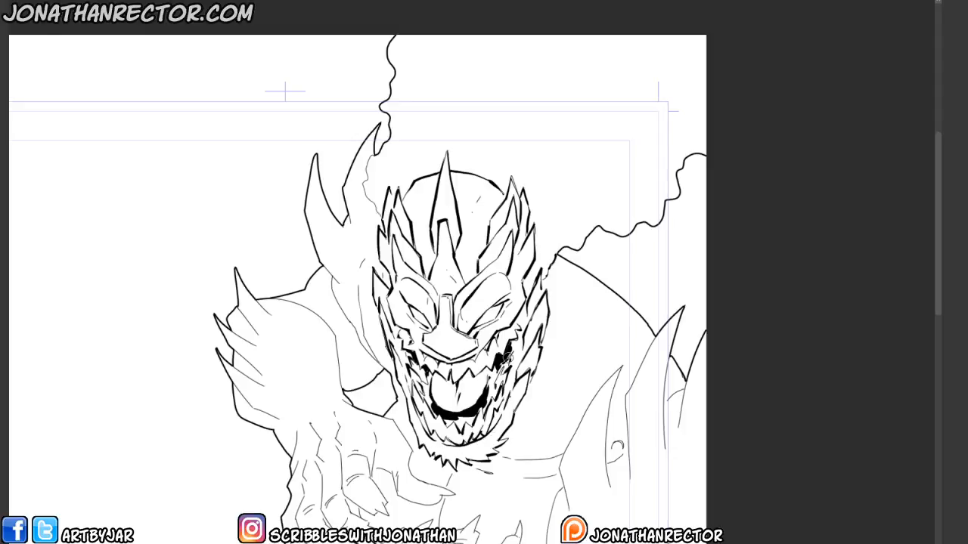
- Thicken the outlines of the left cheek, neck and shoulder beside the head
drag(352, 439, 373, 405)
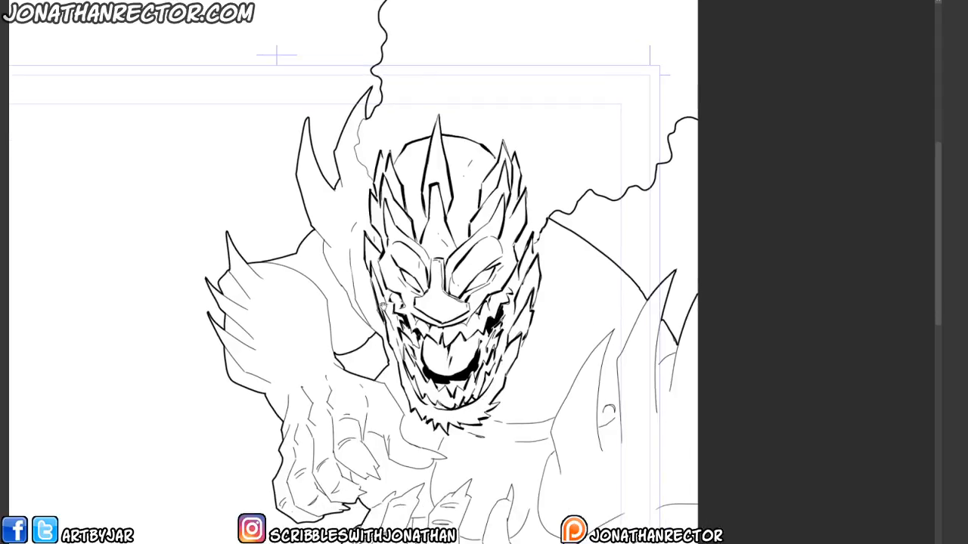
drag(383, 307, 392, 344)
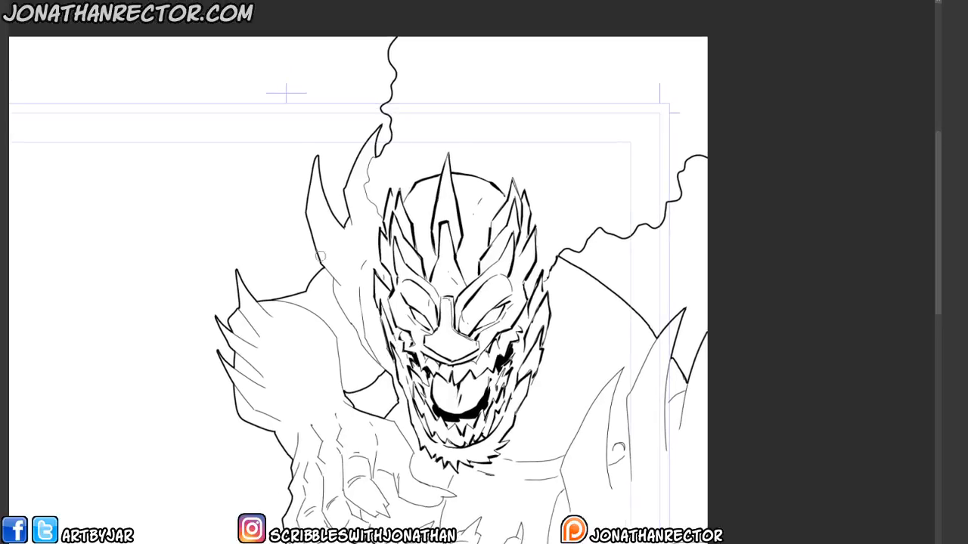
mouse_move(320, 264)
mouse_down()
mouse_move(360, 343)
mouse_move(390, 375)
mouse_up()
mouse_move(359, 294)
mouse_down()
mouse_move(380, 365)
mouse_move(355, 290)
mouse_up()
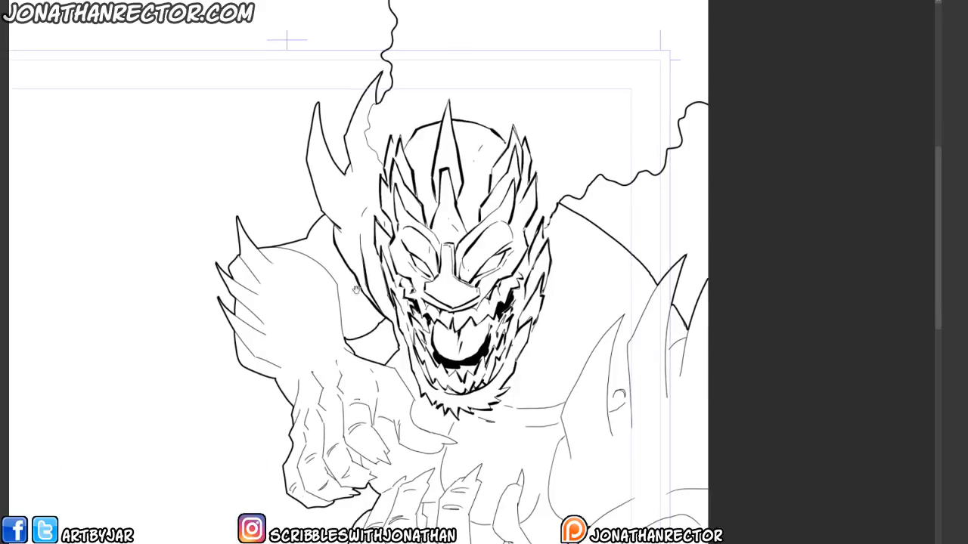
drag(344, 251, 360, 216)
drag(336, 297, 340, 368)
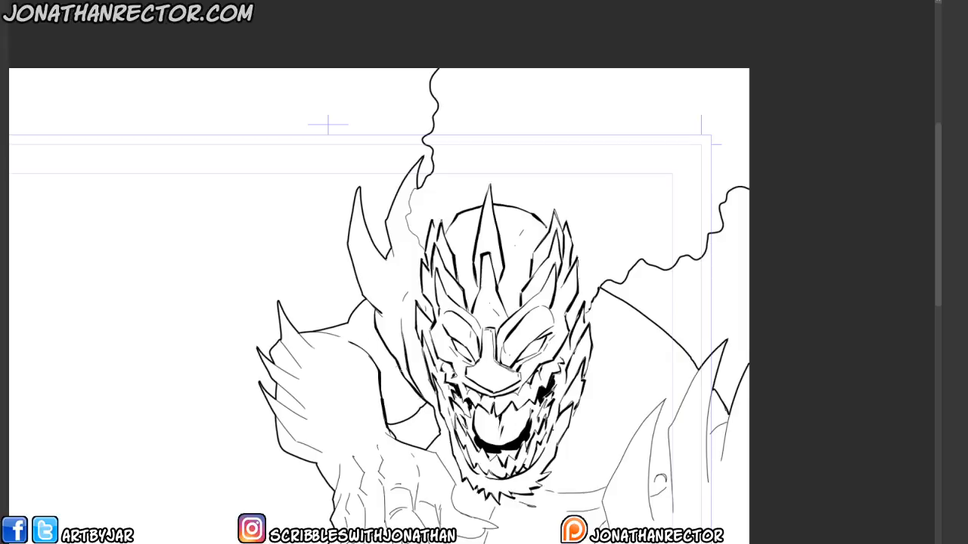
drag(420, 406, 385, 419)
drag(258, 468, 264, 438)
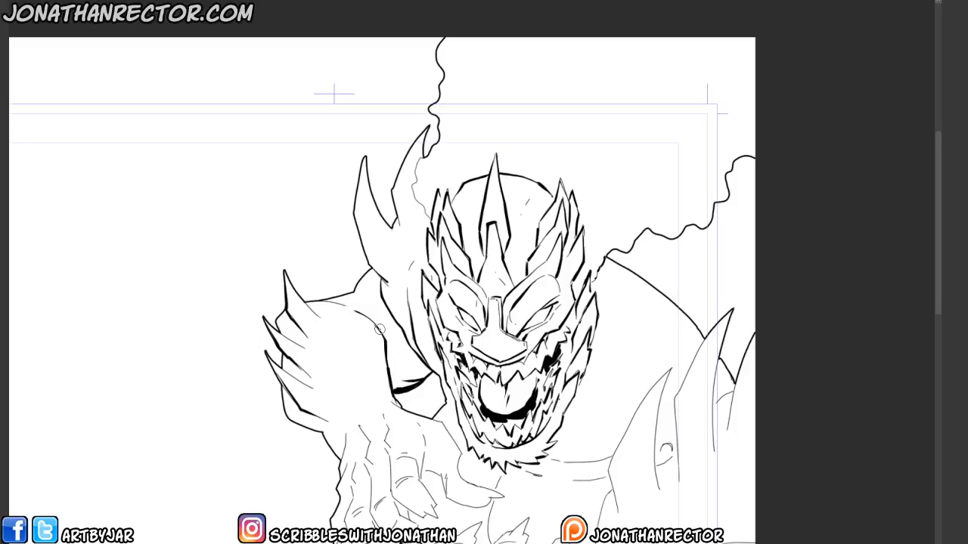
- Add a new layer in the inks folder and set its expression color to Monochrome
mouse_move(299, 432)
mouse_down()
mouse_move(263, 508)
mouse_move(289, 462)
mouse_move(271, 502)
mouse_up()
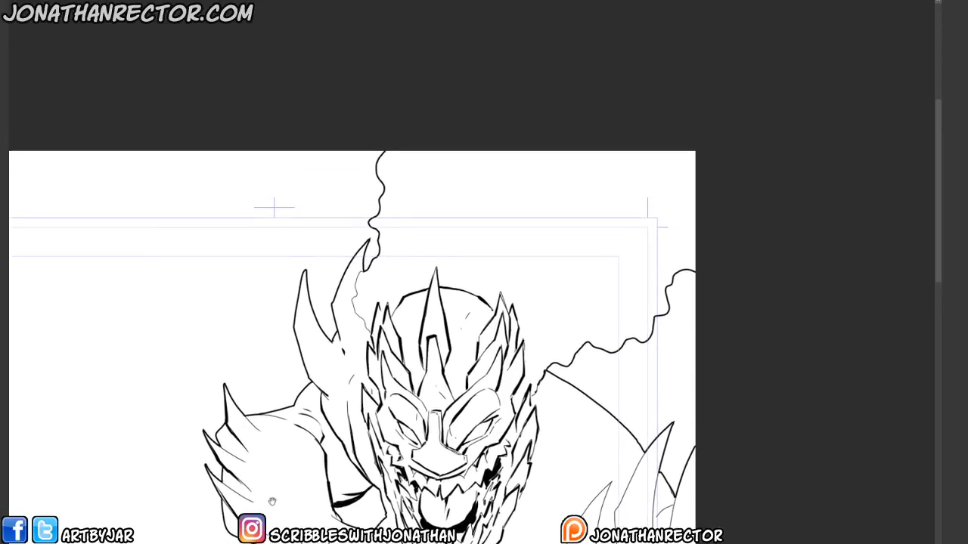
drag(351, 339, 338, 340)
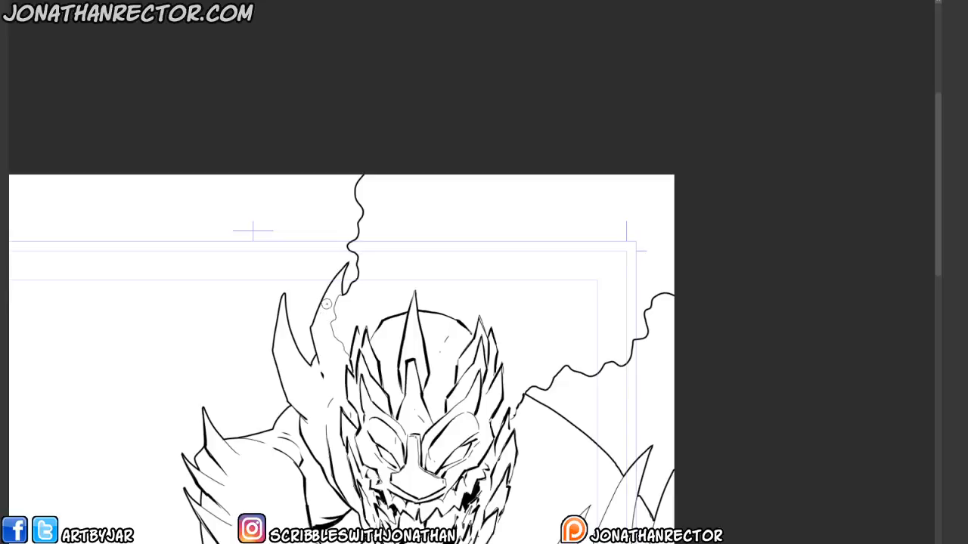
key(Tab)
key(ctrl+shift+n)
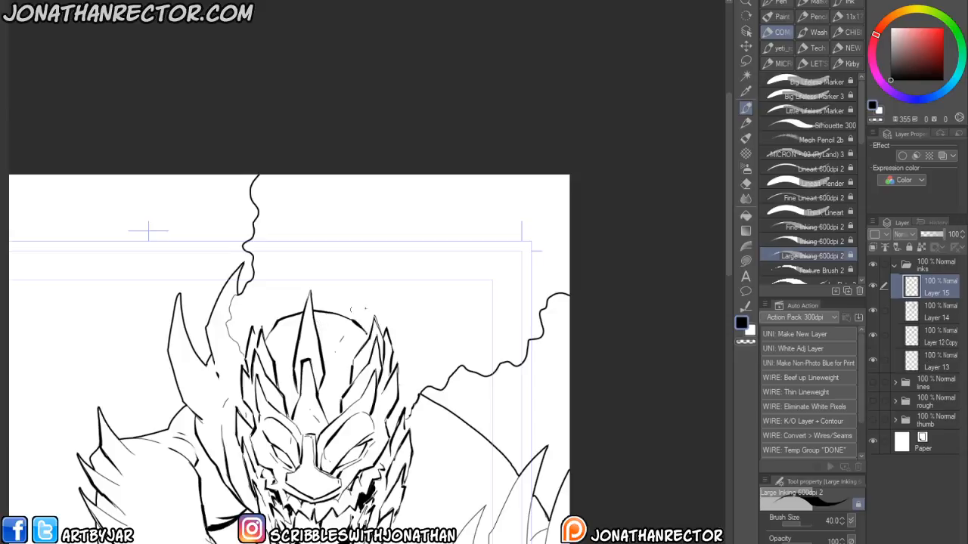
drag(301, 277, 358, 156)
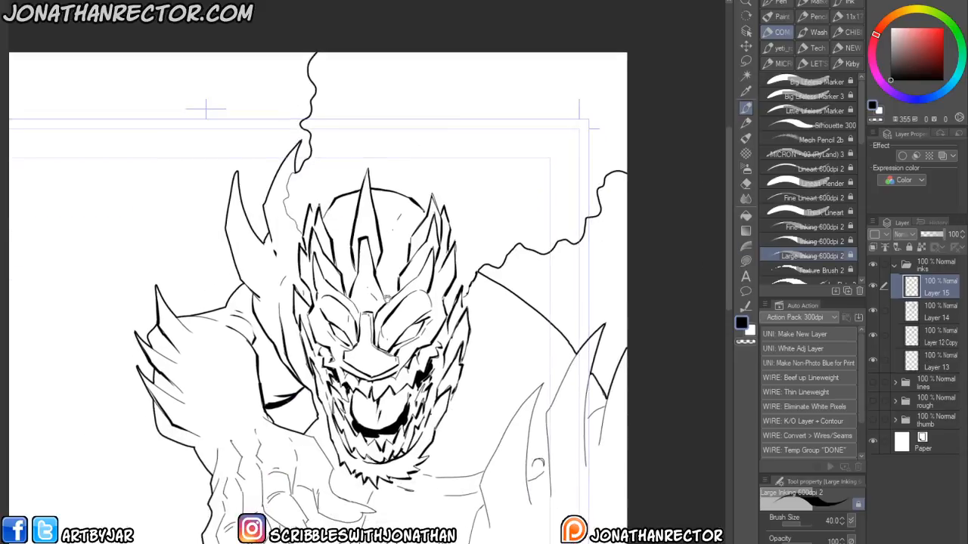
drag(387, 286, 378, 334)
click(816, 270)
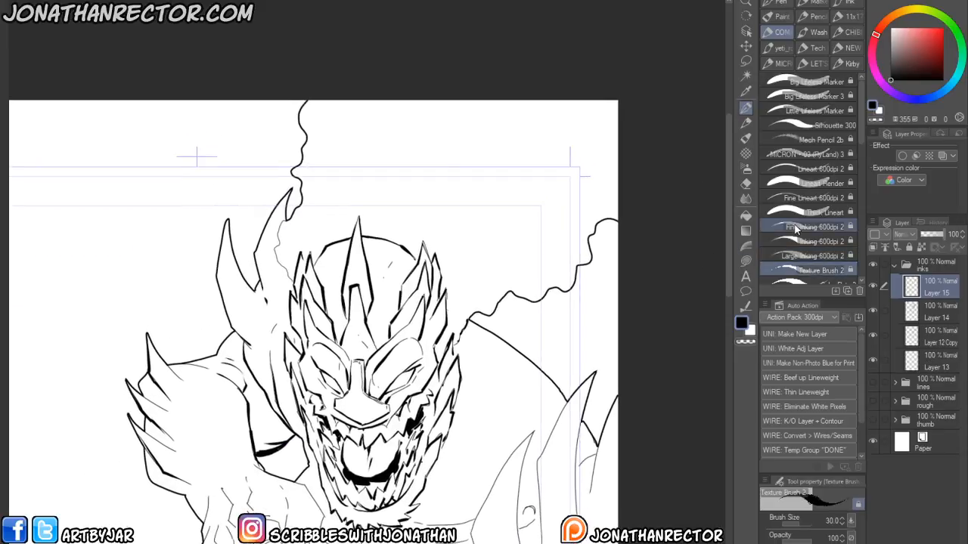
click(902, 179)
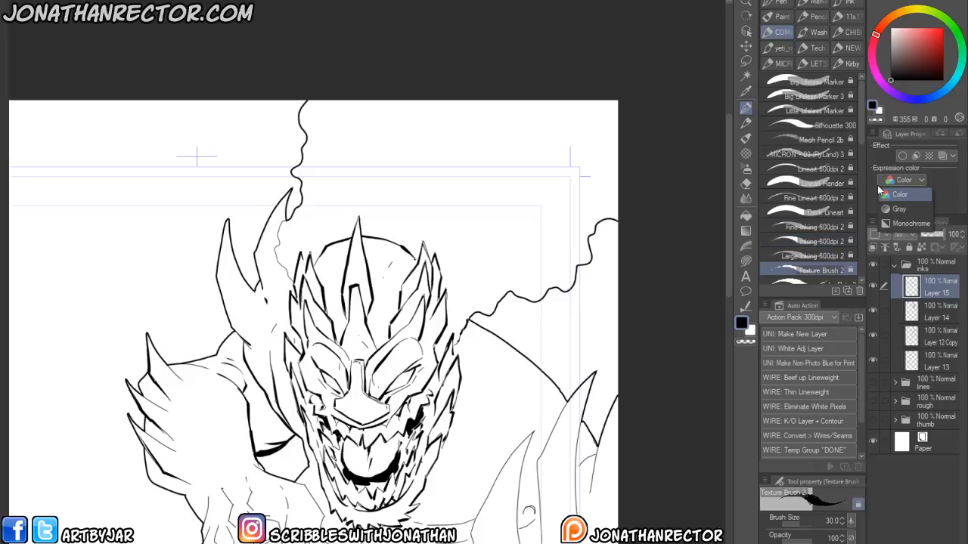
click(899, 225)
- Browse the brush sets, pick Pencil (2B) 3 and try a test stroke, then undo it
click(842, 47)
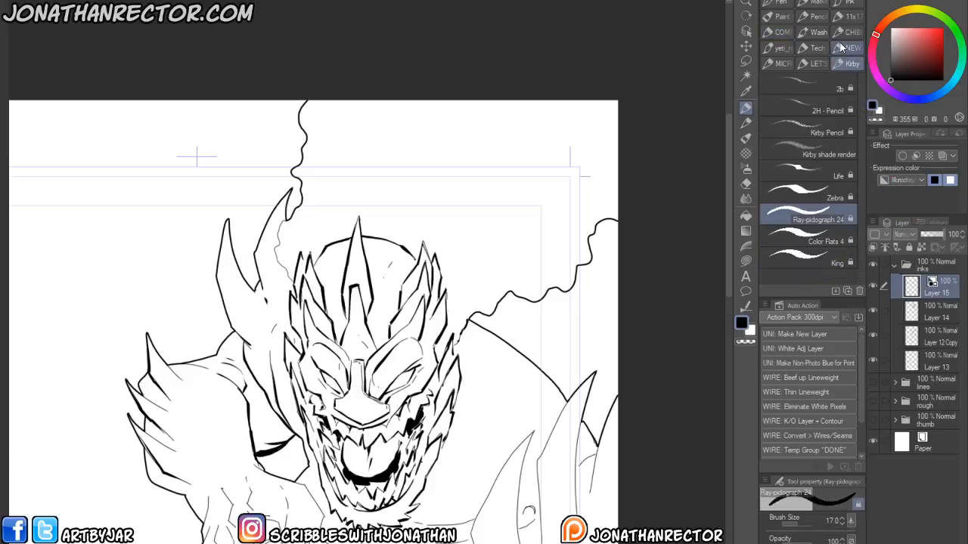
click(804, 62)
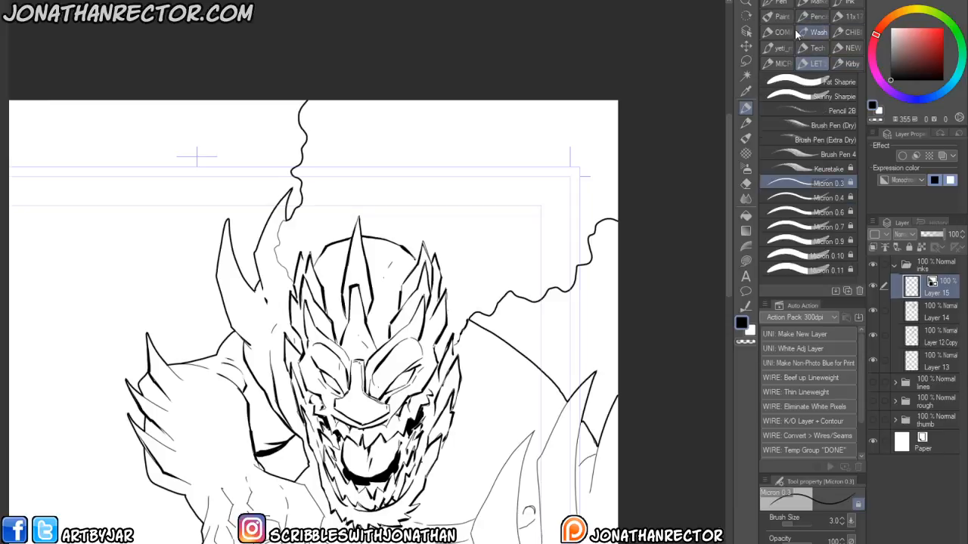
click(775, 48)
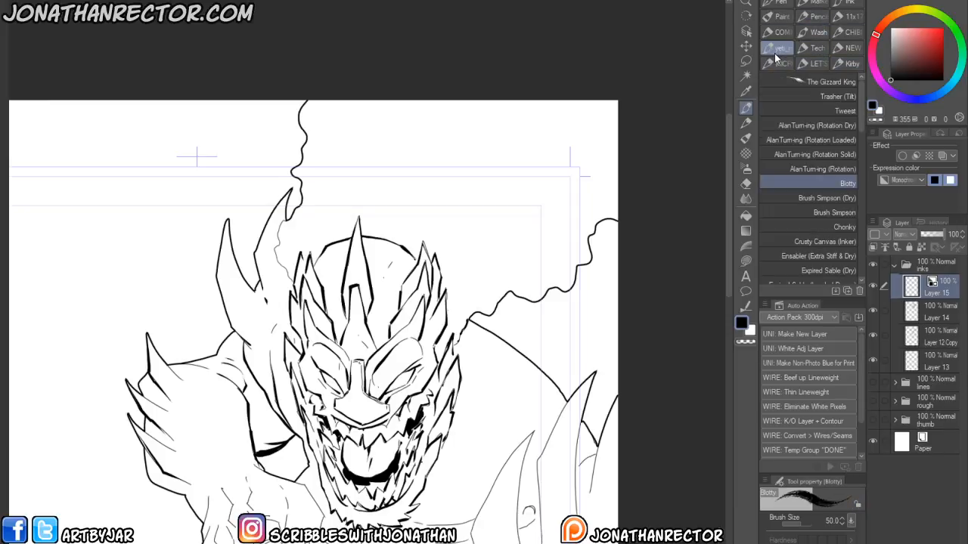
click(815, 49)
click(837, 47)
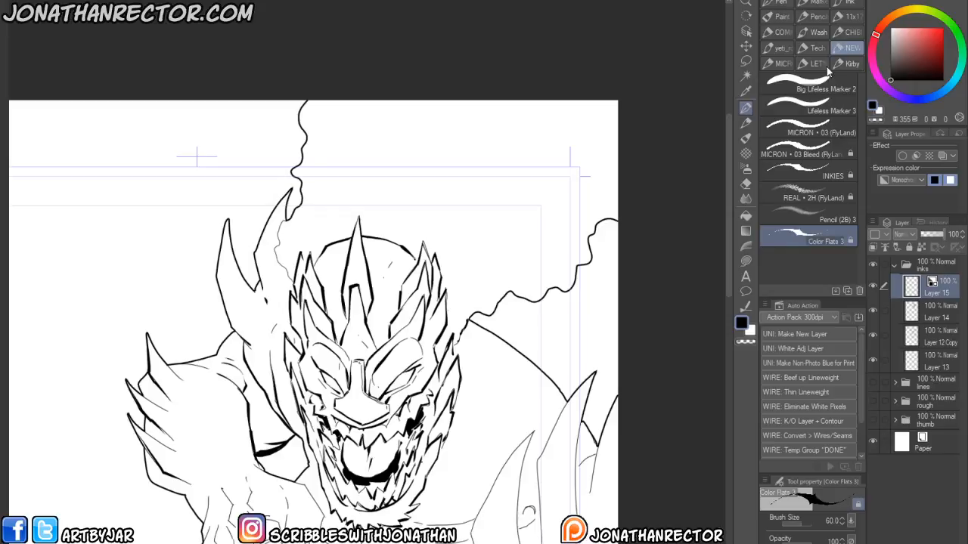
click(777, 200)
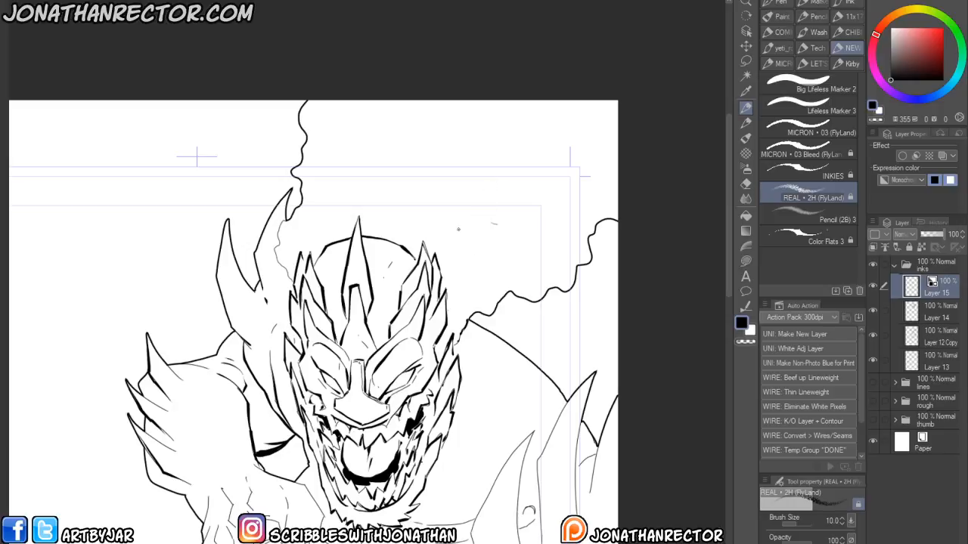
click(782, 219)
mouse_move(586, 186)
mouse_down()
mouse_move(548, 239)
mouse_move(545, 224)
mouse_move(515, 278)
mouse_move(532, 220)
mouse_move(474, 305)
mouse_up()
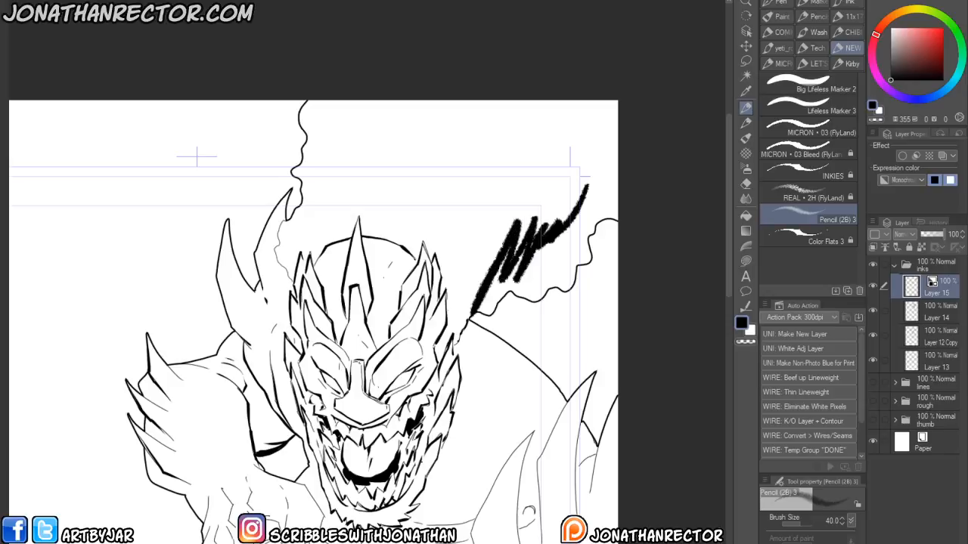
key(ctrl+z)
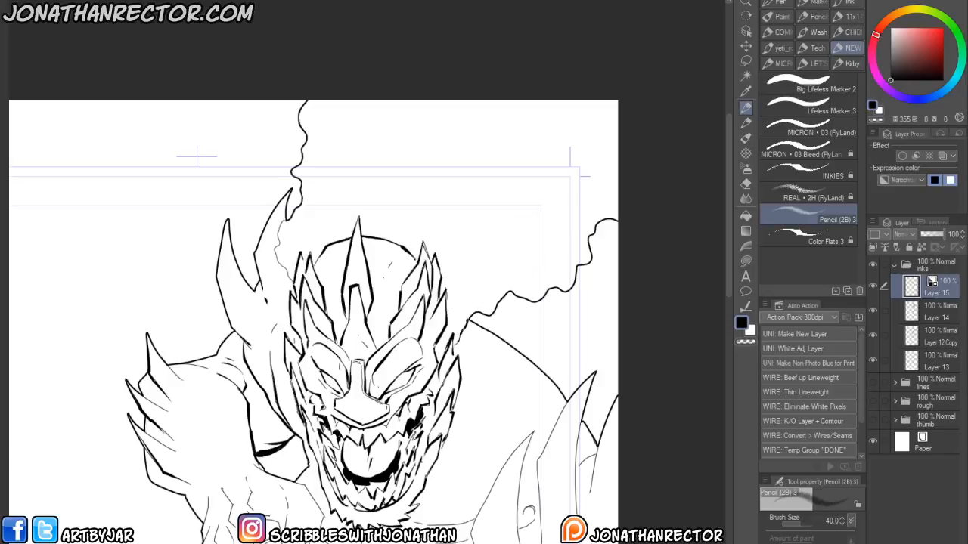
- Test hatching strokes with Brush Pen (Extra Dry), Brush Pen 4, Brush Pen (Dry), Pencil 2B and Keuretake, then clear the layer
click(847, 18)
click(812, 63)
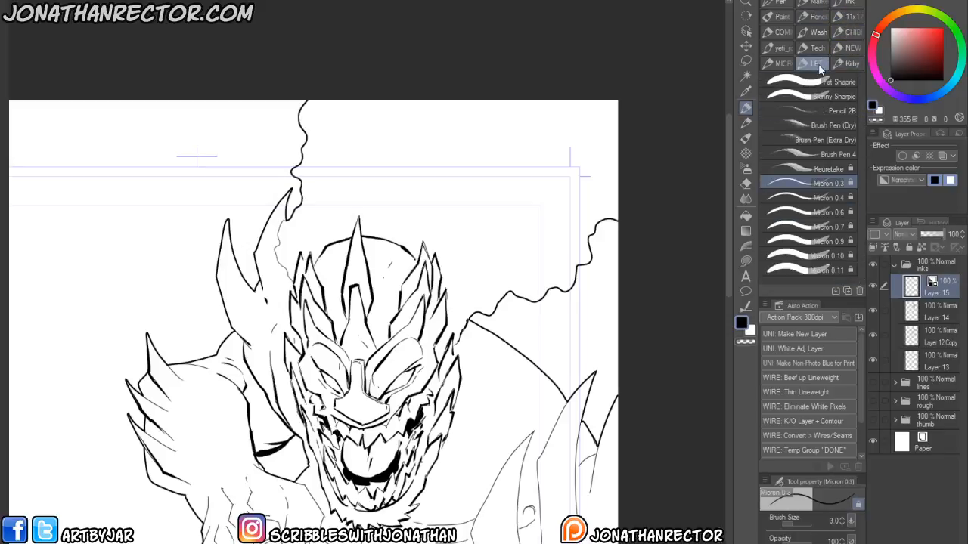
click(780, 138)
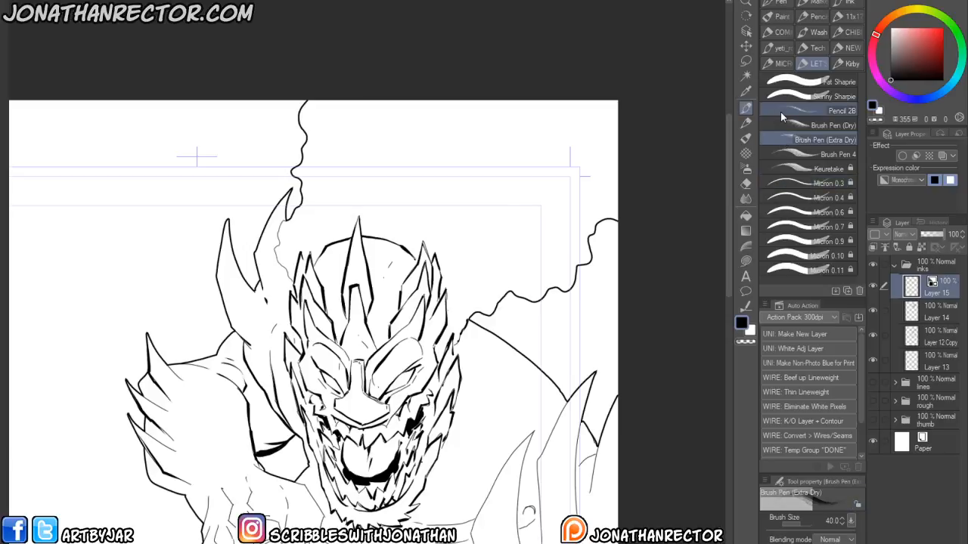
key(bracketright)
drag(512, 215, 462, 261)
click(793, 154)
mouse_move(569, 179)
mouse_down()
mouse_move(522, 264)
mouse_move(514, 261)
mouse_up()
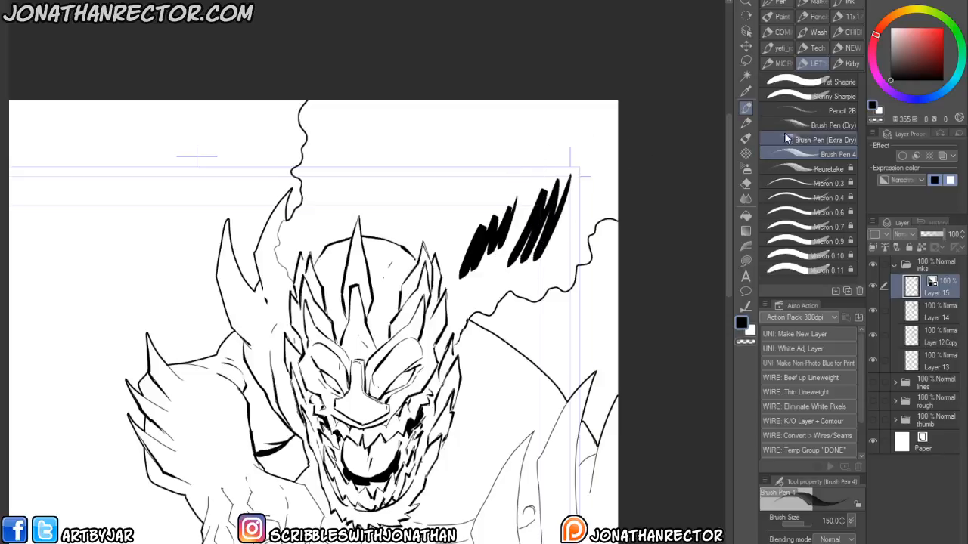
click(802, 126)
mouse_move(491, 165)
mouse_down()
mouse_move(462, 226)
mouse_move(452, 229)
mouse_up()
drag(463, 171, 443, 231)
drag(437, 159, 442, 226)
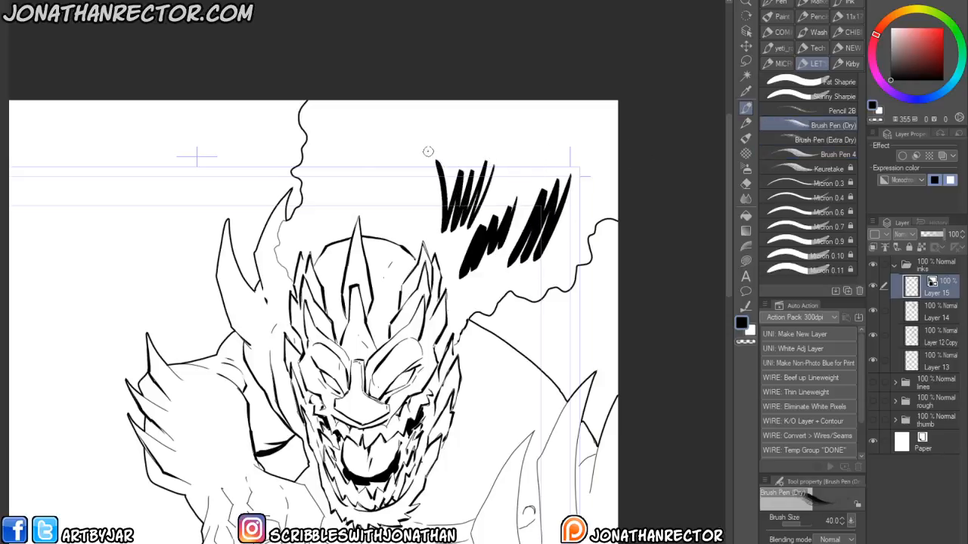
click(803, 112)
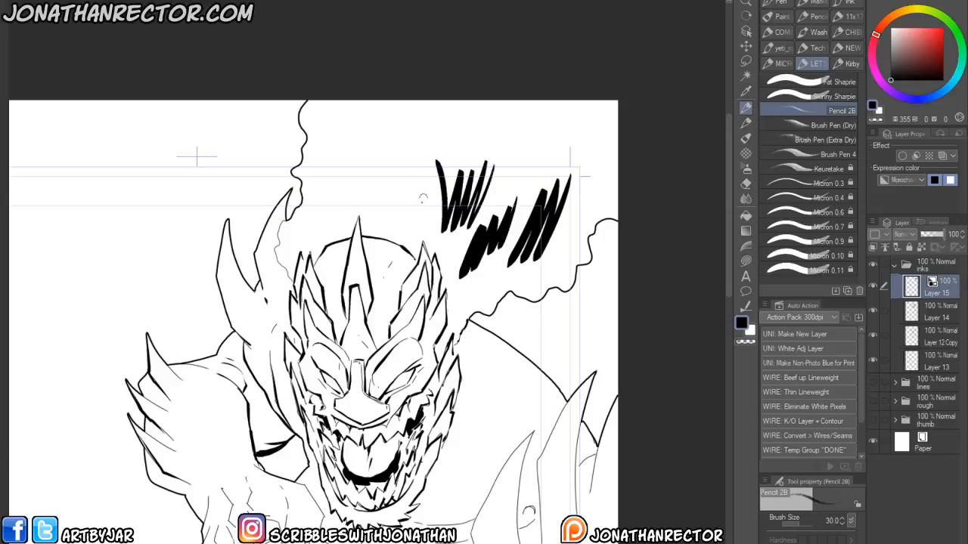
drag(427, 179, 415, 220)
drag(408, 164, 398, 230)
drag(382, 186, 361, 134)
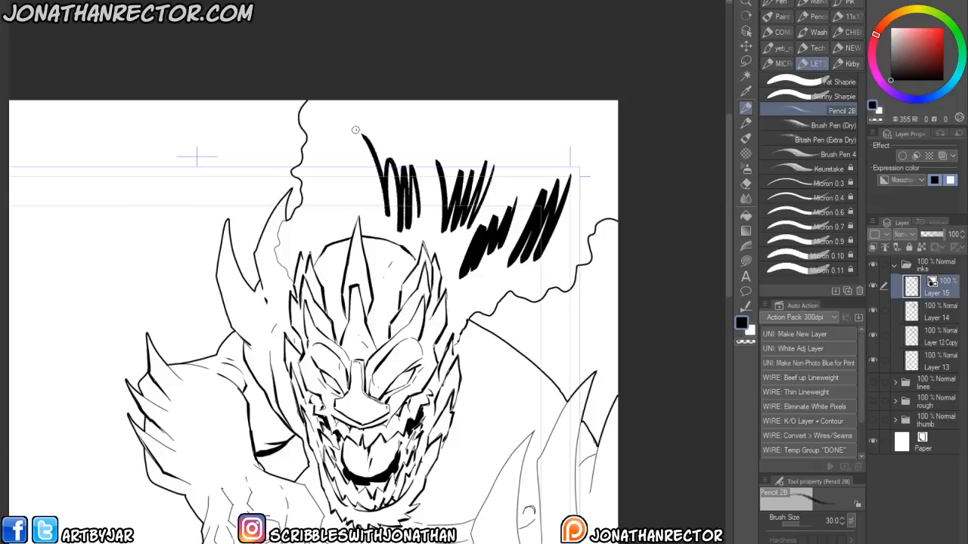
click(824, 168)
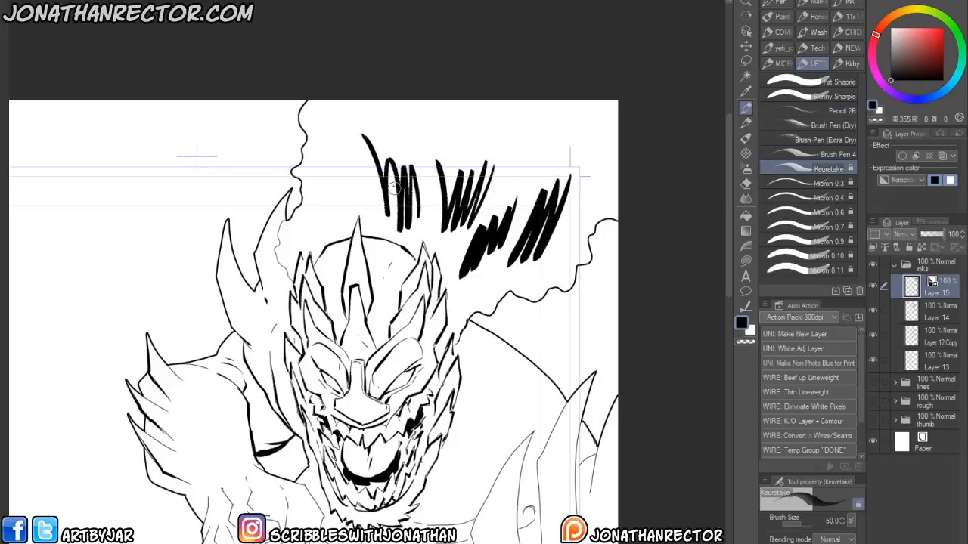
mouse_move(372, 206)
mouse_down()
mouse_move(346, 162)
mouse_move(321, 213)
mouse_up()
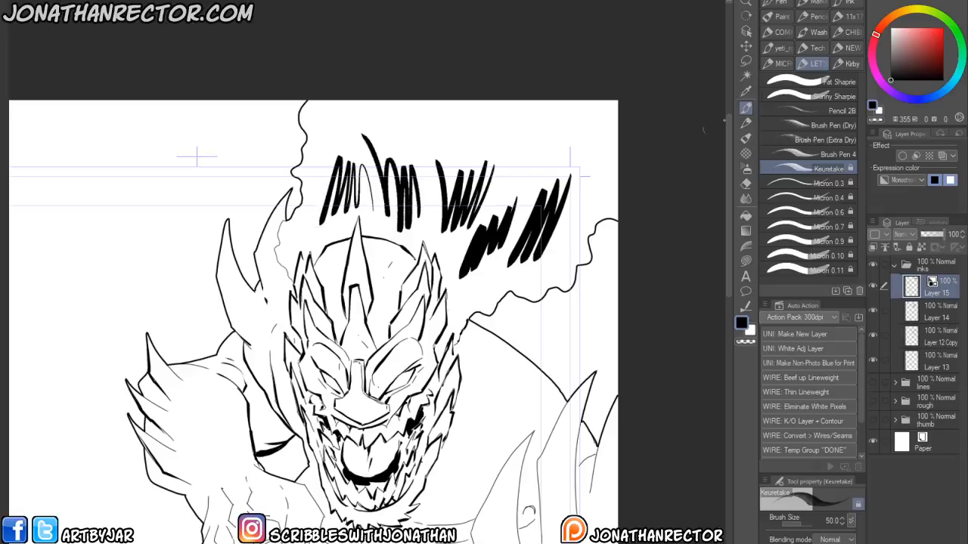
key(Delete)
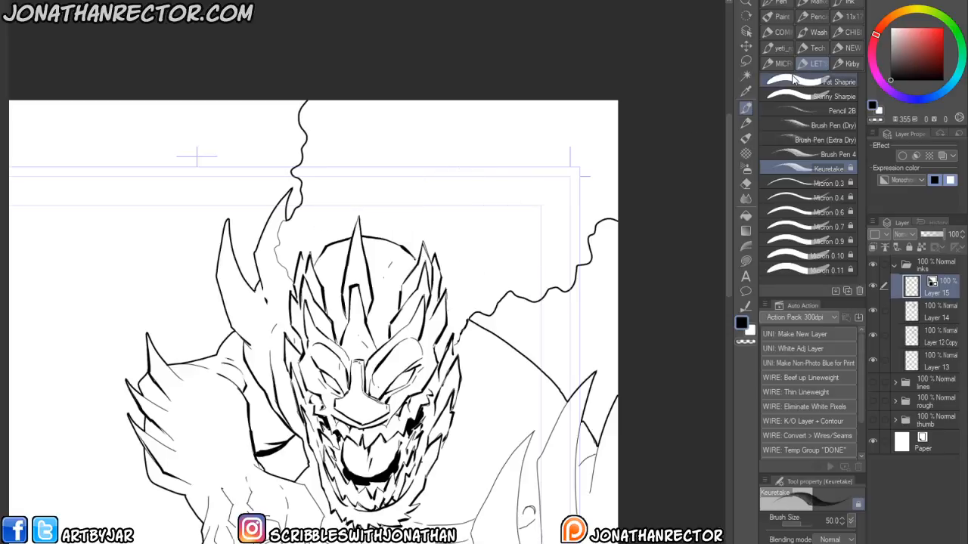
- Test hatching strokes with the 2b, 2H - Pencil, Kirby Pencil and Kirby shade render brushes, then clear the layer
click(846, 64)
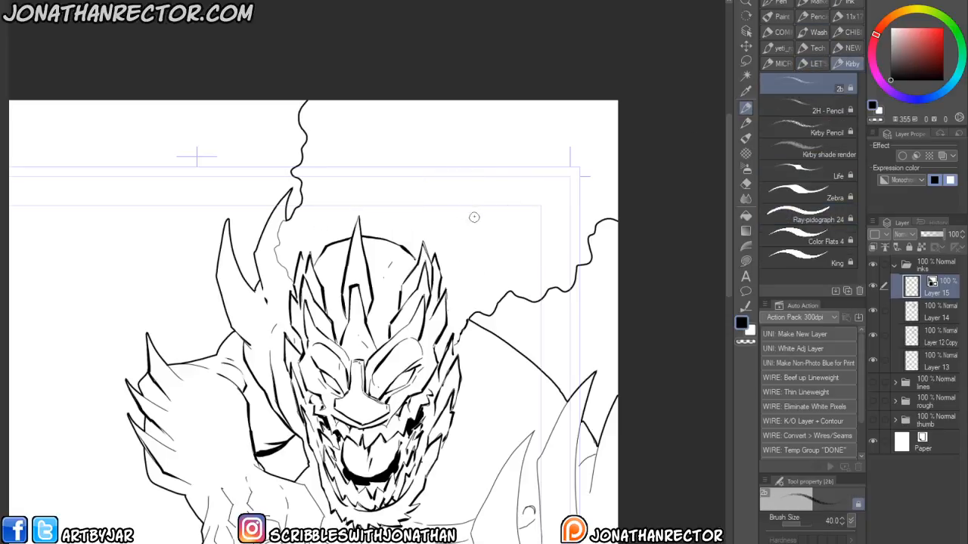
mouse_move(487, 209)
mouse_down()
mouse_move(461, 200)
mouse_move(459, 178)
mouse_up()
click(828, 110)
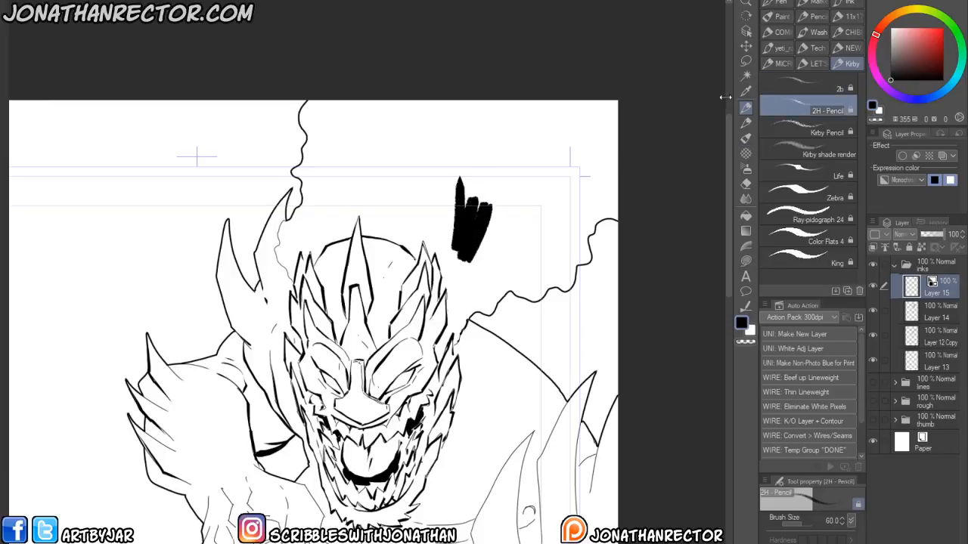
drag(516, 195, 493, 281)
click(827, 132)
drag(587, 187, 554, 246)
drag(565, 182, 543, 251)
drag(559, 185, 530, 253)
click(827, 154)
drag(430, 173, 405, 232)
mouse_move(417, 159)
mouse_down()
mouse_move(397, 227)
mouse_move(365, 160)
mouse_move(349, 214)
mouse_move(347, 149)
mouse_up()
key(Delete)
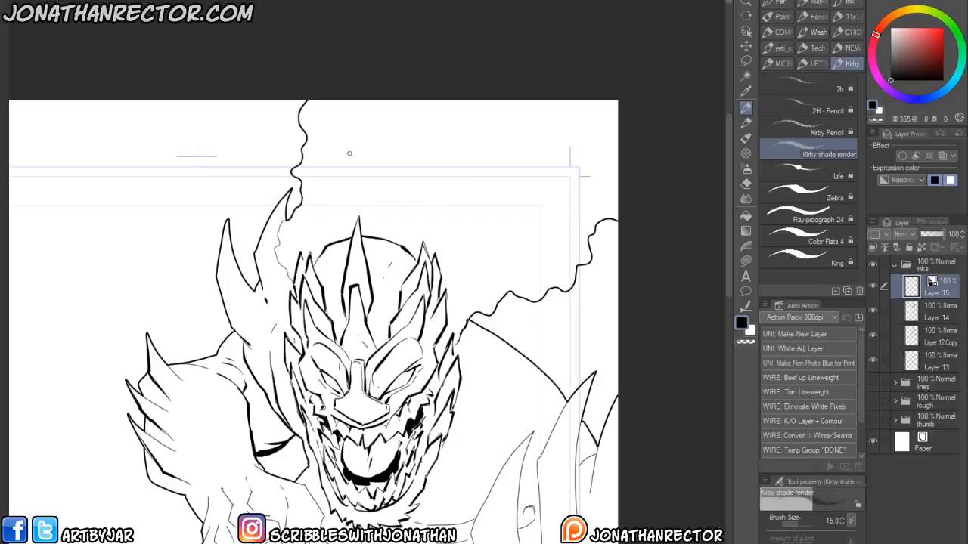
- Test strokes with the Zebra, REAL 2H and Pencil (2B) 3 brushes, clearing the layer after each
click(809, 195)
drag(517, 168, 499, 221)
drag(503, 198, 483, 252)
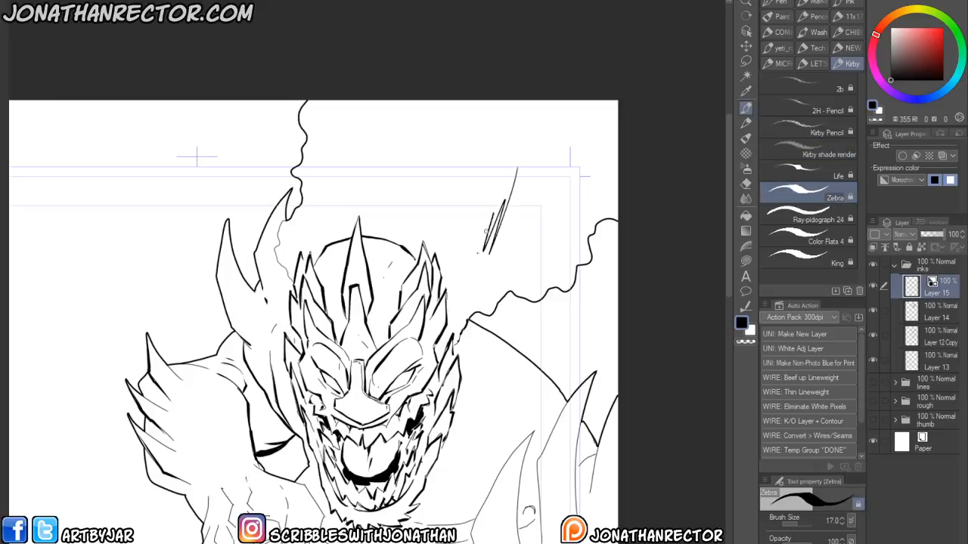
key(Delete)
click(805, 67)
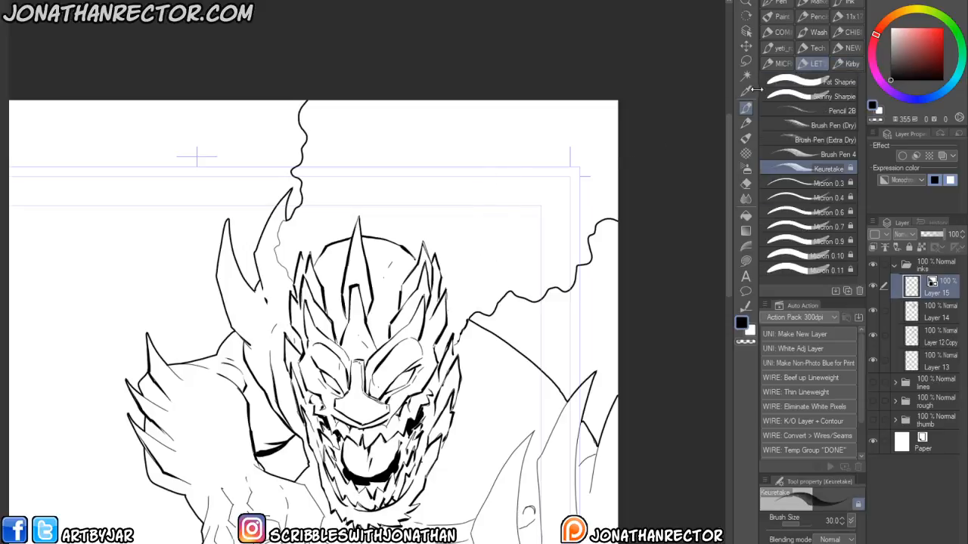
click(776, 65)
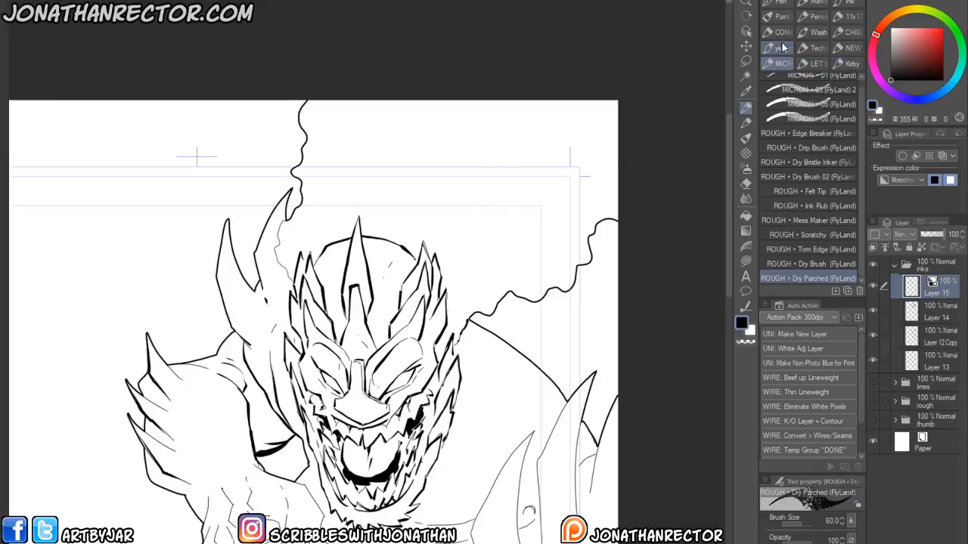
click(836, 34)
click(808, 198)
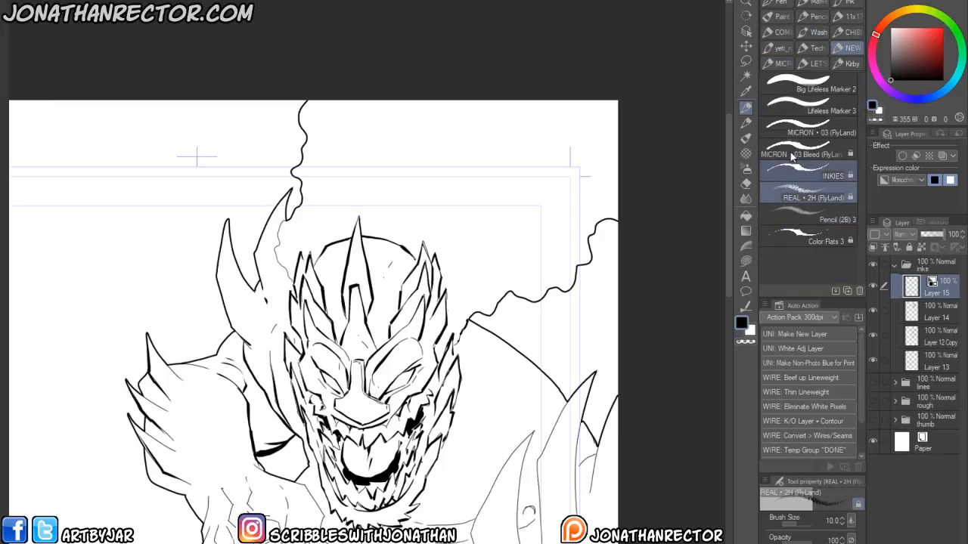
drag(516, 189, 491, 249)
drag(508, 191, 481, 245)
drag(495, 187, 474, 239)
key(Delete)
click(808, 216)
mouse_move(528, 183)
mouse_down()
mouse_move(493, 261)
mouse_move(478, 140)
mouse_move(456, 265)
mouse_up()
key(Delete)
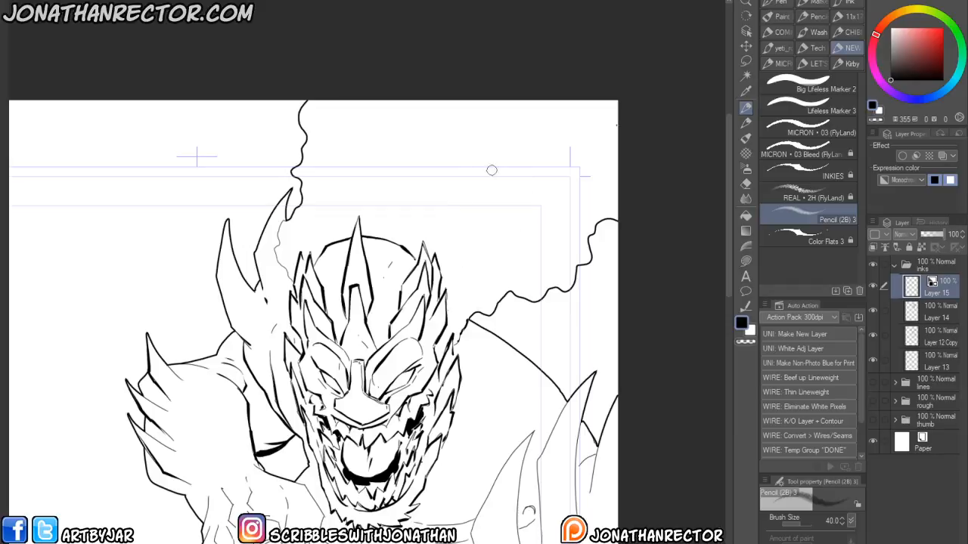
- Try a hatching stroke with Texture Brush 2 and undo it
click(806, 49)
click(782, 48)
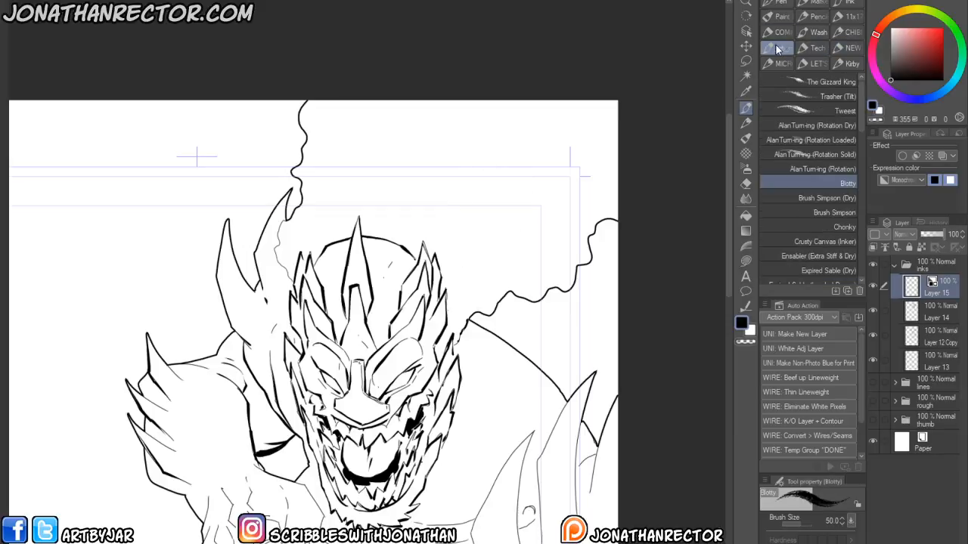
click(779, 35)
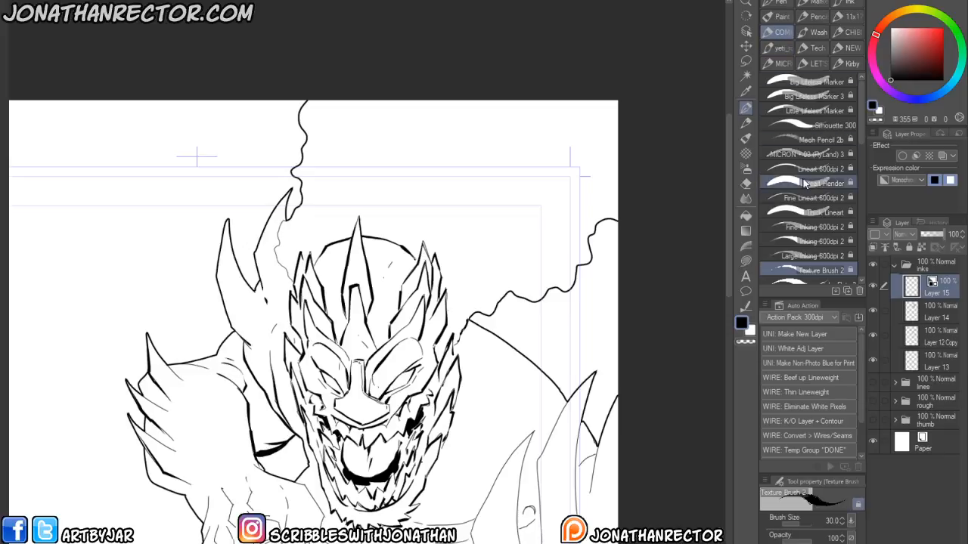
click(775, 141)
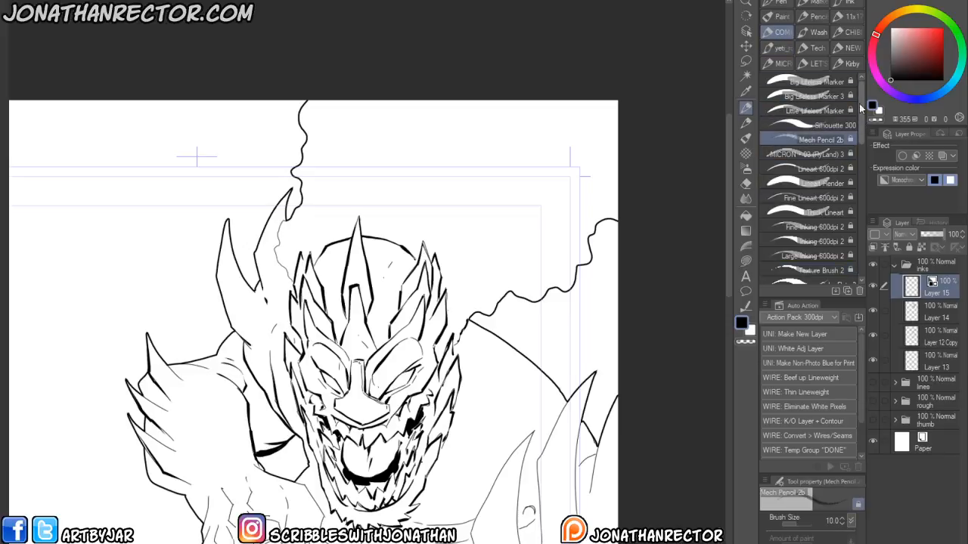
click(778, 269)
mouse_move(494, 200)
mouse_down()
mouse_move(466, 207)
mouse_move(452, 174)
mouse_up()
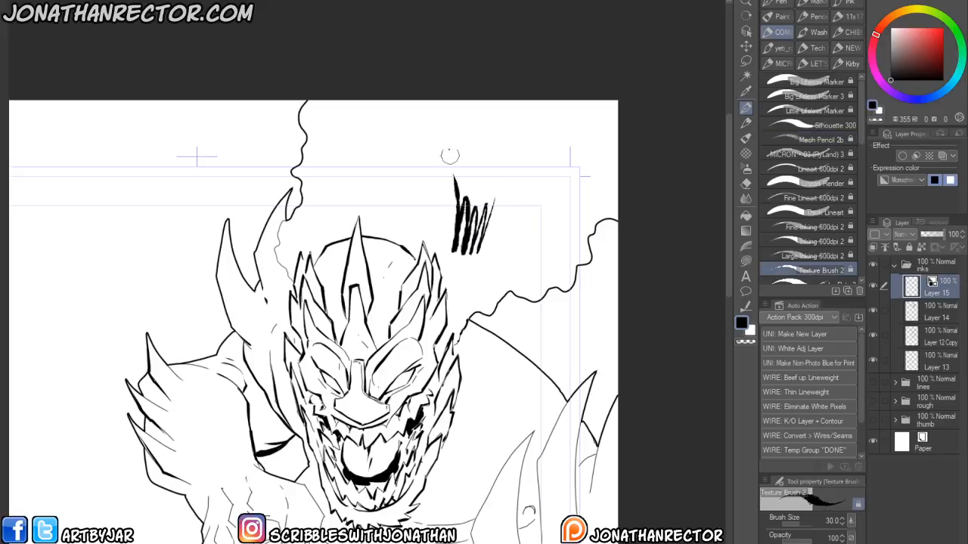
key(ctrl+z)
drag(241, 407, 297, 505)
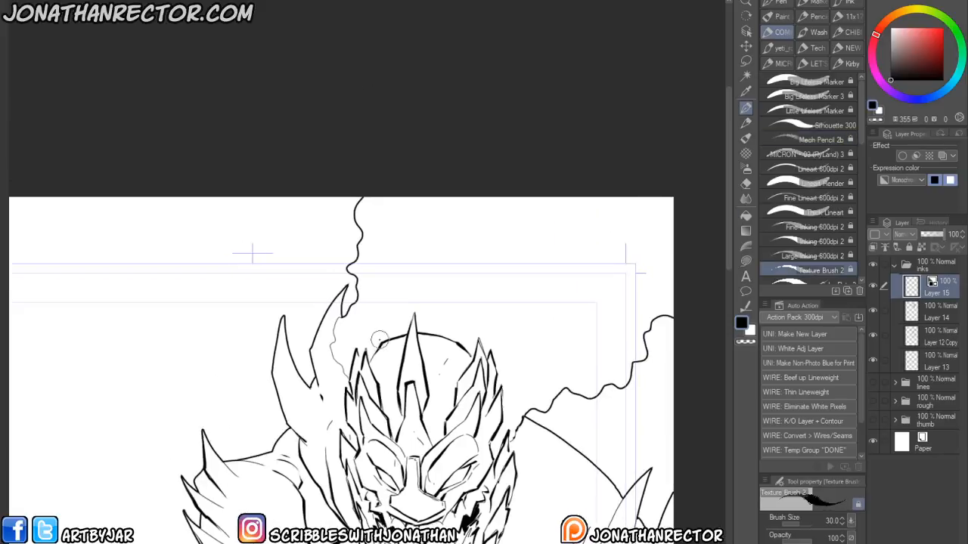
- Close the smoke plume outline above the monster's head with Texture Brush 2 and fill the surrounding smoke areas black
mouse_move(386, 341)
mouse_down()
mouse_move(390, 288)
mouse_move(423, 266)
mouse_move(401, 212)
mouse_move(464, 177)
mouse_move(409, 244)
mouse_move(273, 199)
mouse_move(509, 202)
mouse_move(479, 269)
mouse_move(446, 285)
mouse_move(413, 334)
mouse_up()
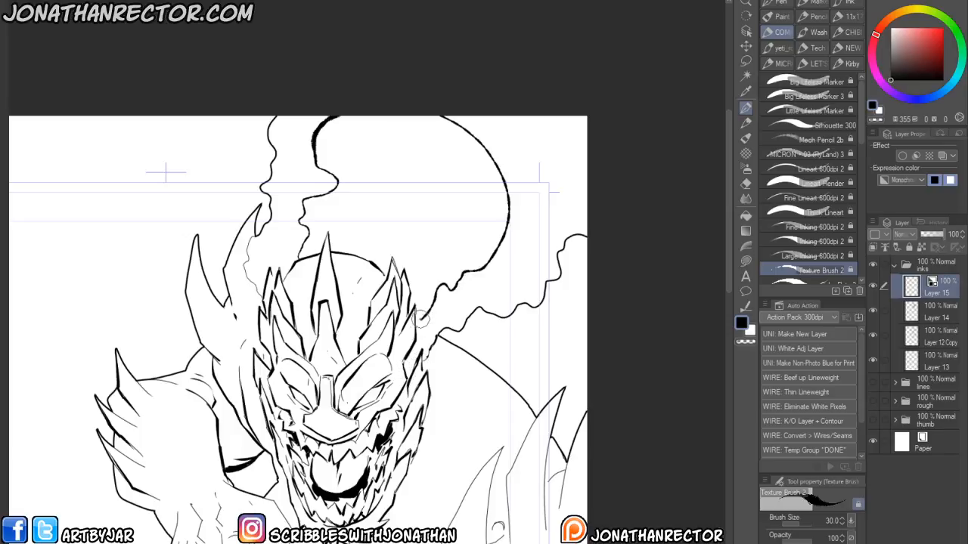
key(g)
click(421, 334)
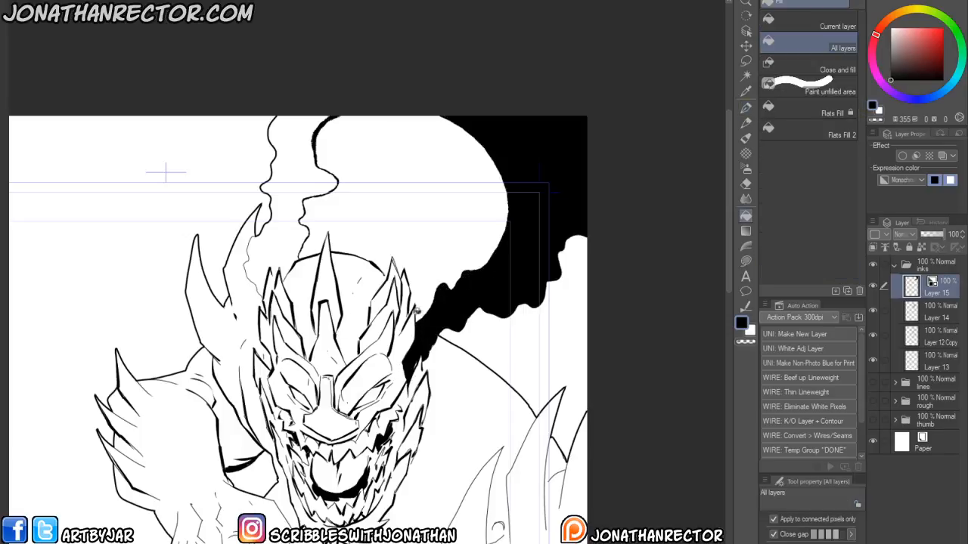
drag(326, 338, 346, 382)
click(298, 270)
key(p)
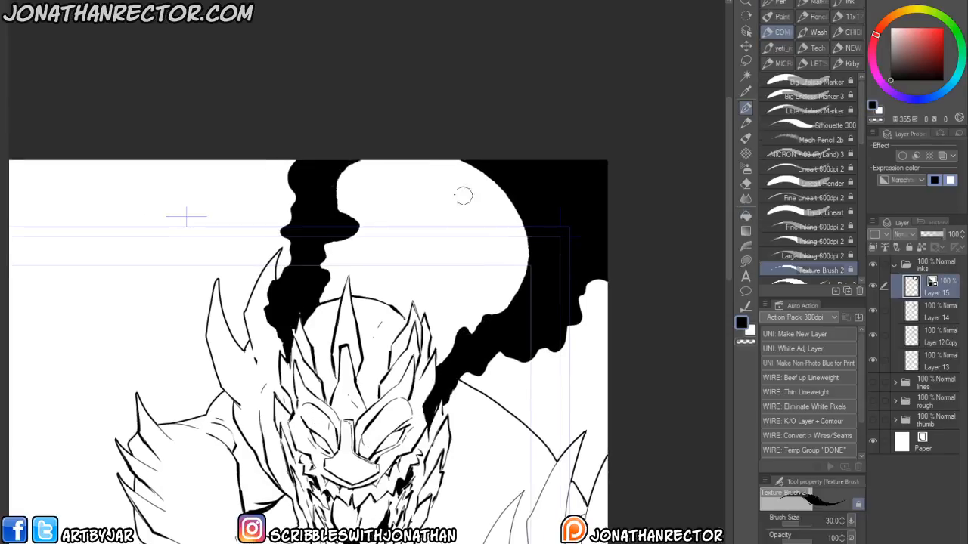
- Draw wavy smoke wisps rising above the head and fill the spaces between them black
mouse_move(515, 211)
mouse_down()
mouse_move(429, 327)
mouse_move(468, 228)
mouse_move(470, 163)
mouse_up()
mouse_move(392, 162)
mouse_down()
mouse_move(381, 190)
mouse_move(391, 299)
mouse_up()
mouse_move(337, 175)
mouse_down()
mouse_move(368, 254)
mouse_move(369, 294)
mouse_up()
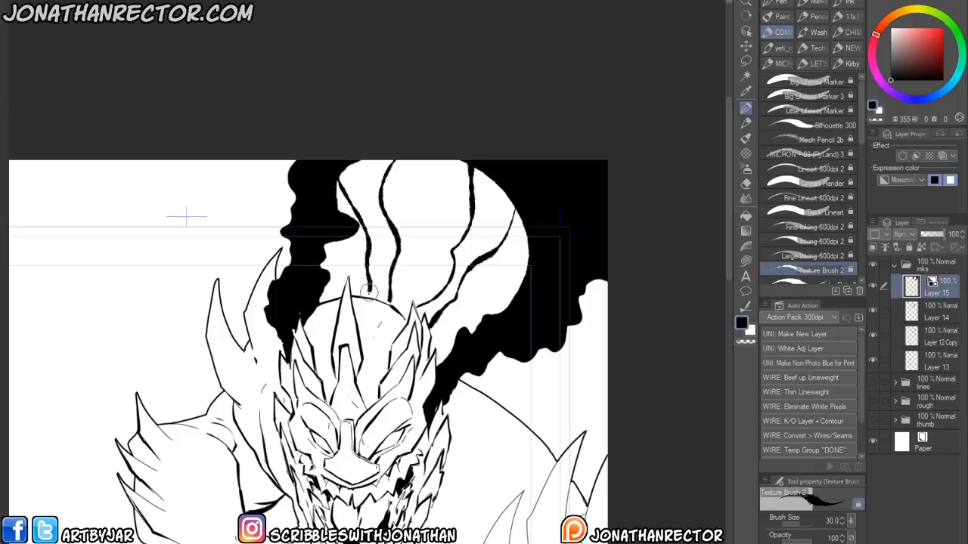
key(g)
click(386, 276)
click(432, 306)
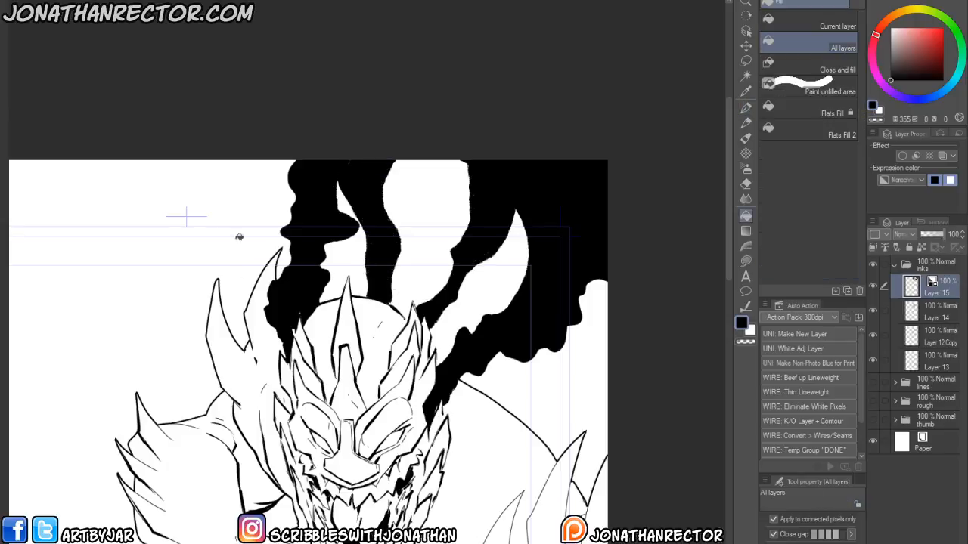
- Add rough black textured strokes along the edges of the black smoke wisps with Texture Brush 2
scroll(273, 393, up, 1)
scroll(272, 393, down, 2)
drag(273, 393, 374, 306)
drag(307, 385, 284, 429)
key(p)
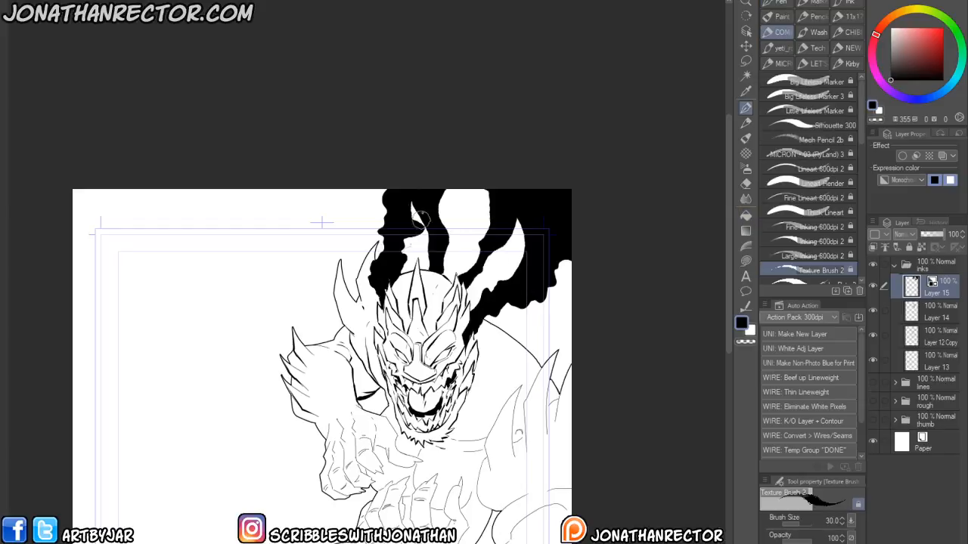
mouse_move(409, 206)
mouse_down()
mouse_move(401, 271)
mouse_move(421, 211)
mouse_move(447, 189)
mouse_move(441, 267)
mouse_move(477, 242)
mouse_move(486, 195)
mouse_move(471, 264)
mouse_move(465, 254)
mouse_move(517, 216)
mouse_move(512, 271)
mouse_move(476, 306)
mouse_move(478, 289)
mouse_move(520, 262)
mouse_move(521, 237)
mouse_move(497, 276)
mouse_move(513, 241)
mouse_move(507, 307)
mouse_move(539, 301)
mouse_move(568, 258)
mouse_move(531, 307)
mouse_move(477, 327)
mouse_up()
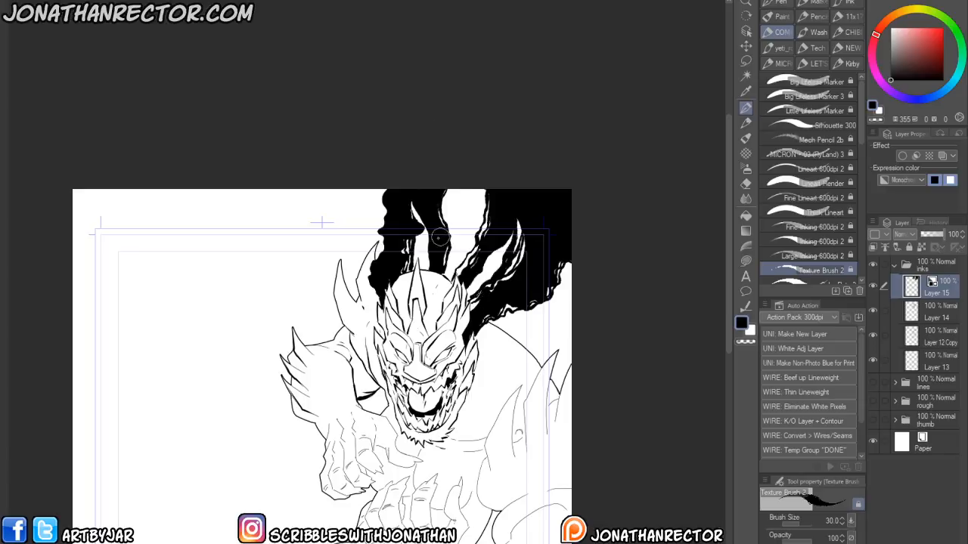
mouse_move(376, 299)
mouse_down()
mouse_move(367, 281)
mouse_move(379, 183)
mouse_move(367, 291)
mouse_move(376, 306)
mouse_up()
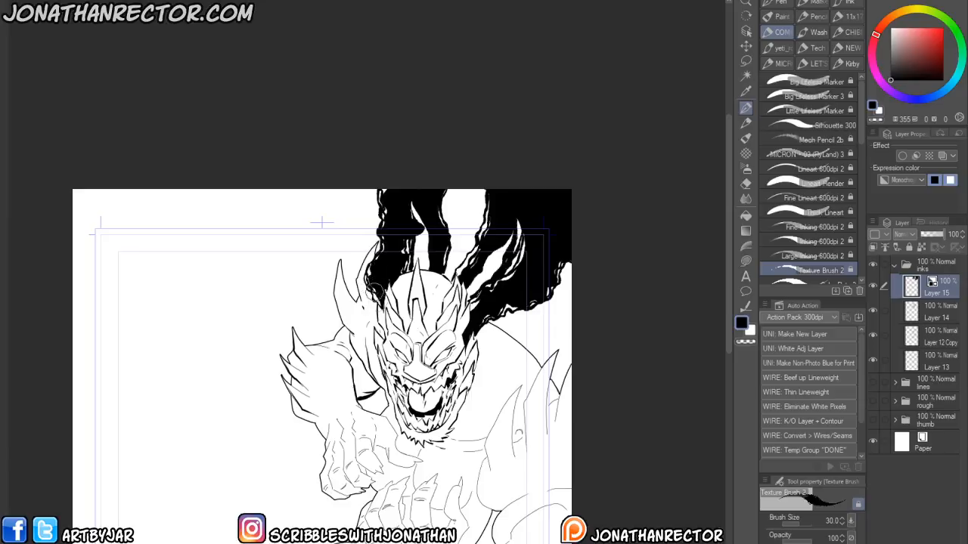
drag(491, 324, 478, 333)
drag(444, 274, 447, 187)
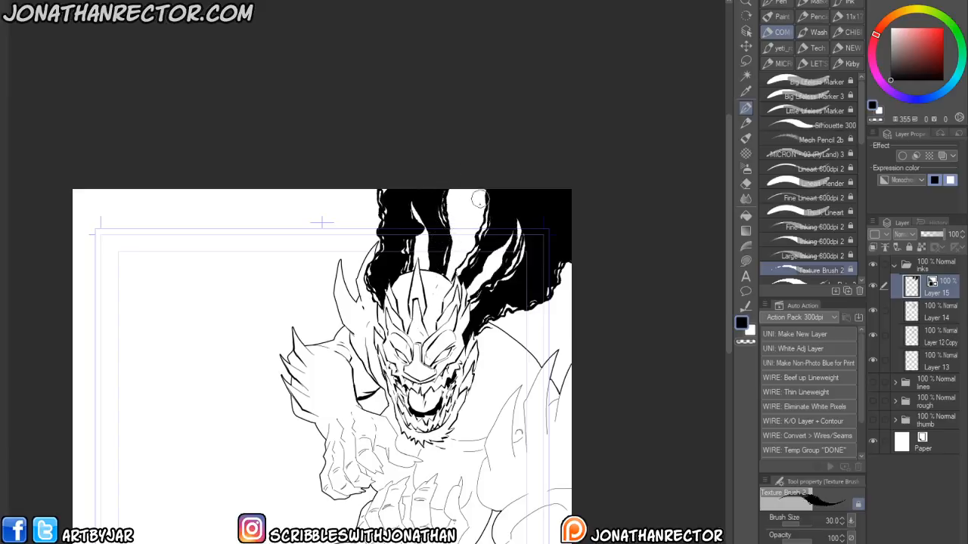
mouse_move(461, 262)
mouse_down()
mouse_move(452, 278)
mouse_move(426, 257)
mouse_move(422, 221)
mouse_up()
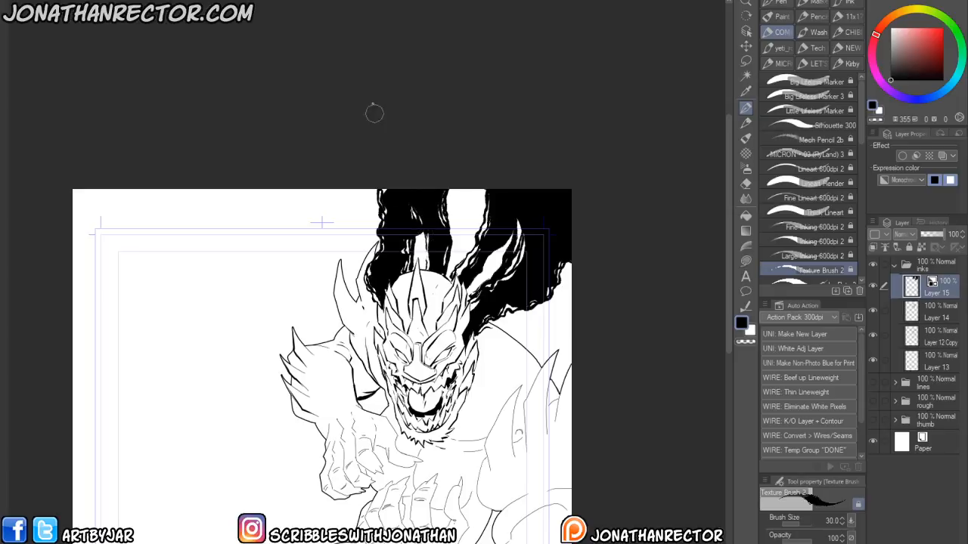
- Switch to white and carve thin white streaks into the black smoke, then switch back to black
key(x)
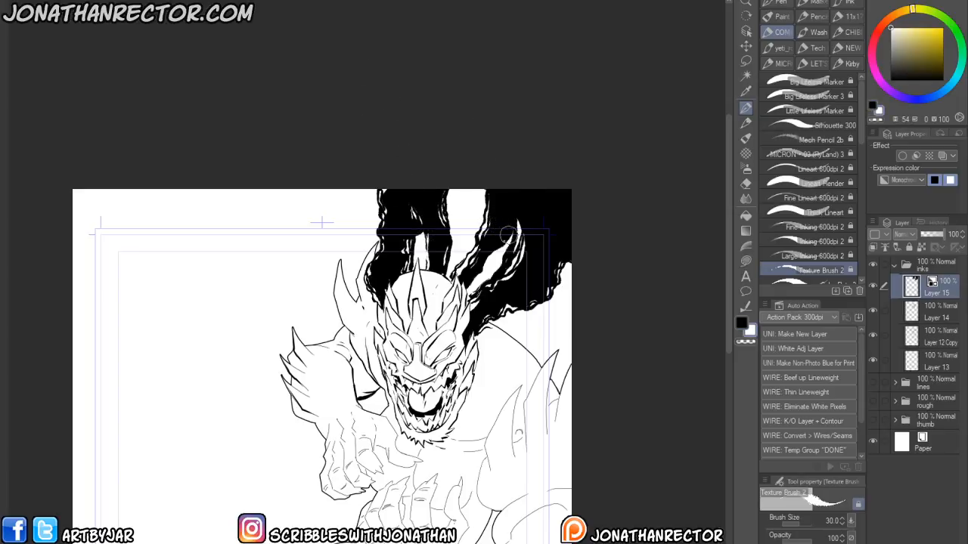
drag(475, 272, 467, 279)
mouse_move(538, 232)
mouse_down()
mouse_move(519, 279)
mouse_move(468, 329)
mouse_move(516, 283)
mouse_move(485, 319)
mouse_up()
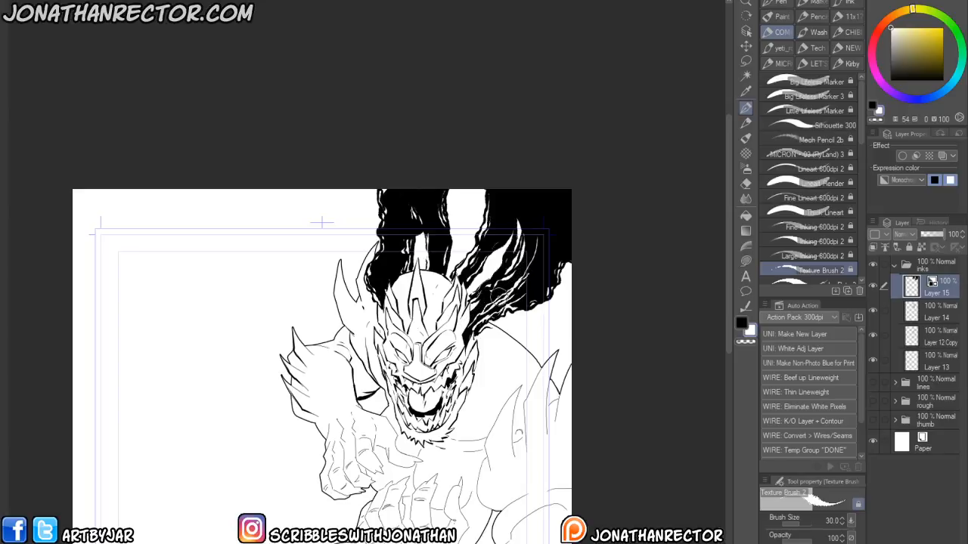
drag(431, 227, 440, 275)
mouse_move(398, 244)
mouse_down()
mouse_move(397, 285)
mouse_move(394, 273)
mouse_move(382, 301)
mouse_move(376, 280)
mouse_up()
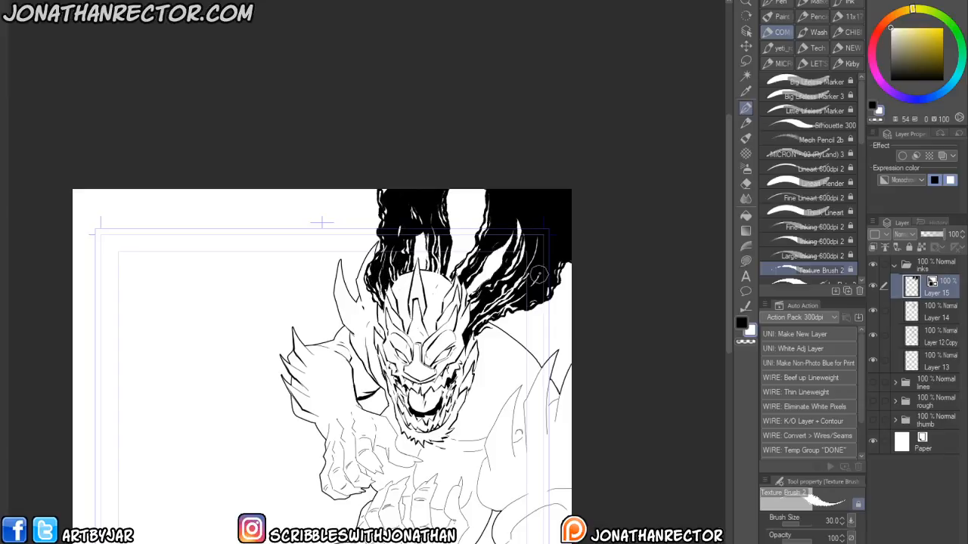
key(x)
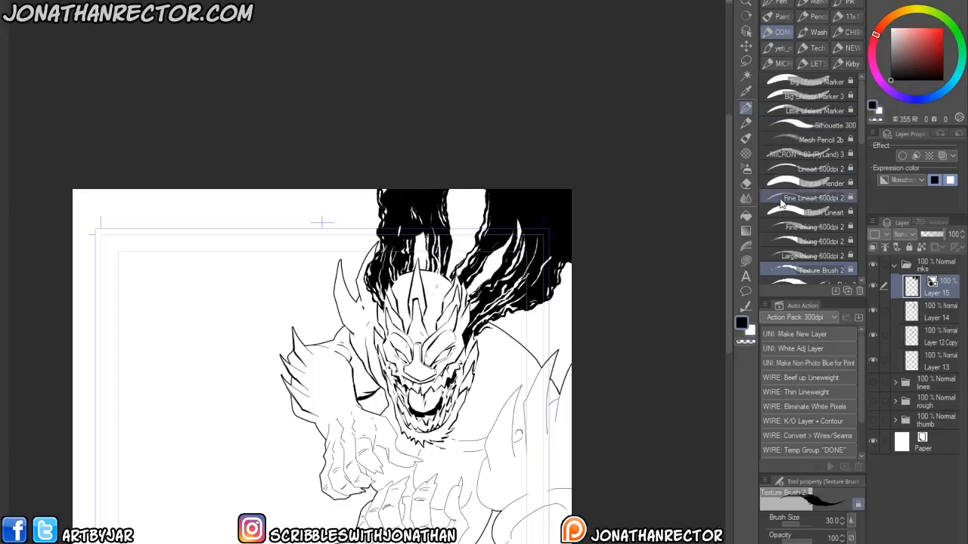
- Select the Large Inking 600dpi 2 brush and add a black stroke inside the smoke
drag(867, 119, 866, 142)
click(773, 255)
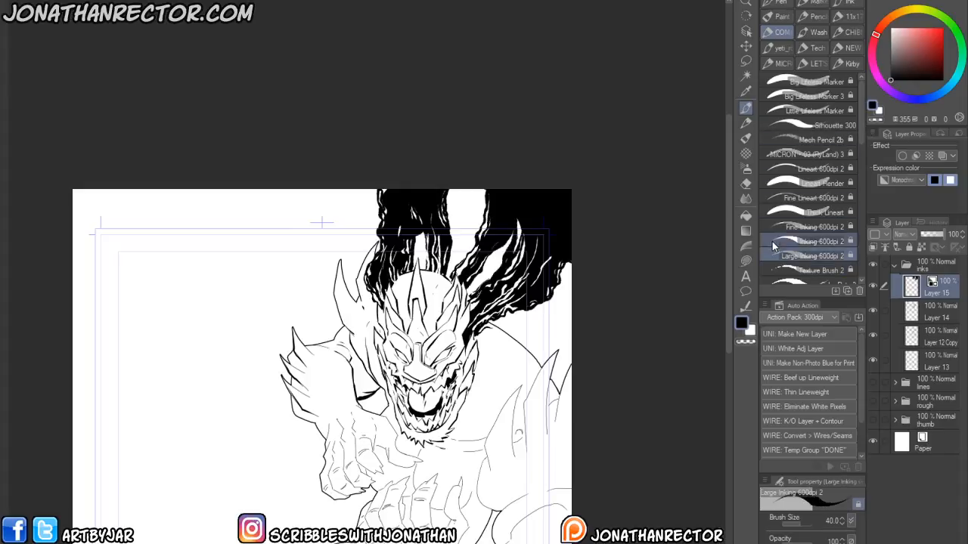
mouse_move(476, 230)
mouse_down()
mouse_move(472, 242)
mouse_move(473, 218)
mouse_move(460, 251)
mouse_up()
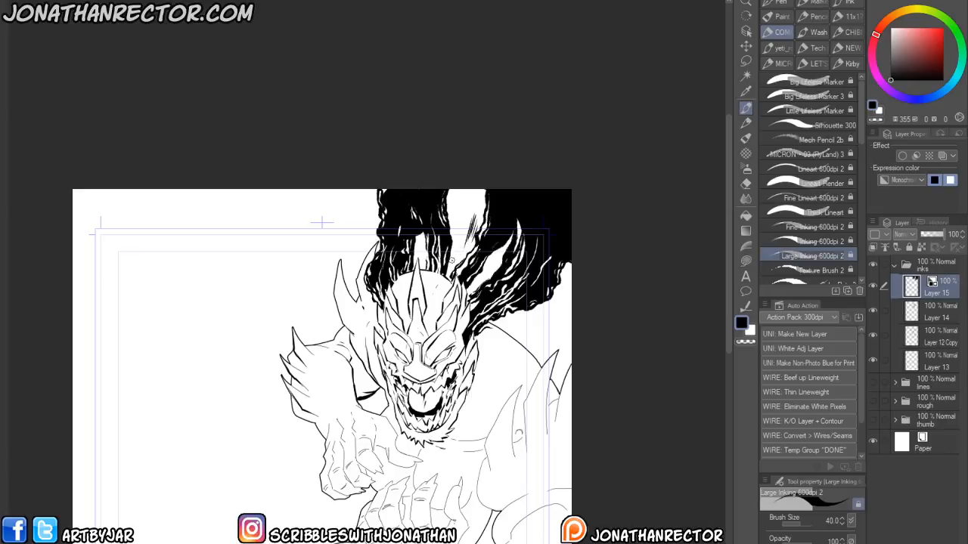
drag(297, 421, 308, 381)
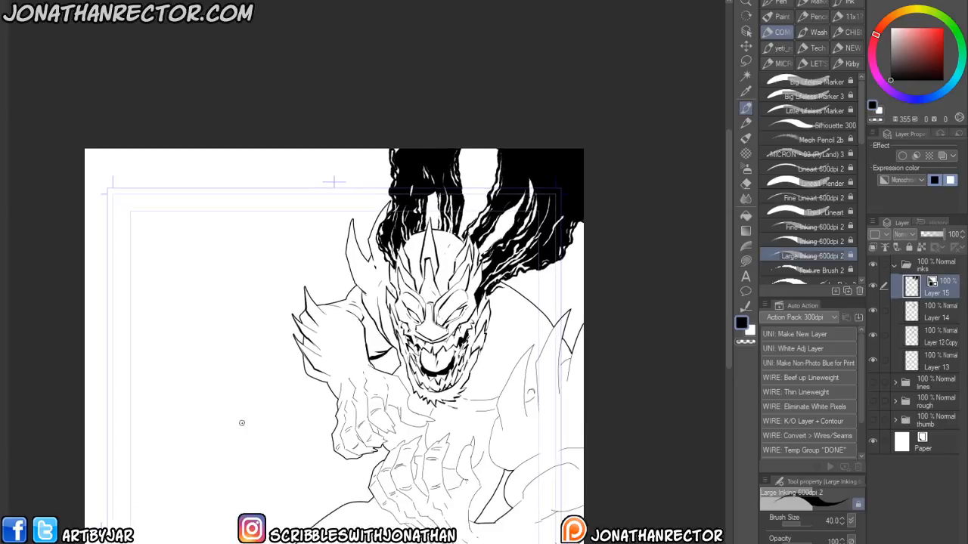
- Carve more white streaks into the black smoke with the Large Inking brush, then return to black
key(x)
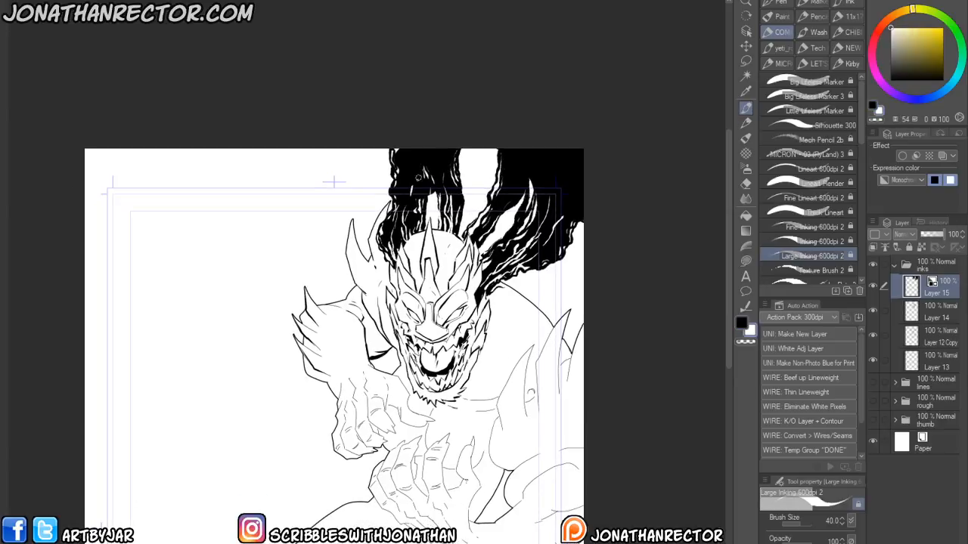
drag(418, 187, 415, 211)
drag(522, 163, 506, 215)
key(x)
- Add black strokes refining the smoke edges and details around the monster's head and arm
mouse_move(508, 280)
mouse_down()
mouse_move(530, 279)
mouse_move(507, 284)
mouse_move(522, 291)
mouse_up()
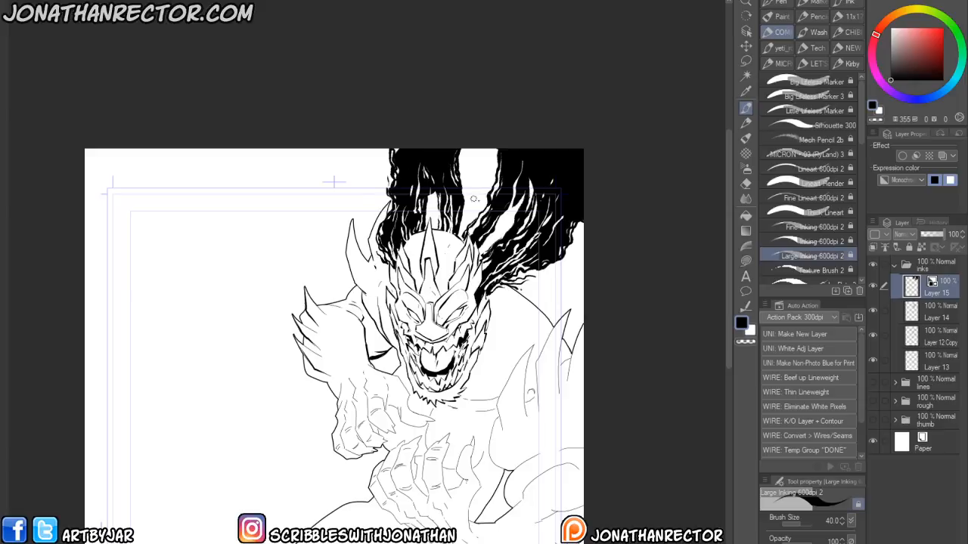
drag(462, 182, 459, 157)
drag(407, 358, 436, 280)
drag(408, 324, 429, 327)
mouse_move(331, 358)
mouse_down()
mouse_move(293, 401)
mouse_move(289, 393)
mouse_up()
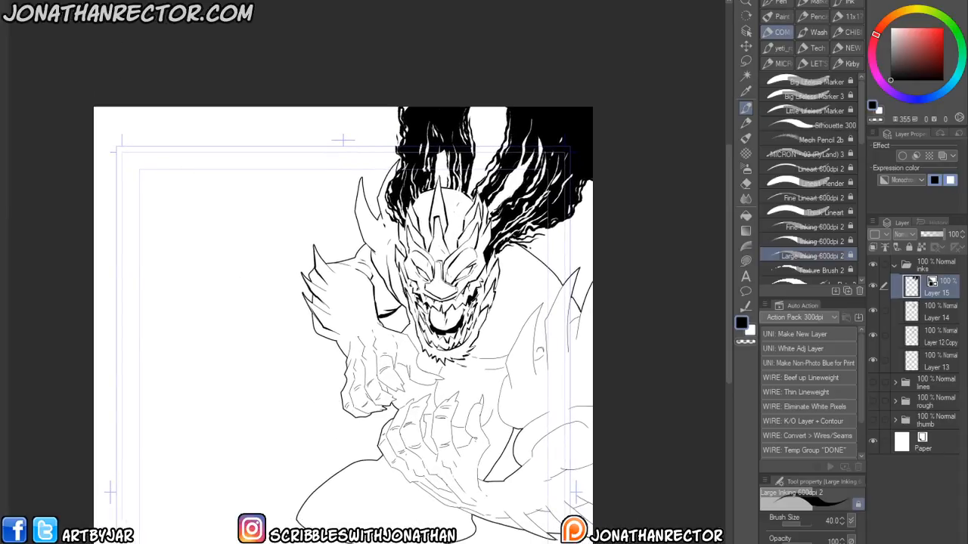